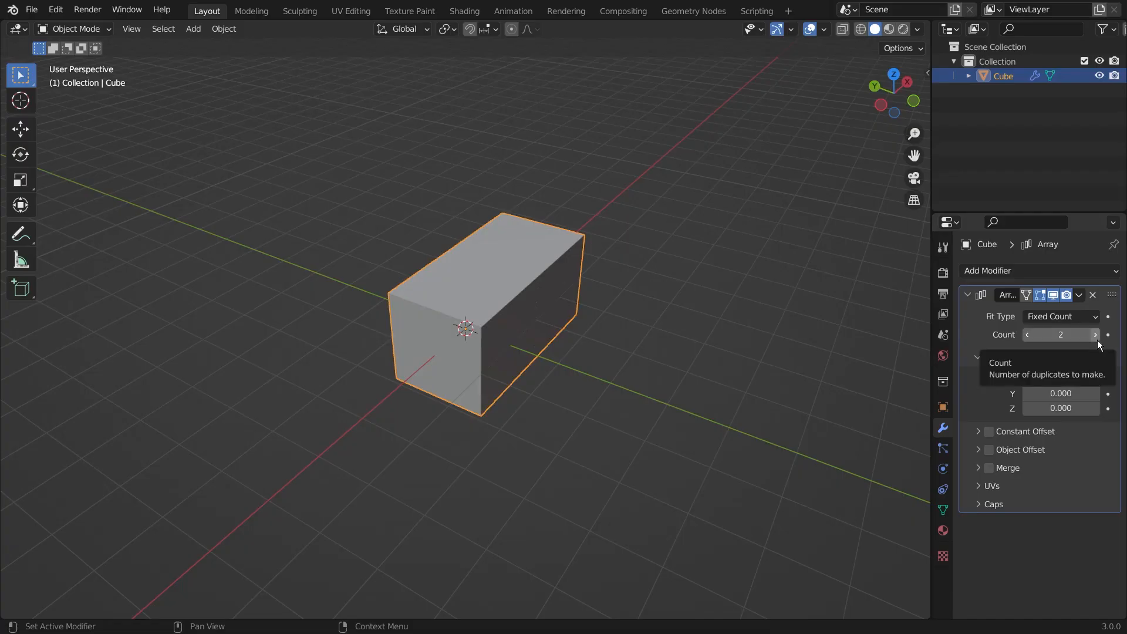
Set the cube's Array modifier to a count of 6 and a relative X offset factor of 2
click(1068, 371)
click(1068, 371)
click(1068, 371)
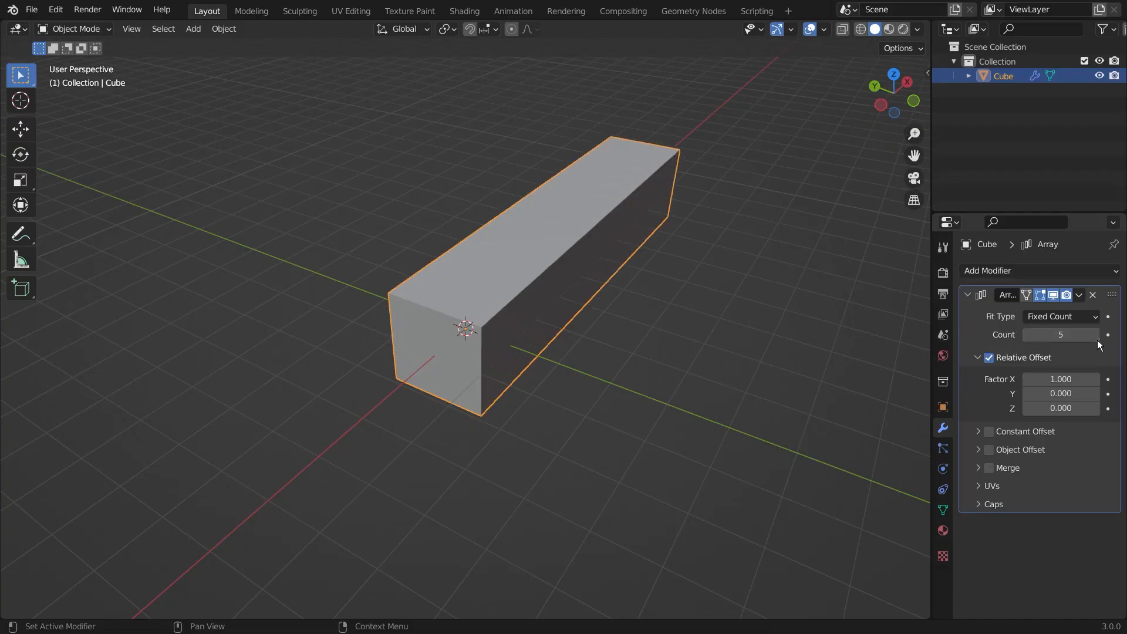
click(1095, 335)
middle_drag(843, 325, 1015, 385)
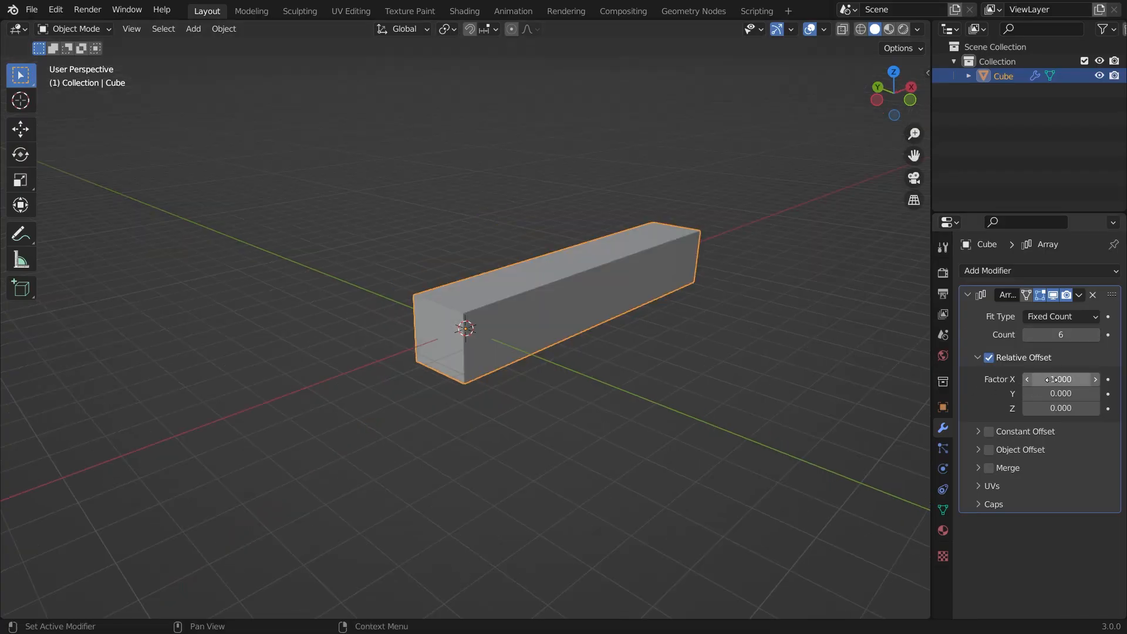
mouse_move(1052, 380)
mouse_down()
mouse_move(1103, 380)
mouse_move(1074, 379)
mouse_up()
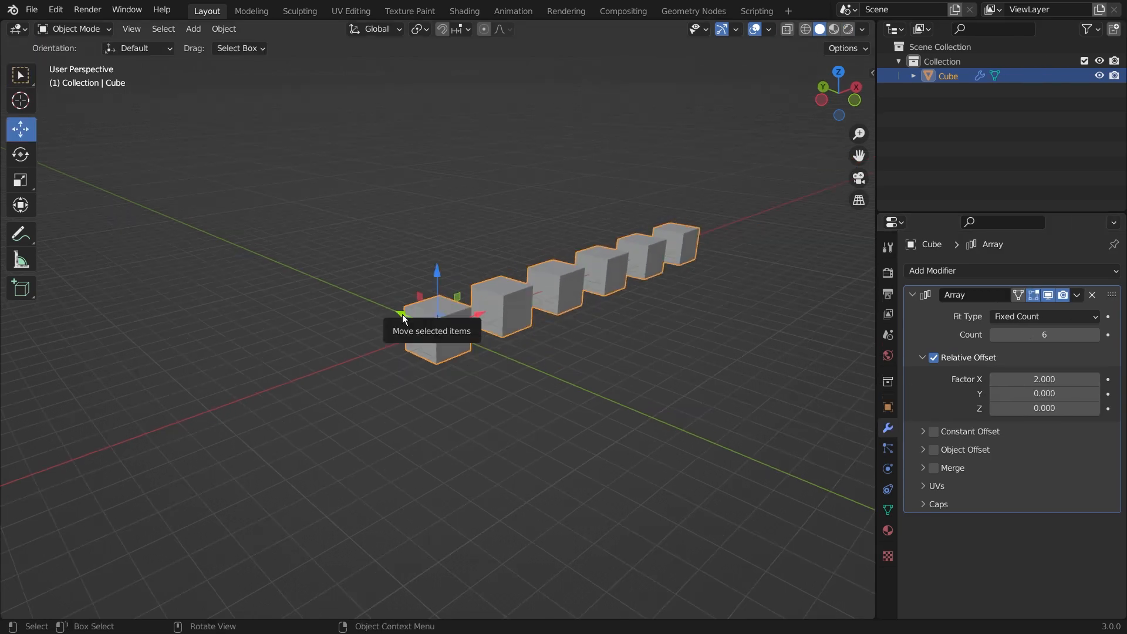
Try moving the cube array along the Y and Z axes, and undo both moves
drag(403, 314, 283, 262)
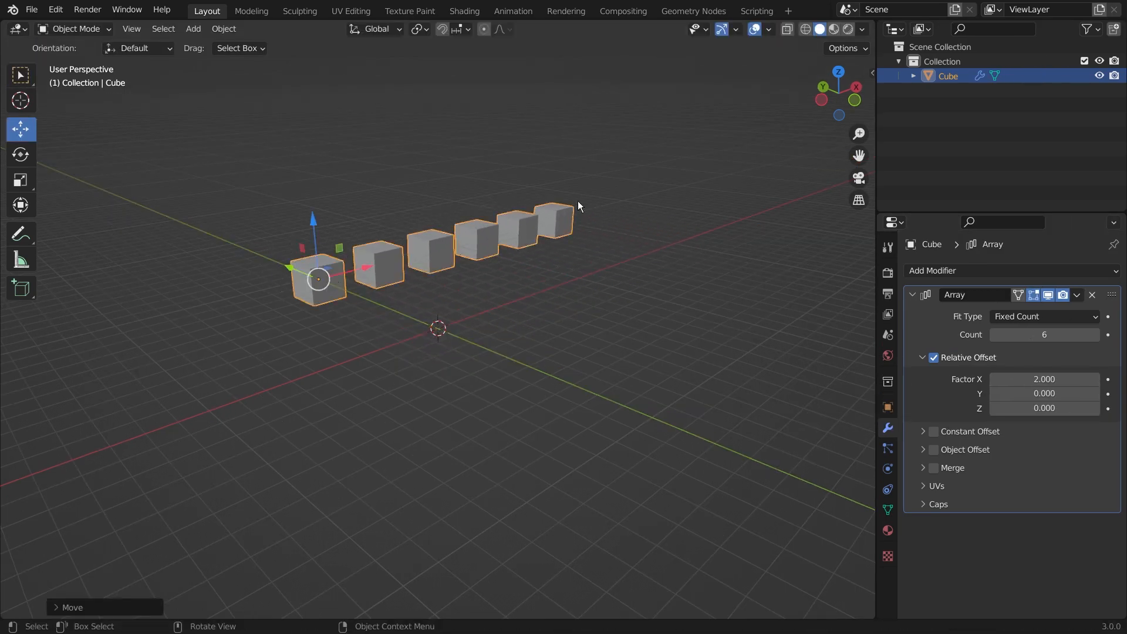
drag(309, 223, 297, 179)
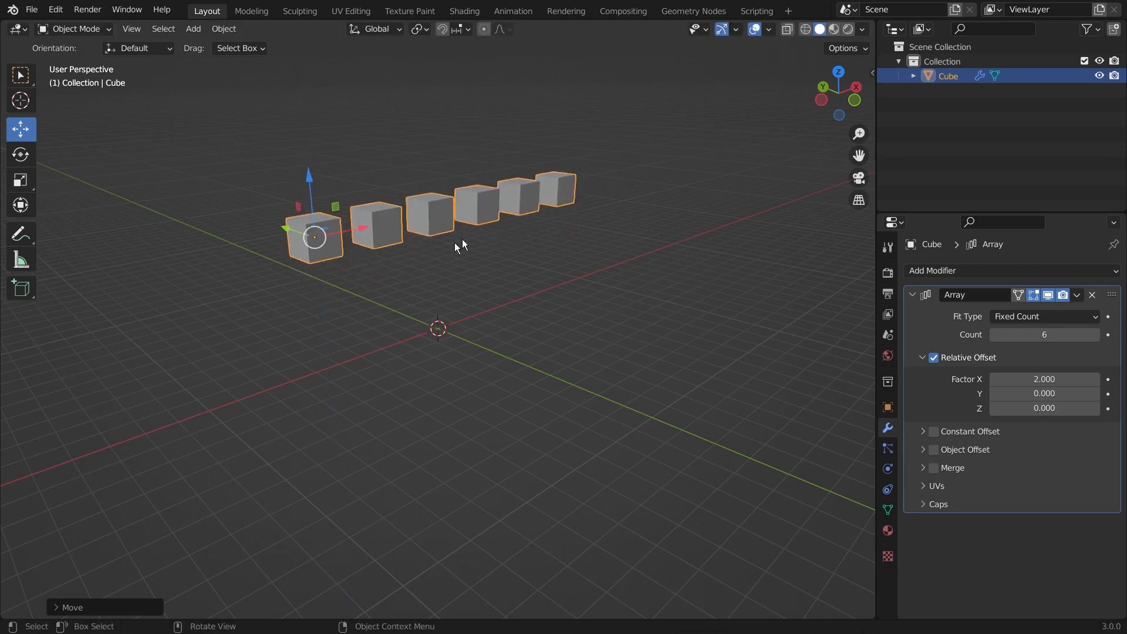
key(ctrl+z)
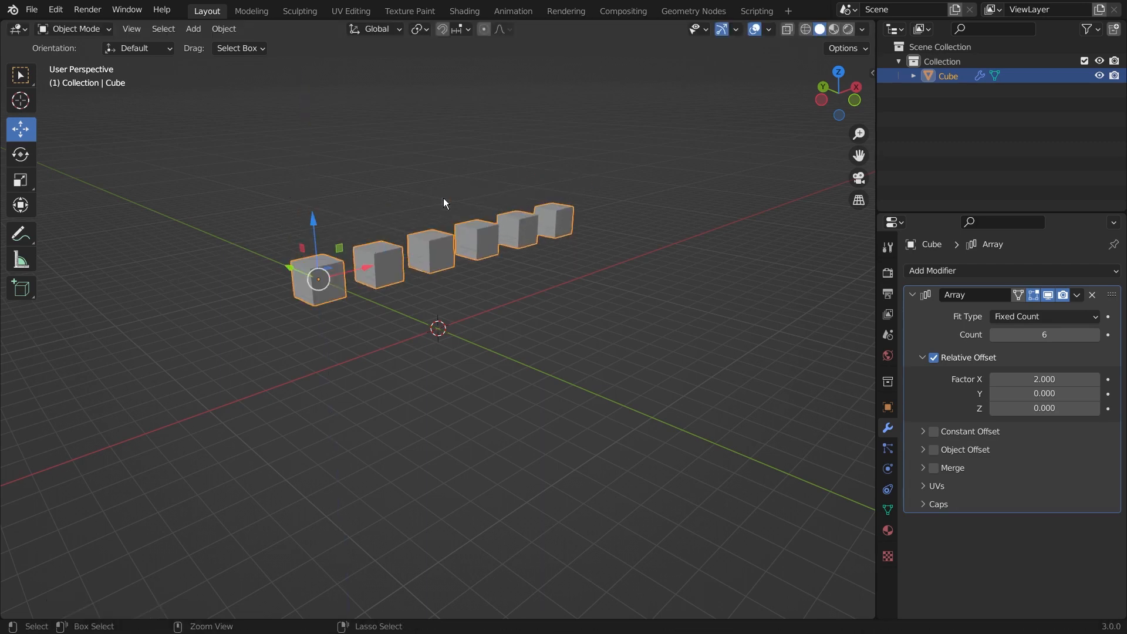
key(ctrl+z)
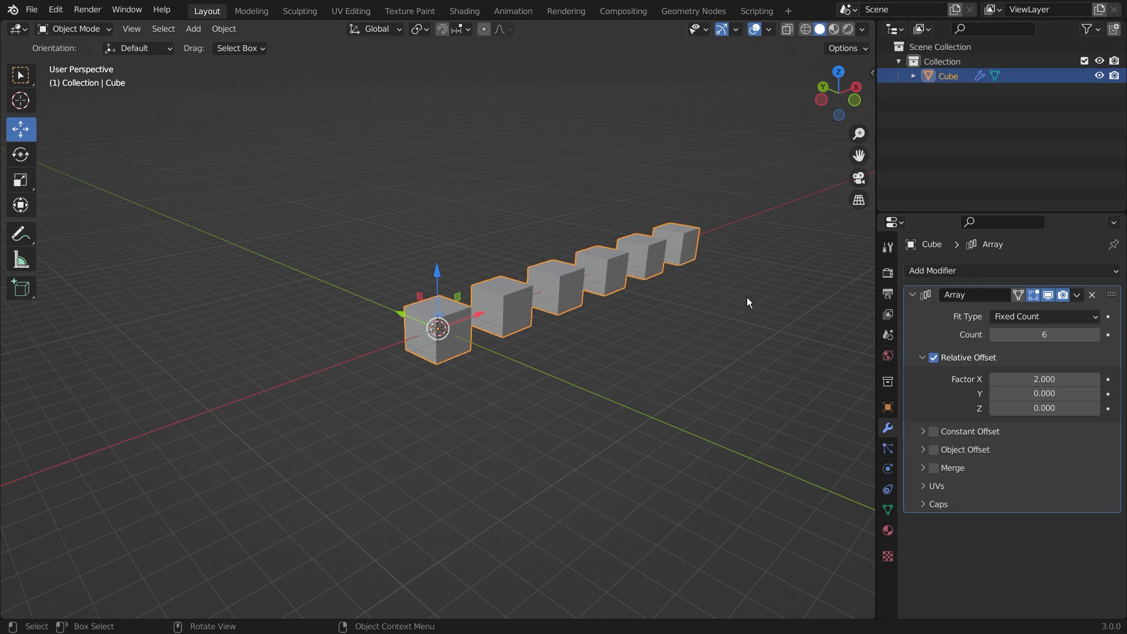
click(675, 360)
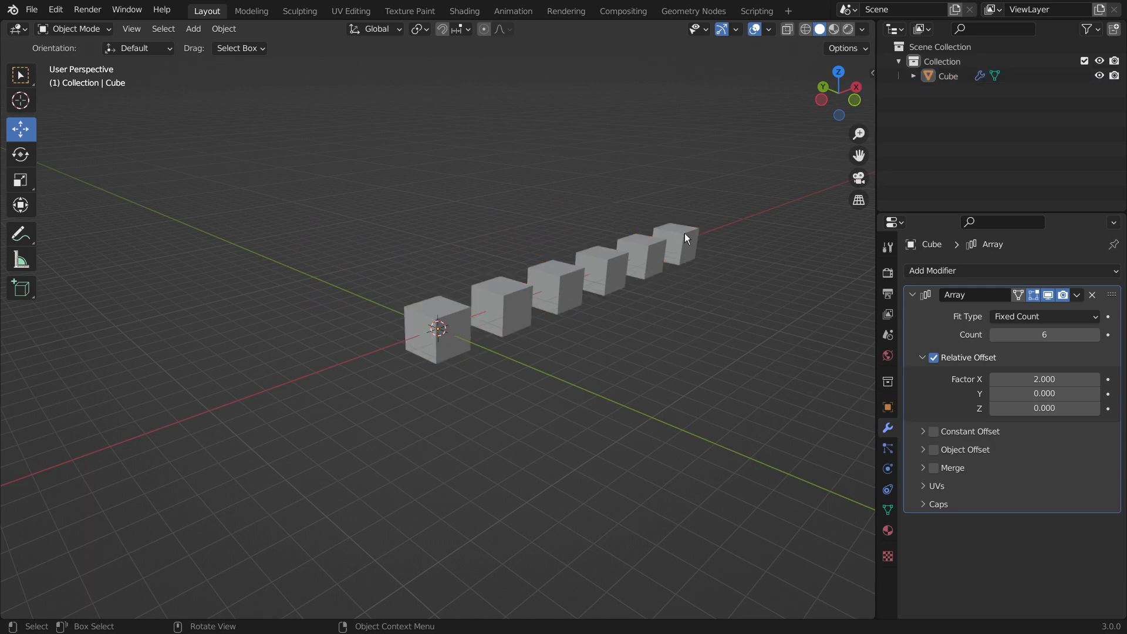
click(643, 263)
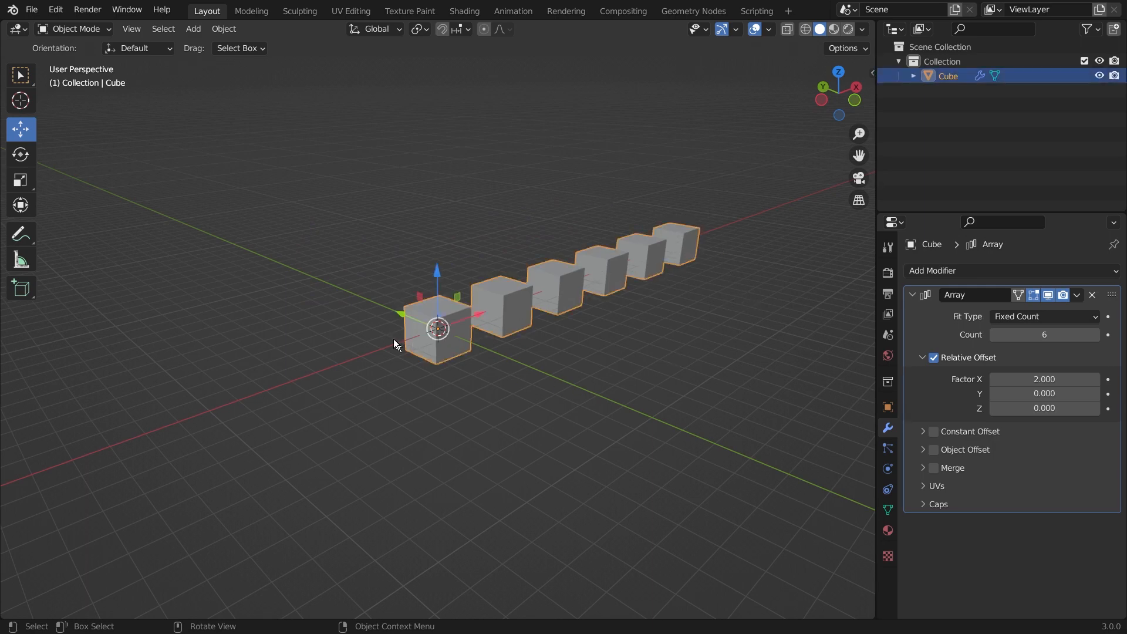
key(alt+a)
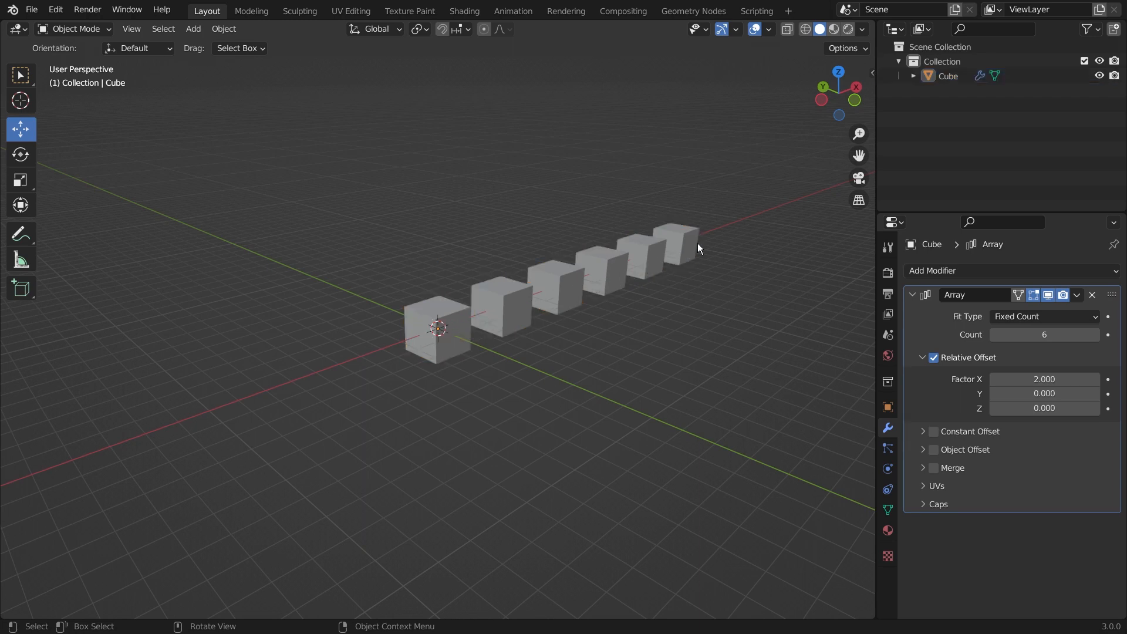
click(1078, 294)
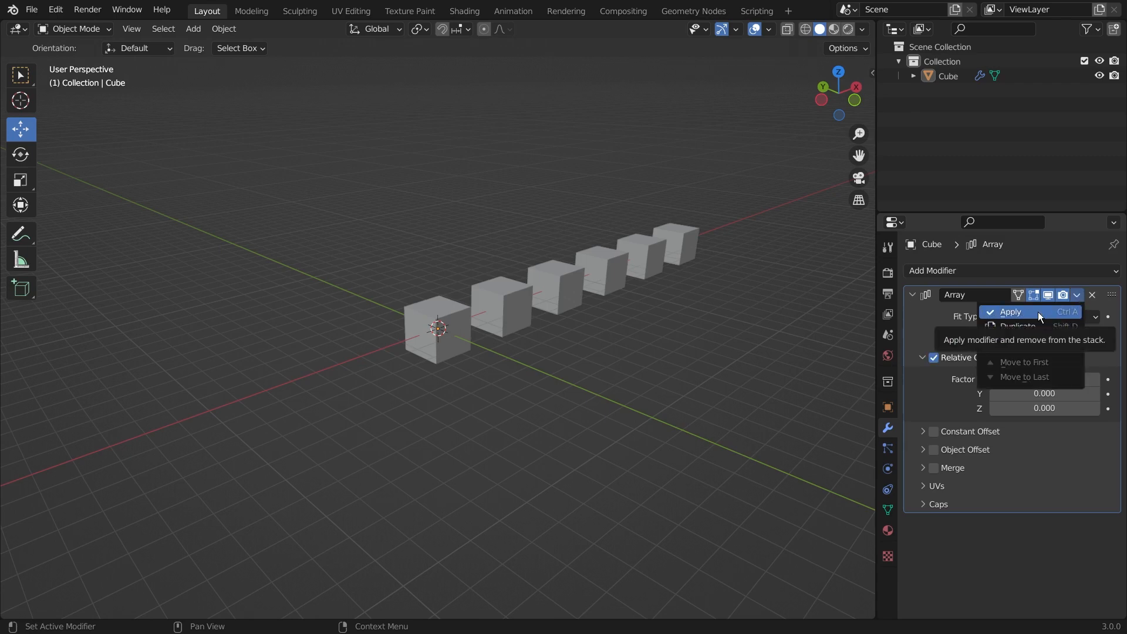
click(608, 276)
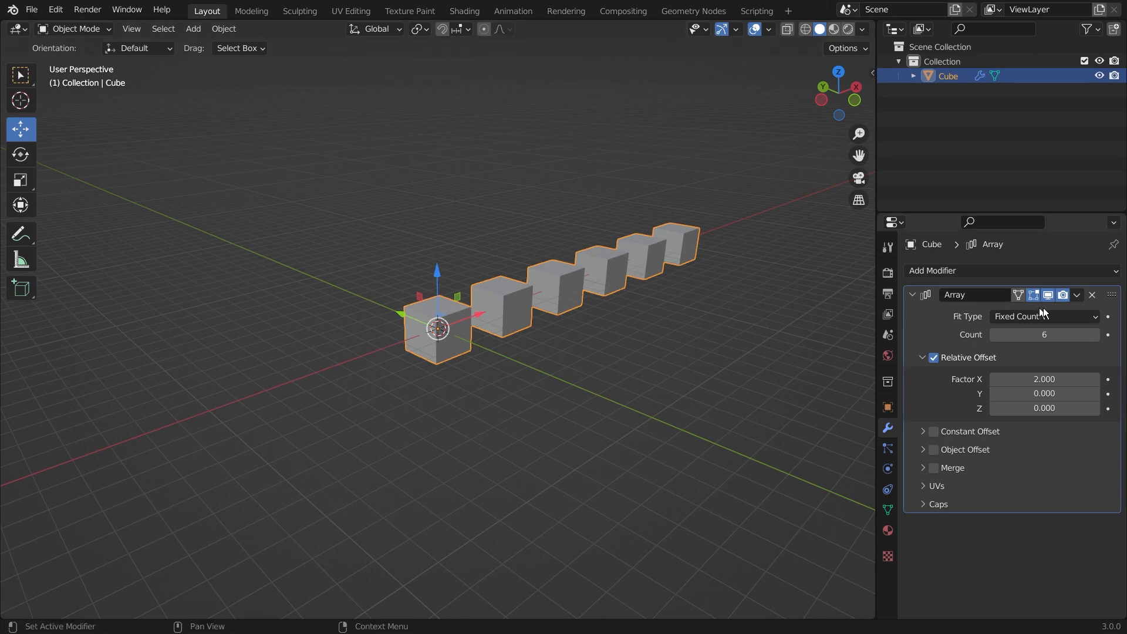
click(1076, 295)
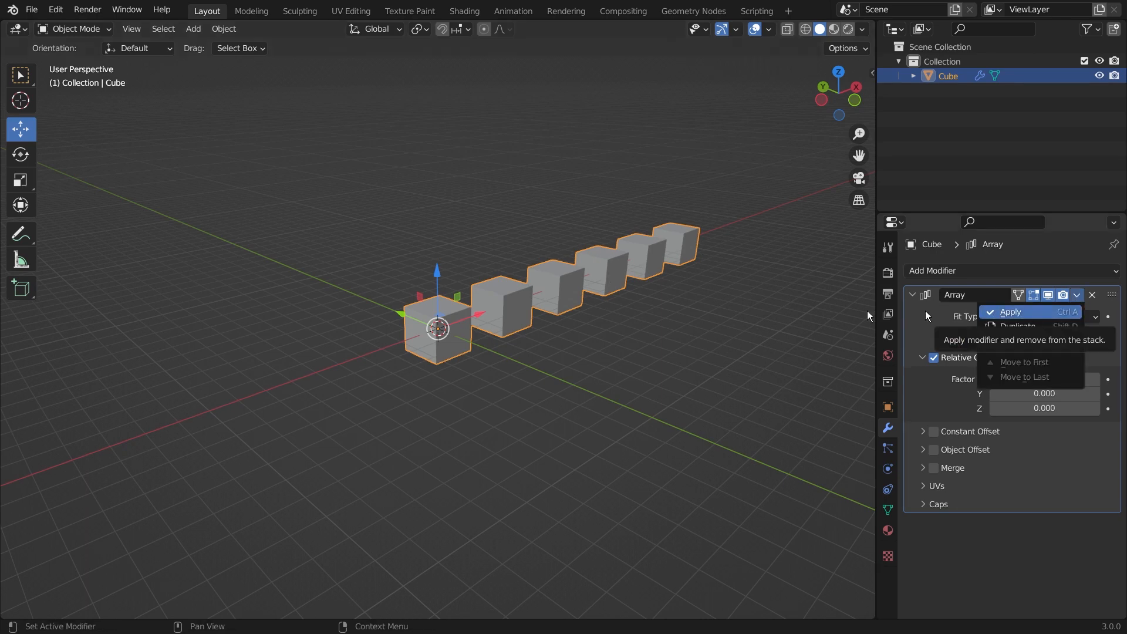
click(643, 325)
middle_drag(509, 311, 376, 313)
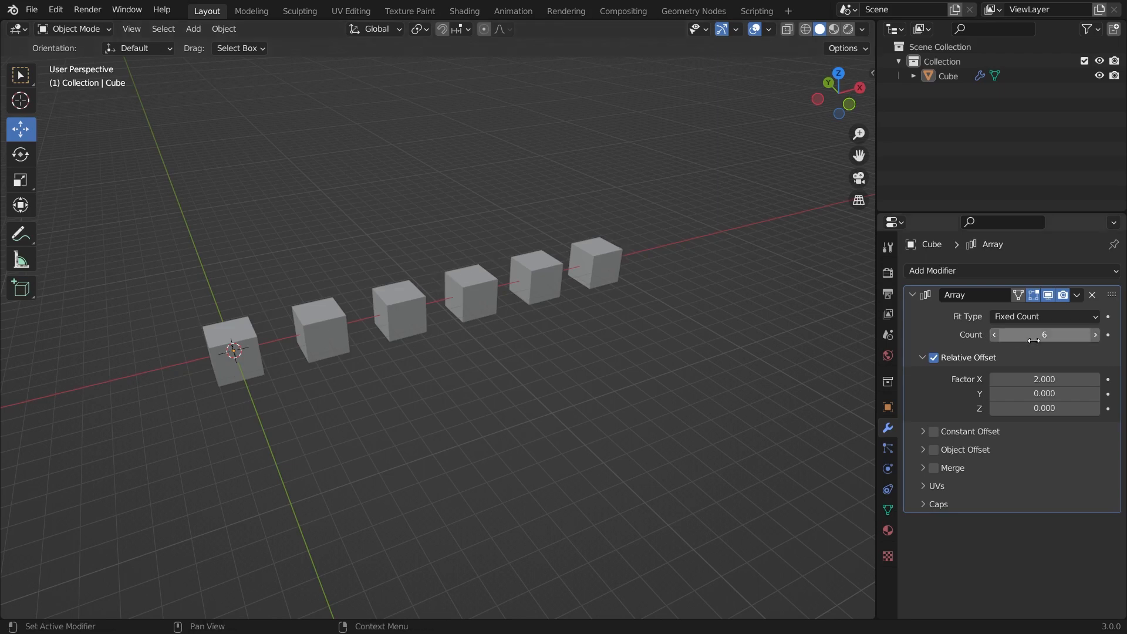
click(1077, 294)
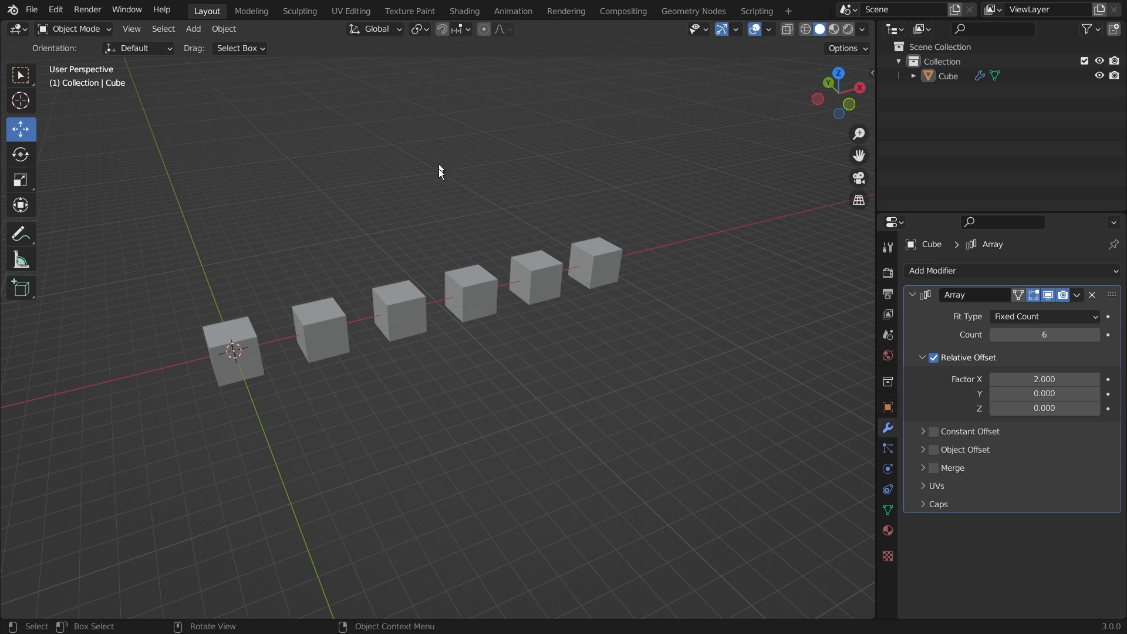
scroll(245, 303, up, 2)
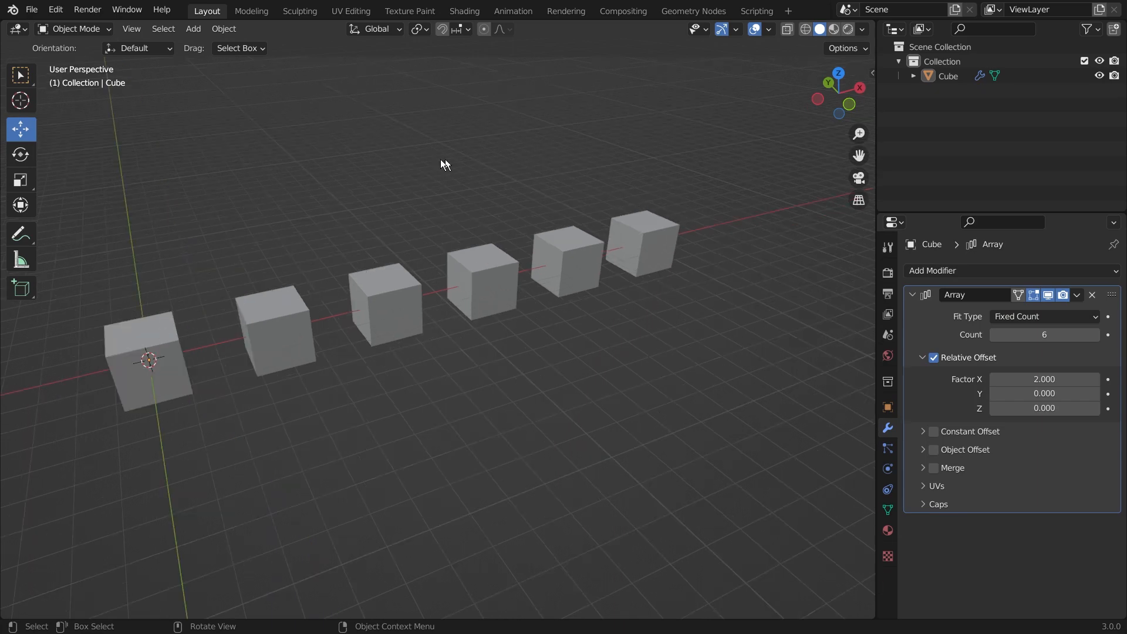
Check in Edit Mode which cubes of the array have selectable geometry, and return to Object Mode with nothing selected
click(178, 355)
key(Tab)
scroll(513, 355, down, 2)
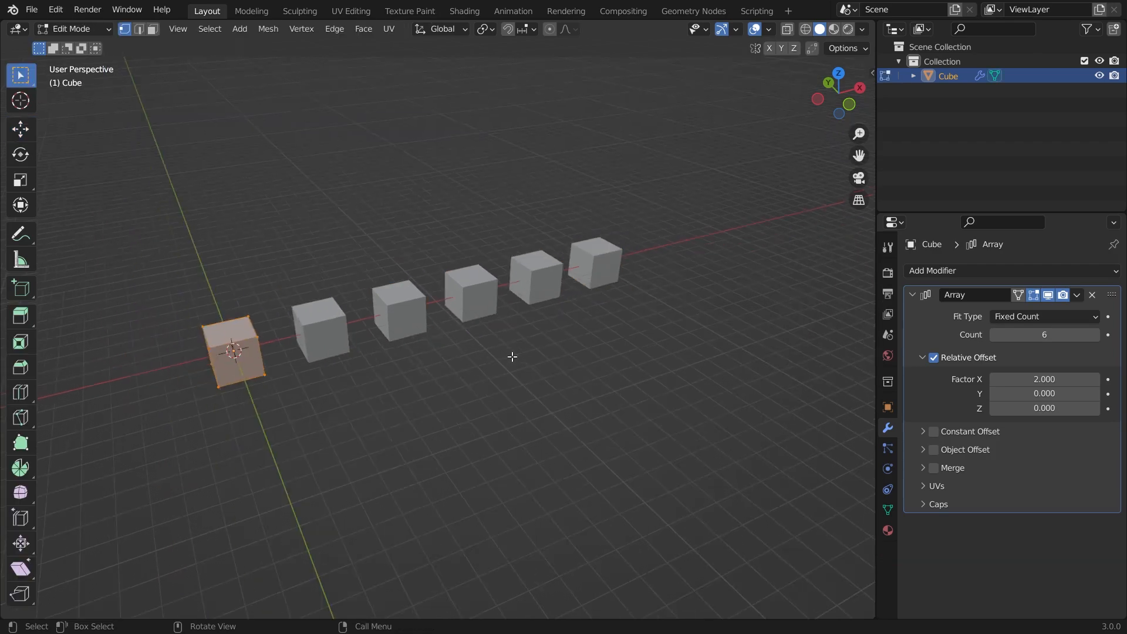
click(301, 380)
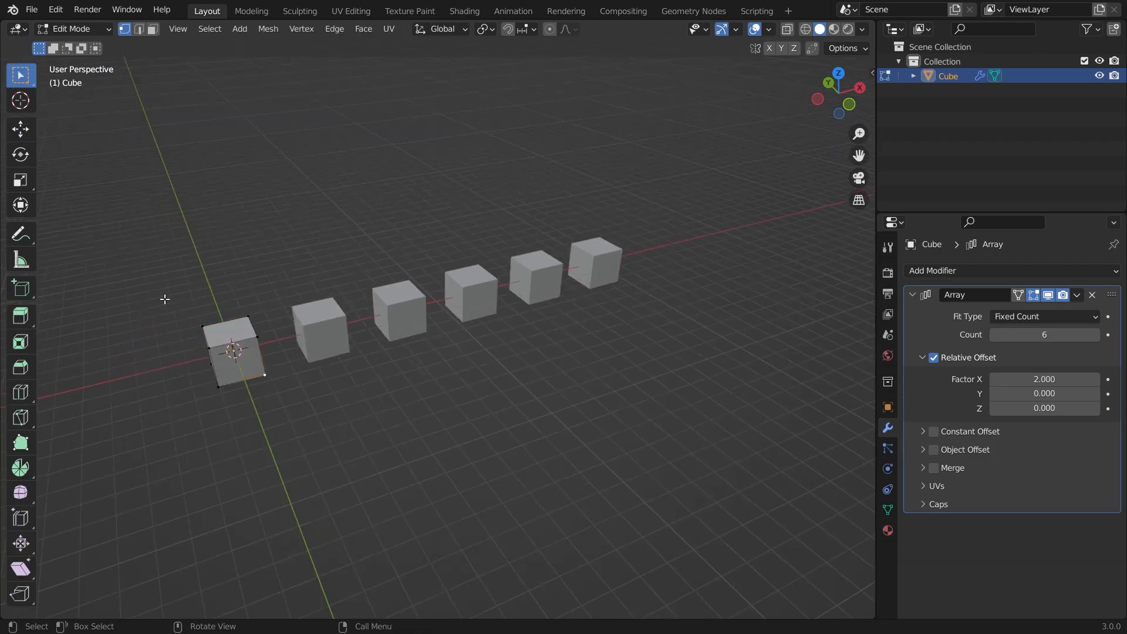
drag(166, 298, 295, 401)
click(417, 260)
key(a)
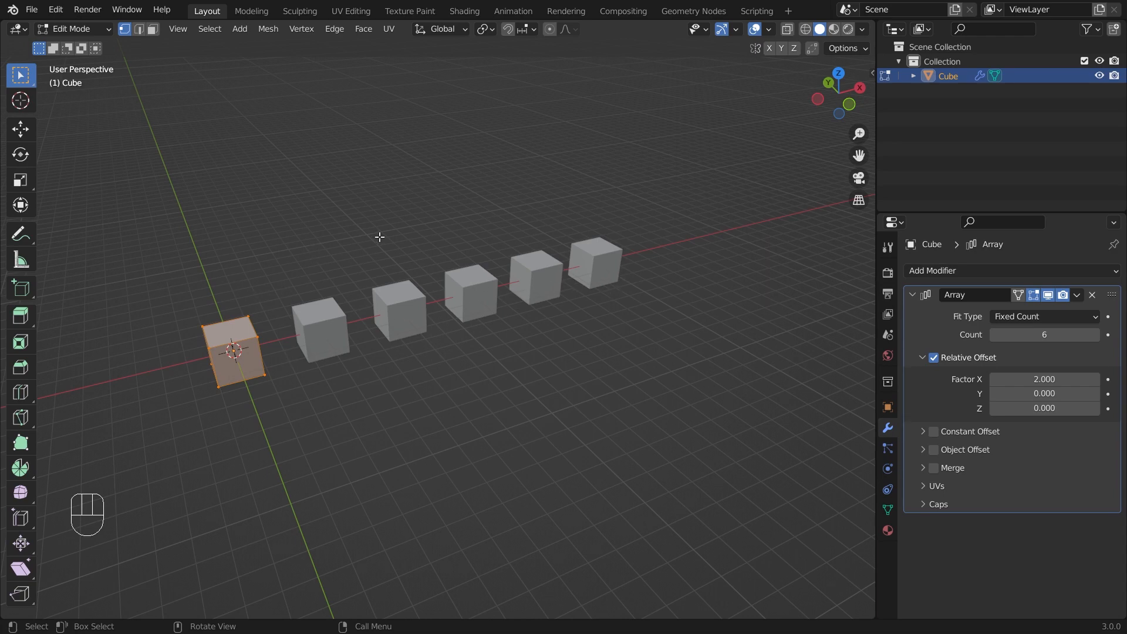
key(Tab)
click(674, 394)
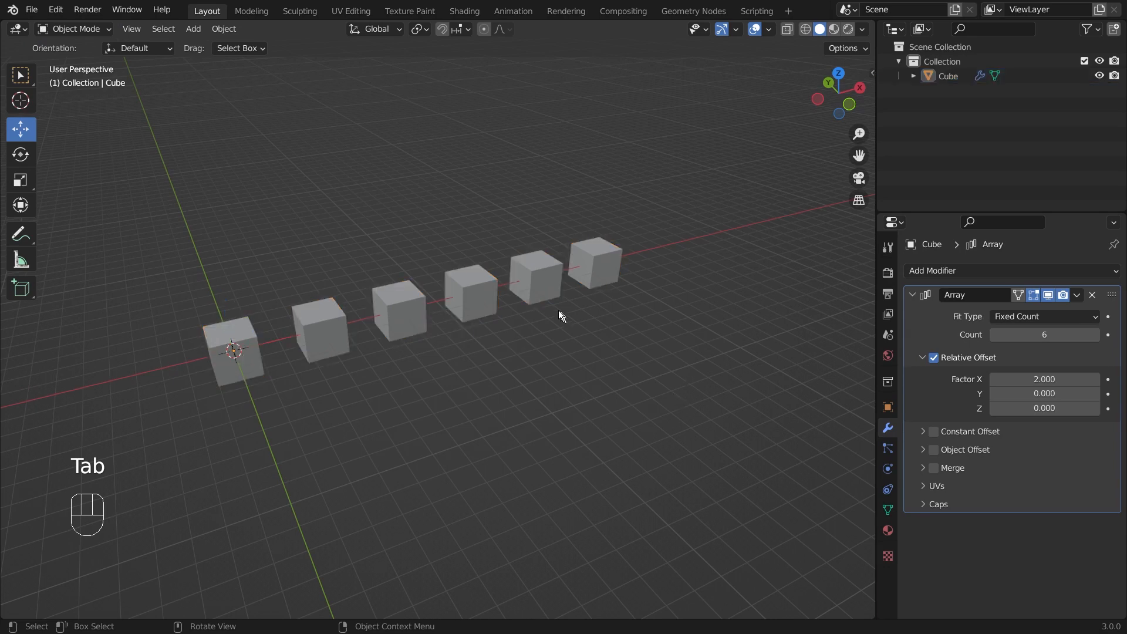
Select the cube array and apply its Array modifier
click(547, 286)
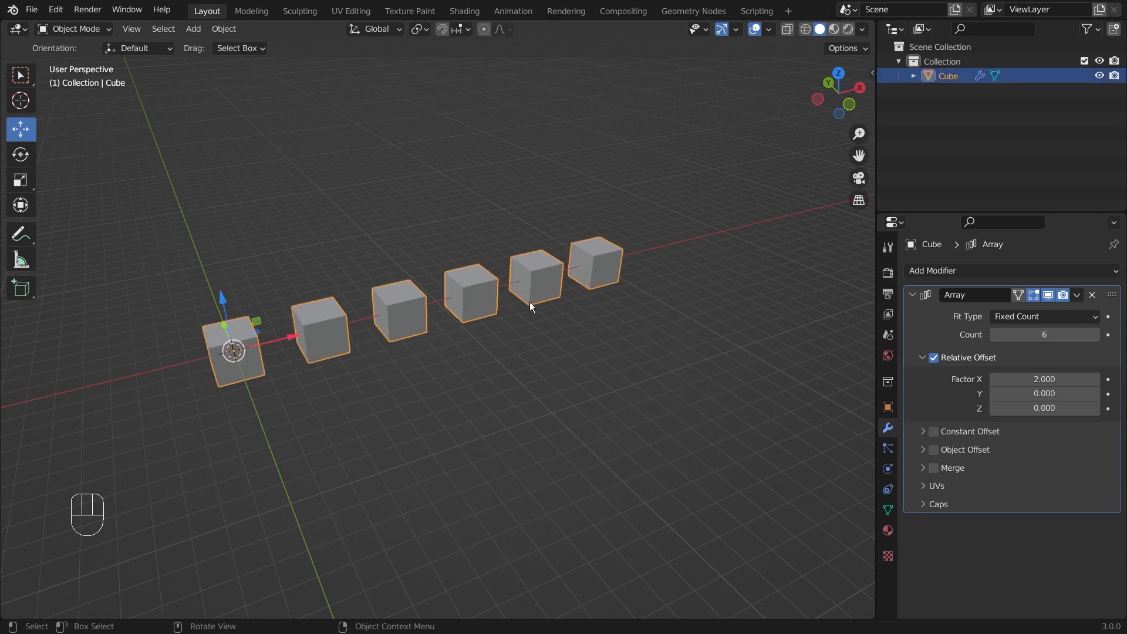
click(1078, 296)
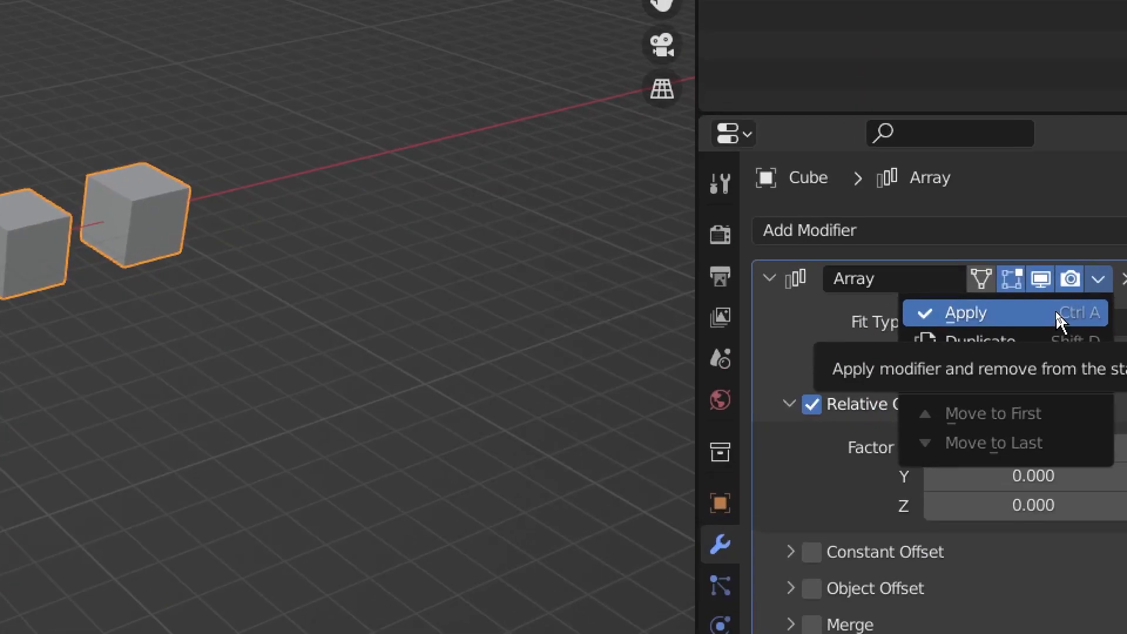
click(1061, 320)
click(372, 345)
click(327, 329)
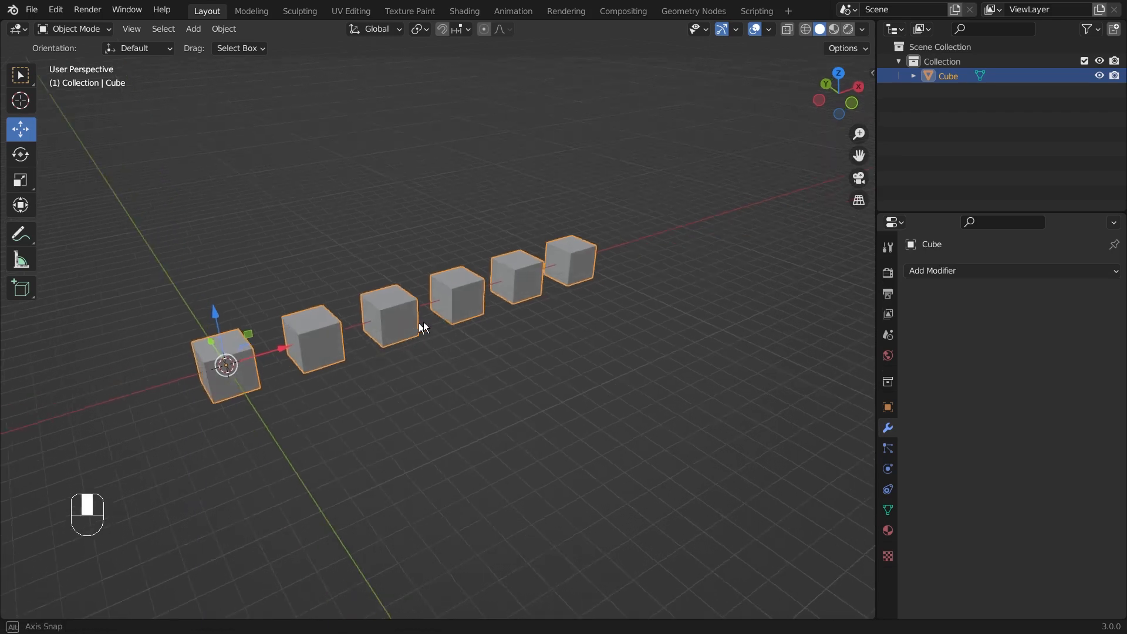
Separate the whole mesh by loose parts in Edit Mode, and return to Object Mode with nothing selected
middle_drag(423, 323, 412, 323)
key(Tab)
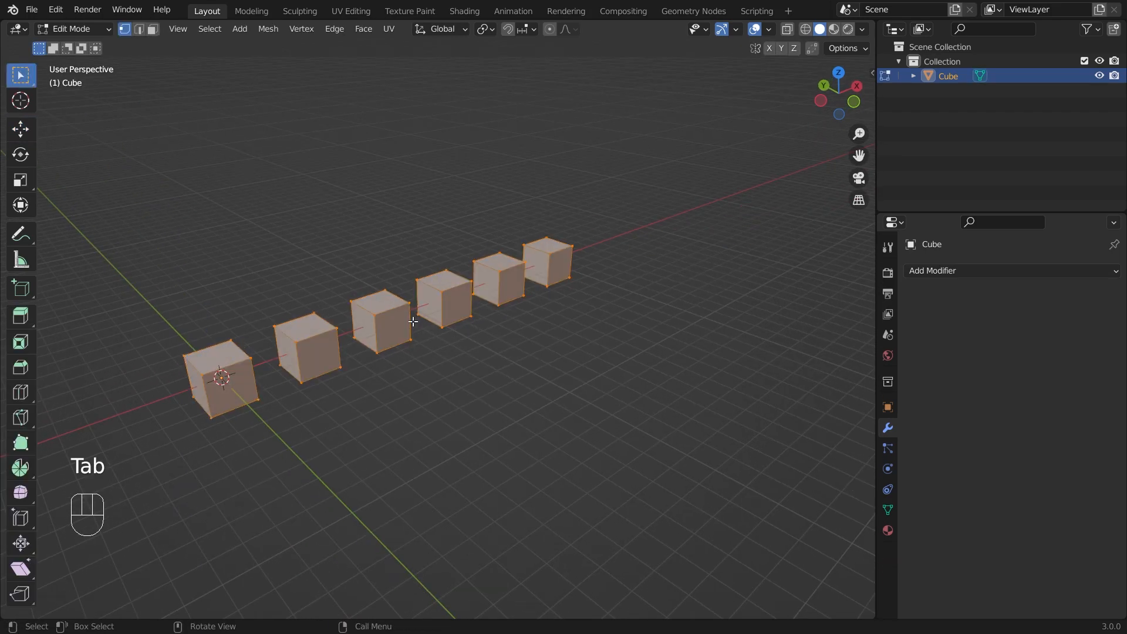
middle_drag(557, 395, 159, 257)
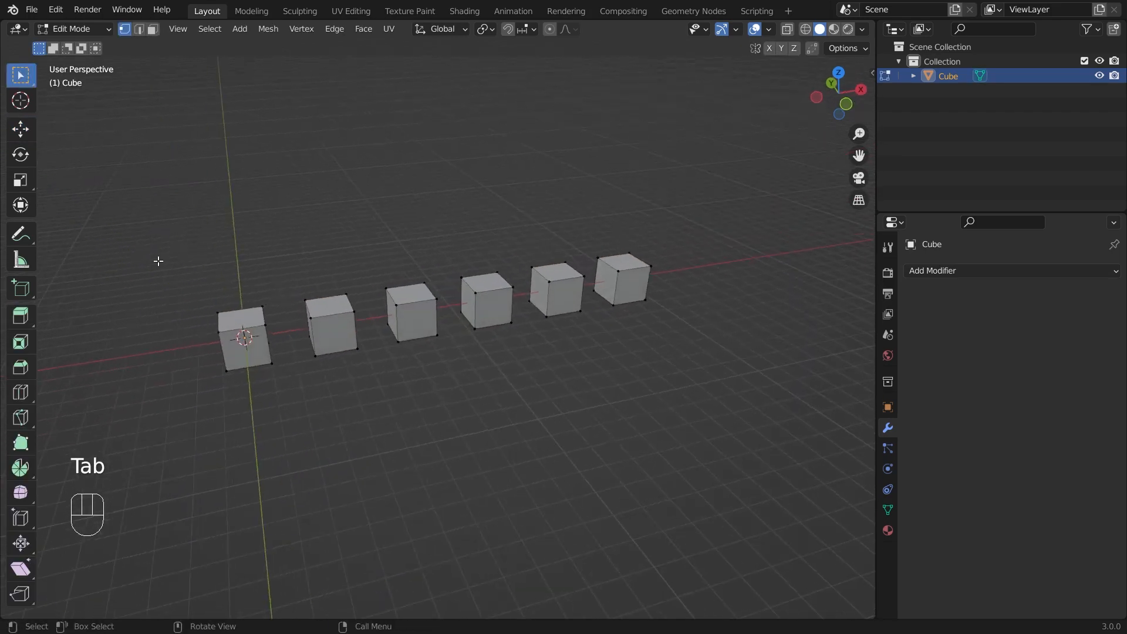
key(a)
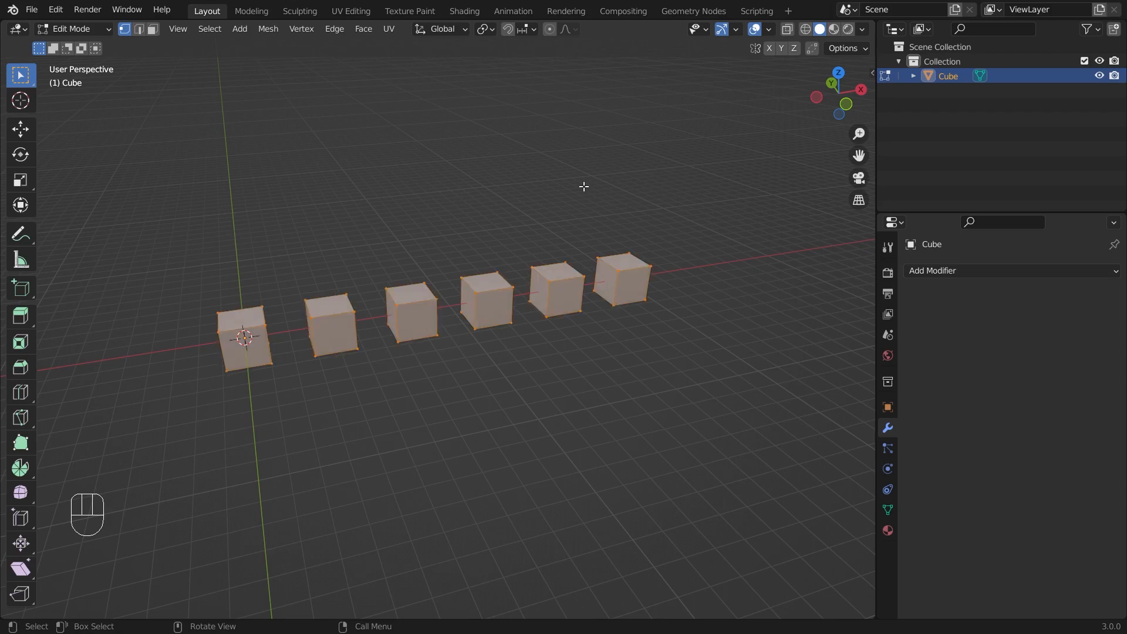
key(p)
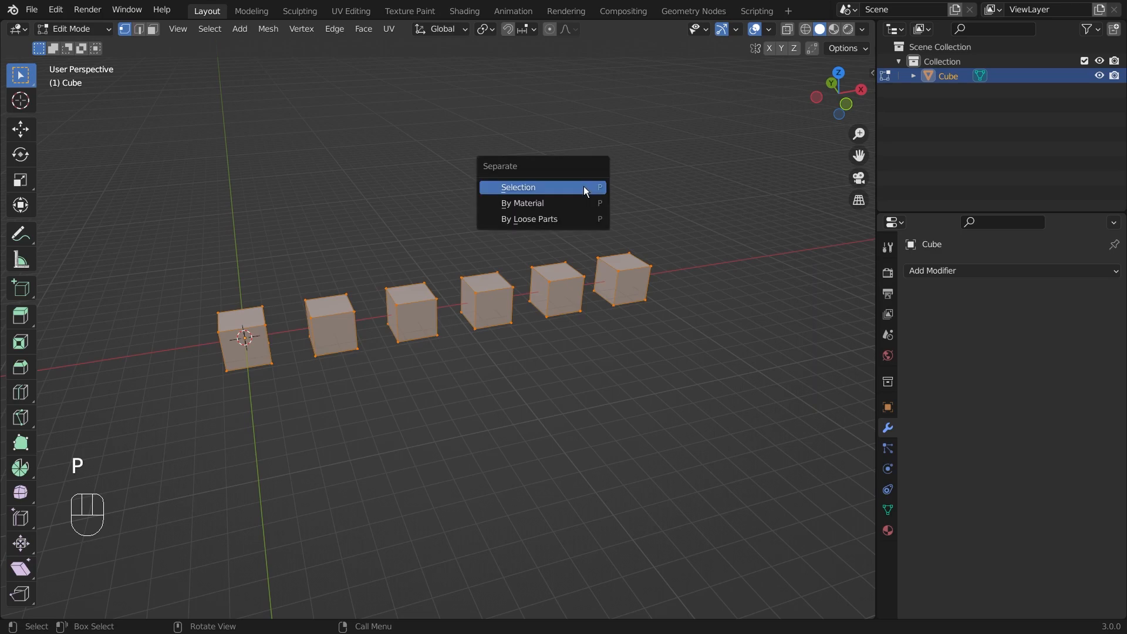
click(557, 220)
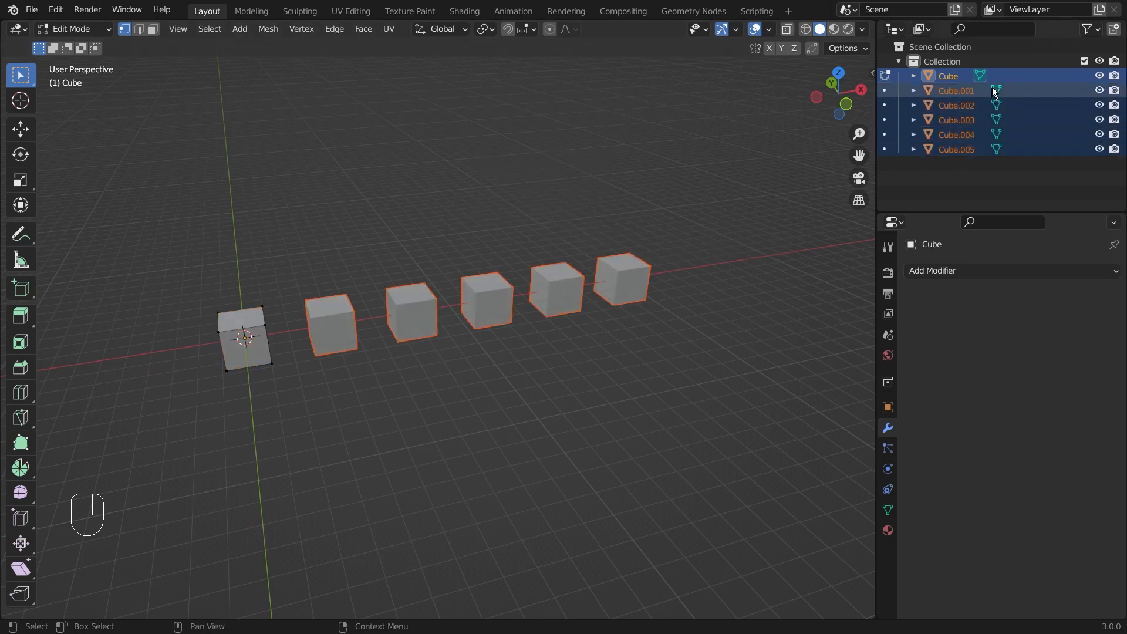
key(super)
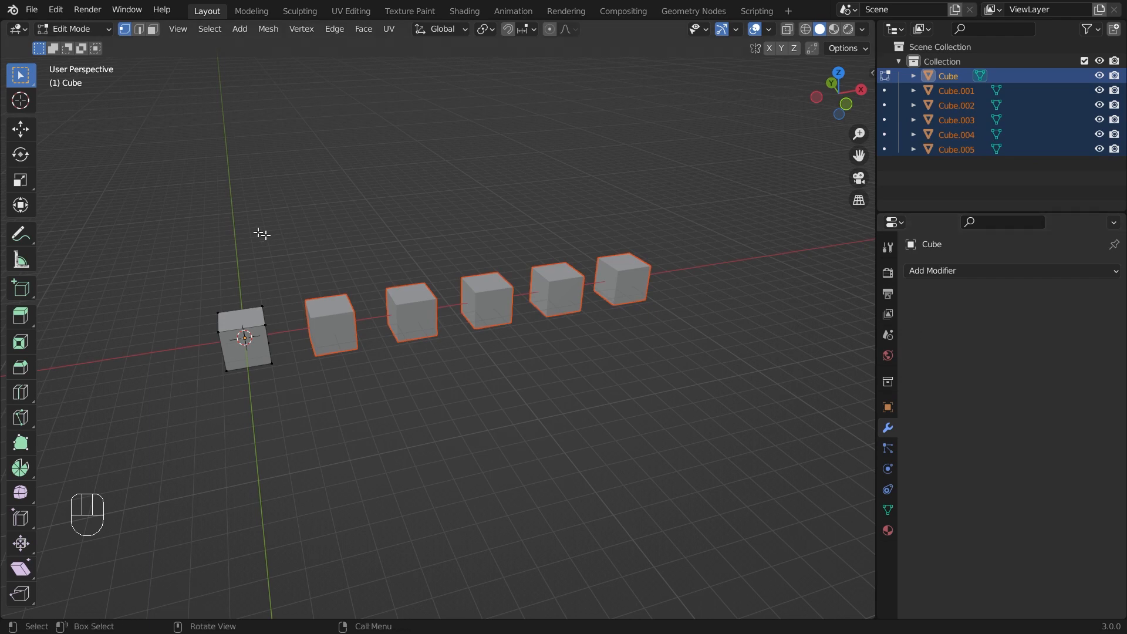
middle_drag(393, 232, 549, 340)
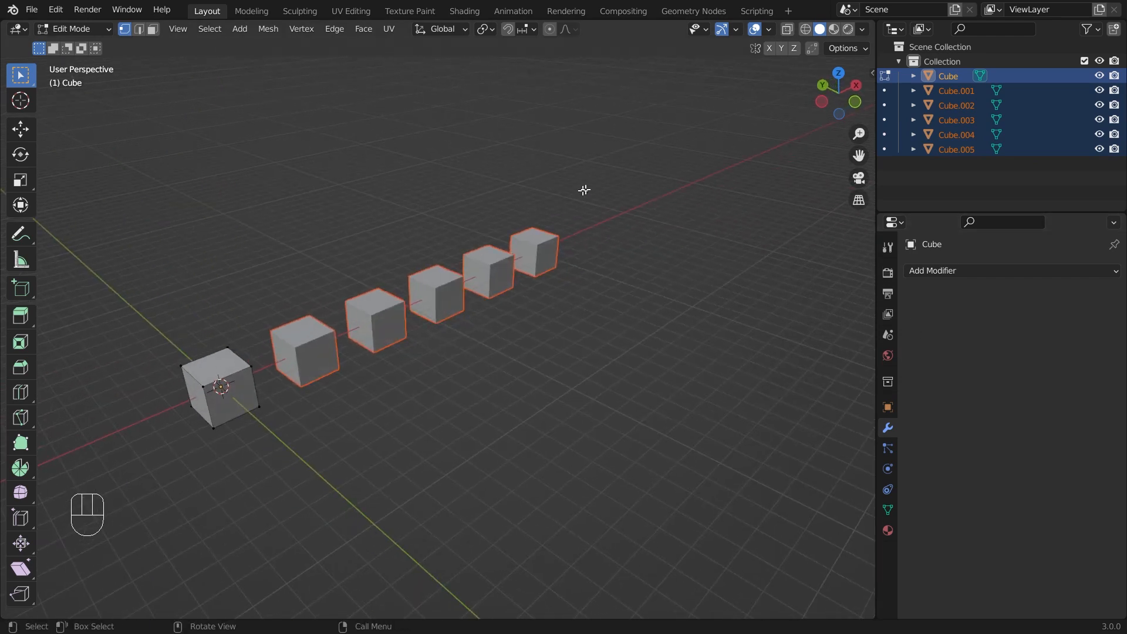
key(Tab)
click(316, 226)
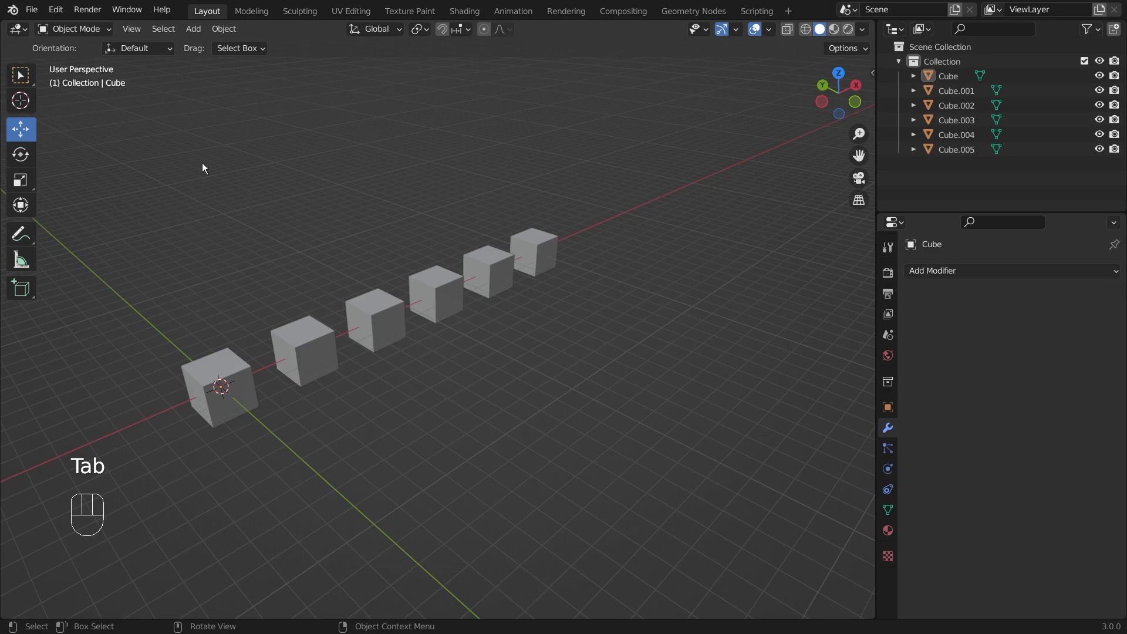
Select the separated cubes one at a time to check that each is its own object, and clear the selection
click(317, 358)
click(387, 335)
click(452, 311)
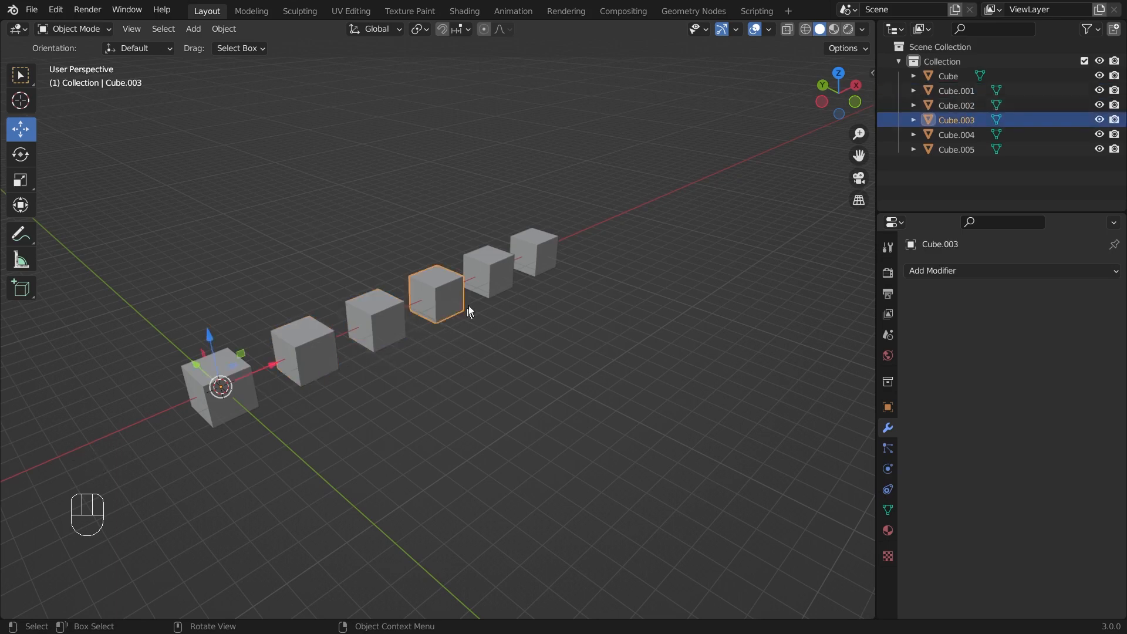
click(500, 280)
click(519, 266)
click(554, 261)
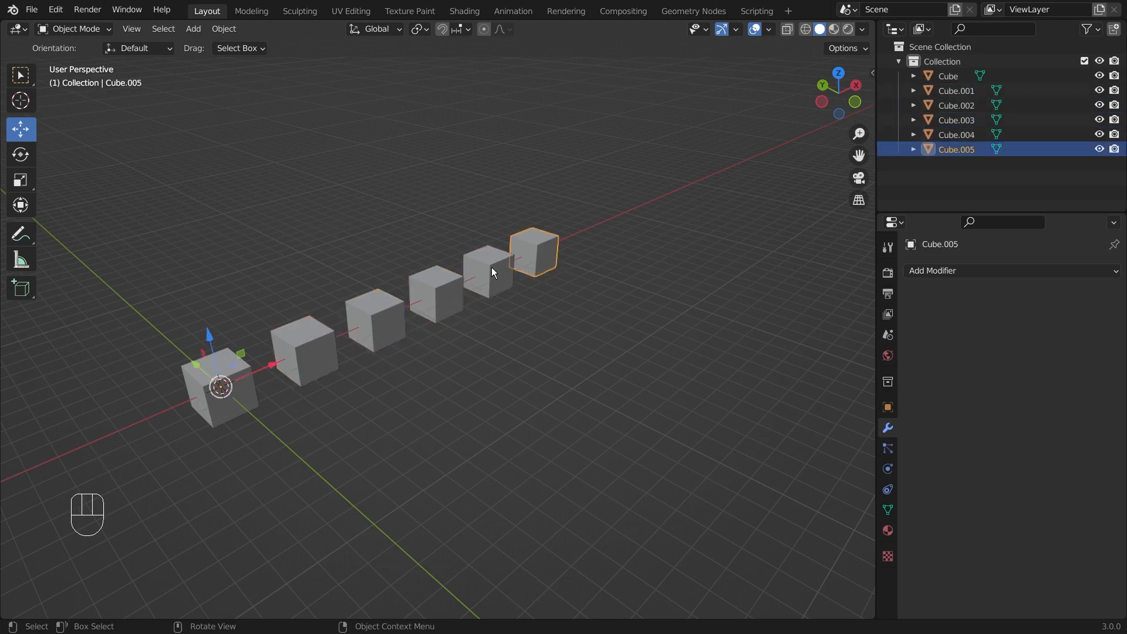
click(491, 268)
click(443, 293)
click(376, 321)
click(312, 345)
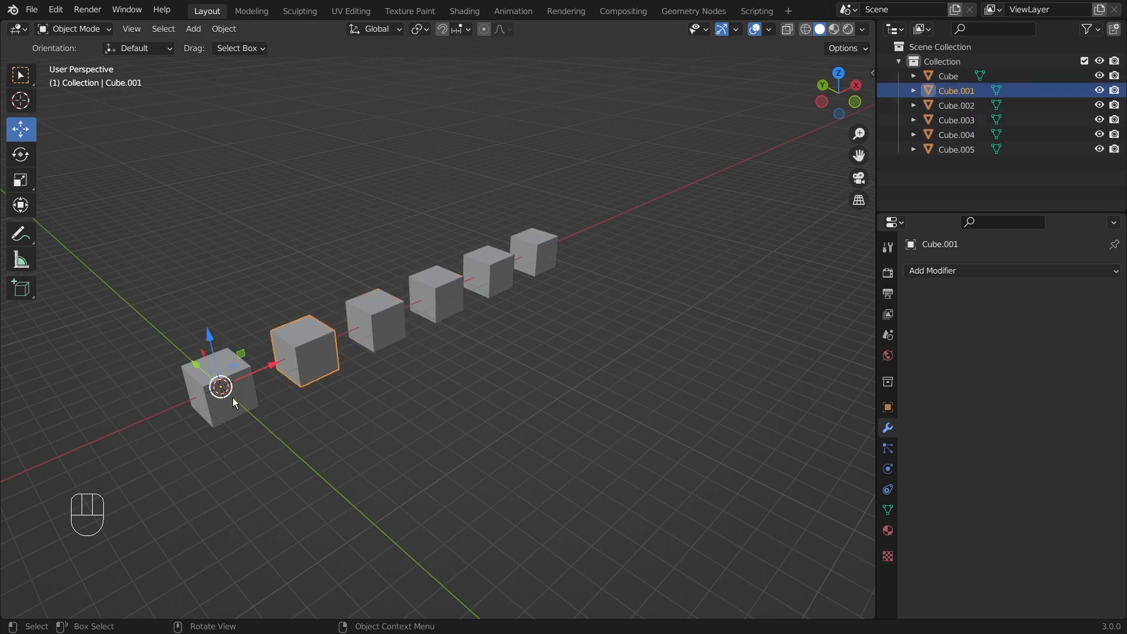
click(222, 383)
click(283, 258)
middle_drag(474, 358, 485, 401)
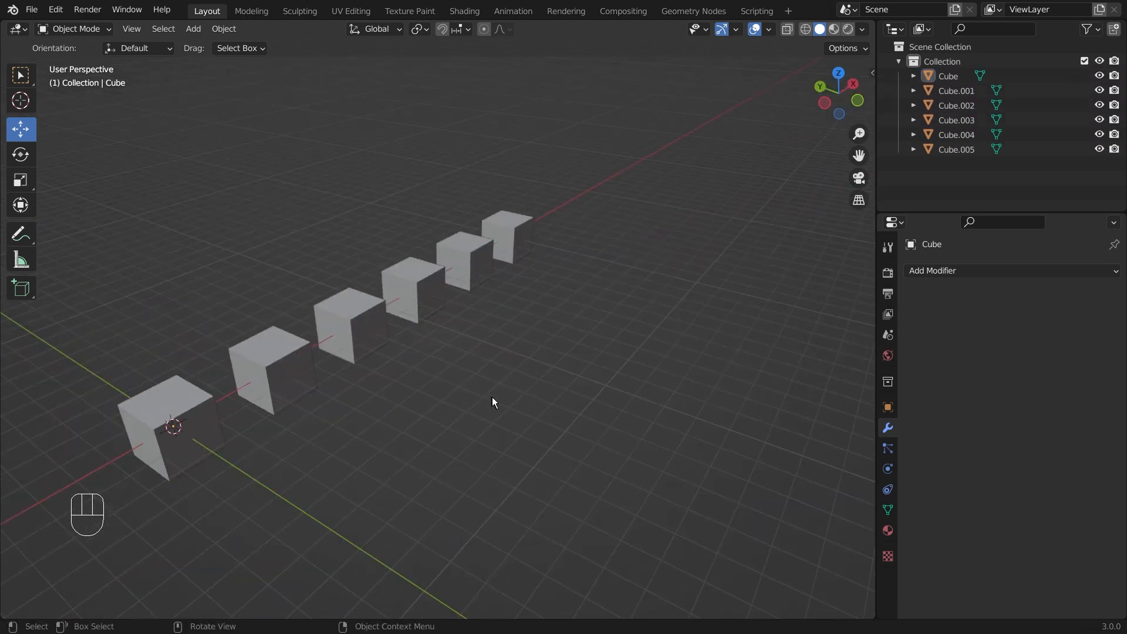
Delete the five cubes beyond the original one at the origin, and bring the remaining cube back into view
drag(262, 218, 594, 381)
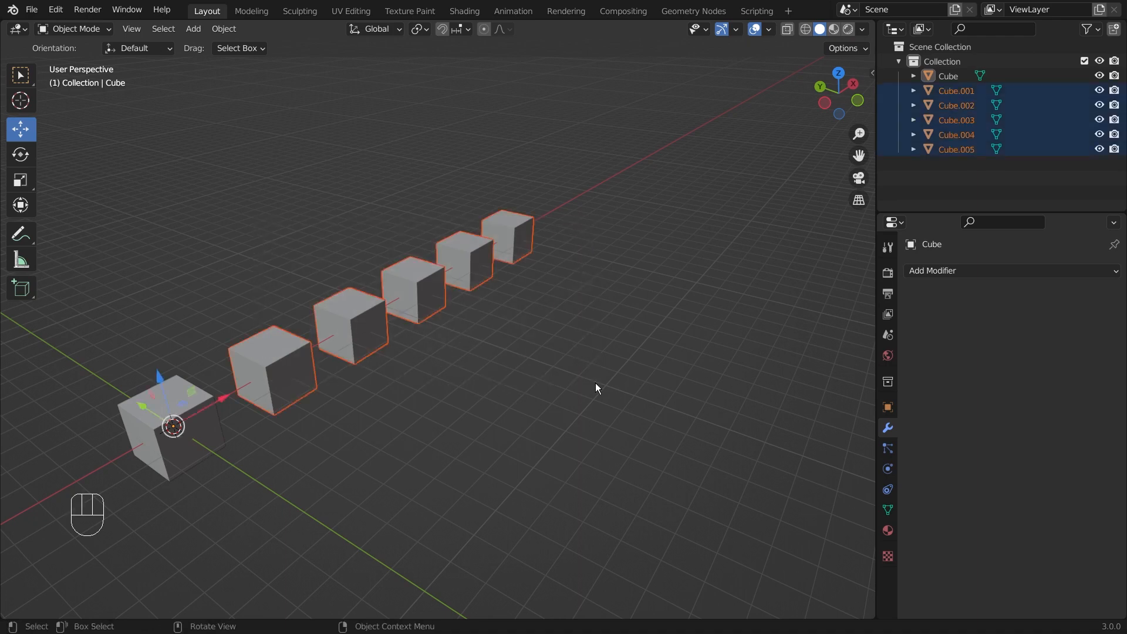
key(Delete)
scroll(341, 369, up, 3)
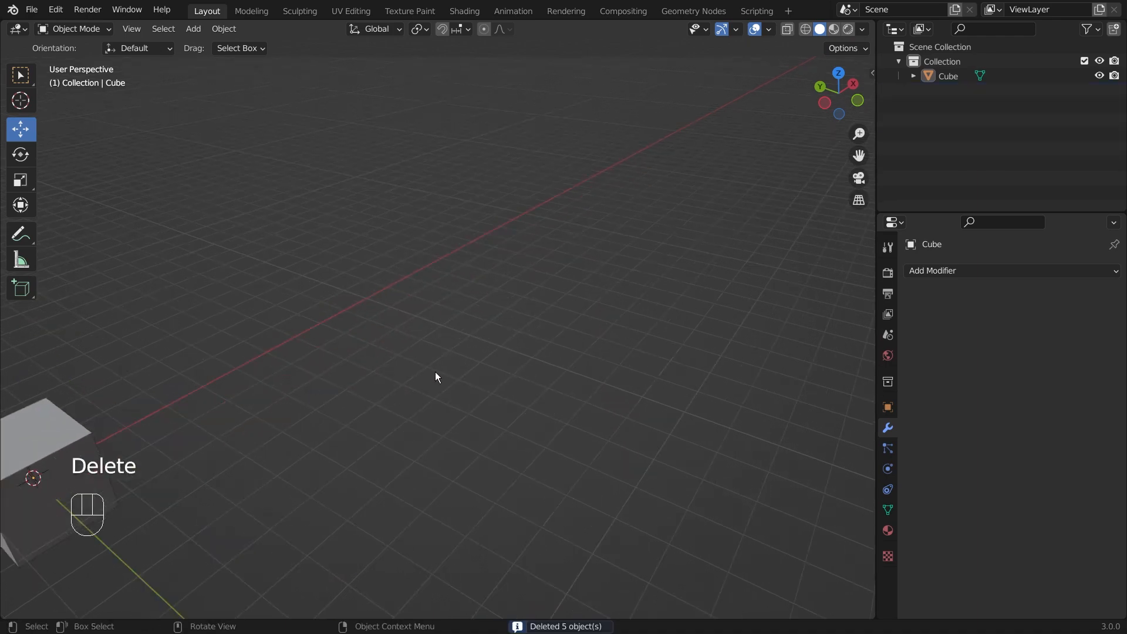
key(Home)
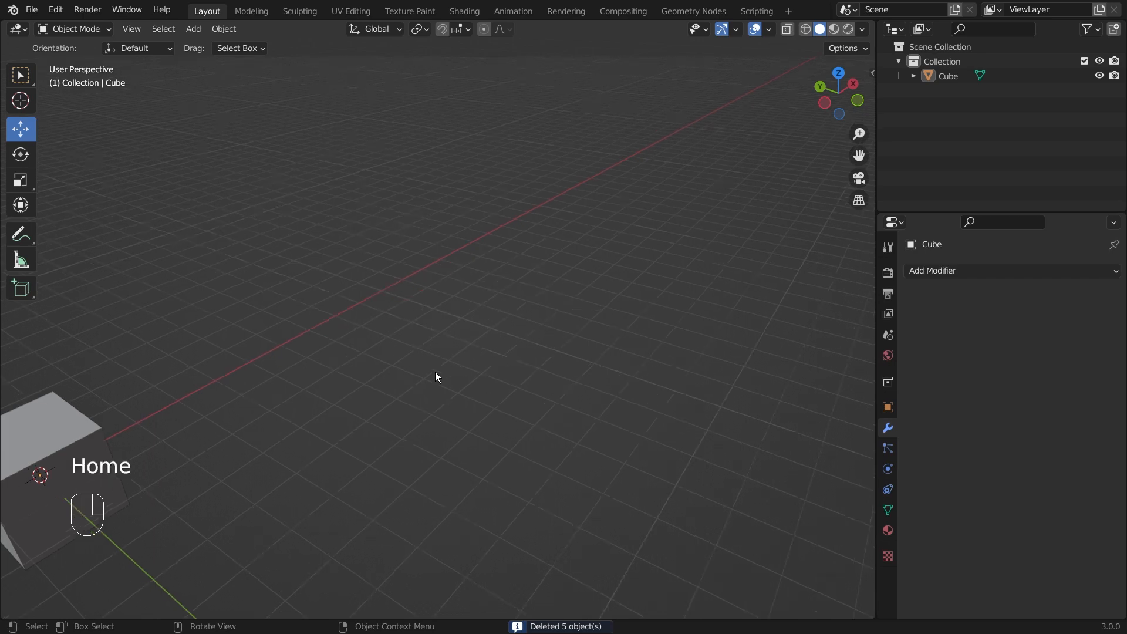
middle_drag(463, 374, 530, 288)
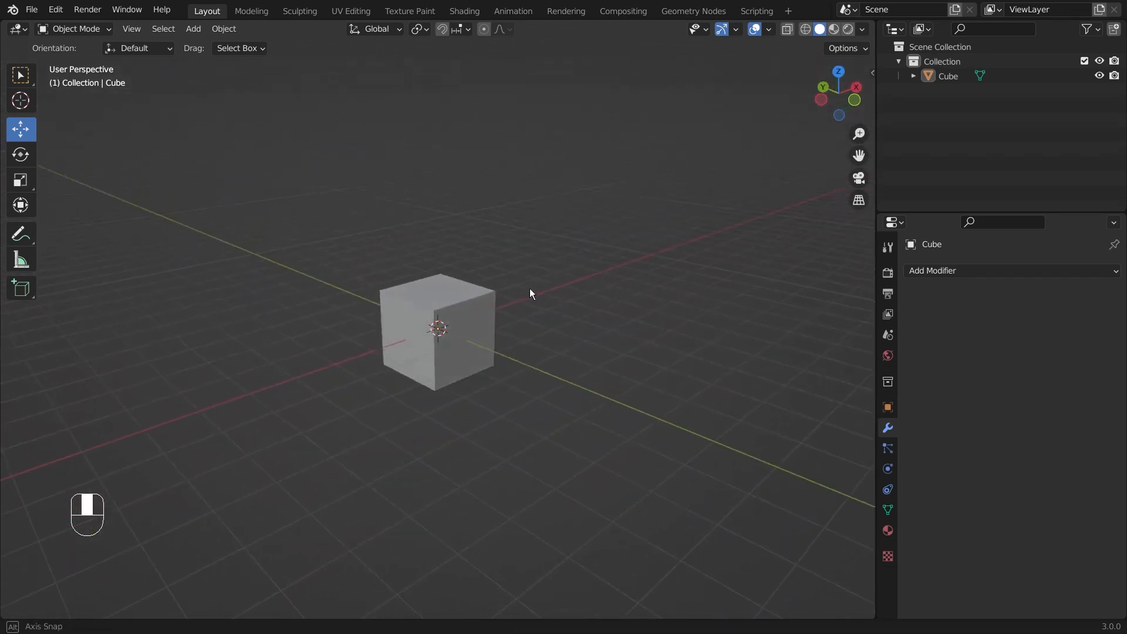
Add an Array modifier to the remaining cube and set its count to 3
click(961, 269)
click(842, 311)
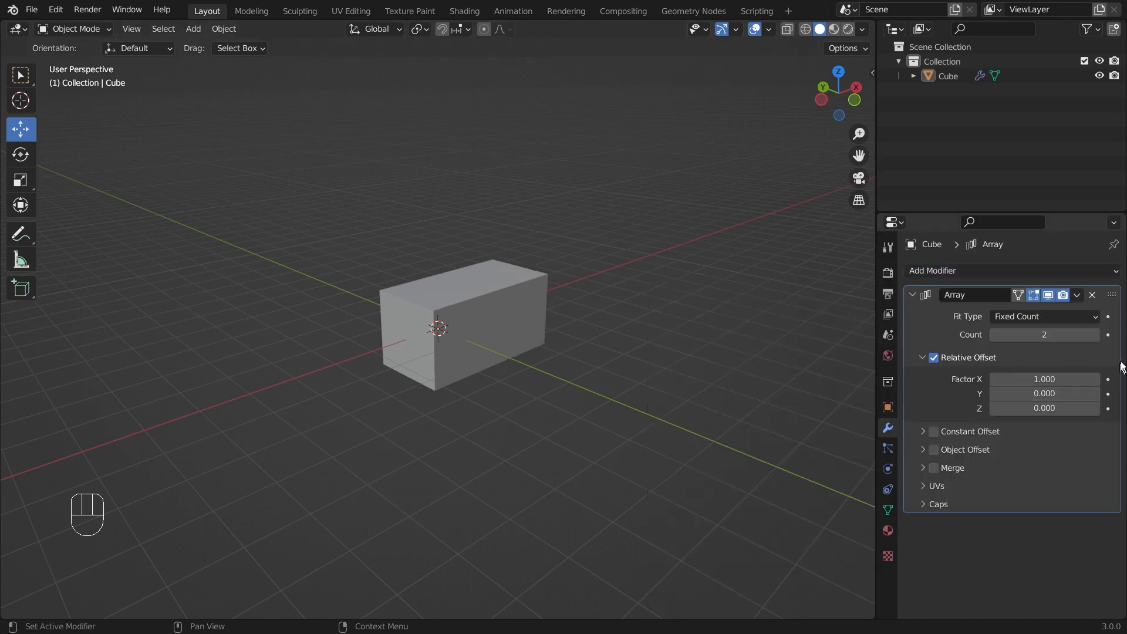
click(1077, 296)
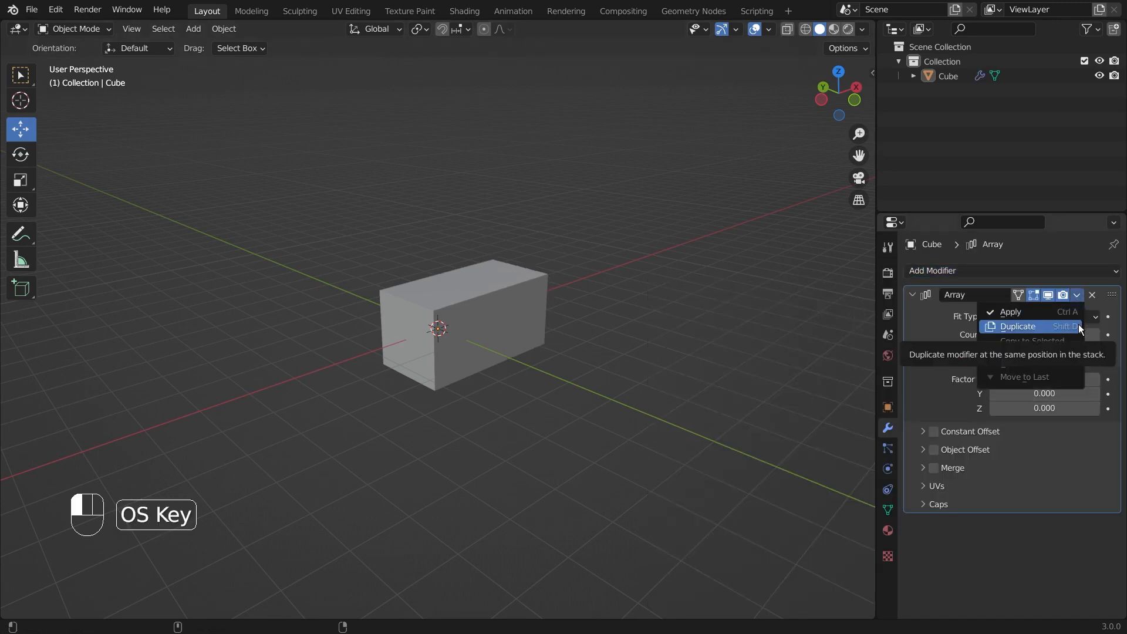
key(super+equal)
key(super+minus)
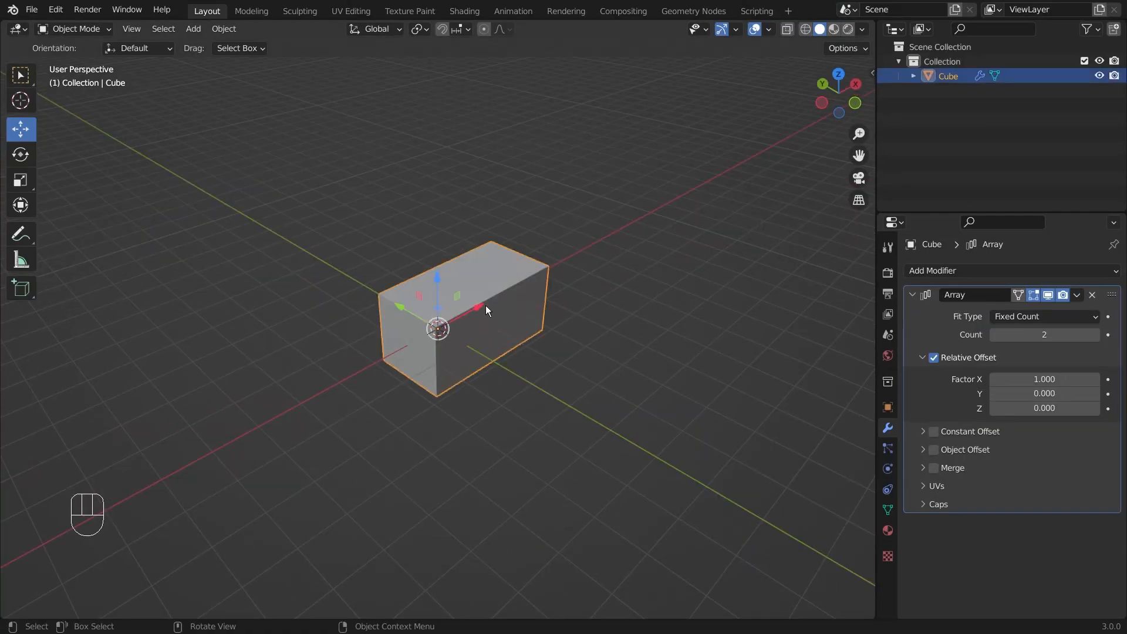
click(1093, 336)
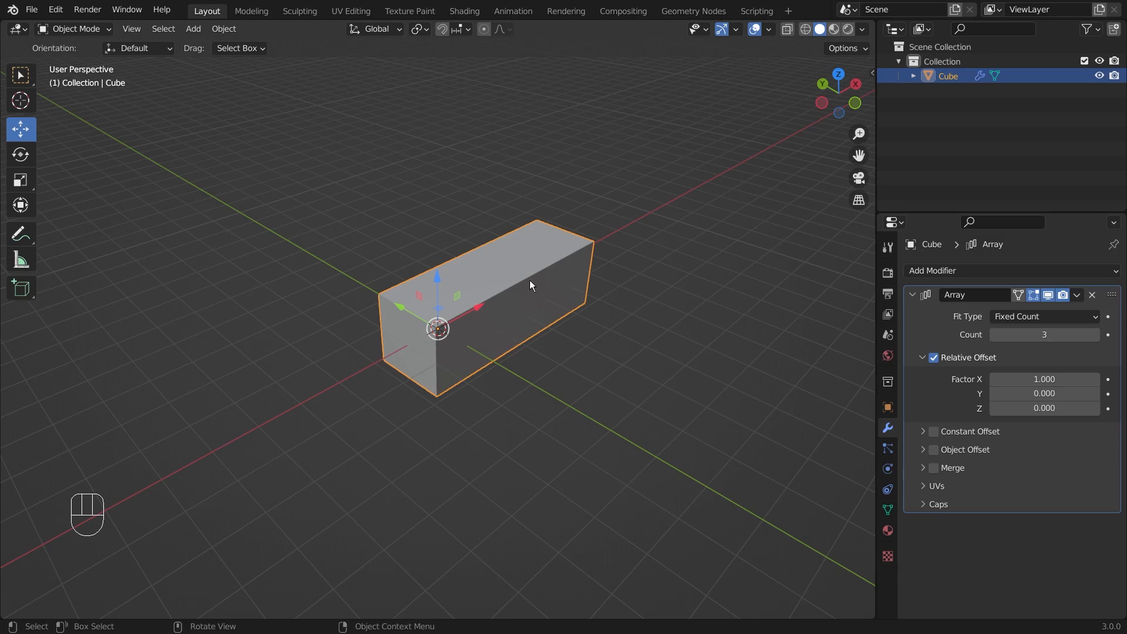
Set the array's relative offset Factor X to 1.01 and deselect the cube
middle_drag(578, 264, 419, 292)
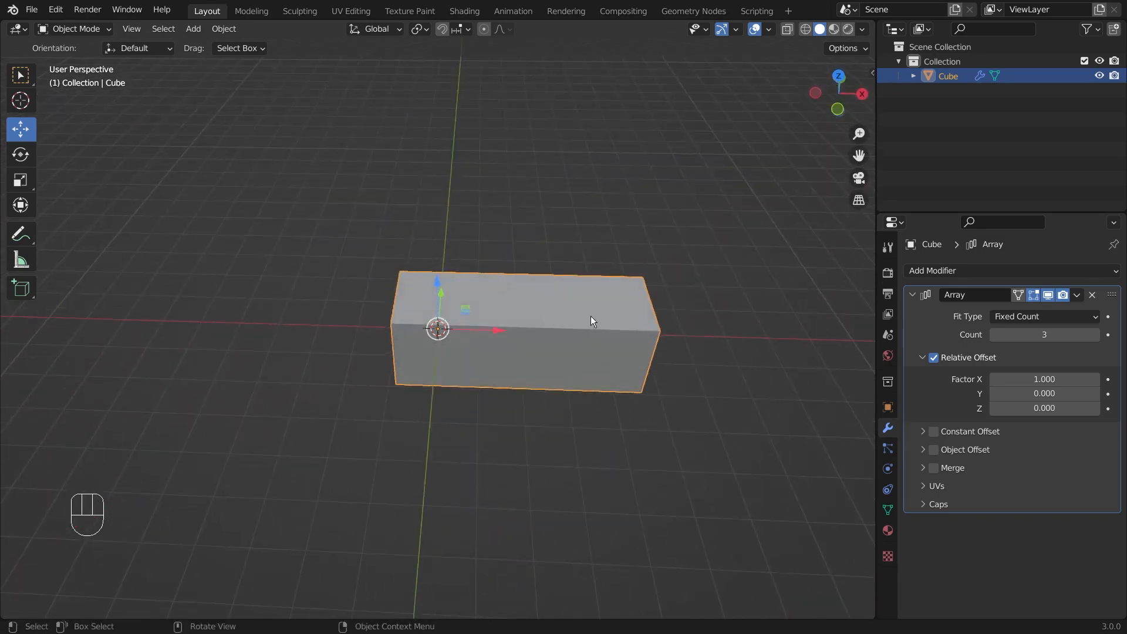
click(1024, 381)
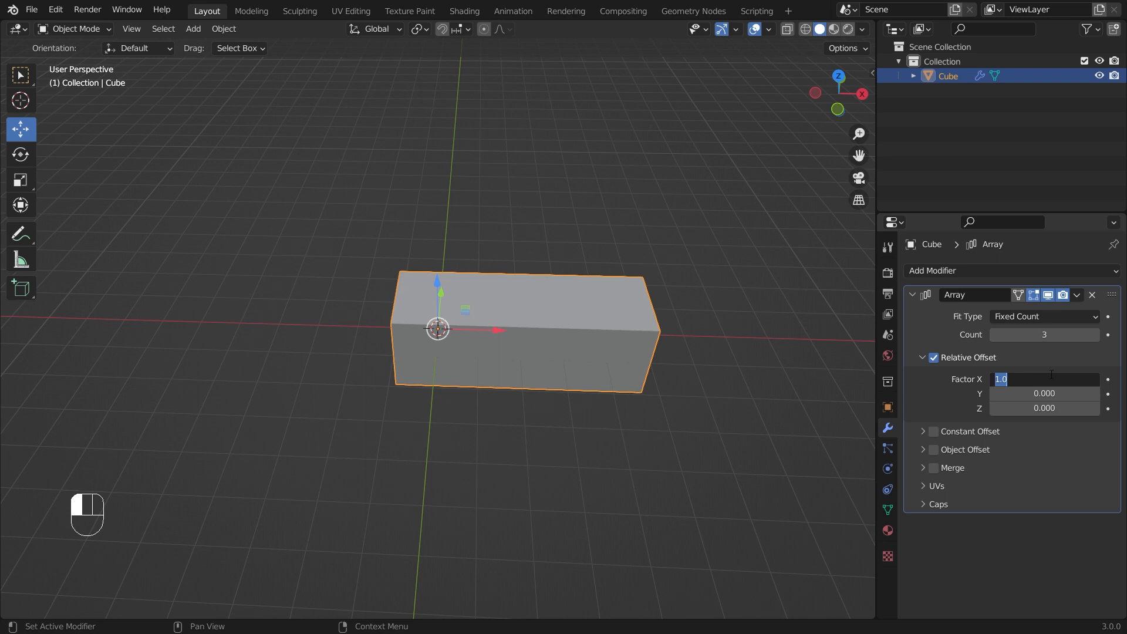
text(1.01)
key(Return)
click(456, 499)
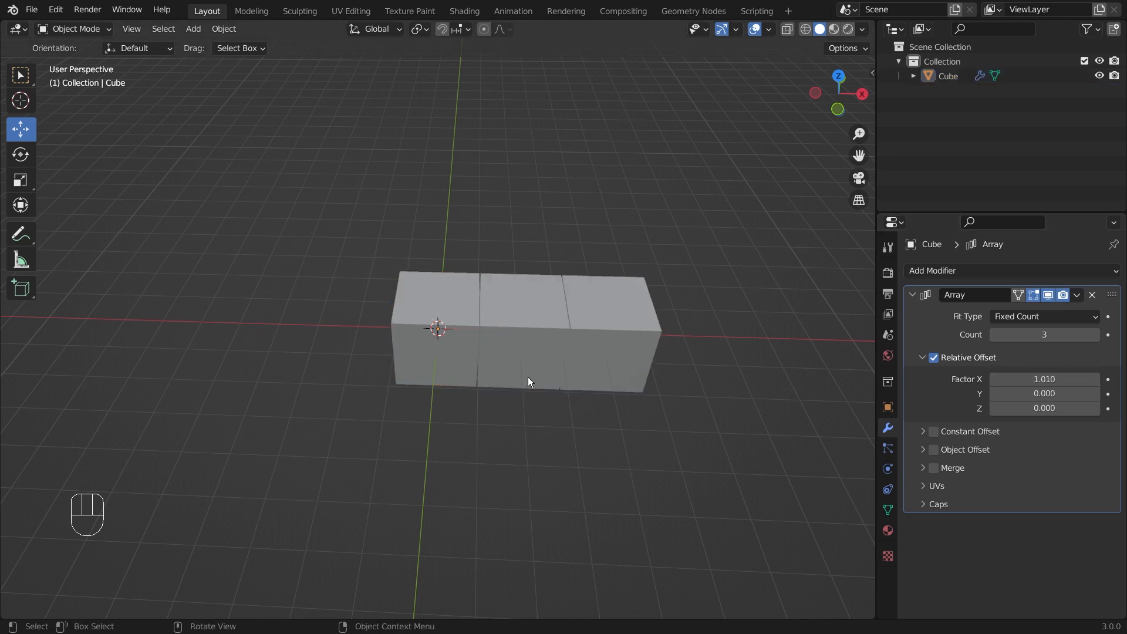
middle_drag(554, 304, 536, 267)
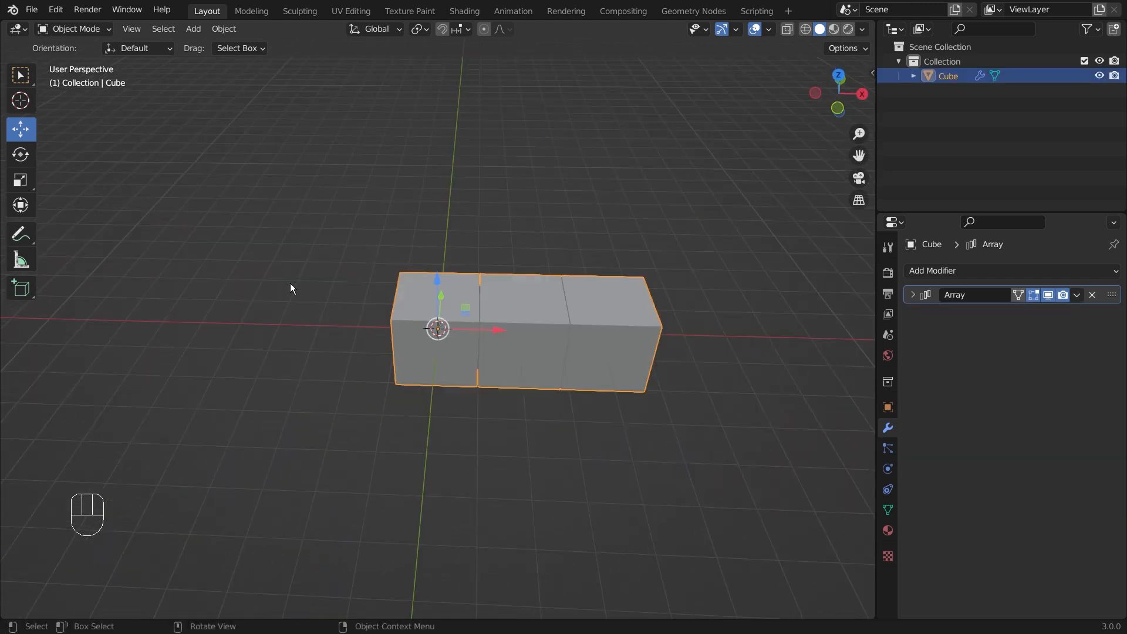
Select the row of cubes and duplicate its Array modifier
click(276, 237)
drag(276, 233, 699, 403)
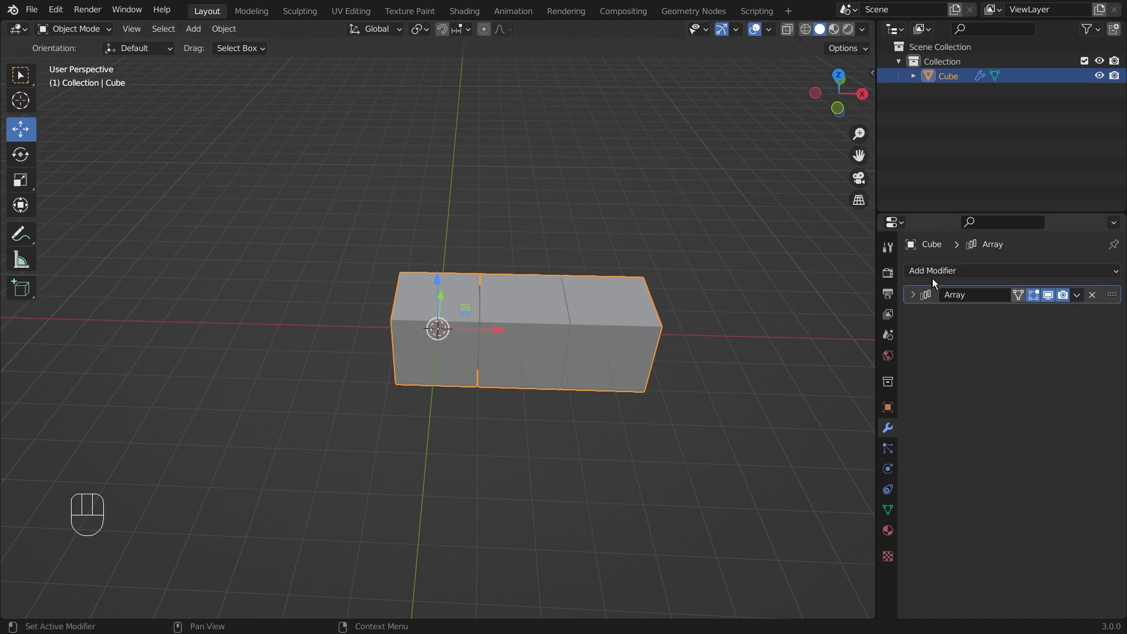
click(1078, 295)
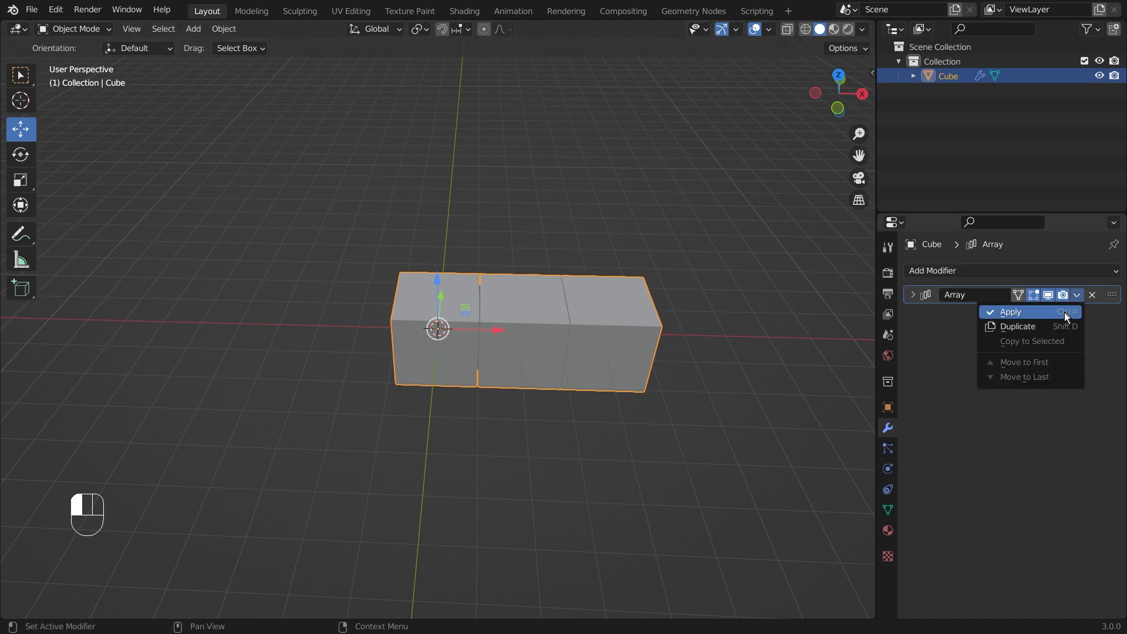
click(1047, 326)
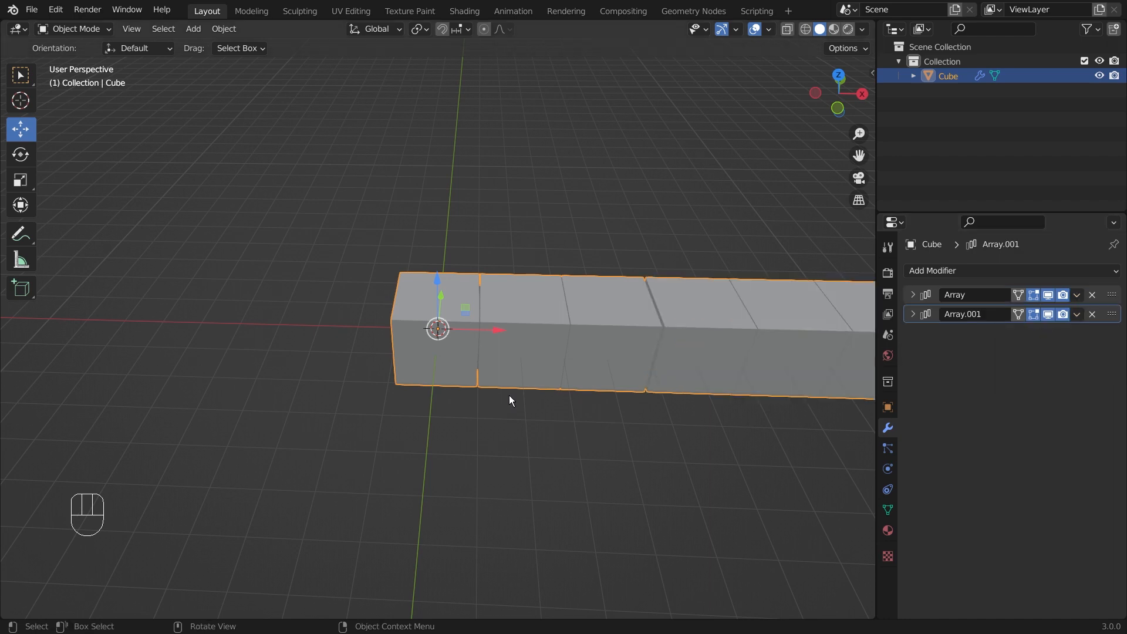
scroll(509, 395, down, 3)
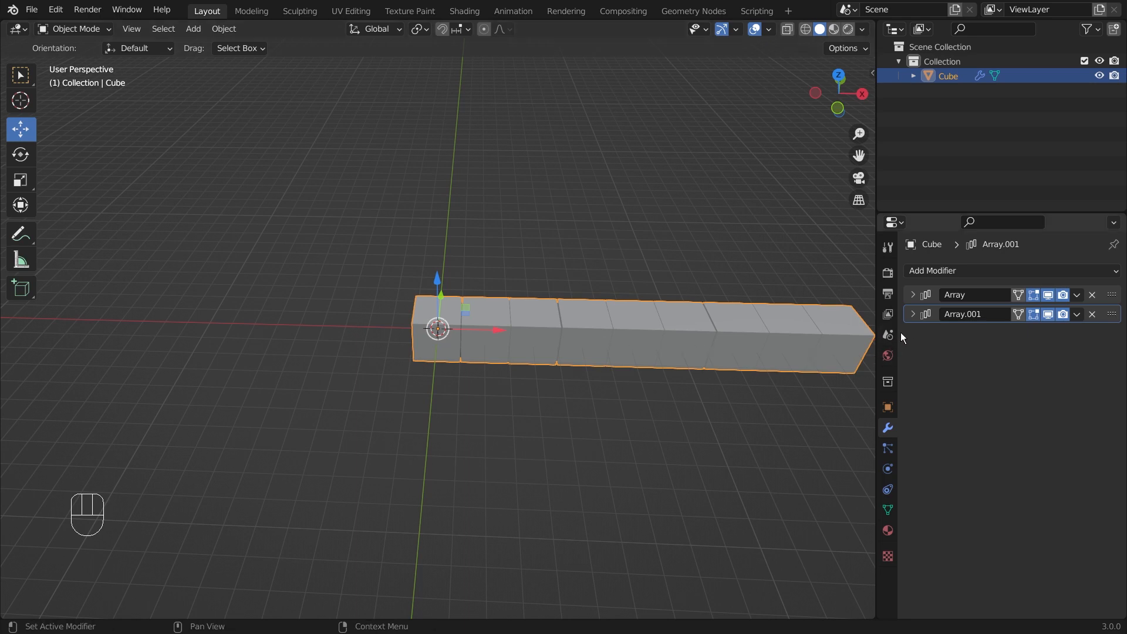
Copy the Factor X value 1.01 of the Array.001 modifier, and set its Factor X to 0
click(912, 315)
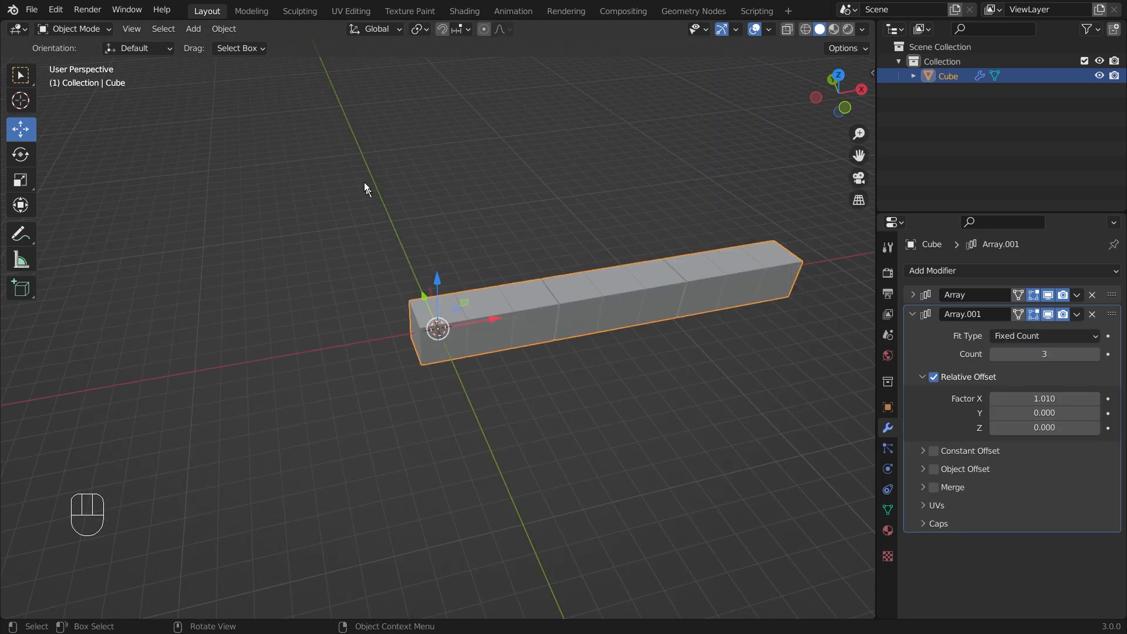
click(1048, 413)
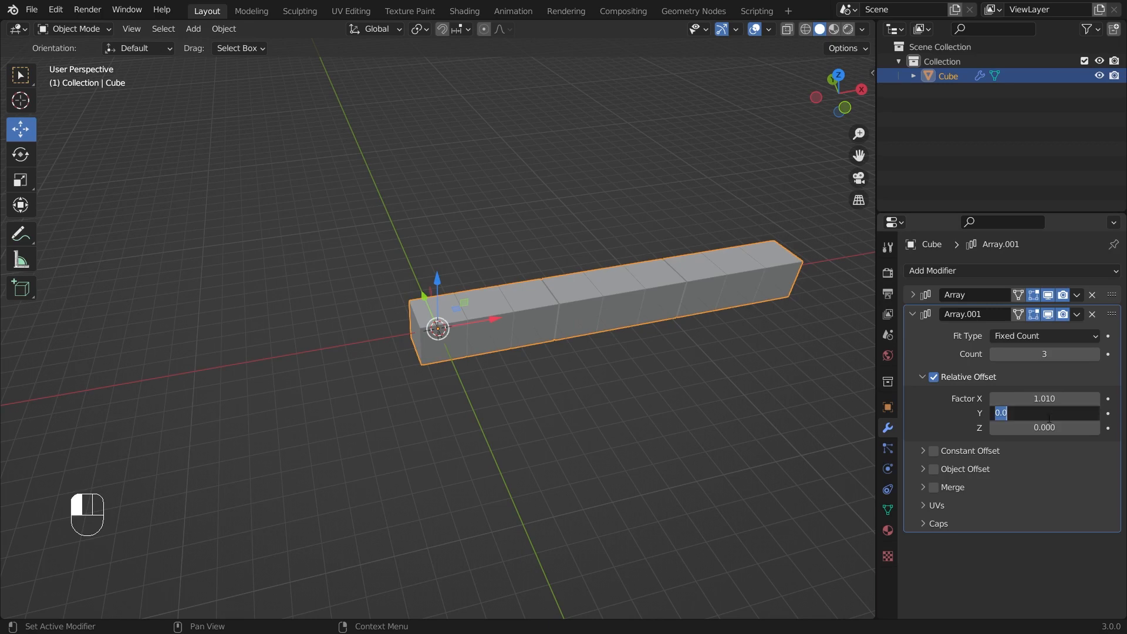
click(1063, 397)
key(ctrl+c)
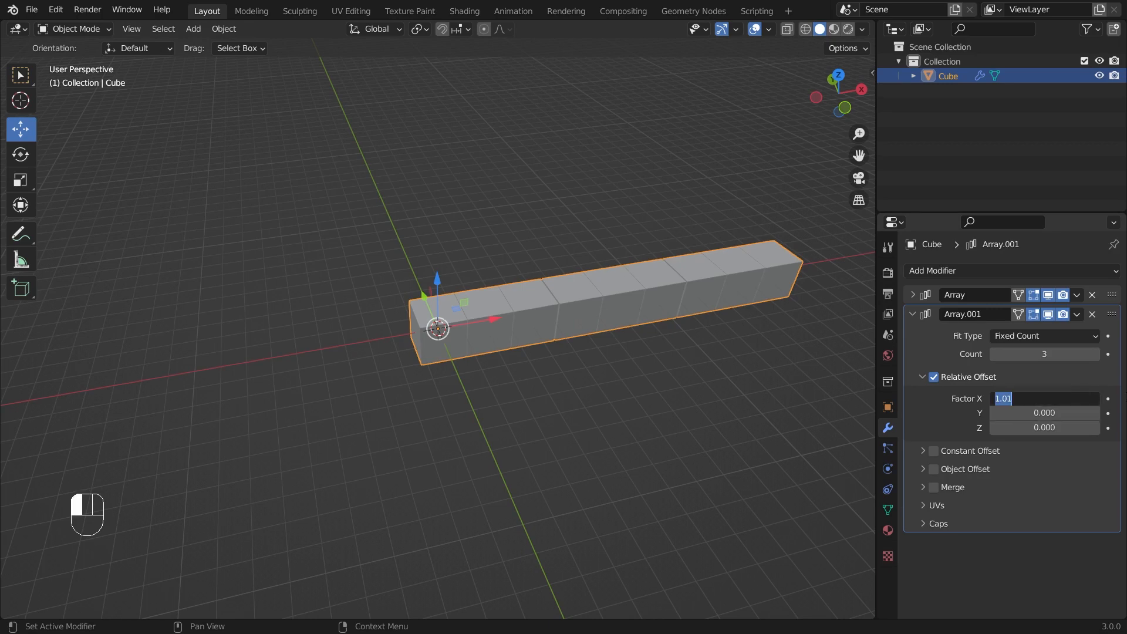
key(ctrl)
text(0)
key(Return)
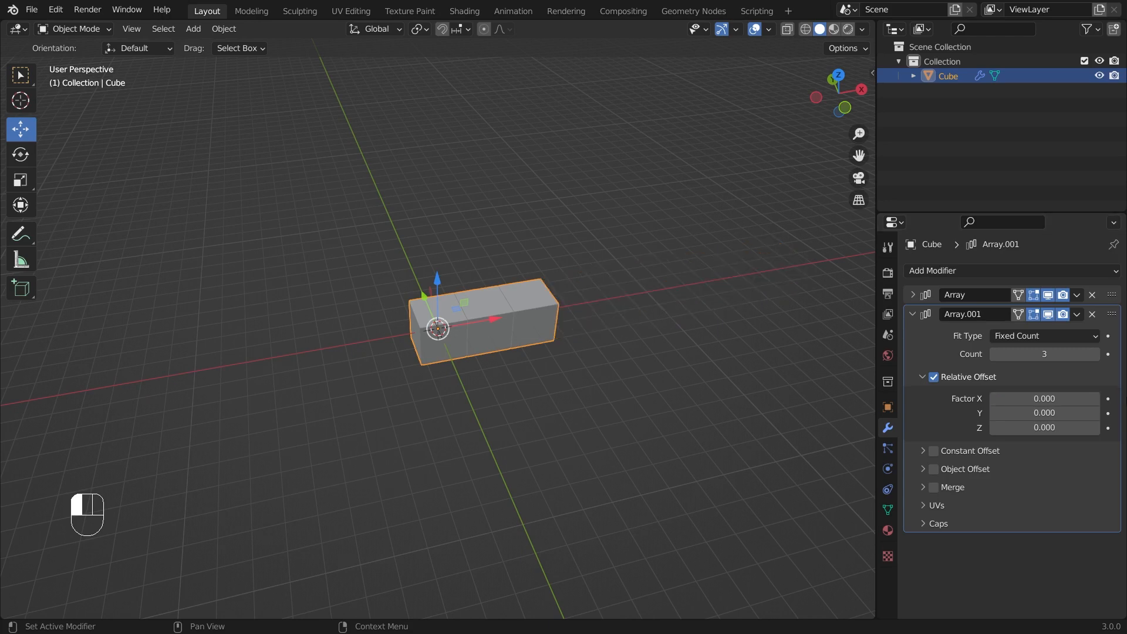
Paste 1.01 as the relative offset Y factor of Array.001, and deselect the cubes
click(1049, 409)
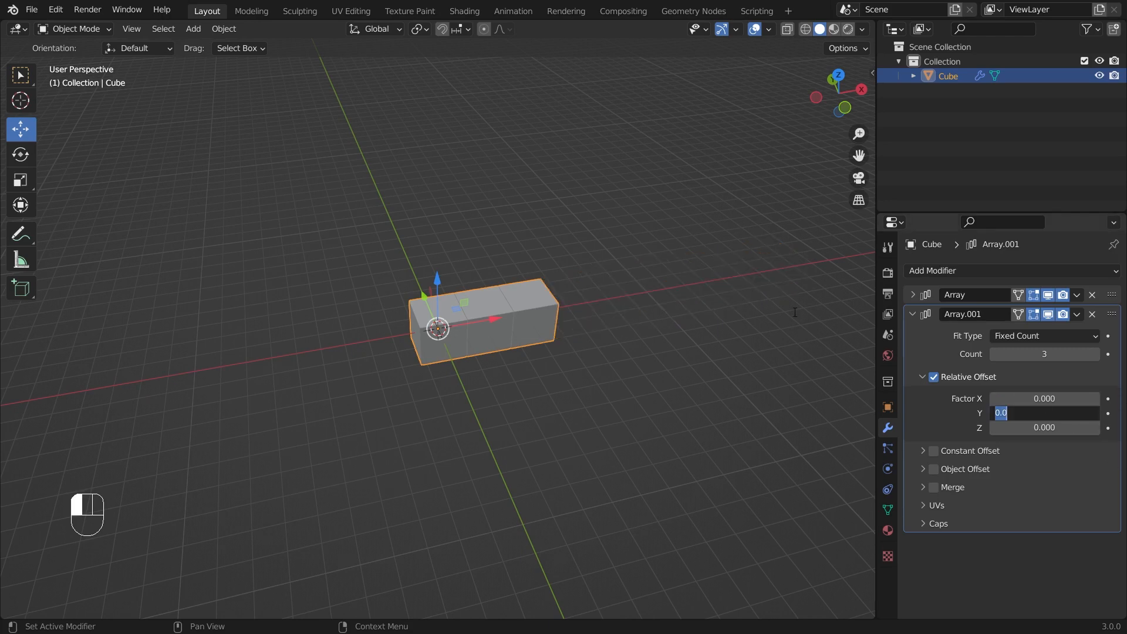
key(ctrl+v)
key(Return)
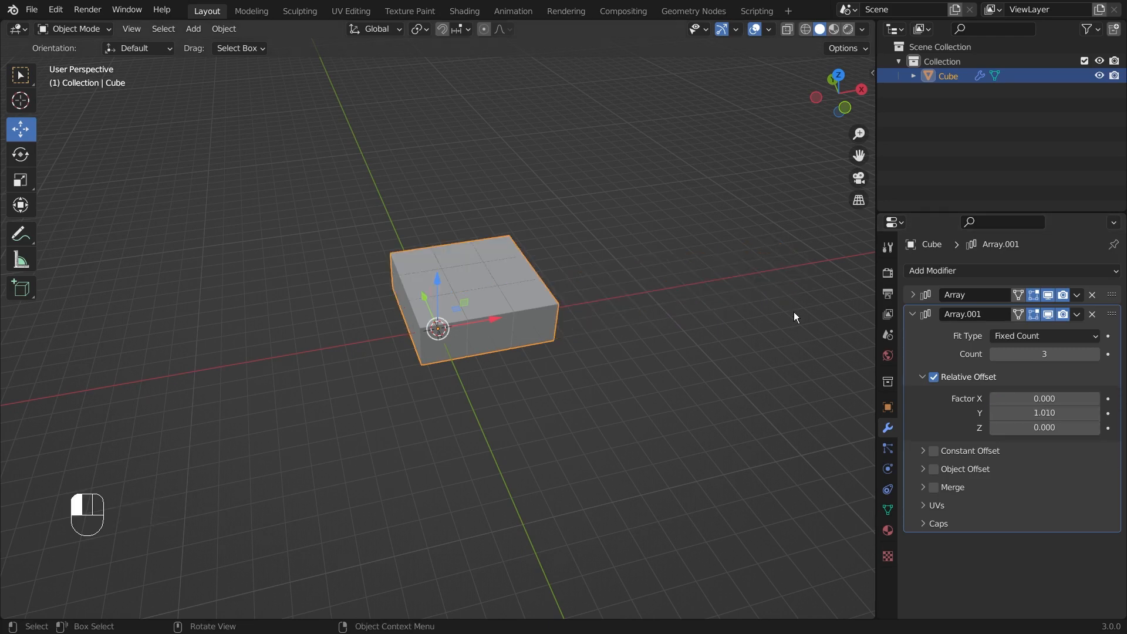
click(661, 286)
Examine the three-by-three layer of cubes from several sides, and leave it deselected
middle_drag(638, 214, 501, 336)
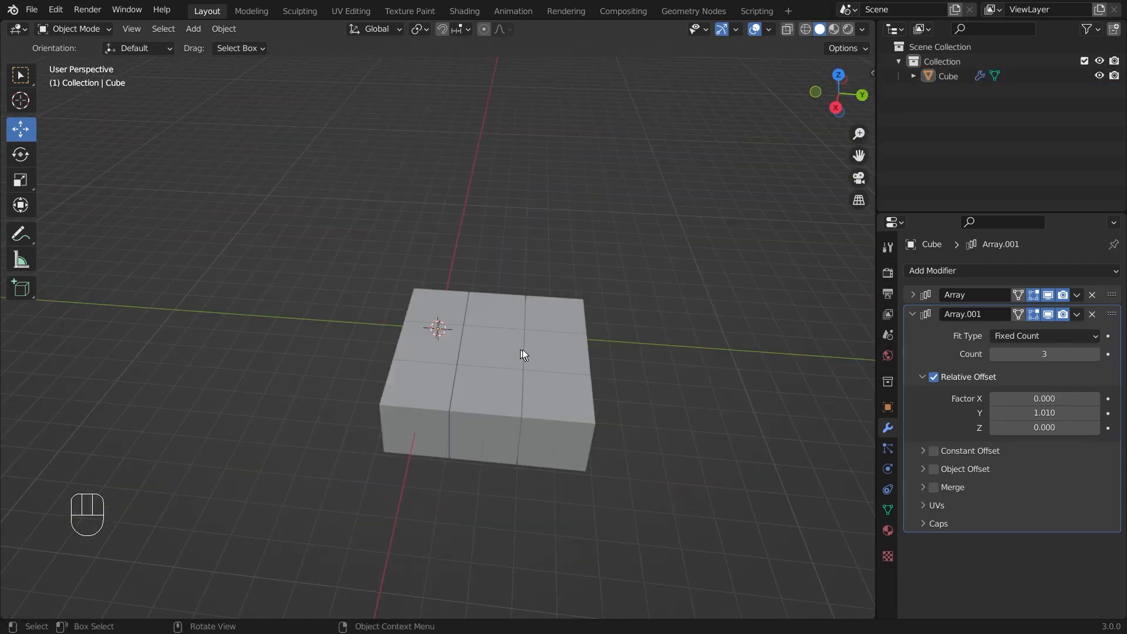
middle_drag(557, 372, 529, 359)
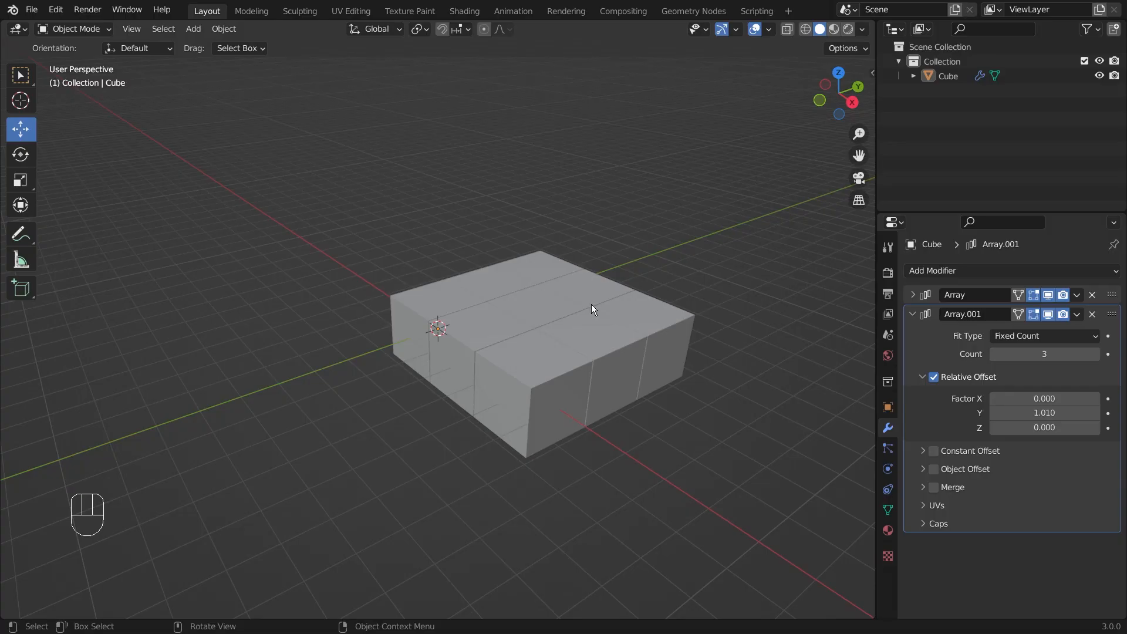
click(308, 200)
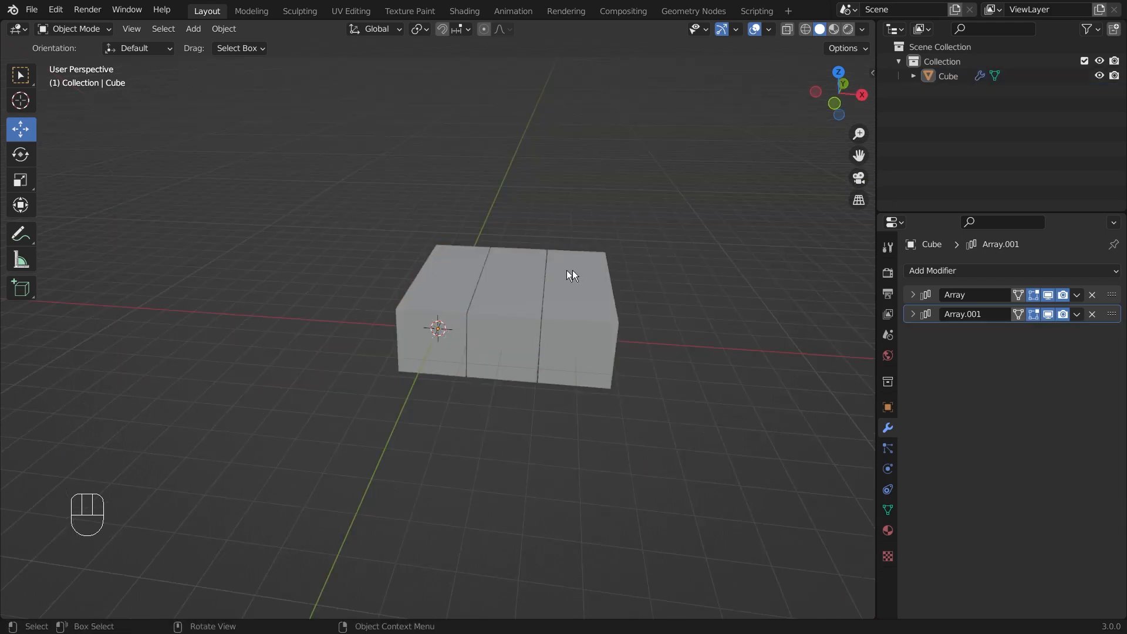
middle_drag(572, 270, 310, 199)
drag(712, 520, 711, 520)
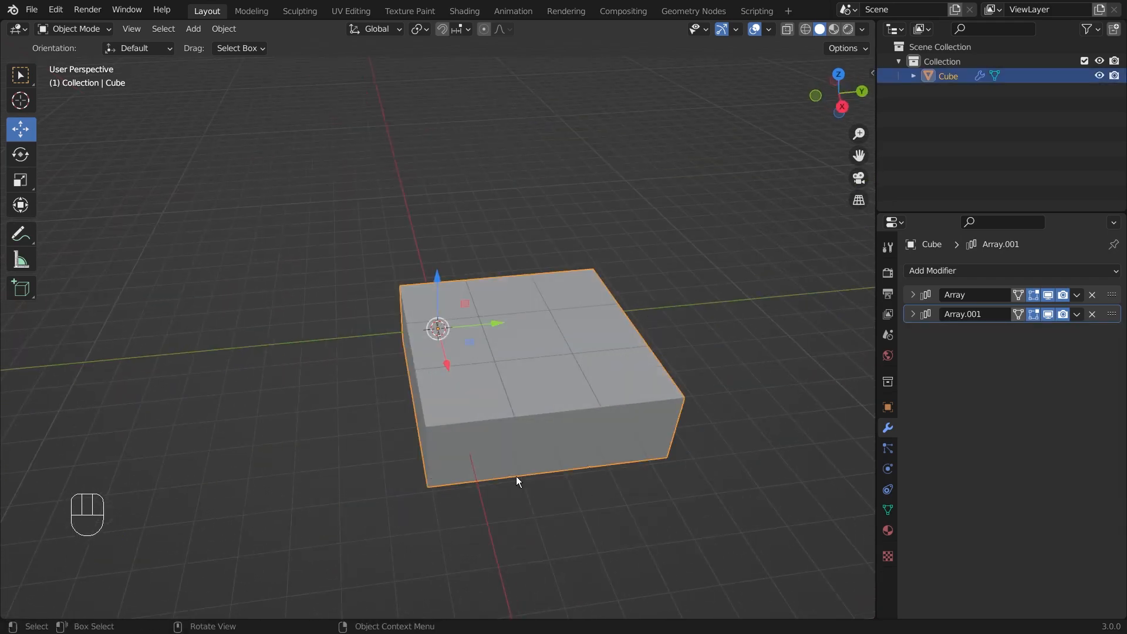
click(618, 487)
middle_drag(626, 489, 708, 463)
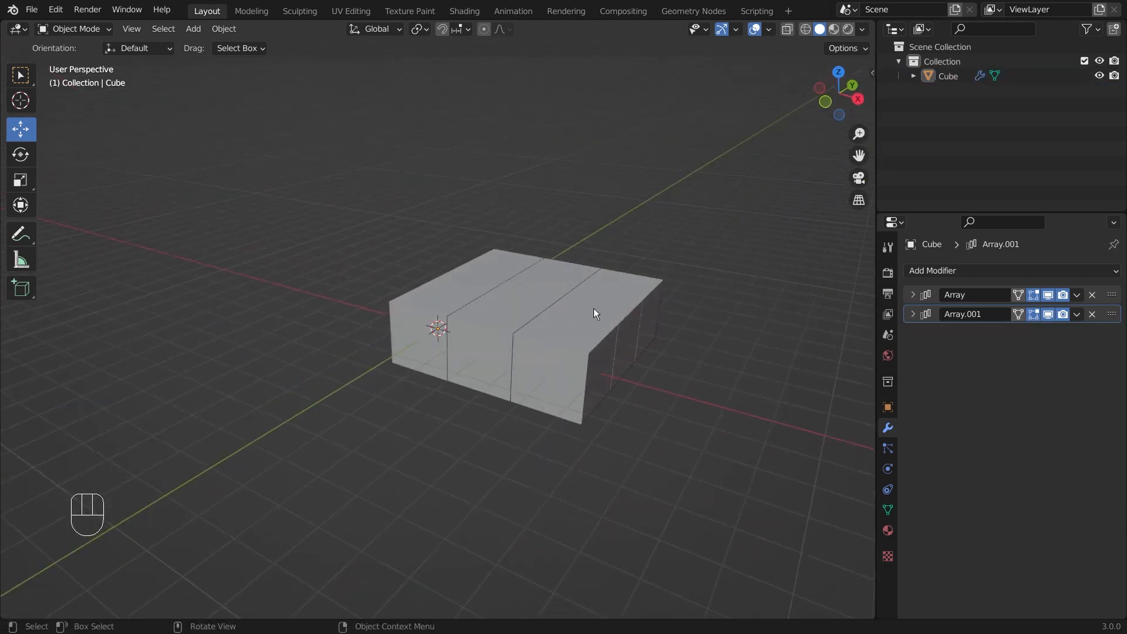
middle_drag(369, 375, 411, 373)
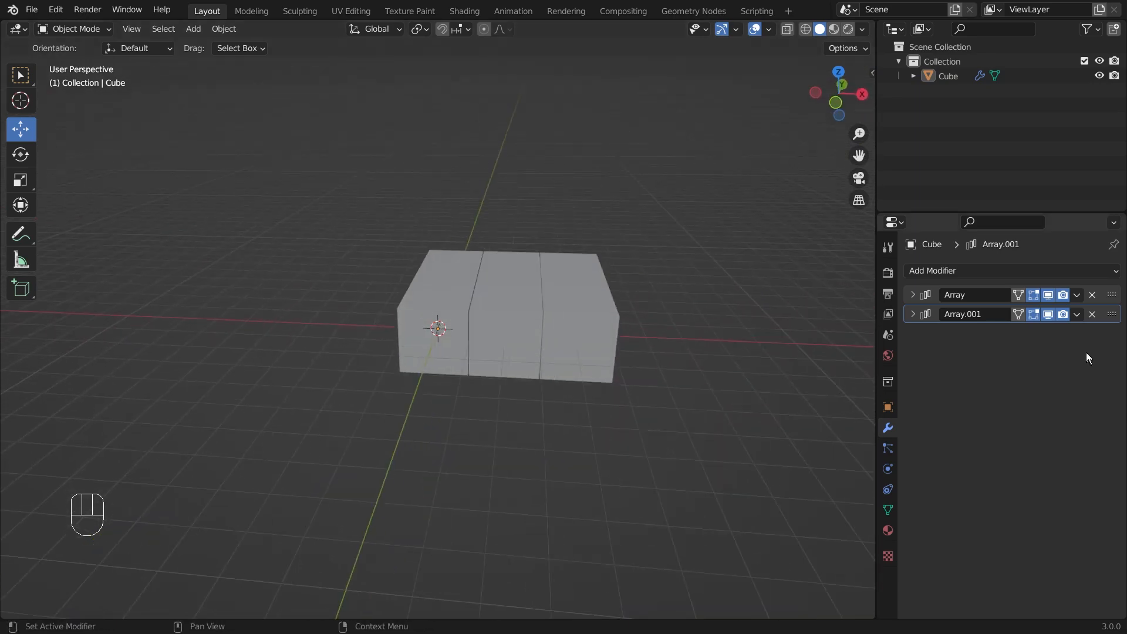
Duplicate the Array.001 modifier to get a third array on the cube
click(1077, 315)
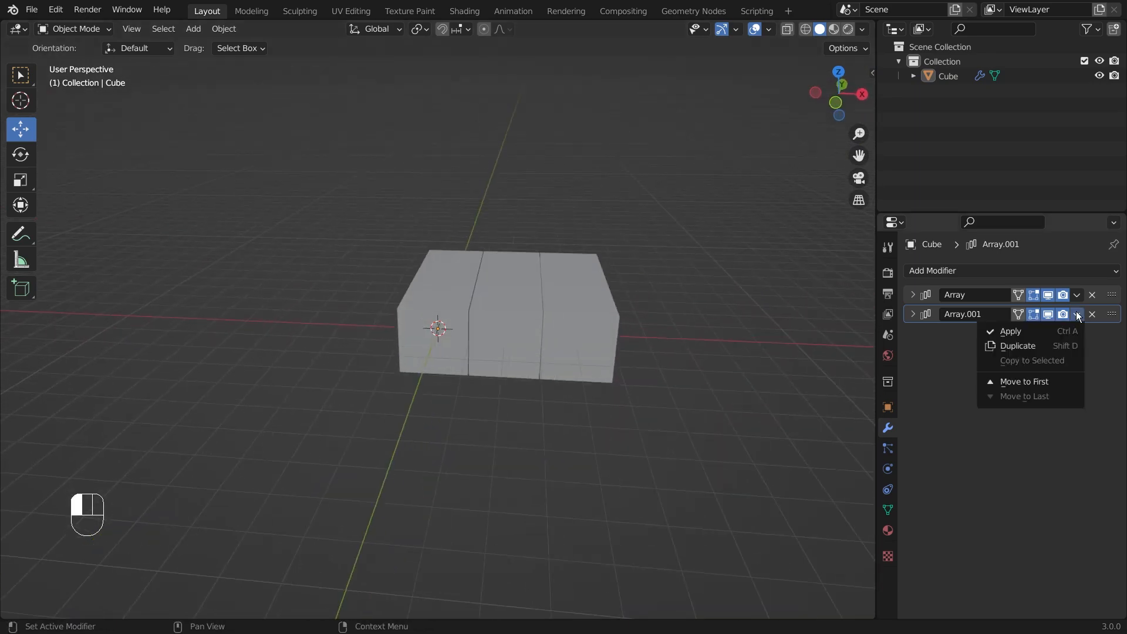
click(1065, 345)
middle_drag(671, 300, 548, 392)
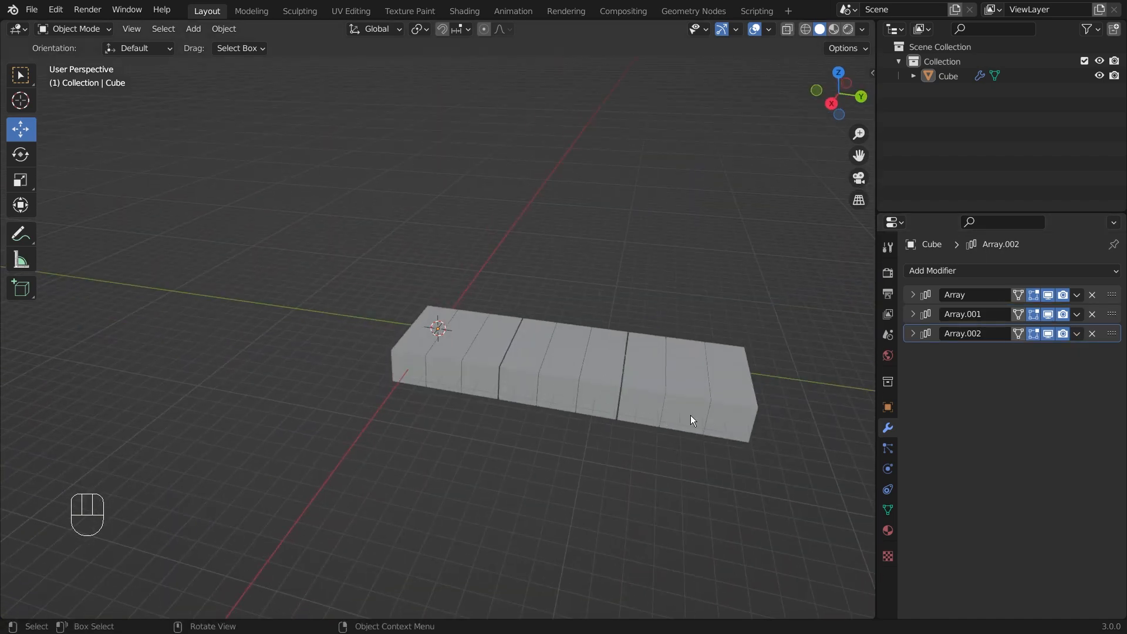
Set the relative offset of the Array.002 modifier to 0 in Y and 1.01 in Z
click(912, 333)
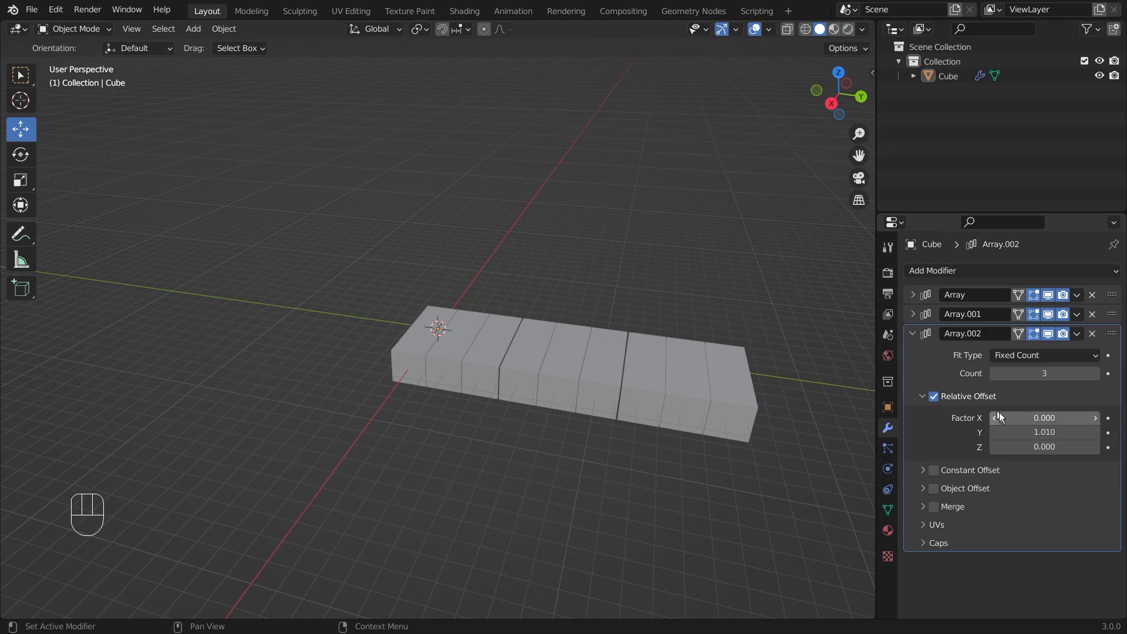
click(1051, 432)
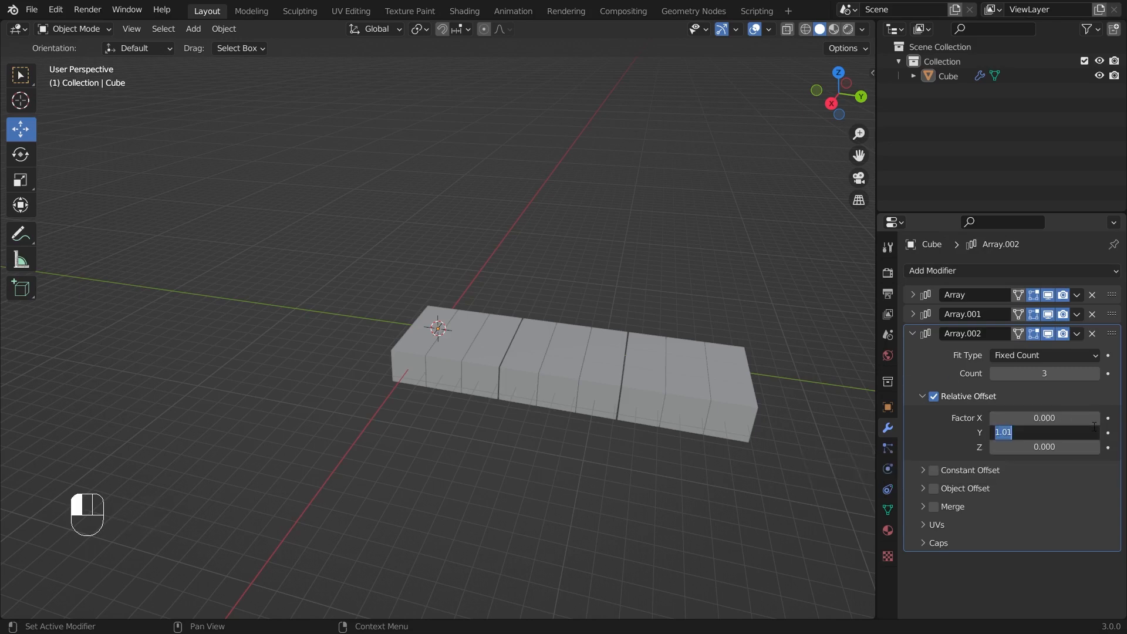
text(0)
key(Return)
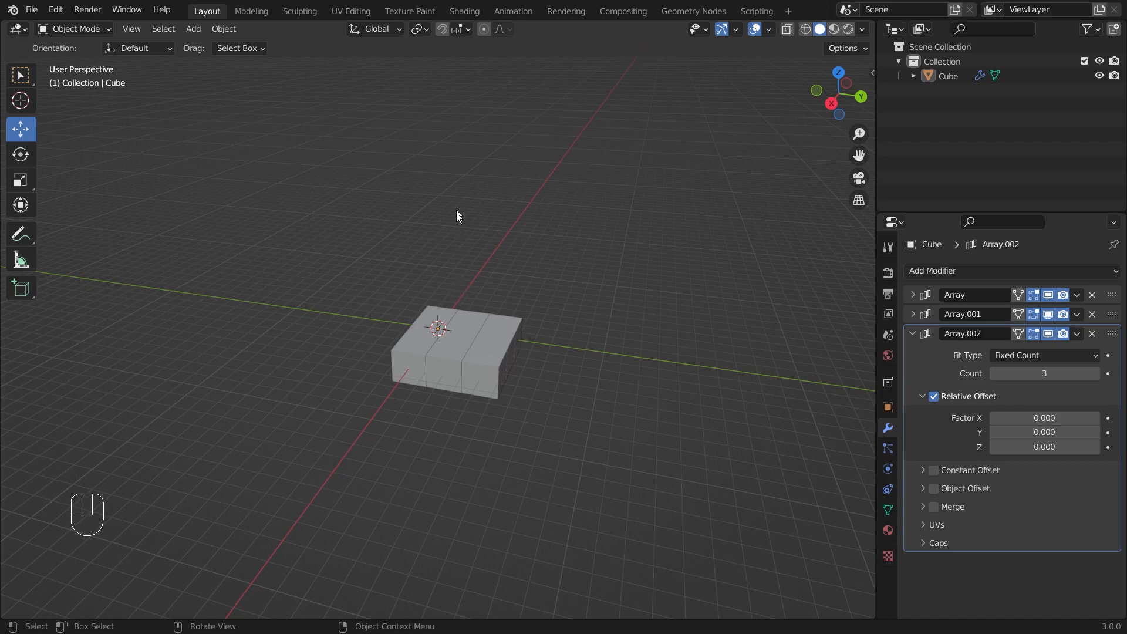
click(1065, 450)
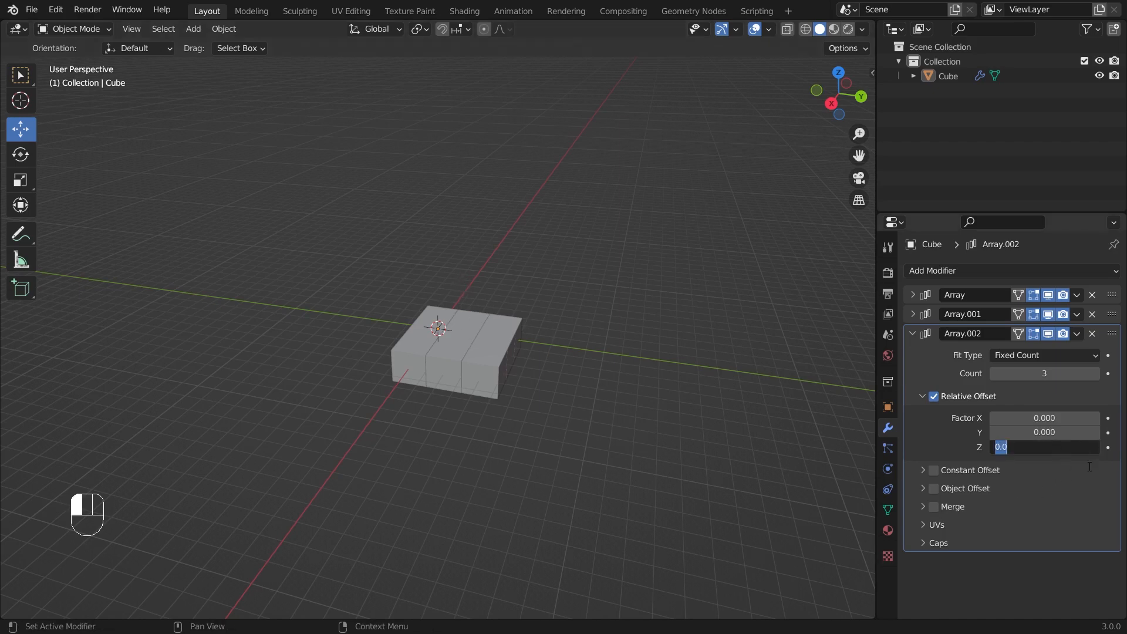
text(1.01)
key(Return)
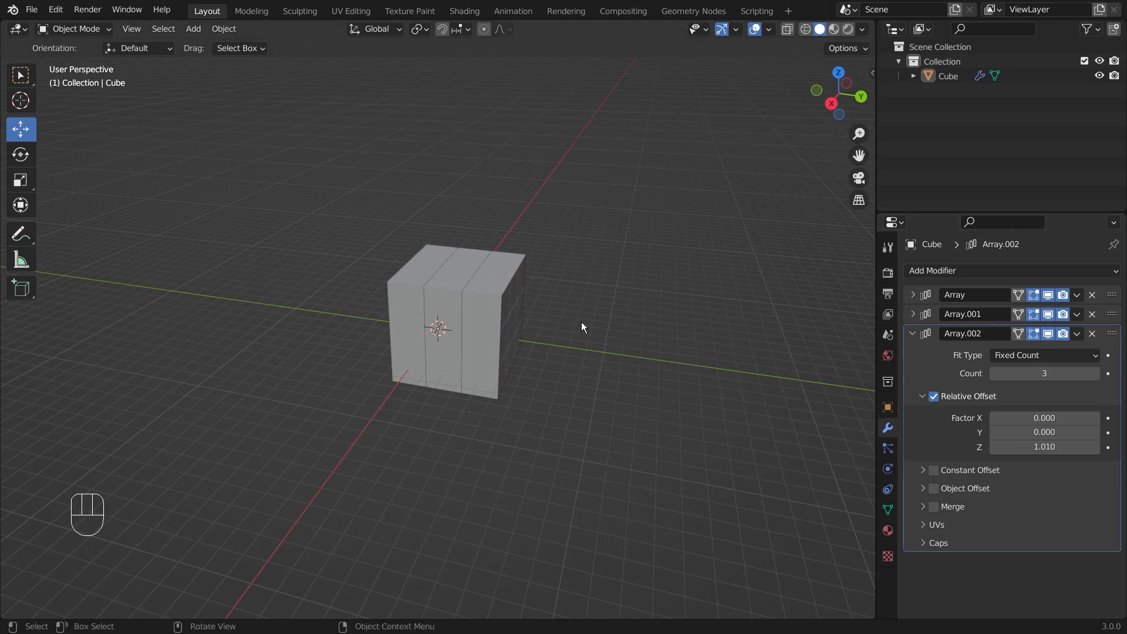
Try moving the whole arrayed block along the Y axis, undo the move, and leave the block deselected
middle_drag(597, 238, 499, 244)
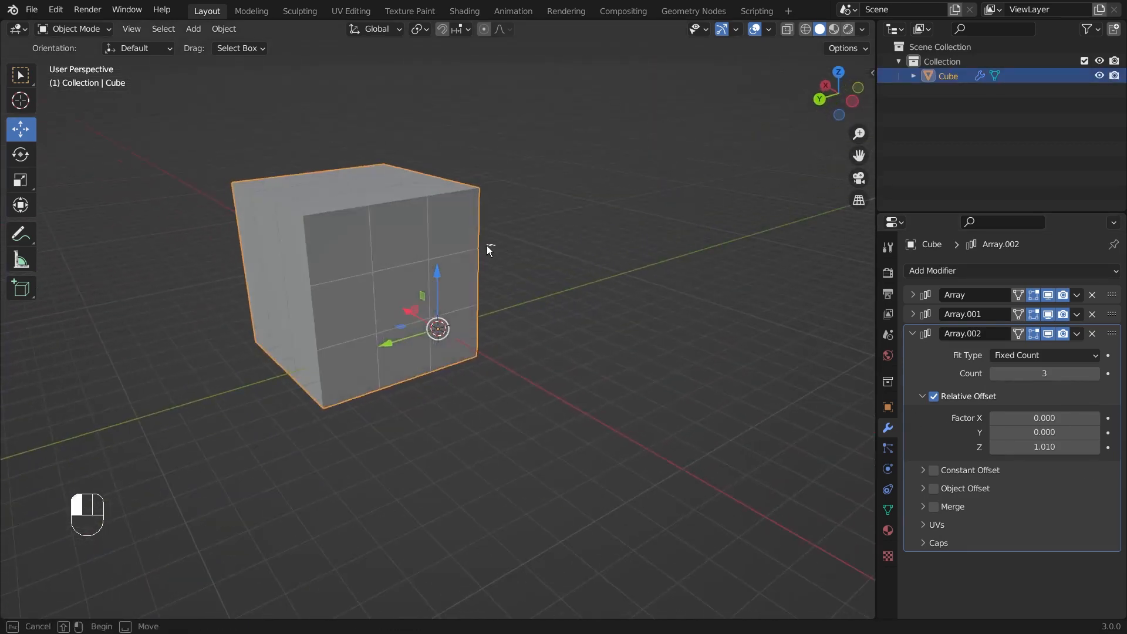
click(478, 248)
middle_drag(566, 298, 381, 259)
key(ctrl+z)
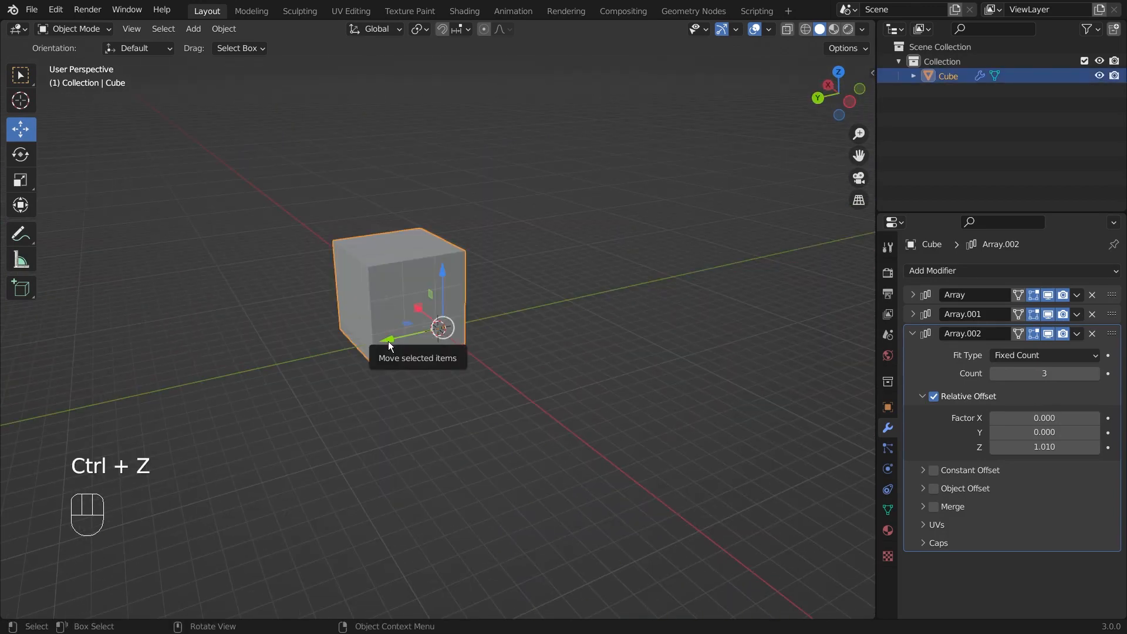
drag(389, 338, 311, 392)
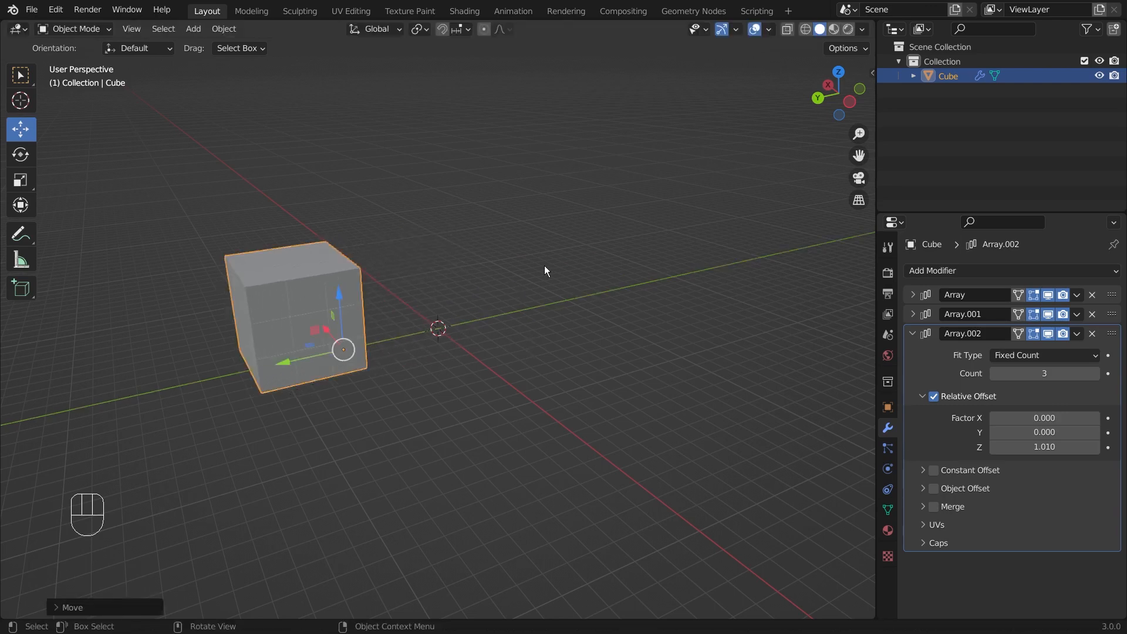
key(ctrl+z)
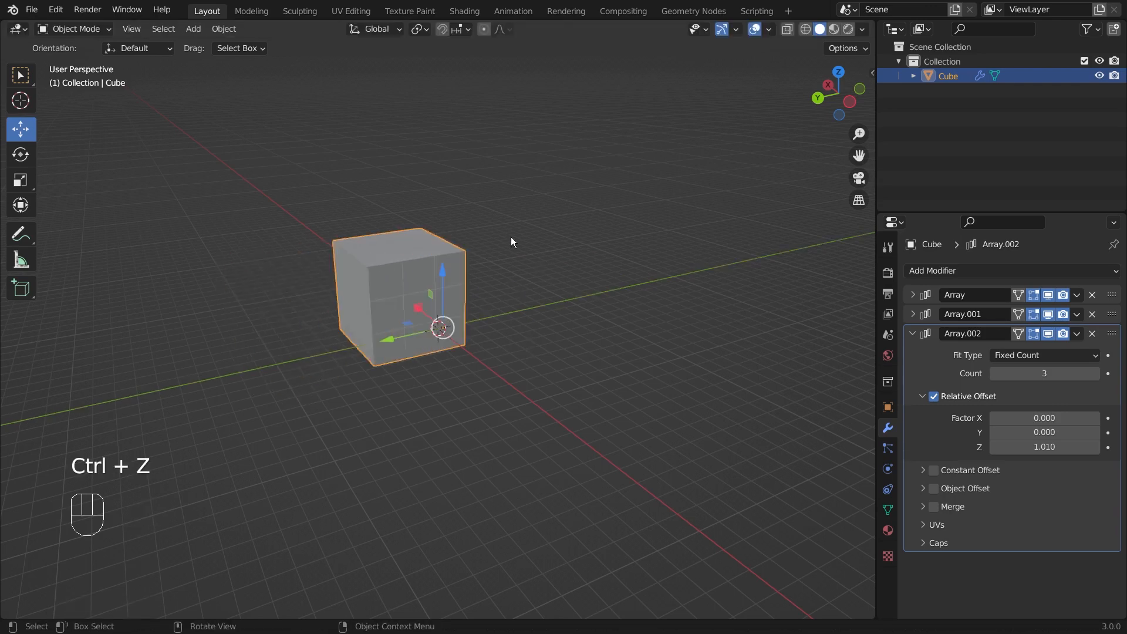
scroll(504, 237, up, 3)
middle_drag(369, 238, 425, 238)
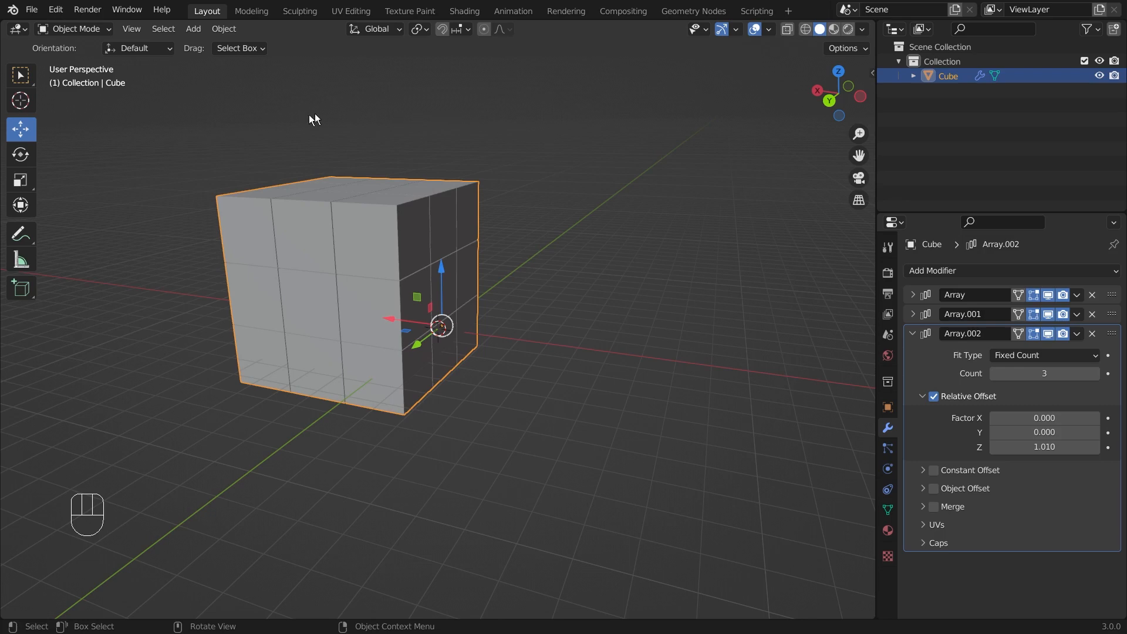
click(563, 259)
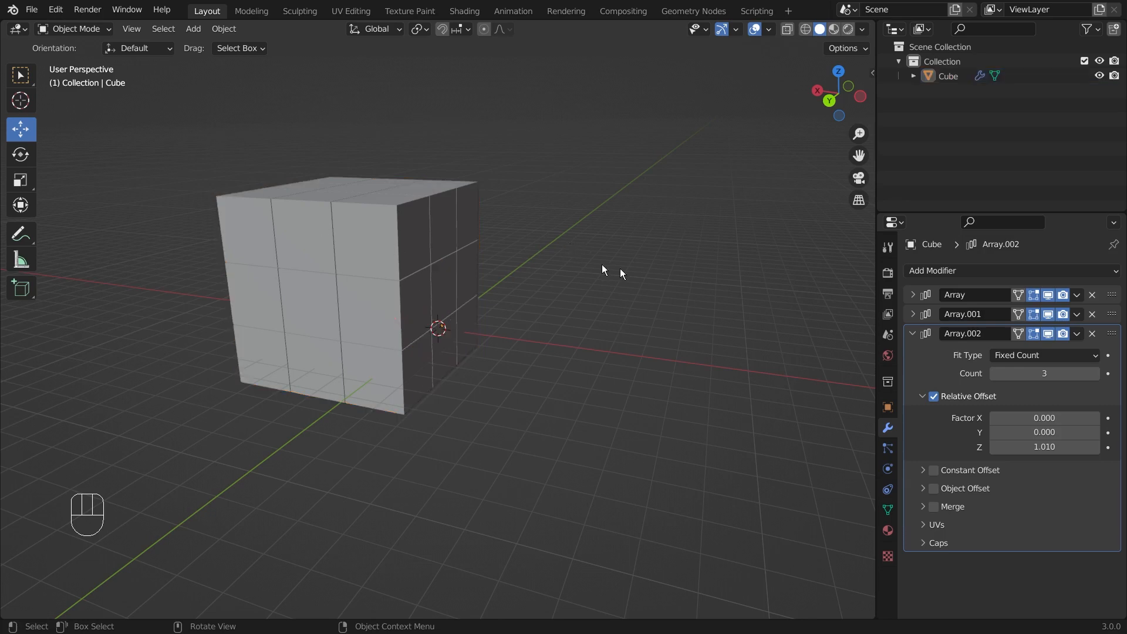
Collapse the Array.002 settings and apply all three Array modifiers of the cube in order
click(911, 333)
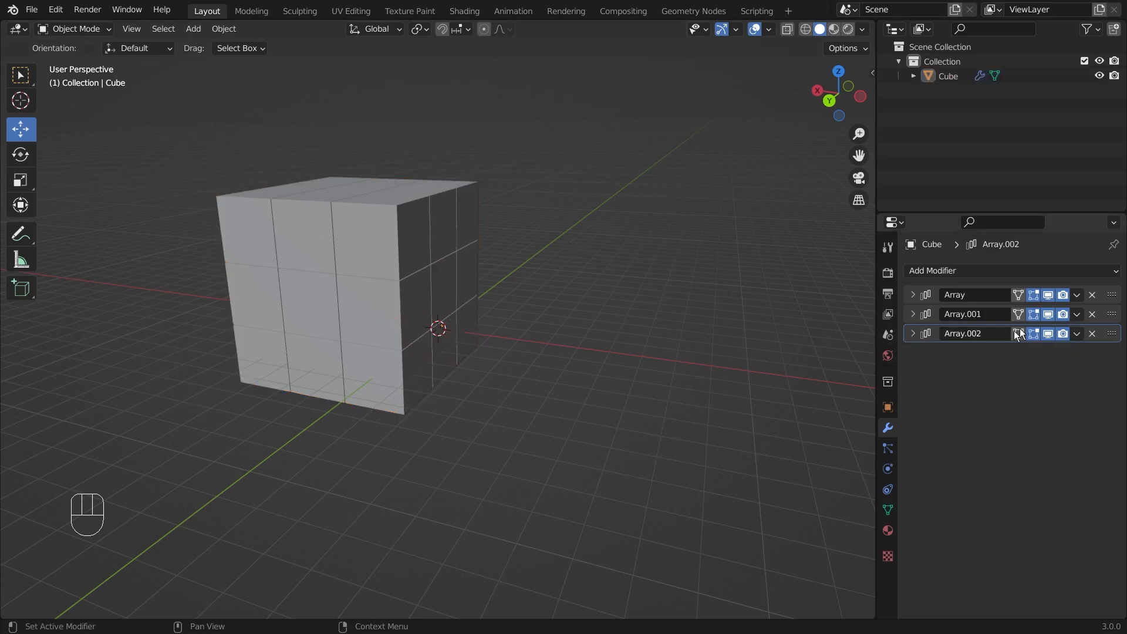
click(1076, 295)
click(1051, 313)
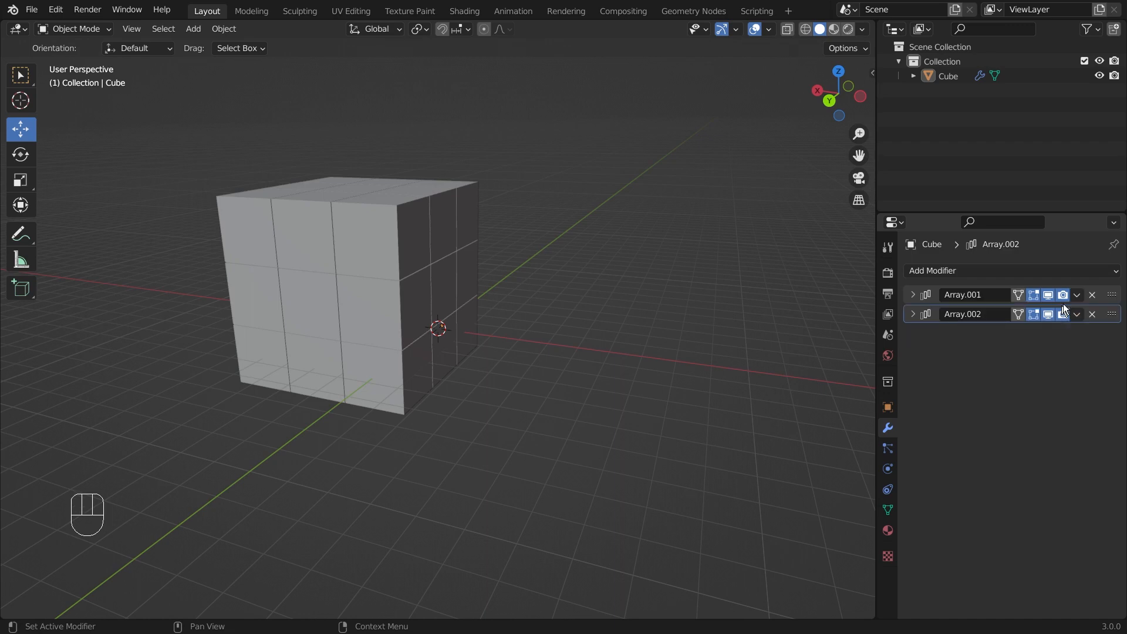
click(1077, 295)
click(1070, 297)
click(1051, 314)
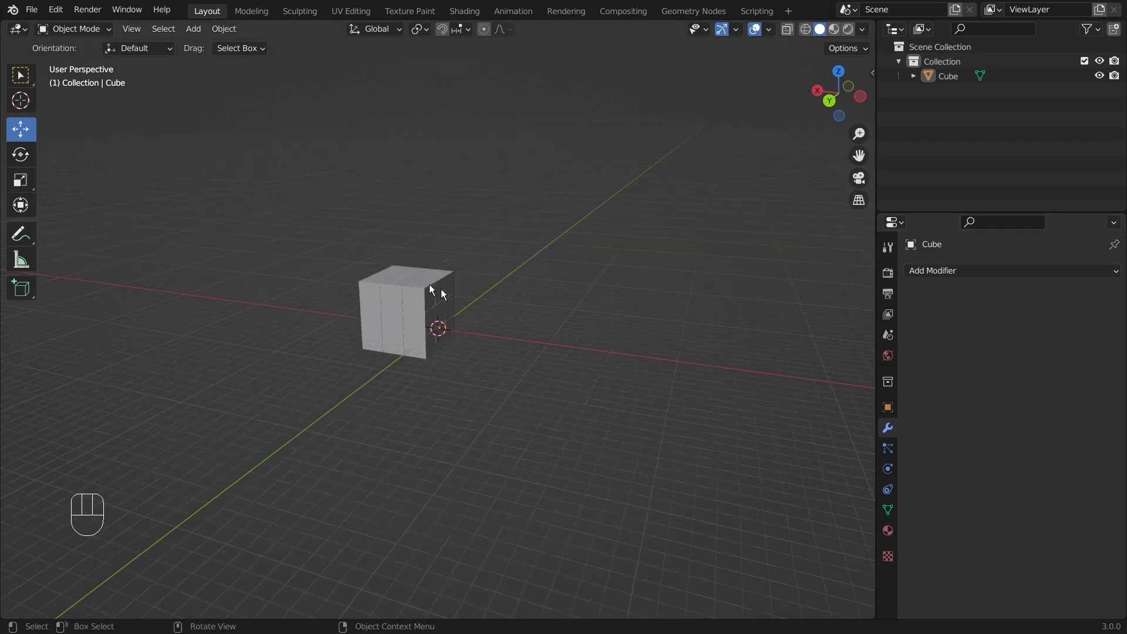
Separate the block's entire mesh by loose parts in Edit Mode, and return to Object Mode with nothing selected
drag(322, 239, 562, 412)
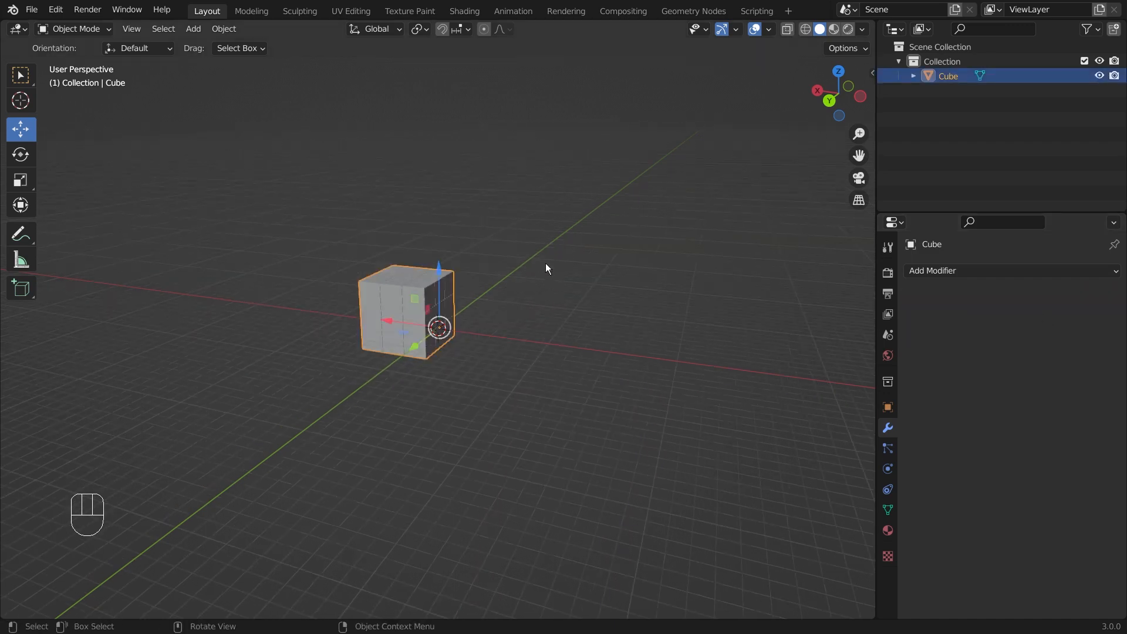
key(Tab)
scroll(517, 254, up, 3)
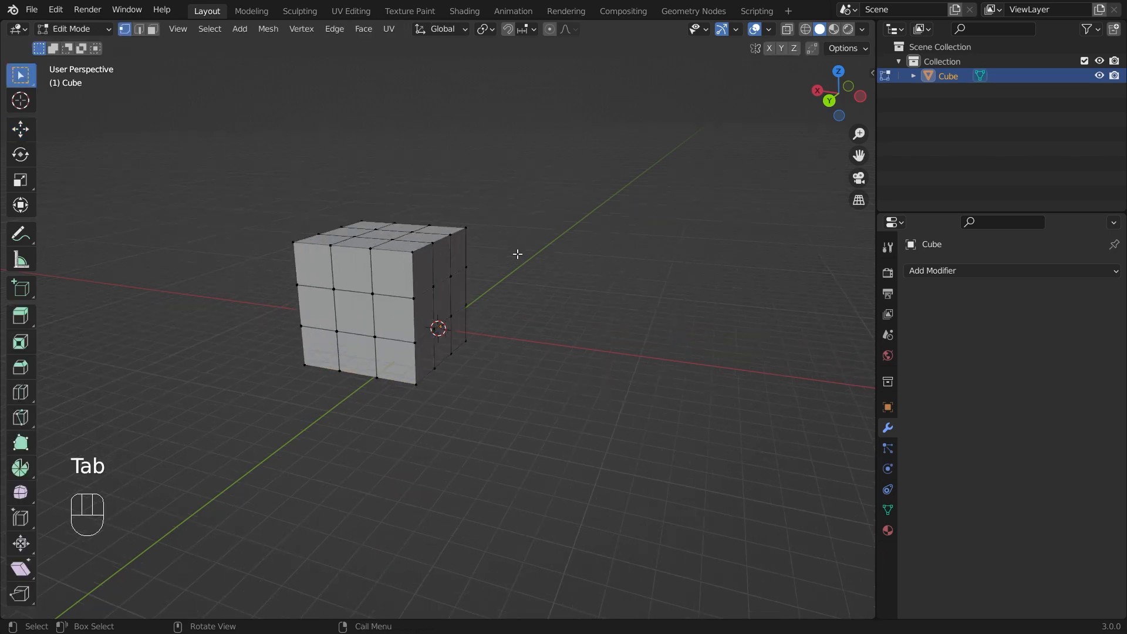
key(a)
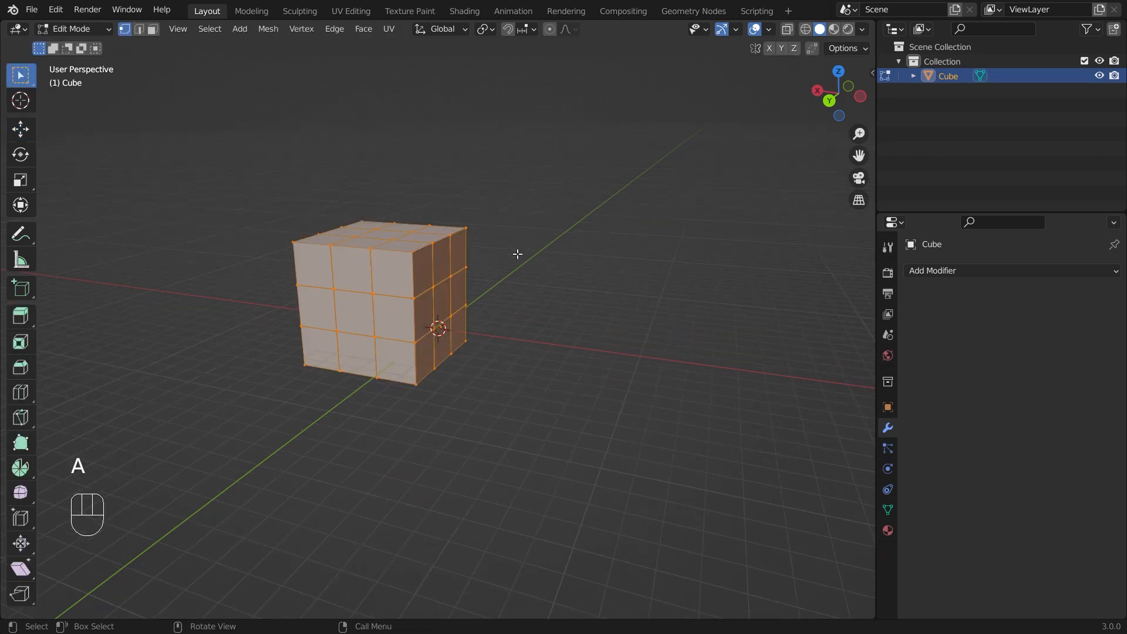
key(p)
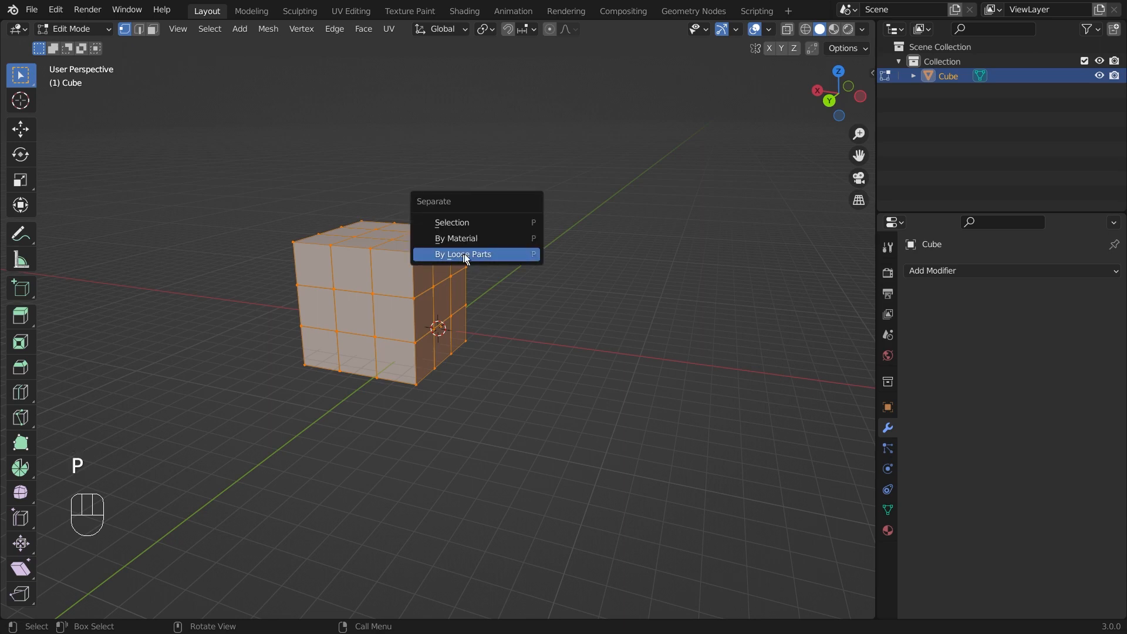
click(512, 254)
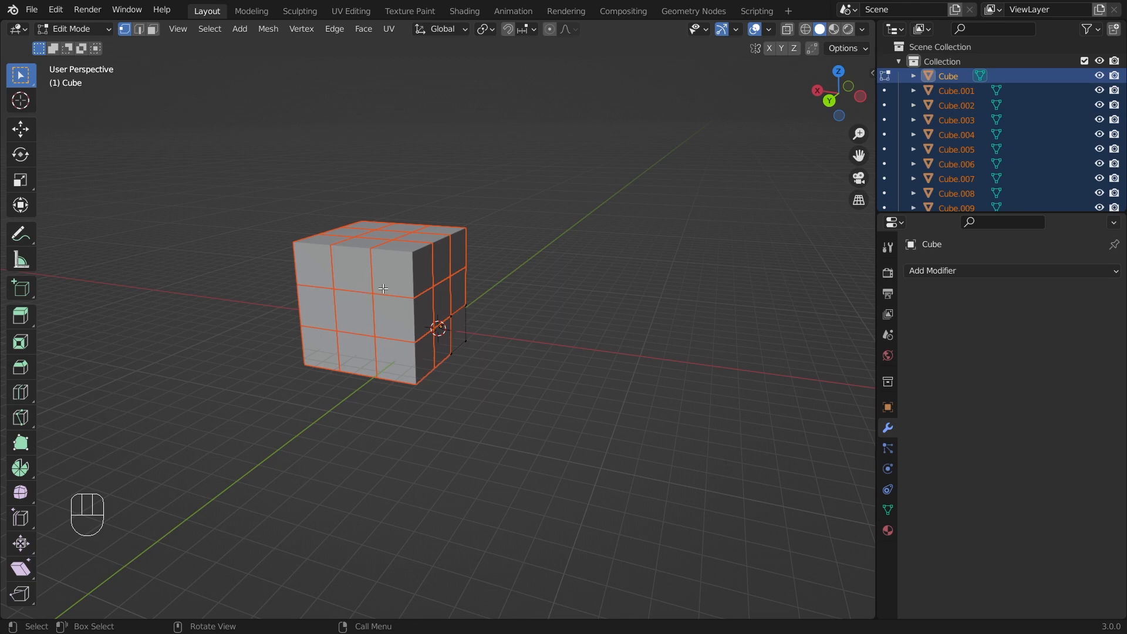
key(Tab)
click(561, 277)
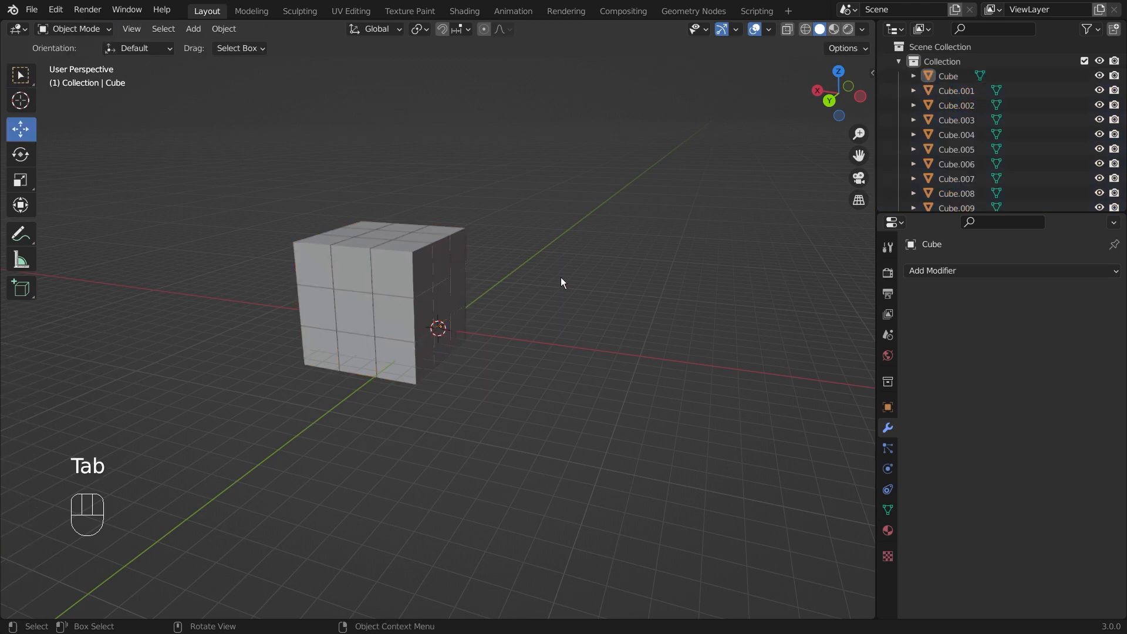
Select individual cubes on different sides of the block to check that they are separate objects, and deselect
click(405, 276)
click(312, 262)
click(376, 231)
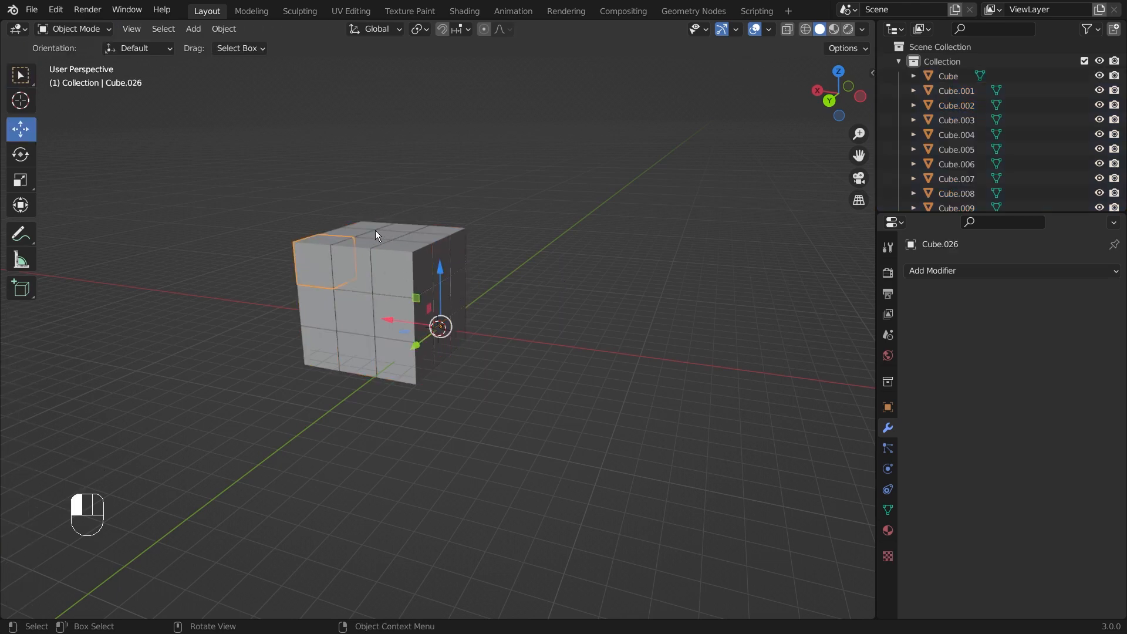
click(441, 231)
middle_drag(504, 307, 411, 319)
click(391, 295)
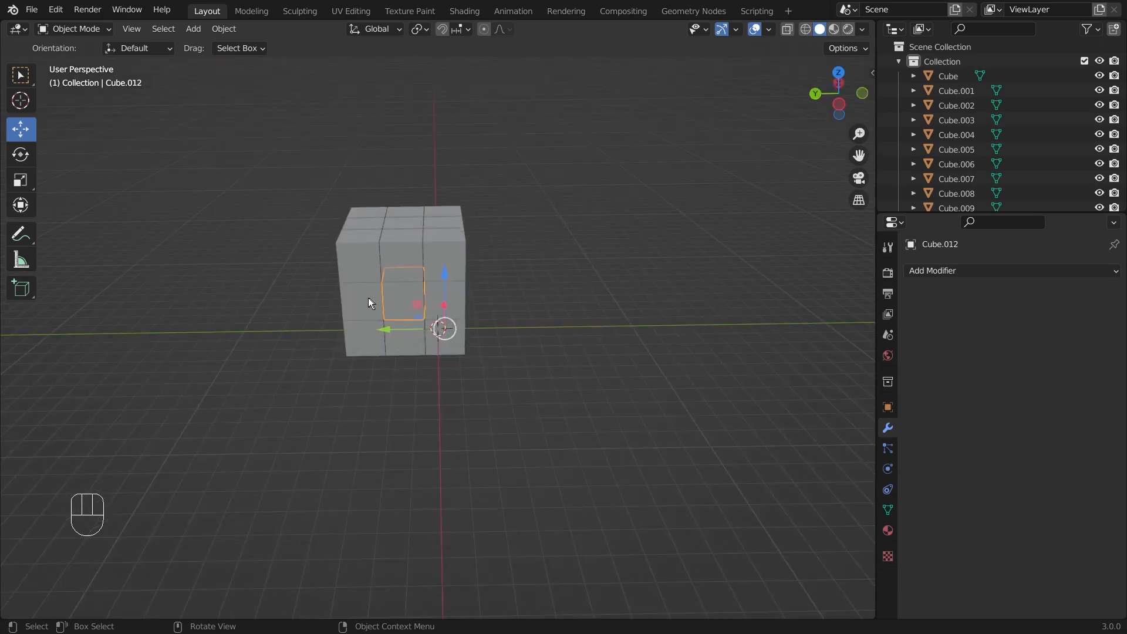
click(352, 255)
click(405, 262)
click(446, 256)
middle_drag(505, 290, 411, 297)
click(518, 300)
middle_drag(590, 316, 577, 326)
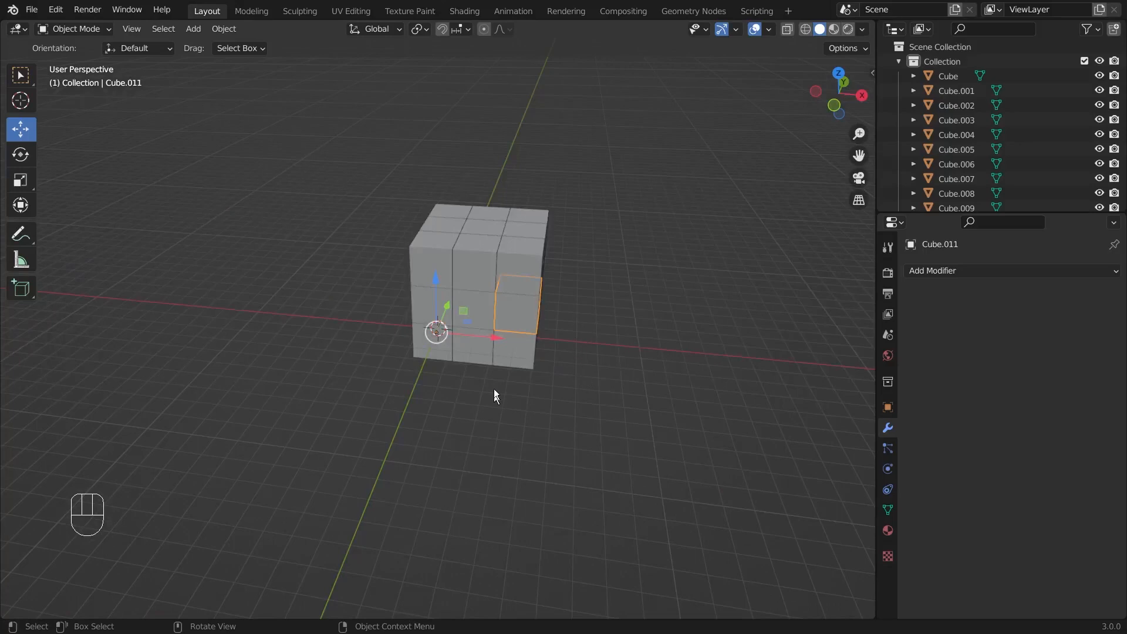
mouse_move(494, 388)
middle_down()
mouse_move(650, 357)
mouse_move(748, 357)
mouse_move(573, 359)
mouse_move(498, 375)
middle_up()
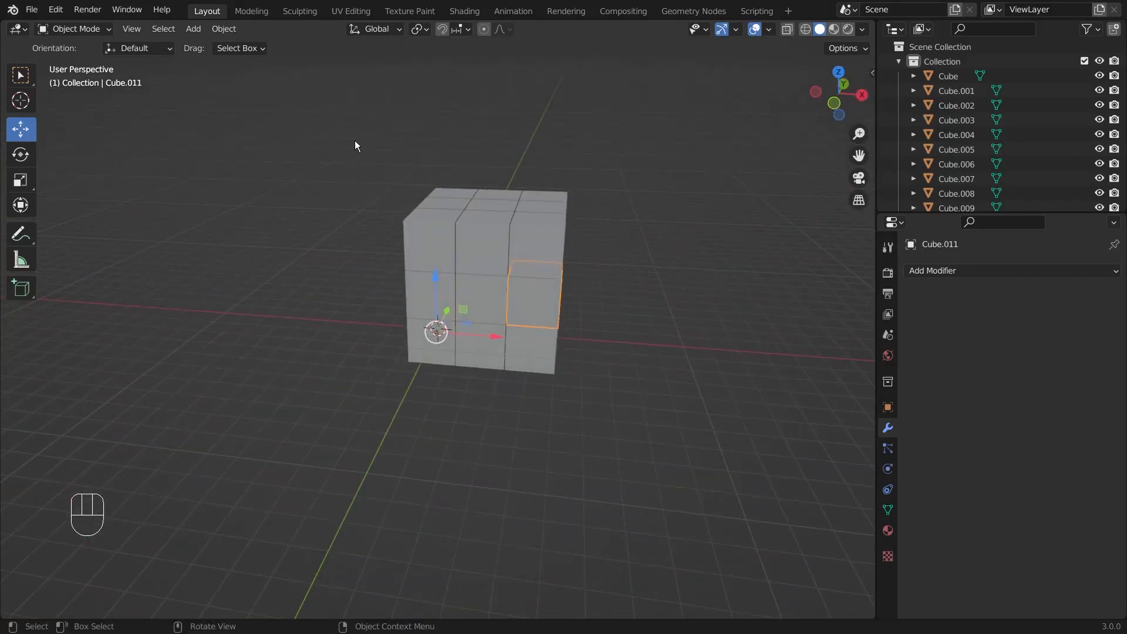
click(691, 326)
Try adding an Array modifier with all the separated cubes selected, and undo it
middle_drag(692, 326, 606, 252)
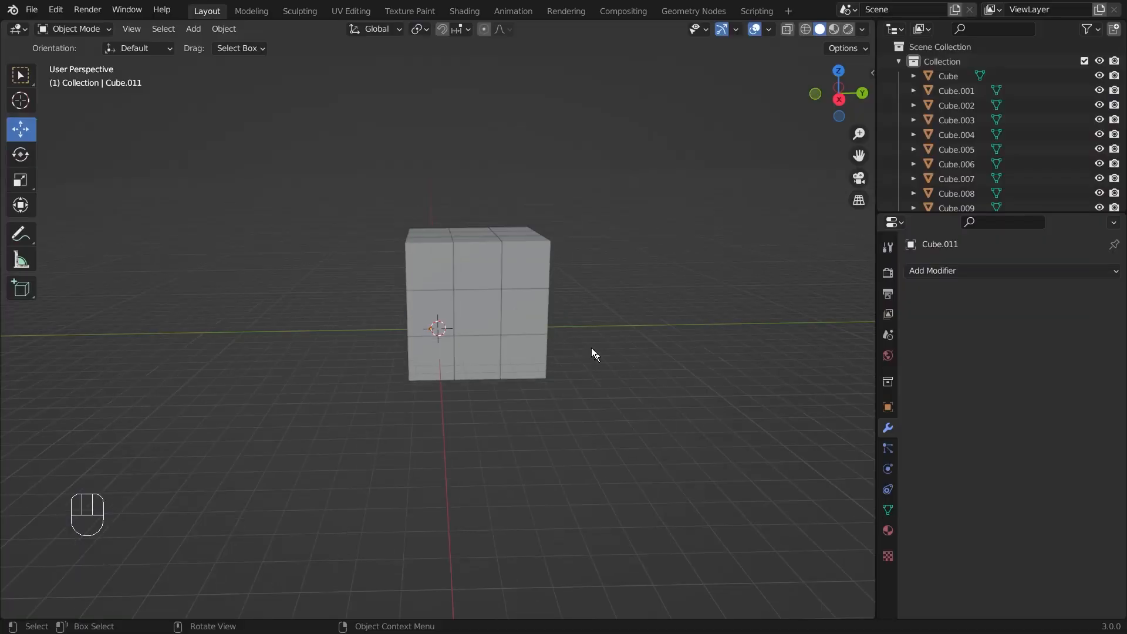
middle_drag(592, 352, 670, 346)
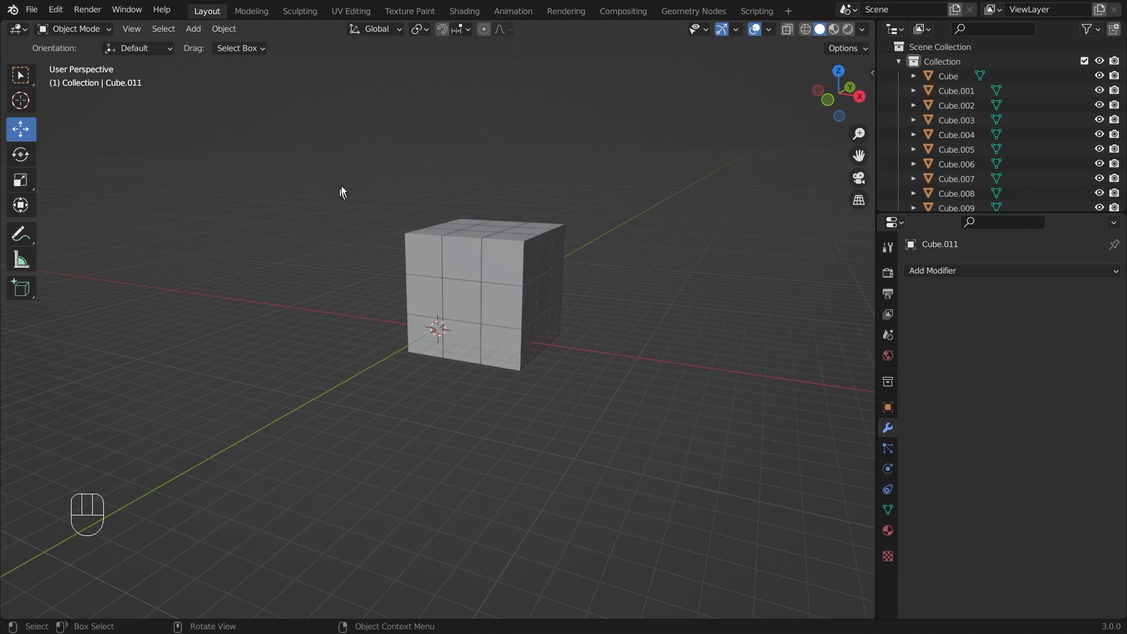
drag(359, 165, 682, 398)
click(695, 281)
middle_drag(632, 224, 602, 233)
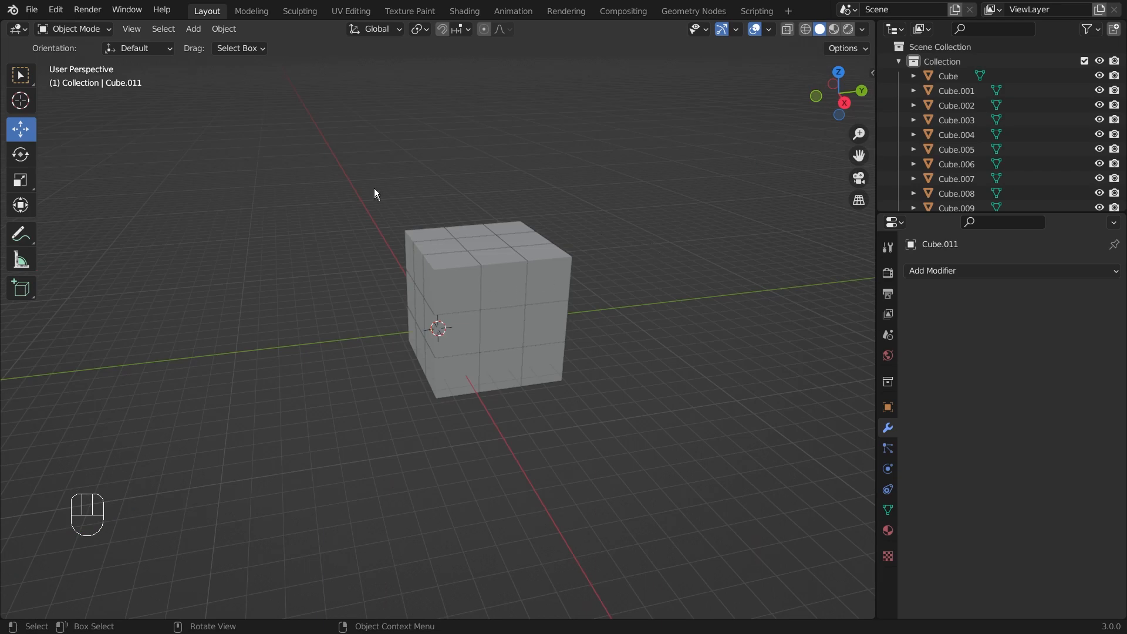
drag(381, 177, 639, 426)
click(648, 429)
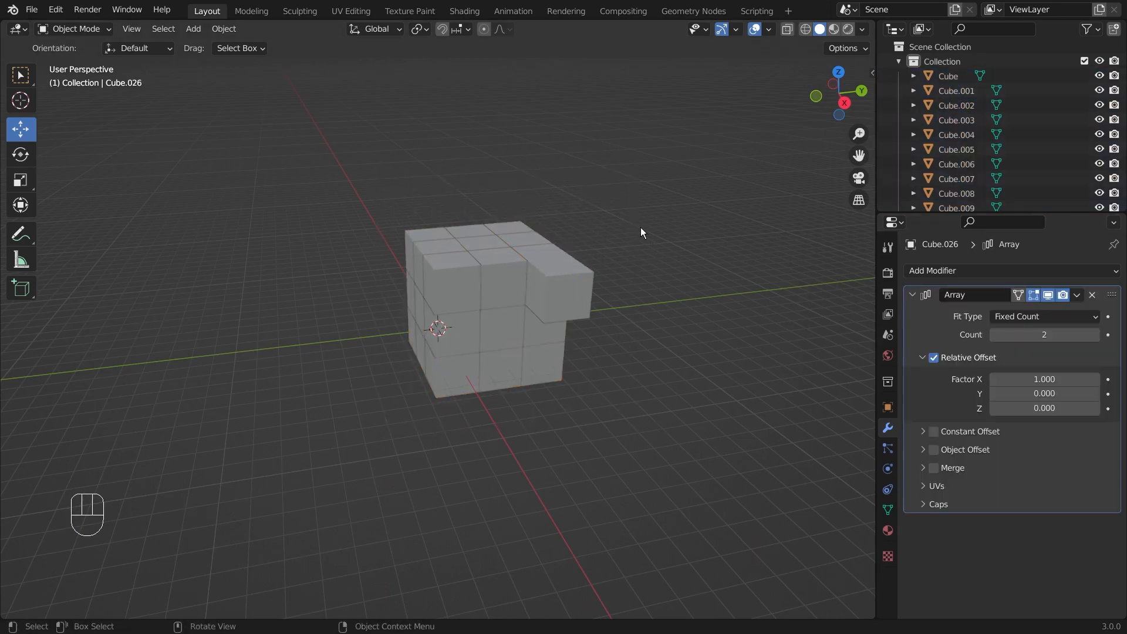
key(ctrl+z)
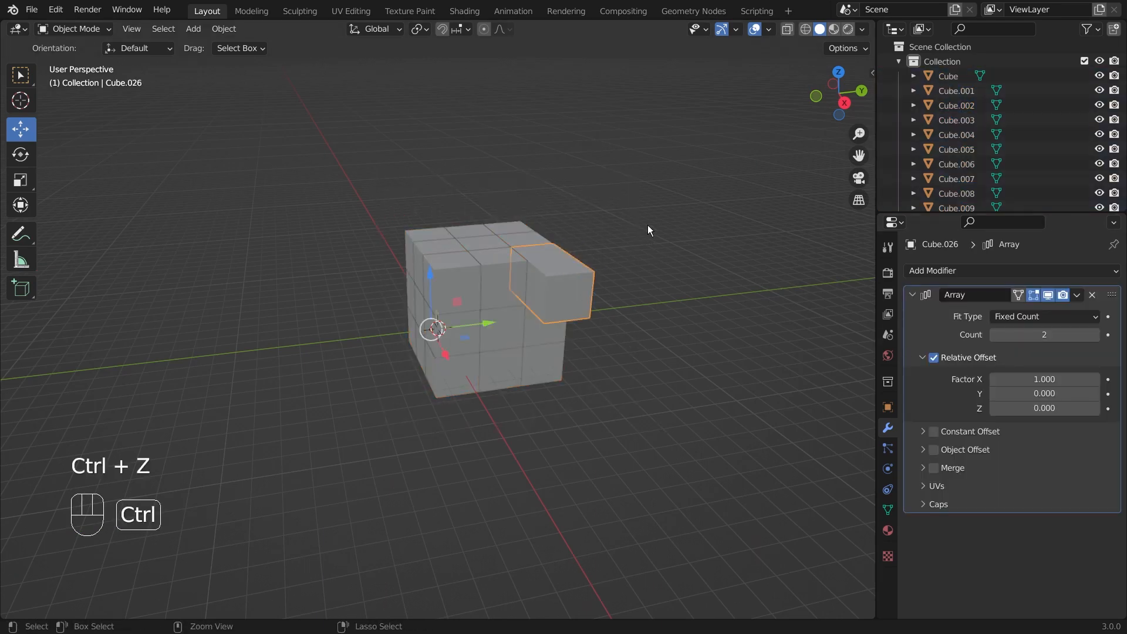
key(ctrl+z)
Delete all the separated cubes and add a single new cube to the empty scene
drag(402, 189, 605, 408)
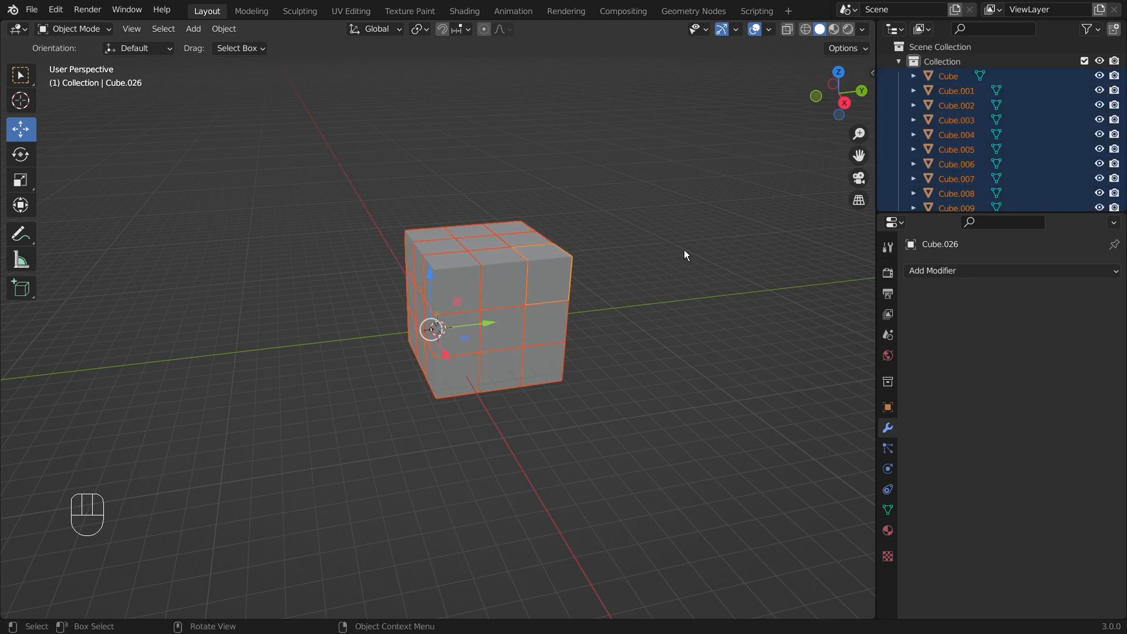
key(Delete)
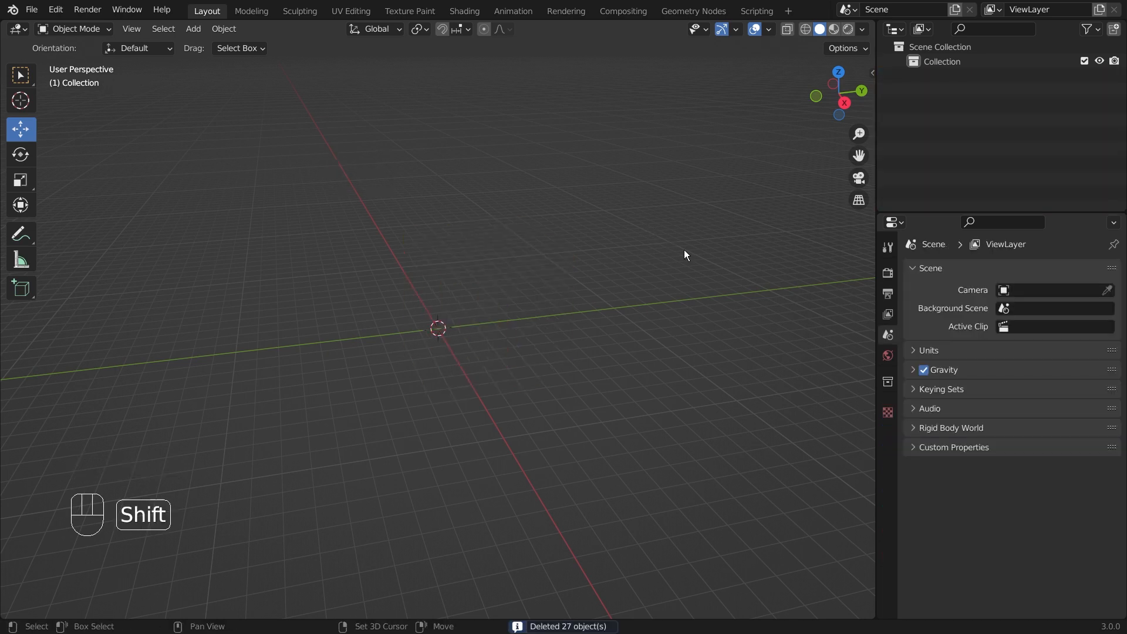
key(shift+a)
click(780, 267)
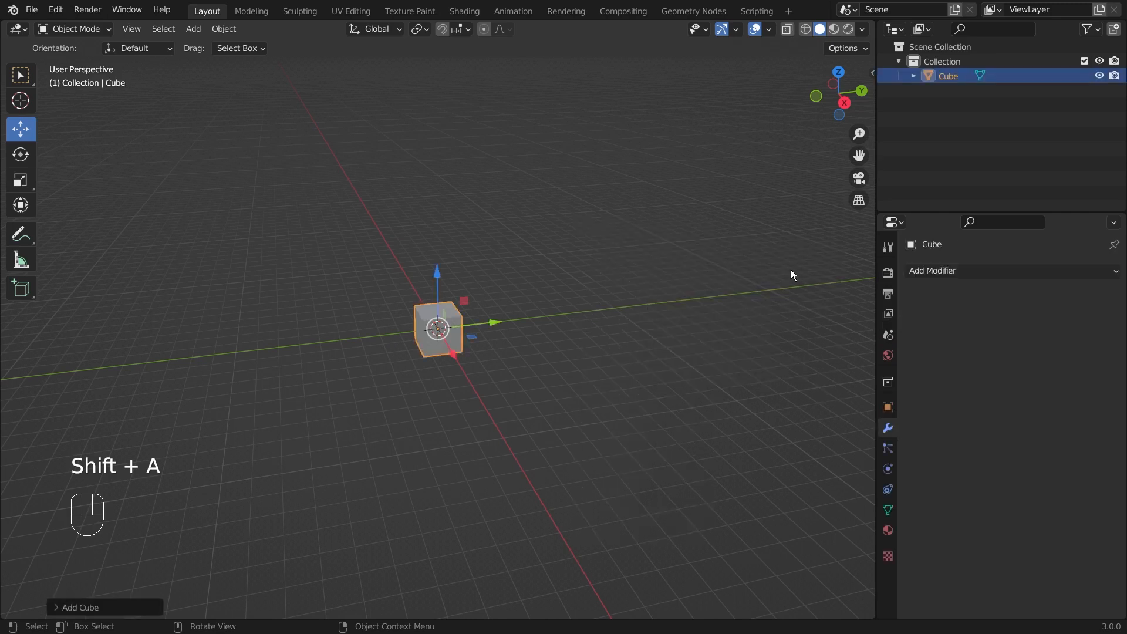
Add an Array modifier to the new cube
middle_drag(791, 269, 895, 329)
click(999, 269)
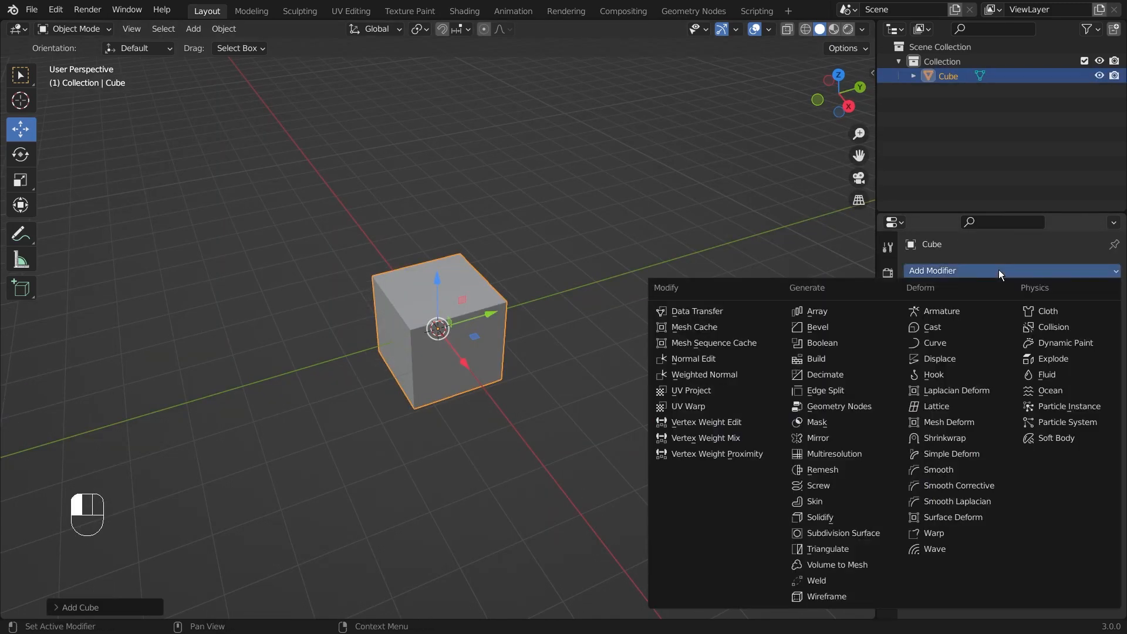
click(859, 312)
middle_drag(782, 380, 657, 433)
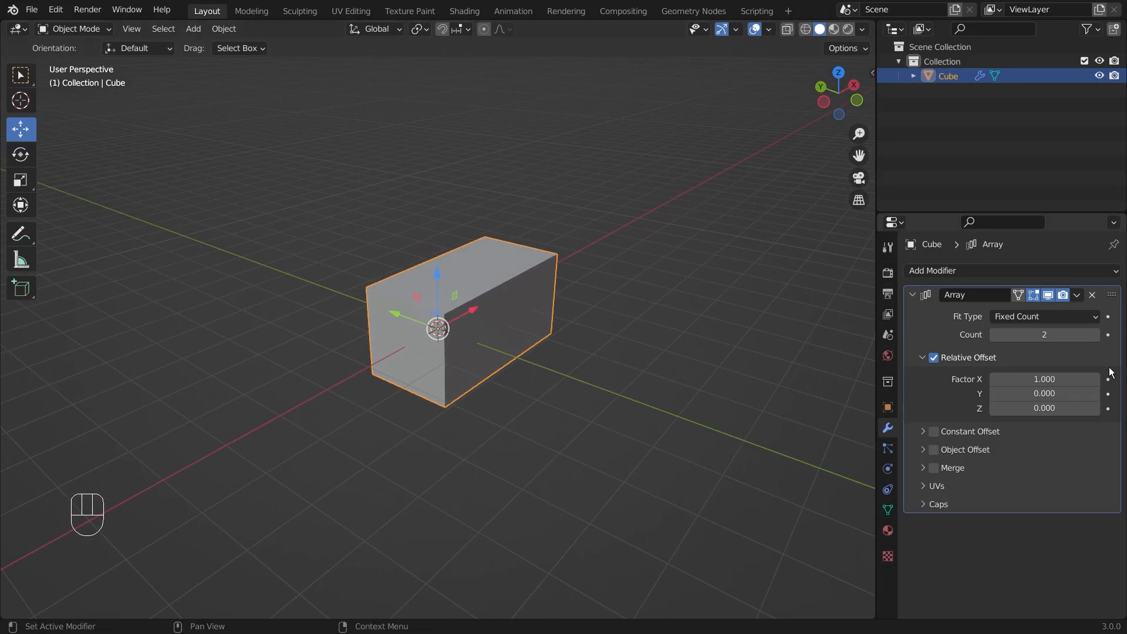
key(super)
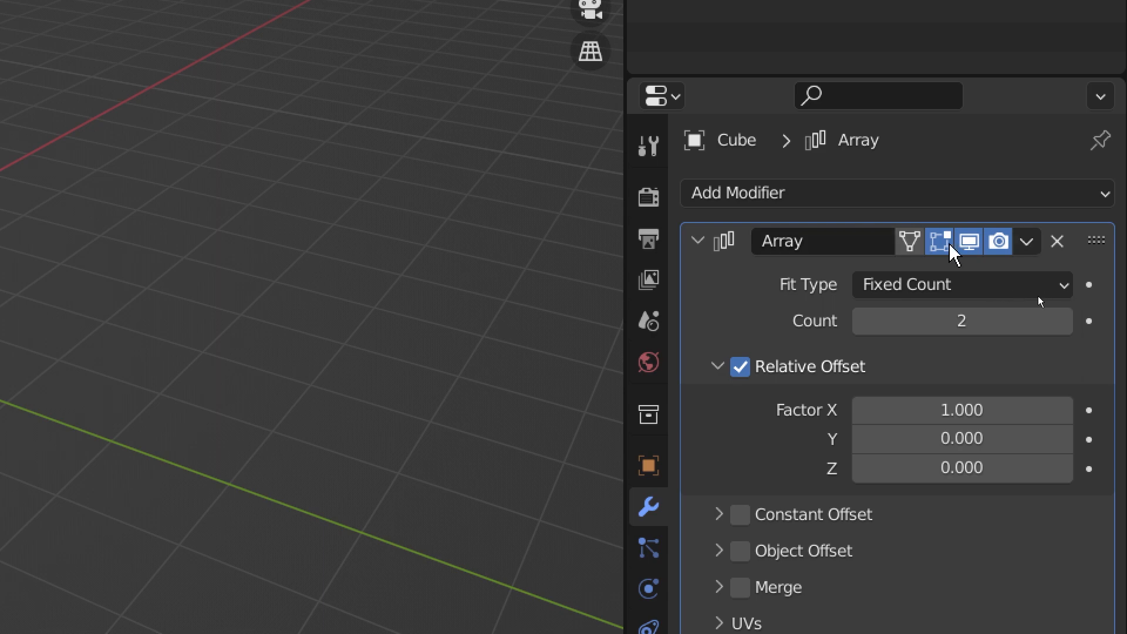
click(1026, 242)
click(1031, 243)
click(1067, 289)
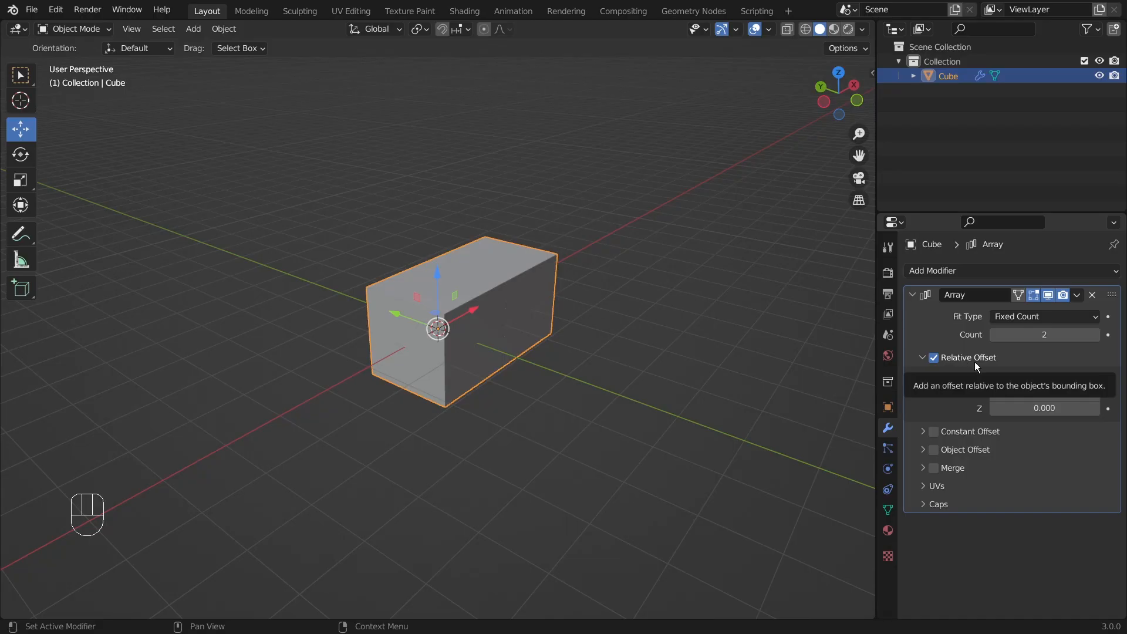
Set the Array modifier's count to 6 and its relative offset factor X to 1.7, and deselect the cubes
click(1095, 336)
click(1094, 335)
click(1095, 336)
click(1095, 335)
middle_drag(869, 337, 837, 316)
drag(1040, 380, 1081, 380)
middle_drag(604, 385, 623, 385)
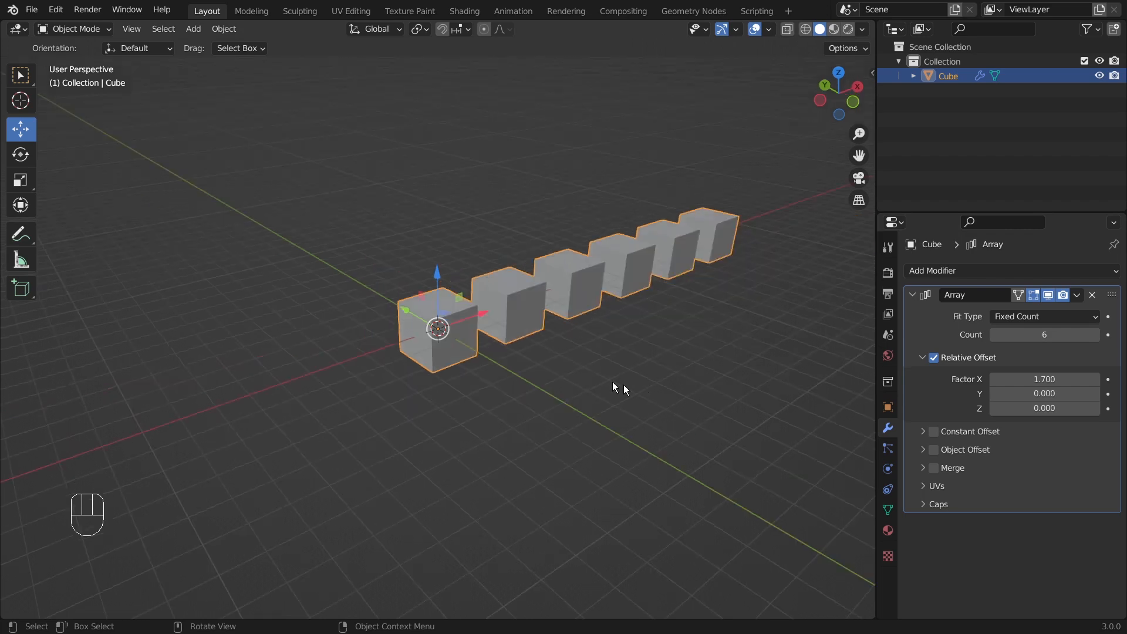
drag(271, 173, 453, 375)
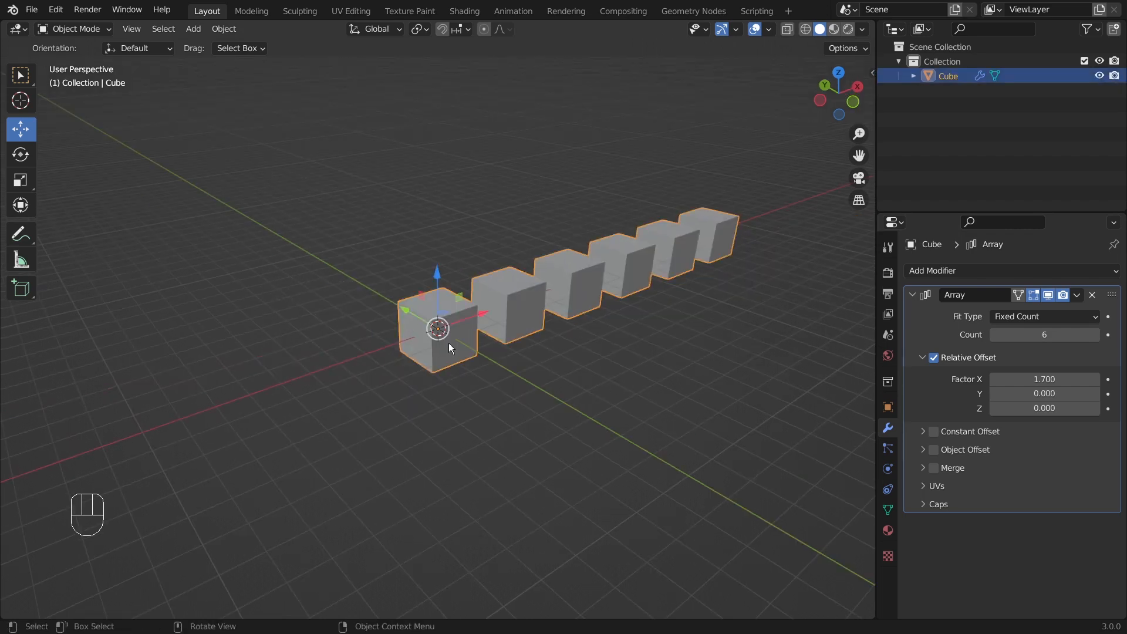
click(664, 401)
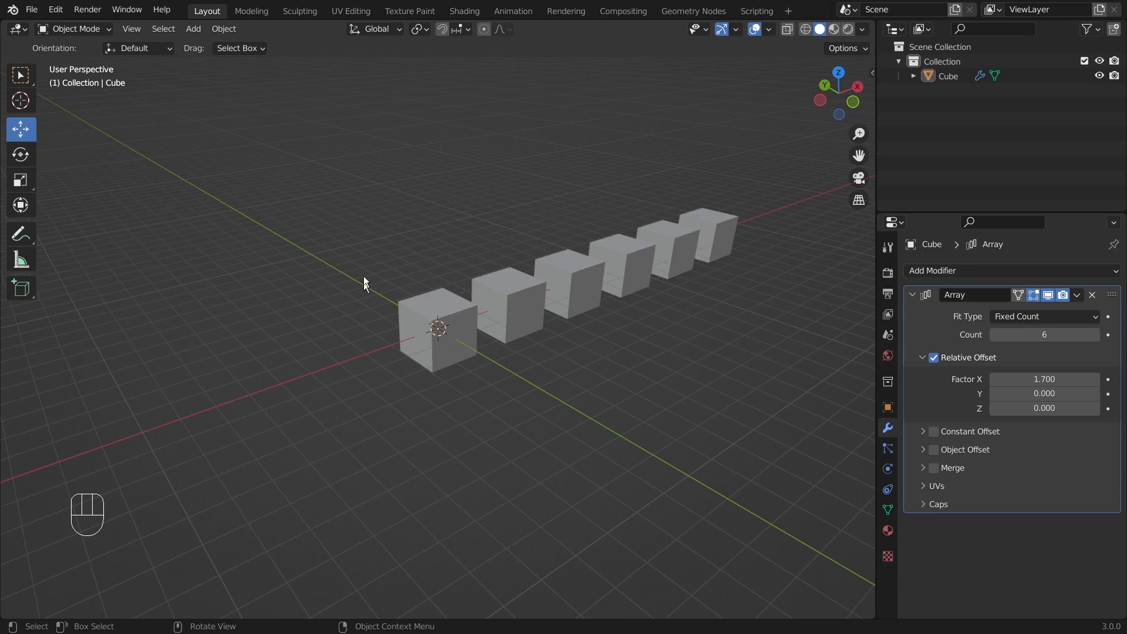
Disable Relative Offset in the cube's Array modifier and enable Object Offset instead
click(933, 358)
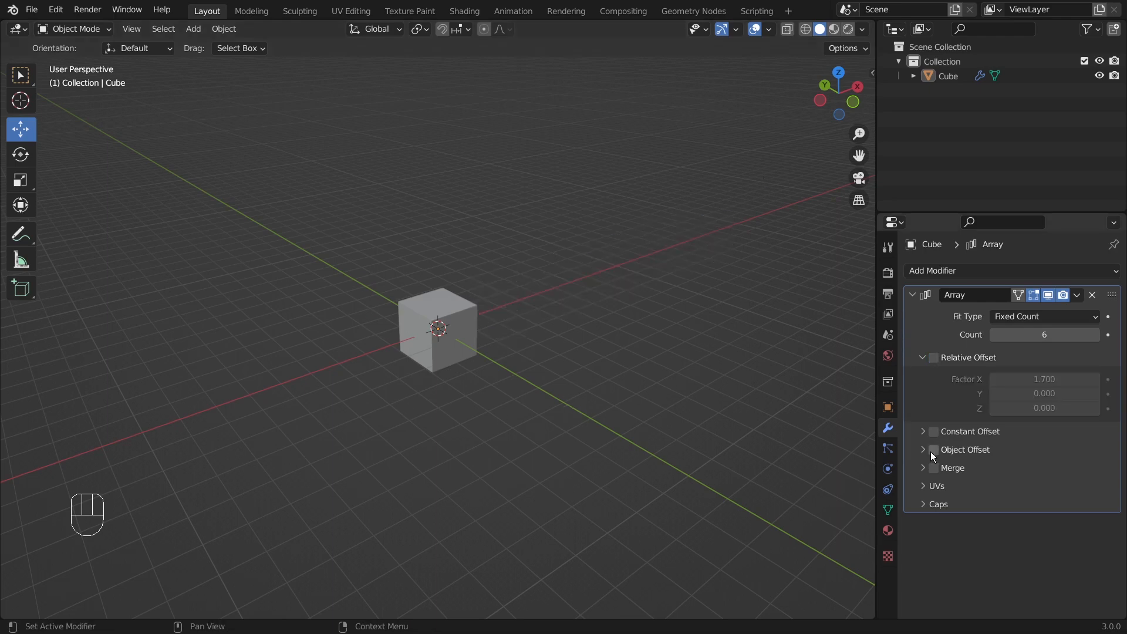
click(934, 450)
click(923, 450)
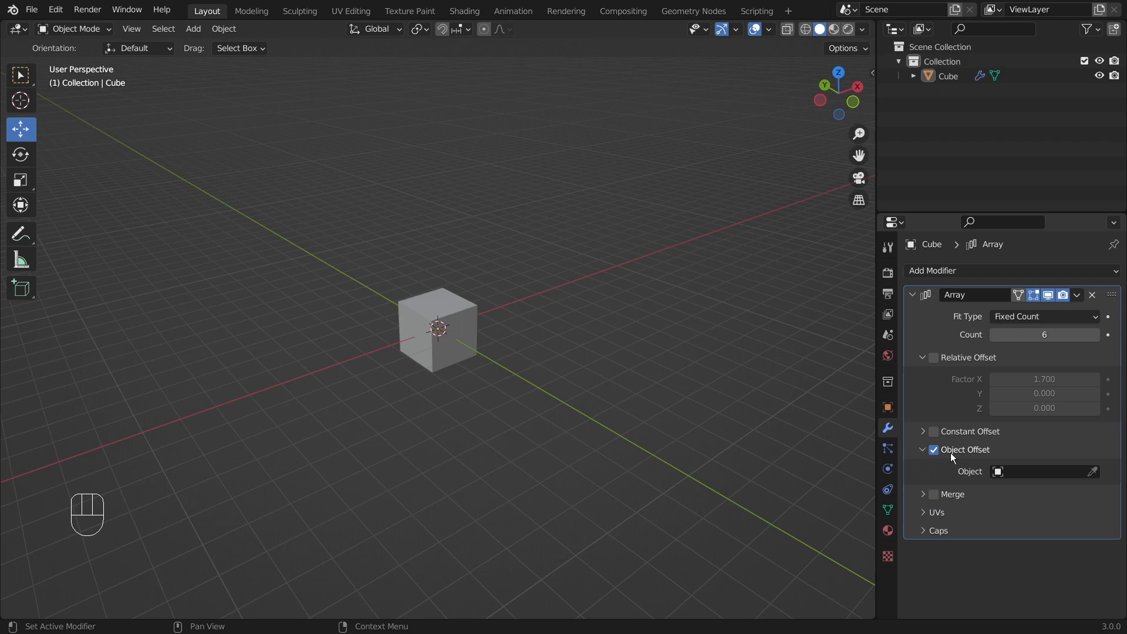
Add a UV sphere and move it along the X axis until it sits clear of the cube
middle_drag(696, 408, 603, 363)
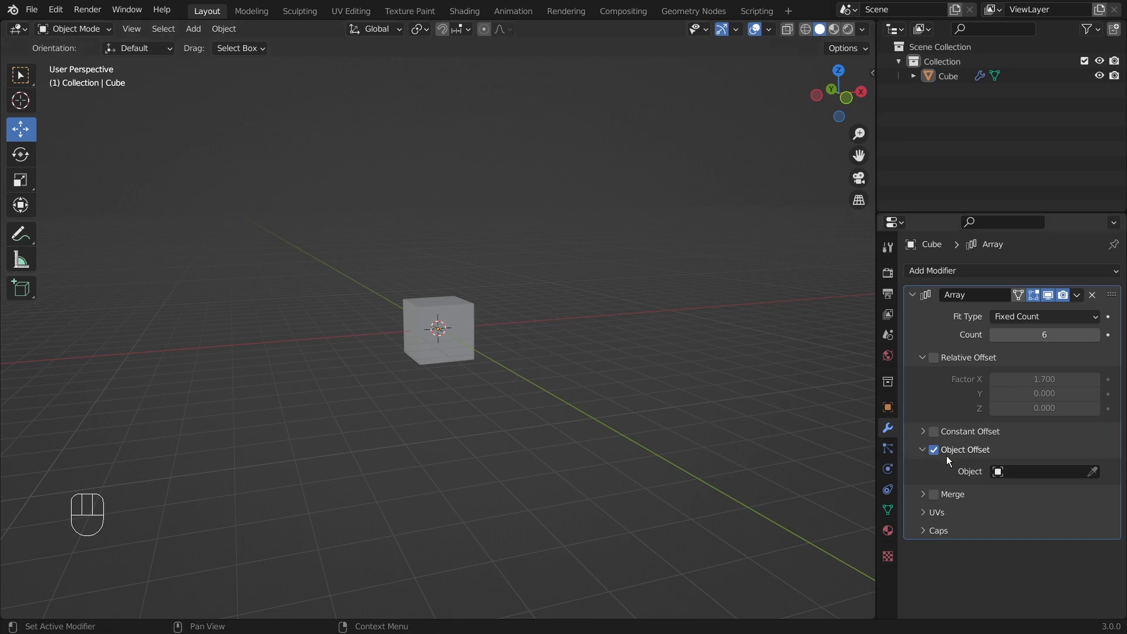
middle_drag(592, 324, 590, 351)
key(shift+a)
mouse_move(589, 351)
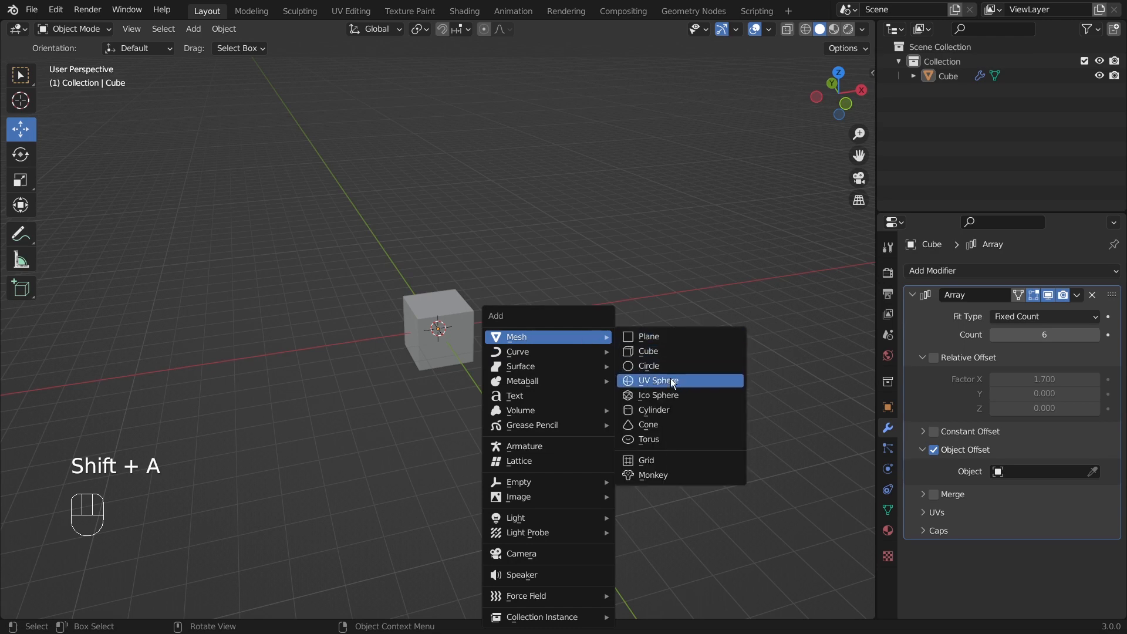
click(671, 383)
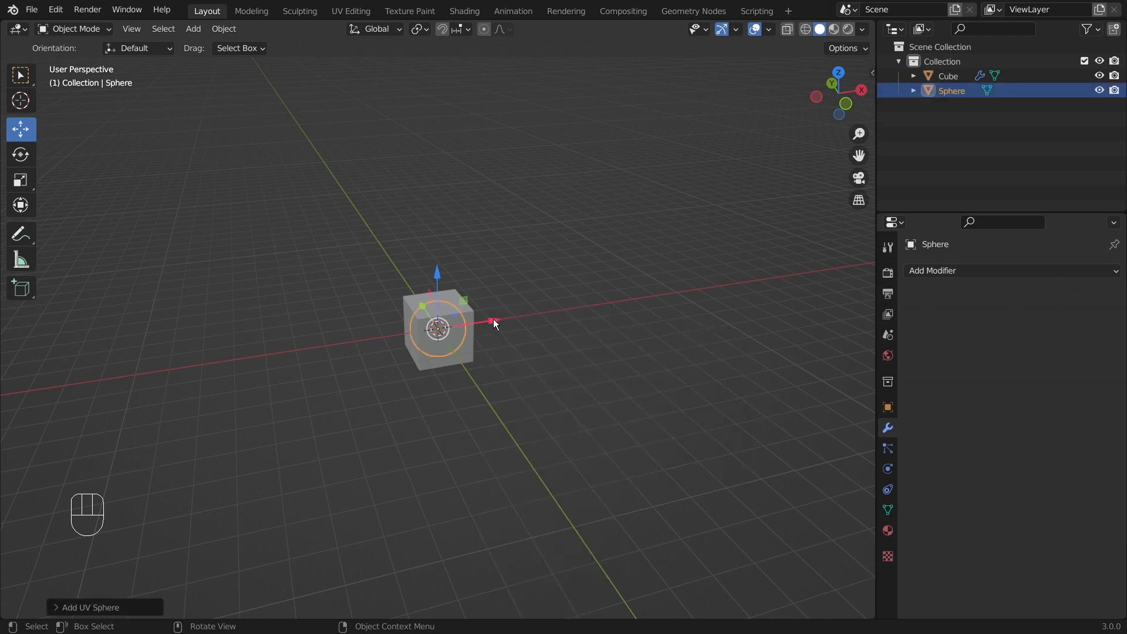
drag(494, 320, 610, 307)
Assign the sphere as the Object Offset target in the cube's Array modifier
click(464, 353)
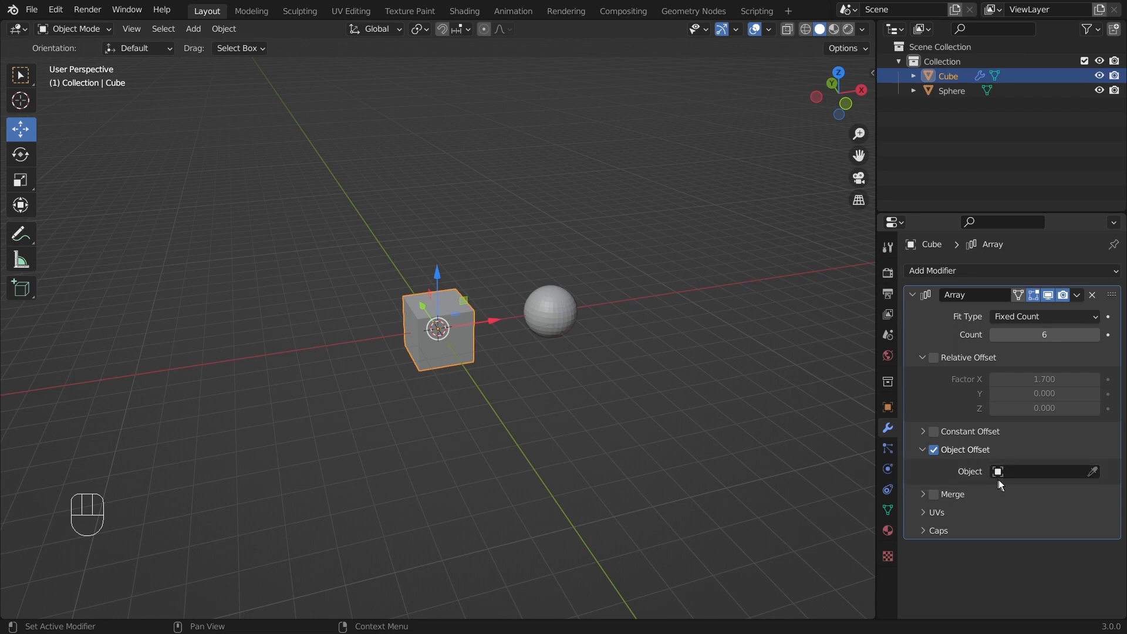
click(556, 308)
click(426, 339)
click(1013, 473)
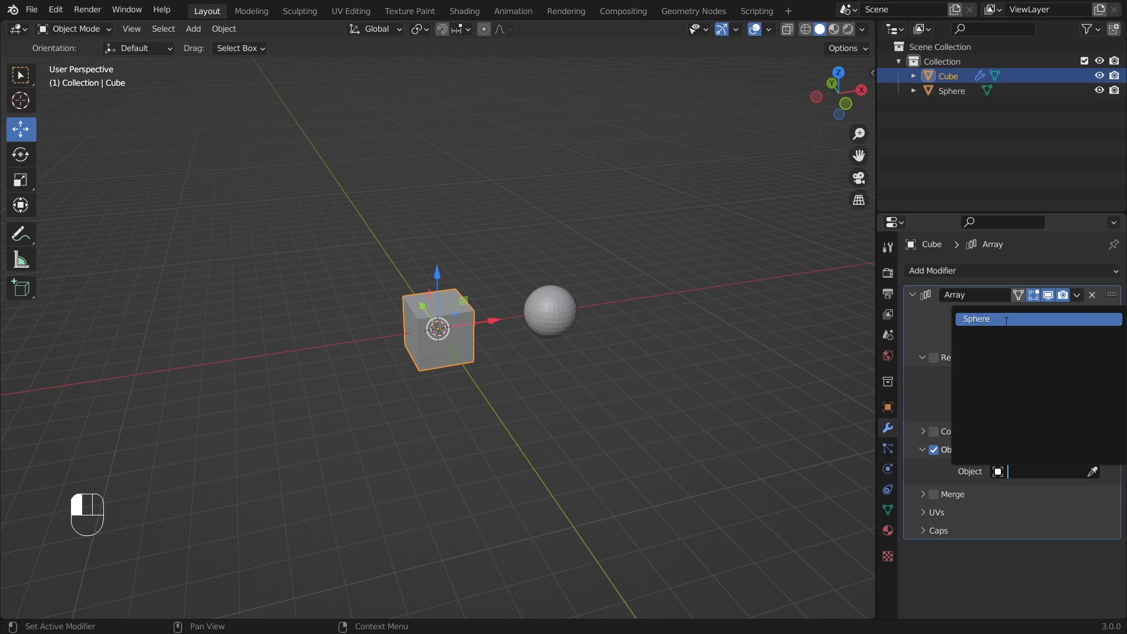
click(933, 316)
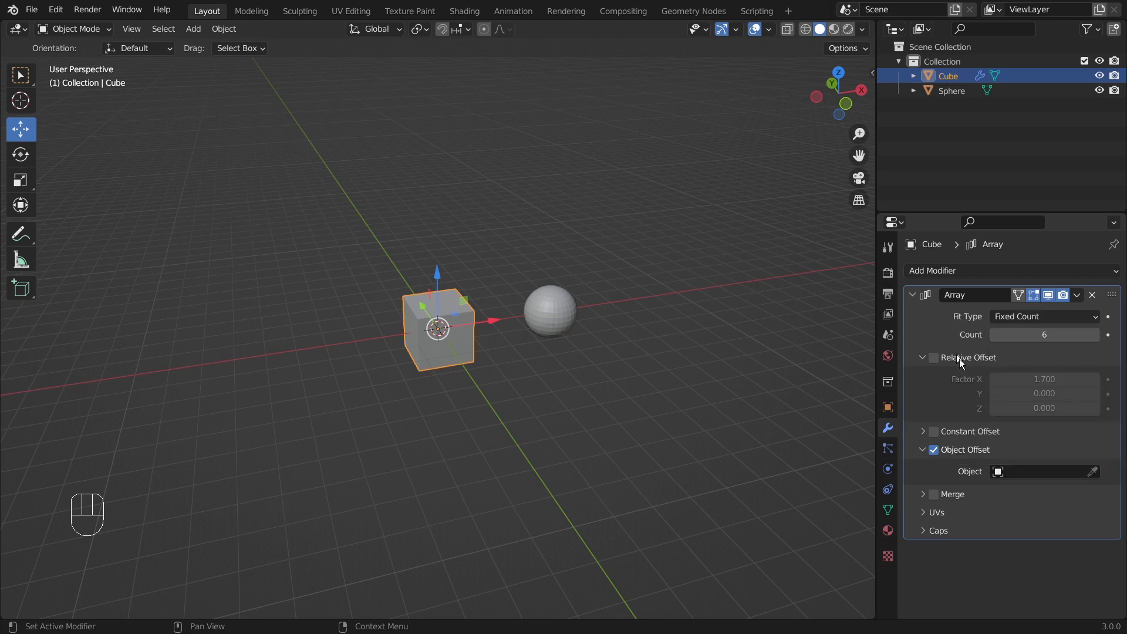
click(1093, 473)
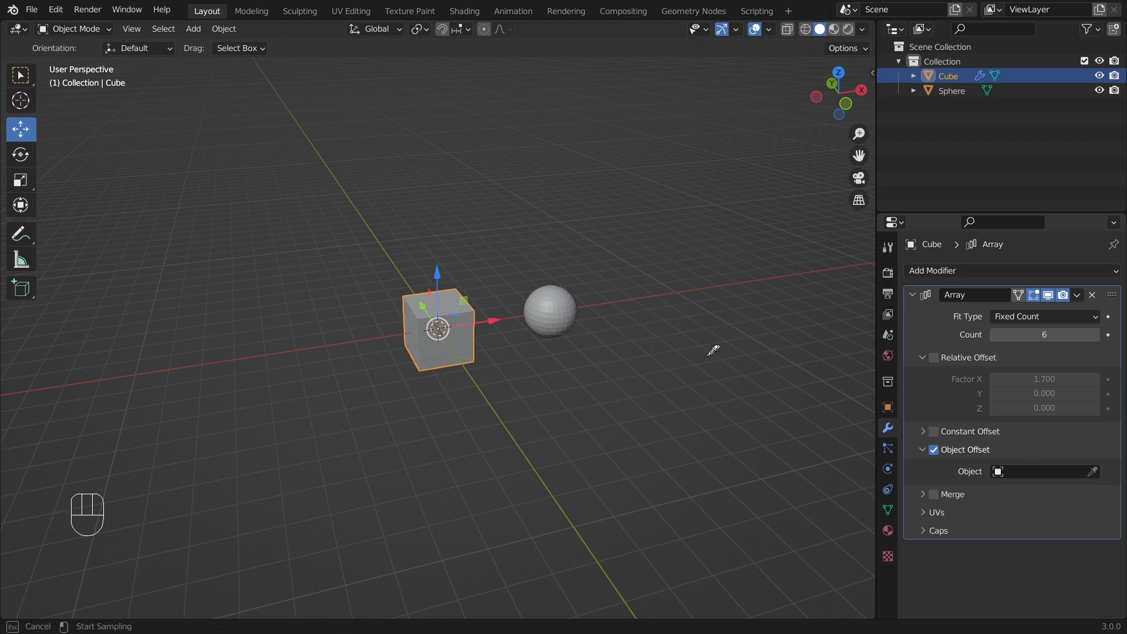
click(561, 296)
Examine the arrayed cubes from several angles and check where the sphere sits relative to the first copy
middle_drag(538, 415, 578, 451)
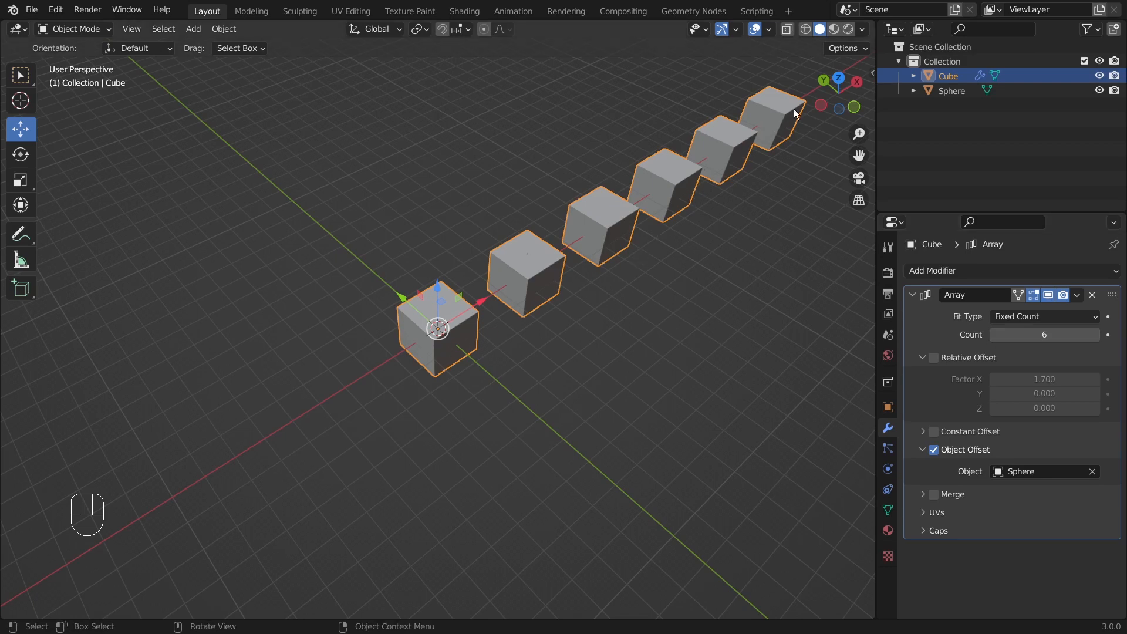
middle_drag(597, 315, 675, 407)
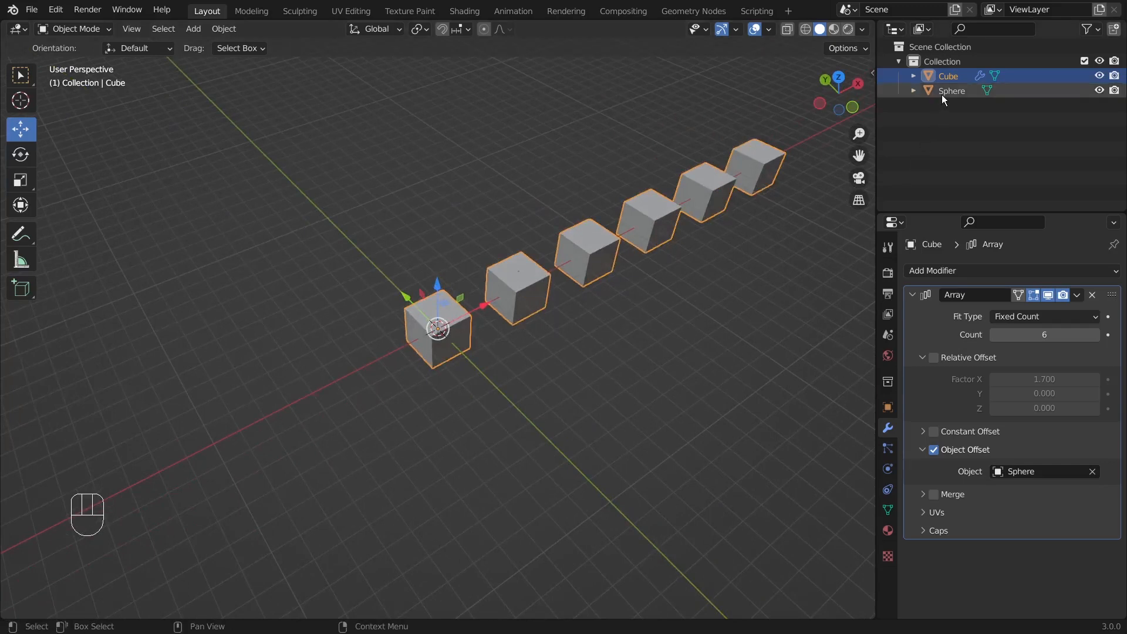
click(663, 130)
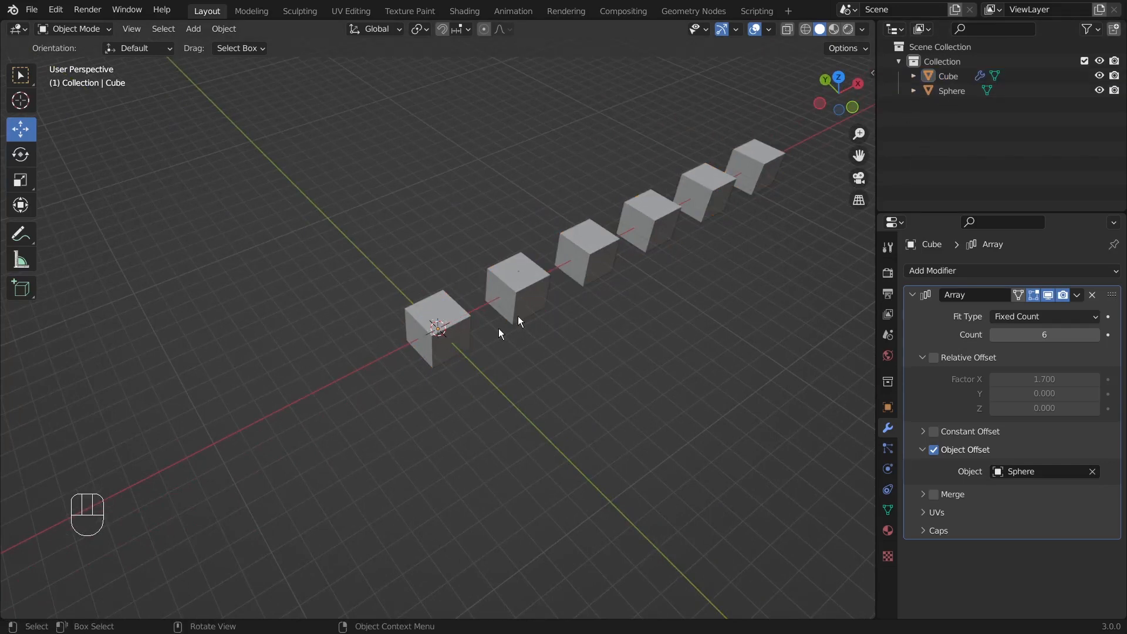
click(526, 270)
click(524, 283)
click(612, 336)
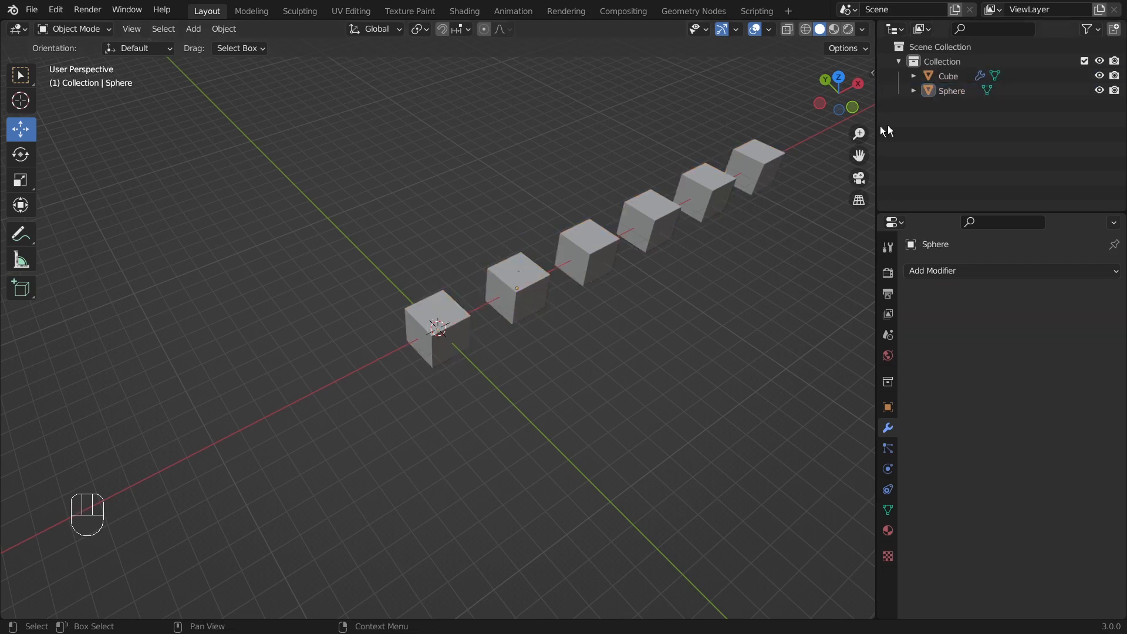
click(962, 94)
middle_drag(568, 290, 637, 268)
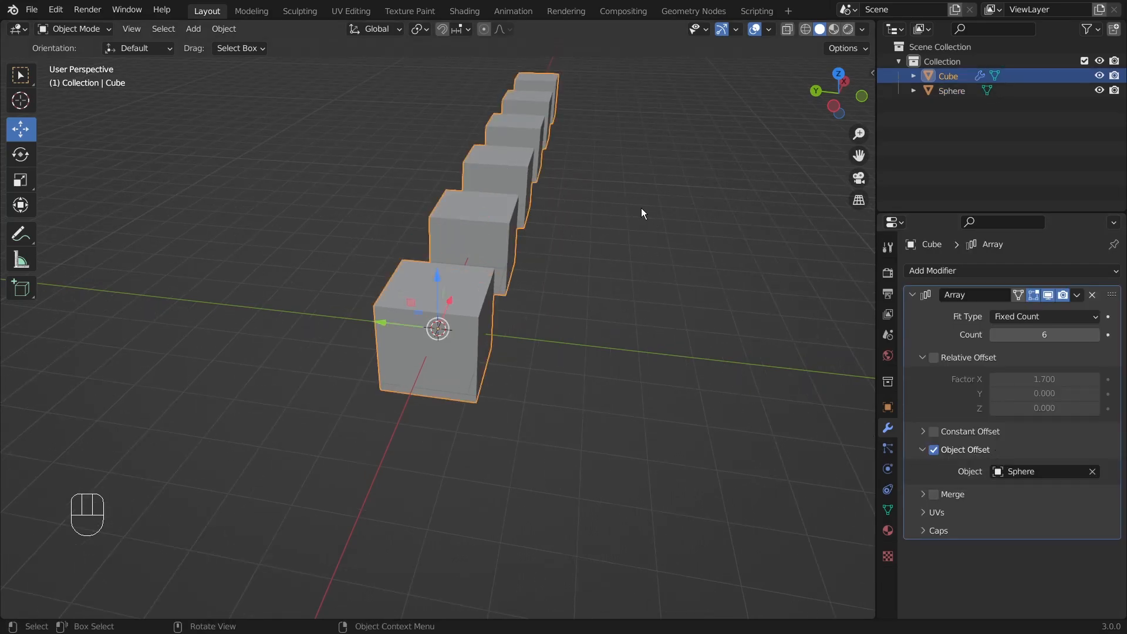
middle_drag(641, 208, 544, 227)
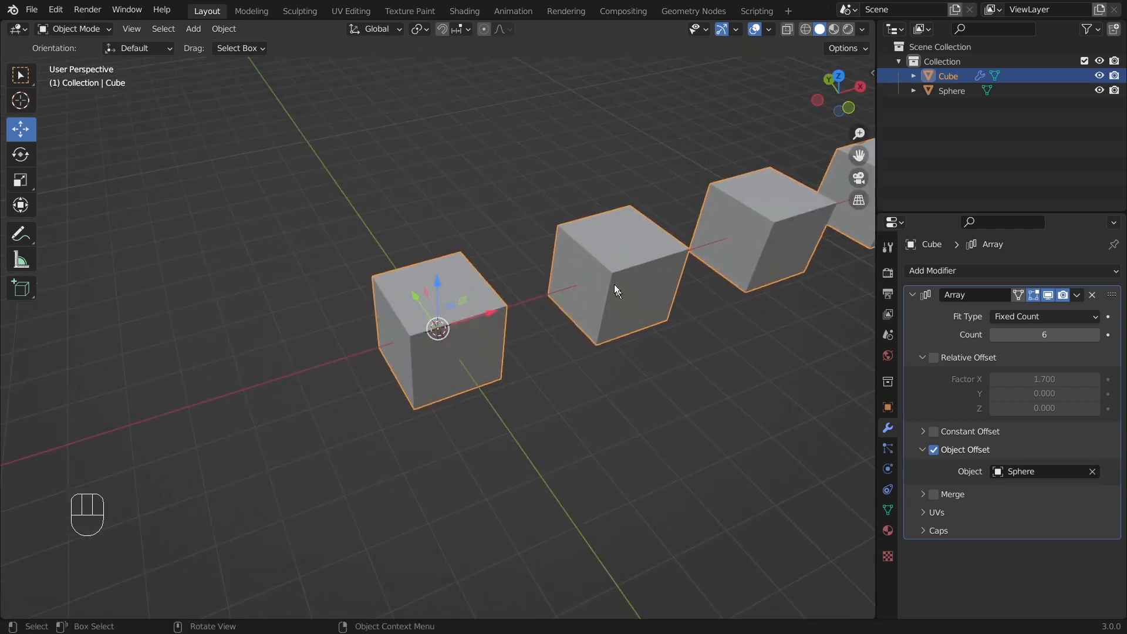
scroll(607, 317, down, 3)
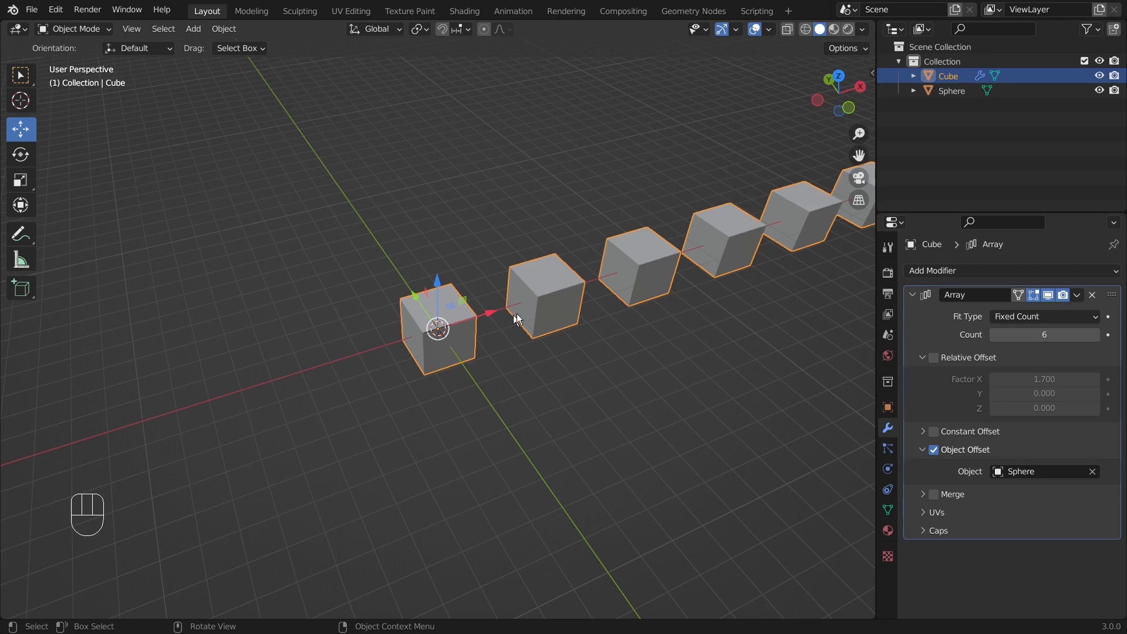
Move the sphere along the X axis to about 5.18 m to change the spacing between the cube copies
click(946, 91)
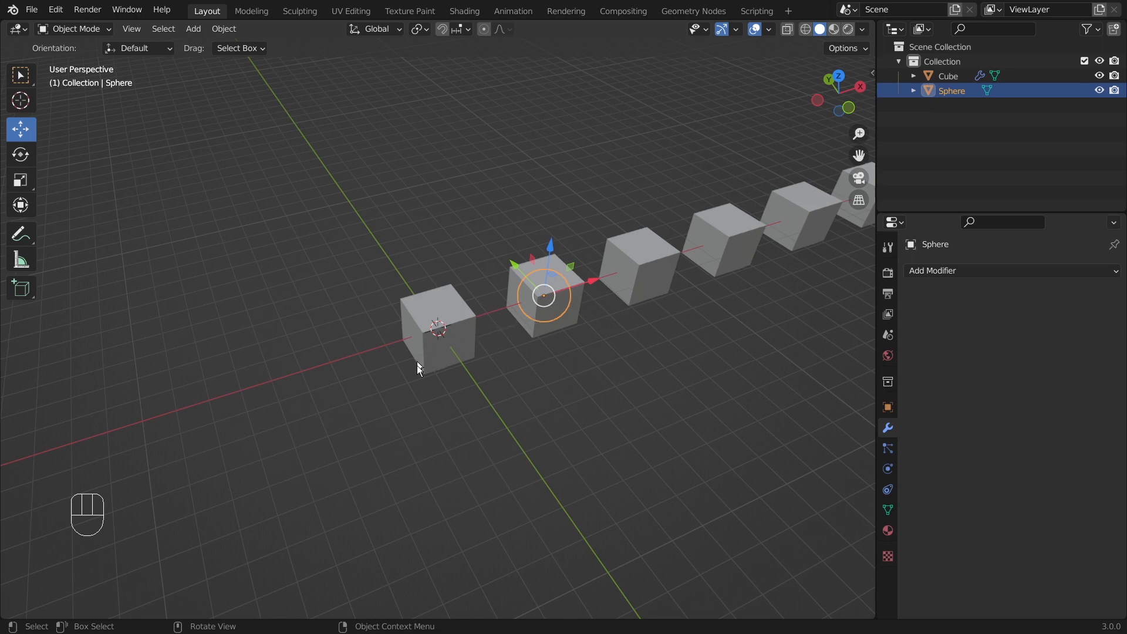
middle_drag(495, 416, 525, 418)
scroll(611, 258, up, 4)
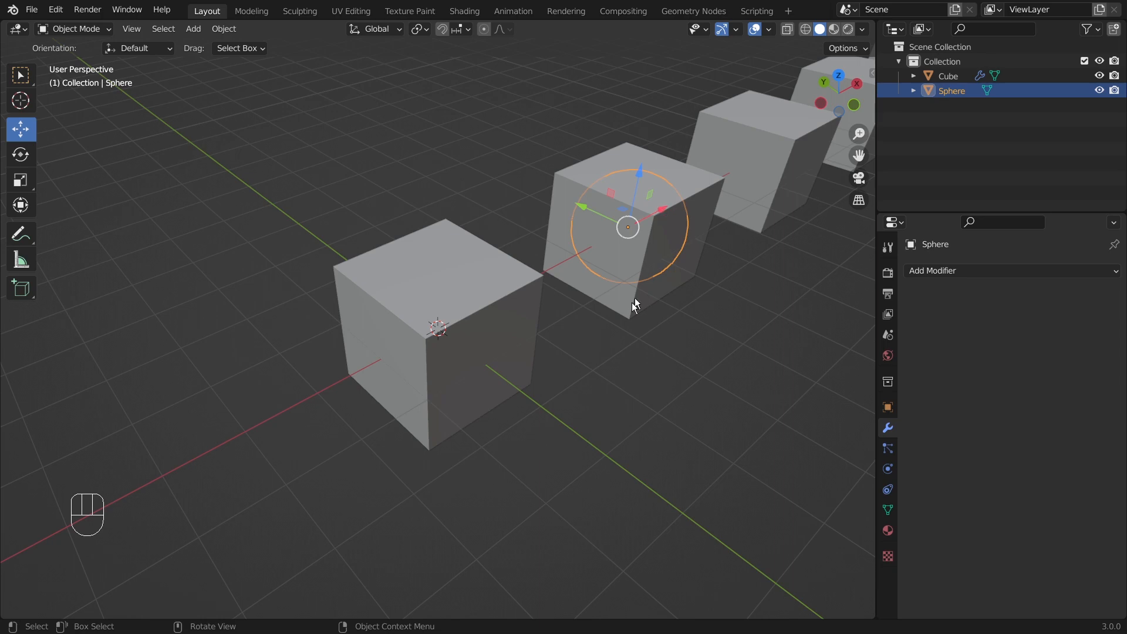
middle_drag(632, 307, 727, 319)
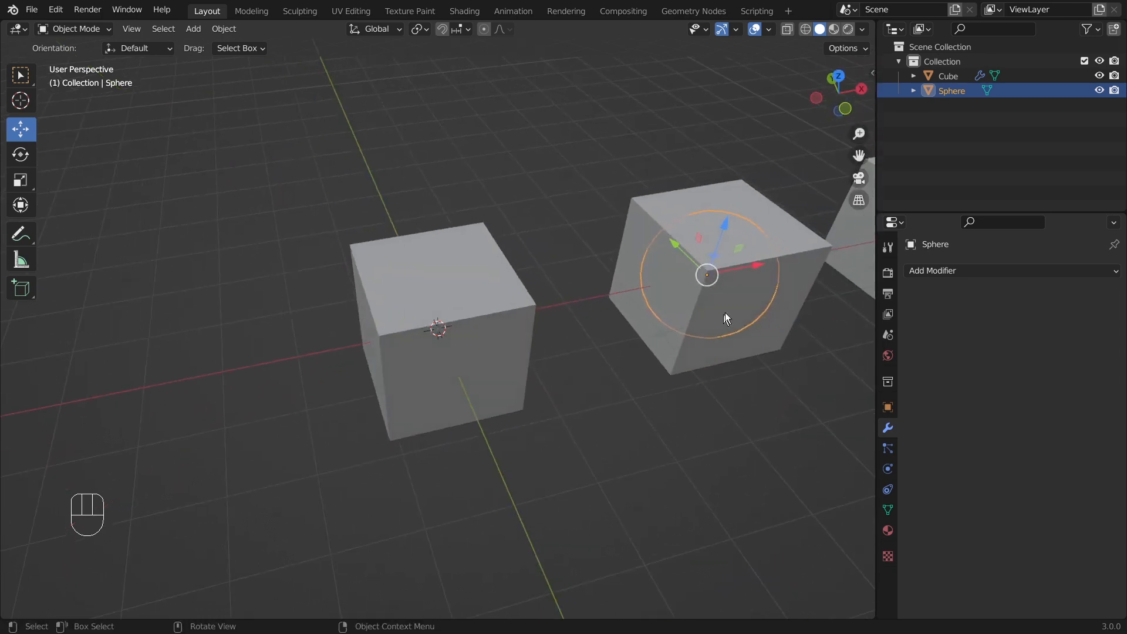
click(754, 263)
scroll(741, 329, down, 5)
scroll(737, 381, down, 4)
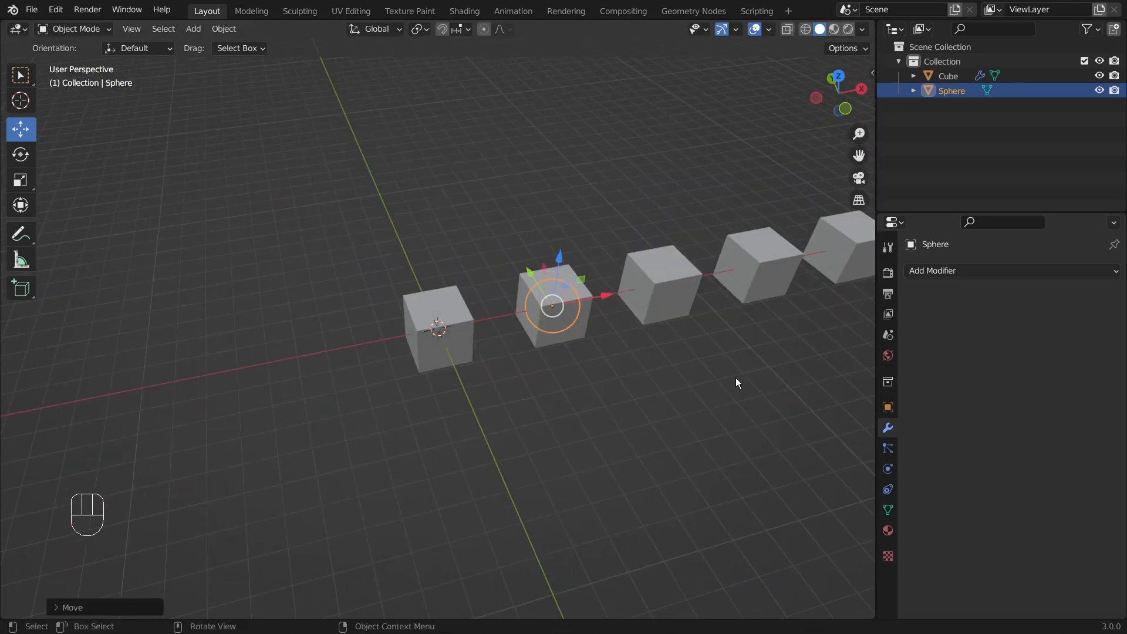
scroll(664, 341, up, 3)
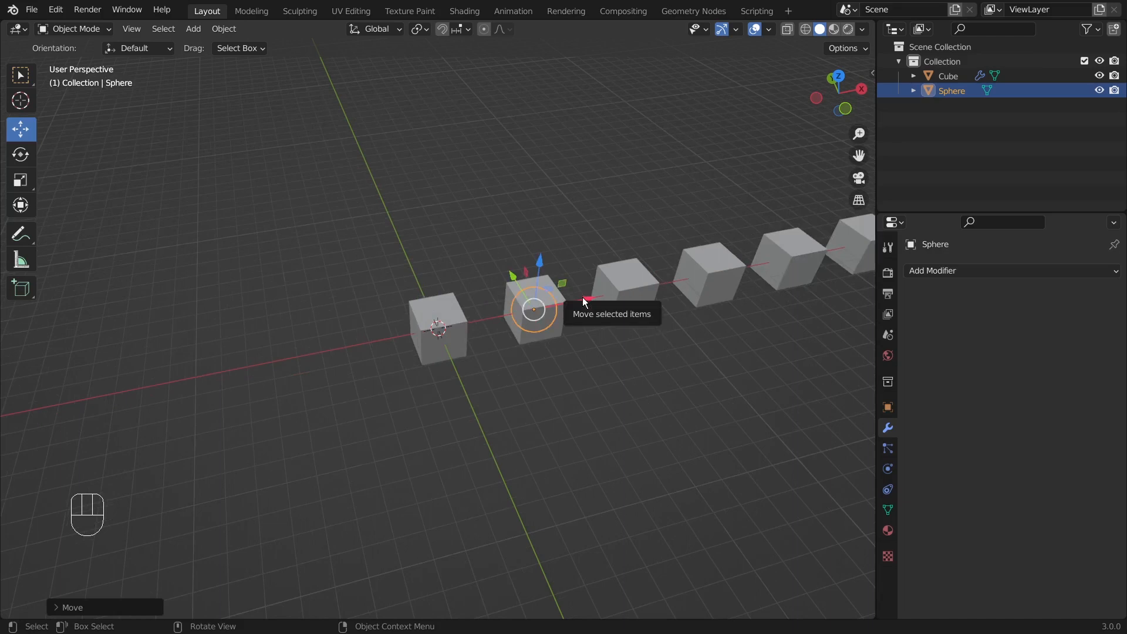
drag(590, 298, 608, 325)
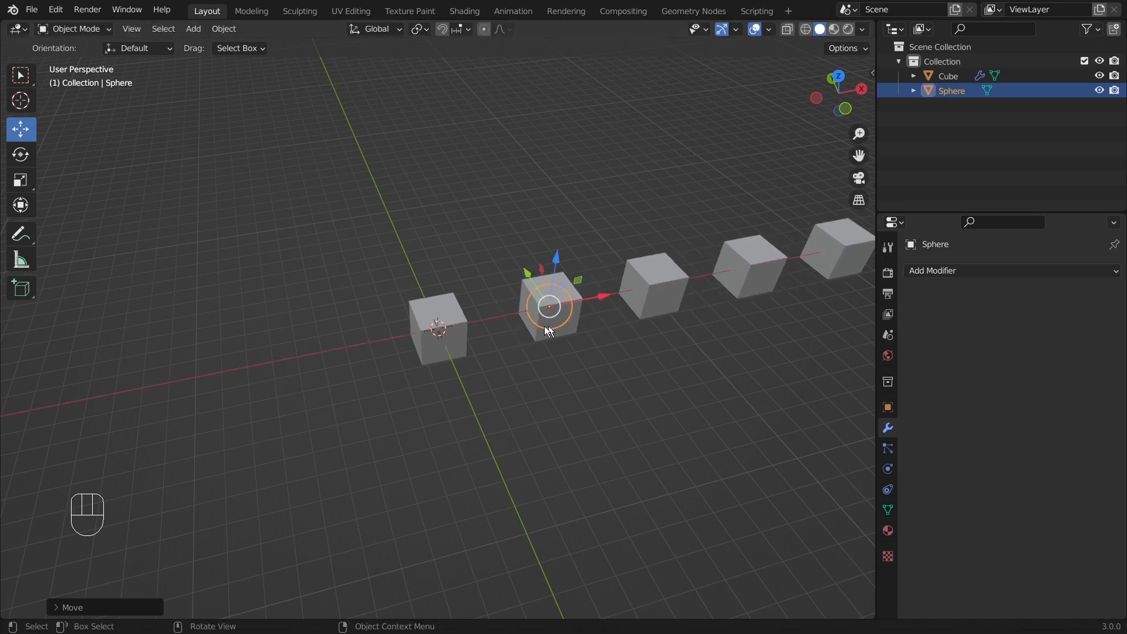
Select the cube array and show its item transform values beside the 3D view
middle_drag(414, 491, 484, 483)
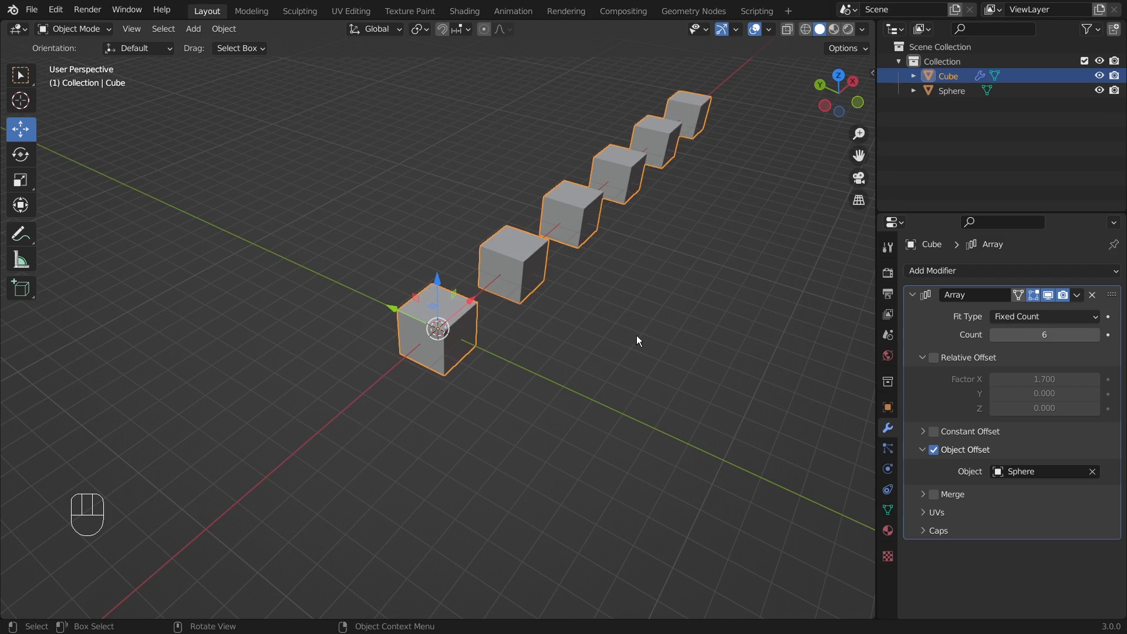
middle_drag(637, 336, 752, 209)
key(n)
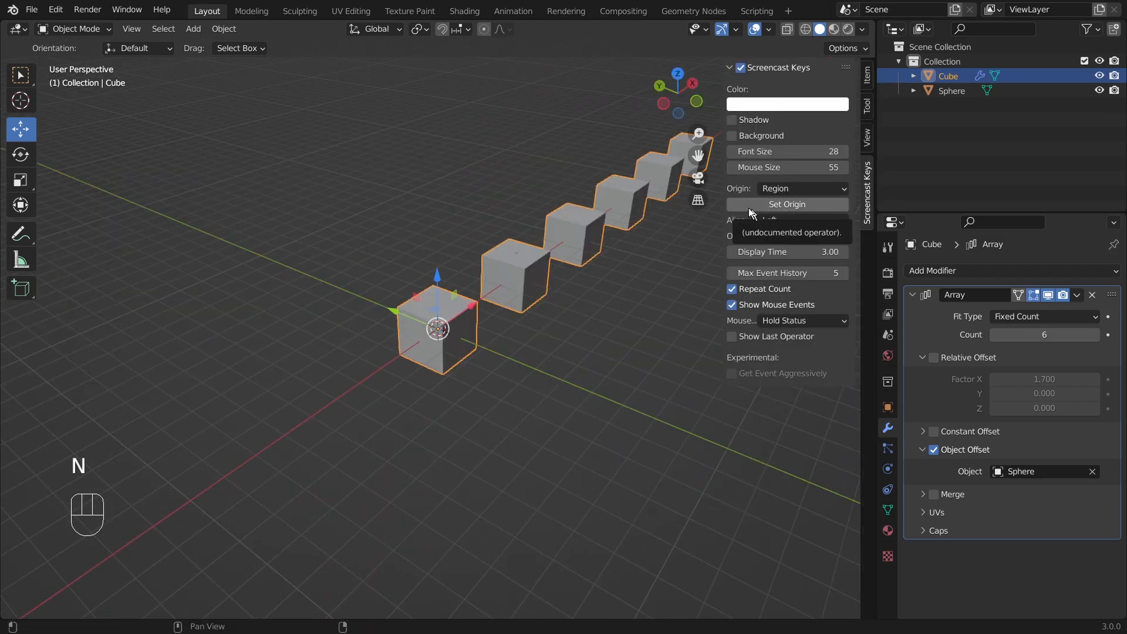
click(869, 77)
middle_drag(620, 315, 670, 317)
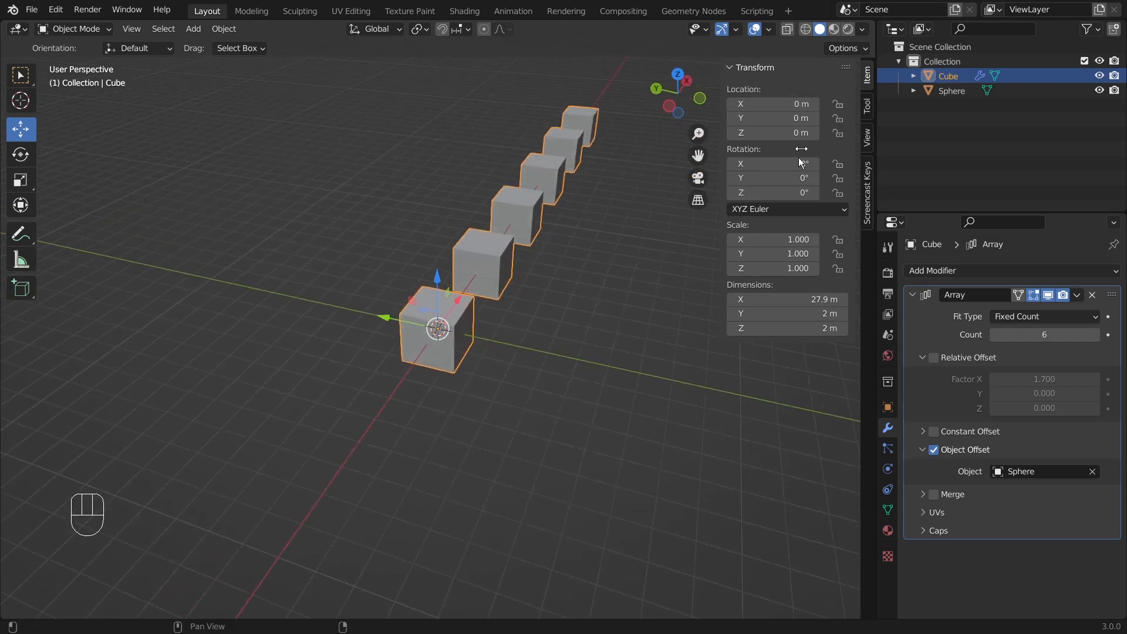
Inspect the cube's location, rotation and scale in its object properties, and return to its modifier settings
key(super+plus)
click(881, 406)
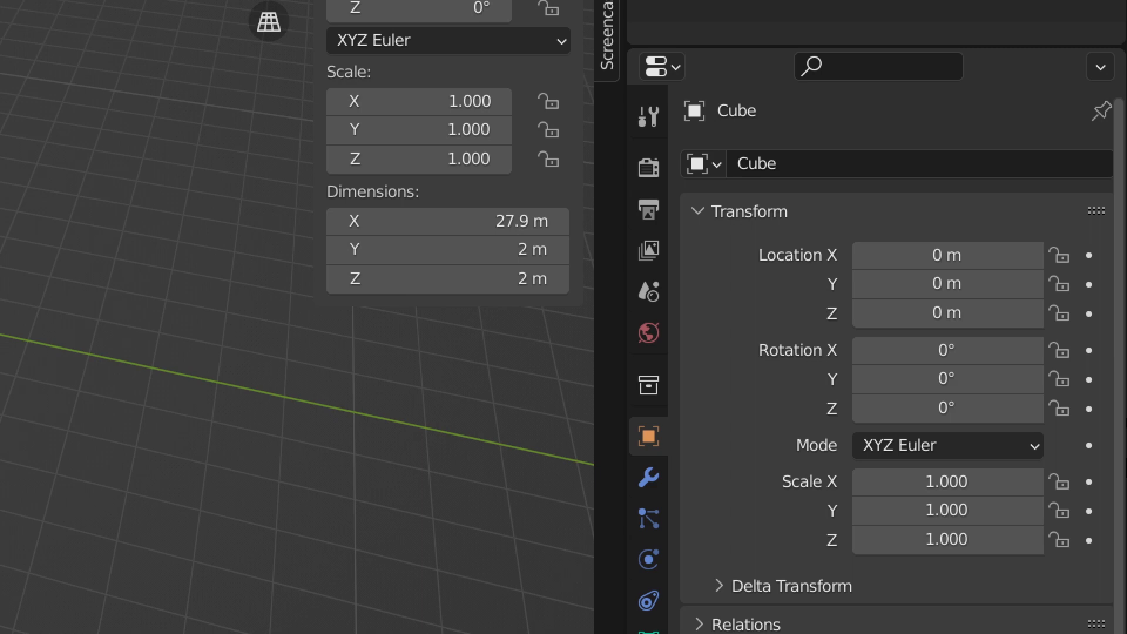
key(super+minus)
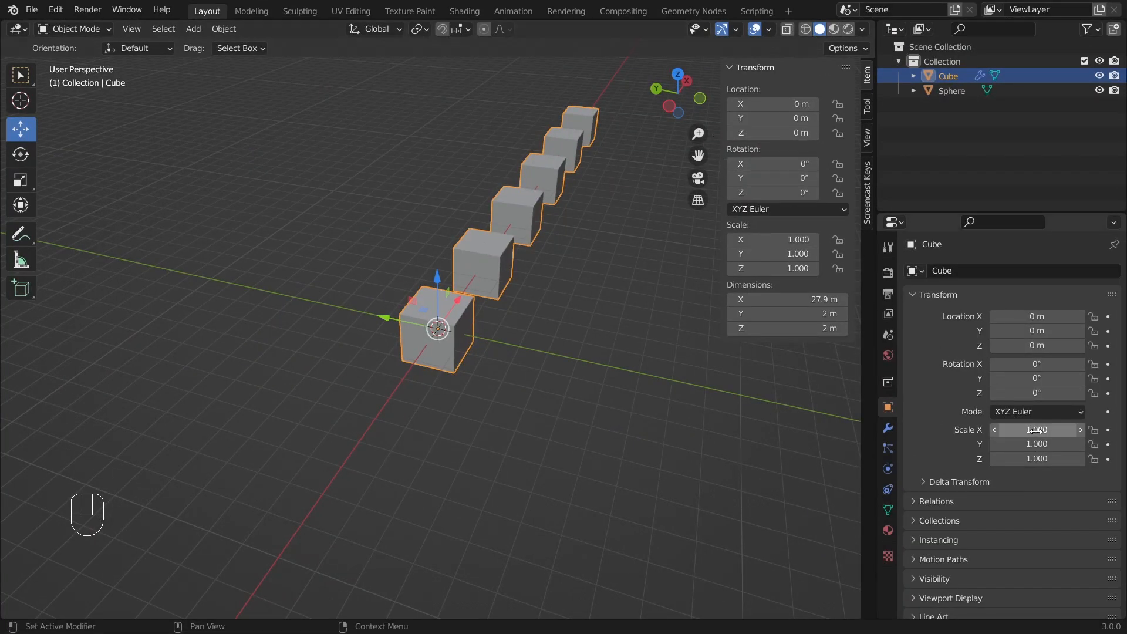
click(888, 428)
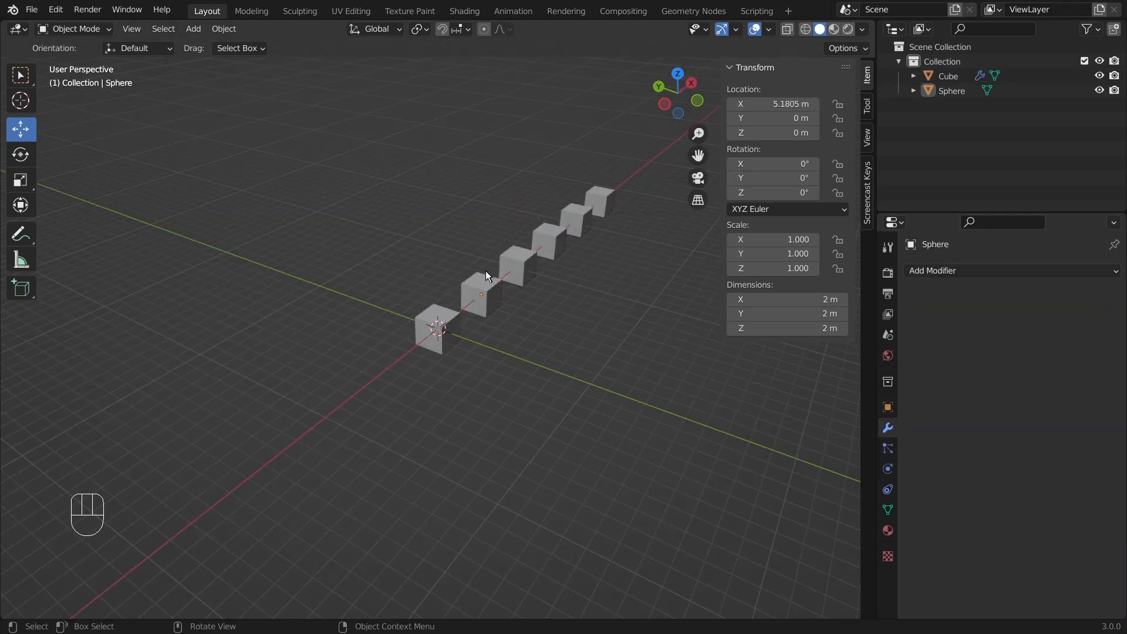
Set the sphere's X location to -5.1805 m to reverse the direction of the array
click(952, 92)
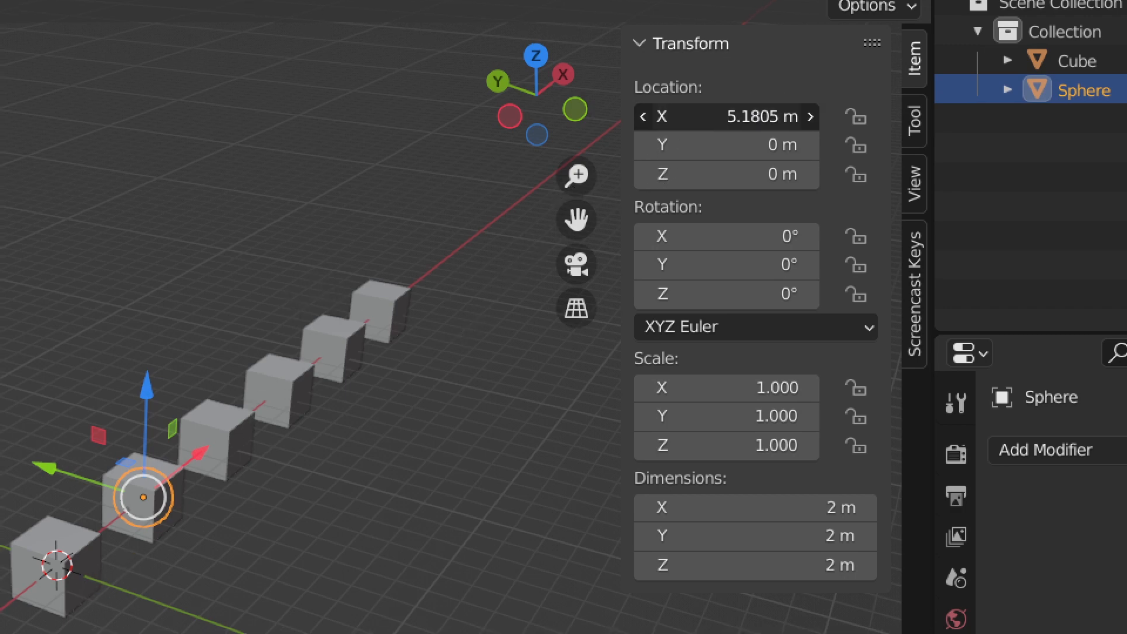
click(733, 114)
key(Home)
text(-)
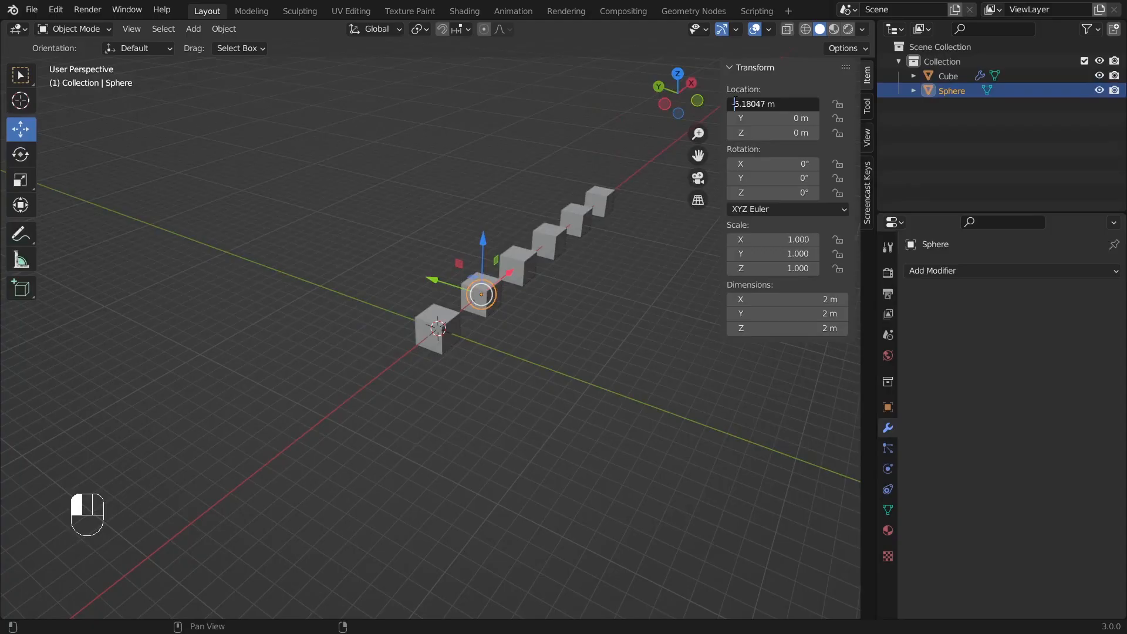
key(Return)
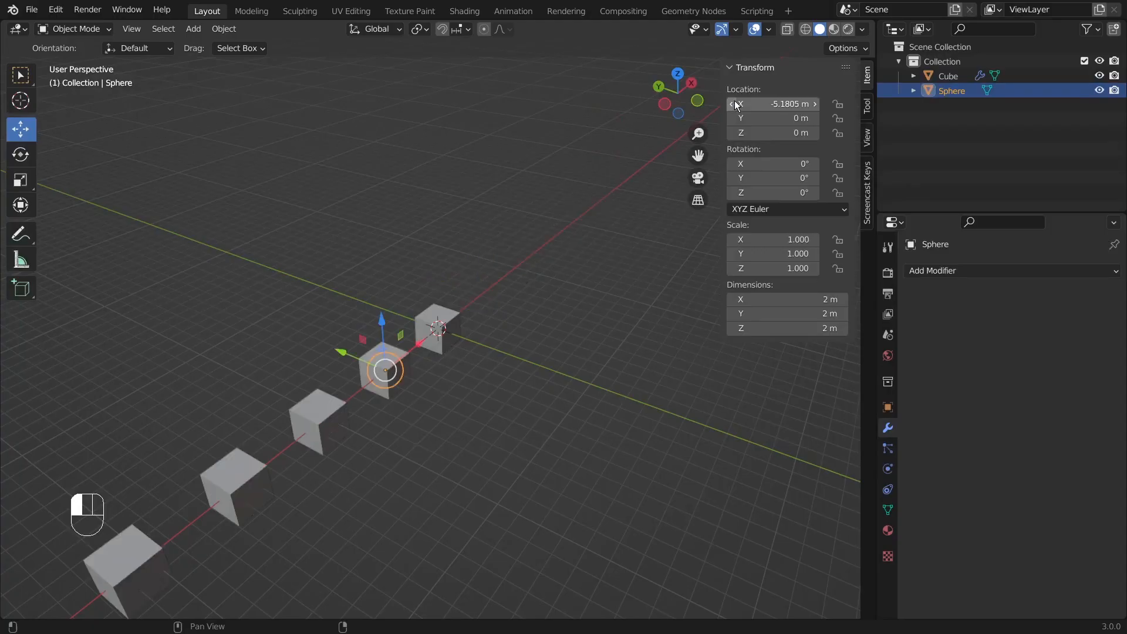
Examine the row of cubes along the negative X axis and the reselected sphere's position within it
scroll(555, 291, down, 3)
scroll(385, 390, up, 3)
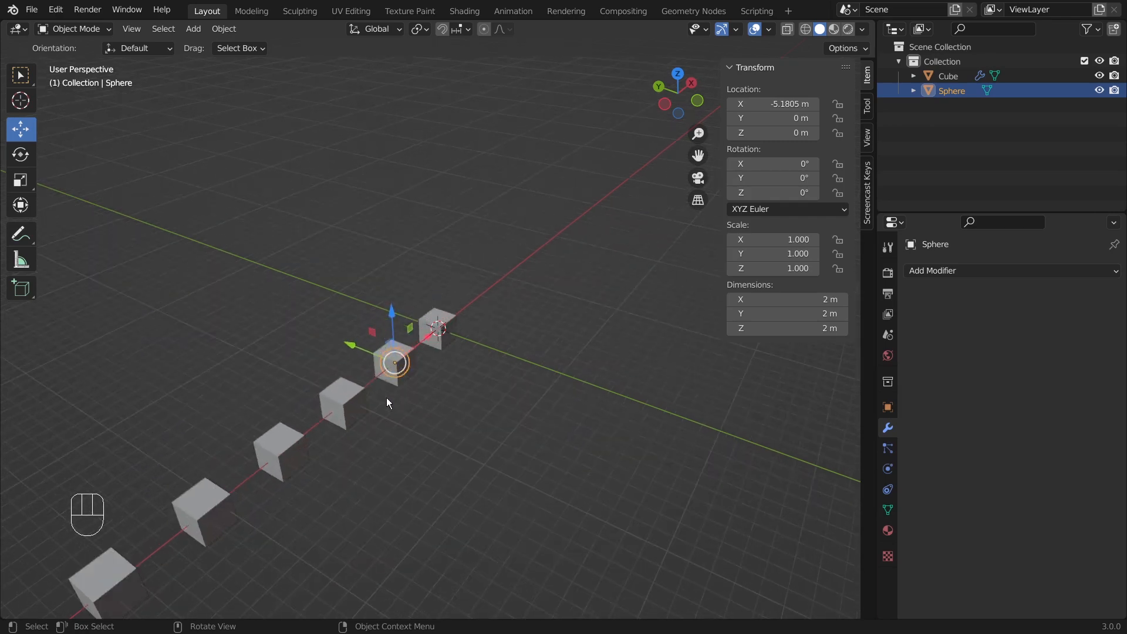
scroll(401, 392, down, 1)
click(474, 297)
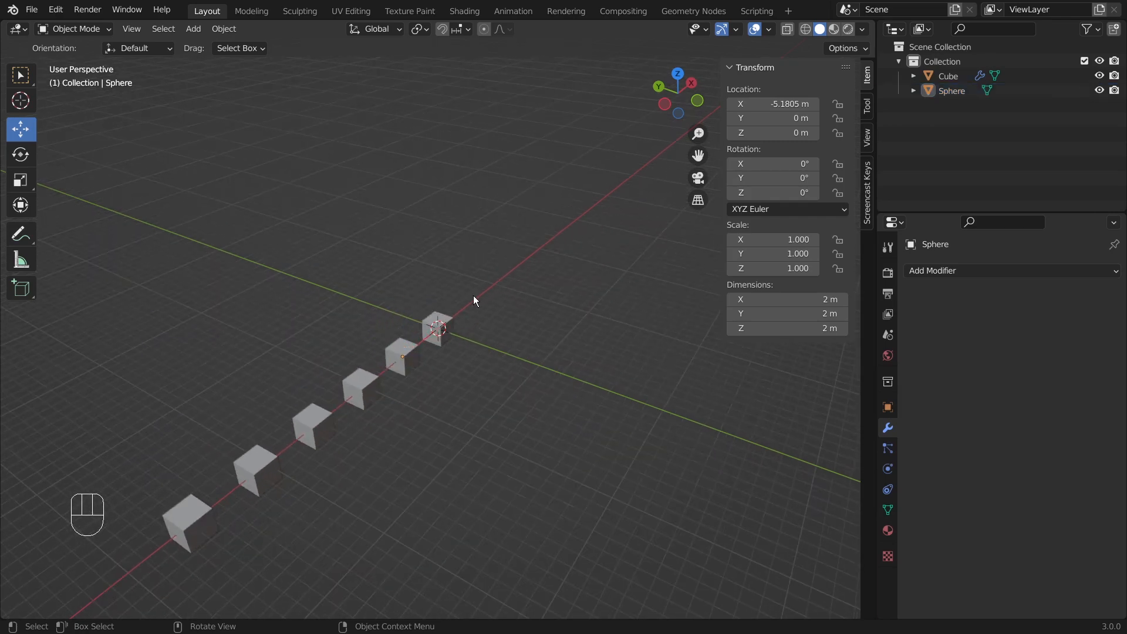
click(184, 540)
click(952, 92)
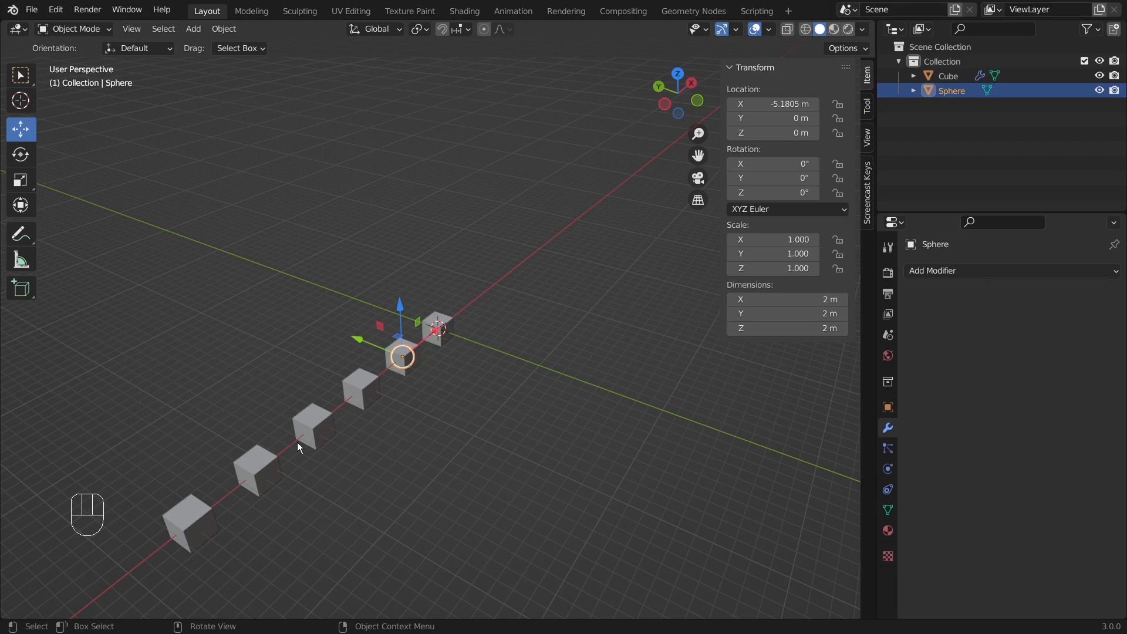
middle_drag(438, 387, 392, 340)
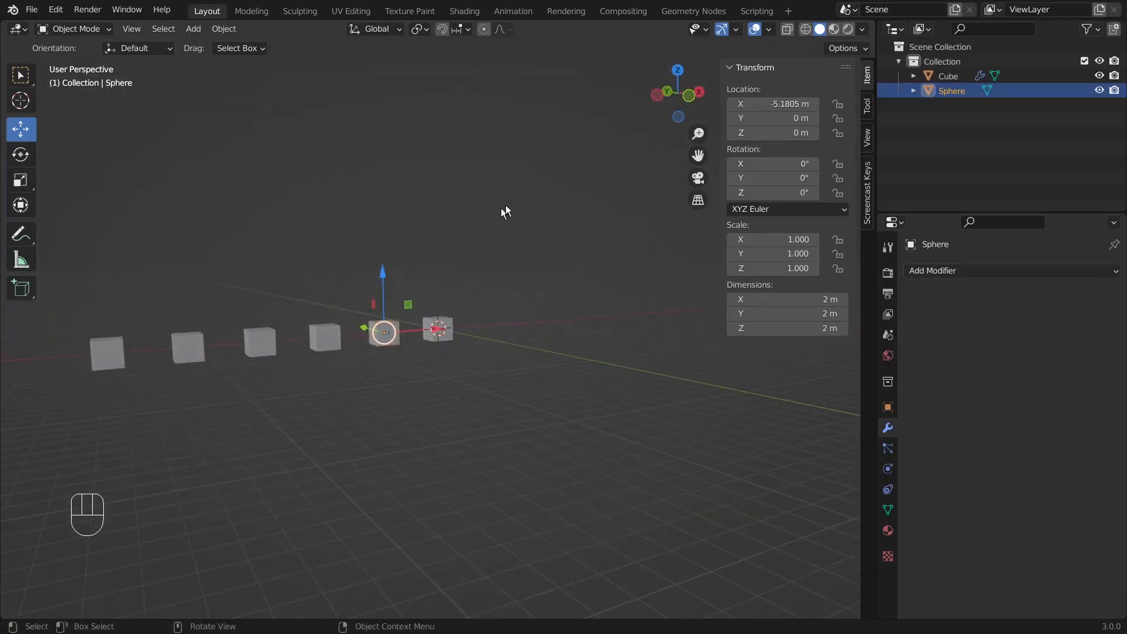
Set the sphere's X location to 0 and its Z location to -5.18047 m to run the array downward
middle_drag(506, 205, 491, 238)
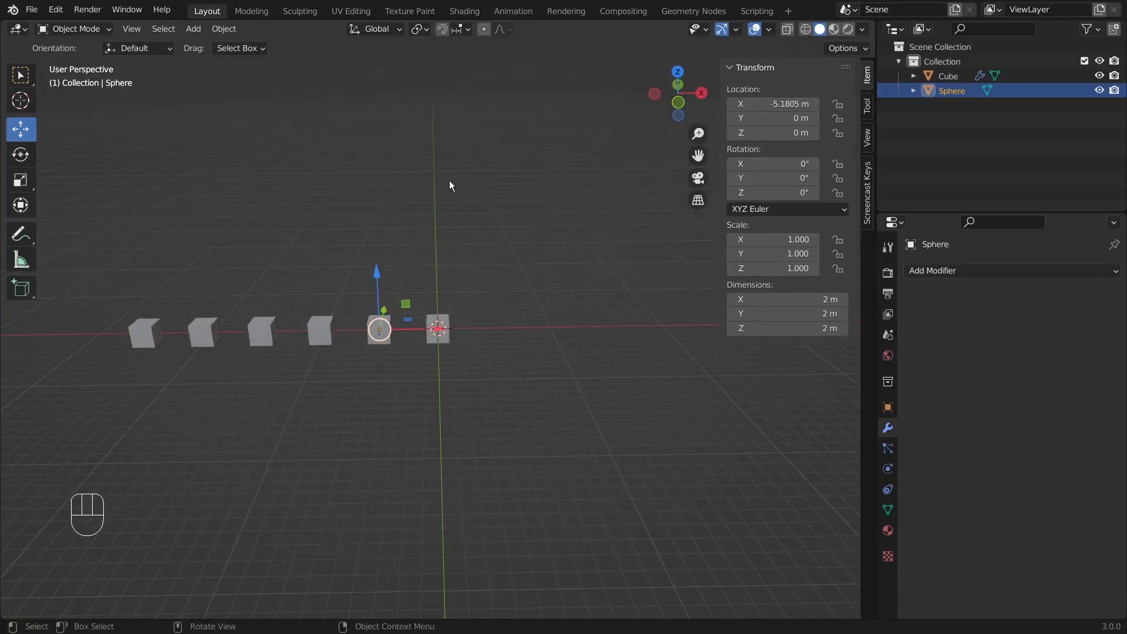
click(814, 106)
key(ctrl+c)
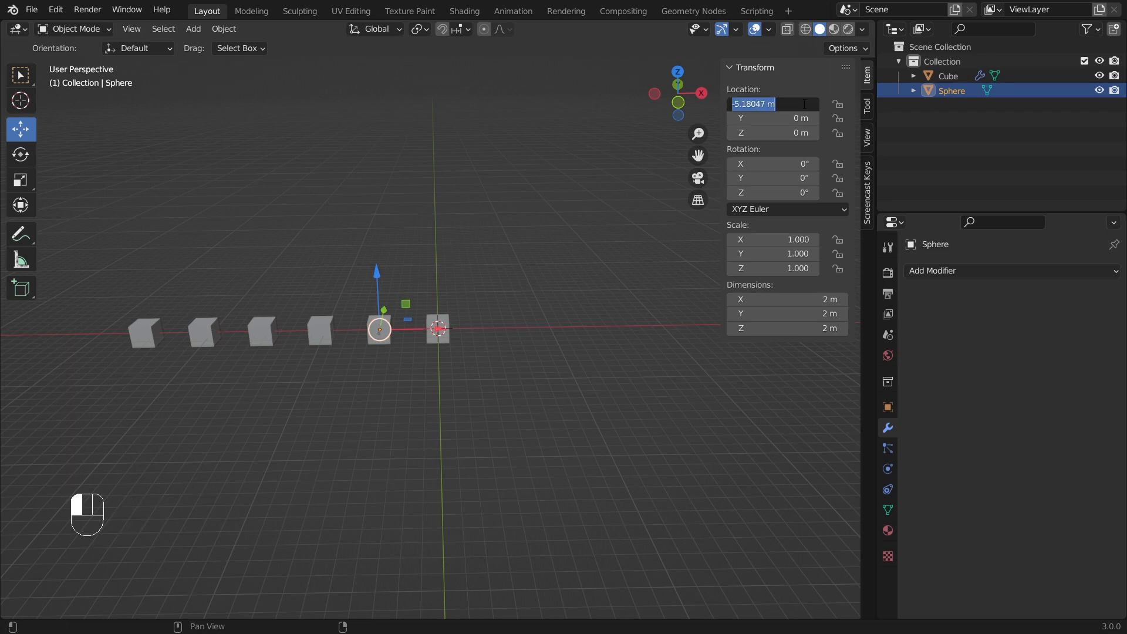
text(0)
key(Return)
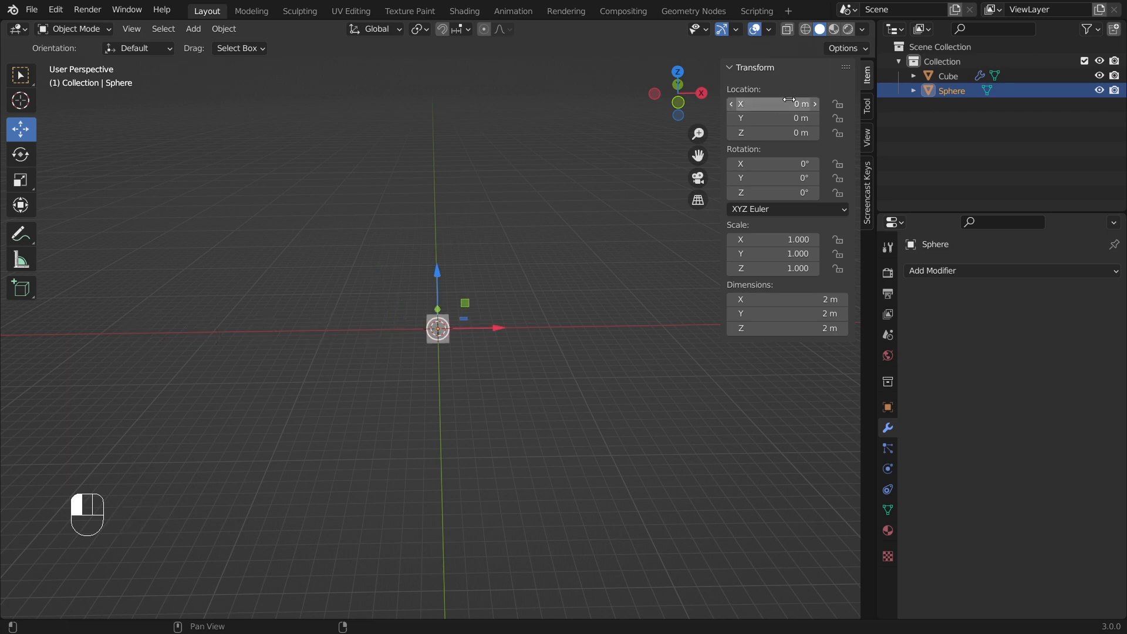
click(785, 134)
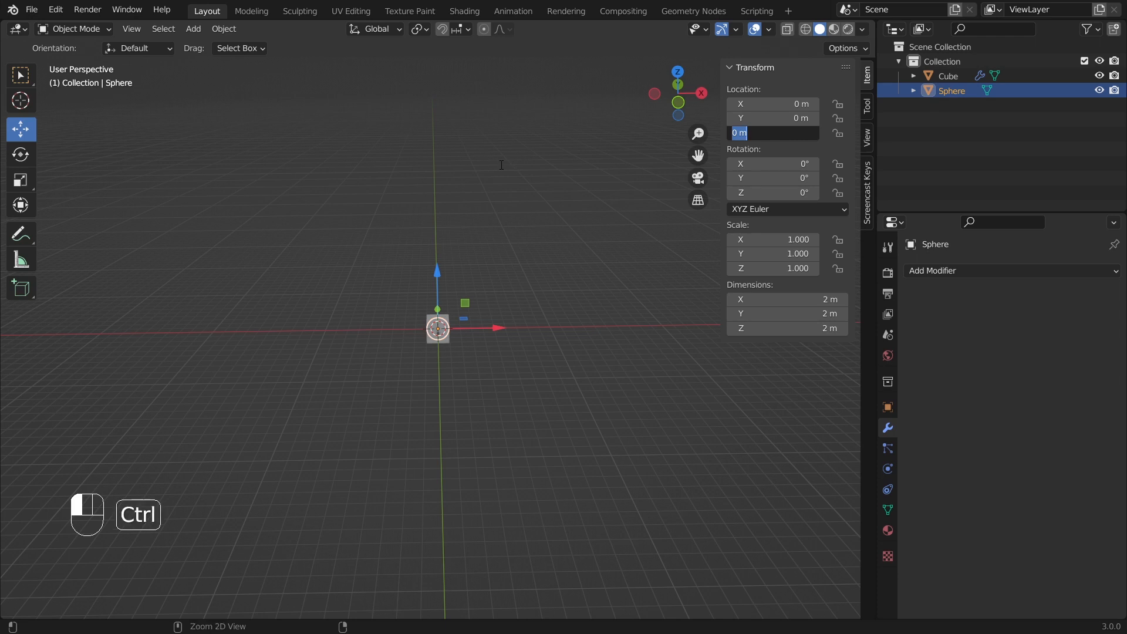
key(ctrl+v)
key(Return)
click(503, 425)
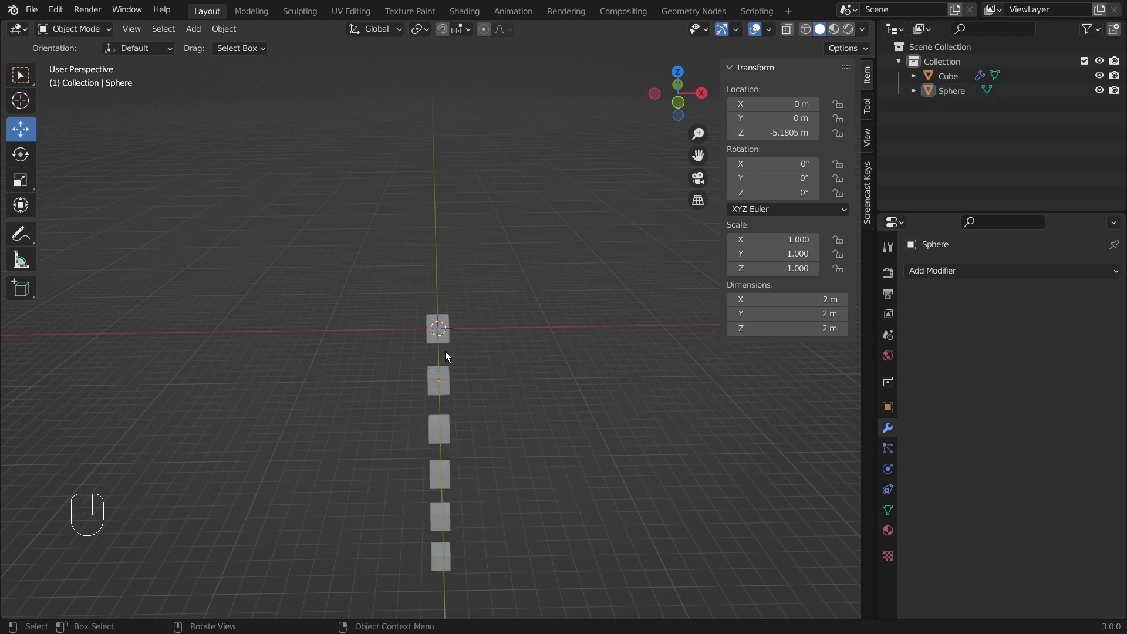
Set the sphere's Z location to 5.18047 m so the array runs upward
click(777, 130)
click(736, 133)
key(BackSpace)
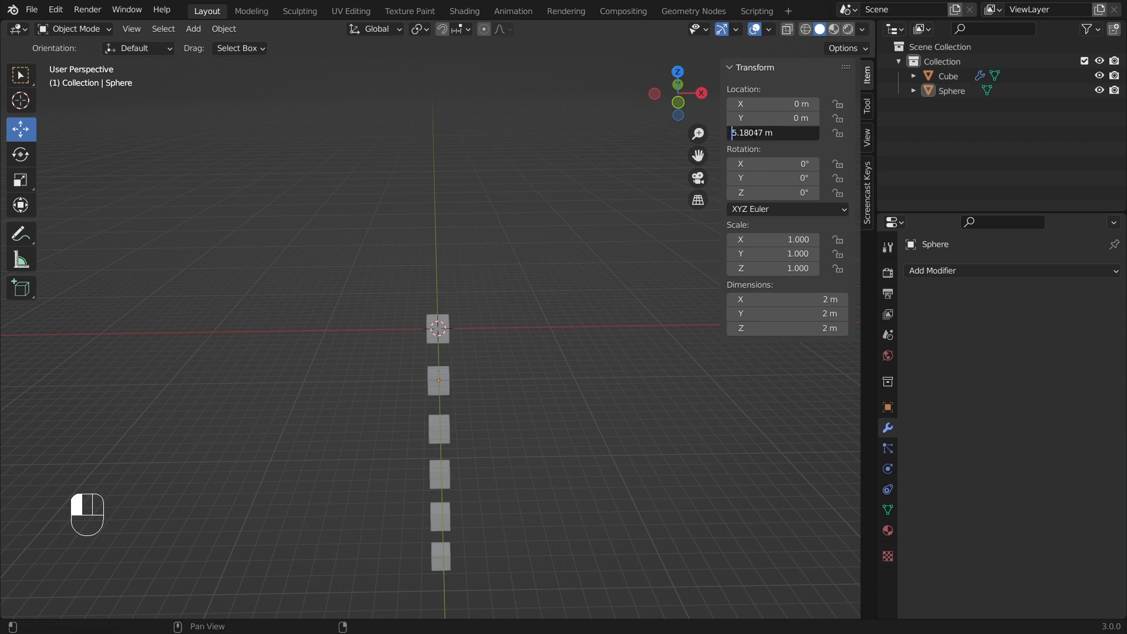
key(Return)
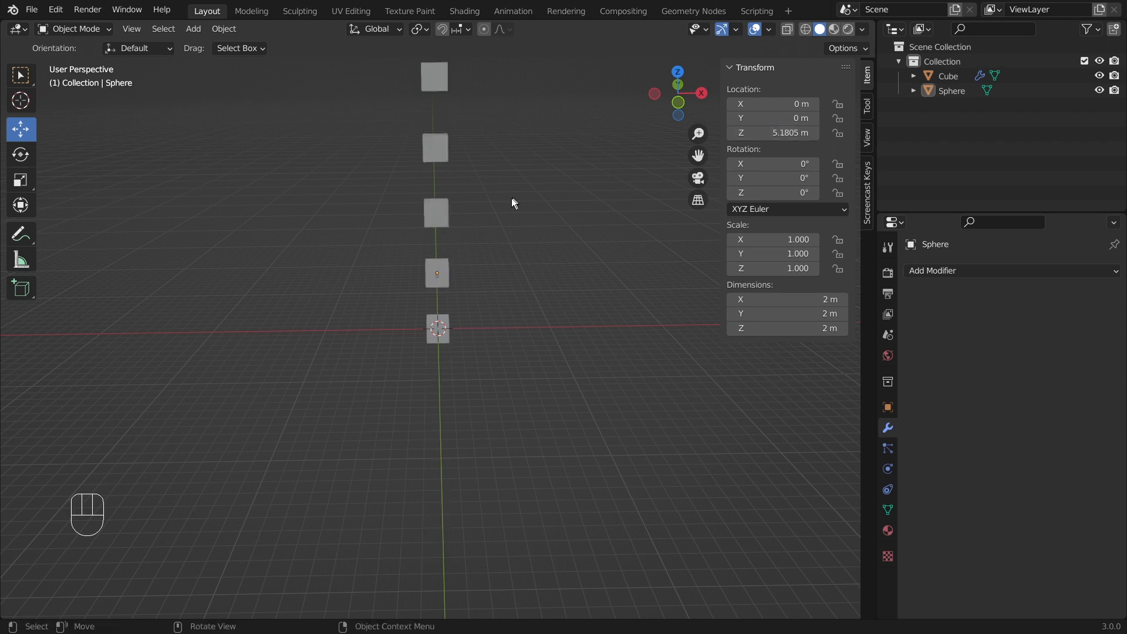
Scale the arrayed cube to 1.340 on X, 1.450 on Y and 1.160 on Z
middle_drag(534, 266, 433, 205)
click(436, 215)
scroll(537, 264, down, 2)
scroll(509, 193, up, 1)
middle_drag(580, 174, 557, 135)
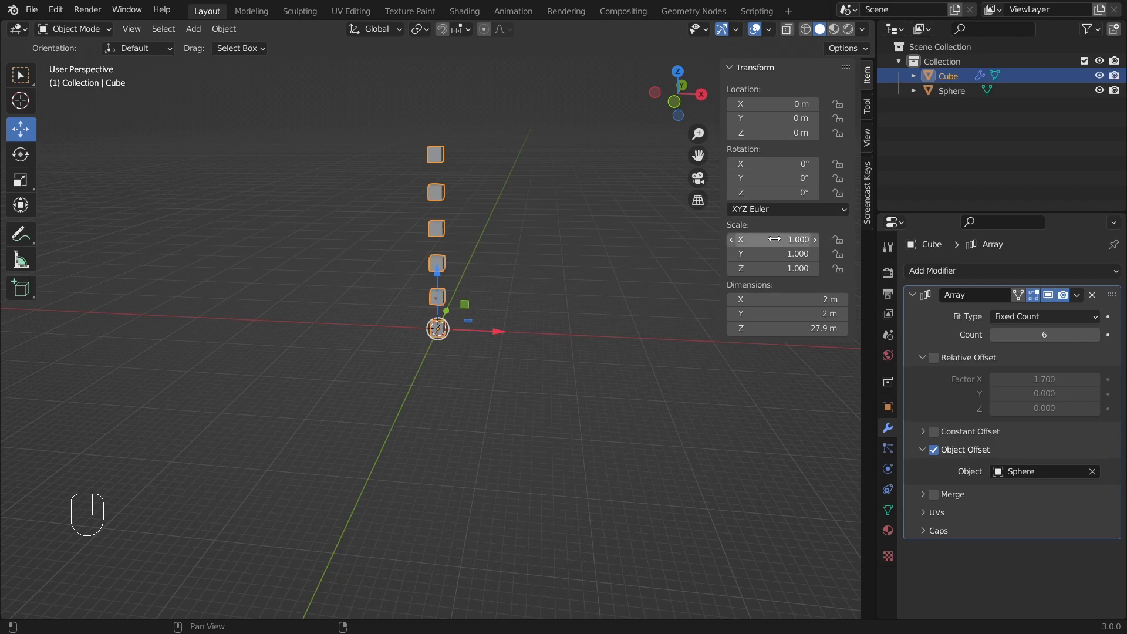
drag(766, 239, 792, 240)
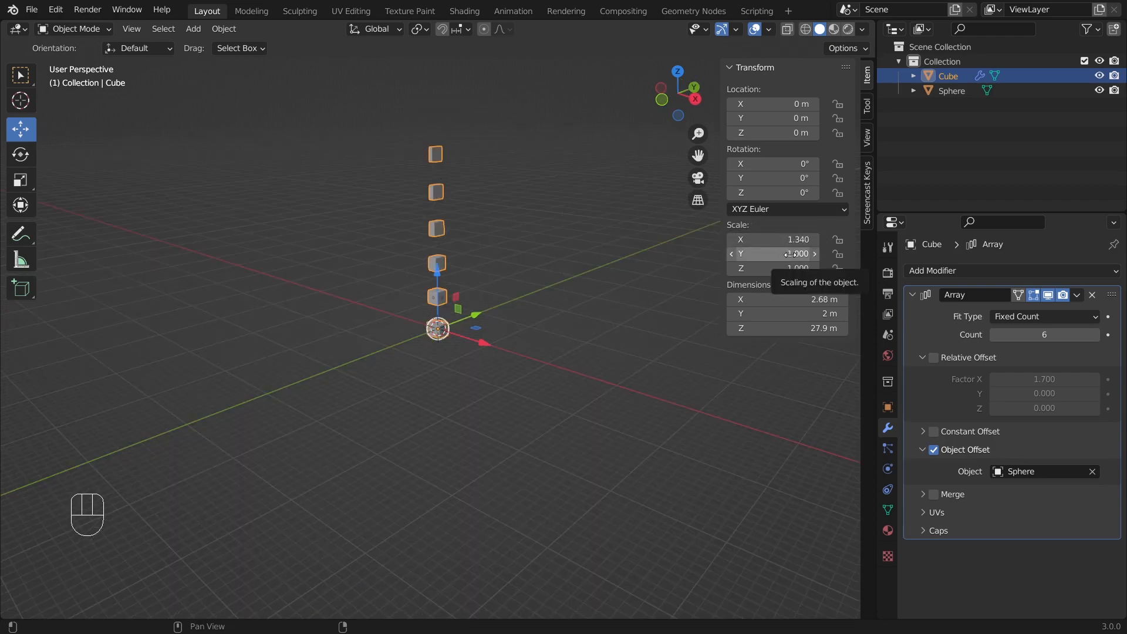
drag(790, 254, 817, 255)
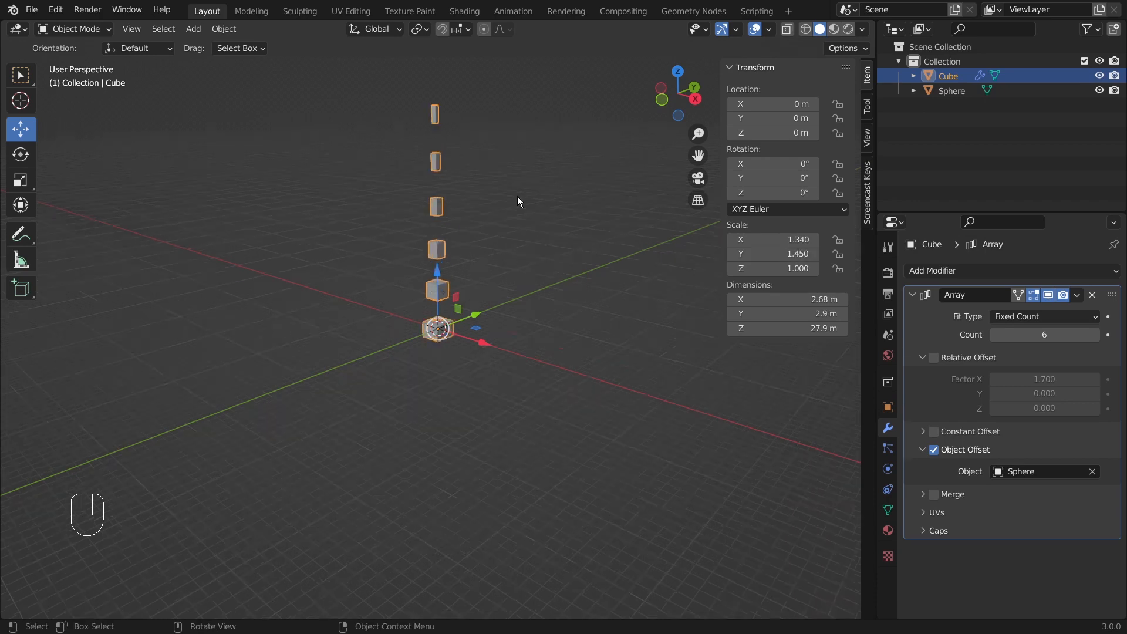
click(521, 154)
middle_drag(522, 160, 435, 83)
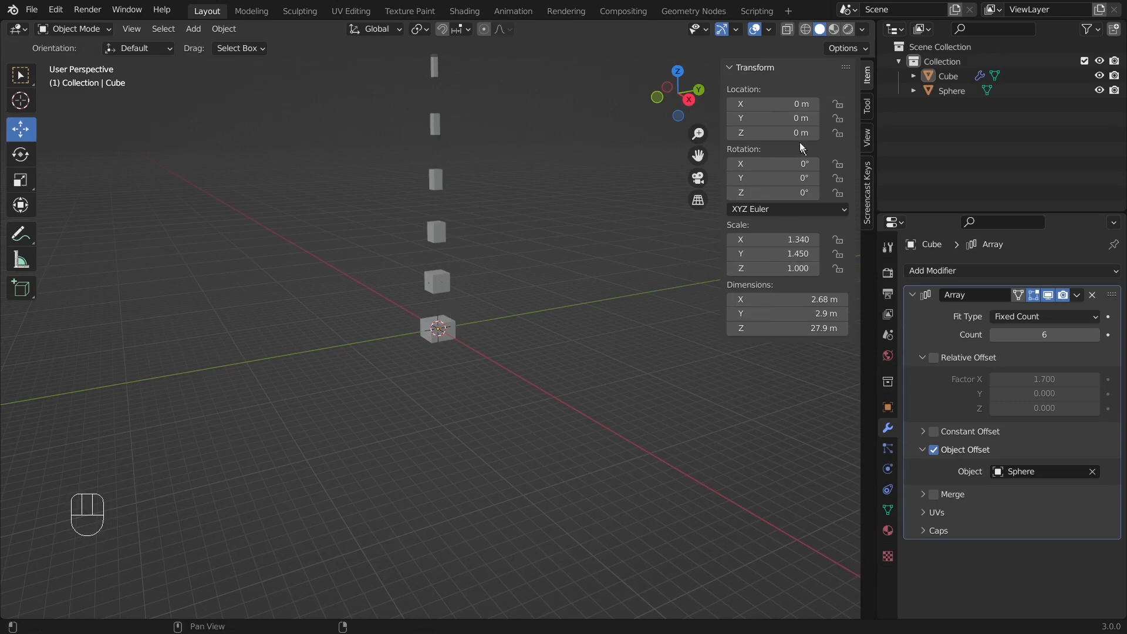
drag(774, 268, 817, 268)
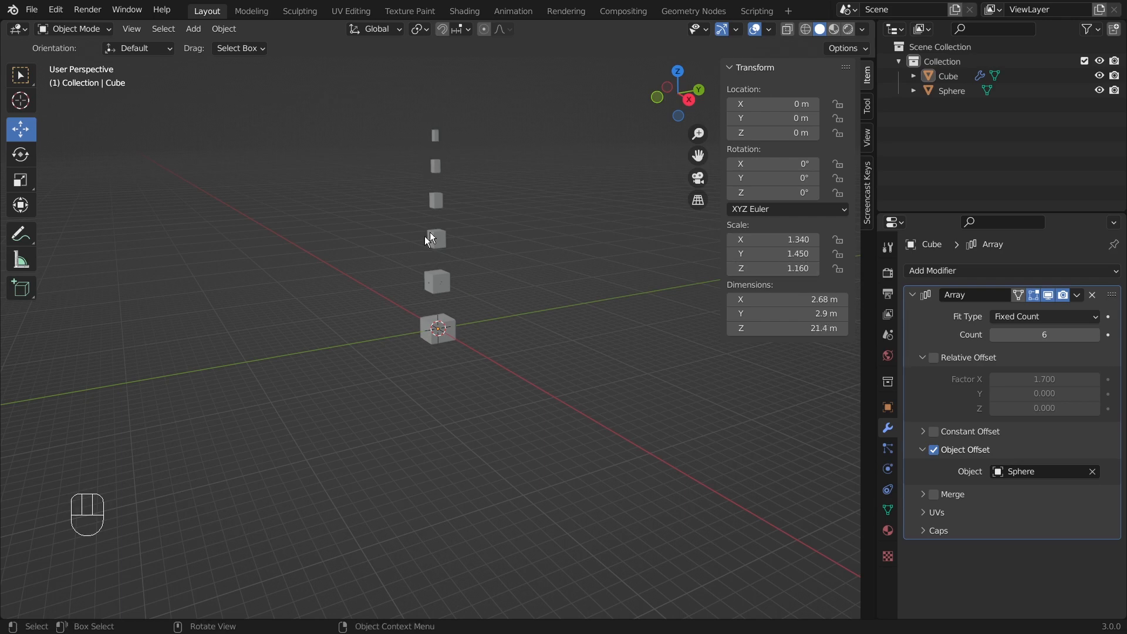
scroll(435, 235, up, 6)
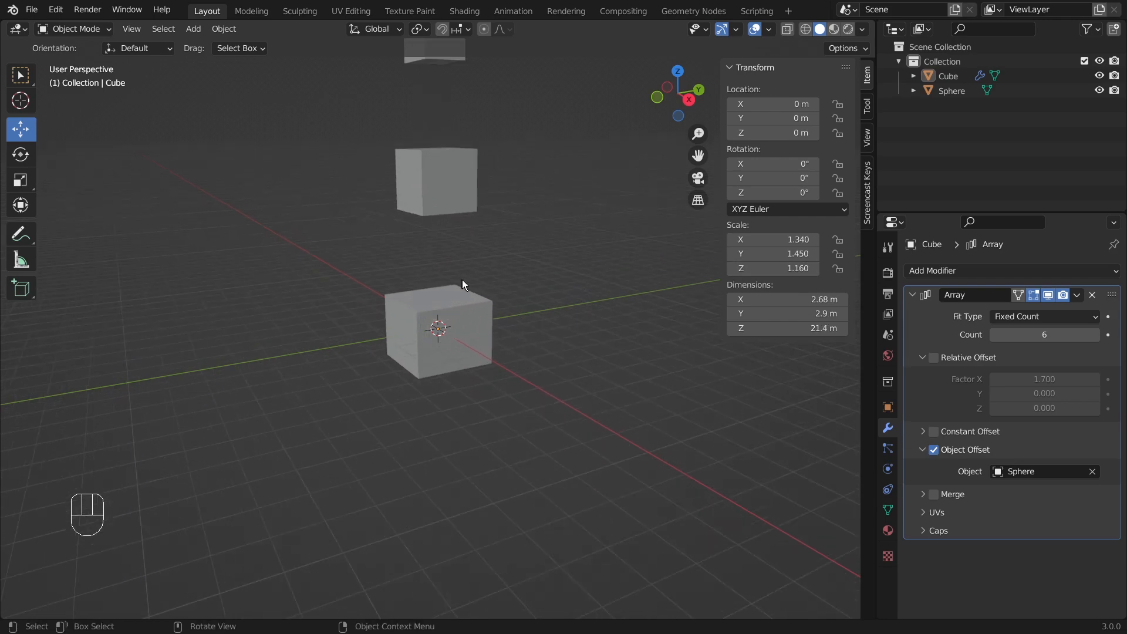
Lower the sphere along Z to about 1.79 m so the shrinking cubes stack into a stepped tower
click(963, 91)
scroll(530, 122, down, 2)
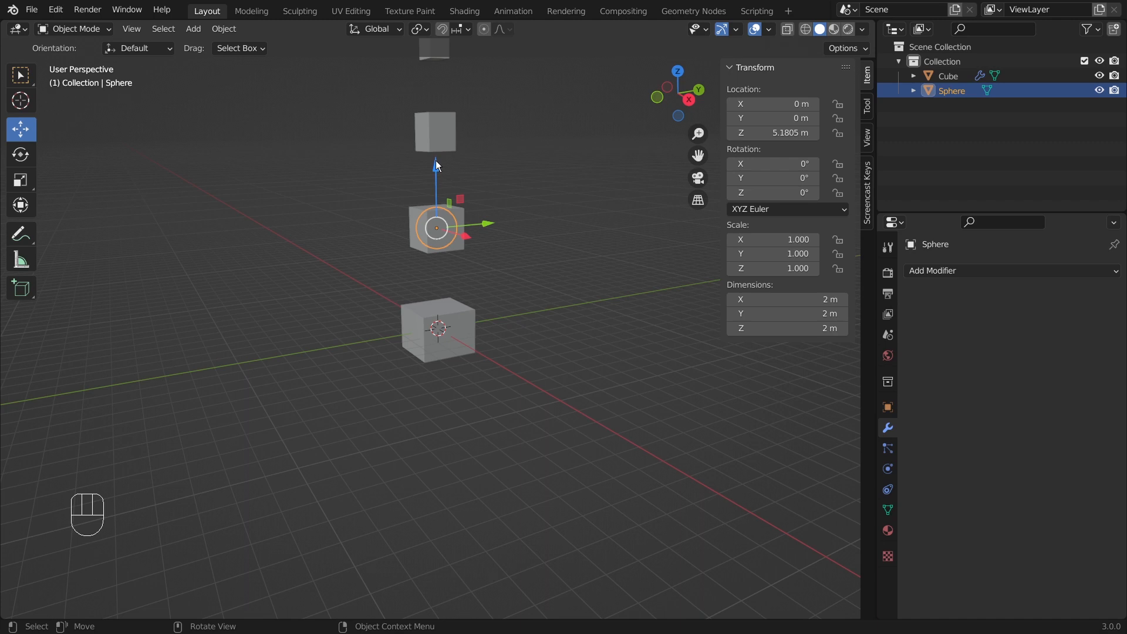
drag(437, 166, 440, 232)
middle_drag(521, 262, 435, 276)
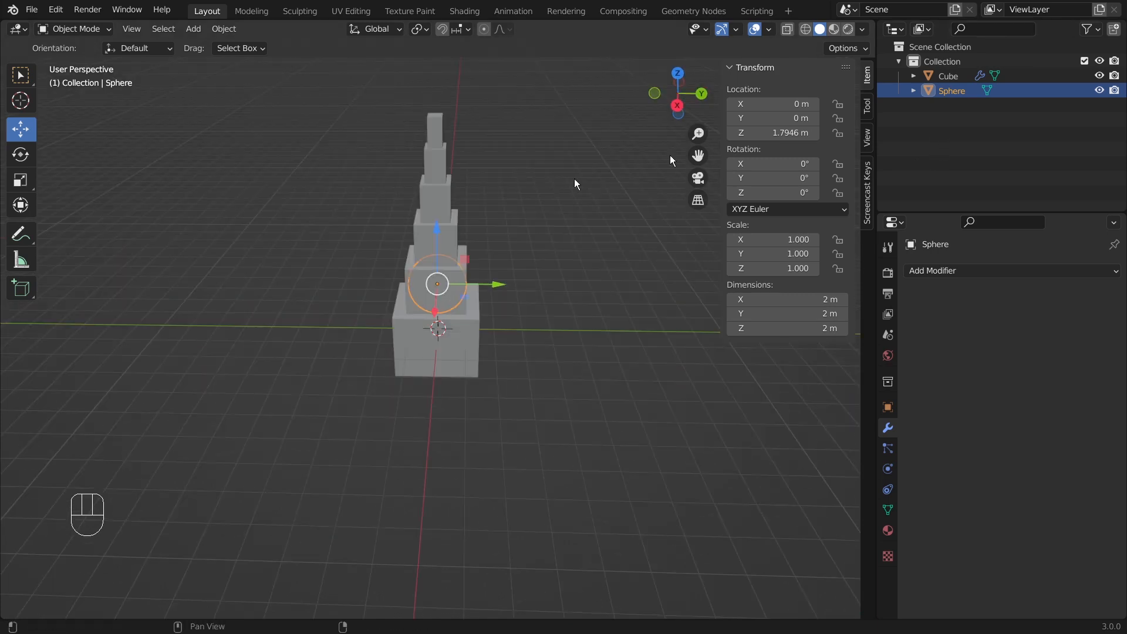
middle_drag(488, 239, 516, 229)
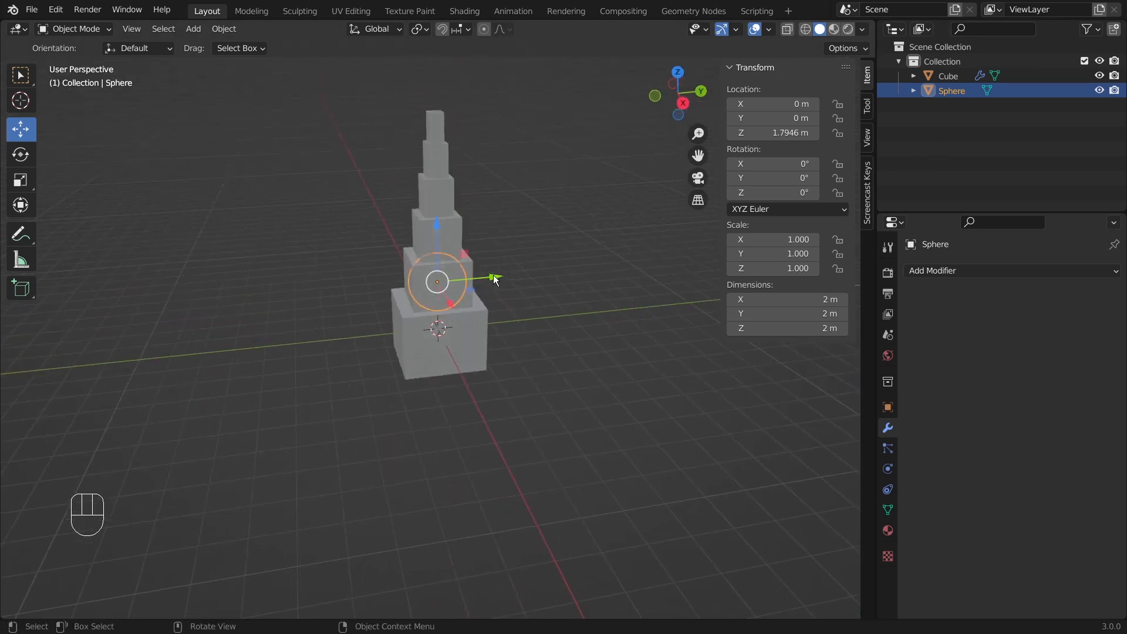
Try shifting the sphere to about -0.10 m on the Y axis, undo the move and reselect the sphere
mouse_move(495, 279)
mouse_down()
mouse_move(632, 269)
mouse_move(193, 325)
mouse_move(506, 273)
mouse_move(494, 288)
mouse_up()
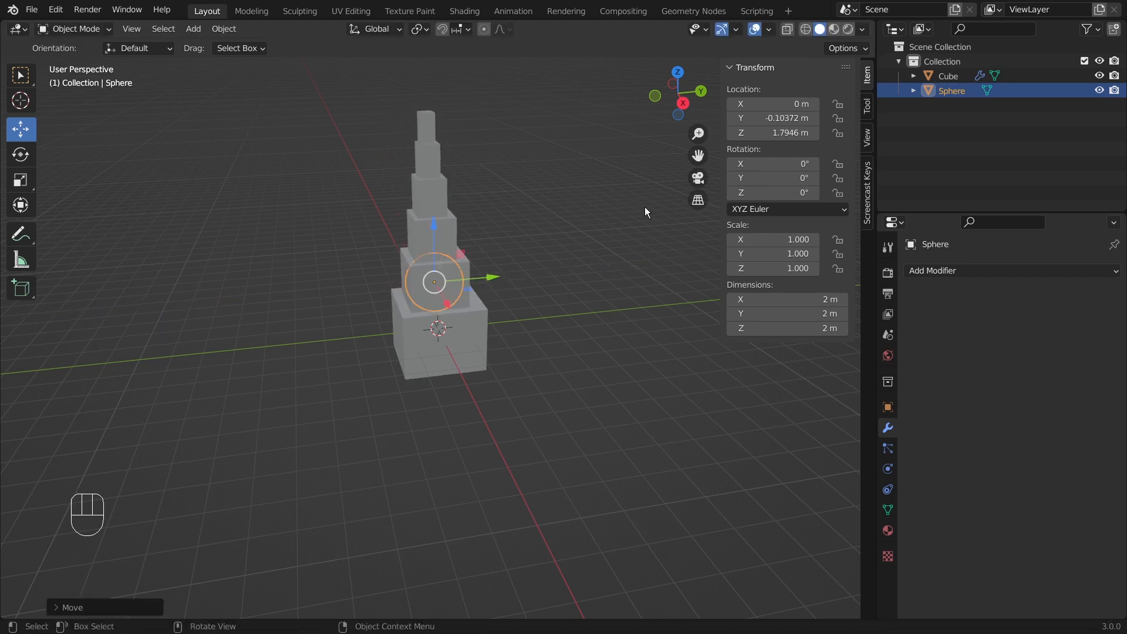
key(ctrl+z)
key(ctrl+z)
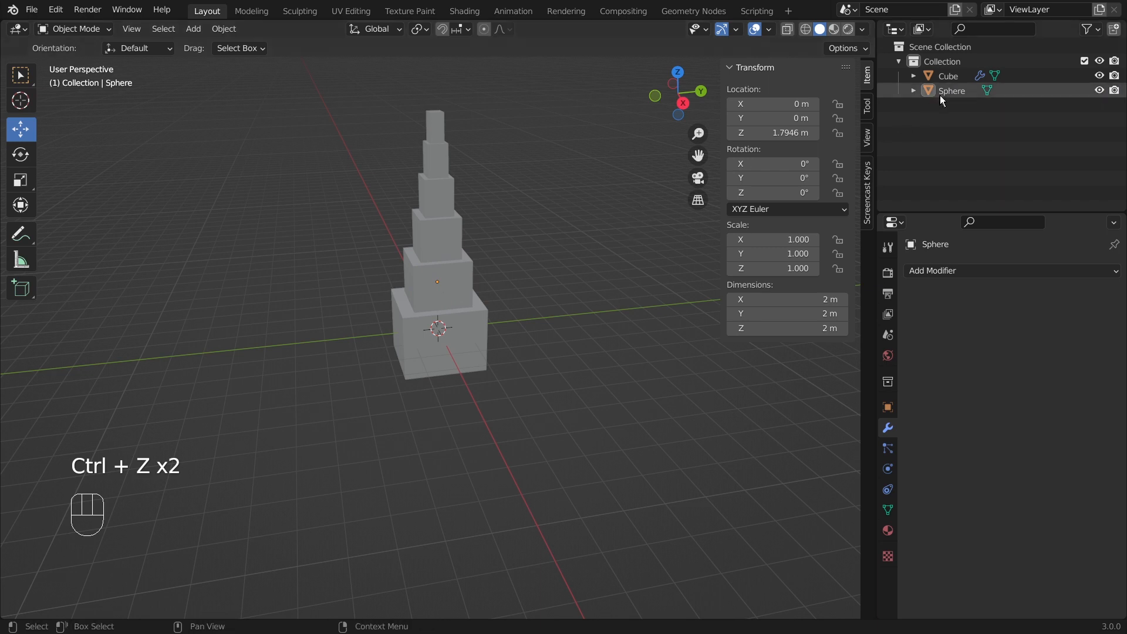
click(954, 90)
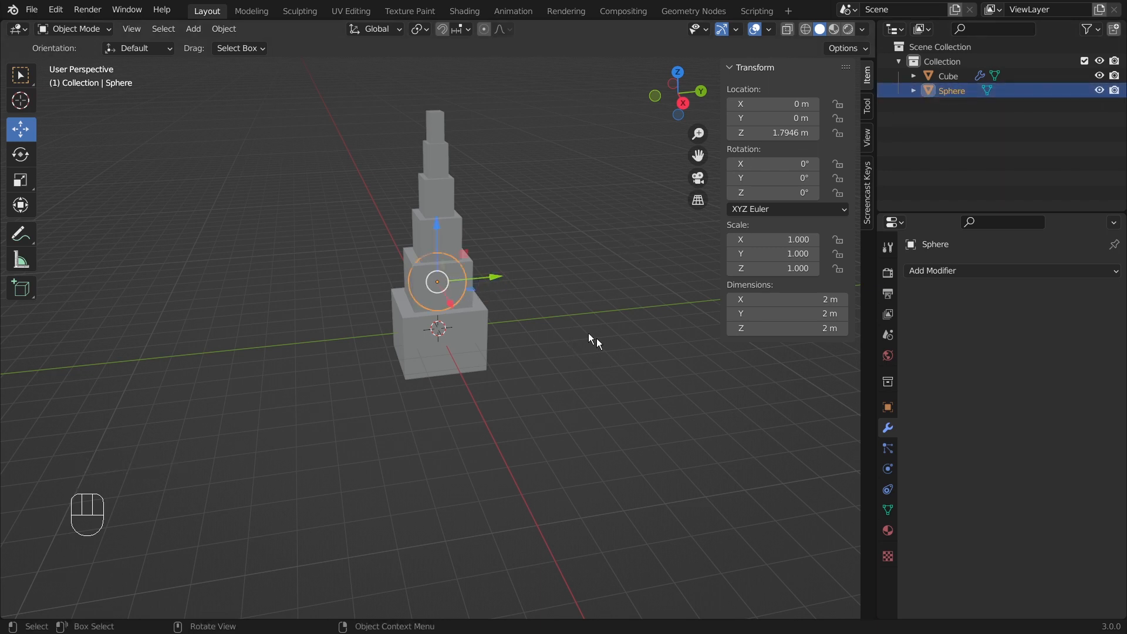
Select both the cube tower and the sphere and delete them from the scene
scroll(344, 340, down, 3)
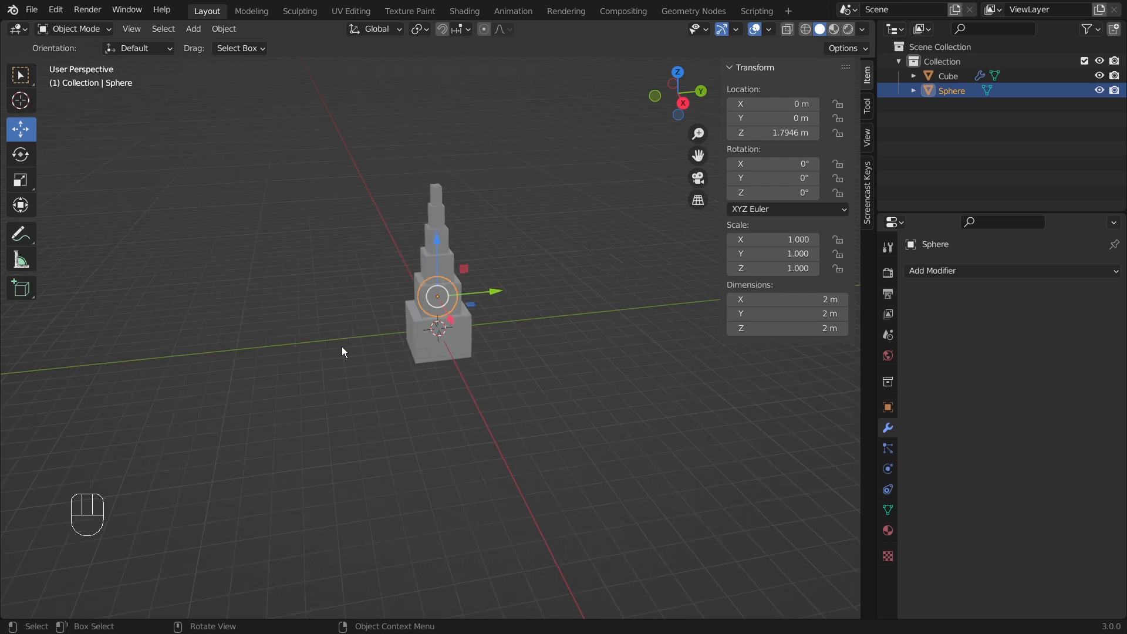
middle_drag(530, 296, 323, 176)
click(322, 176)
drag(333, 139, 570, 405)
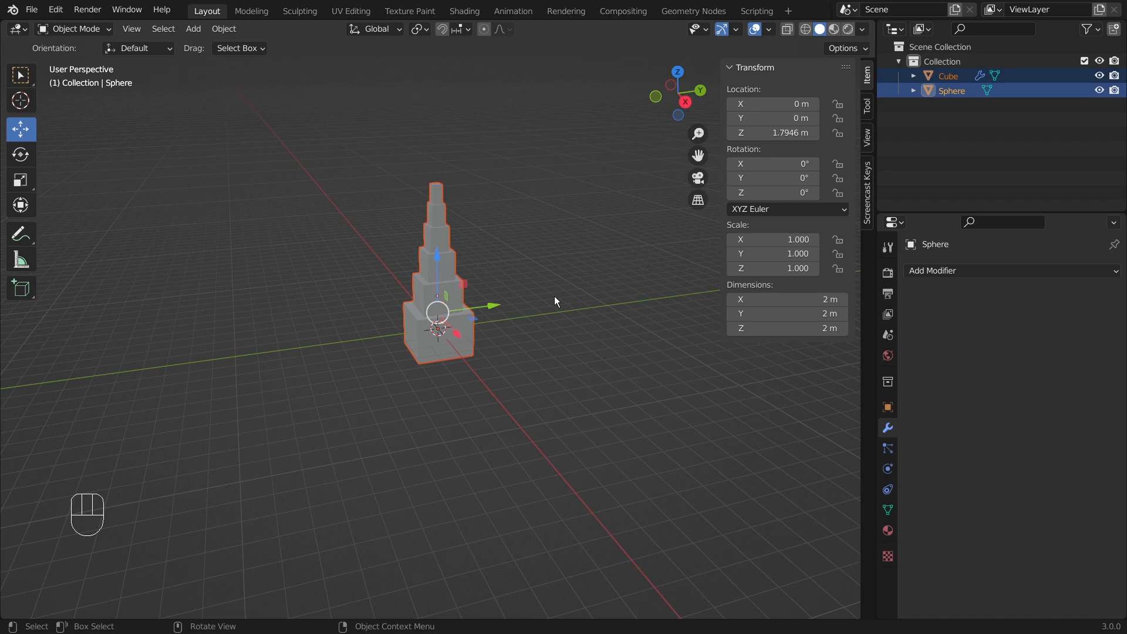
key(Delete)
Add a new cube mesh at the origin and hide the 3D view's sidebar
key(shift+a)
mouse_move(337, 252)
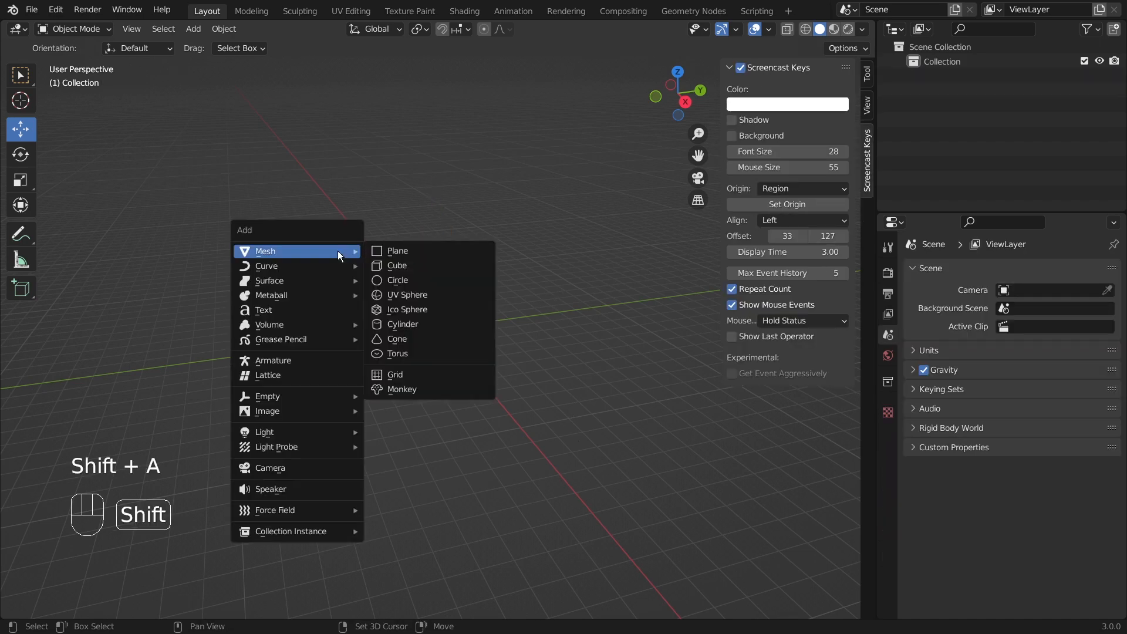
click(393, 264)
key(n)
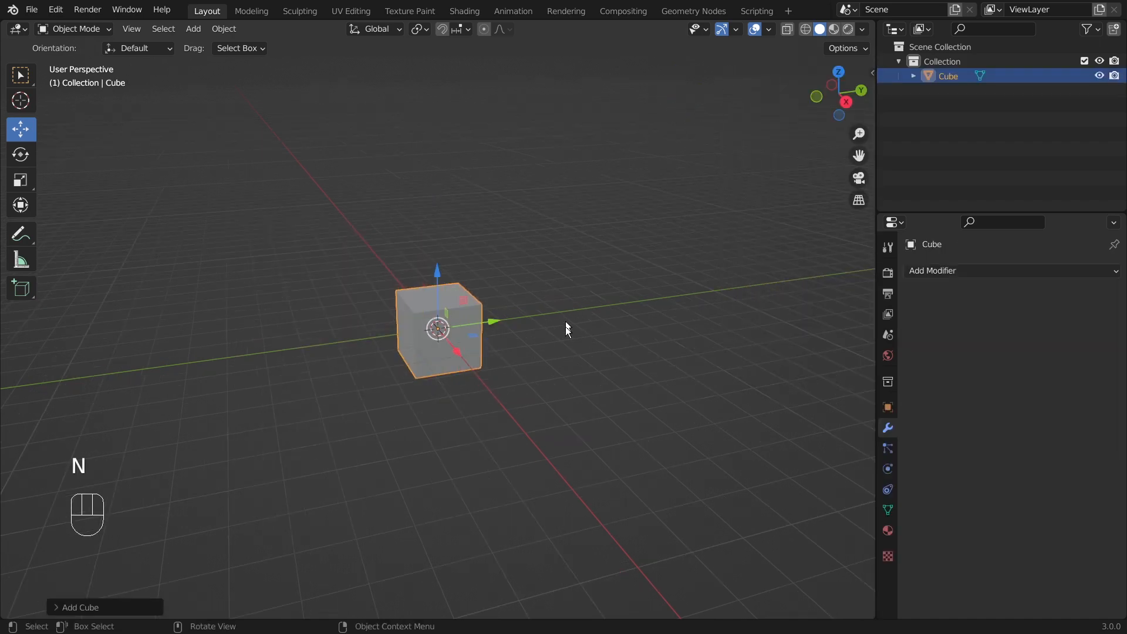
Add a UV sphere at the origin and move the cube away from it along the positive Y axis
mouse_move(519, 327)
middle_down()
mouse_move(516, 317)
mouse_move(538, 317)
middle_up()
key(shift+a)
mouse_move(537, 312)
click(611, 354)
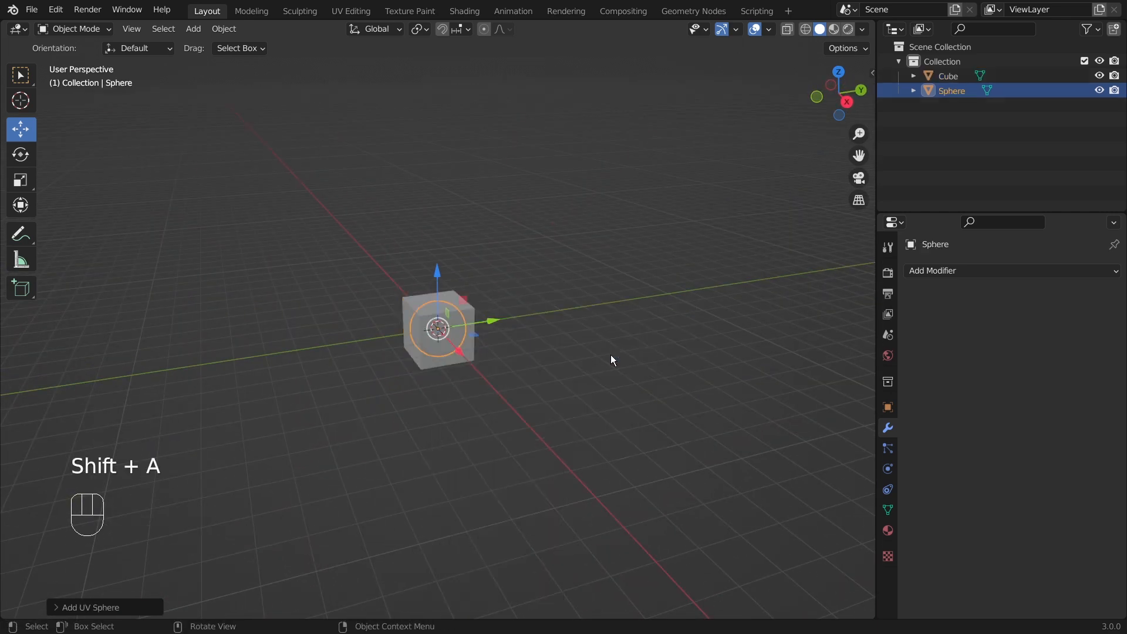
key(ctrl+z)
drag(493, 321, 613, 298)
Add an Array modifier to the cube and set its count to 5
click(988, 270)
click(808, 311)
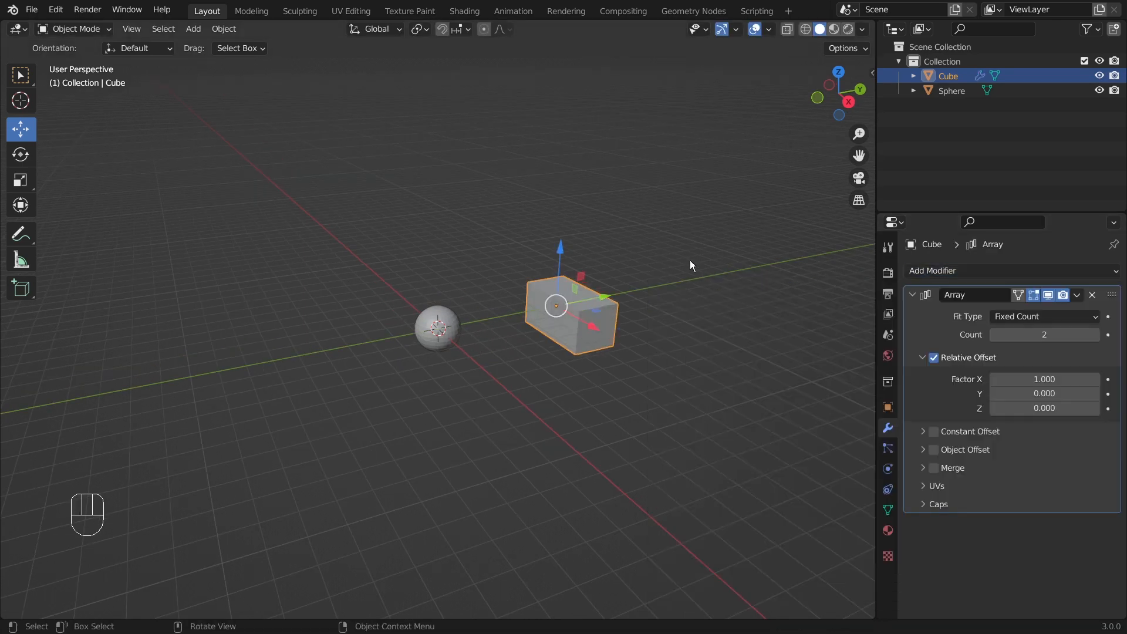
middle_drag(689, 260, 512, 256)
click(1095, 335)
click(1096, 335)
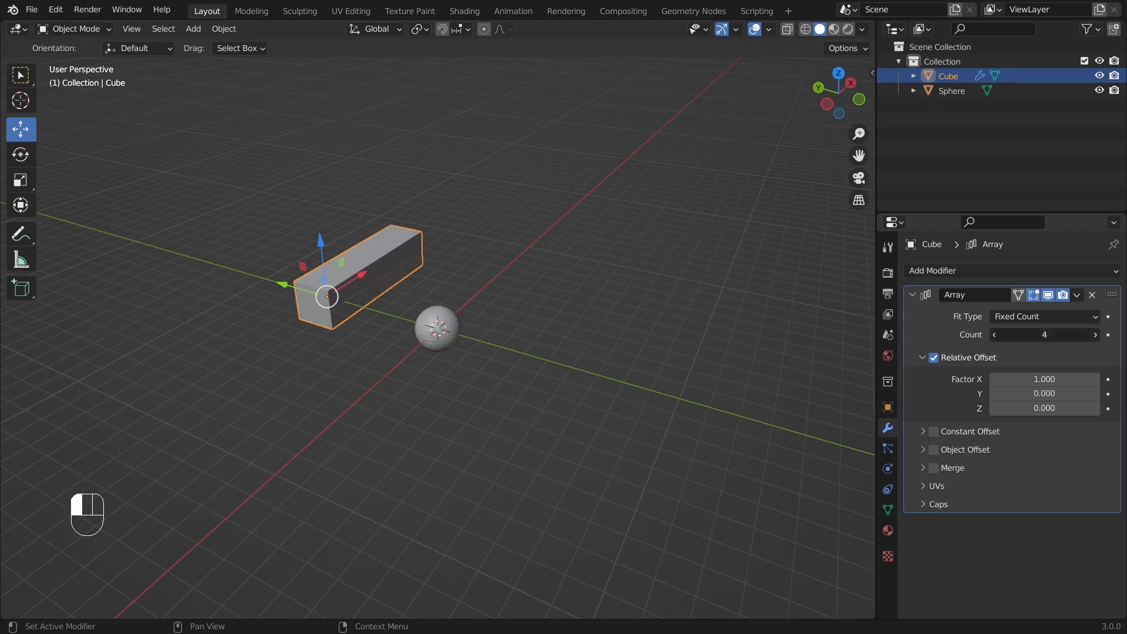
click(1095, 334)
middle_drag(582, 227, 611, 214)
scroll(611, 214, up, 3)
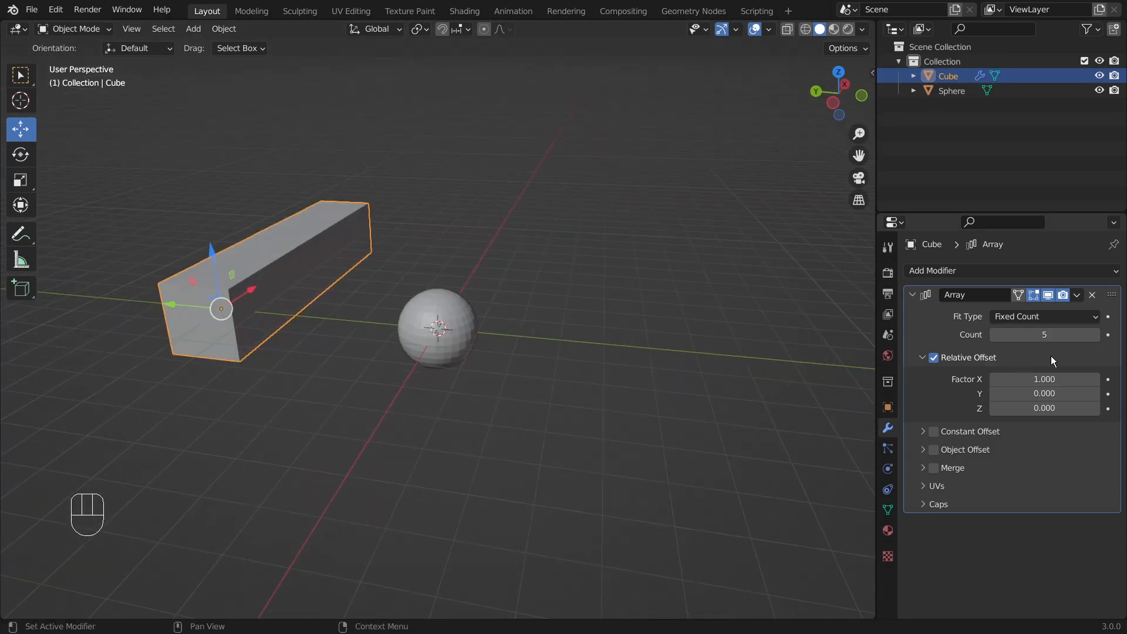
Disable the array's Relative Offset and enable Object Offset with Sphere as the target object
key(super)
click(934, 358)
click(923, 357)
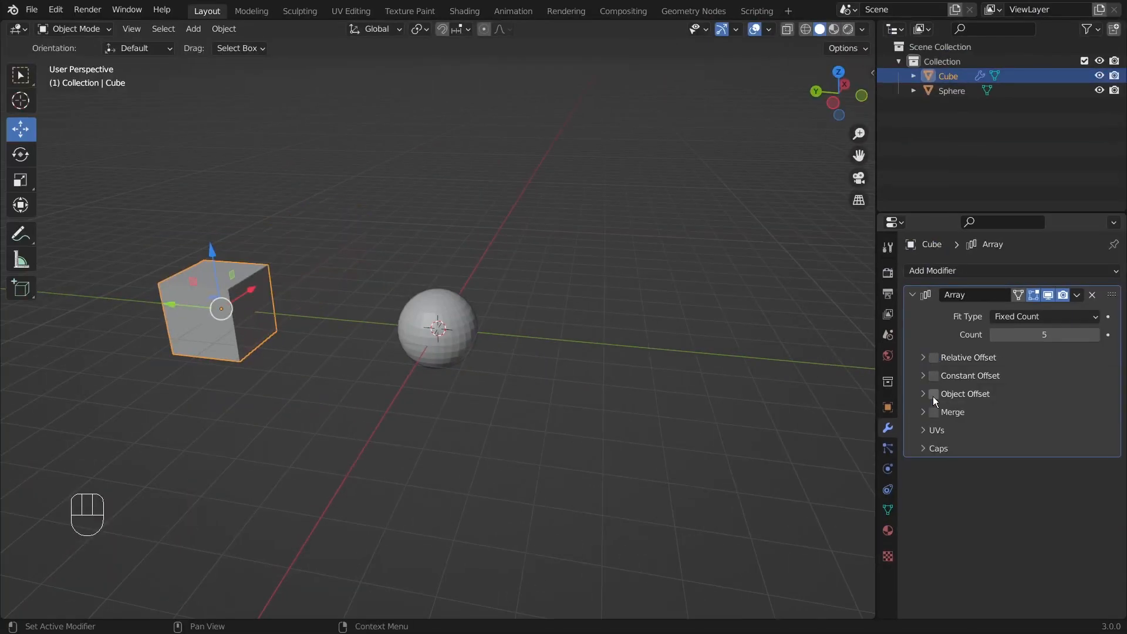
click(924, 393)
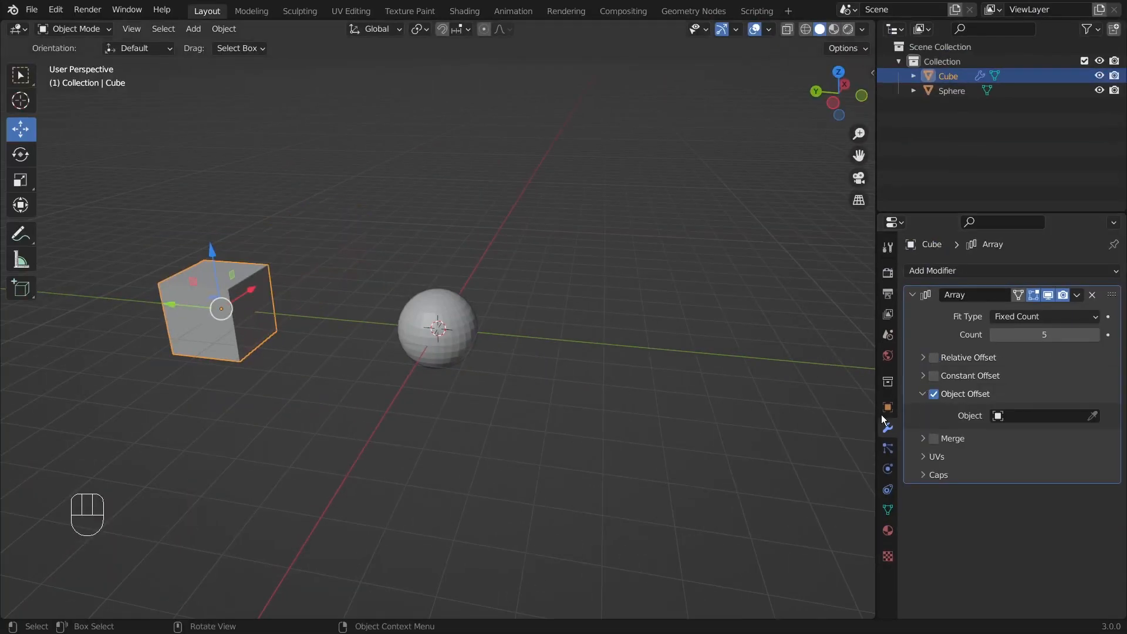
click(1051, 415)
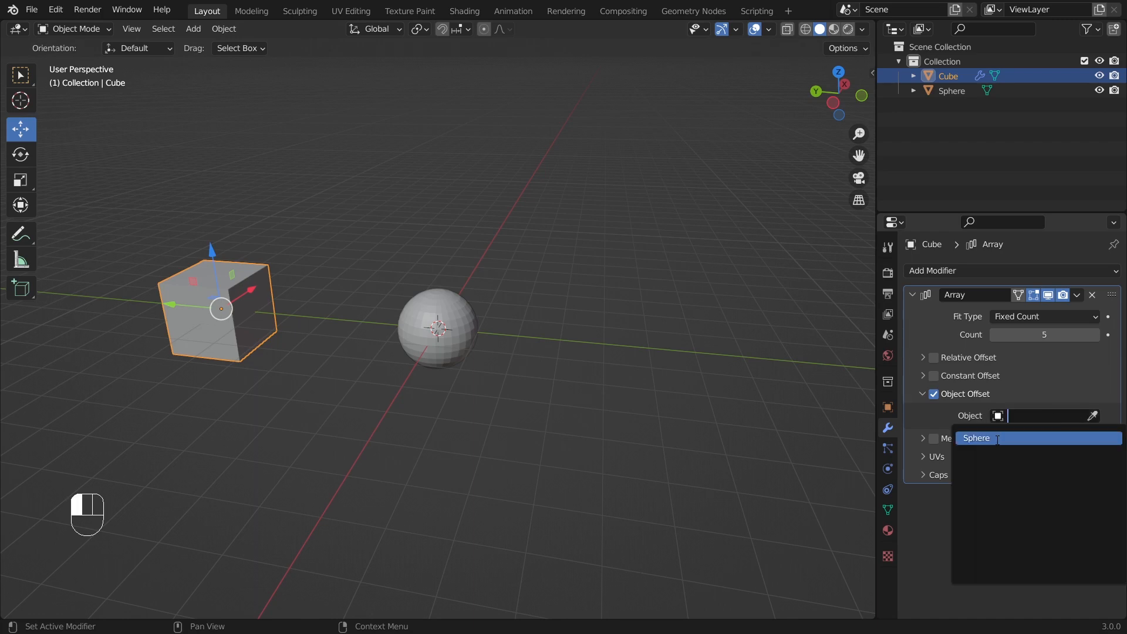
click(997, 440)
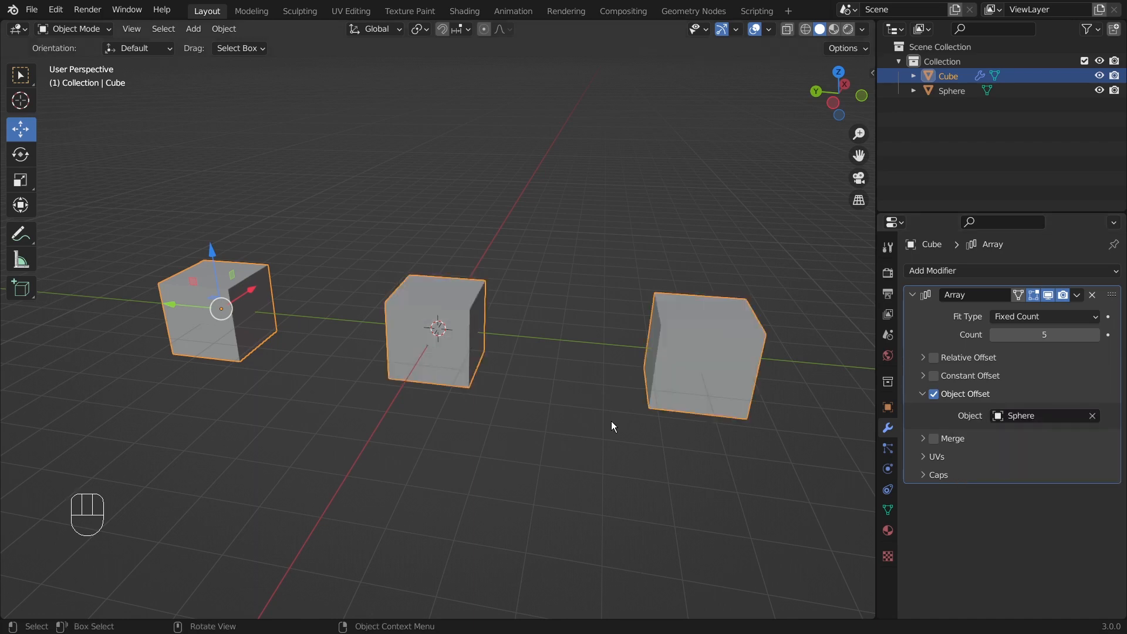
Examine the spacing and direction of the cube copies relative to the original cube and the sphere's position
scroll(611, 422, down, 5)
middle_drag(518, 413, 575, 351)
scroll(441, 350, up, 3)
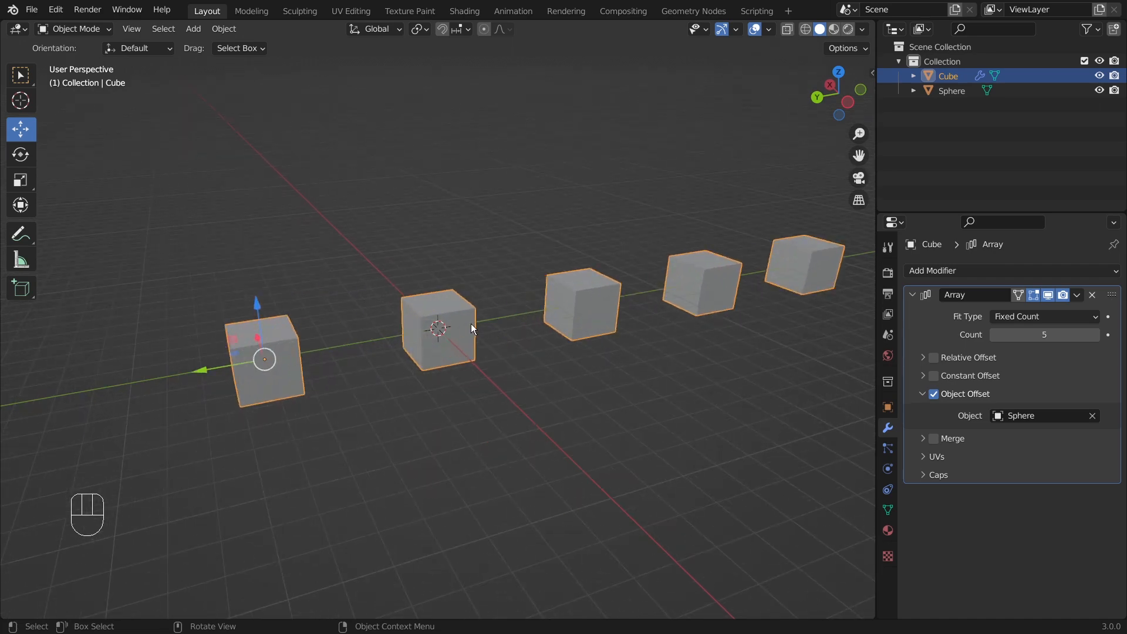
middle_drag(473, 329, 543, 350)
scroll(542, 345, up, 2)
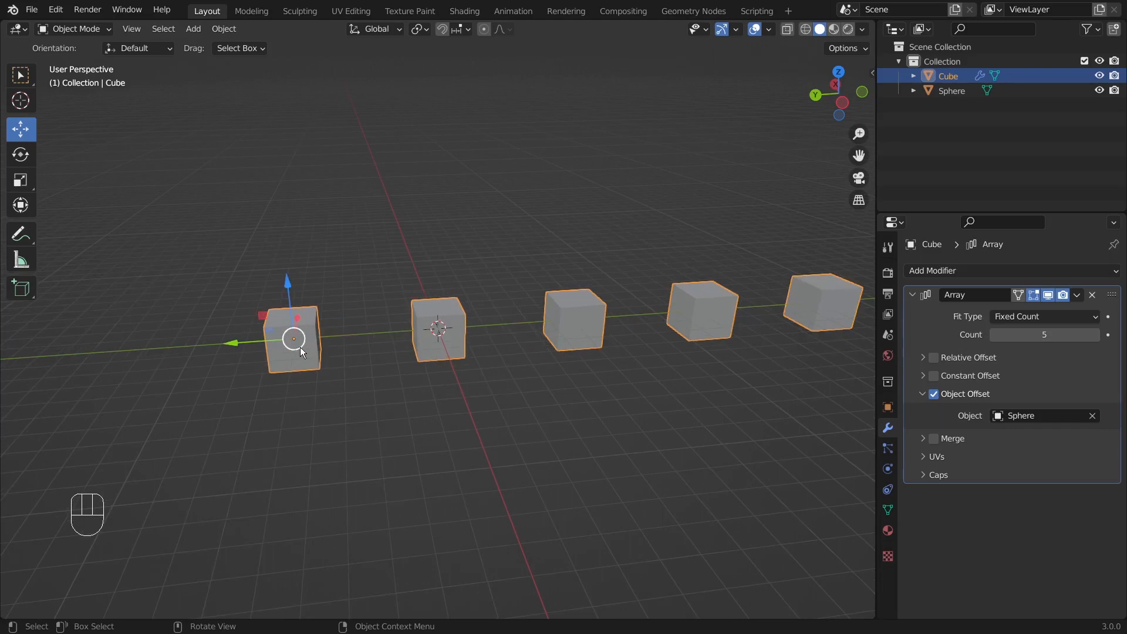
middle_drag(300, 347, 442, 215)
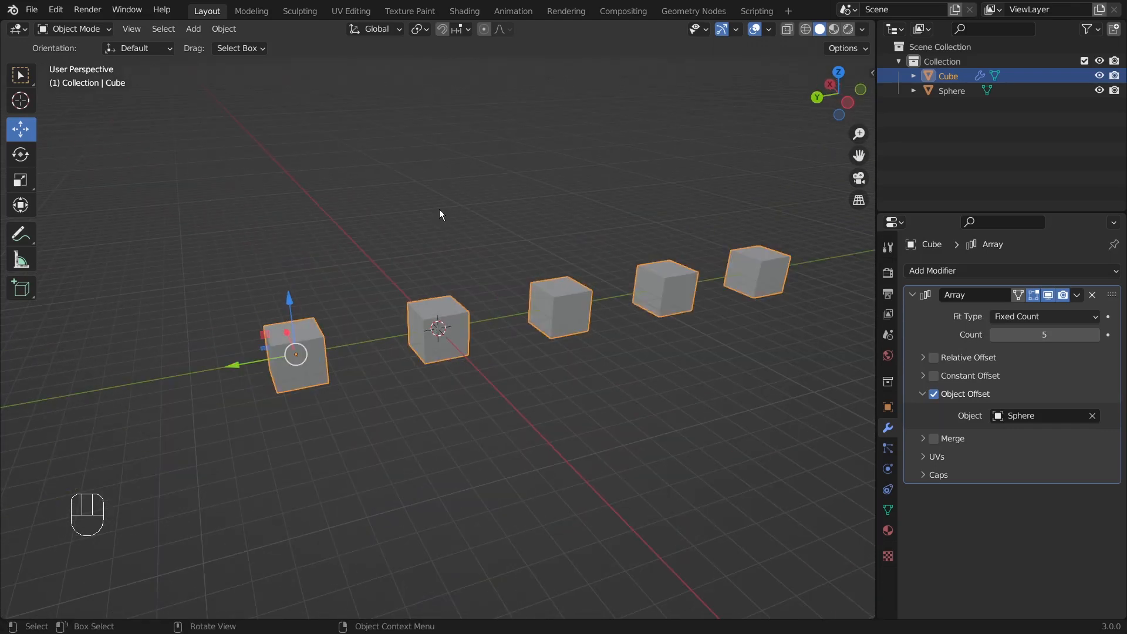
key(ctrl)
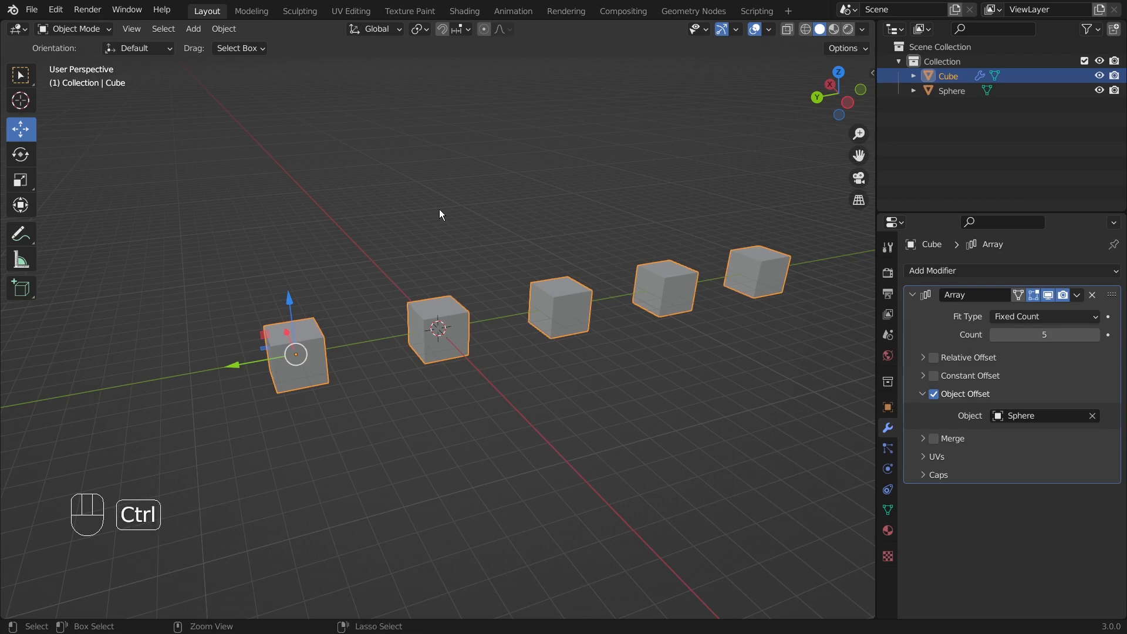
Apply all transforms to the arrayed cube
key(ctrl+a)
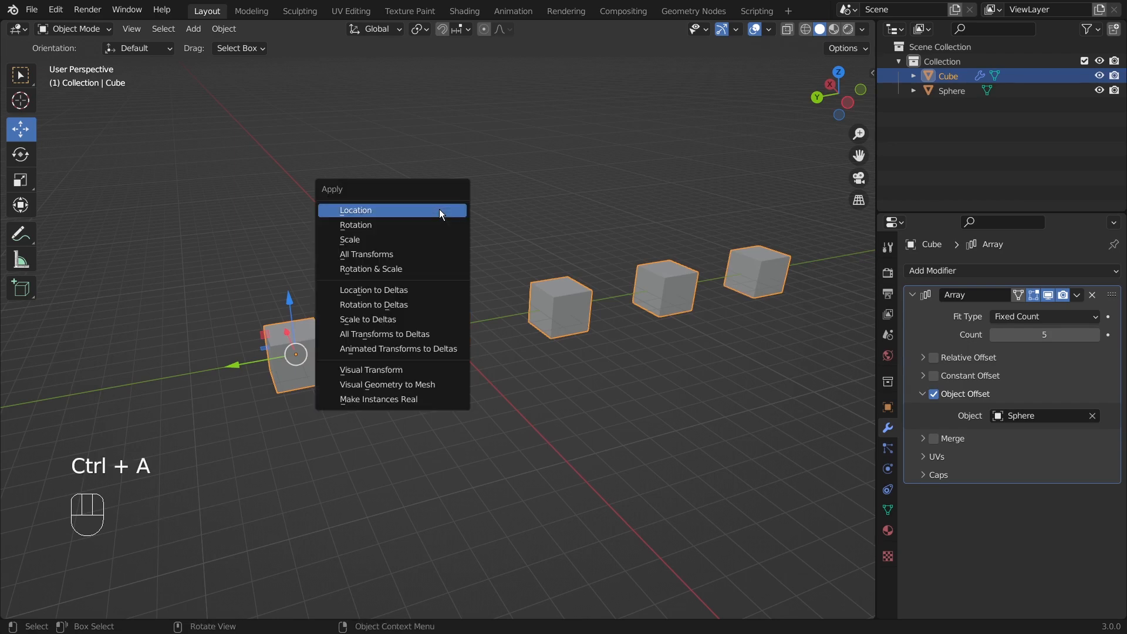
click(411, 256)
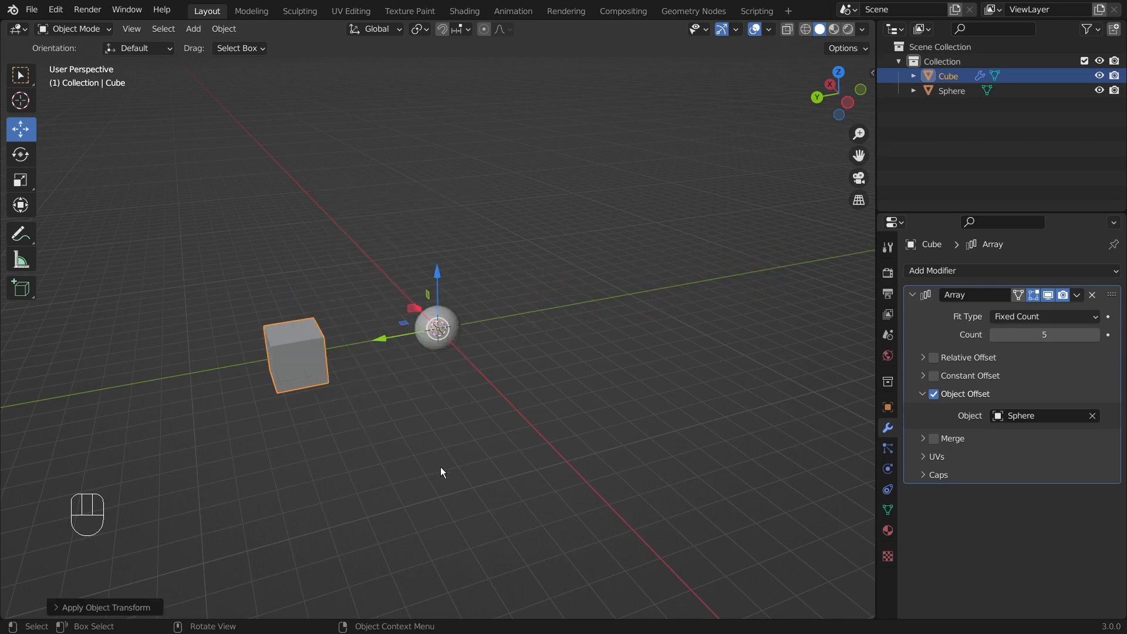
middle_drag(566, 400, 577, 363)
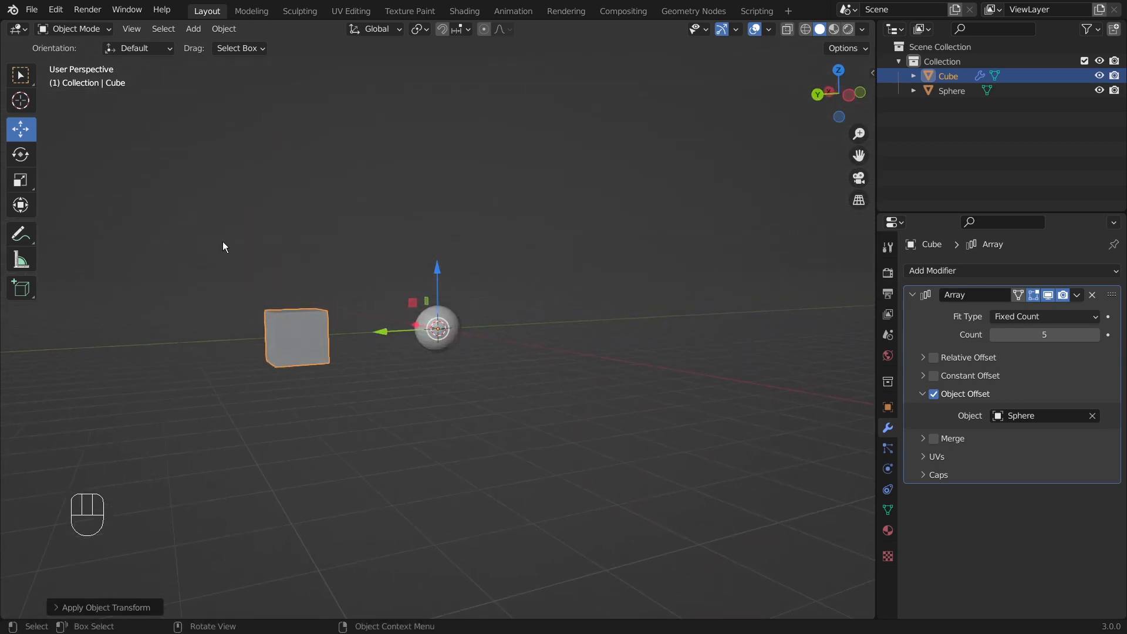
Examine the cube's position relative to the sphere, the location of its origin, and its location, rotation and scale values
drag(246, 253, 333, 420)
scroll(469, 411, up, 3)
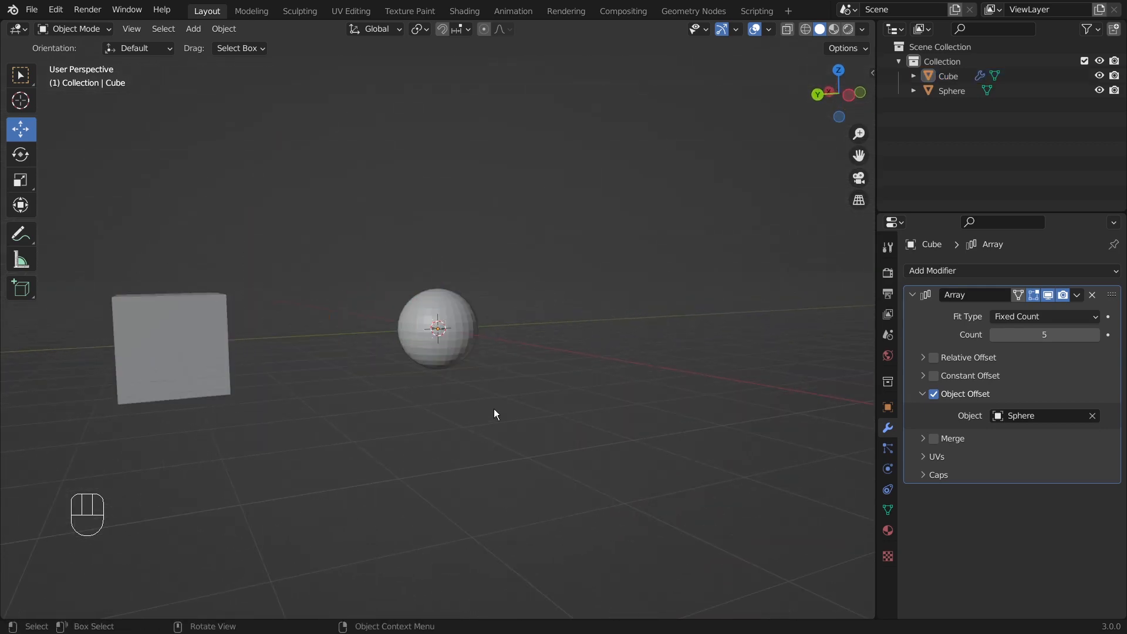
drag(378, 241, 504, 425)
scroll(519, 426, down, 4)
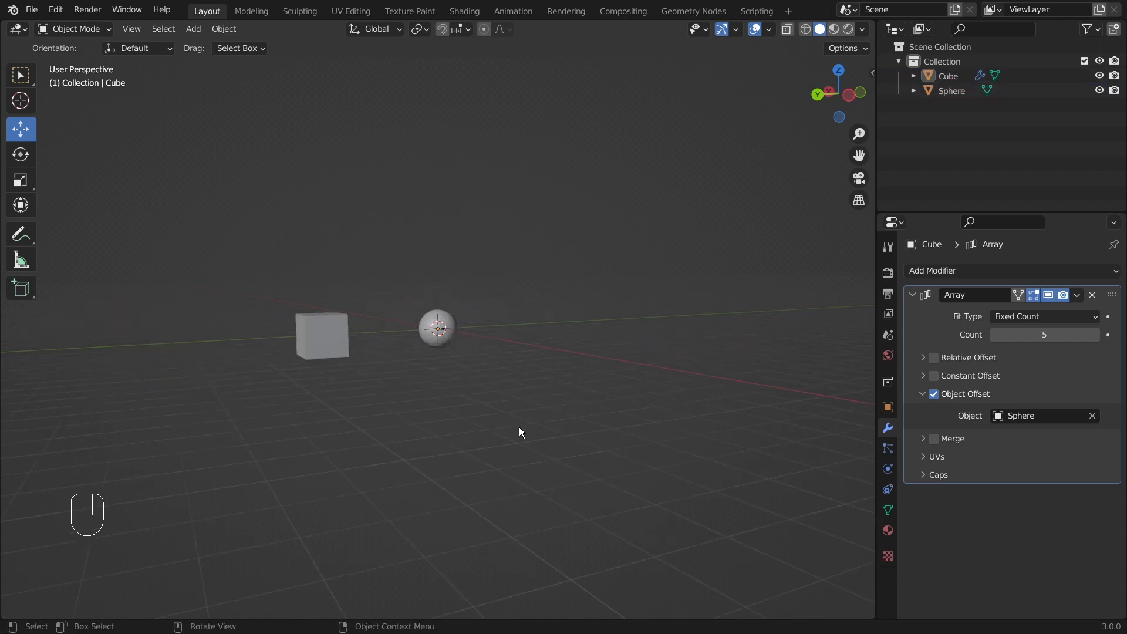
middle_drag(531, 344, 469, 362)
scroll(470, 361, up, 2)
drag(196, 274, 374, 409)
click(252, 254)
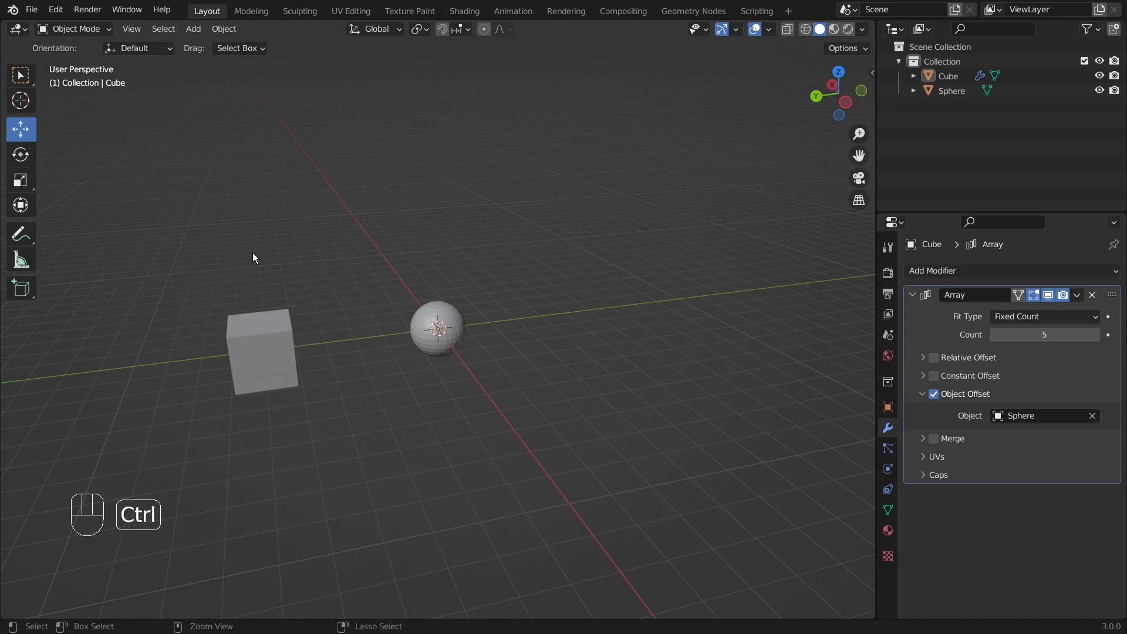
key(ctrl+a)
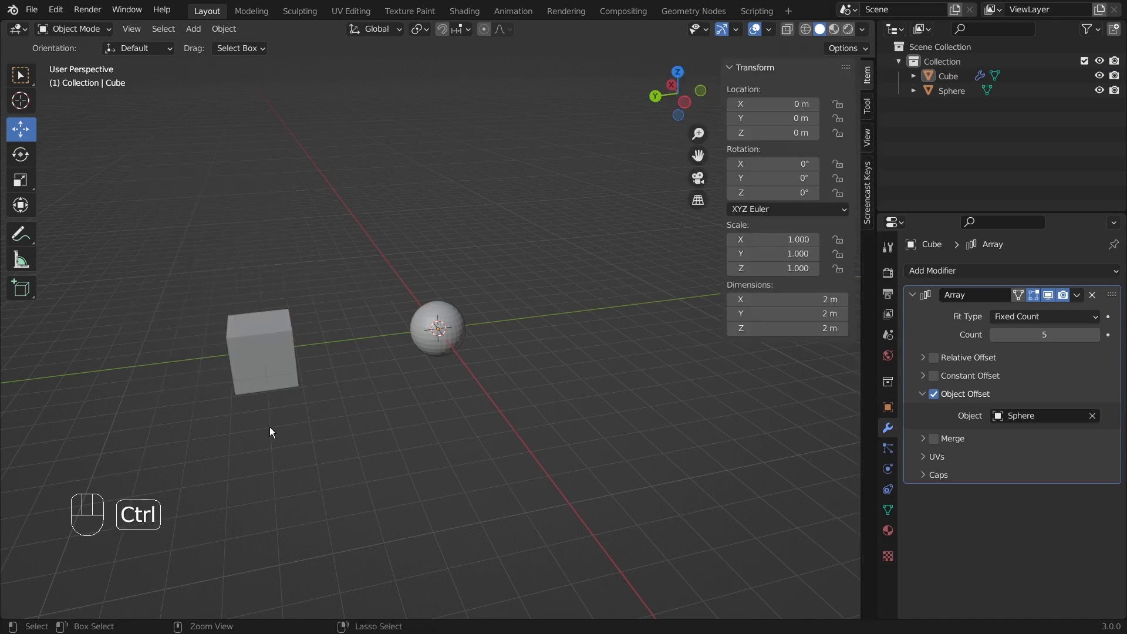
key(ctrl+a)
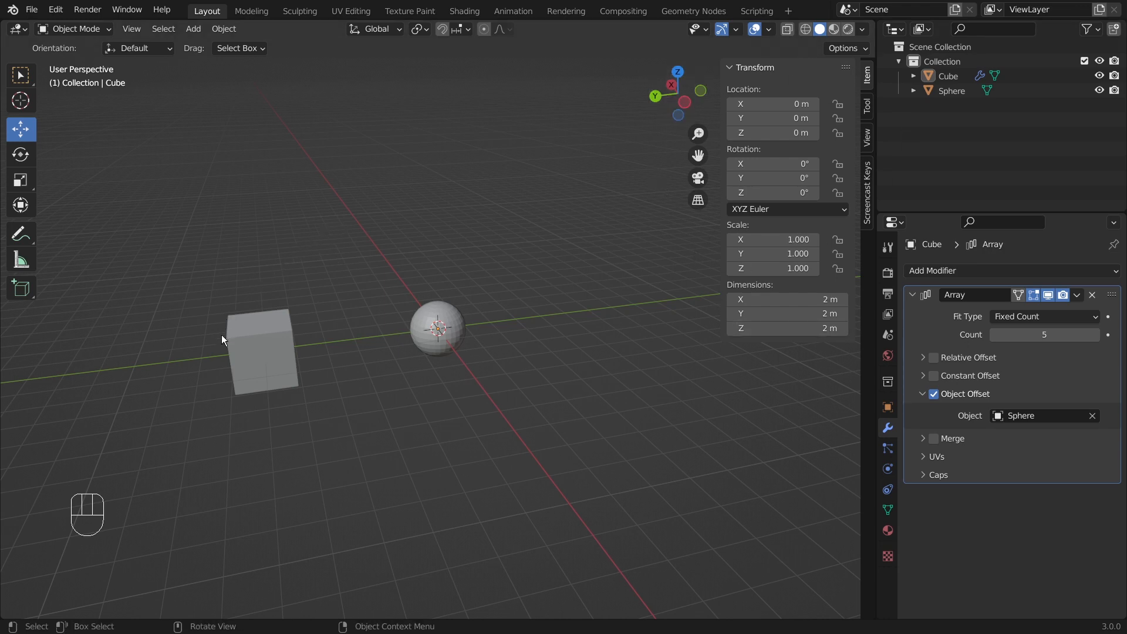
click(283, 350)
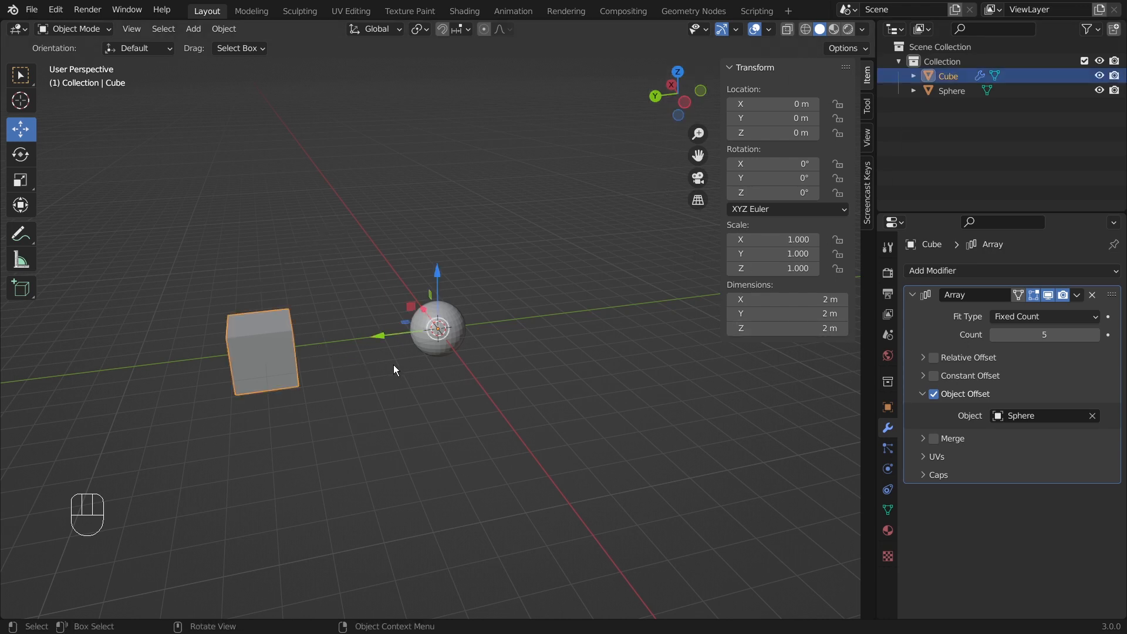
mouse_move(393, 365)
middle_down()
mouse_move(371, 359)
mouse_move(396, 351)
middle_up()
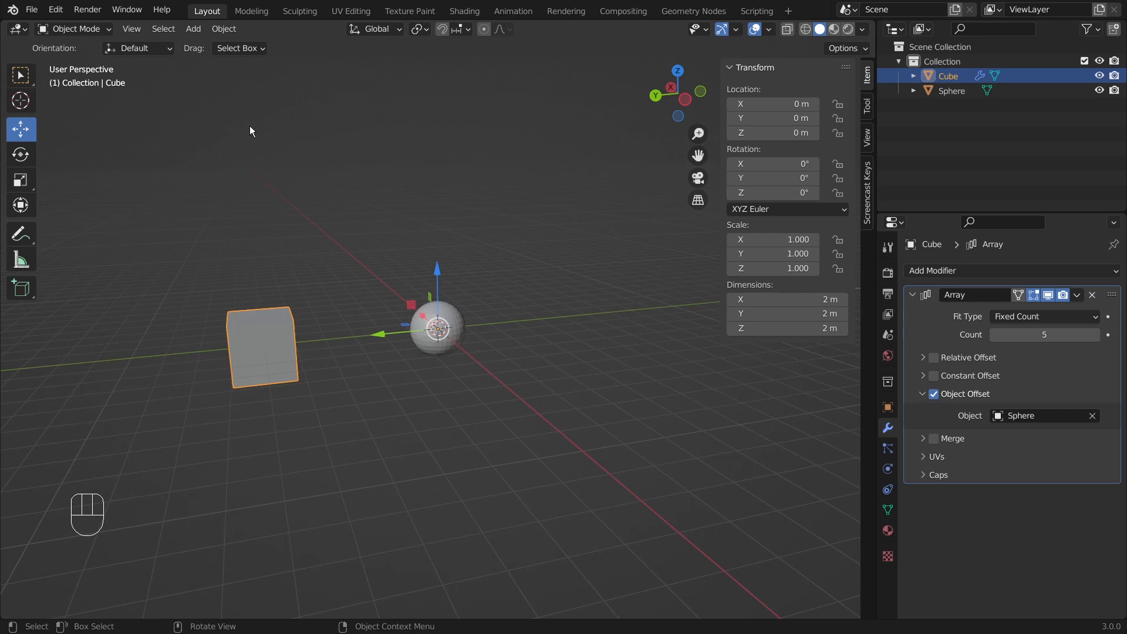
click(551, 336)
click(264, 343)
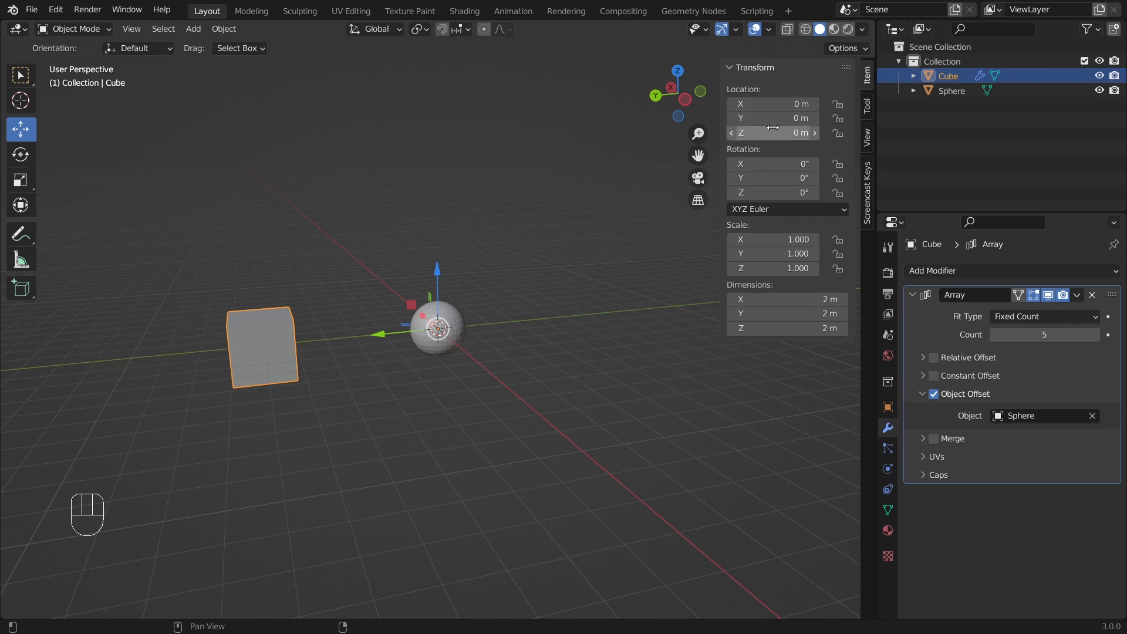
Raise the cube to 3.14 m on the Z axis and examine the direction of its array copies
drag(773, 127, 869, 127)
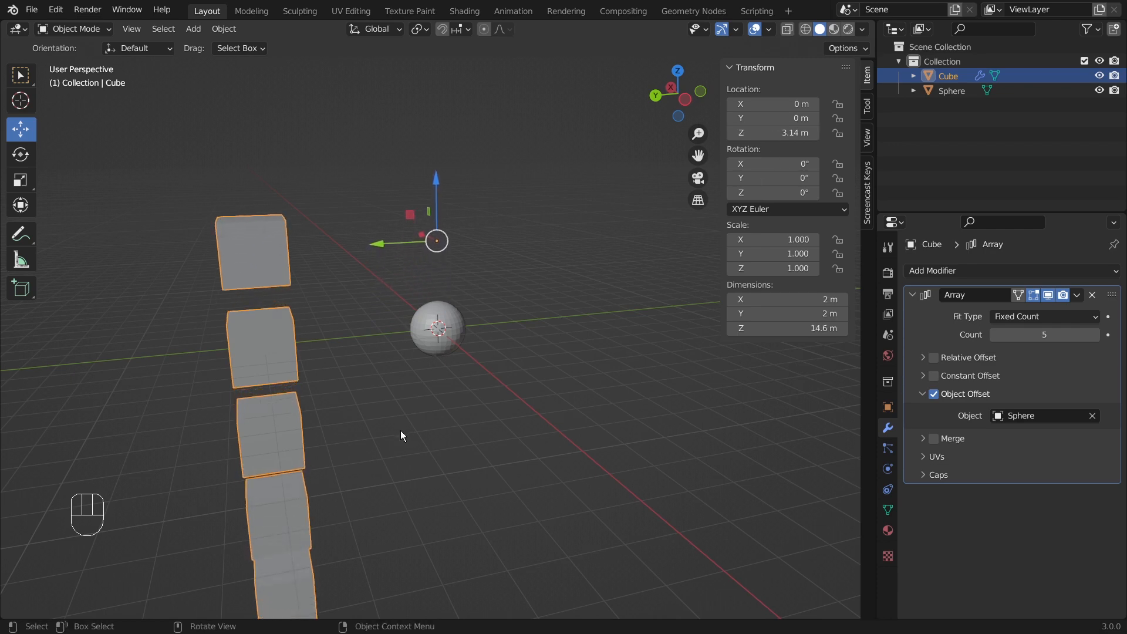
middle_drag(400, 435, 540, 443)
click(463, 315)
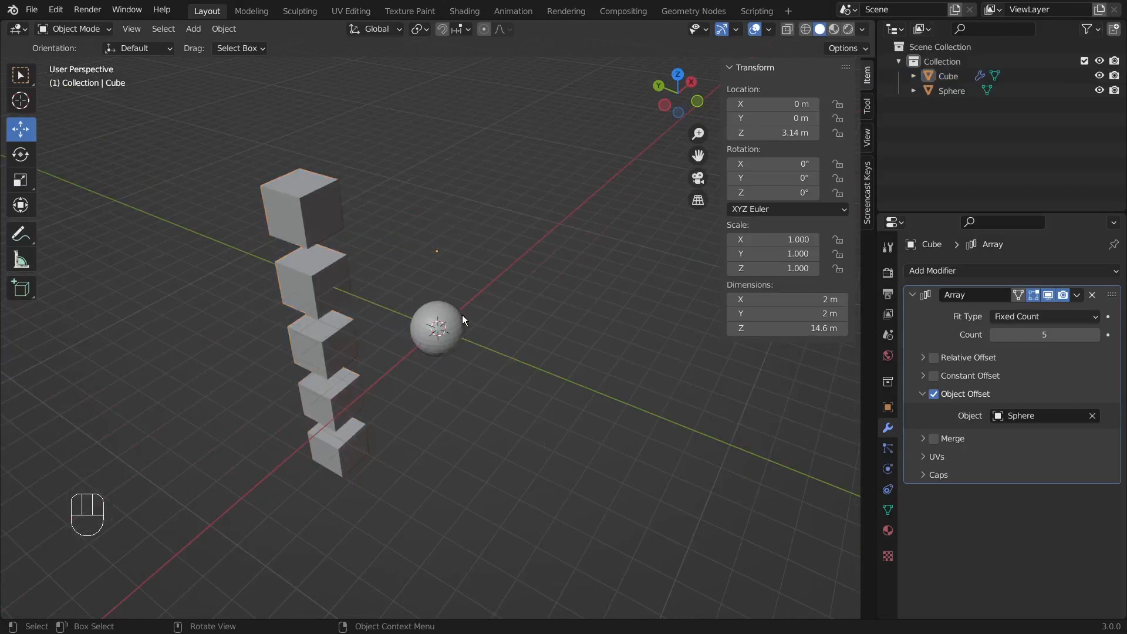
click(455, 320)
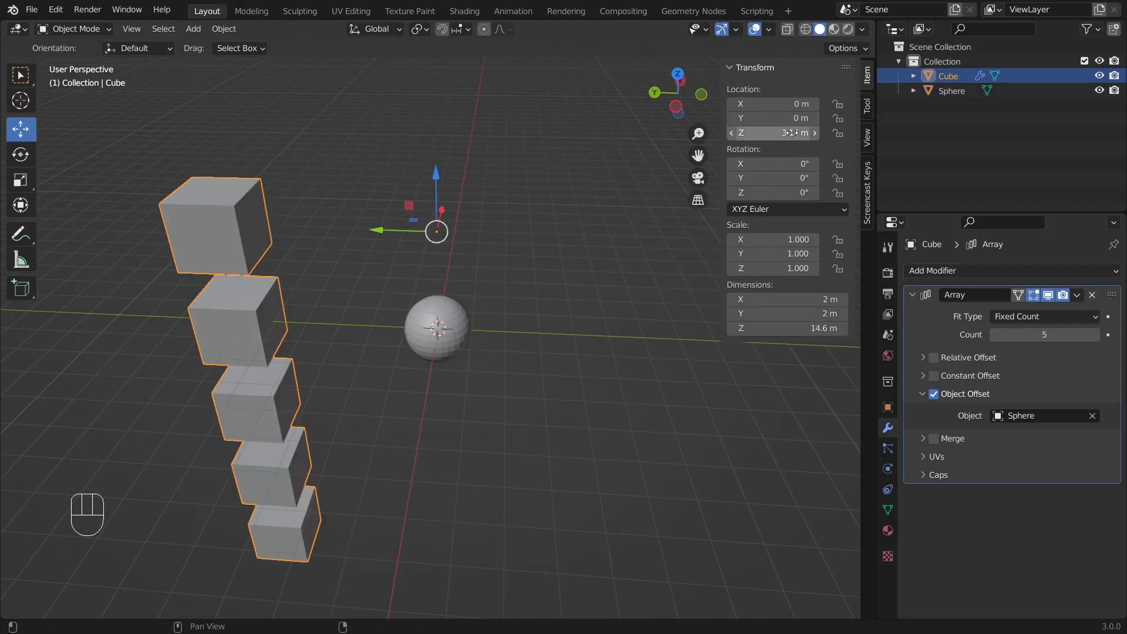
Set the cube's Z location to -3.14 m
click(750, 132)
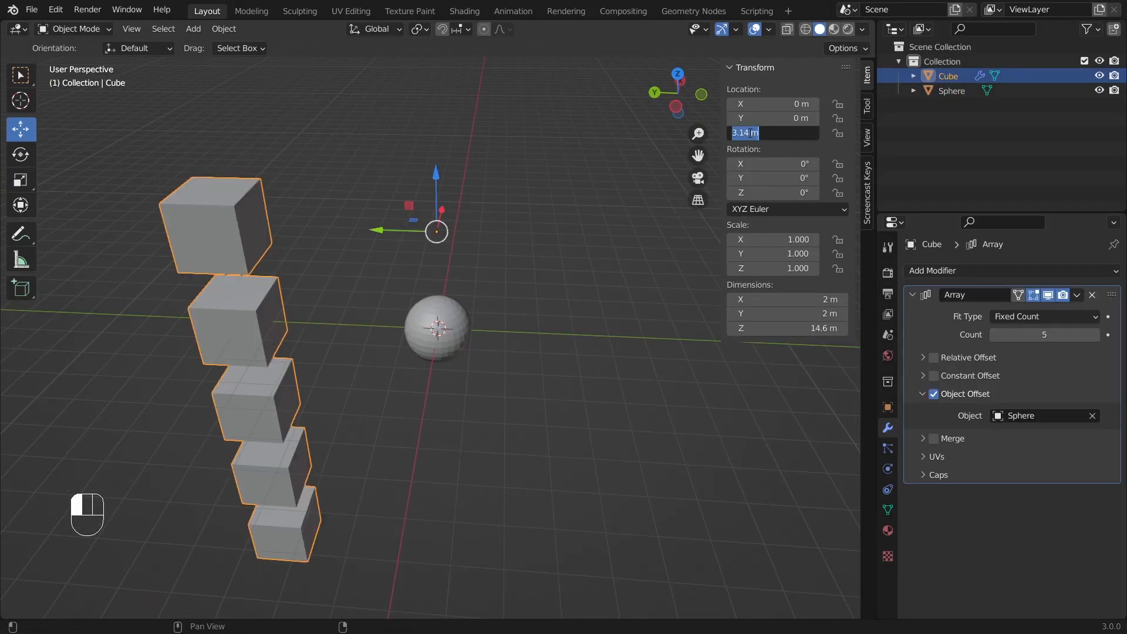
key(Home)
text(-)
key(Return)
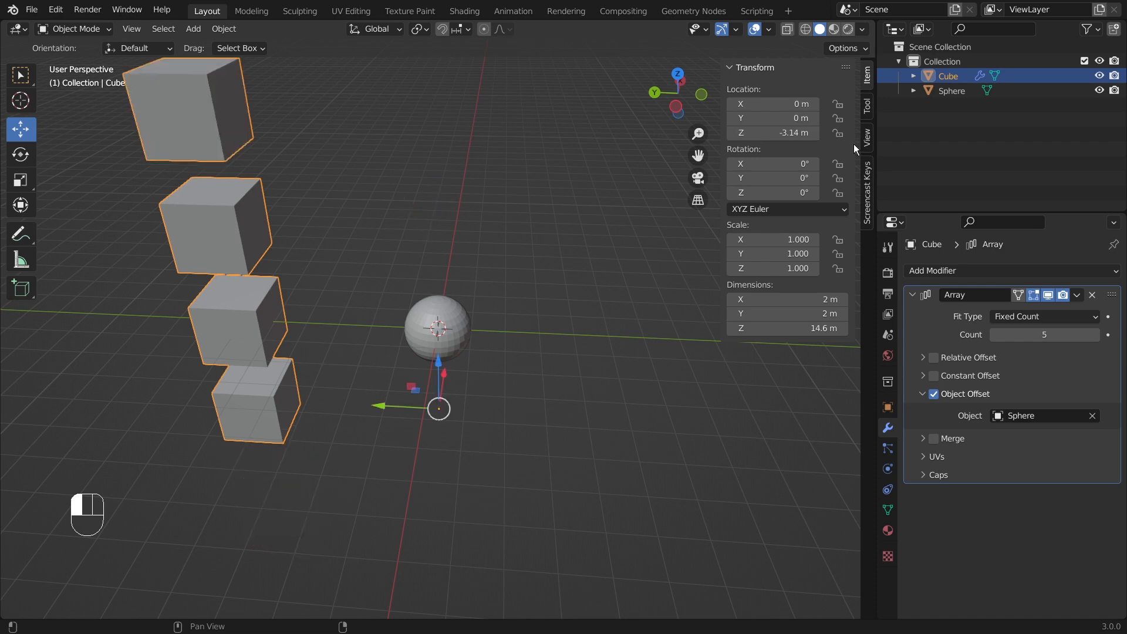
Try moving the sphere to 5.15 m on X and -0.23 m on Z, and undo both moves
click(435, 324)
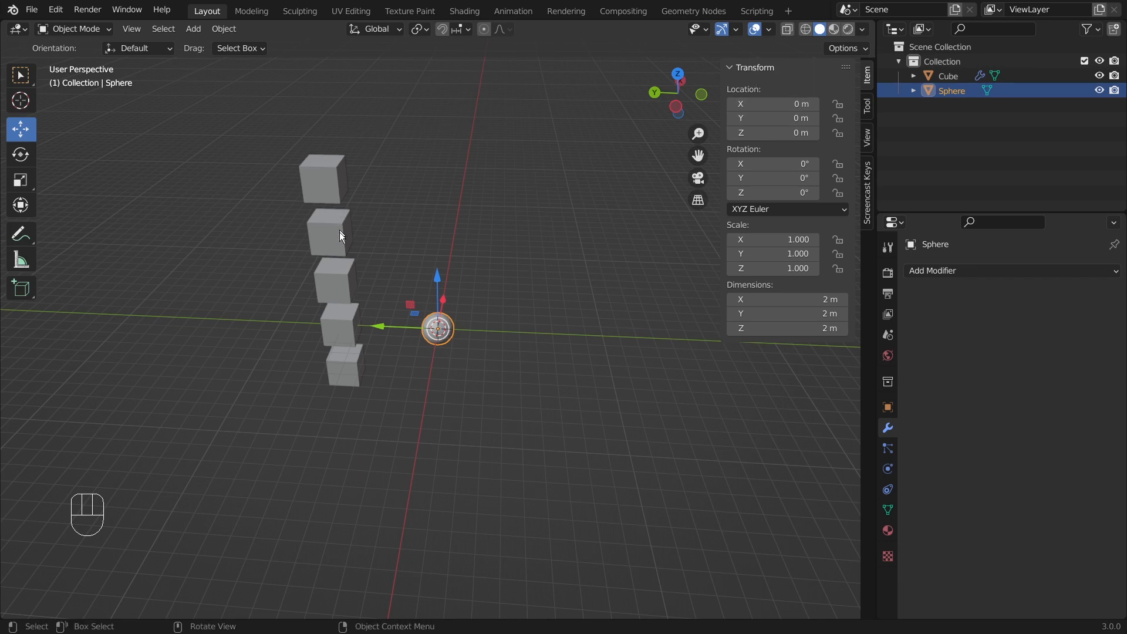
click(411, 258)
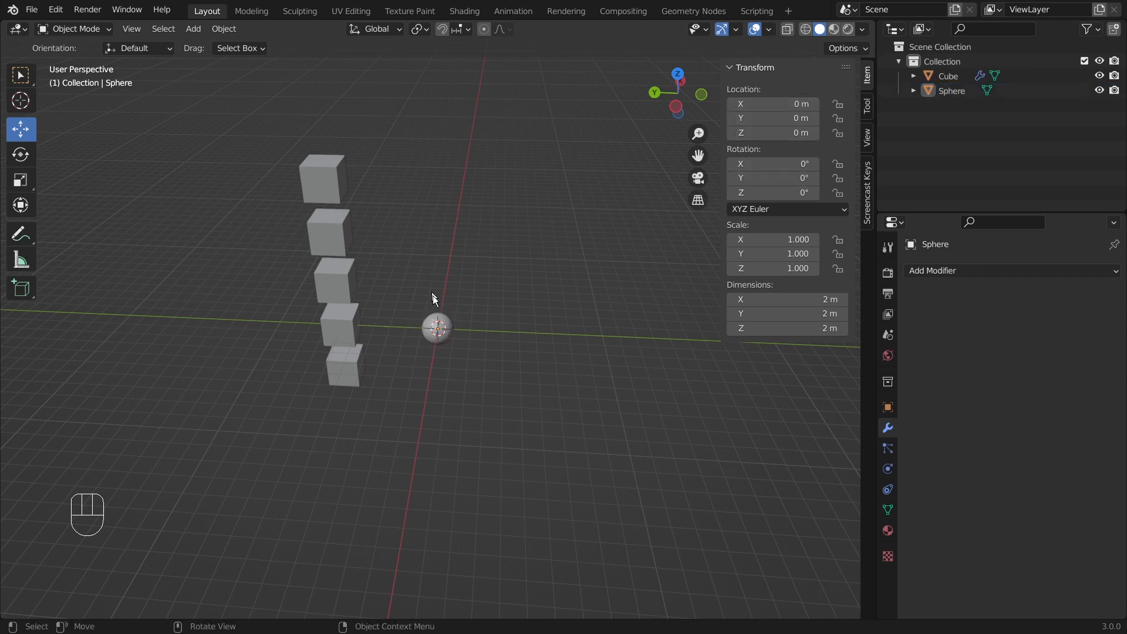
click(443, 330)
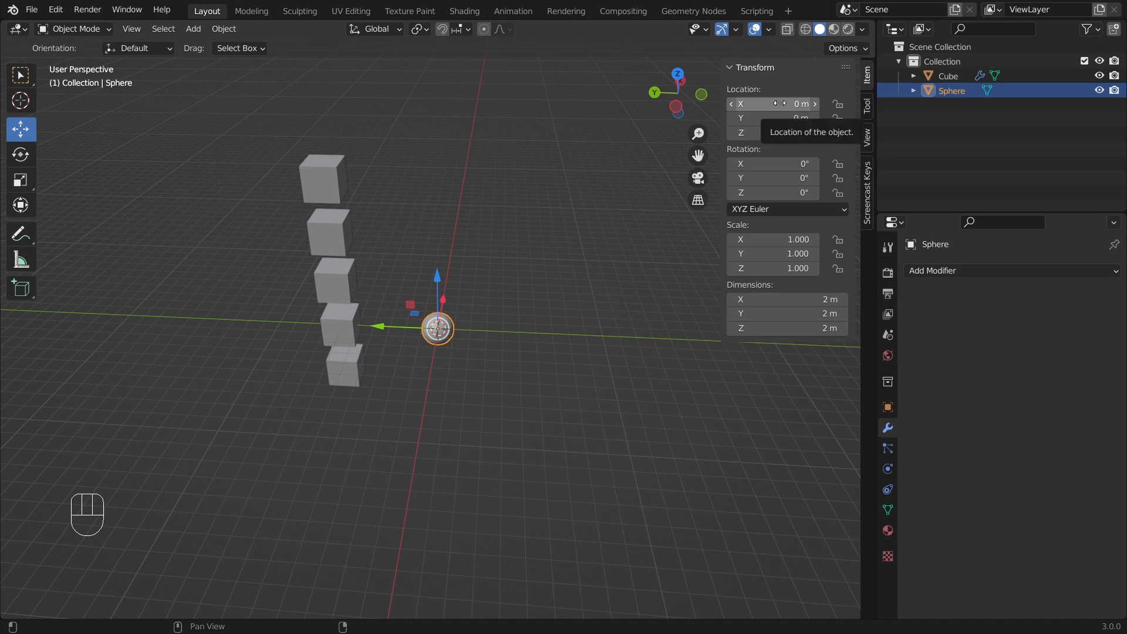
drag(774, 104, 1080, 104)
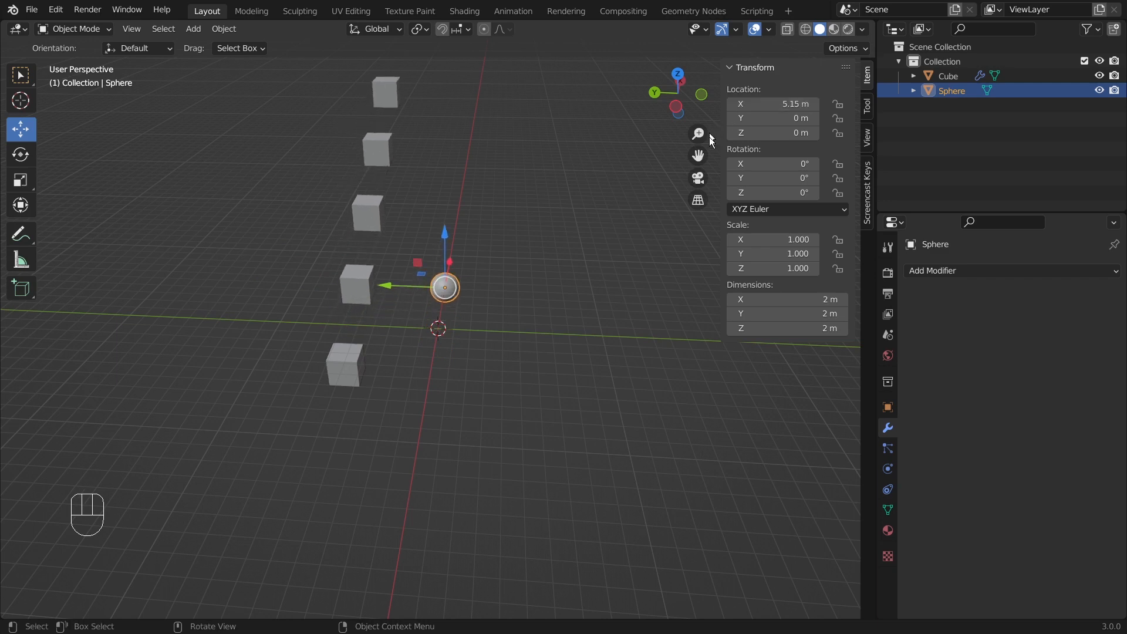
mouse_move(759, 134)
mouse_down()
mouse_move(810, 134)
mouse_move(750, 136)
mouse_up()
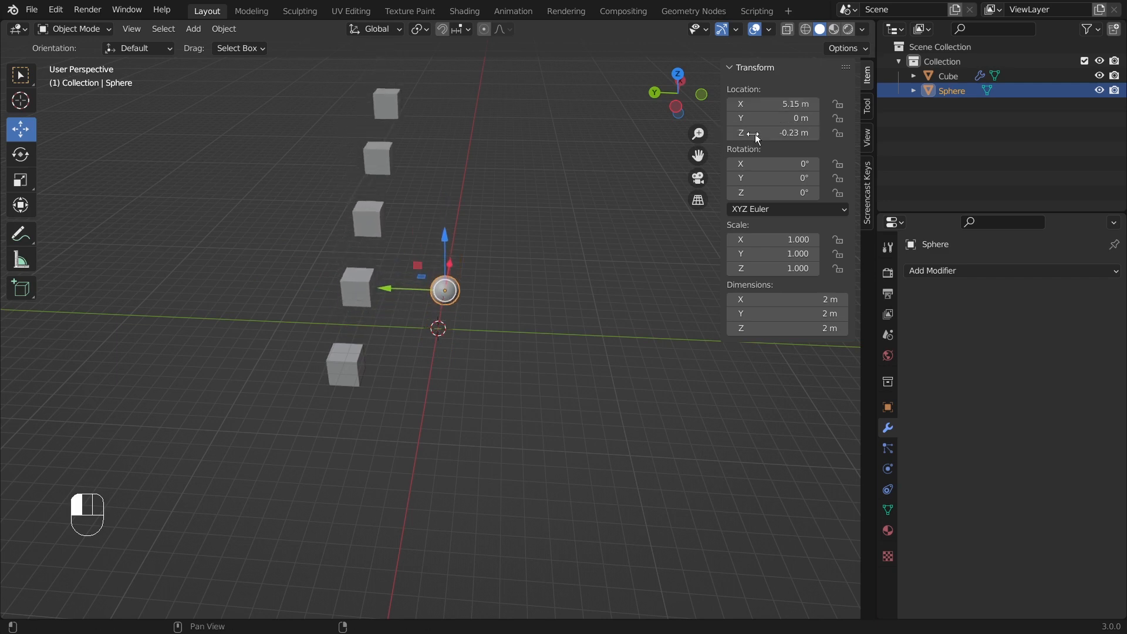
key(ctrl+z)
key(ctrl+z)
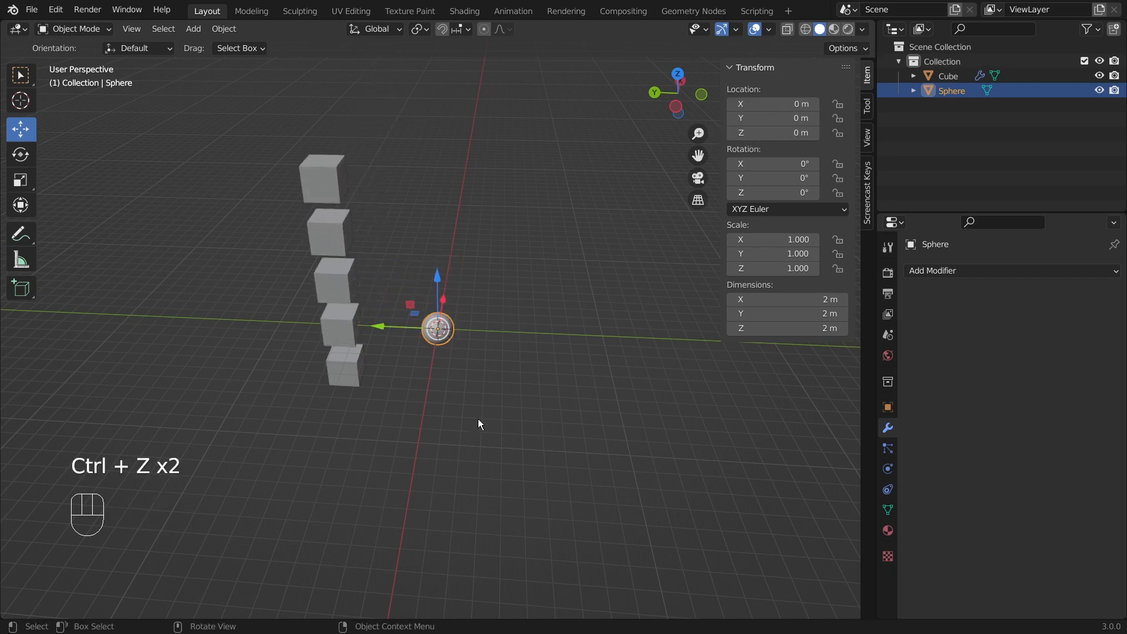
Set the cube's Z location to 0 m
middle_drag(539, 317, 543, 279)
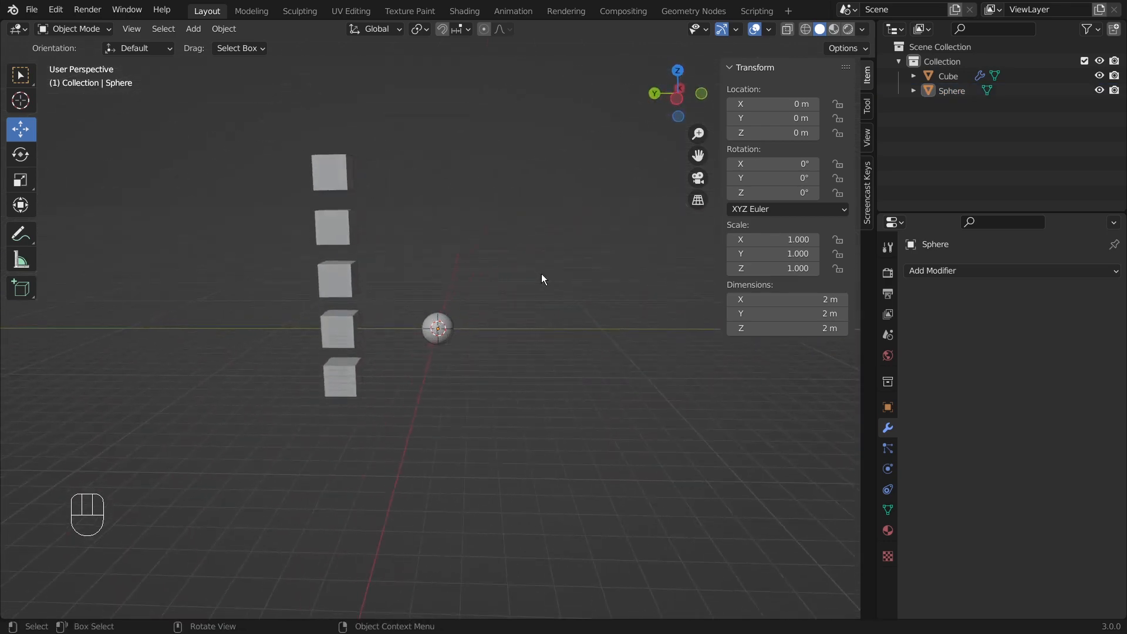
click(336, 168)
middle_drag(446, 267, 507, 279)
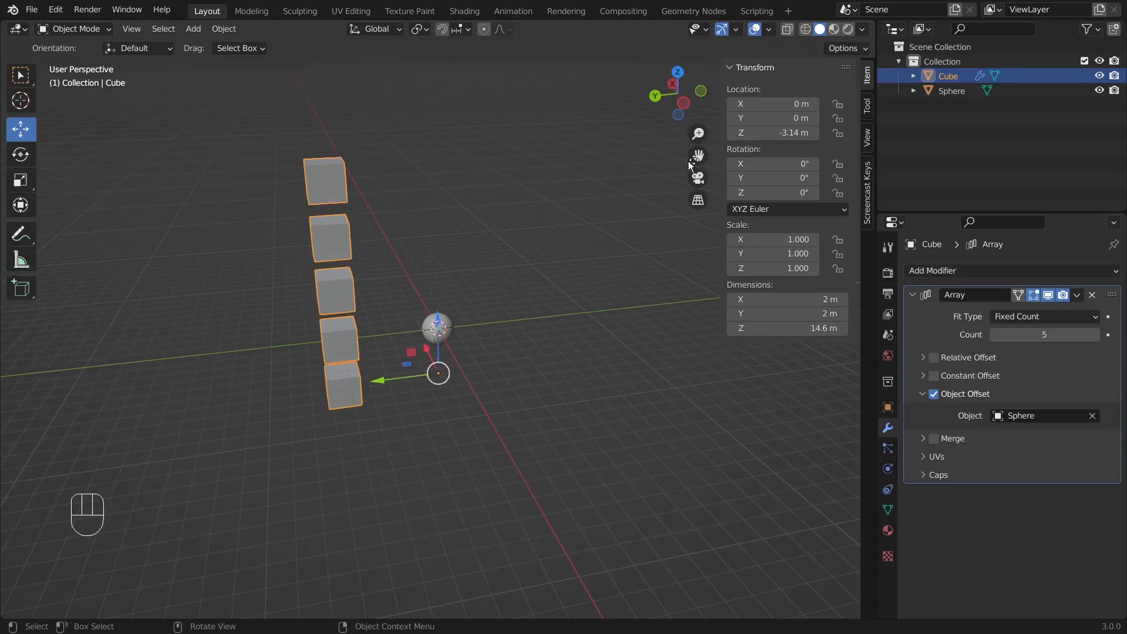
click(809, 133)
text(0)
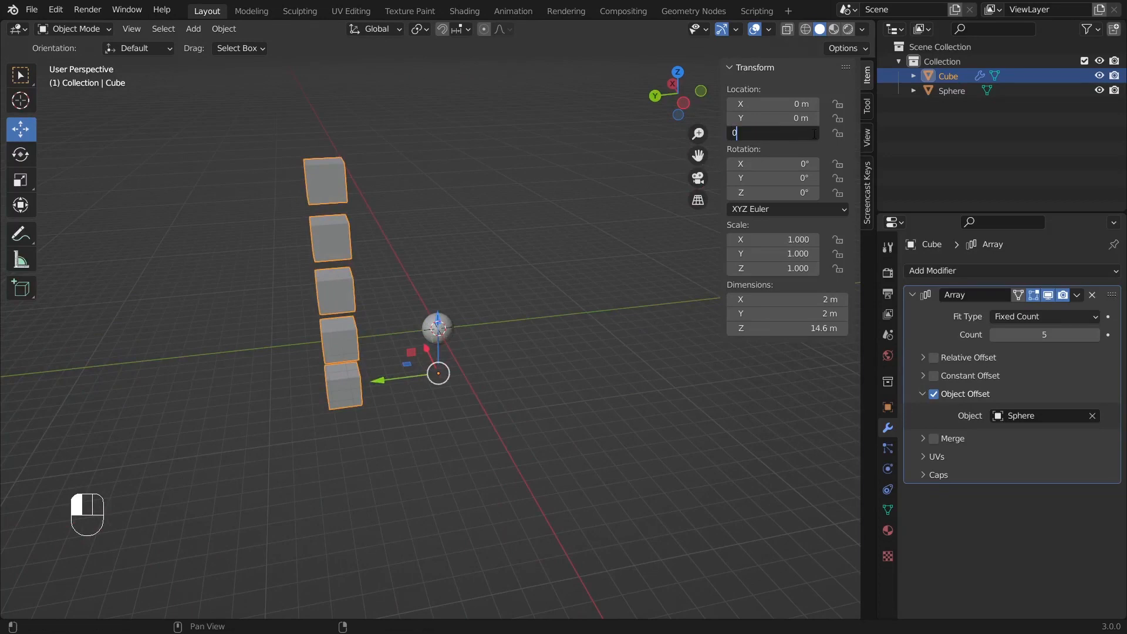
key(Return)
scroll(352, 348, up, 3)
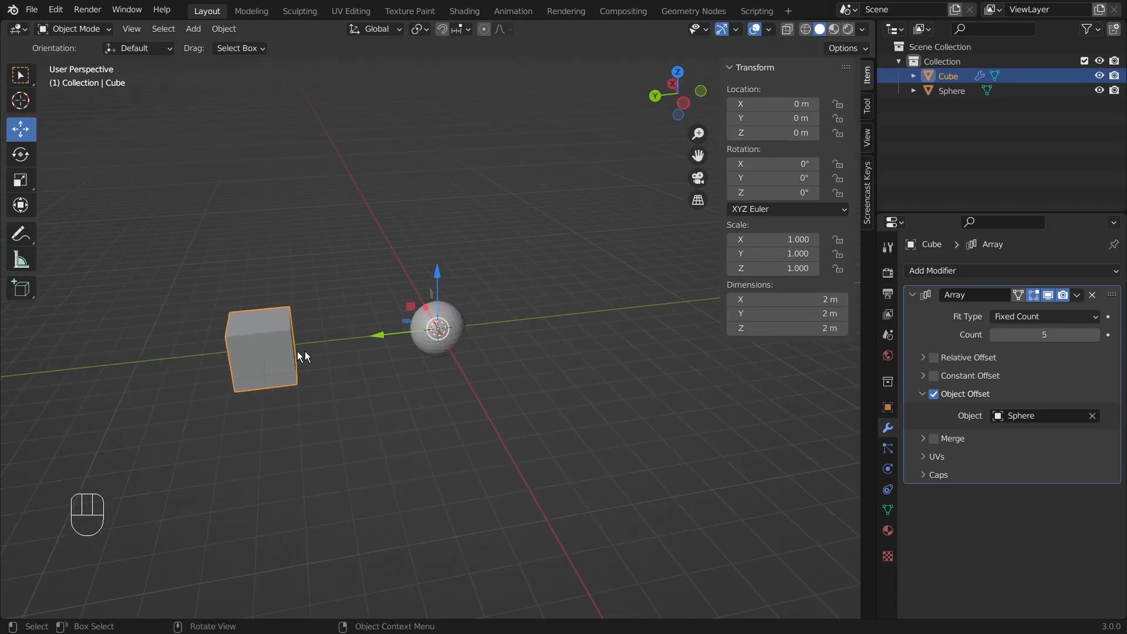
Rotate the sphere to 73.4° about the Z axis to spread the cube copies around it
click(423, 465)
middle_drag(431, 460, 441, 428)
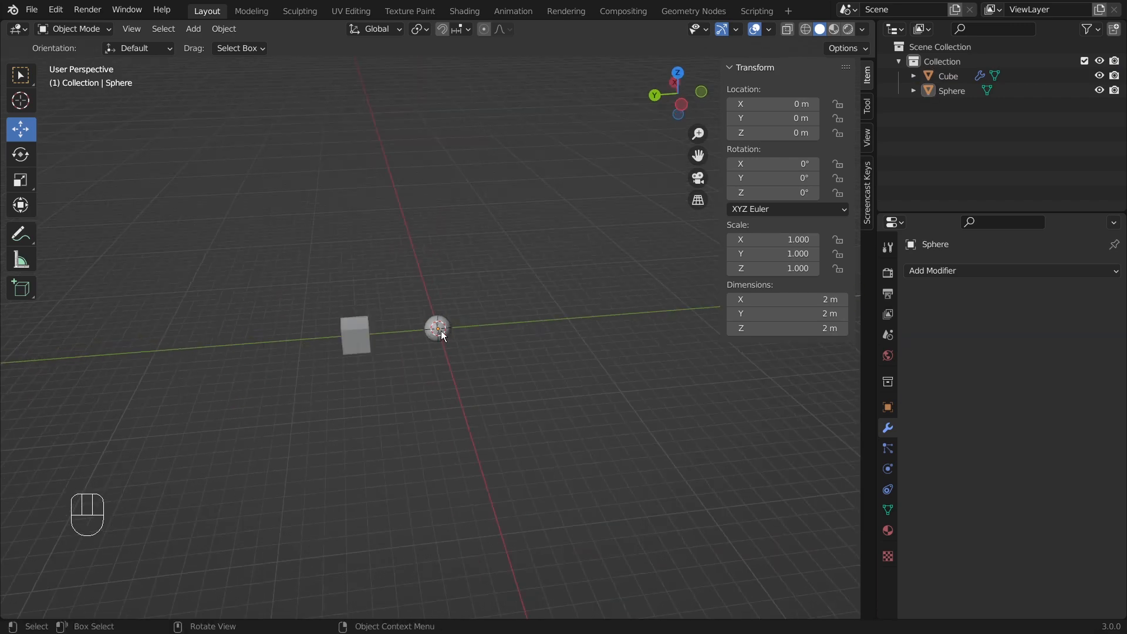
click(442, 331)
drag(773, 193, 863, 193)
middle_drag(267, 414, 515, 435)
click(1030, 270)
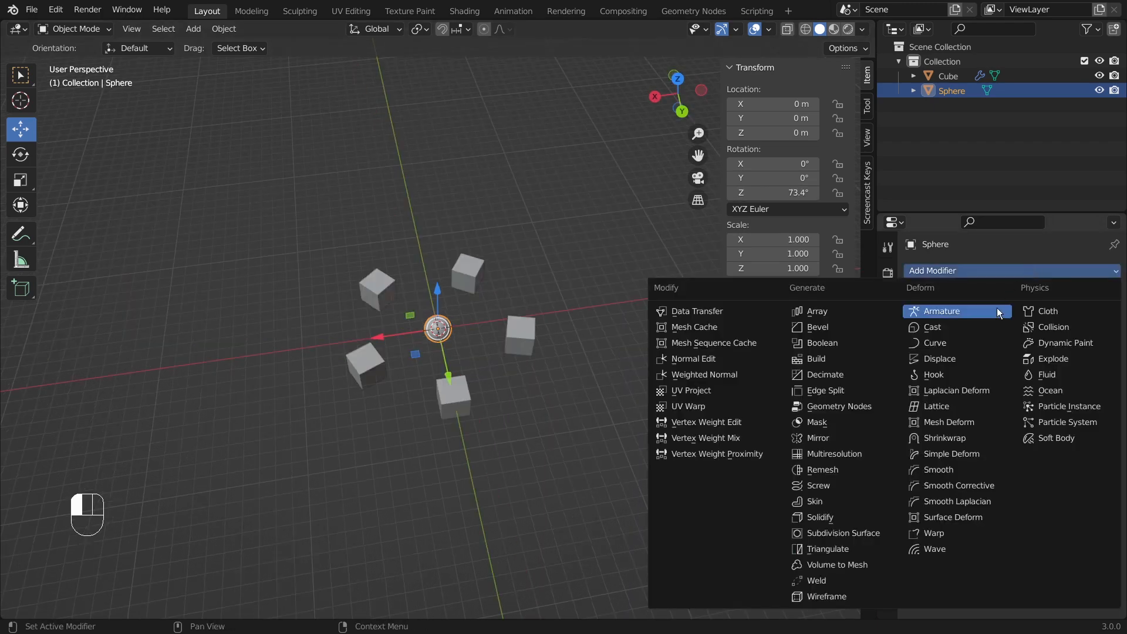
click(960, 266)
click(502, 410)
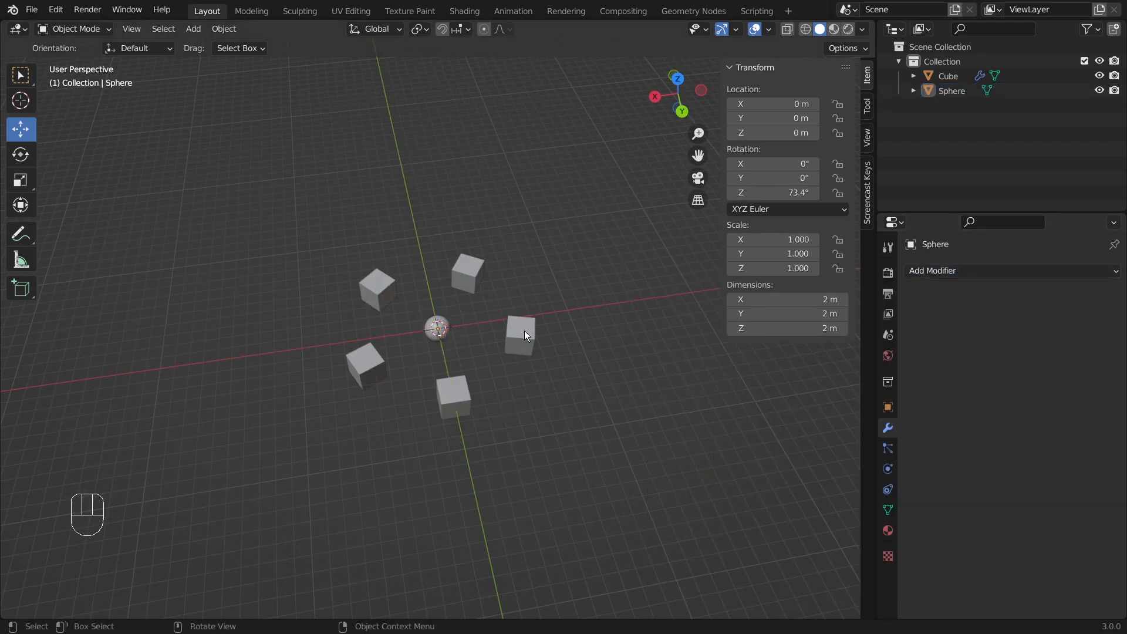
Increase the cube's array count to 12
click(523, 330)
click(1095, 335)
click(1095, 335)
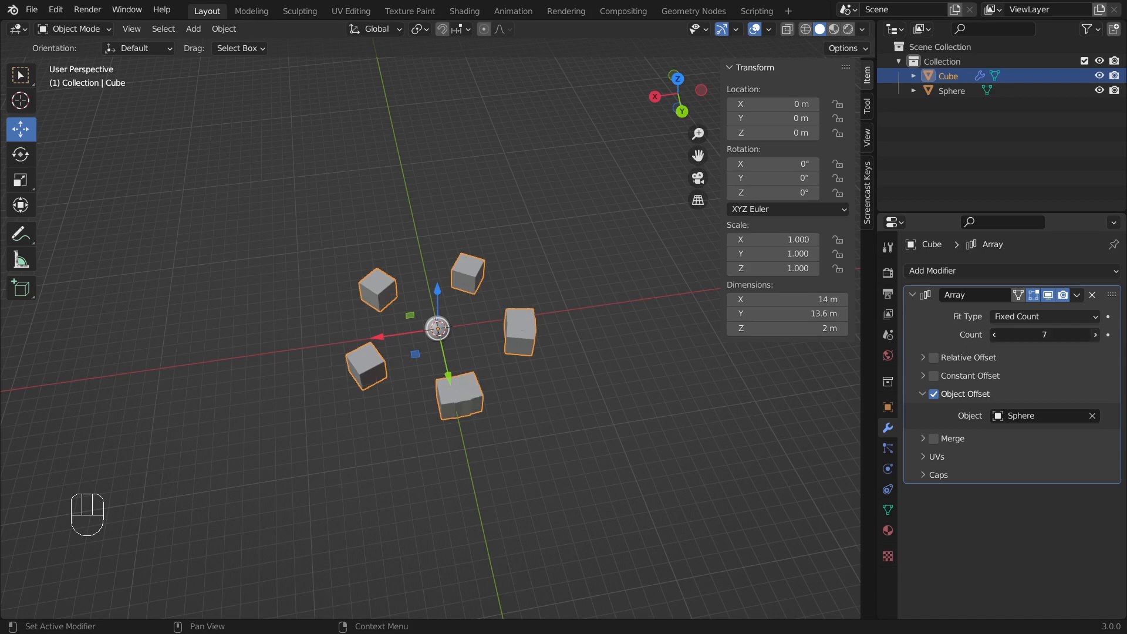
click(1095, 335)
click(1095, 336)
click(1095, 336)
click(1094, 335)
click(1095, 335)
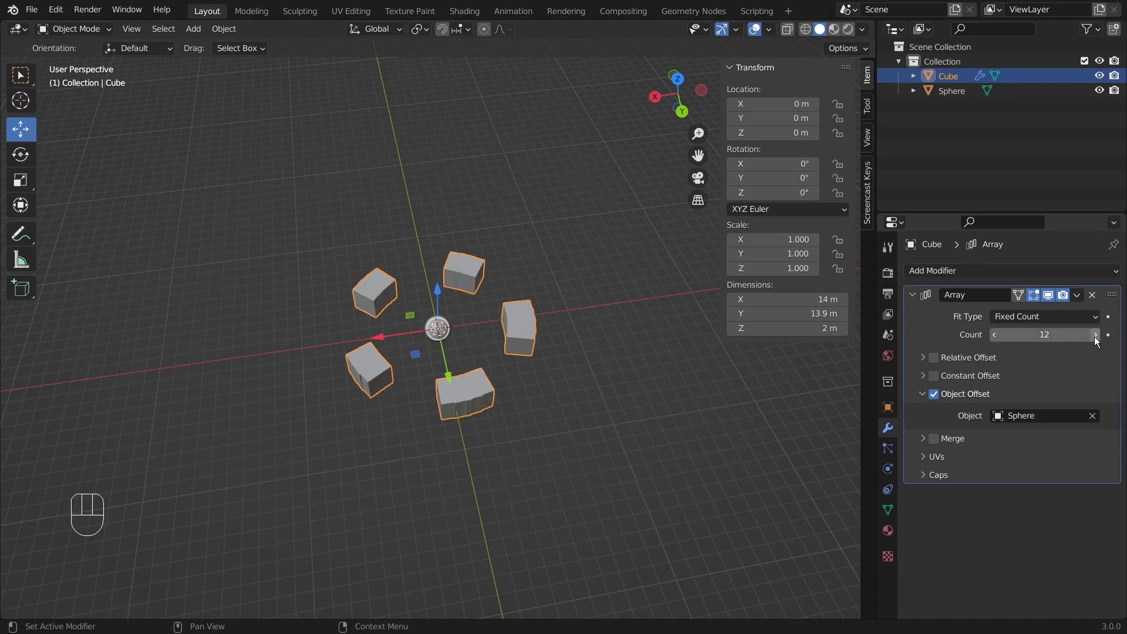
click(719, 393)
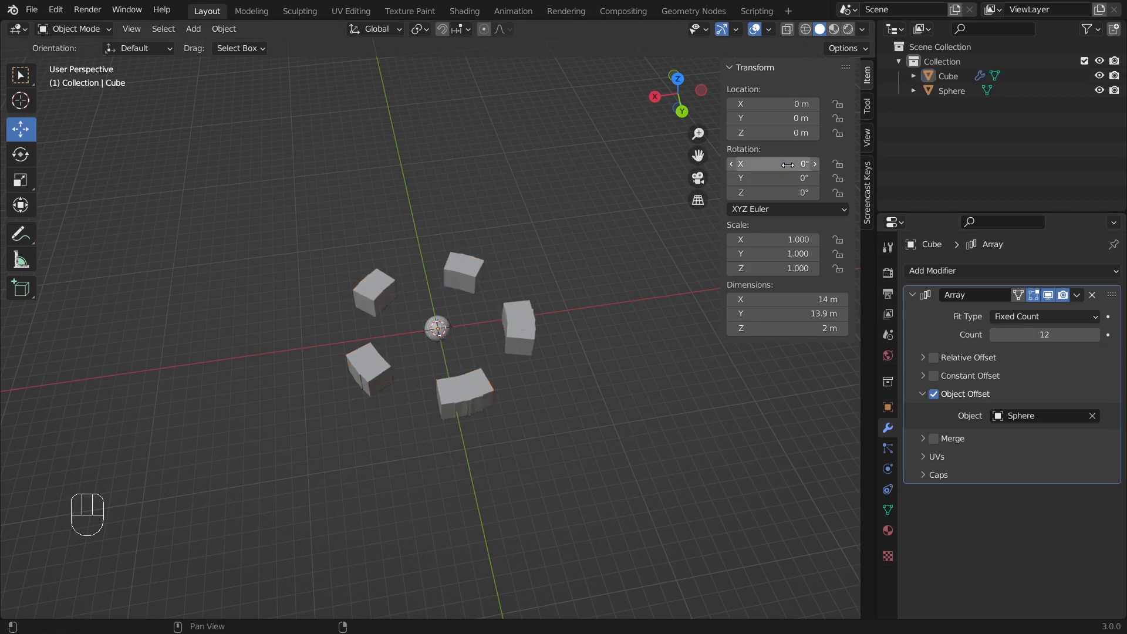
Set the sphere's Z rotation to 65.6° to distribute the cube copies in a ring
click(443, 332)
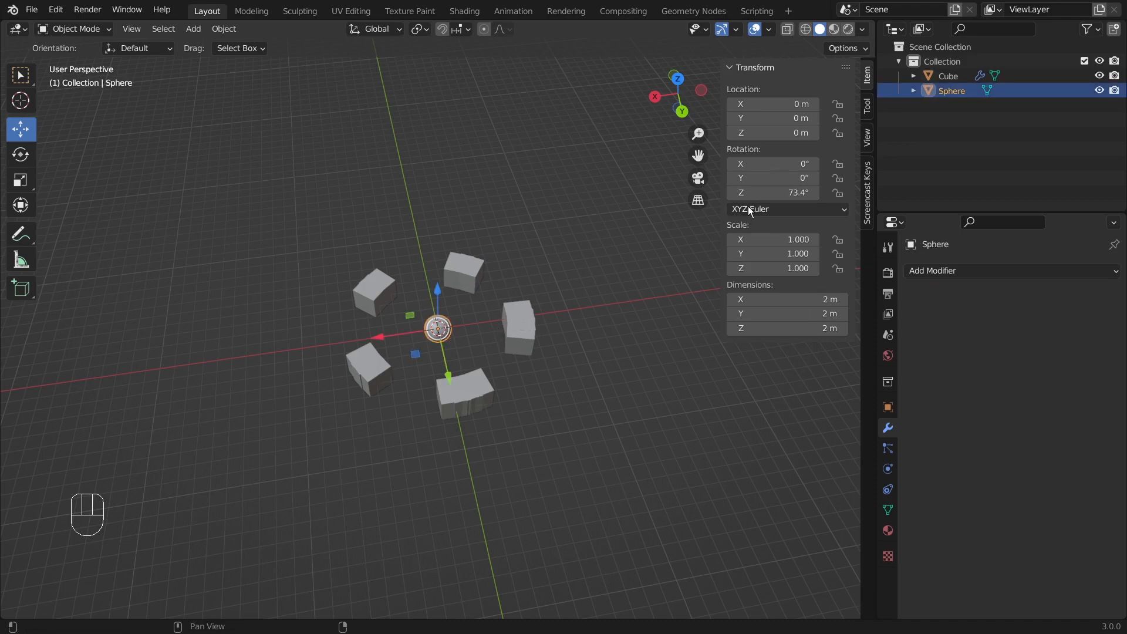
drag(781, 192, 834, 193)
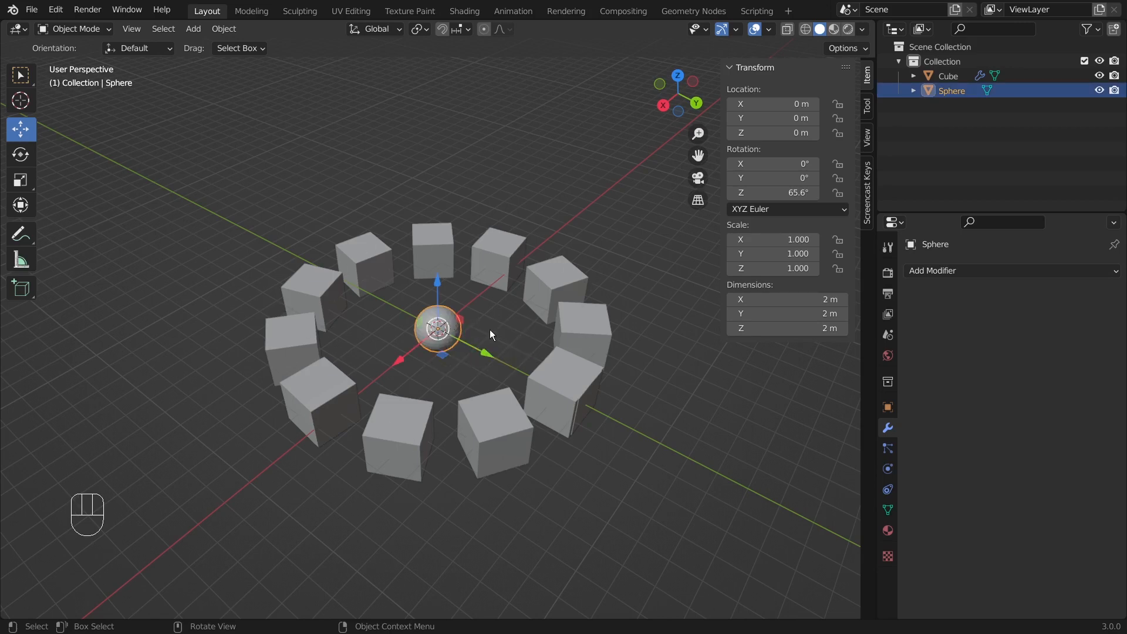
click(459, 333)
click(457, 331)
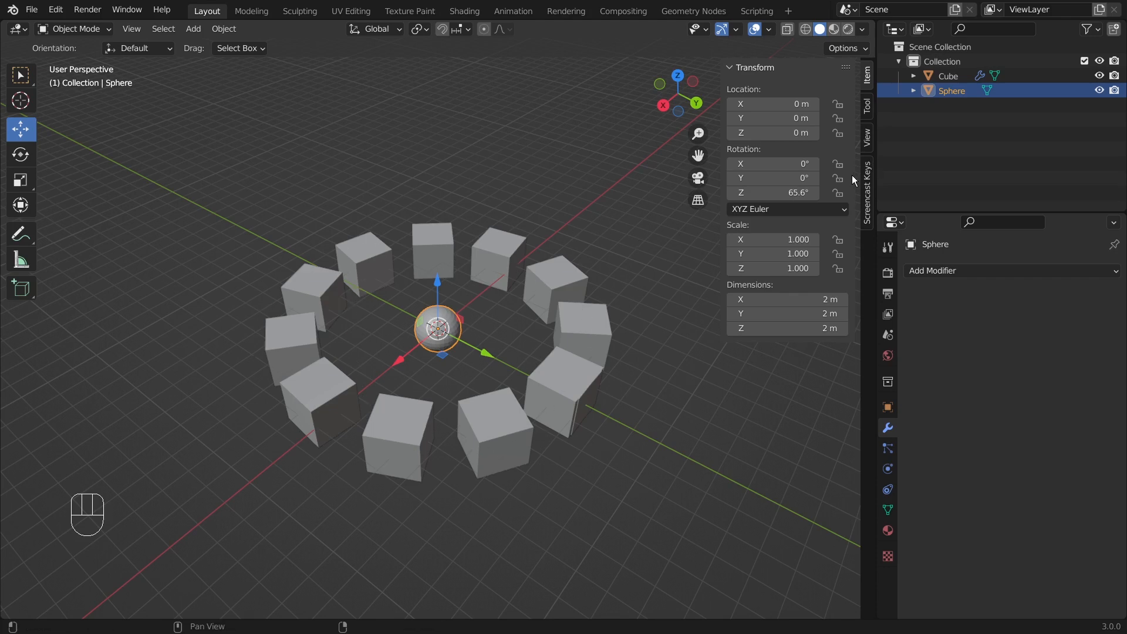
Set the sphere's Z rotation to 360/12 degrees so the twelve cube copies form an evenly spaced circle
key(super)
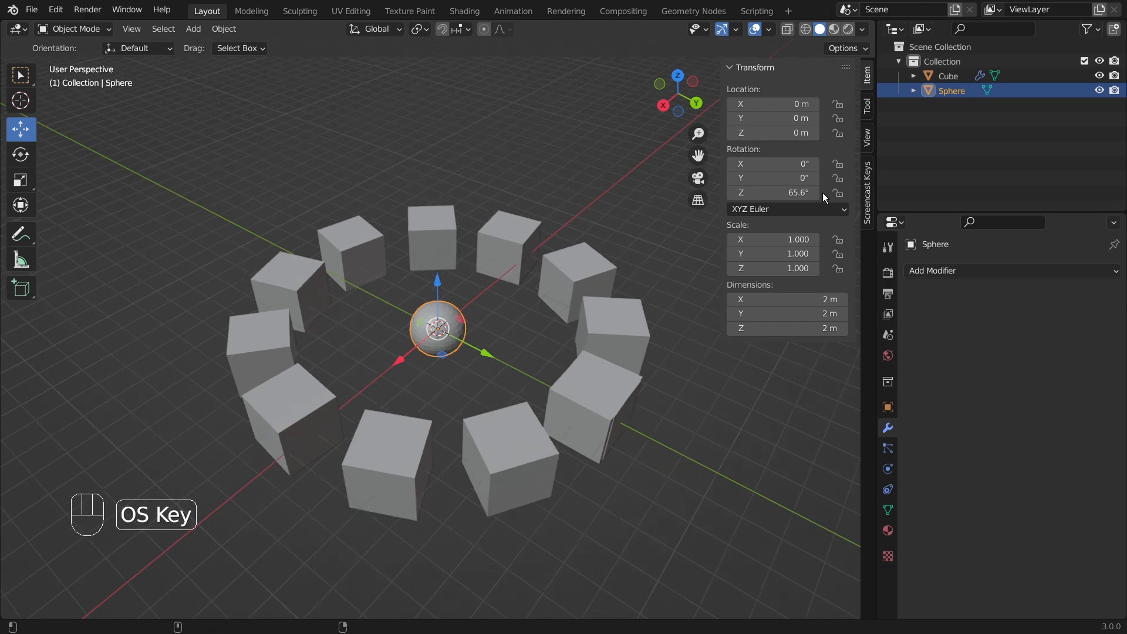
click(794, 187)
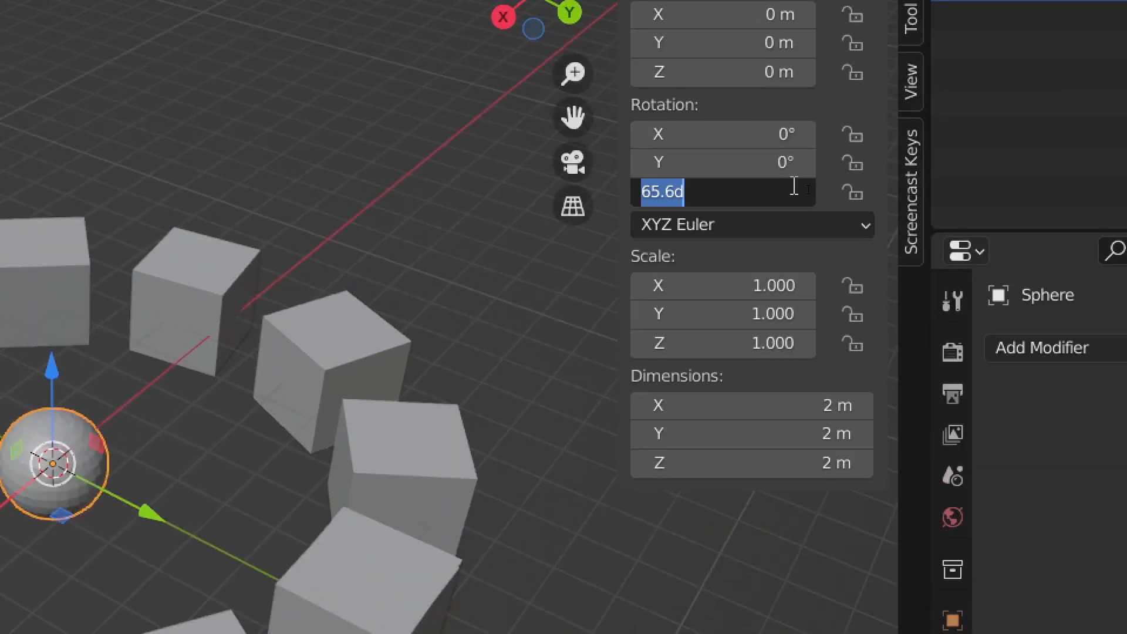
text(360)
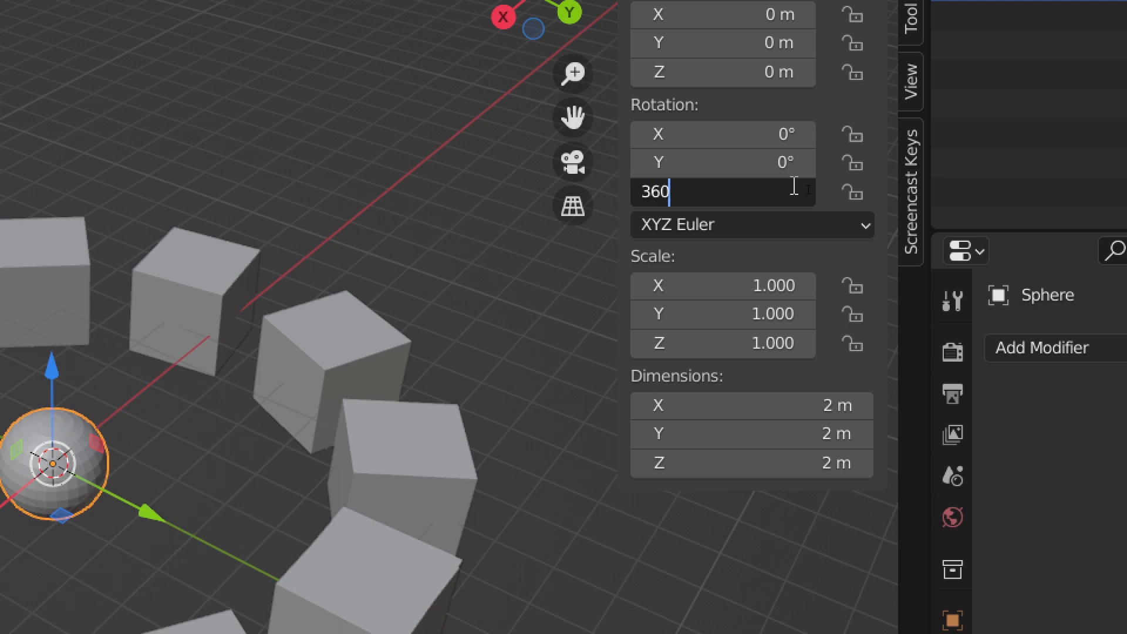
text(/)
text(12)
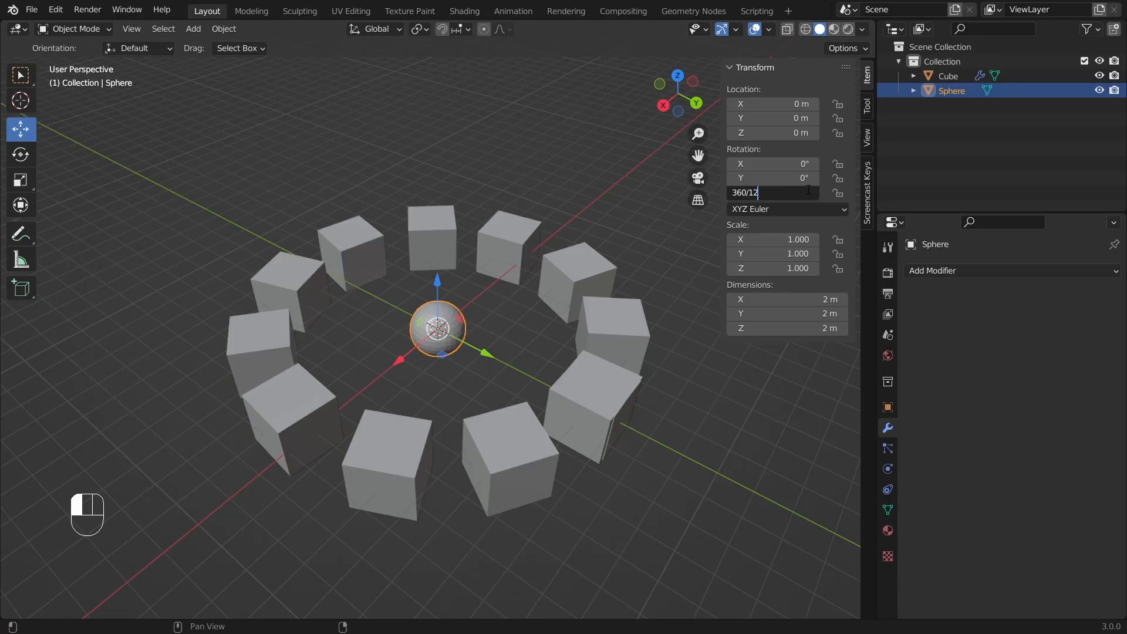
key(Return)
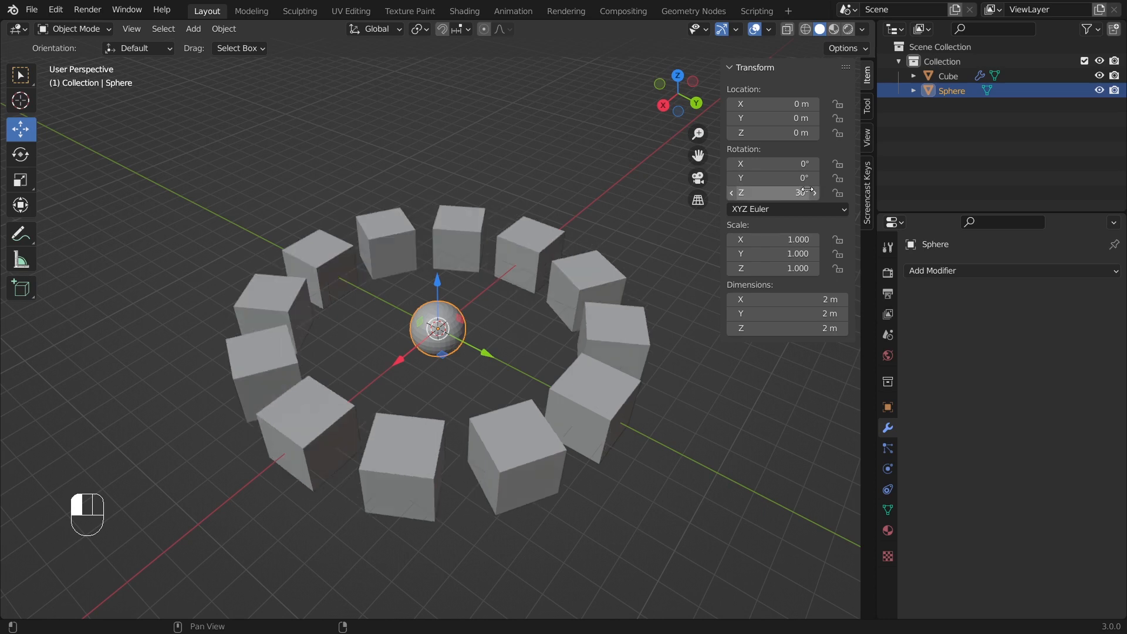
middle_drag(393, 347, 502, 340)
middle_drag(544, 287, 391, 339)
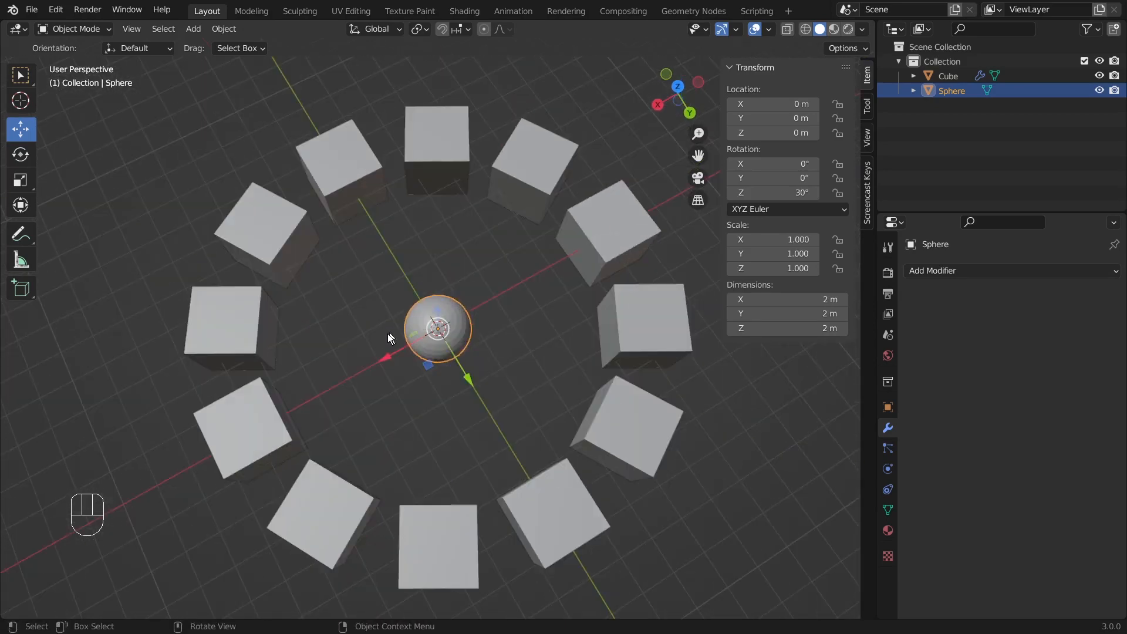
middle_drag(313, 343, 465, 283)
click(523, 213)
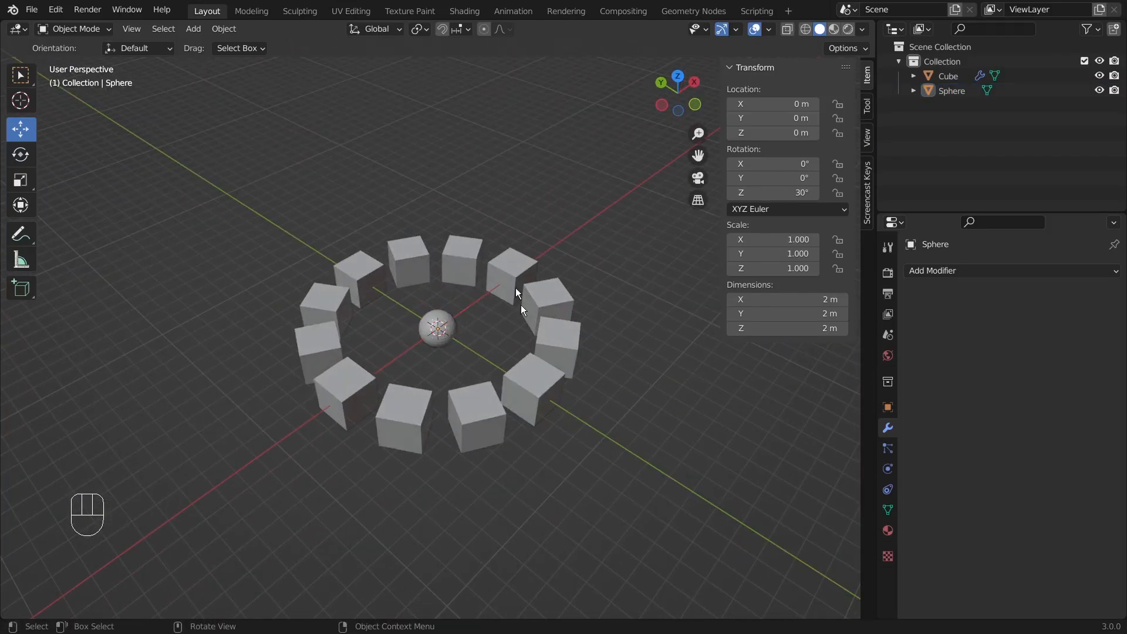
scroll(520, 317, up, 2)
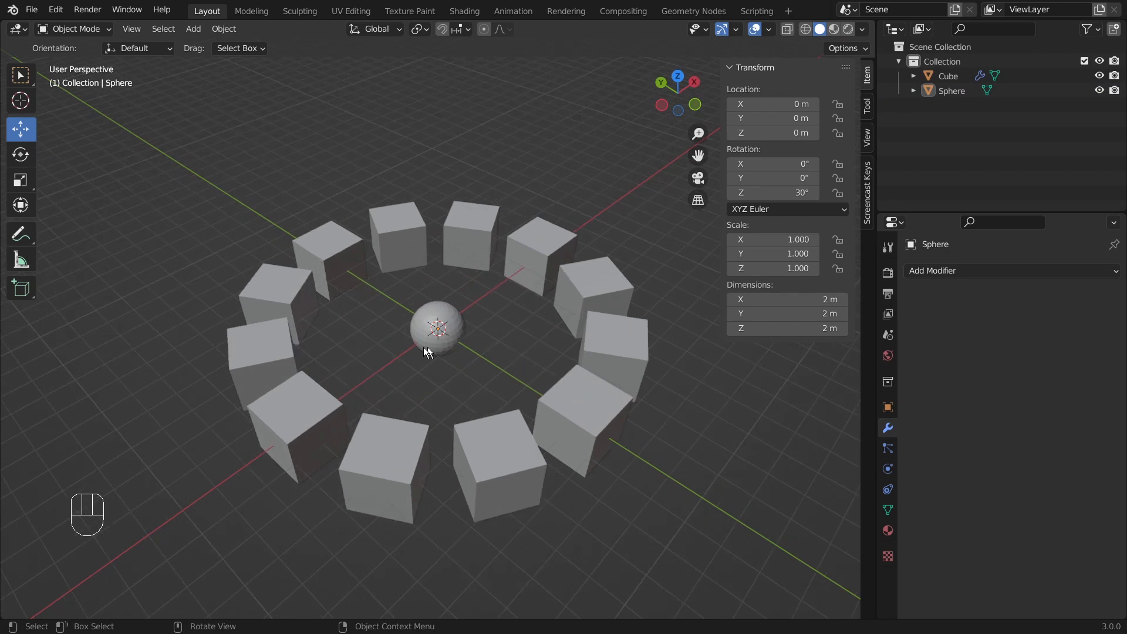
Delete the sphere at the ring's centre and undo the deletion
click(440, 320)
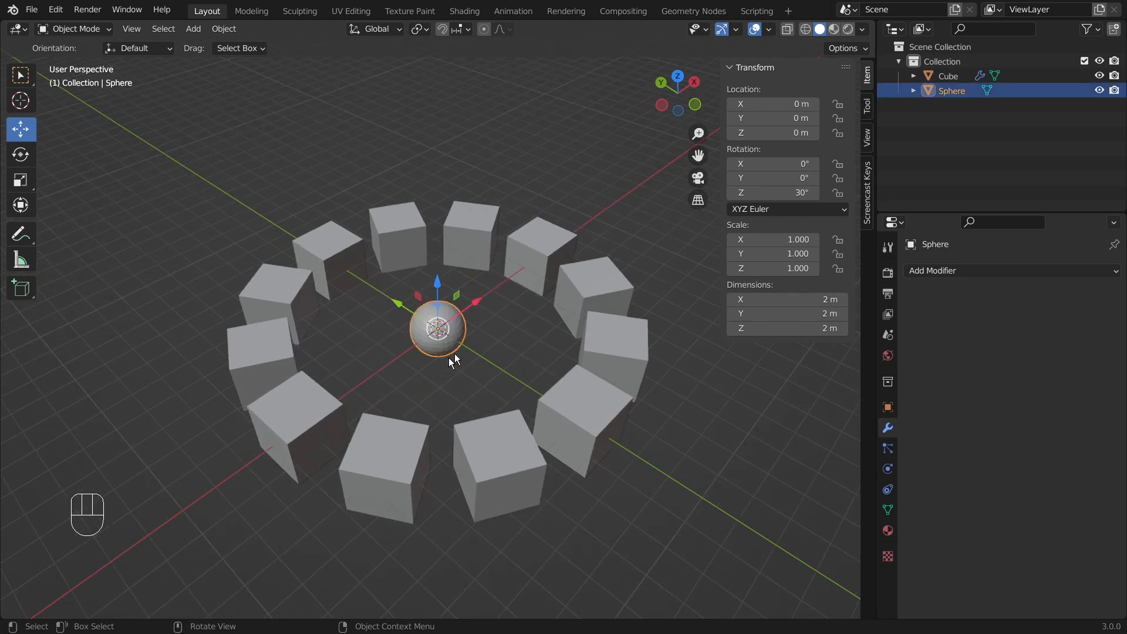
scroll(459, 342, down, 2)
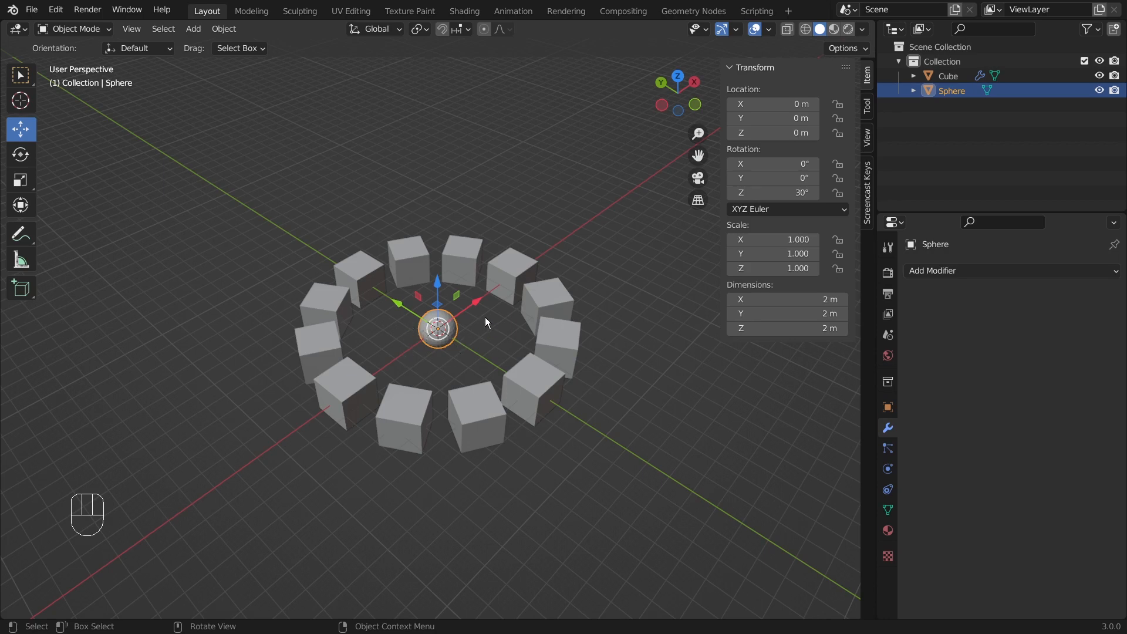
key(Delete)
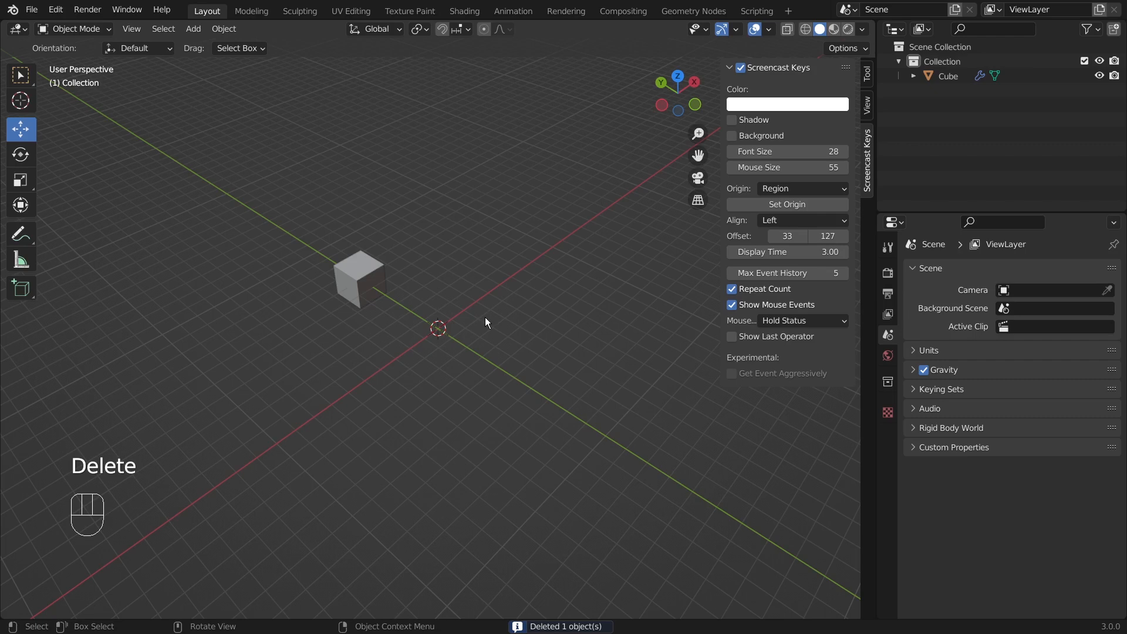
key(ctrl+z)
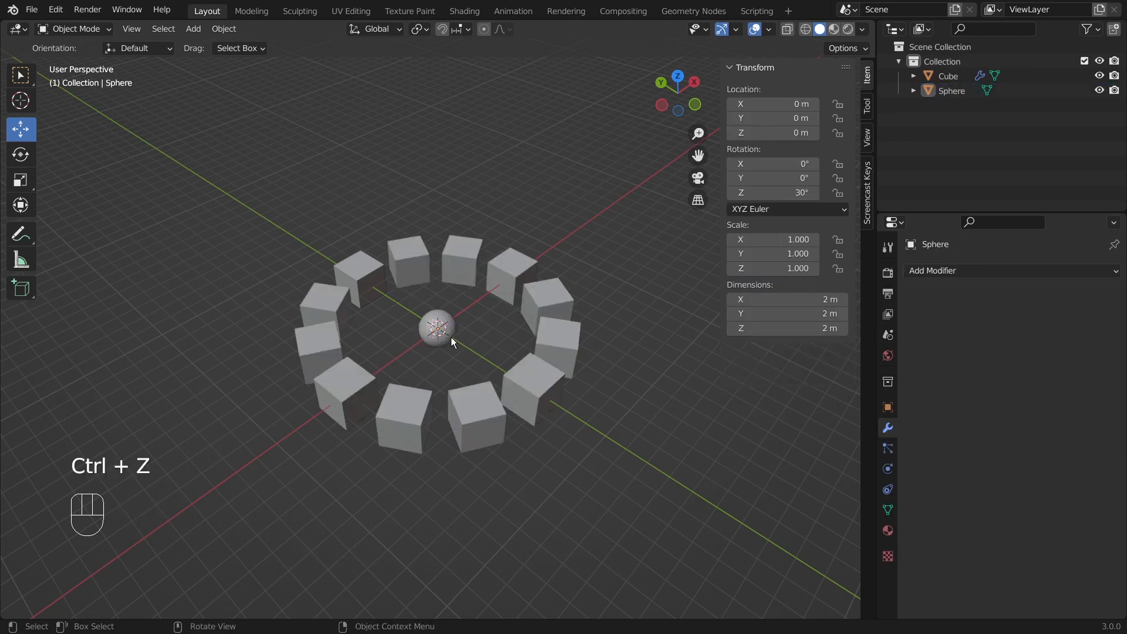
click(450, 333)
middle_drag(477, 327, 435, 311)
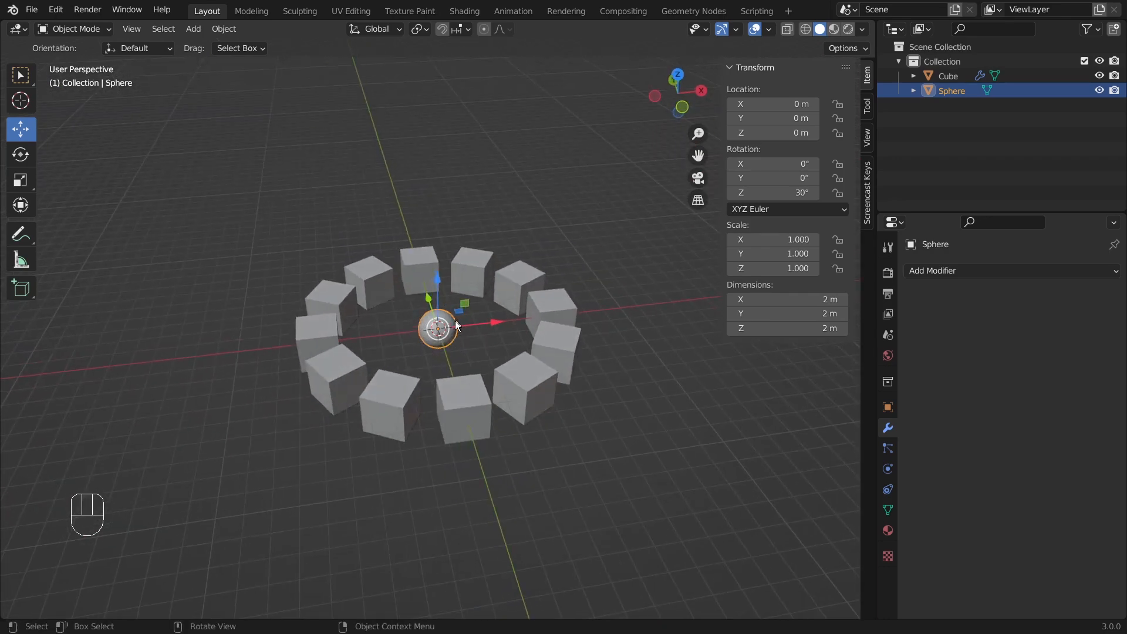
click(359, 130)
key(shift+a)
mouse_move(359, 130)
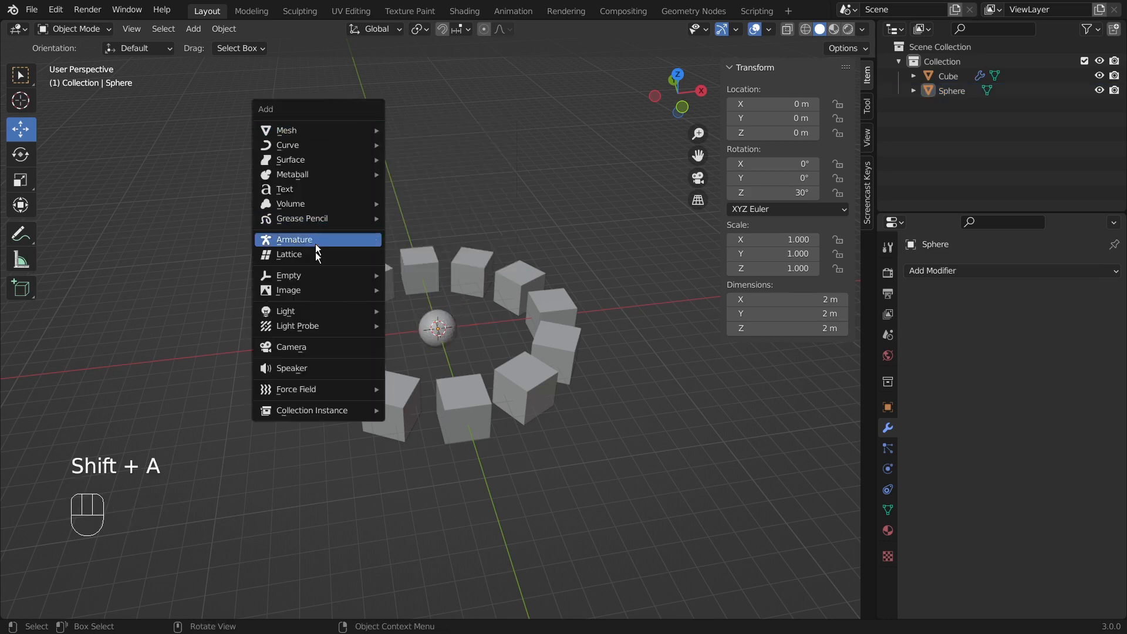
mouse_move(317, 275)
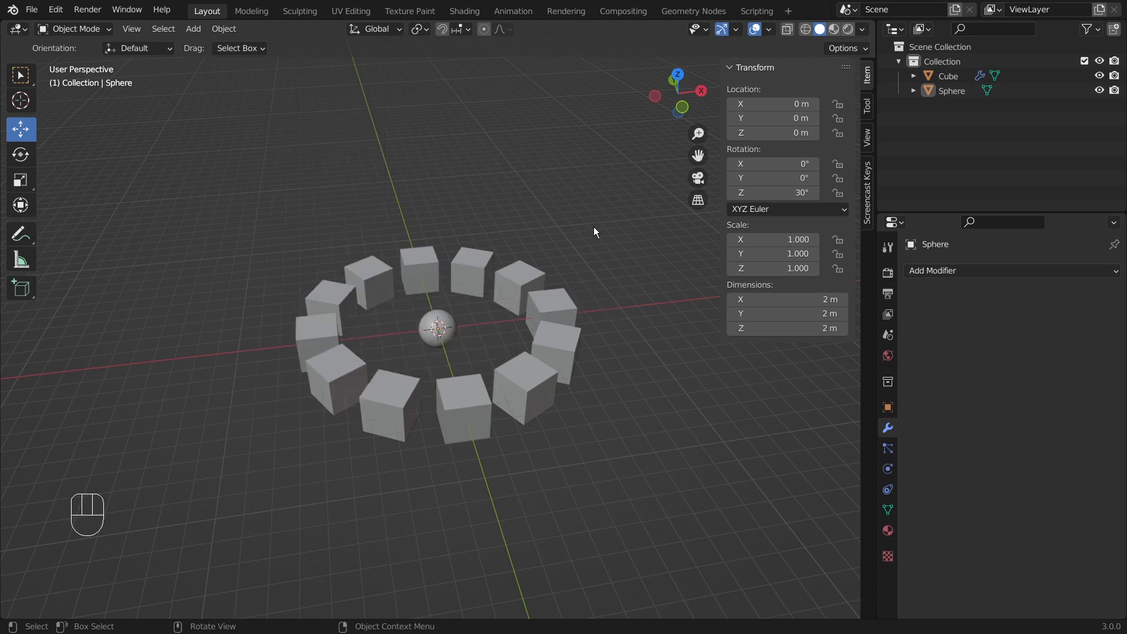
Delete the arrayed cube and the sphere, and hide the viewport sidebar
drag(236, 180, 664, 483)
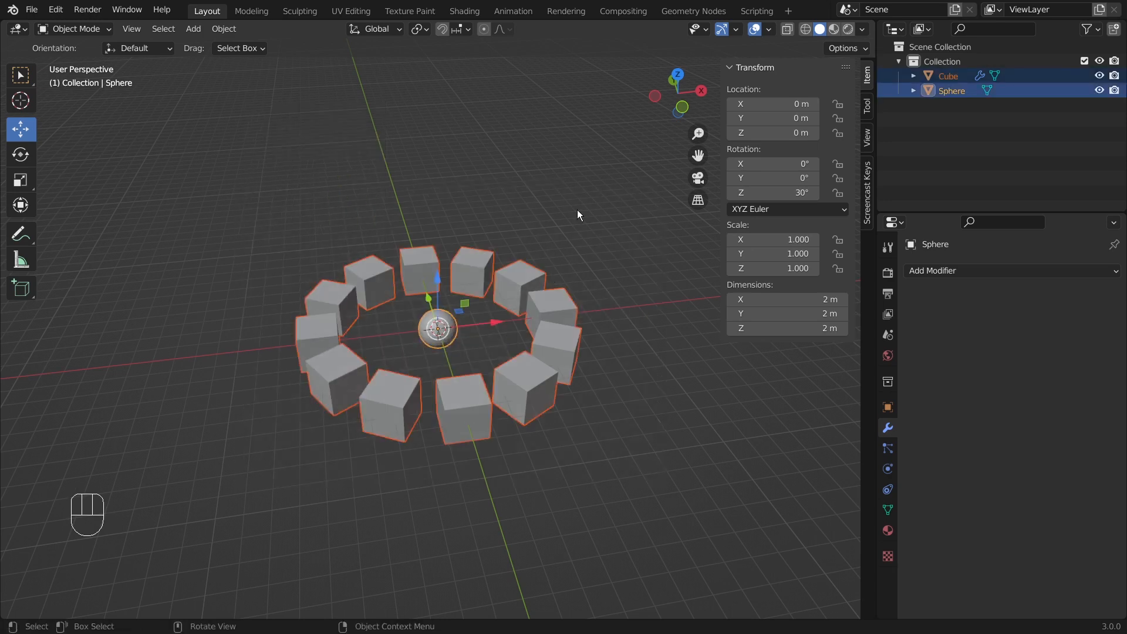
key(Delete)
key(n)
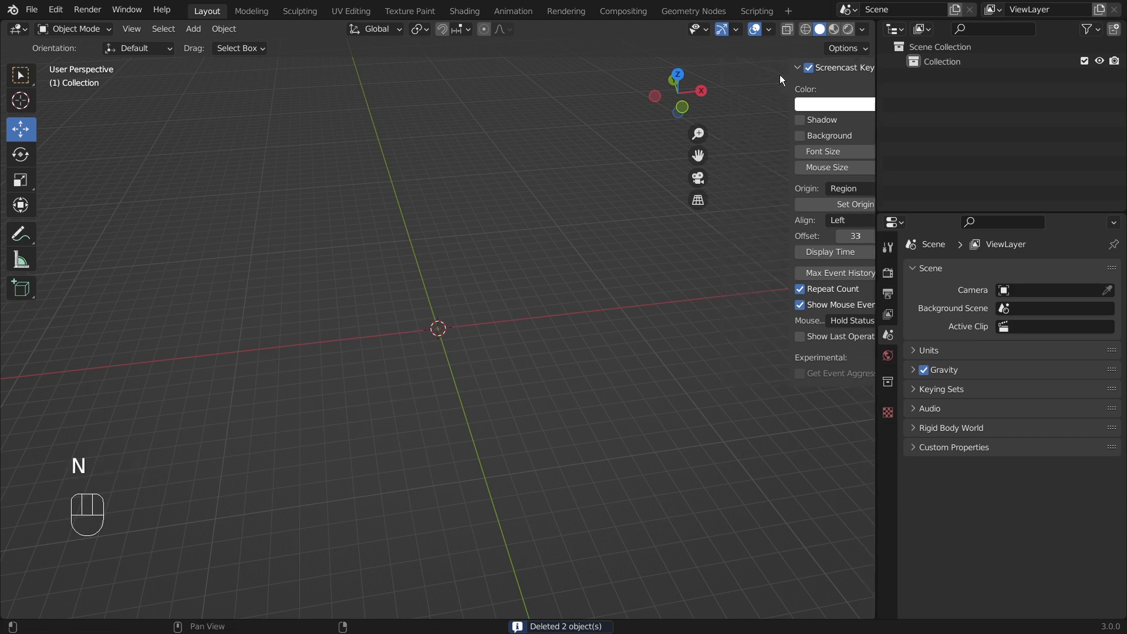
Add a cone mesh and raise it along the Z axis until its base sits above the world origin
key(shift+a)
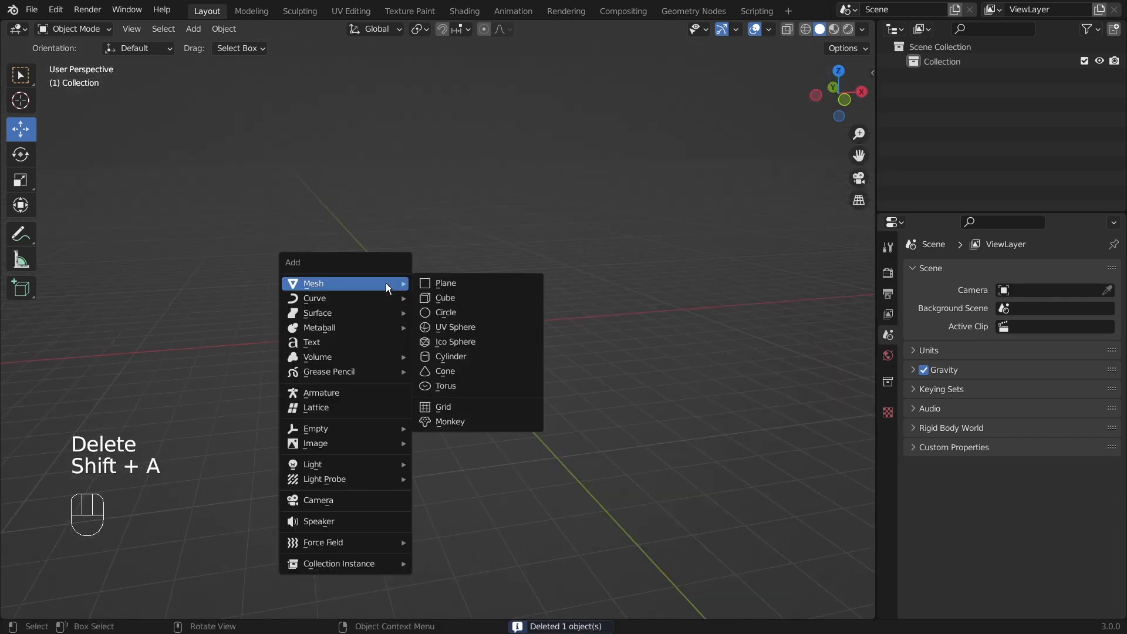
click(481, 370)
scroll(583, 359, up, 5)
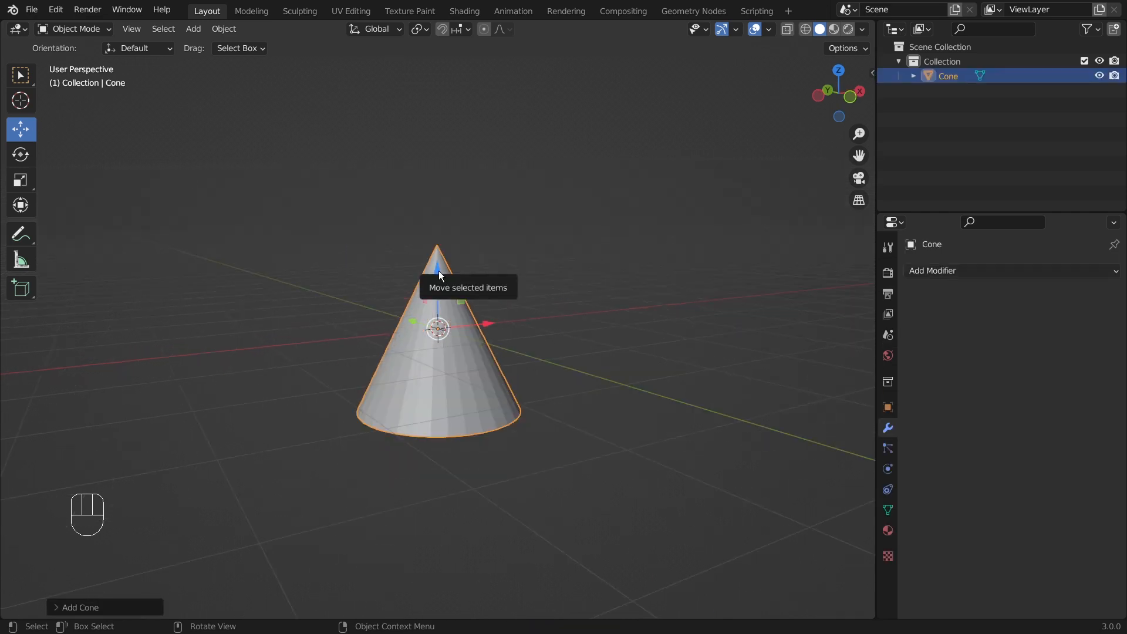
drag(439, 271, 438, 129)
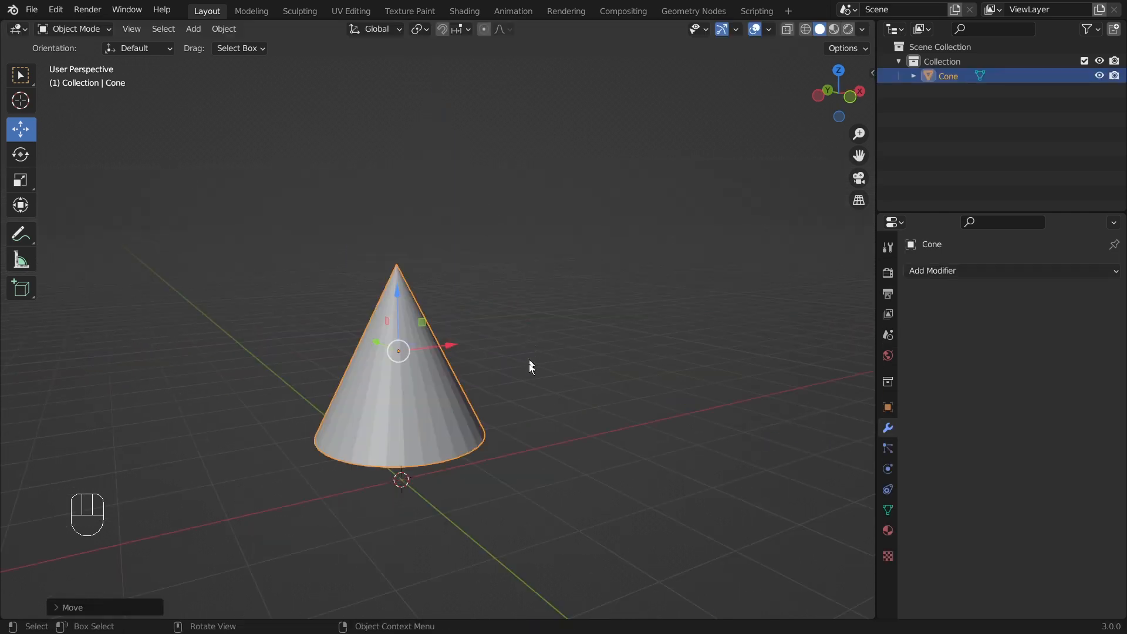
middle_drag(529, 364, 465, 371)
click(458, 363)
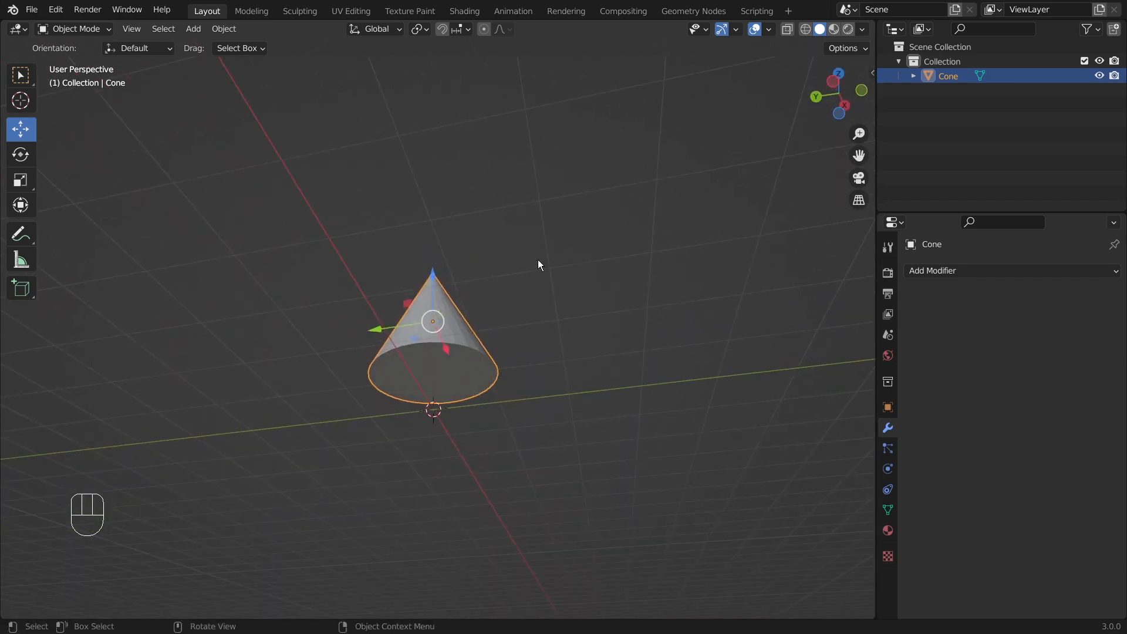
In Edit Mode with face selection, scale the cone's base face up by about 3.2 times
key(Tab)
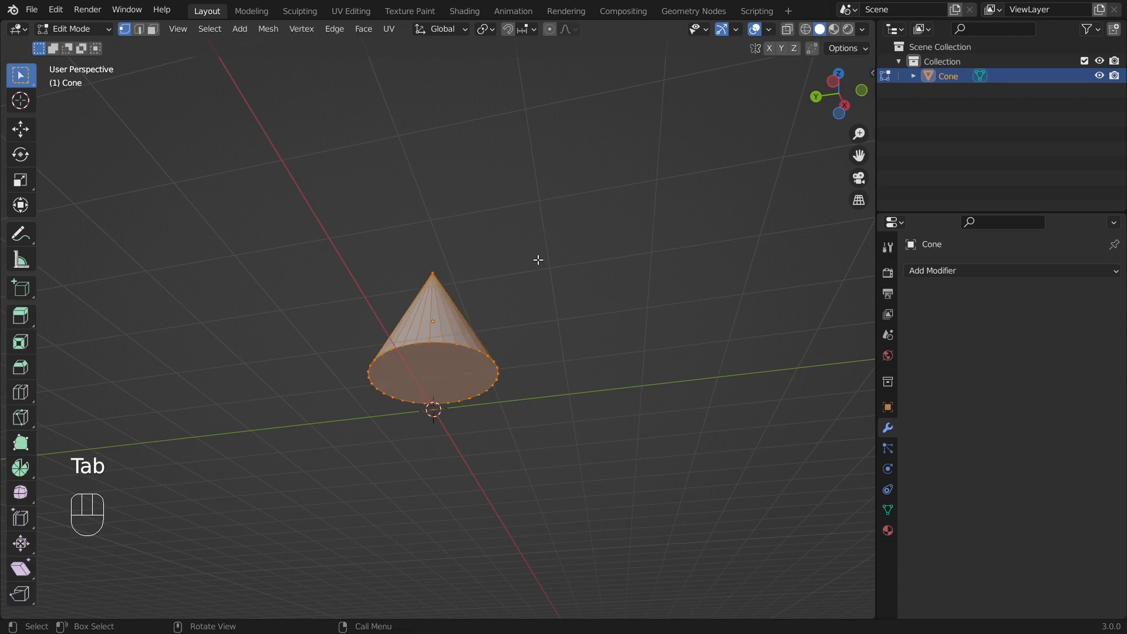
click(151, 31)
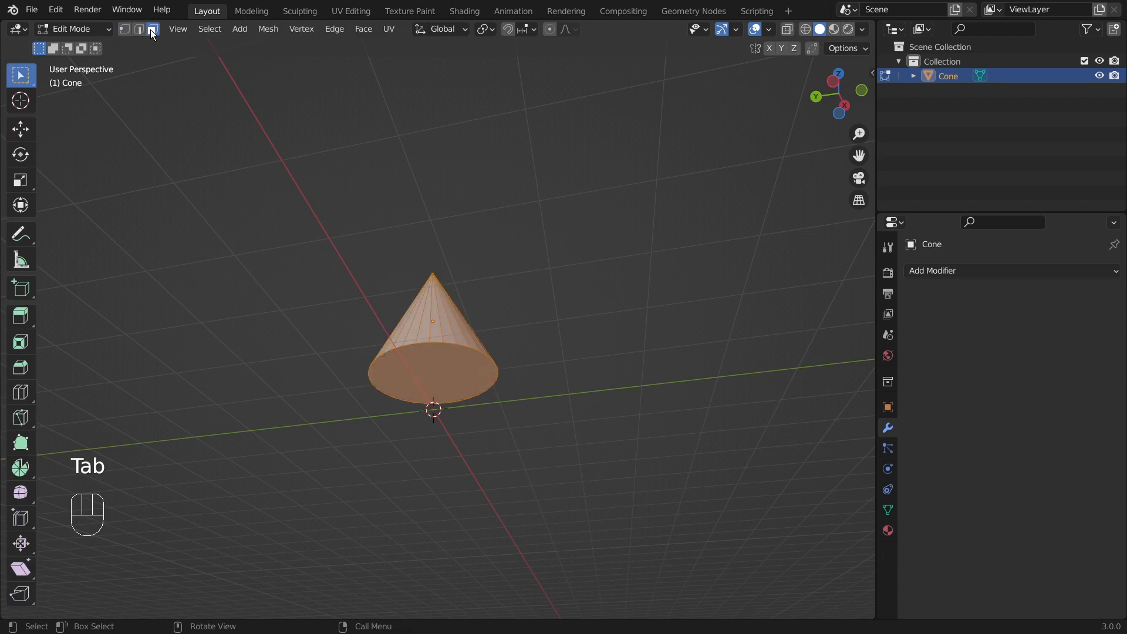
click(453, 373)
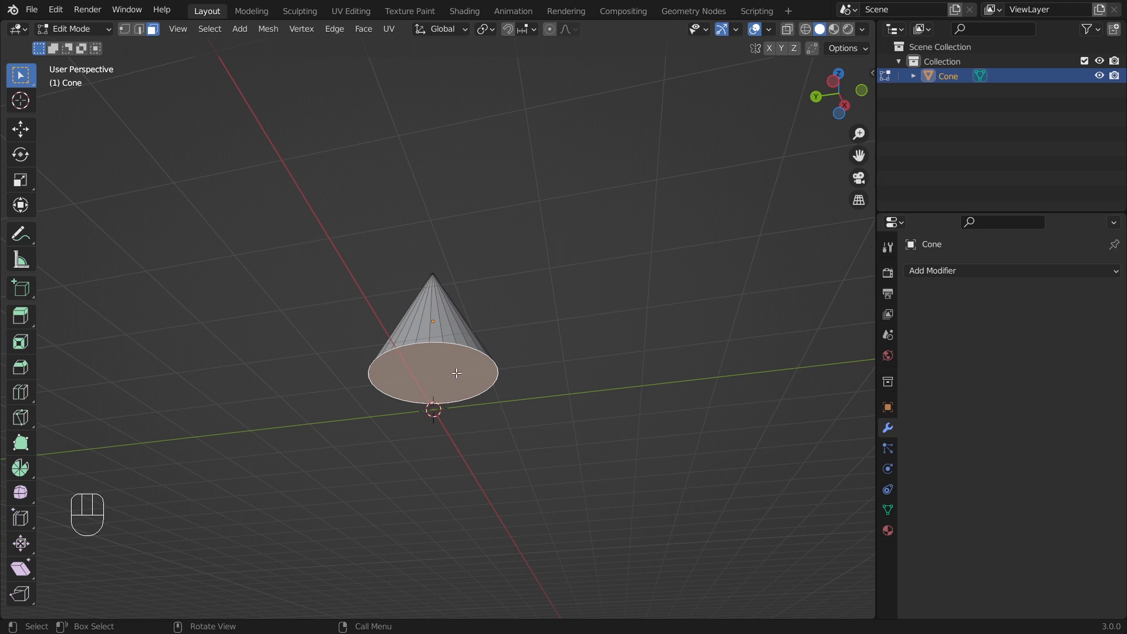
key(s)
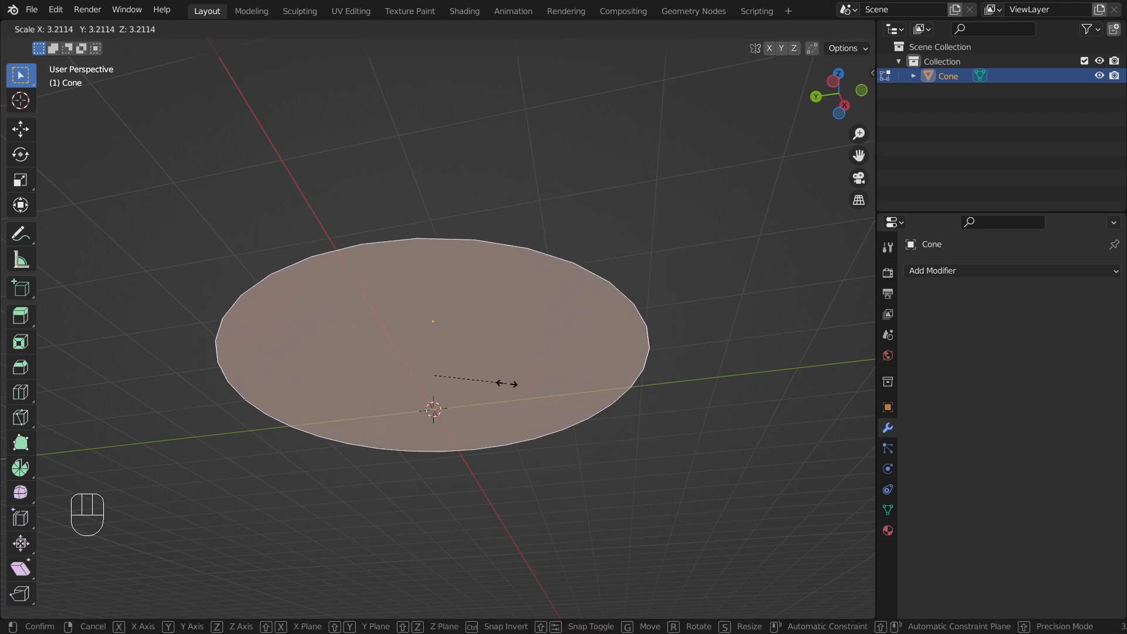
click(503, 381)
Enlarge the cone's base face a little further to make a wide, shallow cone, and return to Object Mode
middle_drag(619, 238, 473, 340)
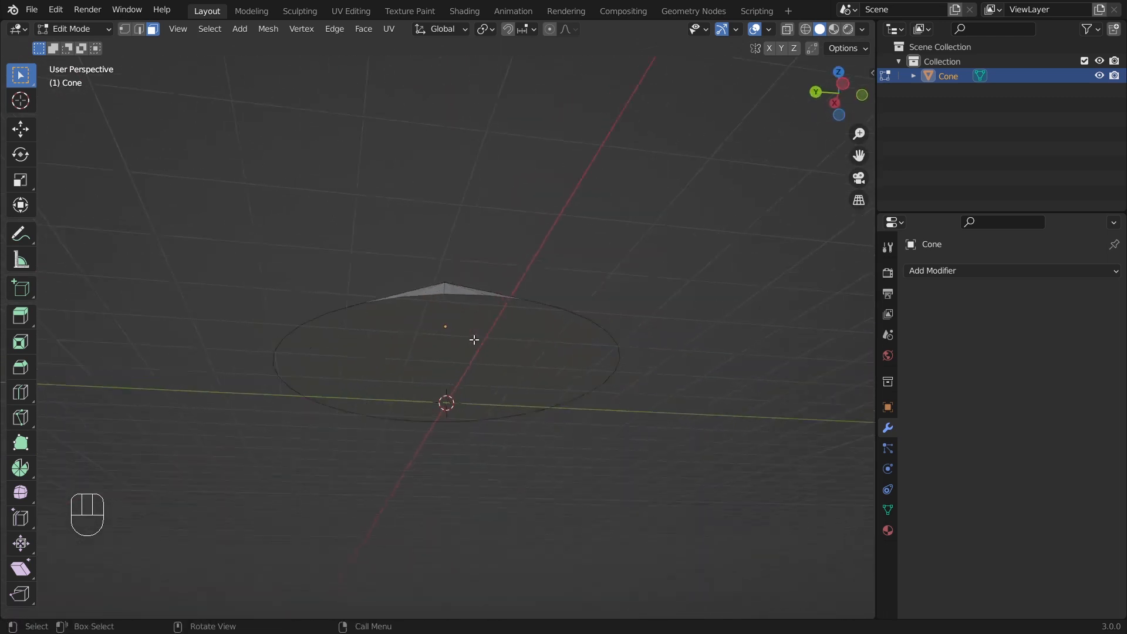
click(511, 327)
key(s)
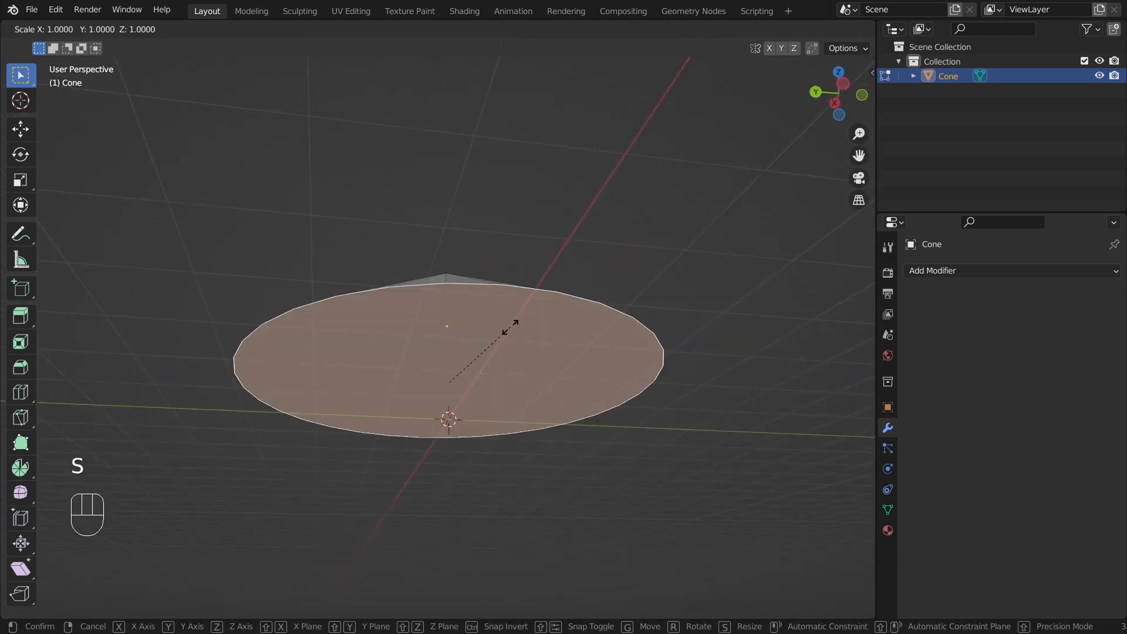
click(528, 330)
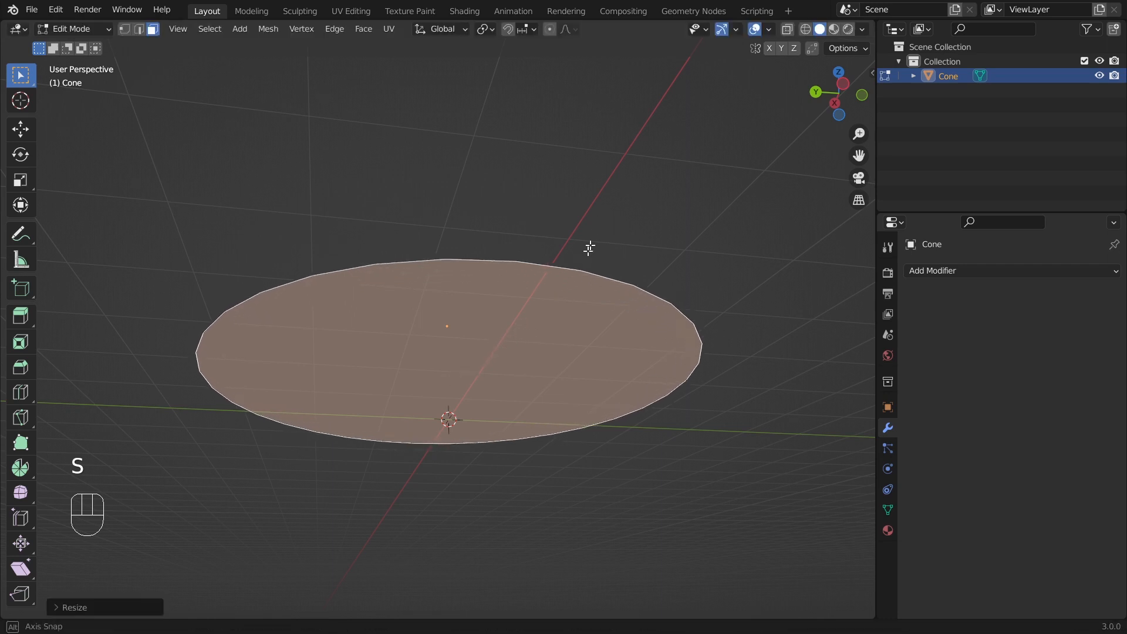
middle_drag(589, 246, 564, 317)
scroll(564, 317, down, 3)
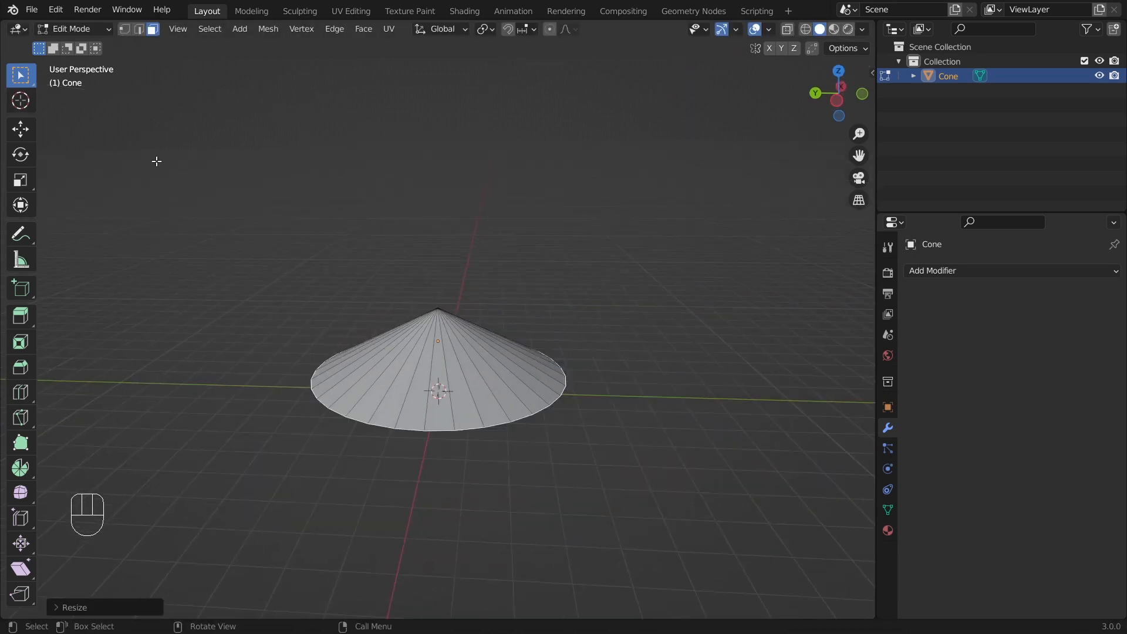
key(Tab)
Move the widened cone further up along the Z axis, leaving clear space above the world origin
click(479, 274)
click(433, 361)
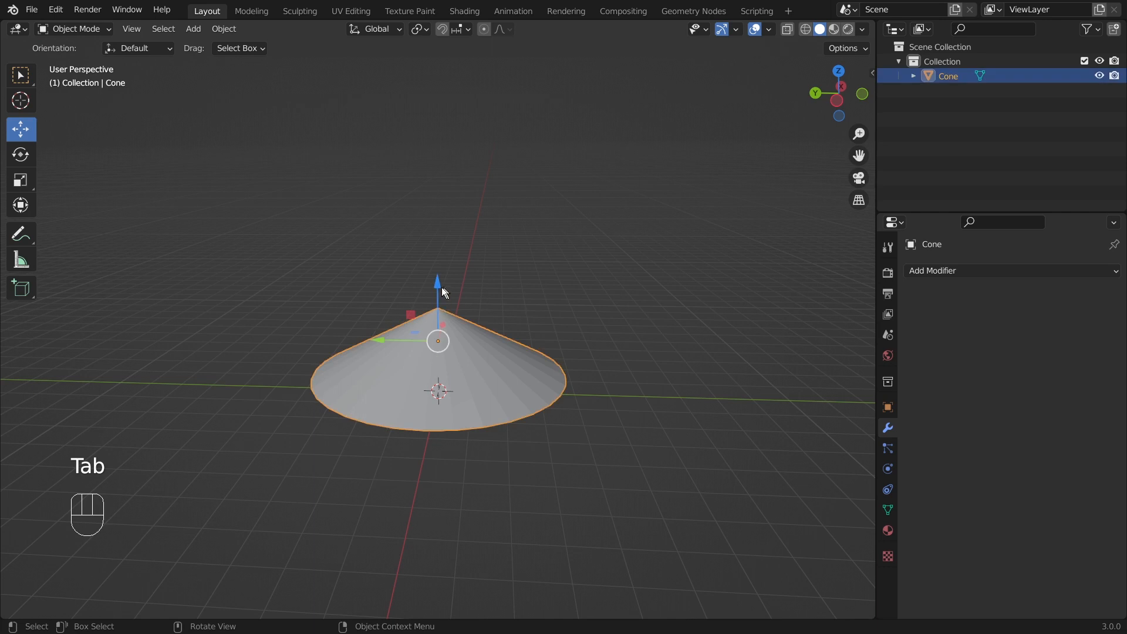
drag(442, 284, 441, 227)
click(506, 258)
middle_drag(503, 341, 681, 338)
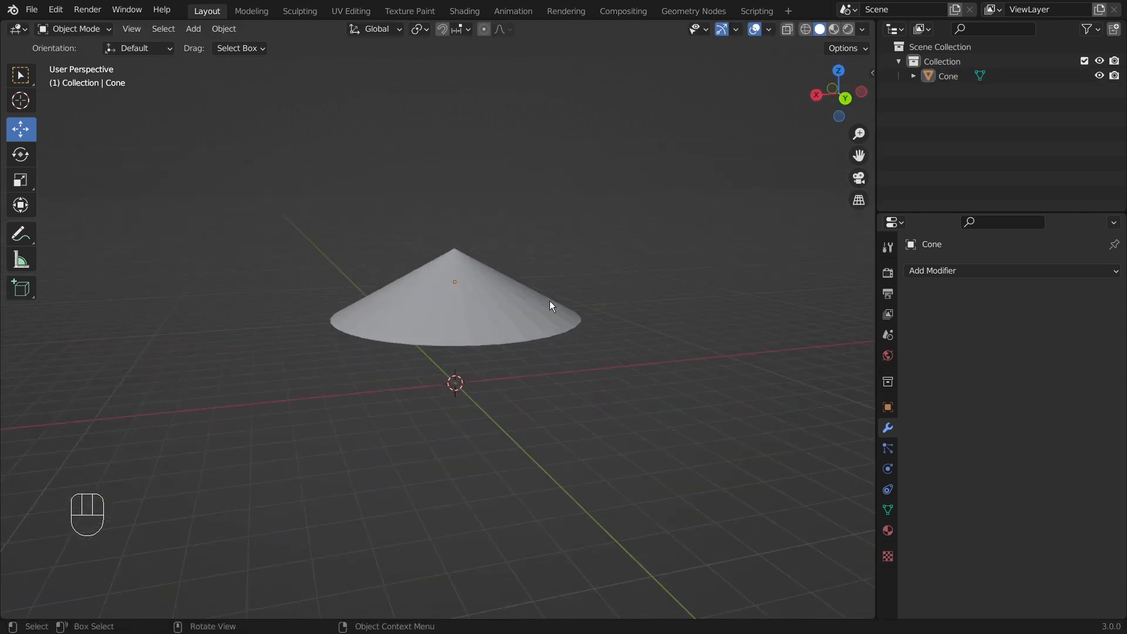
Add a Plain Axes empty at the world origin below the cone, and select the cone
key(shift+a)
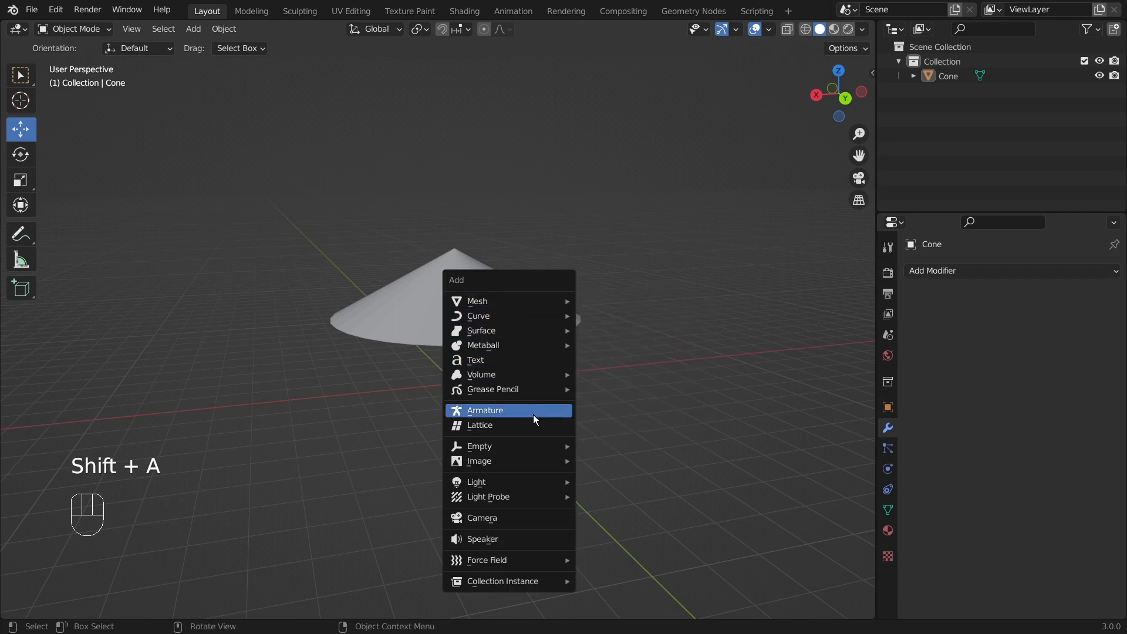
mouse_move(529, 450)
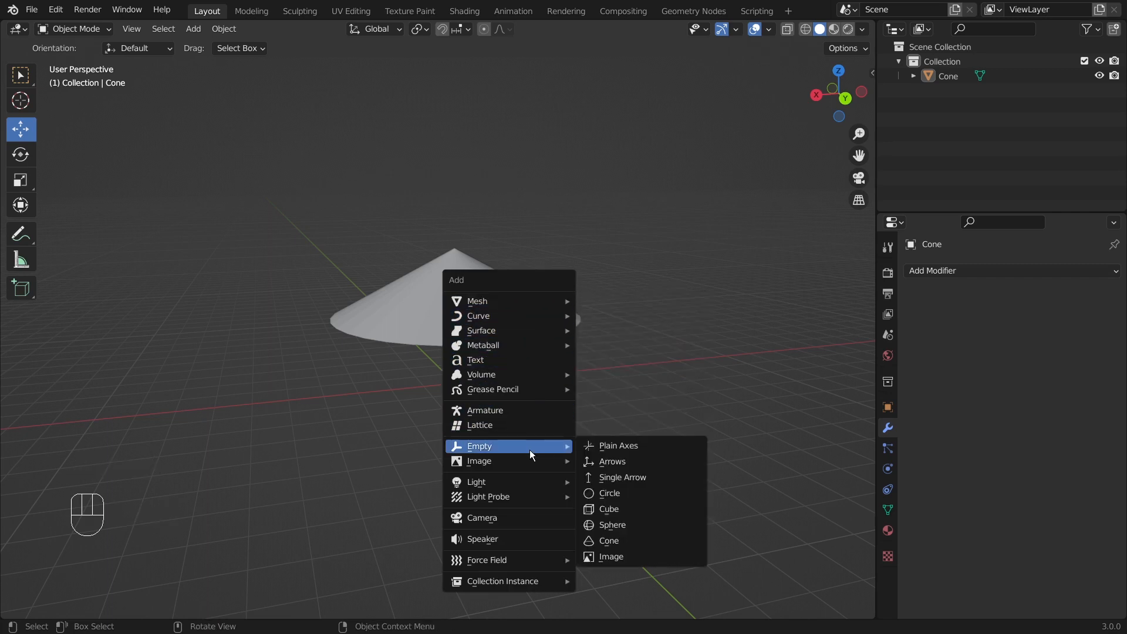
click(639, 445)
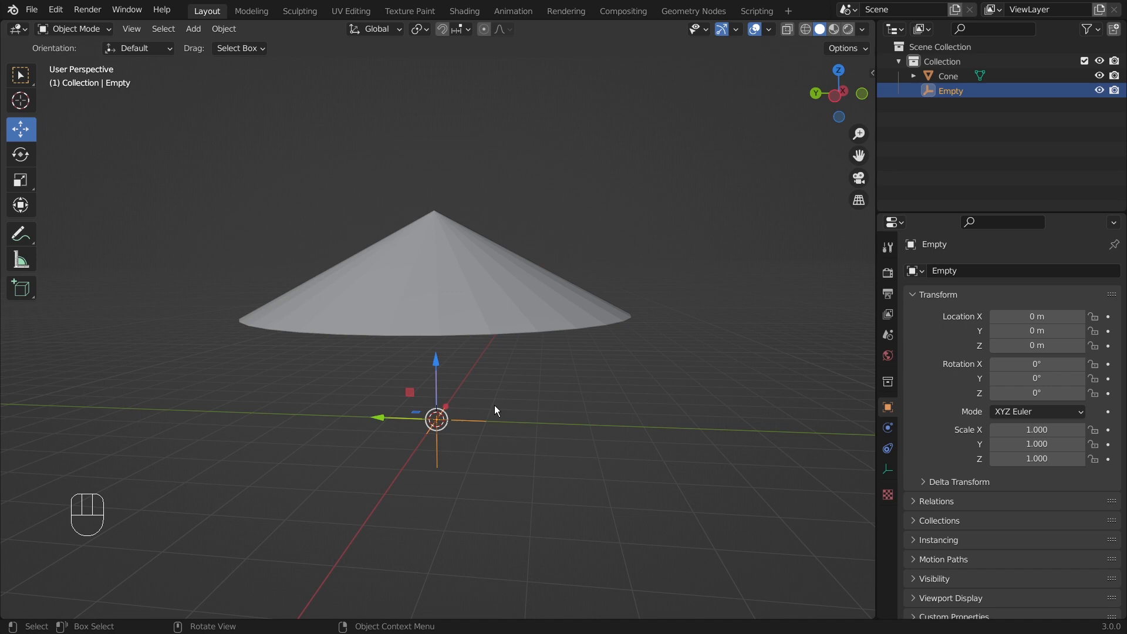
scroll(494, 405, down, 2)
click(481, 312)
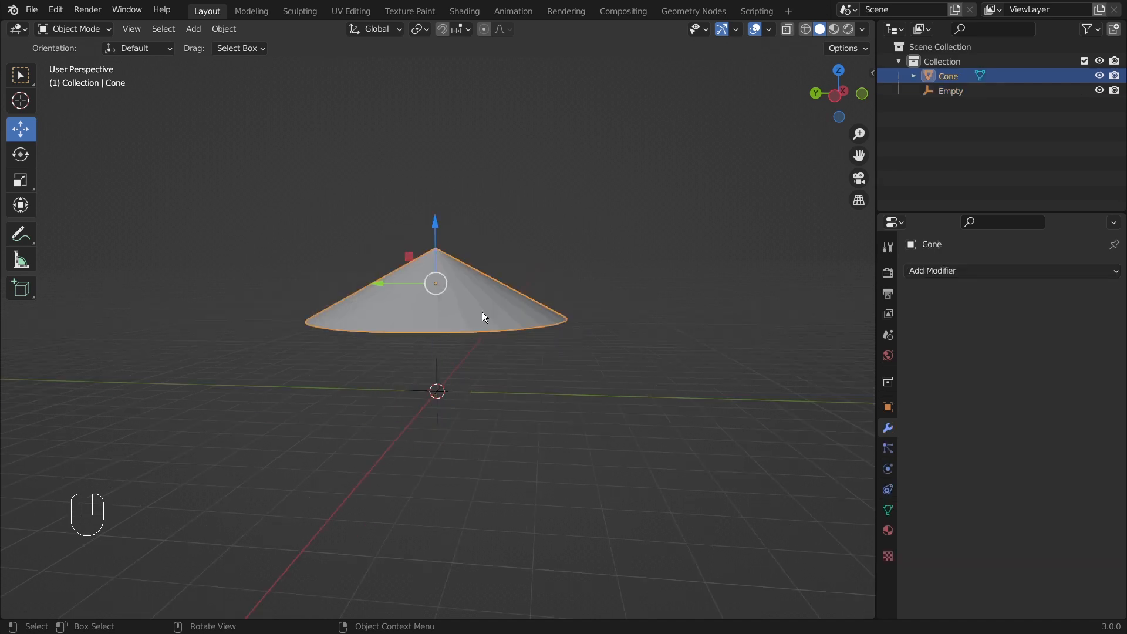
Add an Array modifier to the cone and set its Fixed Count to 6
click(933, 272)
click(829, 315)
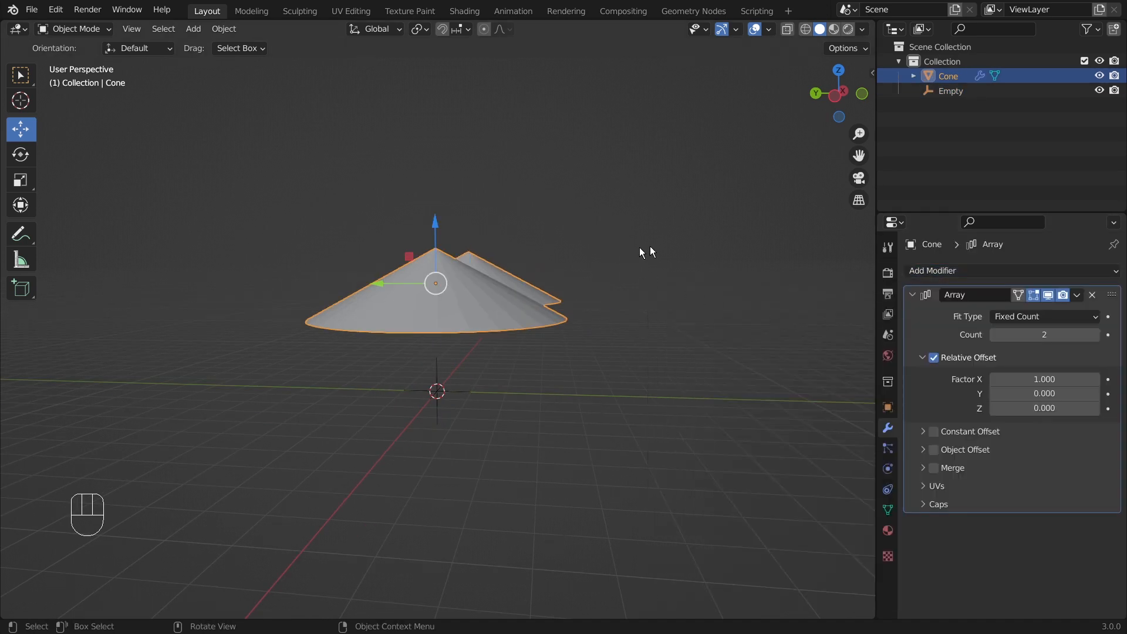
middle_drag(650, 252, 532, 343)
click(1096, 334)
click(1095, 335)
click(1096, 335)
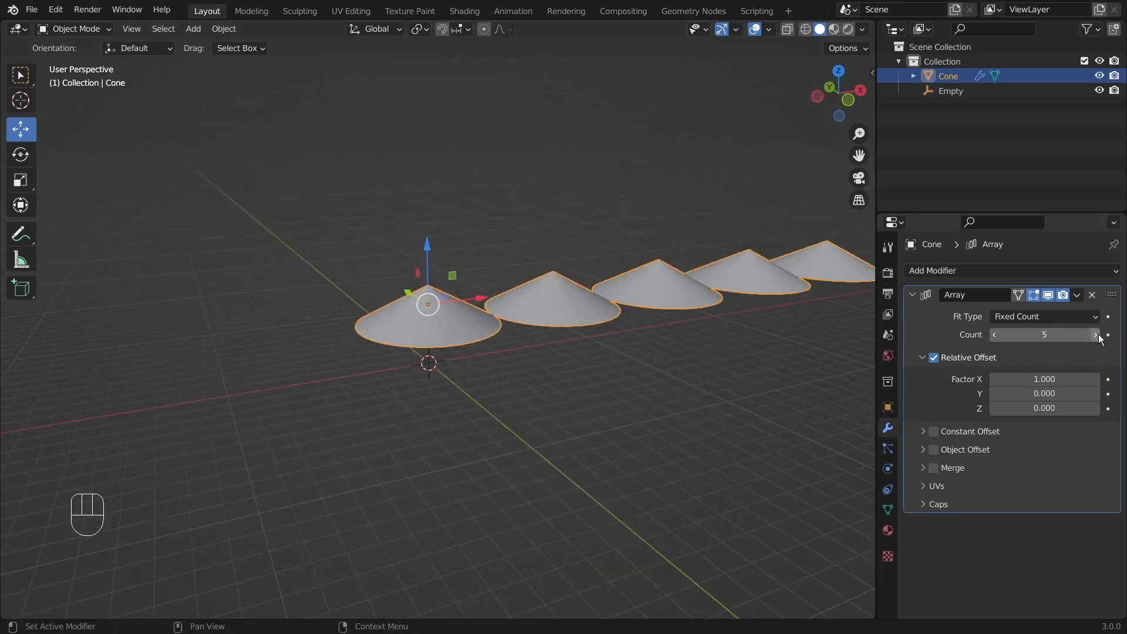
click(1095, 335)
middle_drag(519, 421, 584, 437)
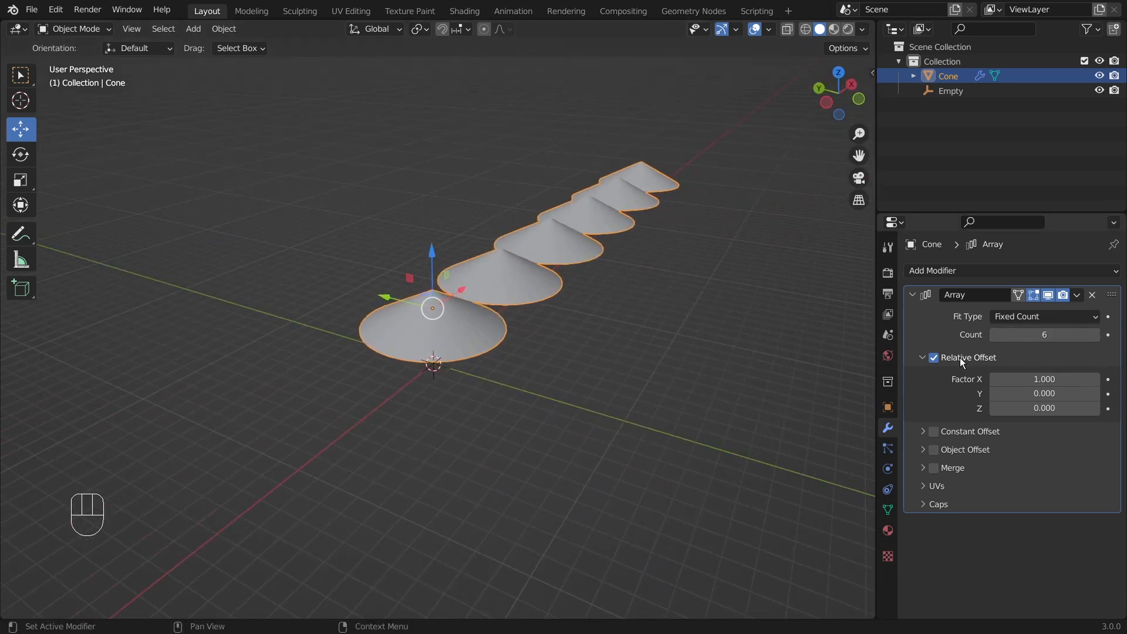
Turn off the array's Relative Offset and enable Object Offset with Empty as the offset object
click(935, 358)
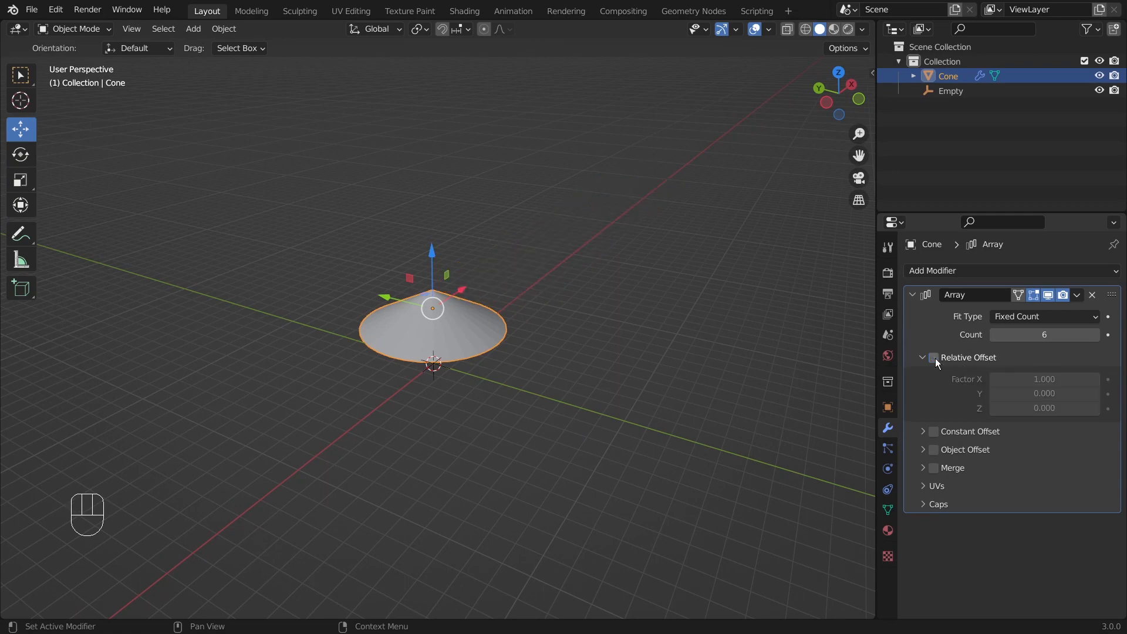
click(934, 450)
click(925, 451)
middle_drag(417, 381, 415, 349)
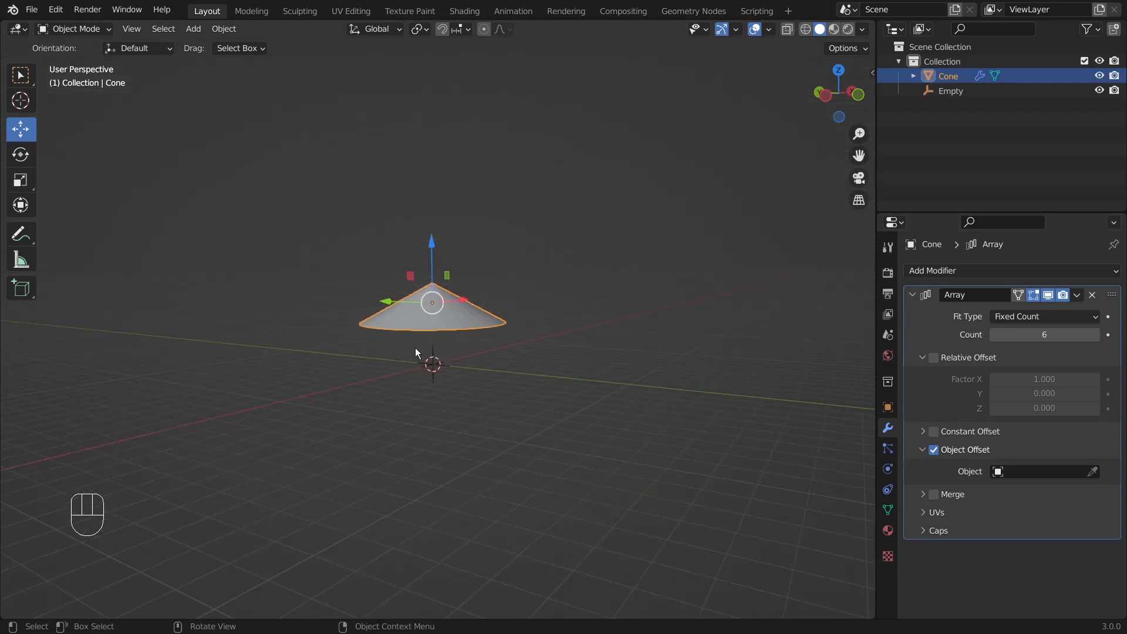
click(1013, 473)
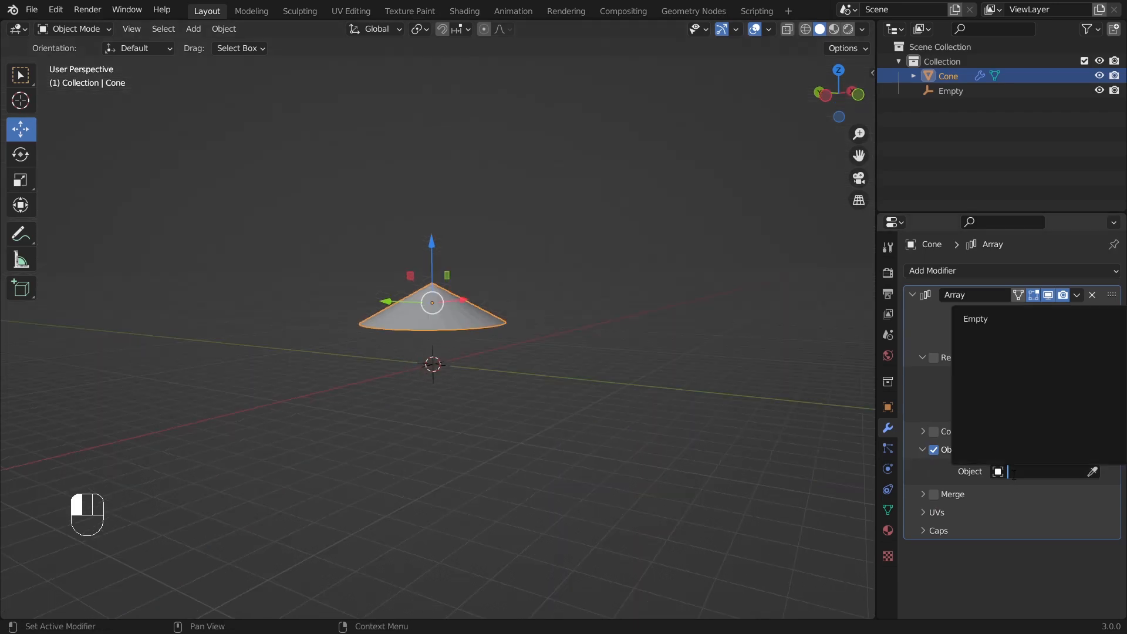
click(989, 320)
scroll(592, 352, down, 2)
middle_drag(591, 352, 502, 354)
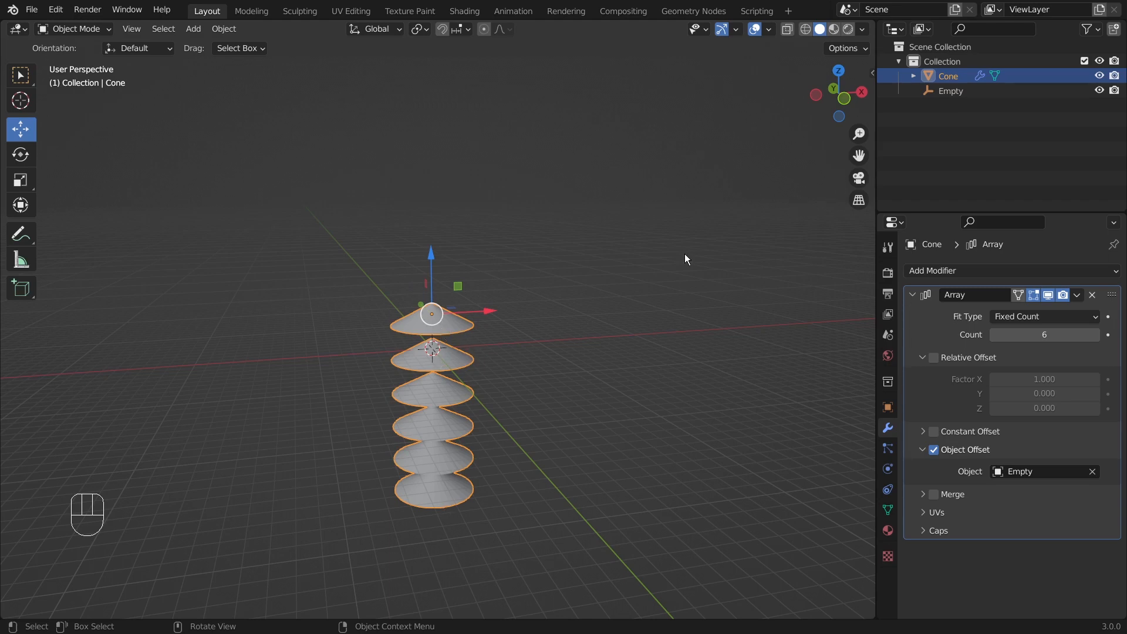
Show the transform values and set the cone's Z location to -3.1501 m
key(n)
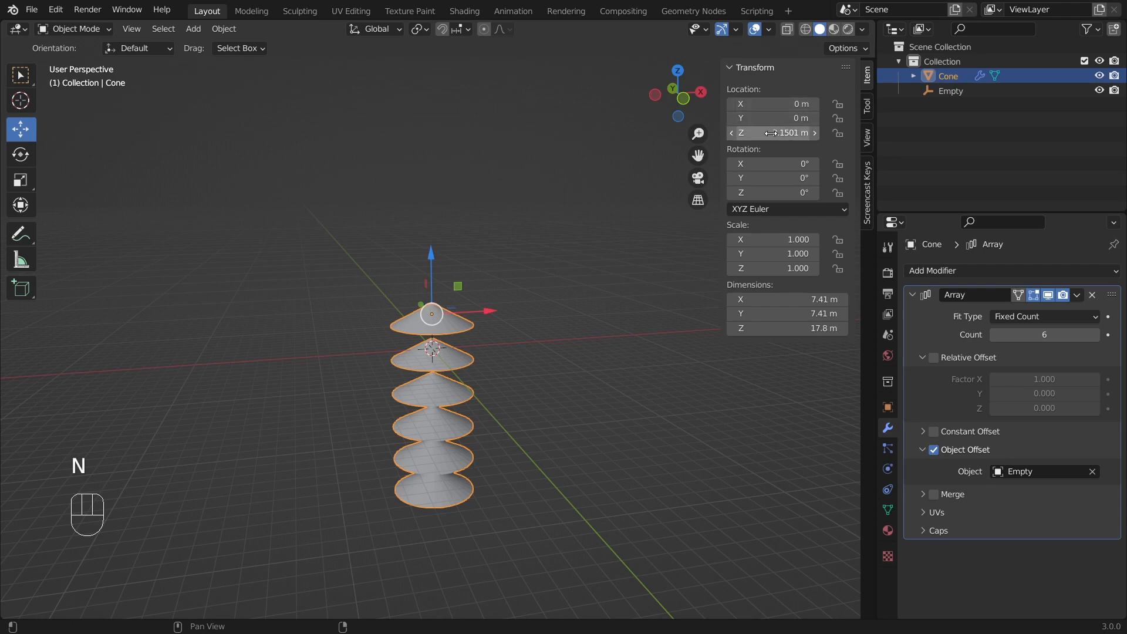
click(771, 133)
key(Escape)
click(764, 134)
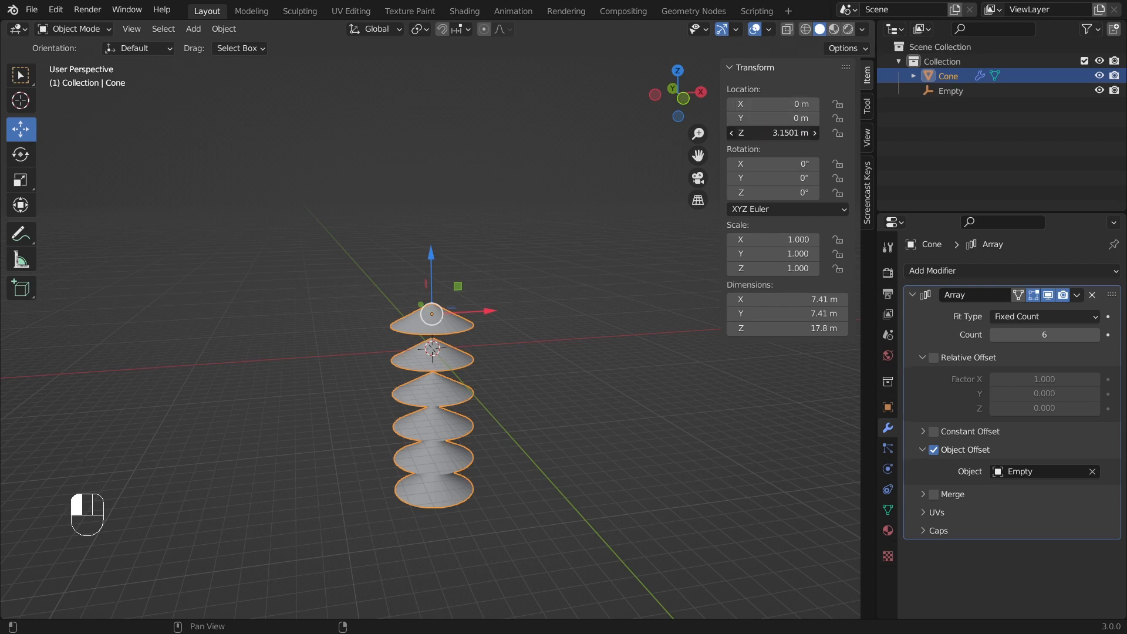
click(736, 134)
text(-)
key(Return)
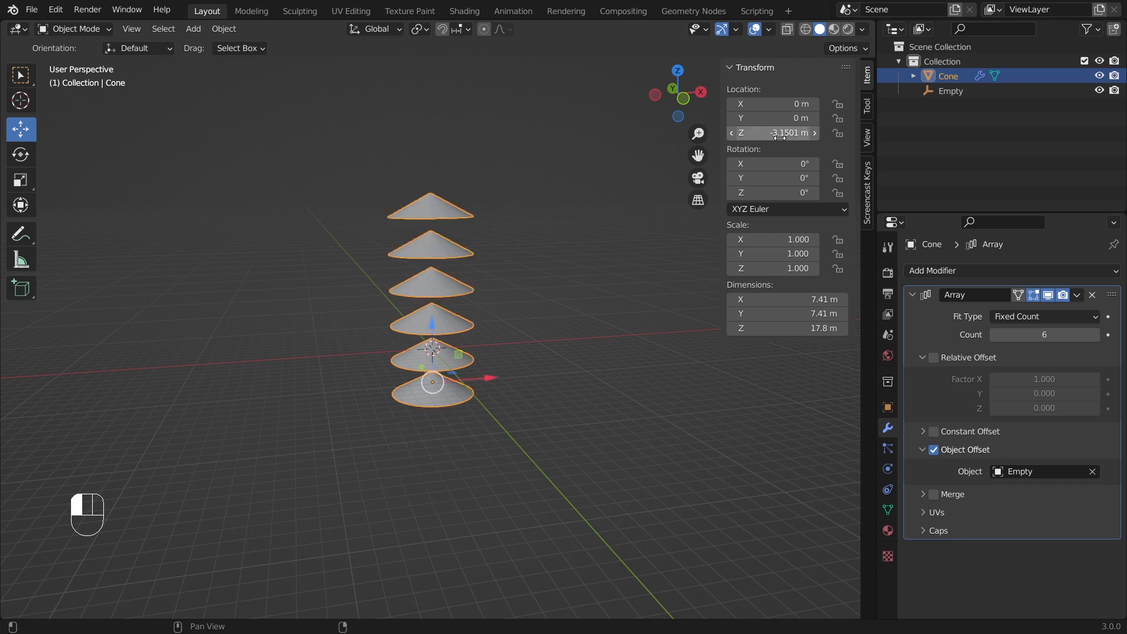
click(583, 262)
middle_drag(488, 237, 576, 294)
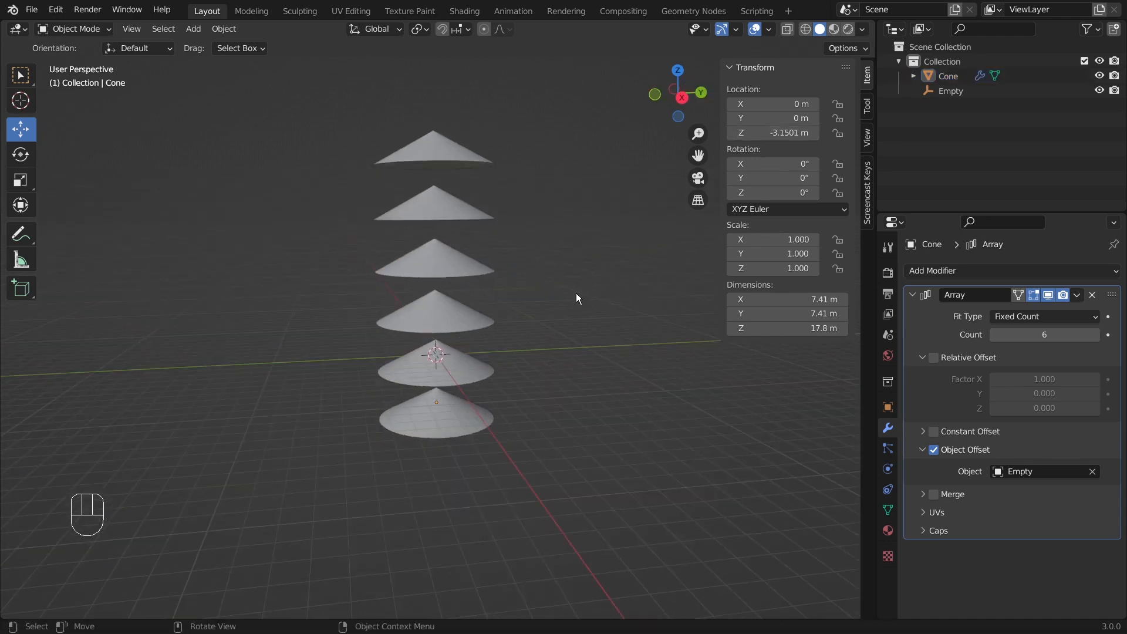
Examine how the cone stack and its location values relate to the empty's location, selecting each object in turn
click(450, 152)
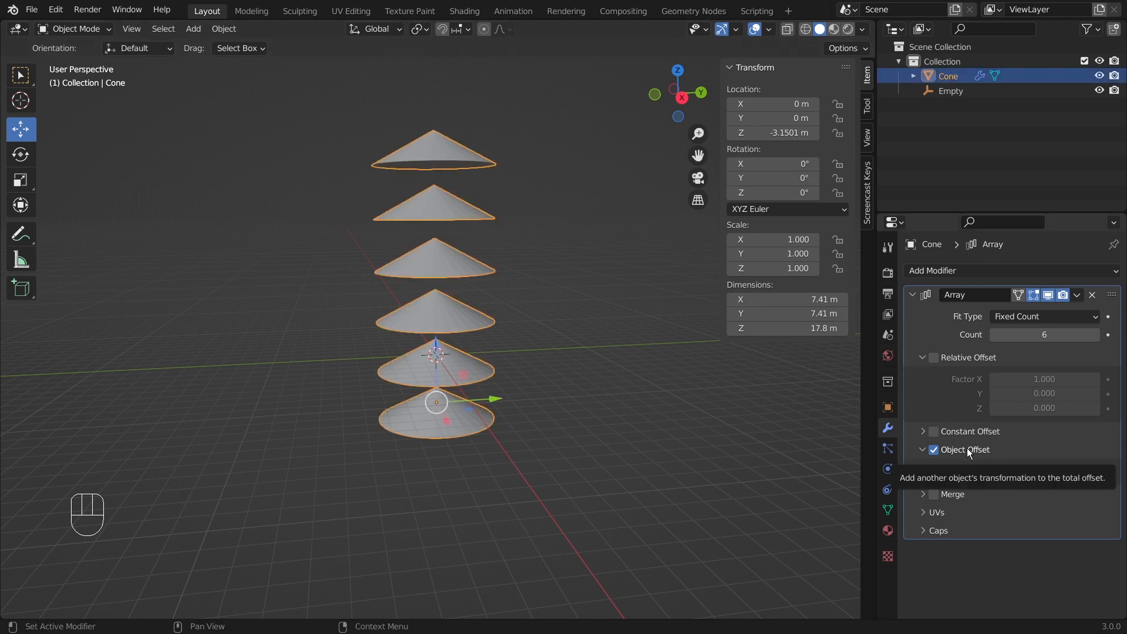
click(565, 257)
click(952, 92)
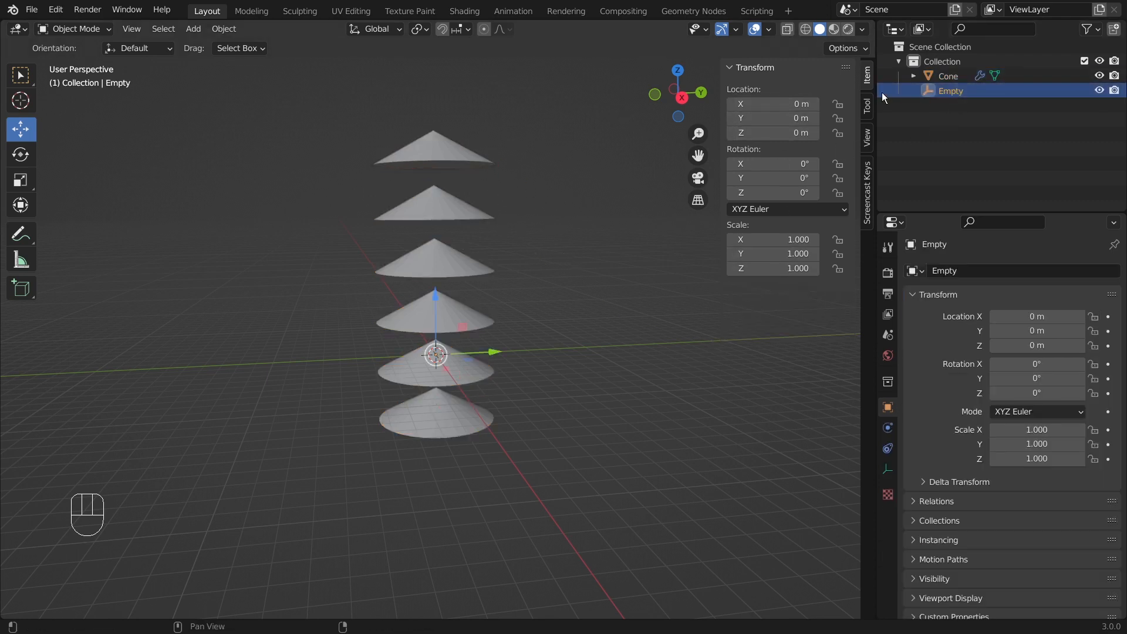
click(428, 150)
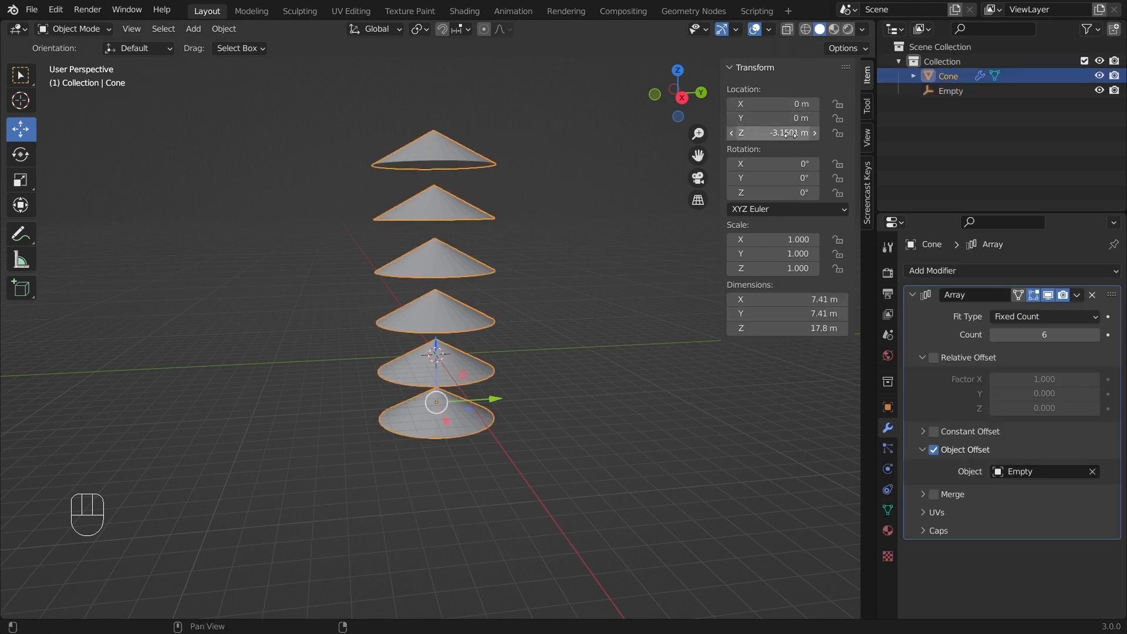
click(561, 171)
middle_drag(561, 171, 478, 199)
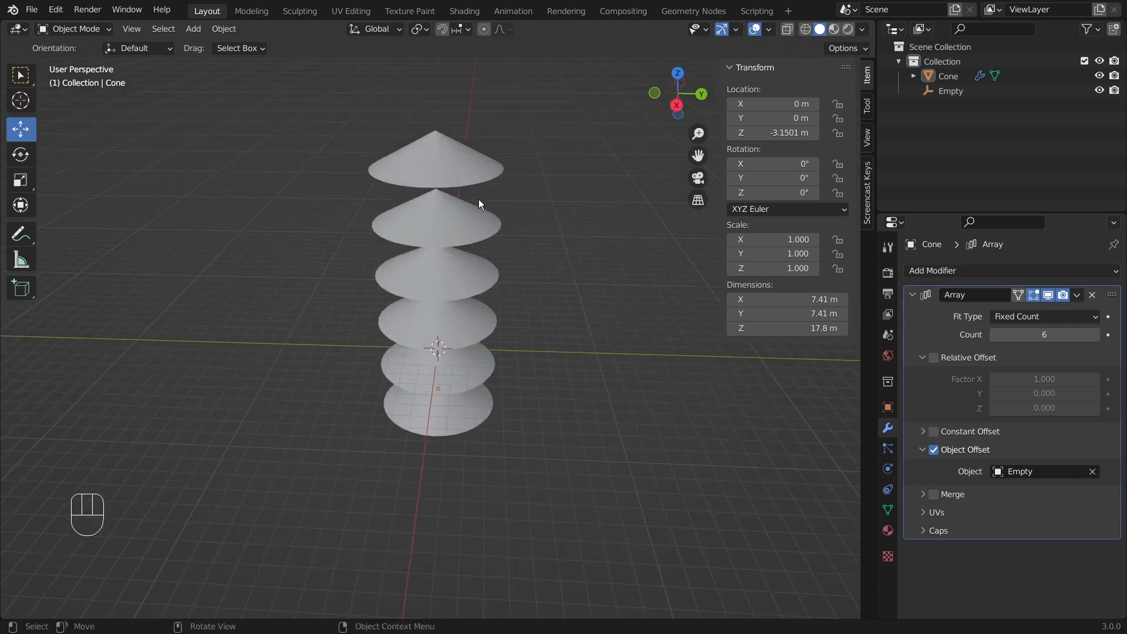
click(424, 164)
click(552, 155)
click(428, 164)
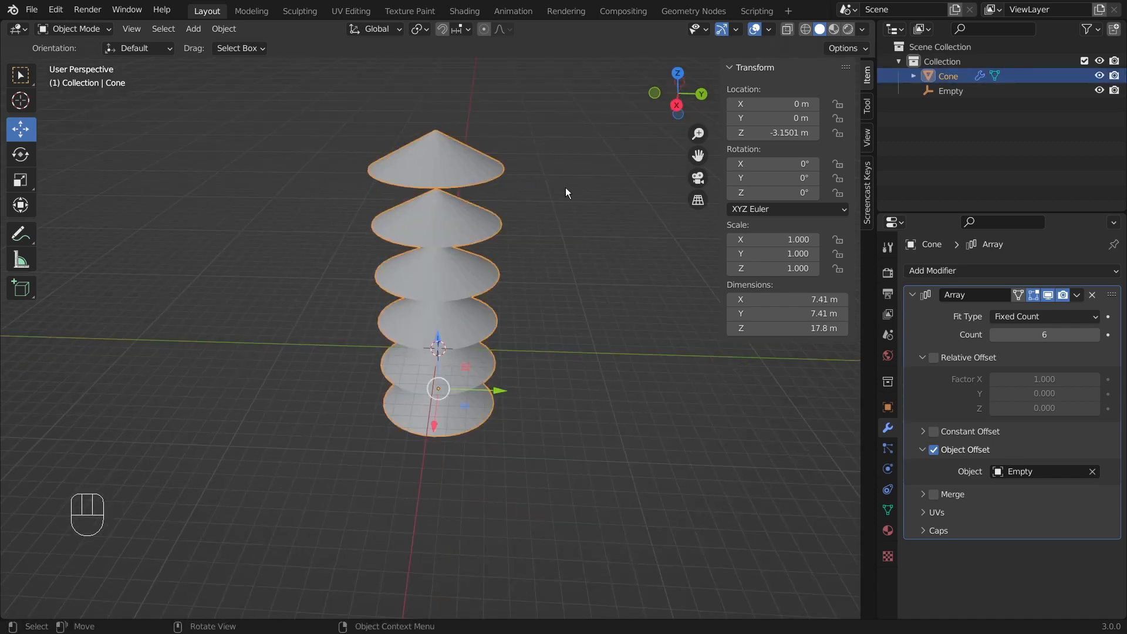
Try stretching the cone along X to a scale of 1.730, and undo it
middle_drag(541, 262, 637, 215)
mouse_move(800, 240)
mouse_down()
mouse_move(752, 240)
mouse_move(895, 239)
mouse_move(817, 240)
mouse_up()
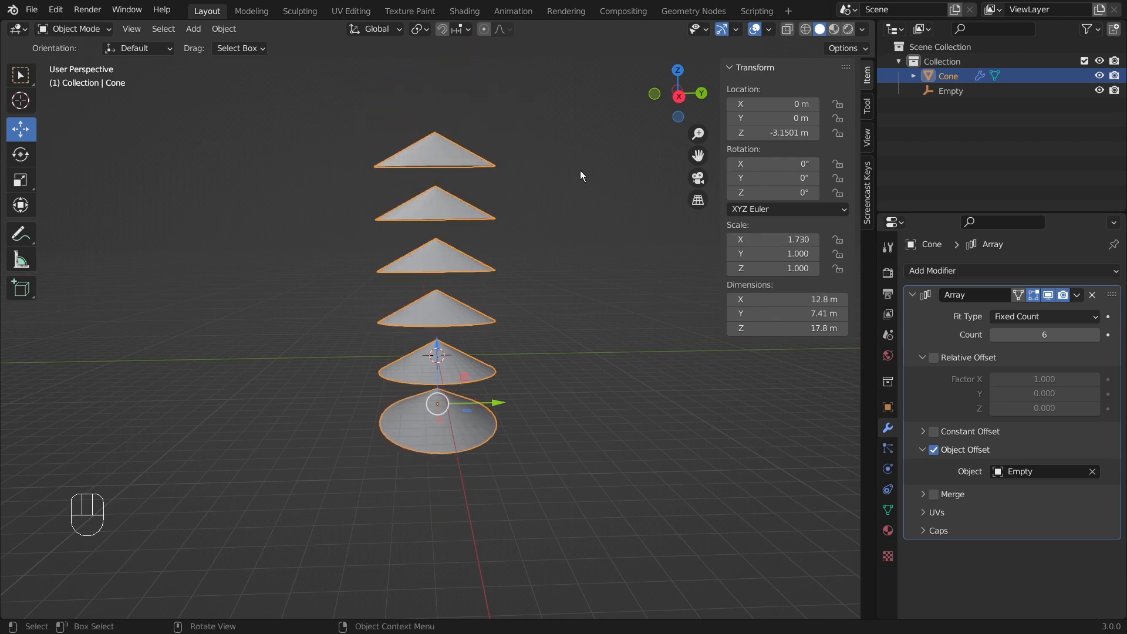
key(ctrl+z)
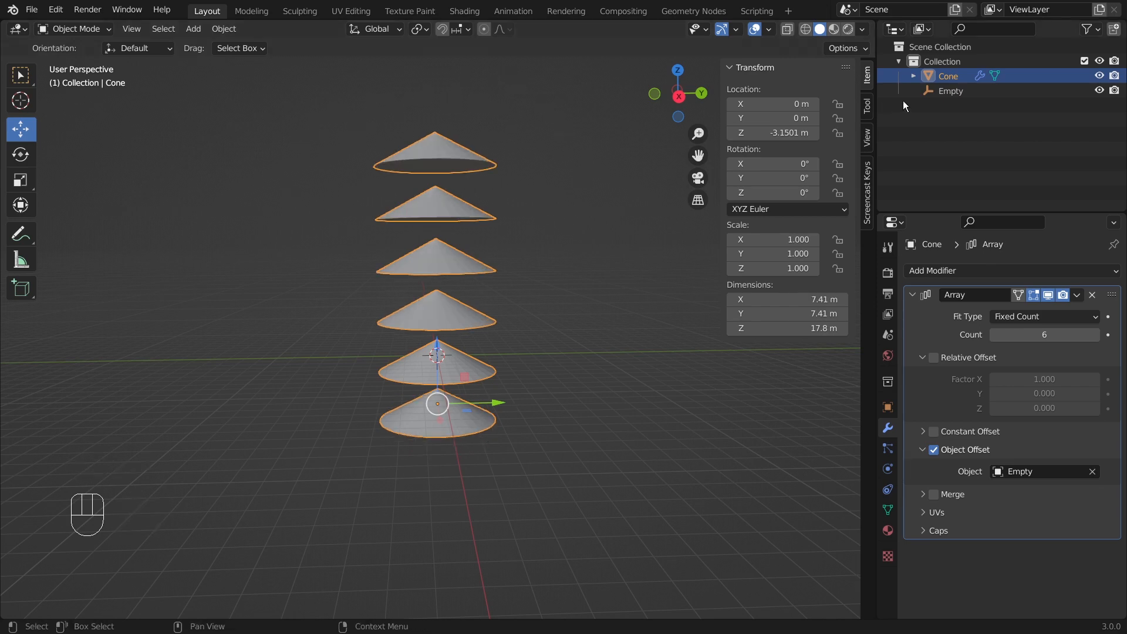
Copy the cone's Z location value, and reset the cone's Z location to 0 m
click(956, 92)
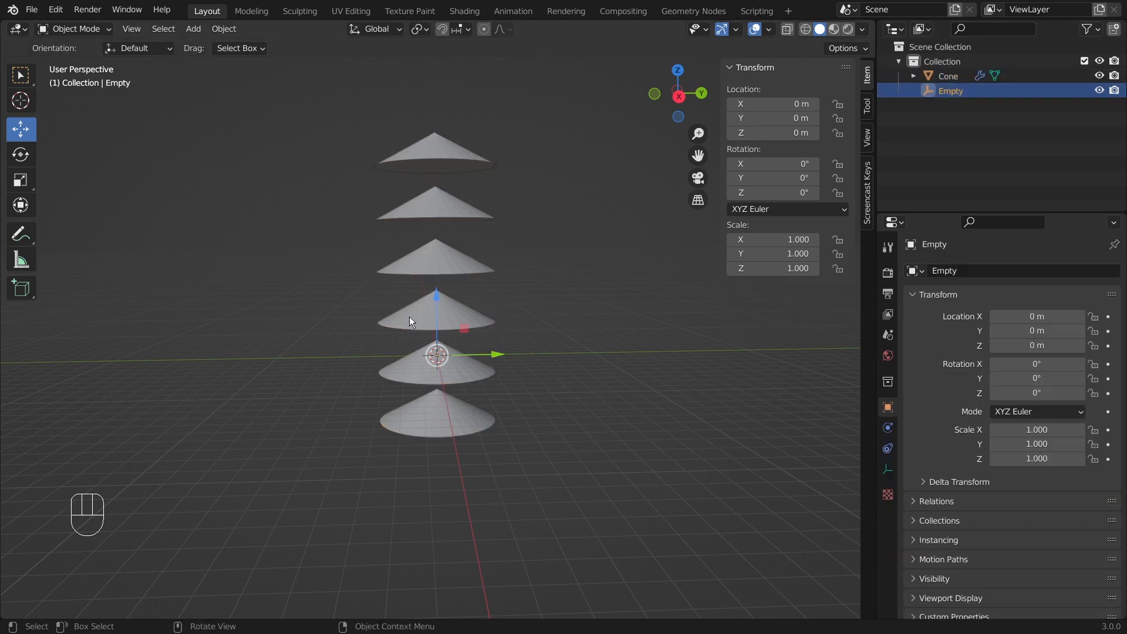
click(950, 76)
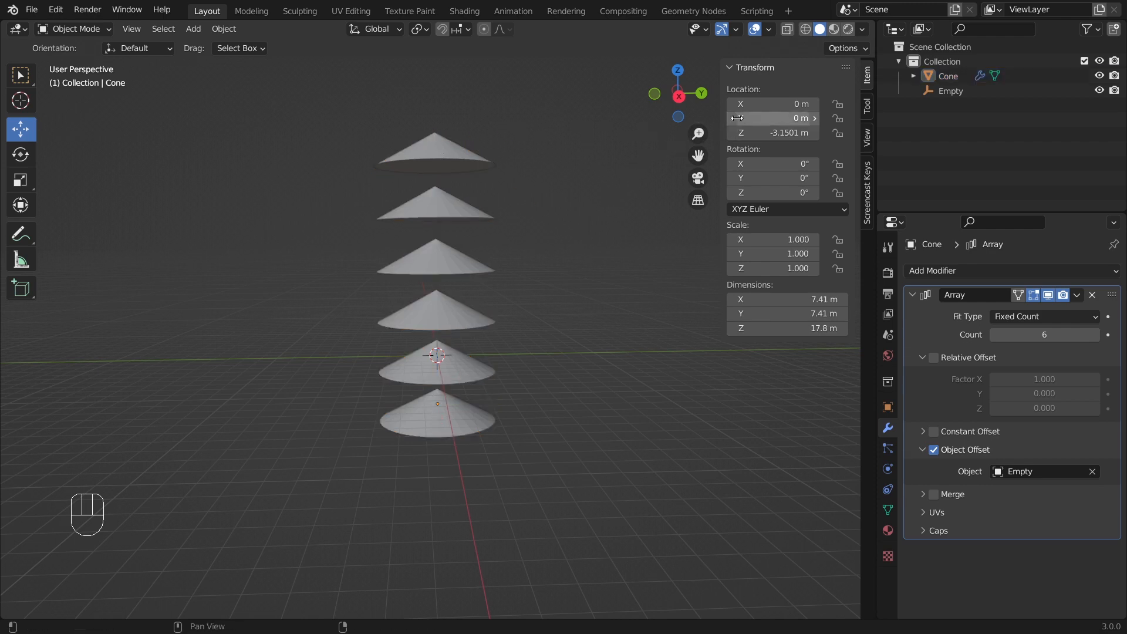
click(794, 132)
key(ctrl+c)
key(ctrl)
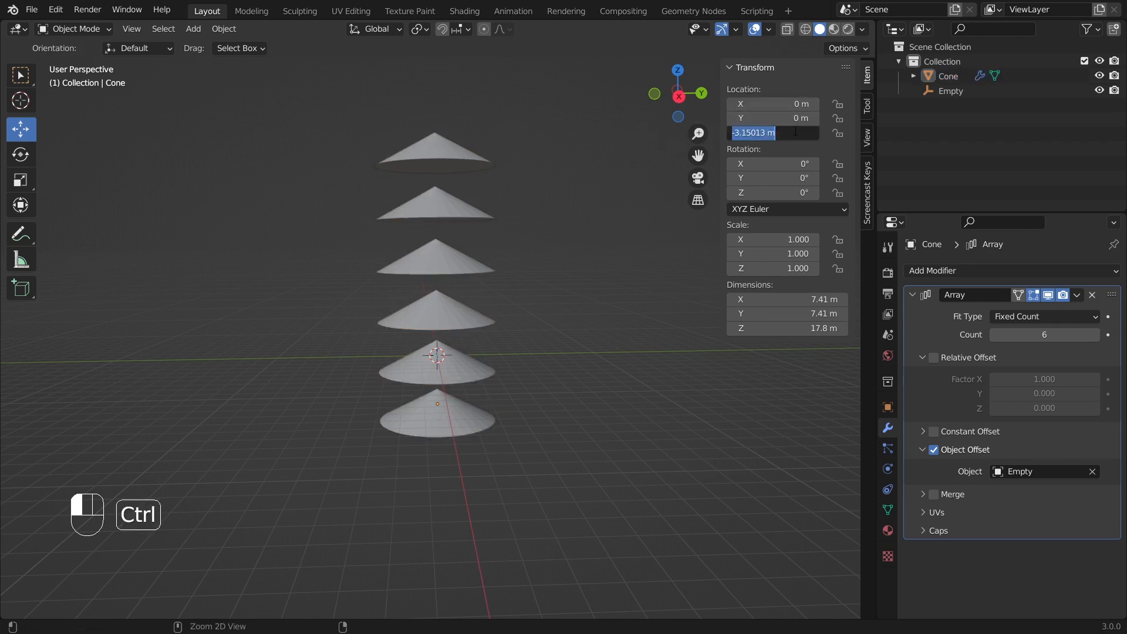
text(0)
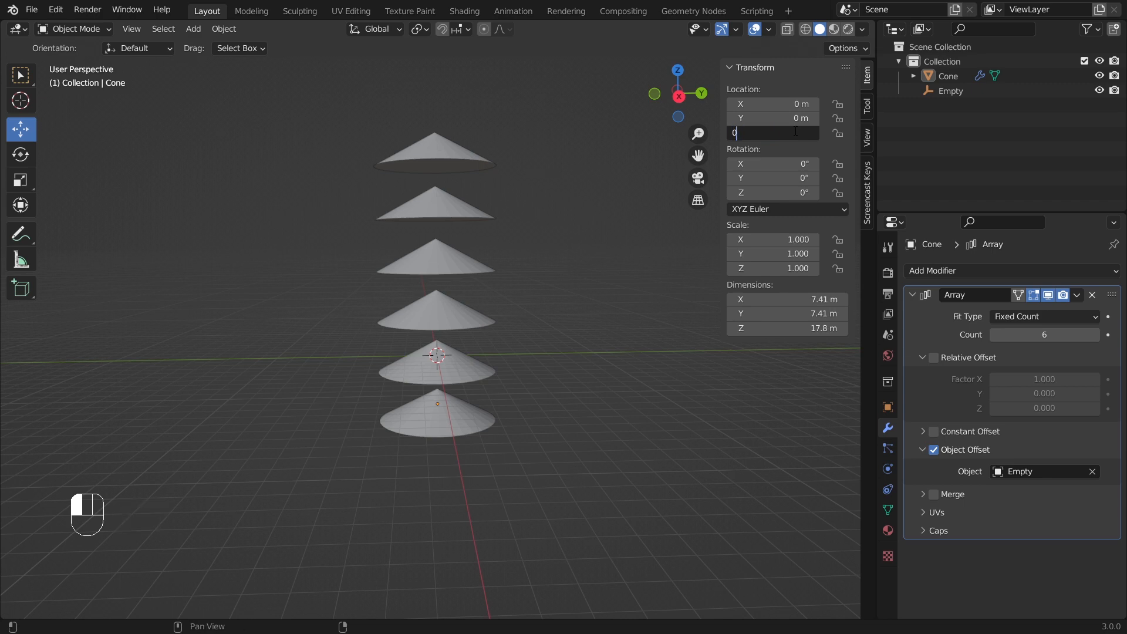
key(Return)
Paste the copied value of -3.15013 m as the empty's Z location
click(947, 92)
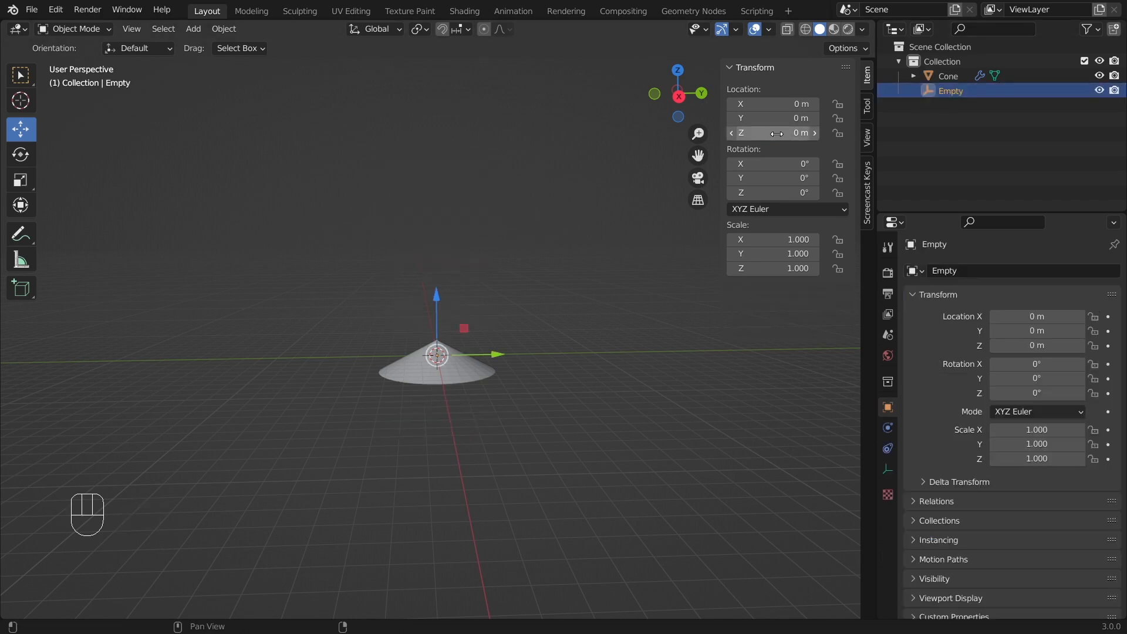
click(811, 133)
key(ctrl+v)
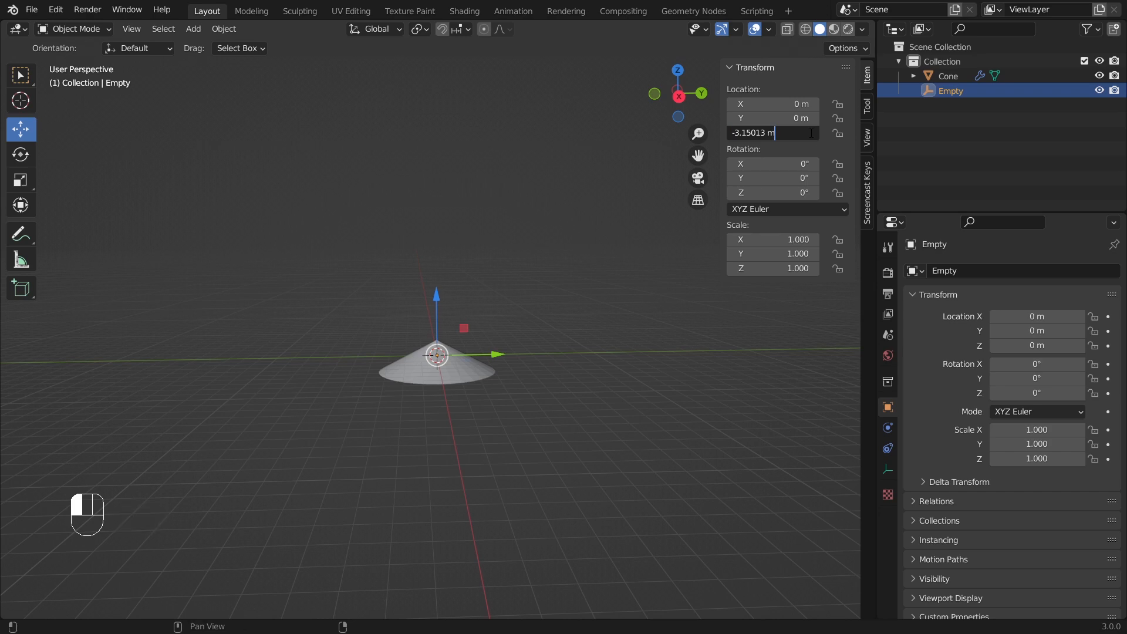
key(Return)
click(783, 134)
click(594, 172)
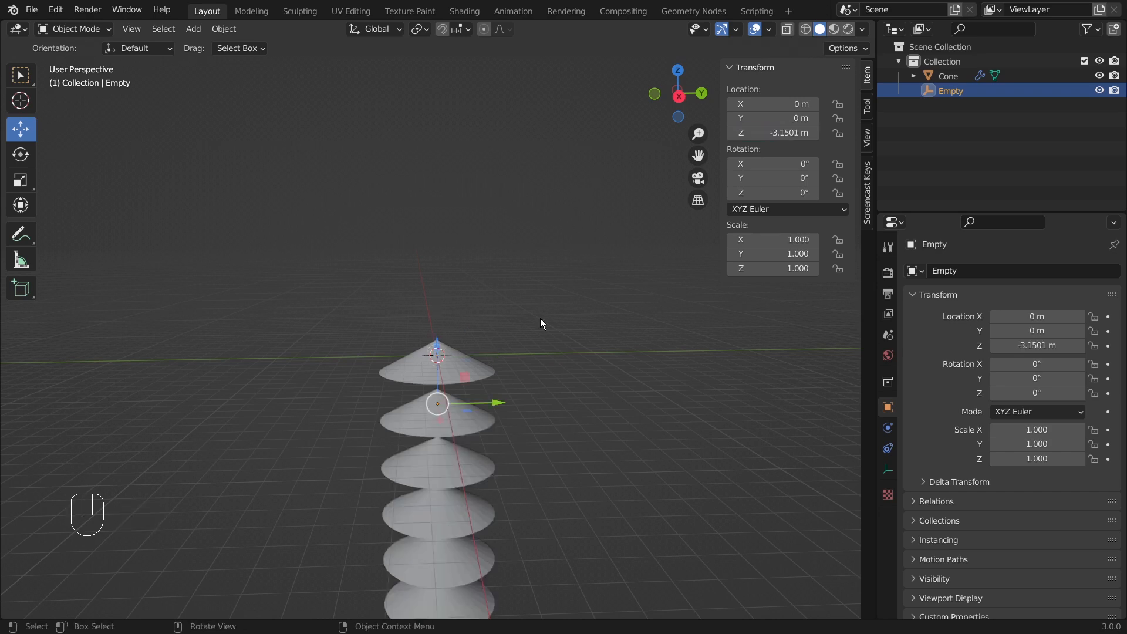
scroll(541, 320, down, 4)
scroll(470, 358, up, 4)
Make the empty's Z location positive, 3.15013 m, stacking the cone copies upward
click(772, 133)
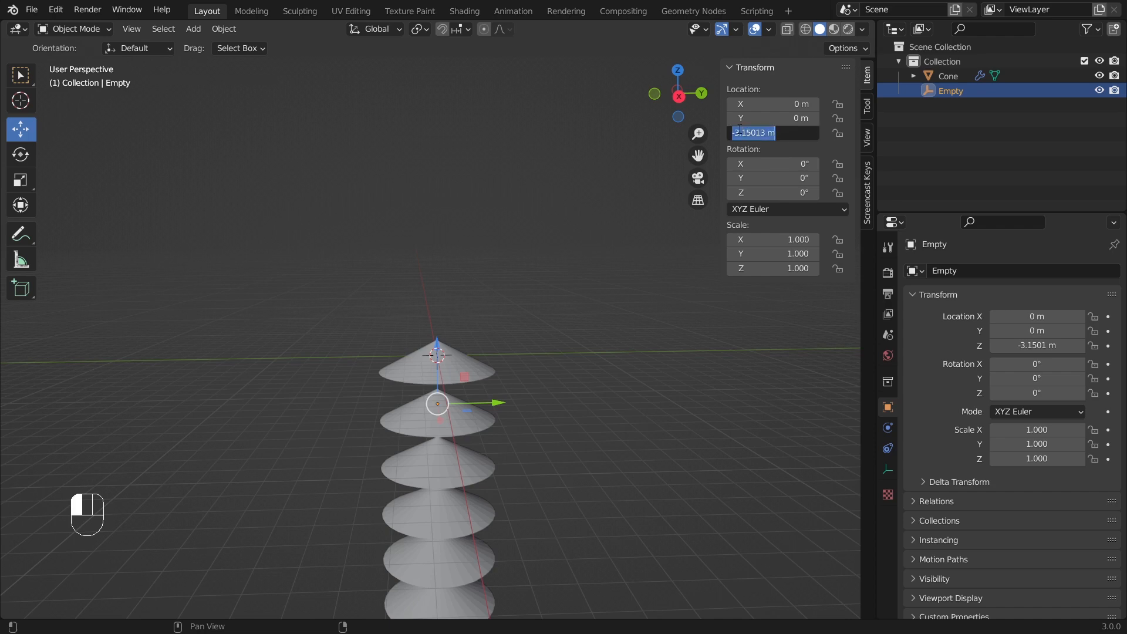
key(Home)
key(Delete)
key(Return)
middle_drag(516, 176, 438, 147)
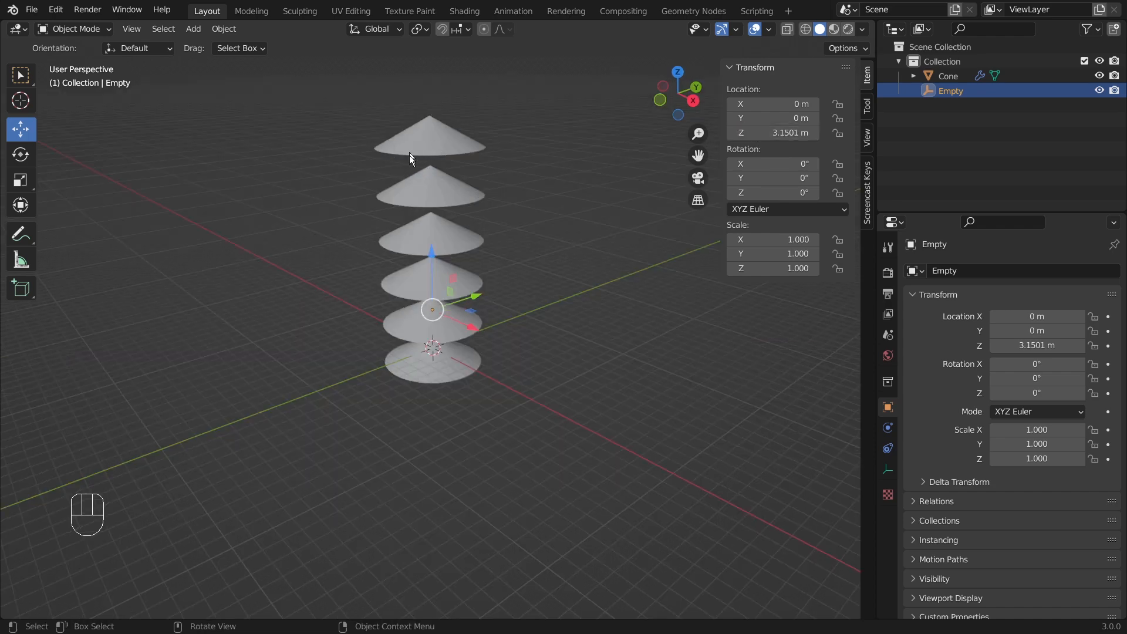
Set the empty's X and Y scale to 0.8 to taper the stacked cones
drag(775, 240, 723, 239)
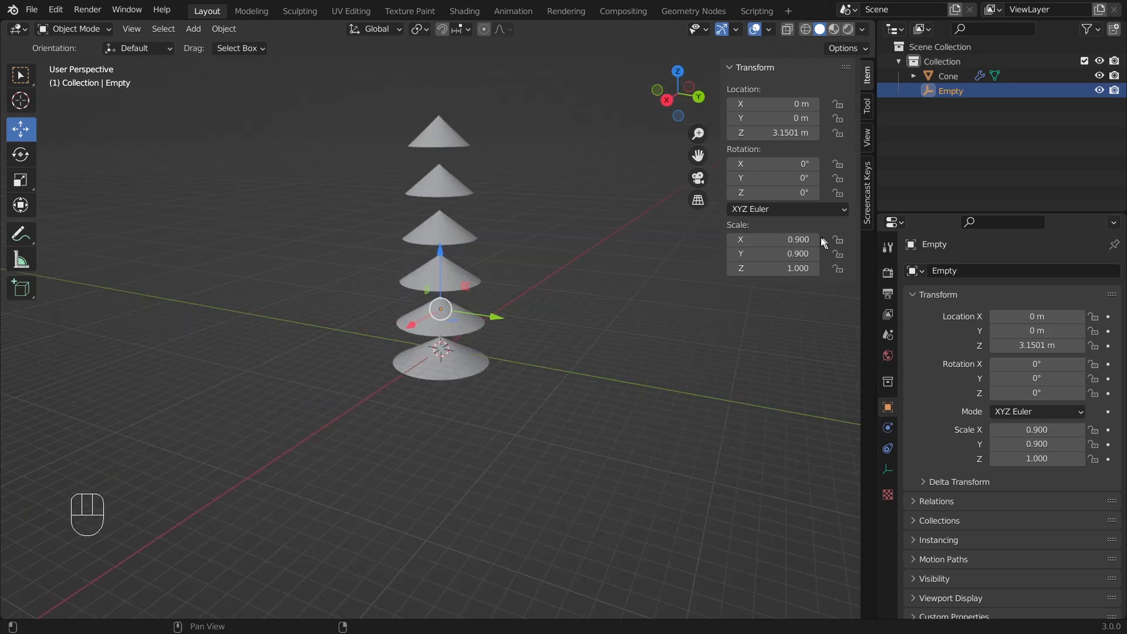
click(810, 238)
text(0.8)
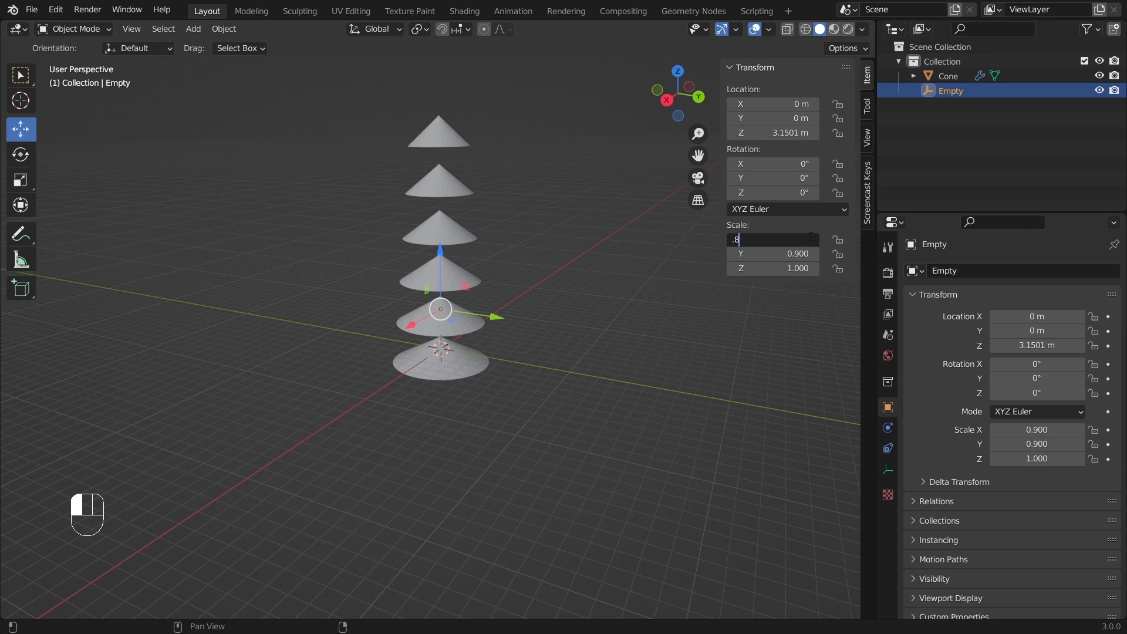
key(Return)
click(751, 259)
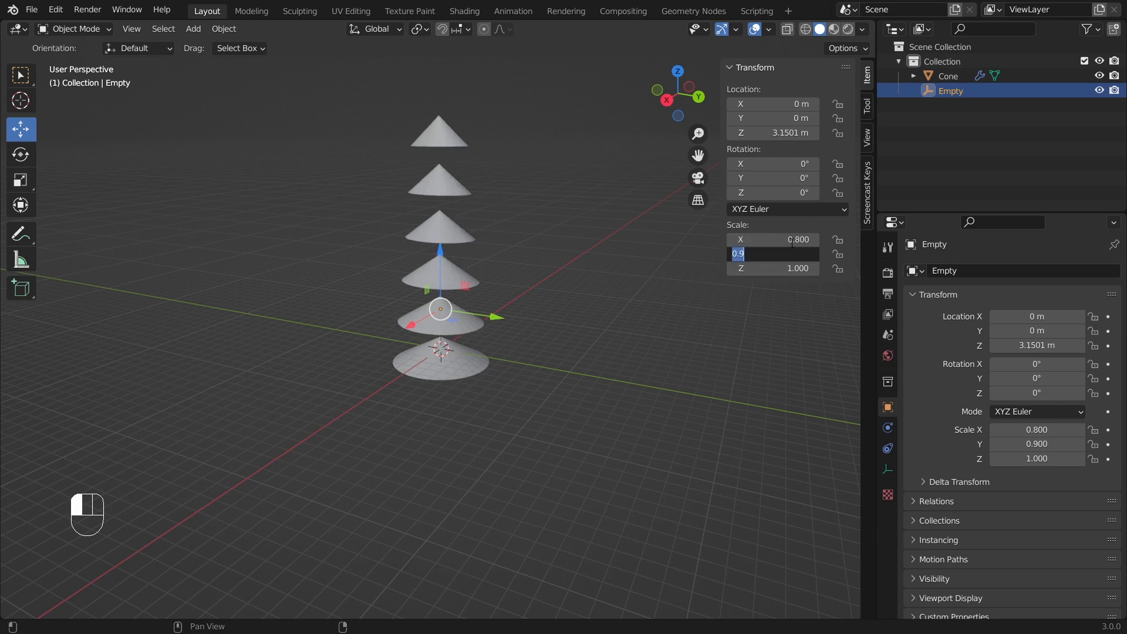
text(.8)
key(Return)
click(546, 170)
click(441, 136)
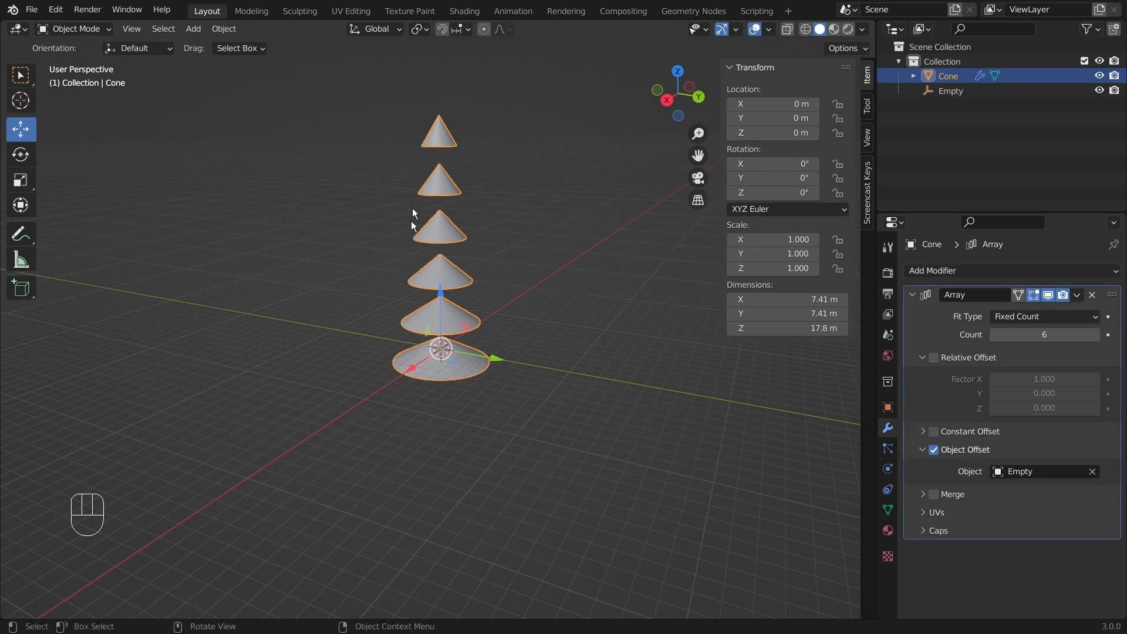
Reduce the empty's Z scale to 0.860 to flatten each successive cone copy
click(946, 90)
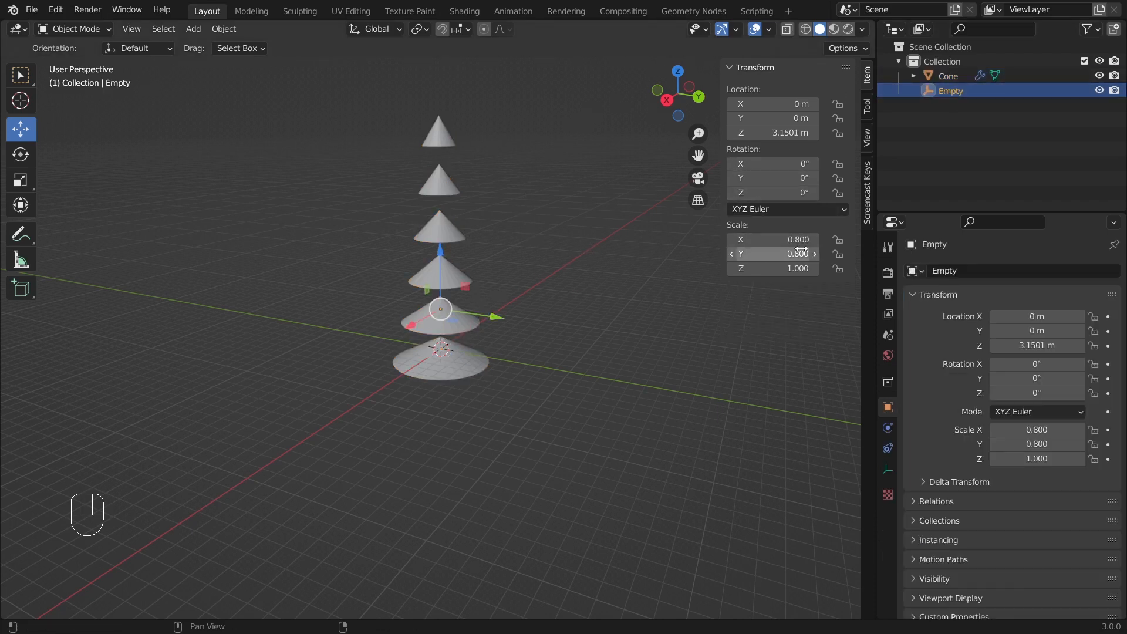
mouse_move(799, 268)
mouse_down()
mouse_move(822, 268)
mouse_move(774, 268)
mouse_move(783, 268)
mouse_up()
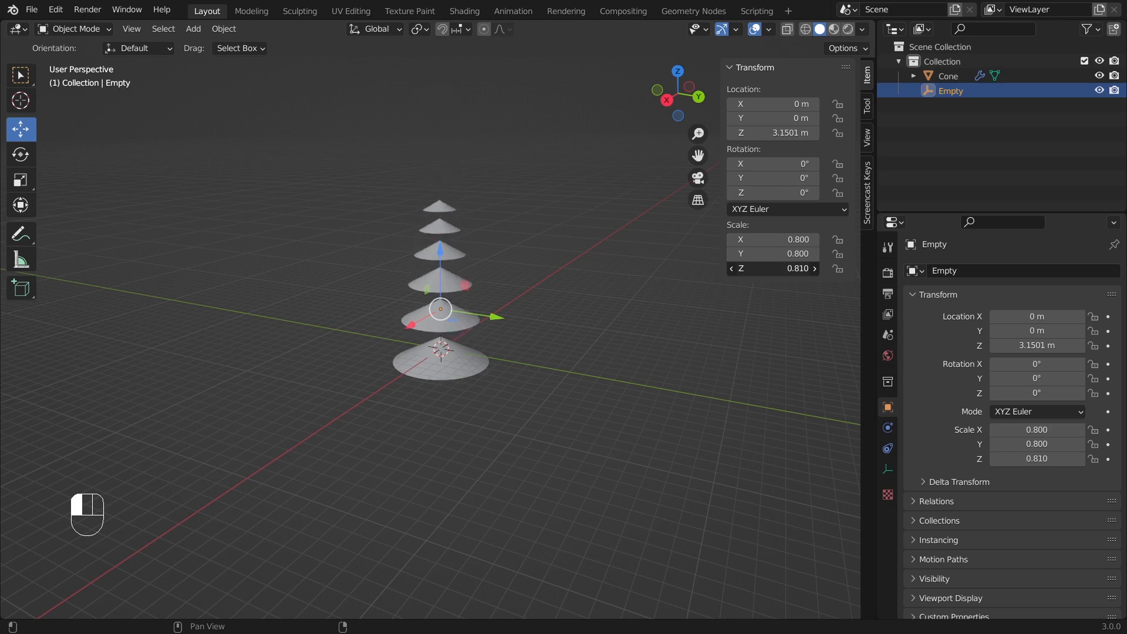
click(498, 245)
scroll(498, 245, up, 2)
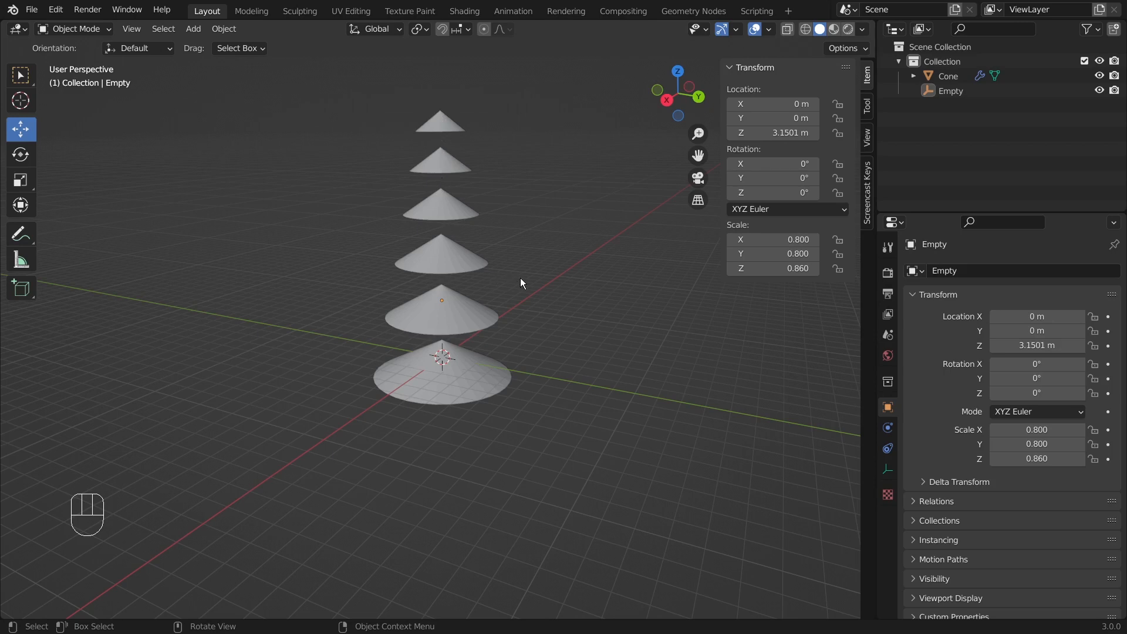
scroll(502, 267, up, 3)
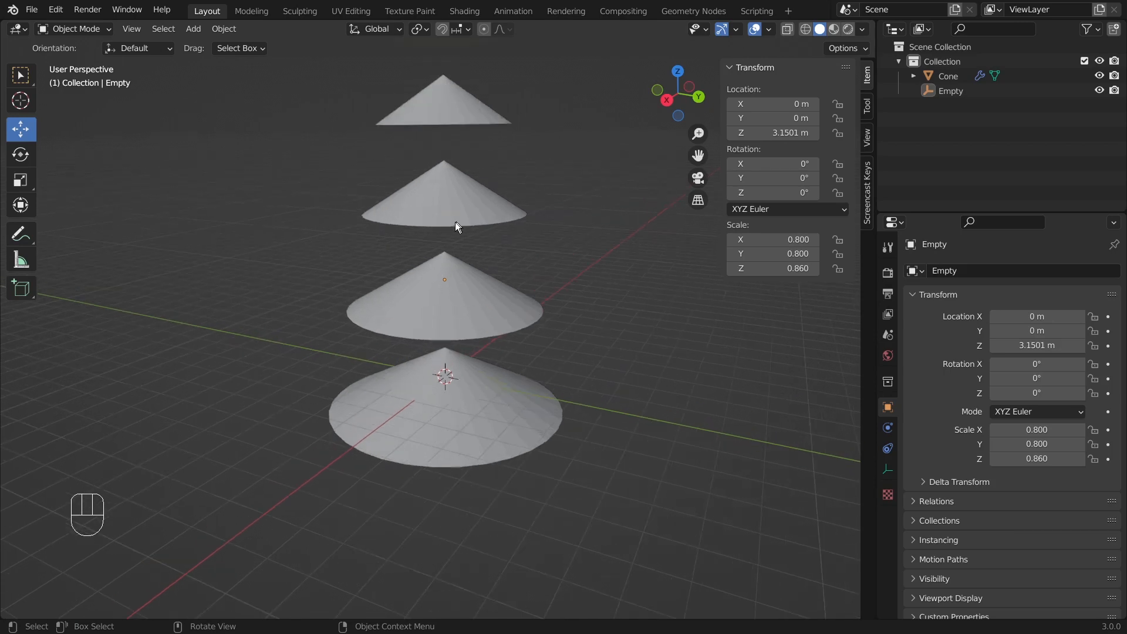
Lower the empty to a Z location of about 1.528 m so the cone copies overlap into a tree shape
middle_drag(682, 326, 610, 308)
click(948, 91)
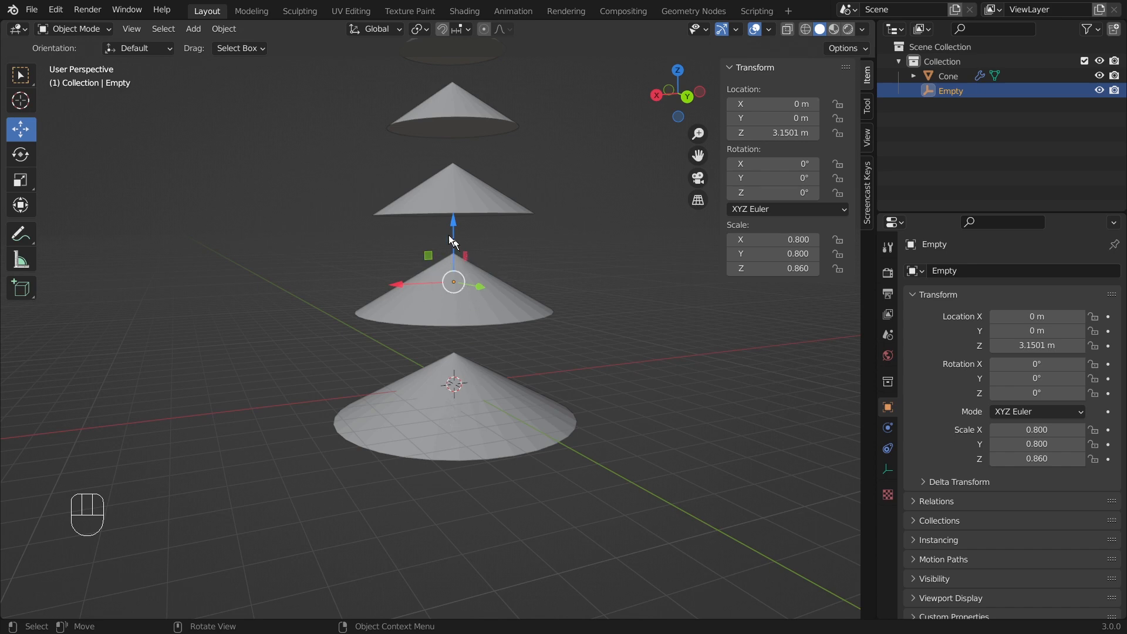
drag(452, 220, 458, 276)
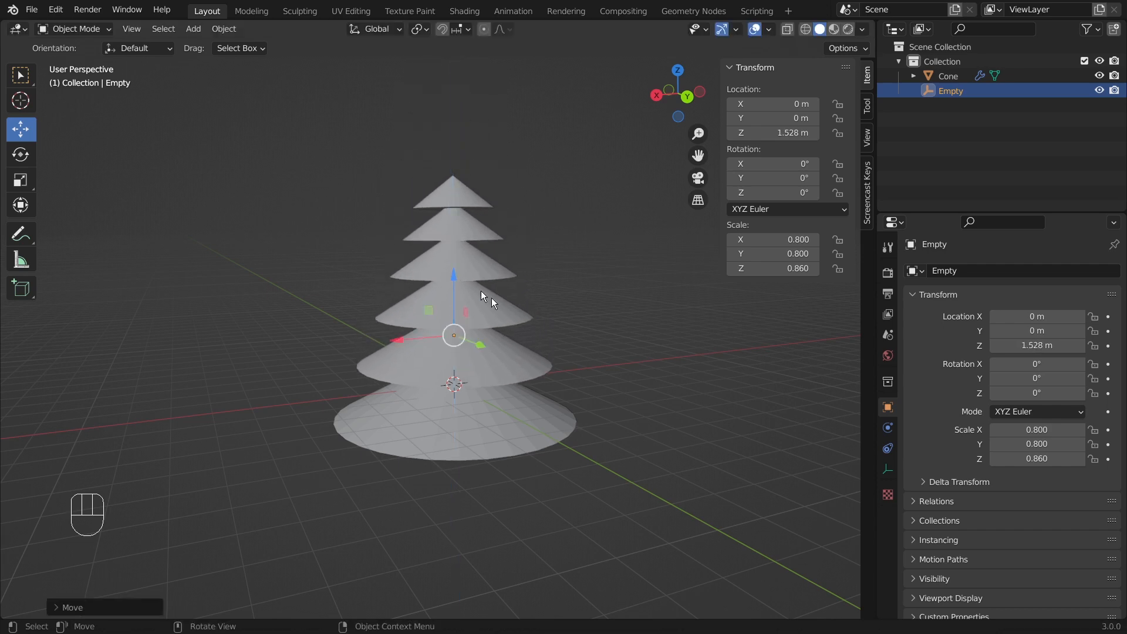
click(606, 335)
Add a cylinder mesh as the trunk and move it straight down to a Z location of about -2.277 m
middle_drag(636, 333, 589, 326)
key(shift+a)
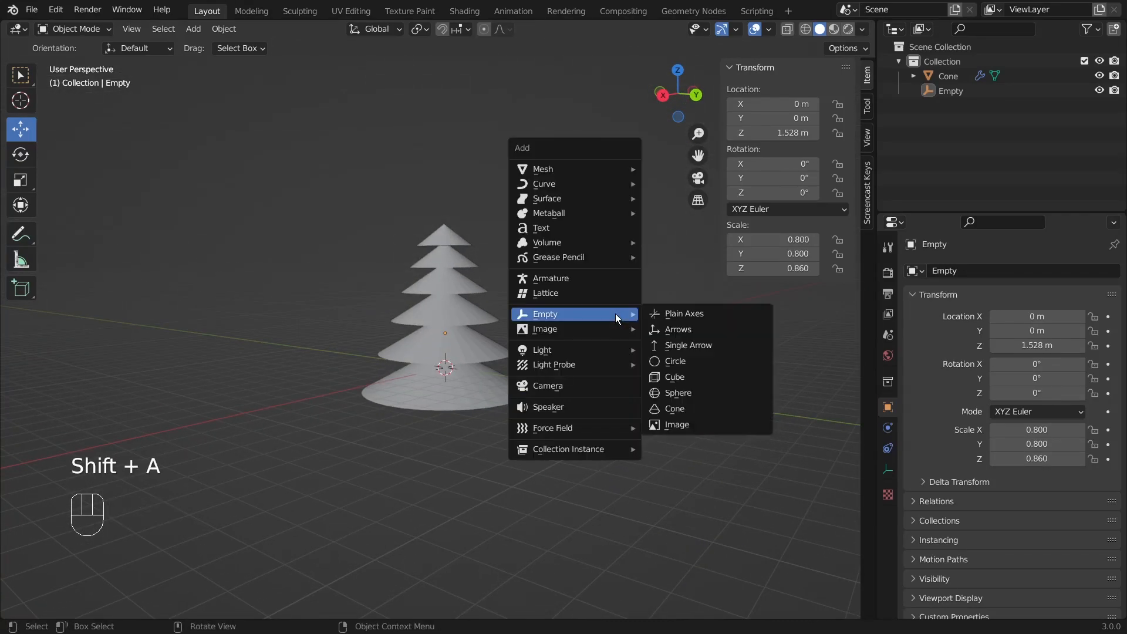
mouse_move(565, 165)
click(681, 242)
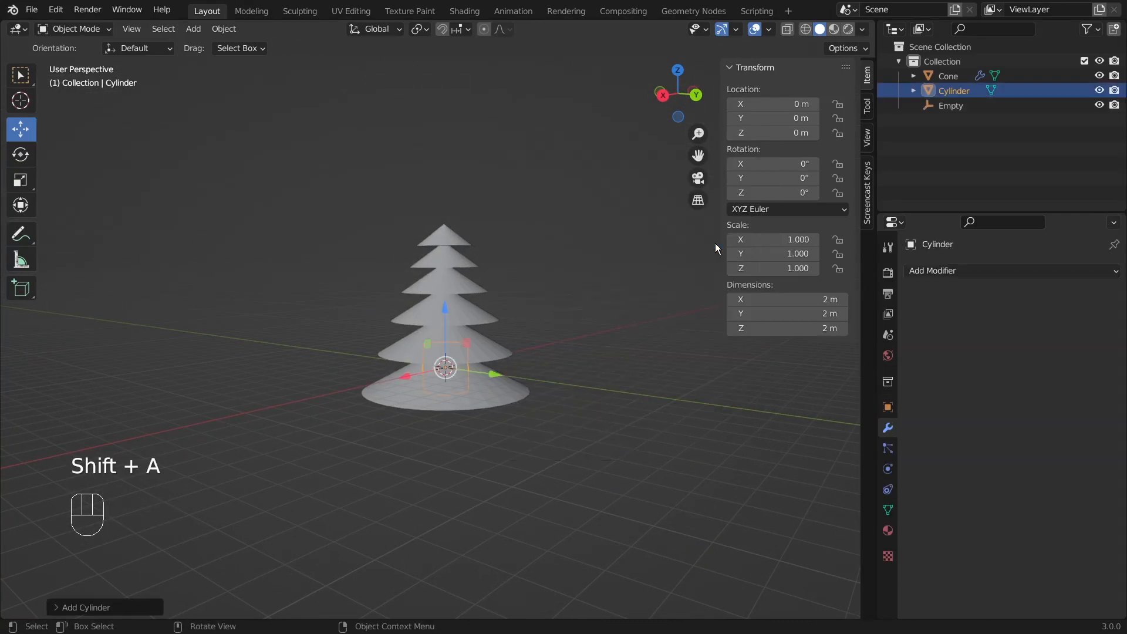
key(g)
key(z)
click(464, 367)
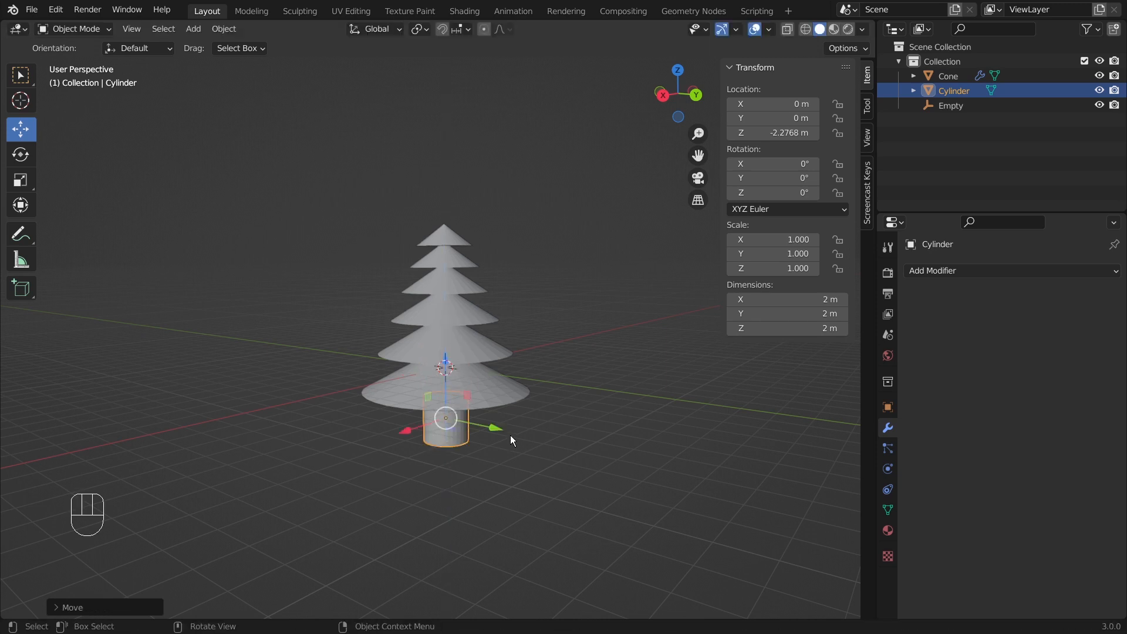
Scale the trunk cylinder uniformly to about 0.458, and stretch it along Z to a scale of about 2.965
key(s)
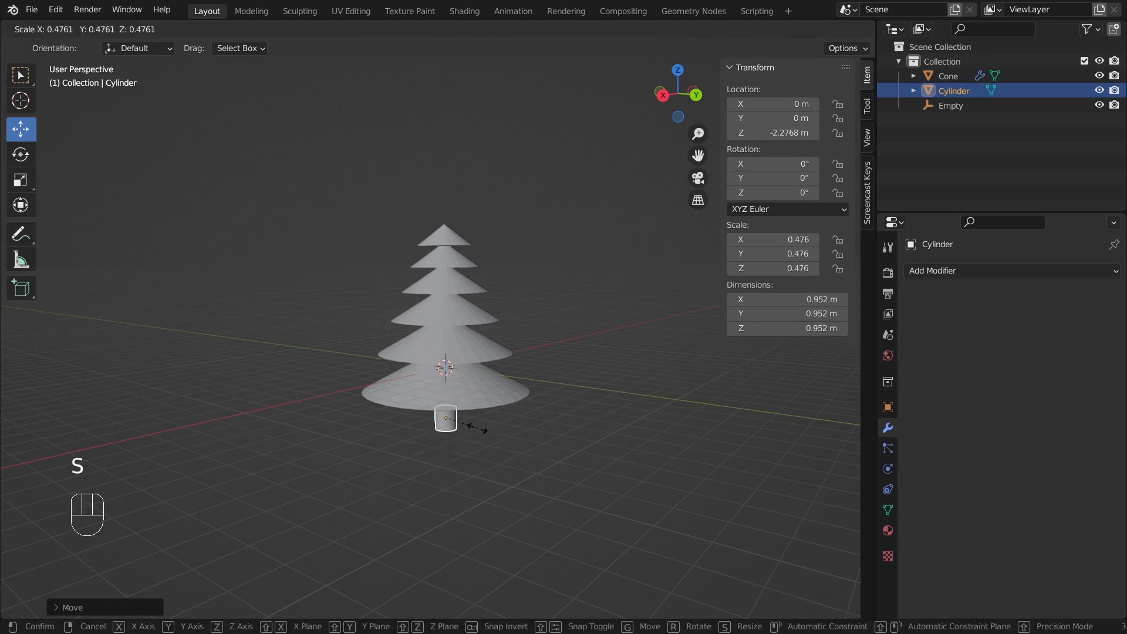
click(476, 428)
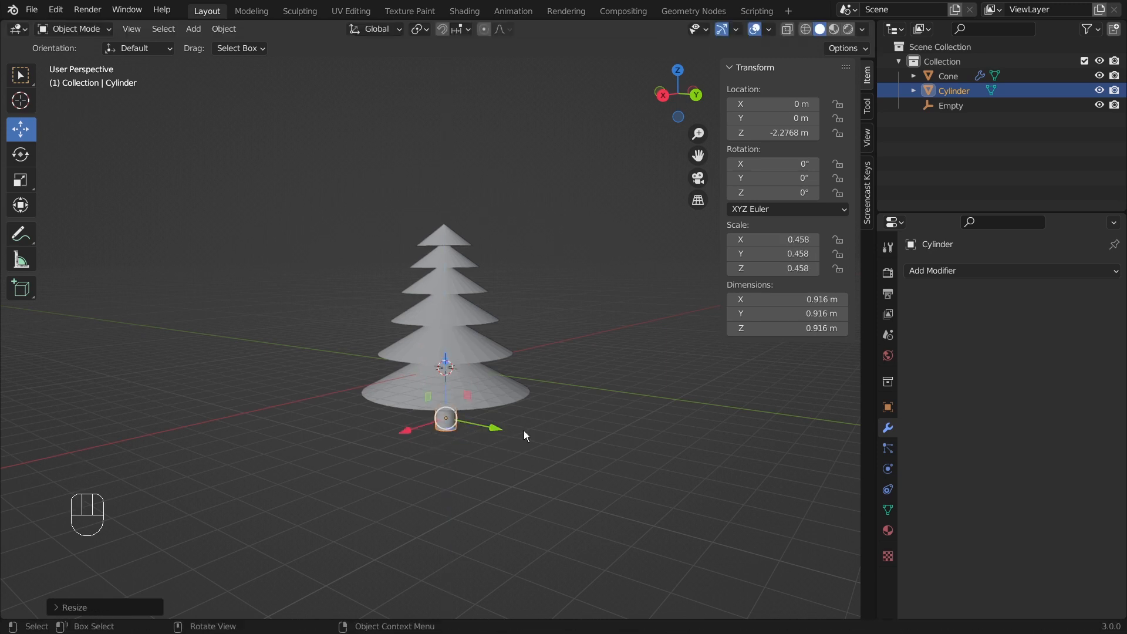
key(s)
key(z)
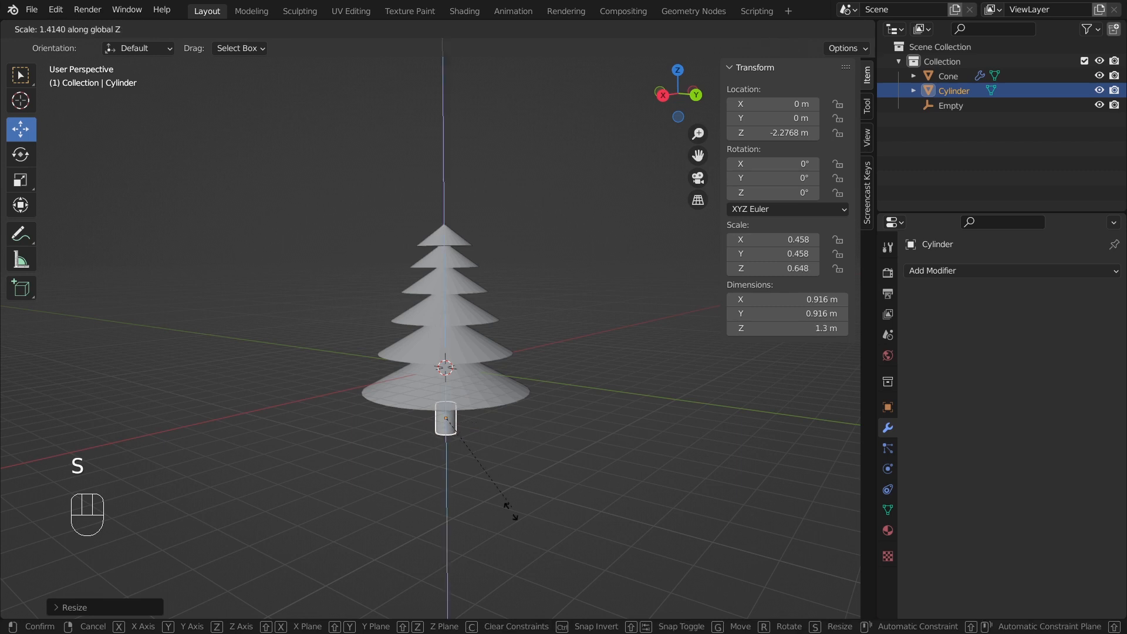
click(628, 321)
click(615, 284)
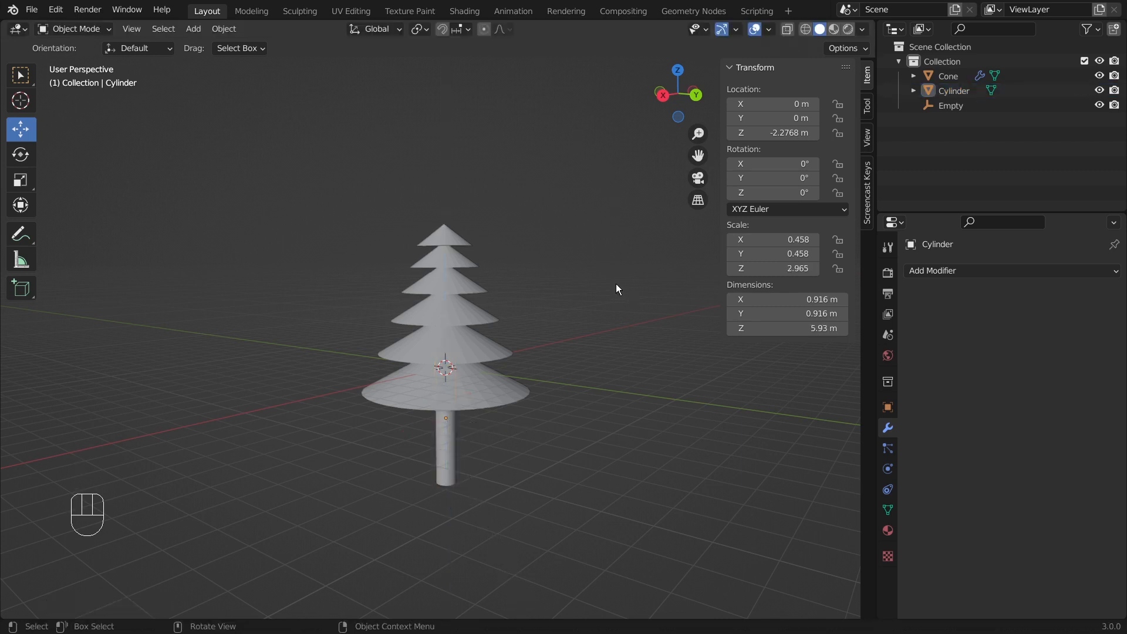
Select the cone, trunk and empty together and raise them about 6.03 m along Z so the trunk's base rests near the ground plane
middle_drag(616, 284, 397, 279)
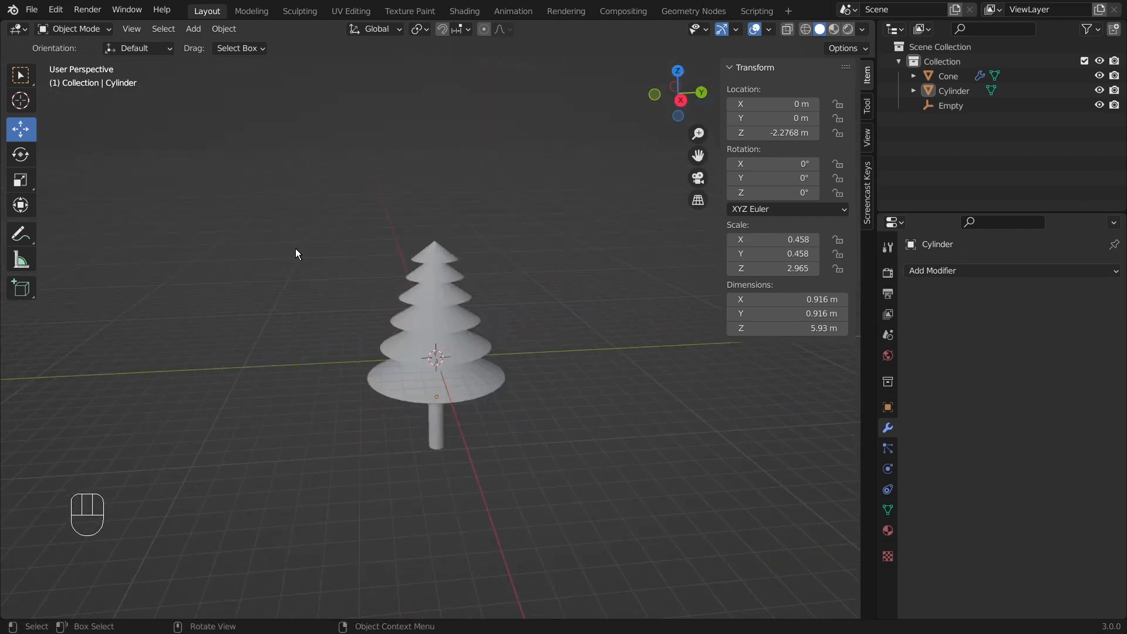
drag(304, 171, 568, 504)
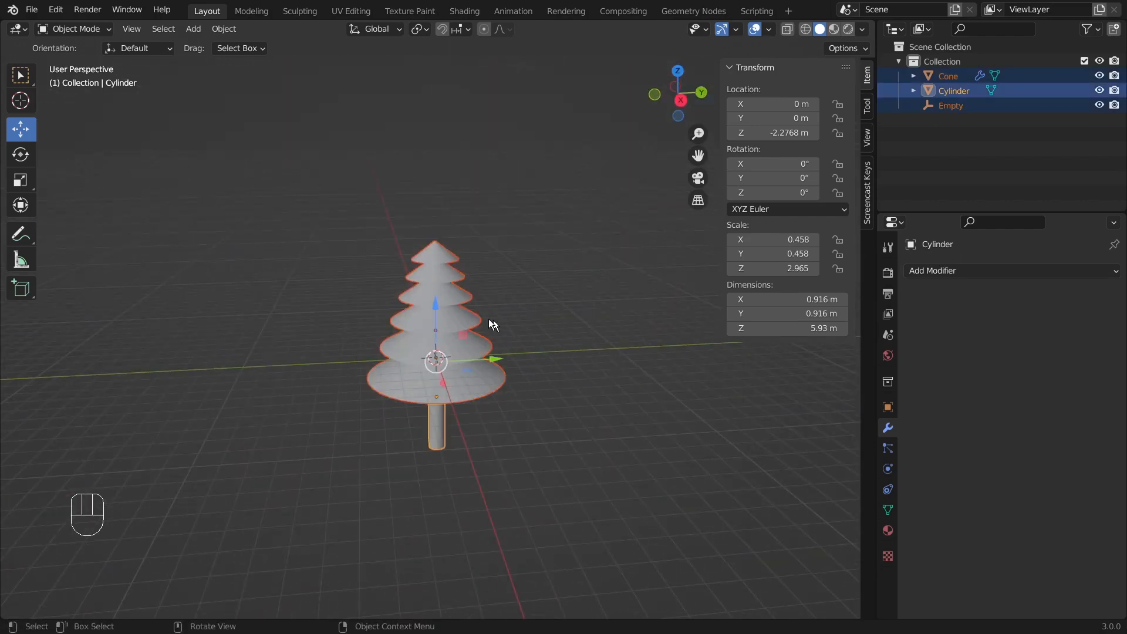
click(326, 270)
drag(311, 191, 551, 483)
drag(438, 308, 433, 189)
middle_drag(302, 247, 498, 245)
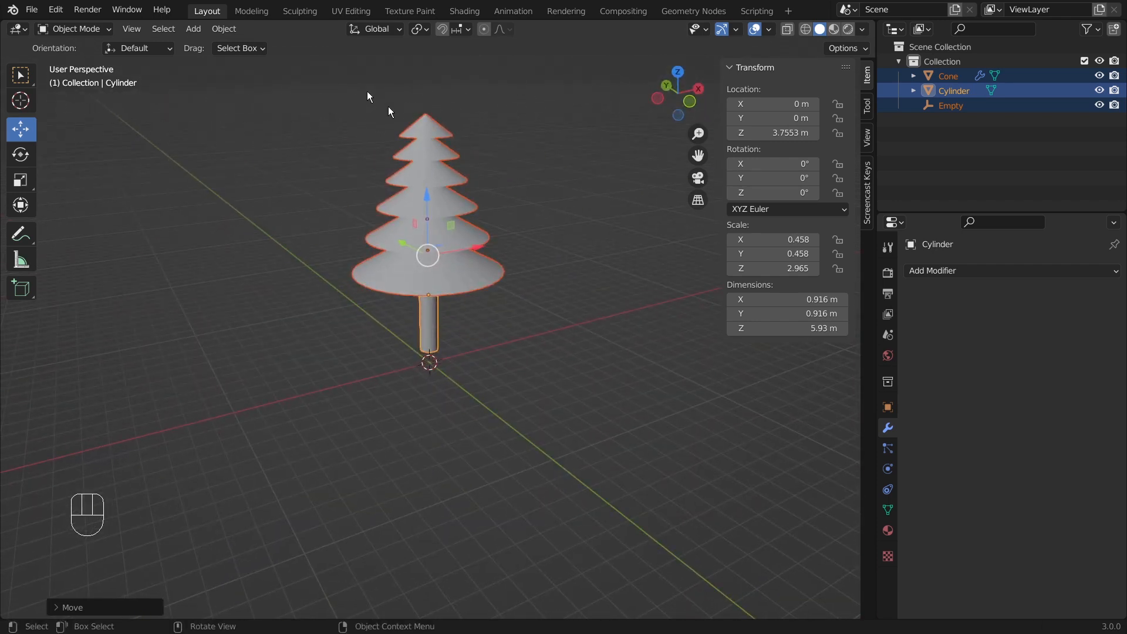
click(253, 322)
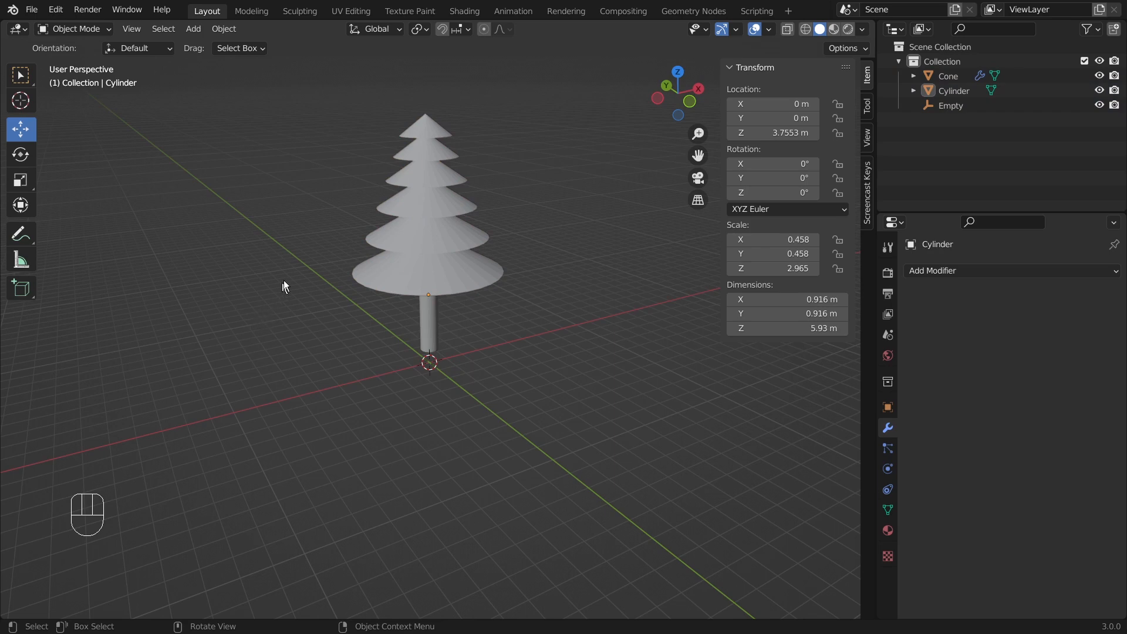
Select the arrayed cone forming the tree's foliage
click(429, 202)
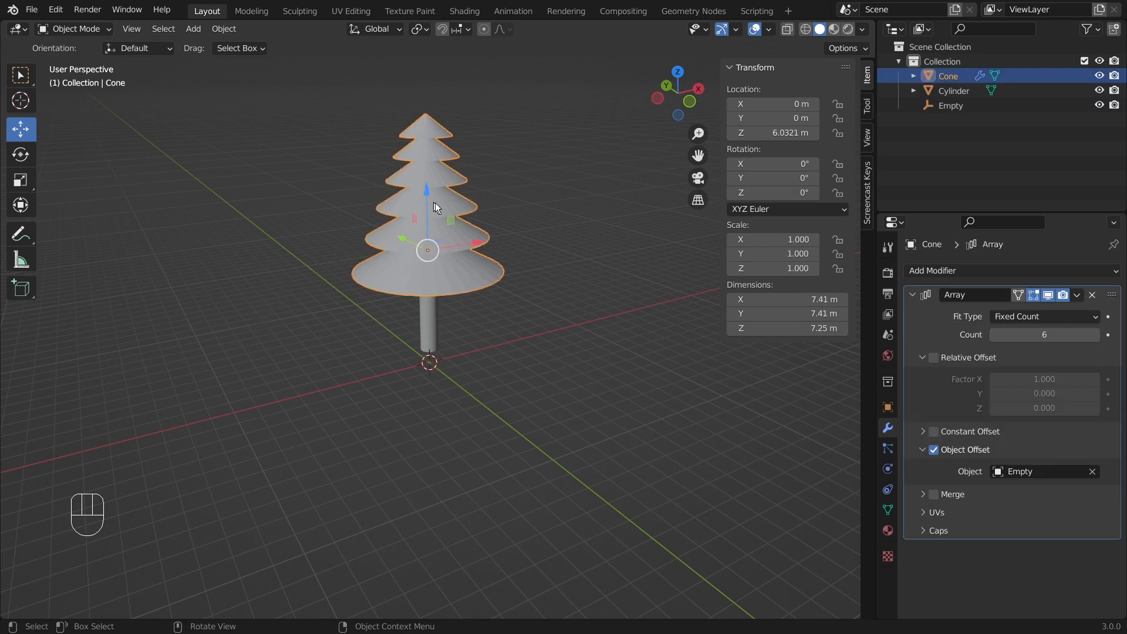
Try moving the cone array about 3 m along the X axis, and undo the move
drag(459, 247, 520, 240)
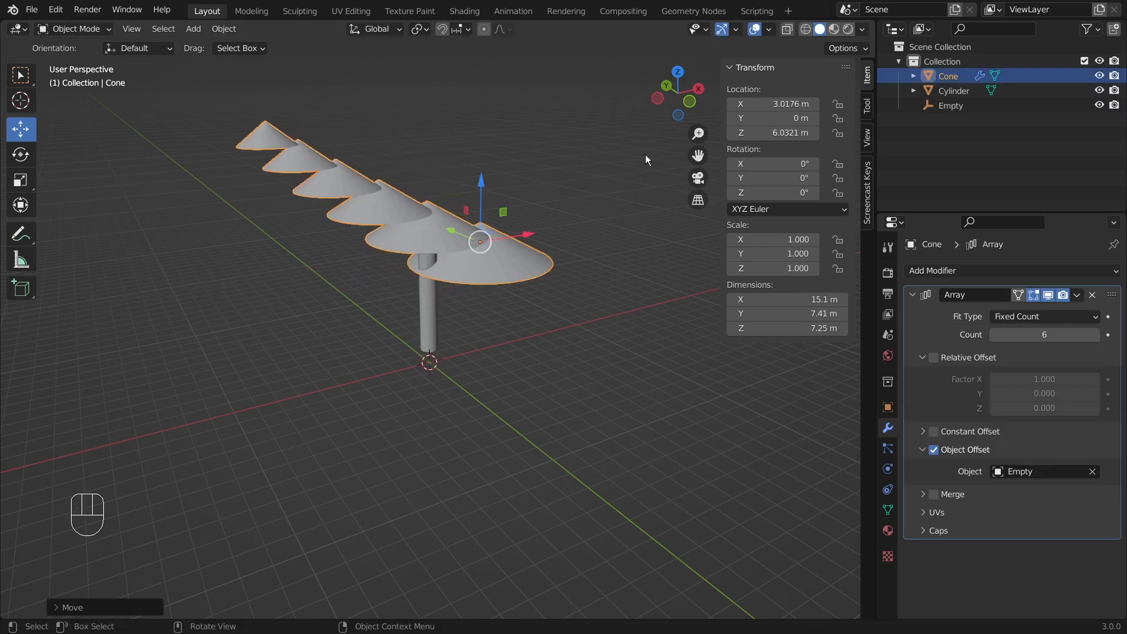
key(ctrl+z)
middle_drag(646, 154, 389, 205)
Duplicate the whole tree, including its trunk and empty, and place the copy about 28.7 m away along the X axis
drag(367, 177, 567, 418)
middle_drag(522, 198, 651, 147)
middle_drag(519, 221, 497, 280)
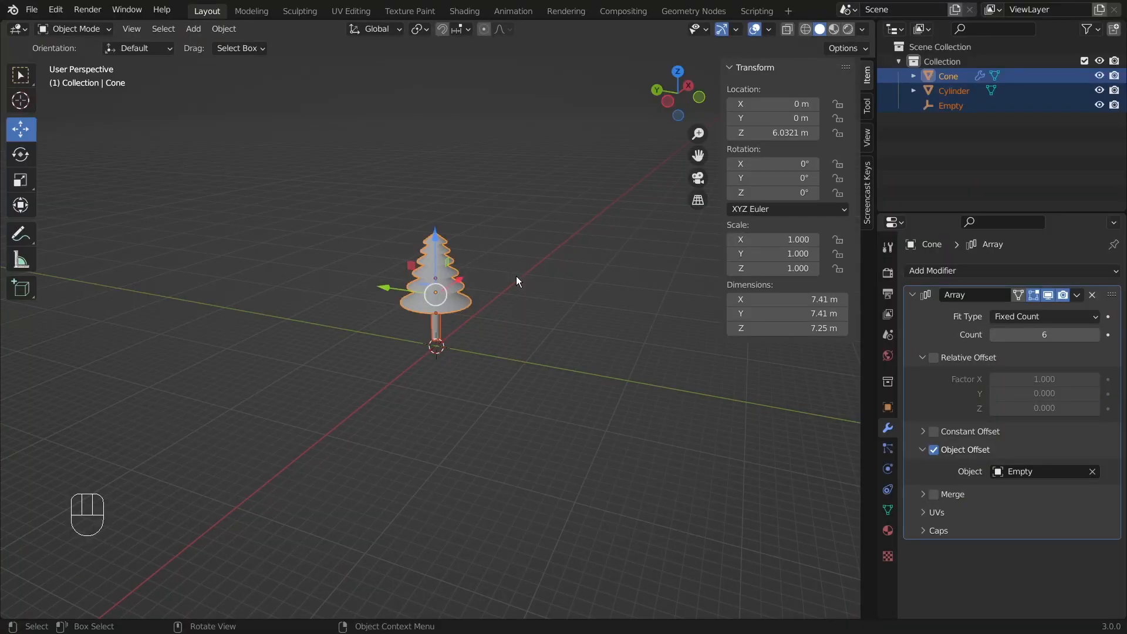
key(shift+d)
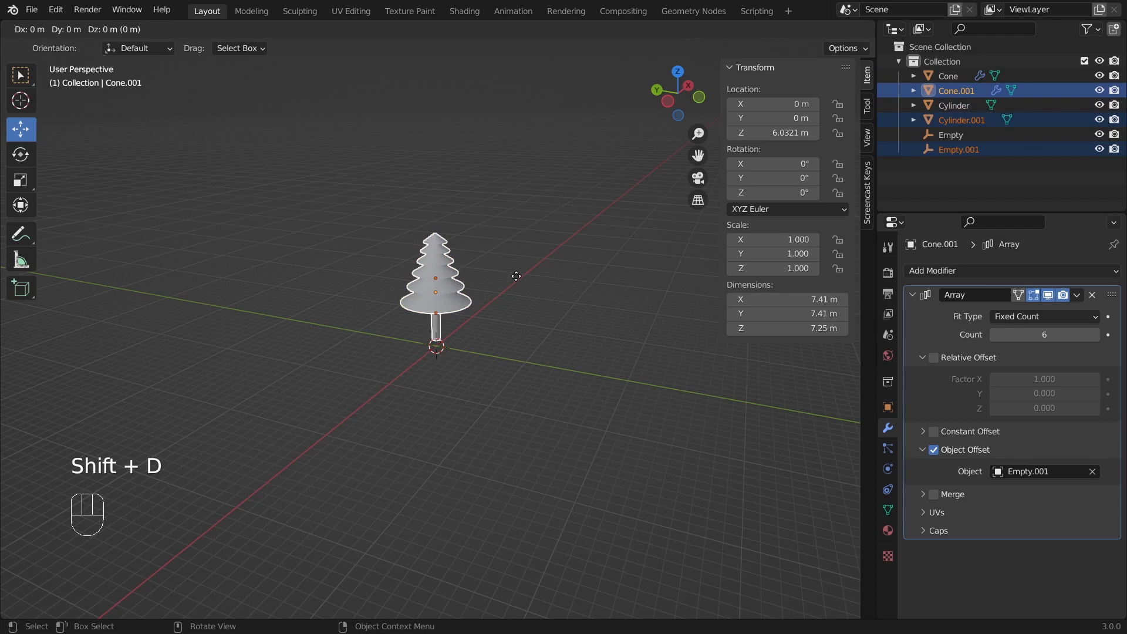
key(x)
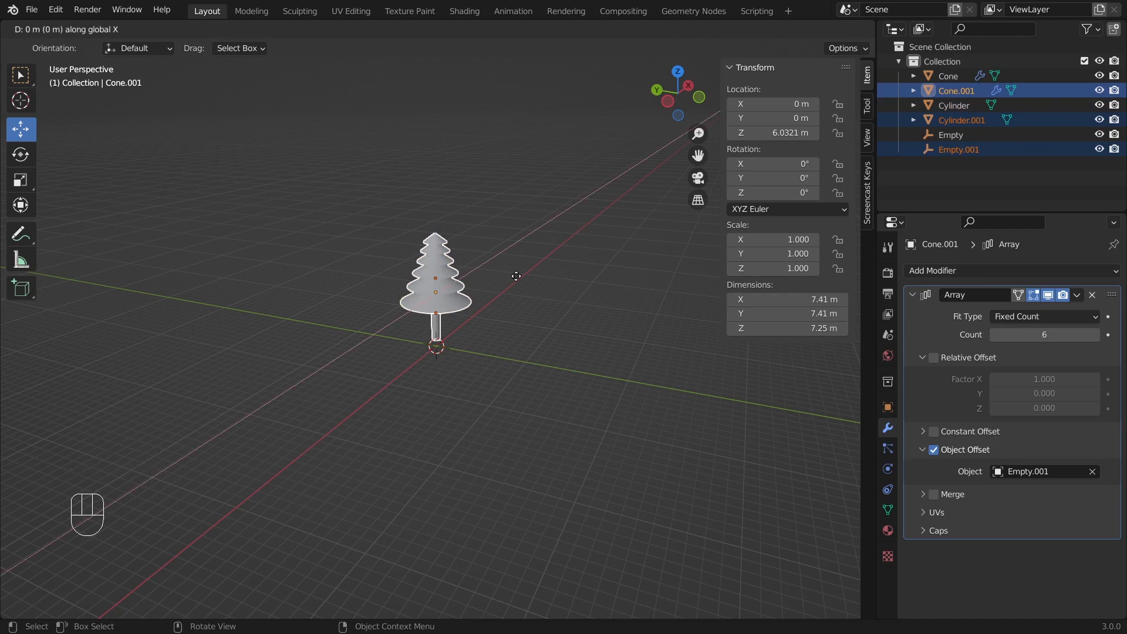
click(616, 236)
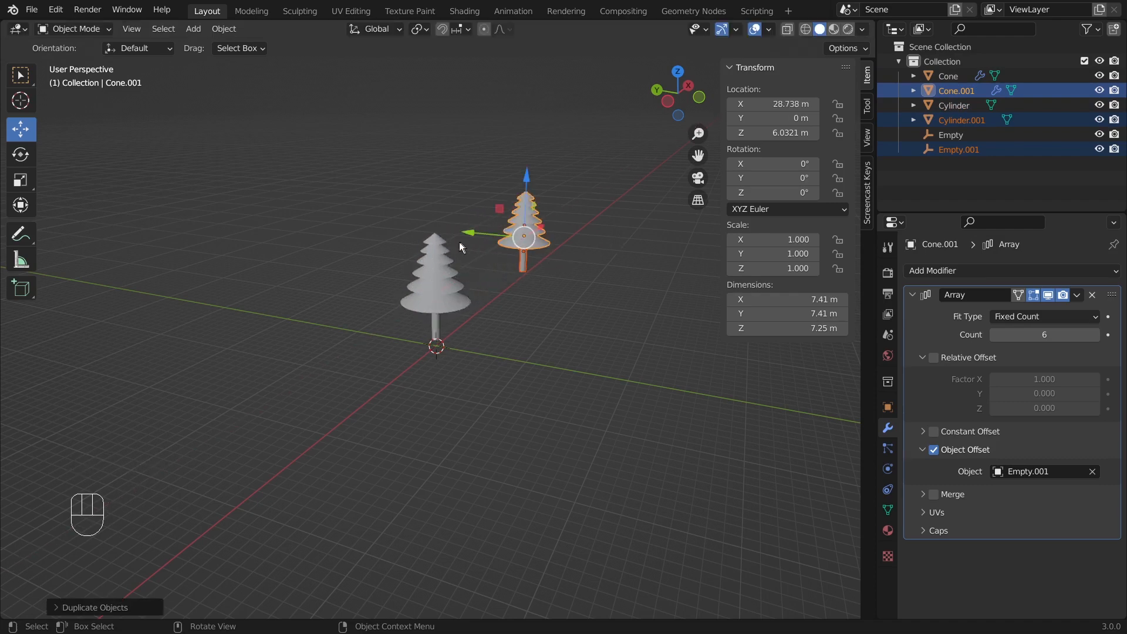
Duplicate the original tree along the Y axis, and repeat the duplication twice to continue the row
drag(370, 214, 459, 371)
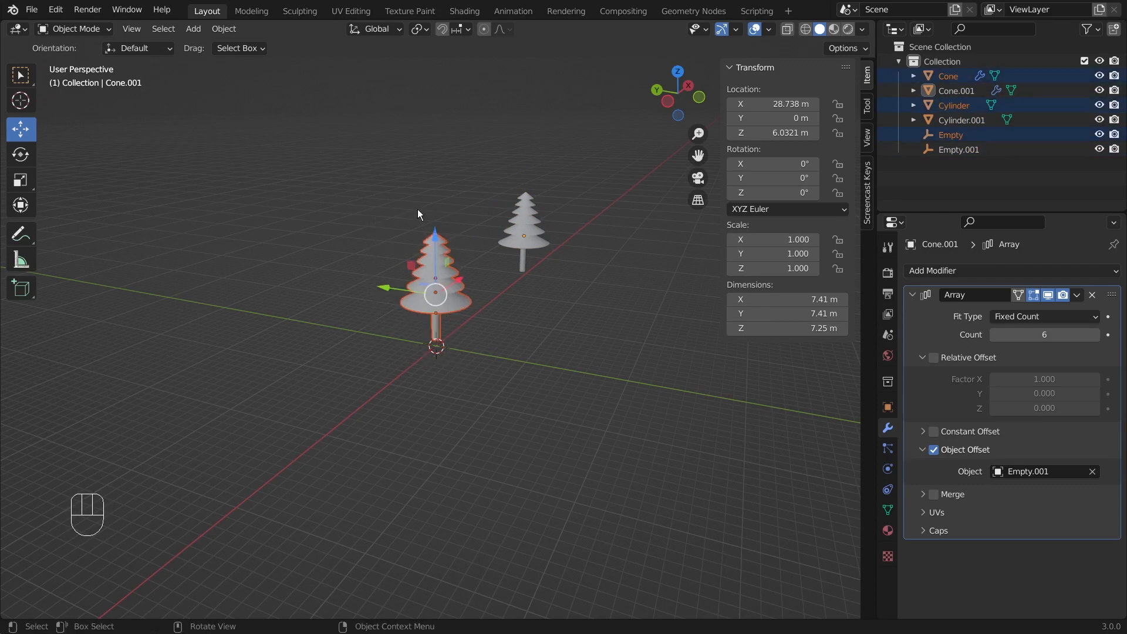
key(shift+d)
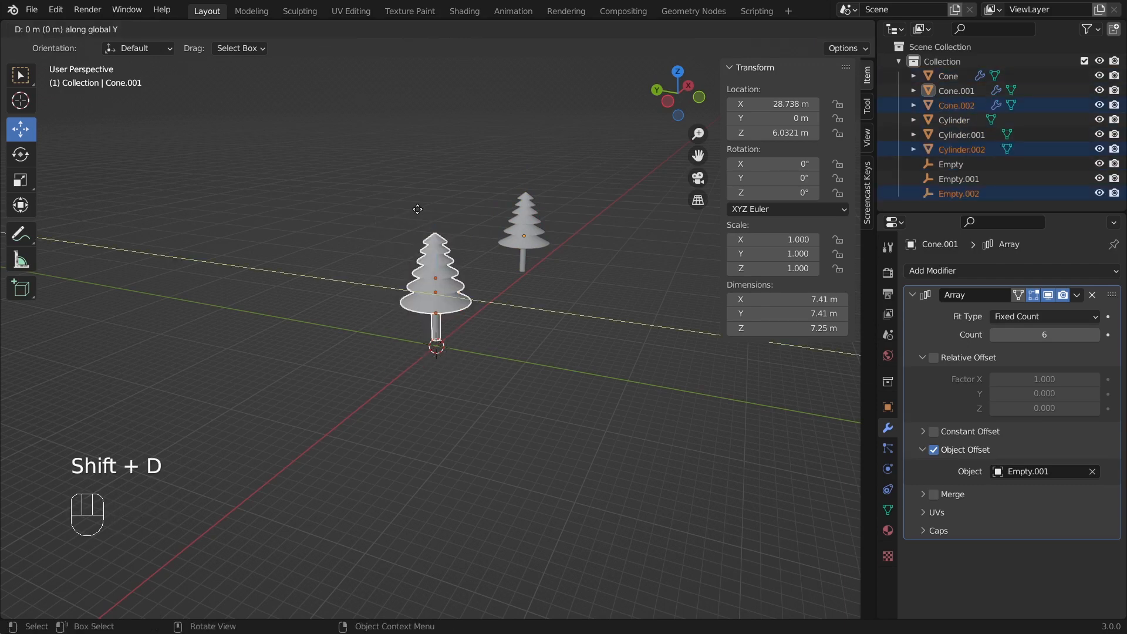
click(290, 225)
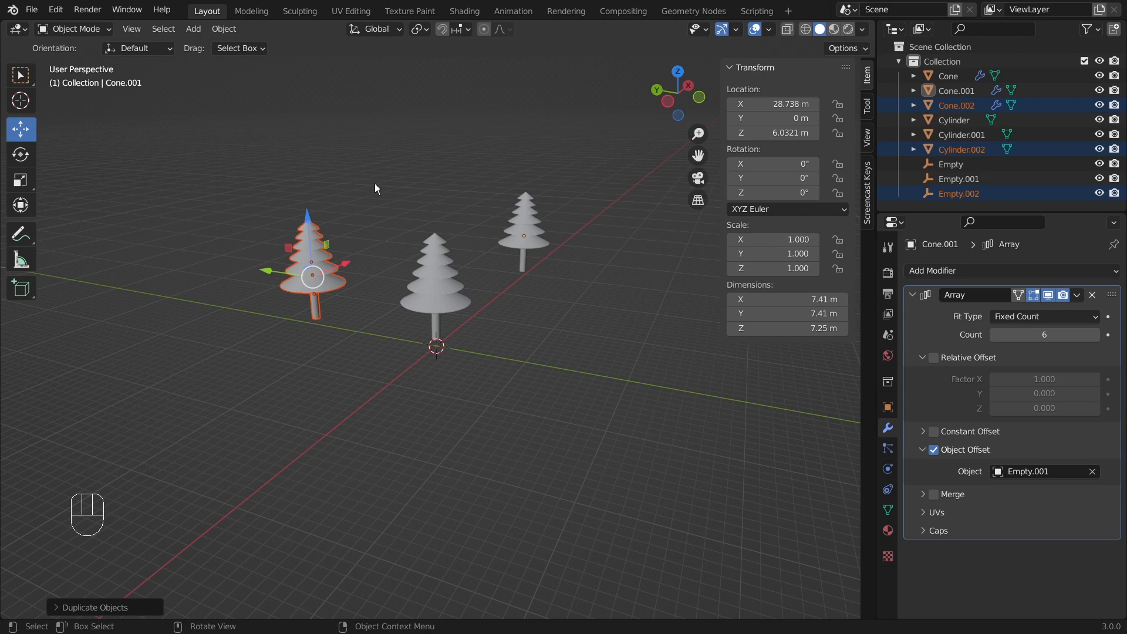
key(shift)
key(shift+r)
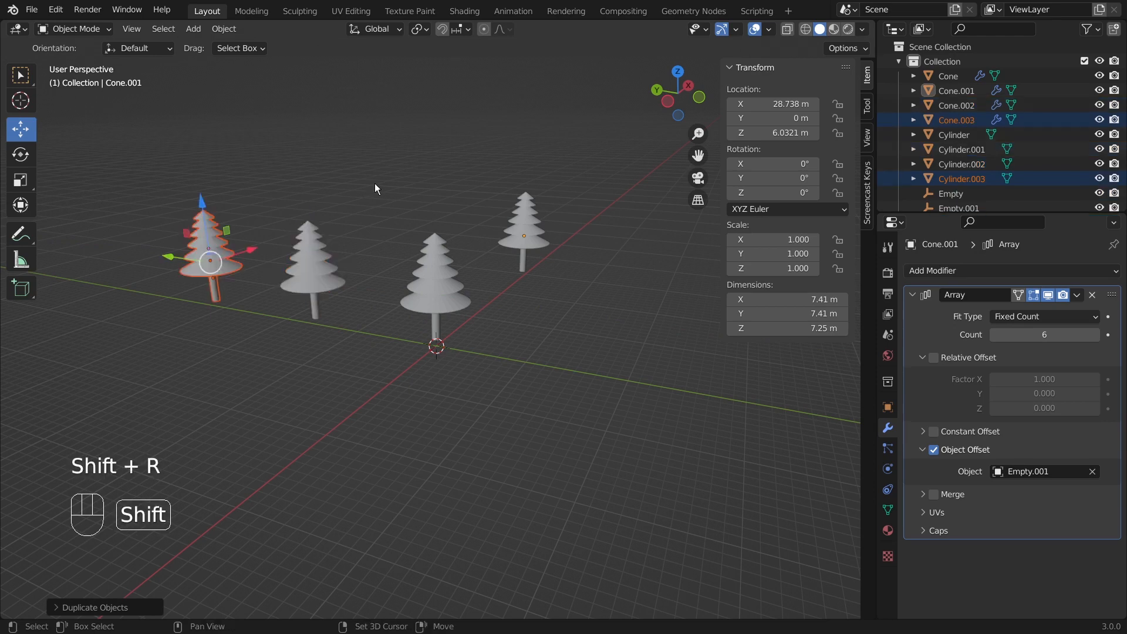
key(shift+r)
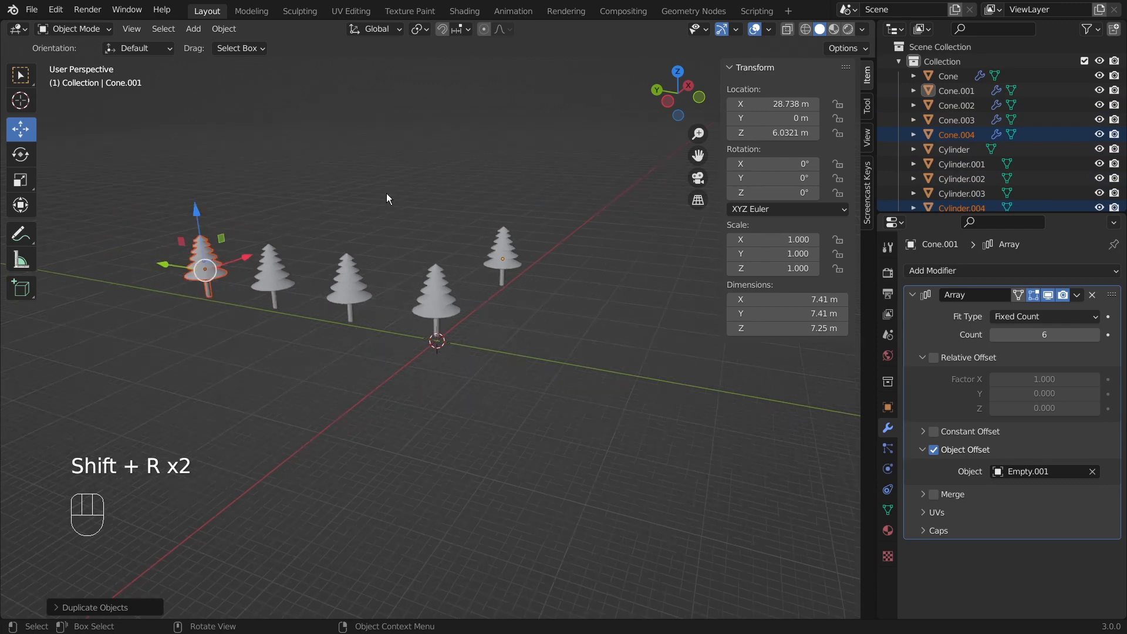
middle_drag(386, 192, 338, 180)
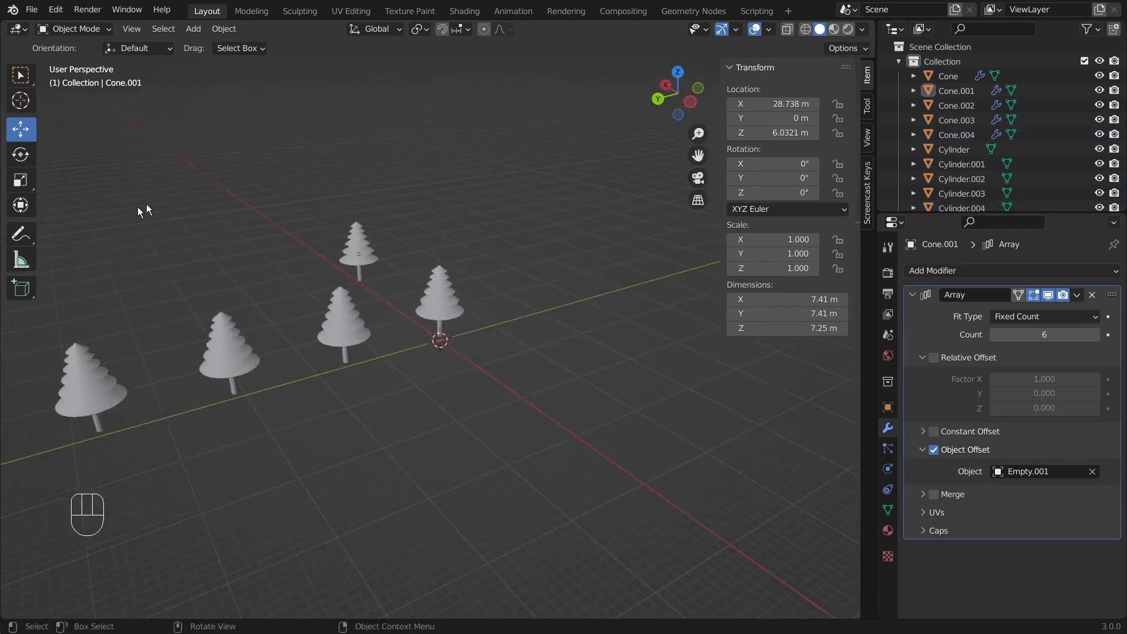
Delete every tree in the scene, and hide the viewport sidebar
middle_drag(488, 221, 443, 226)
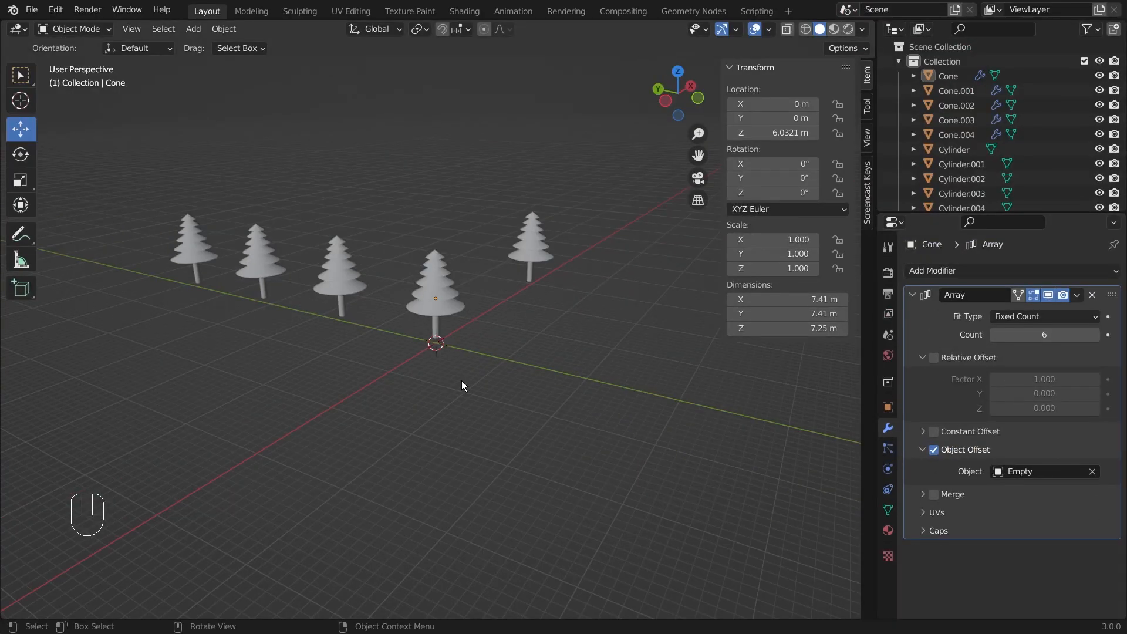
drag(164, 156, 582, 383)
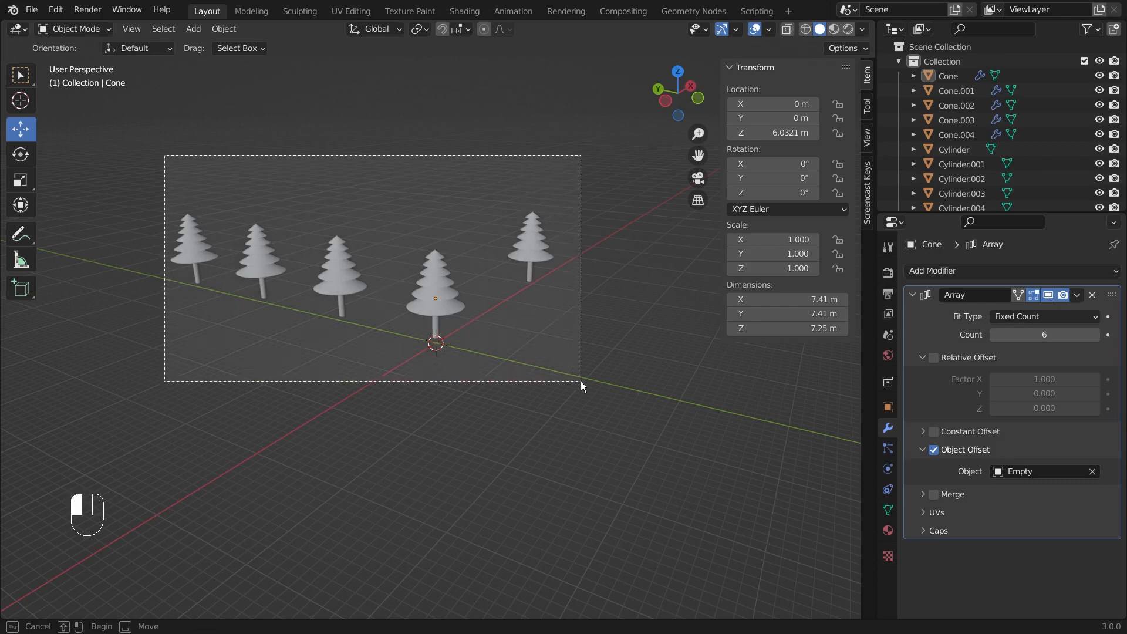
key(Delete)
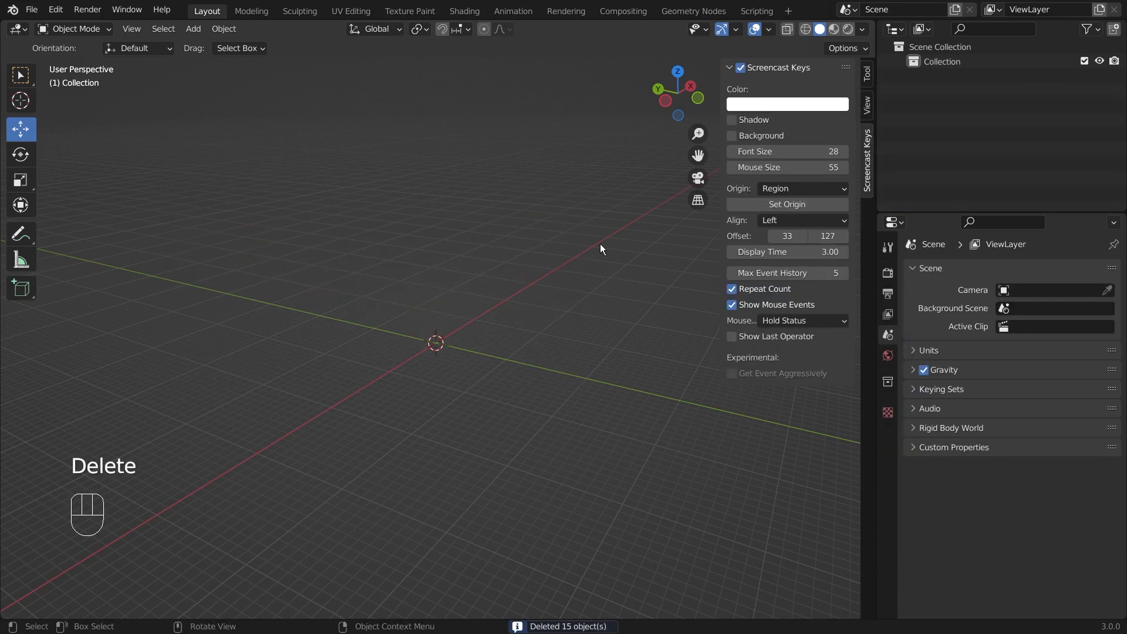
key(n)
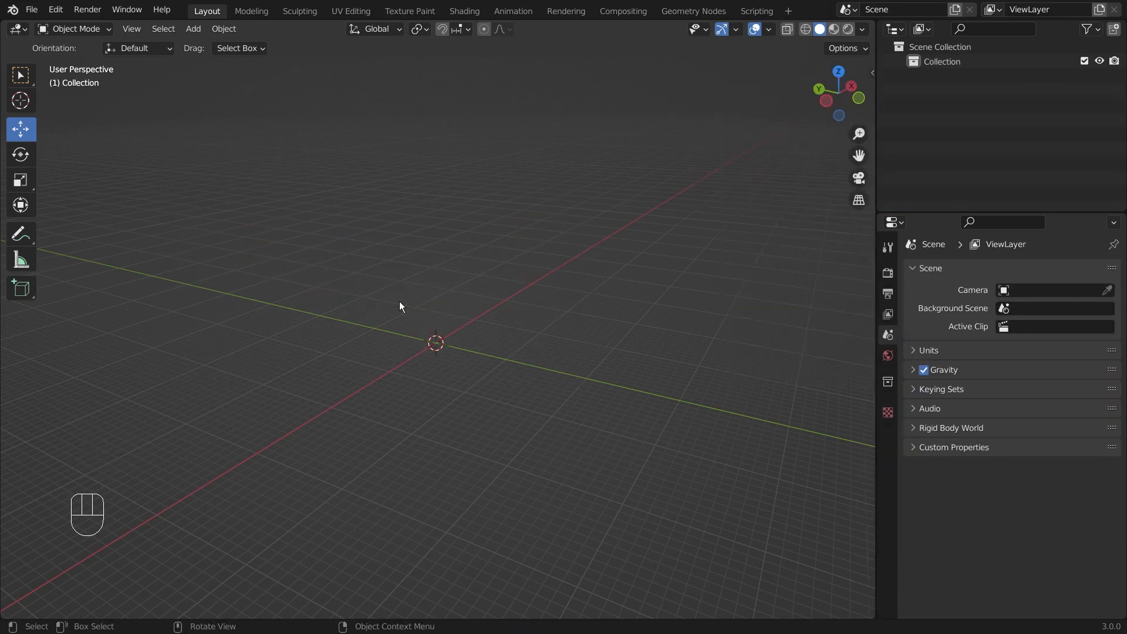
Add a mesh cylinder and raise it about 1.94 m along the Z axis
key(shift+a)
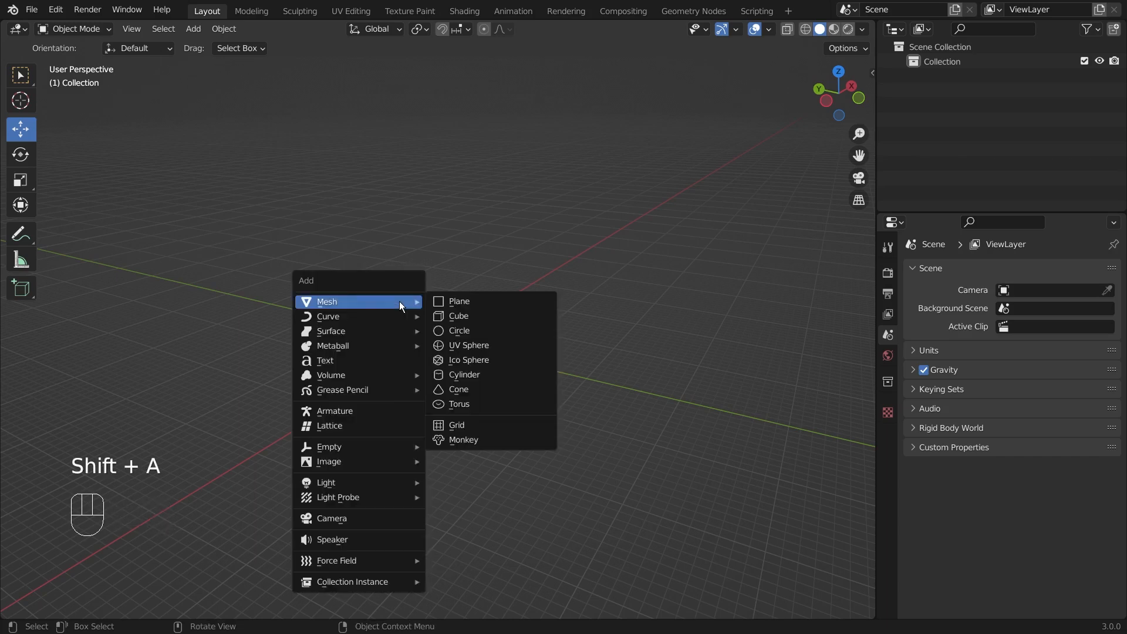
click(488, 370)
key(g)
key(z)
click(498, 301)
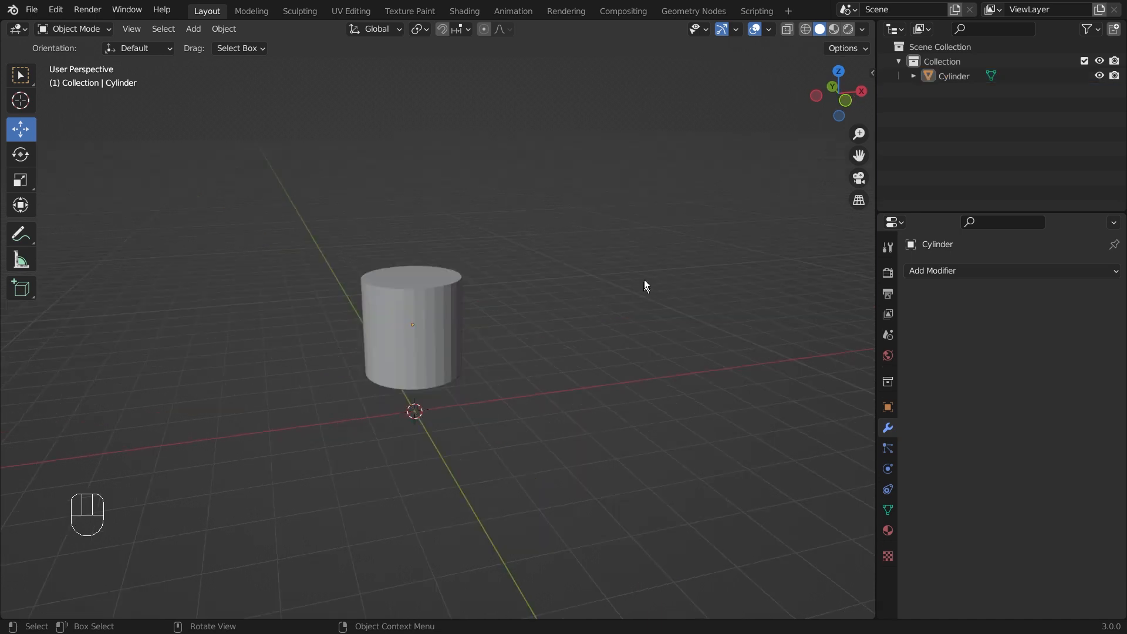
Set the cylinder's Y rotation to 90°, showing the transform values only for this edit
key(n)
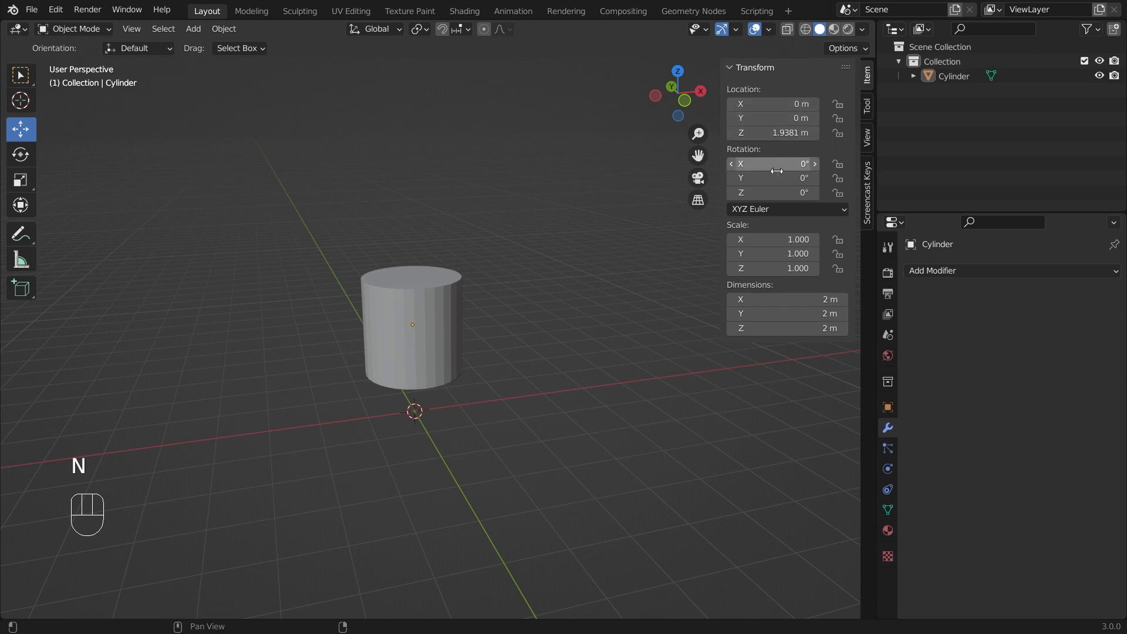
click(810, 173)
text(90)
key(Return)
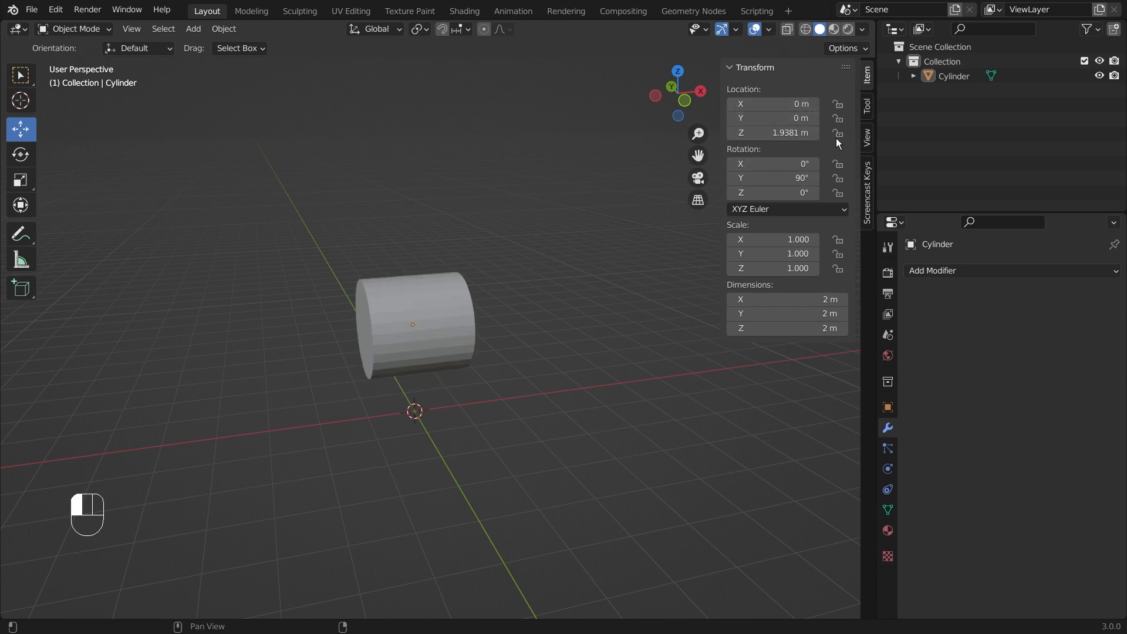
key(n)
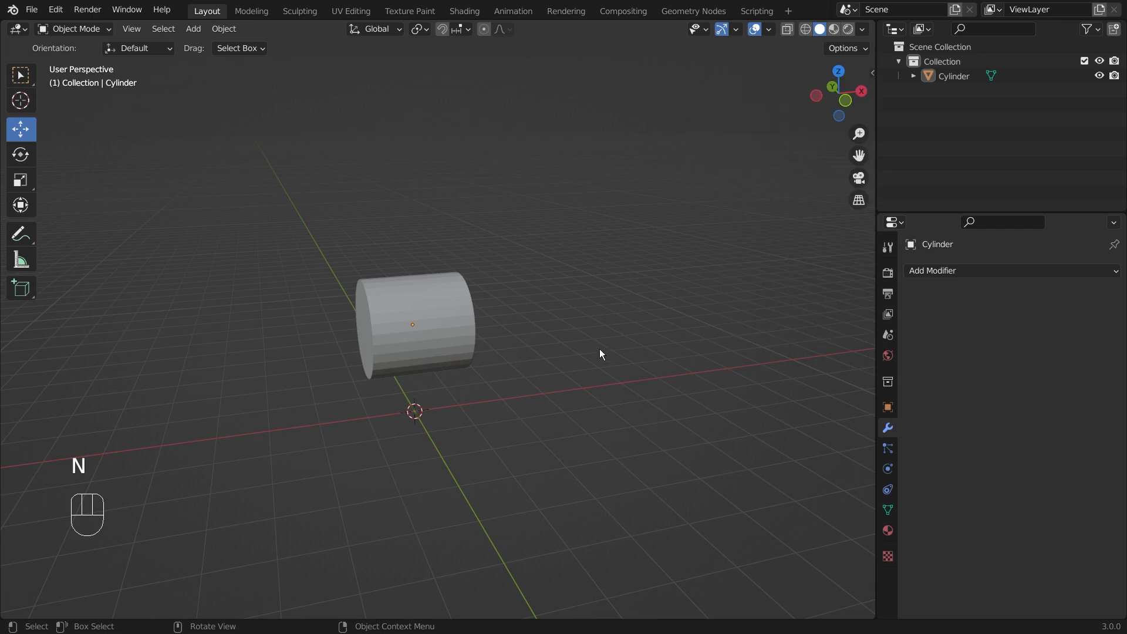
Add an Array modifier to the cylinder and set its count to 6
middle_drag(600, 348, 611, 317)
click(927, 270)
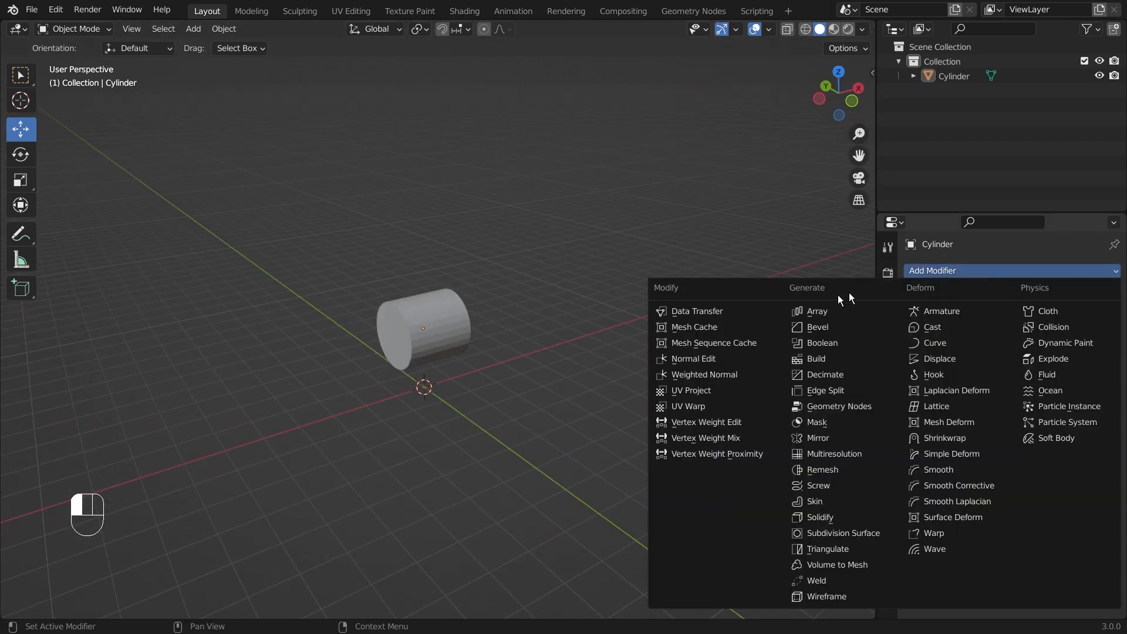
click(805, 312)
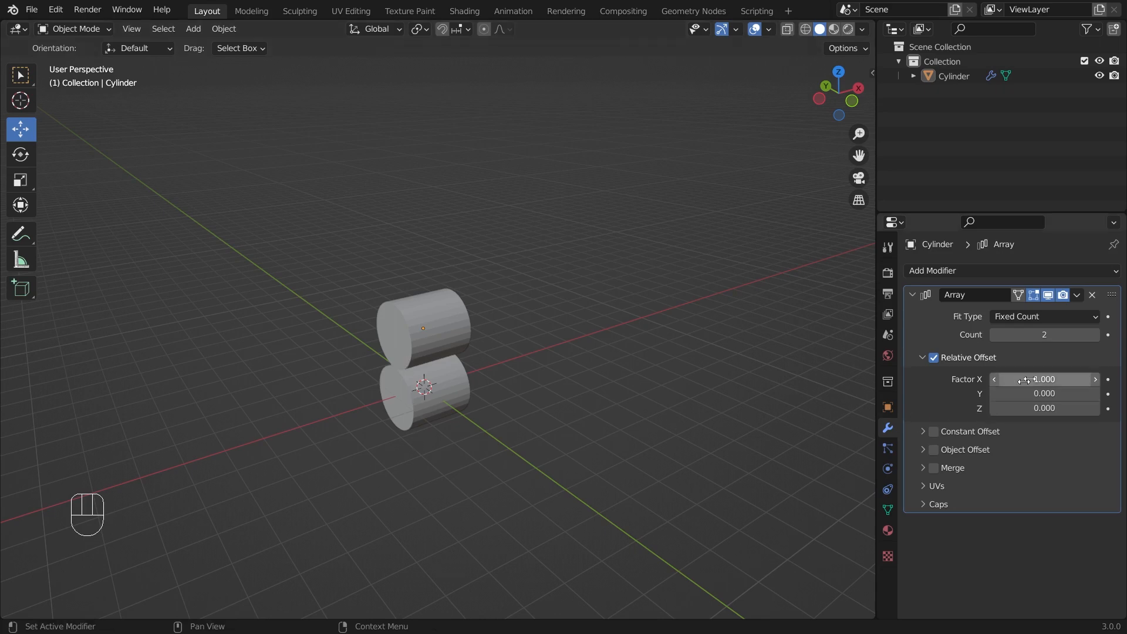
click(1096, 335)
click(1096, 335)
click(1096, 334)
click(1096, 334)
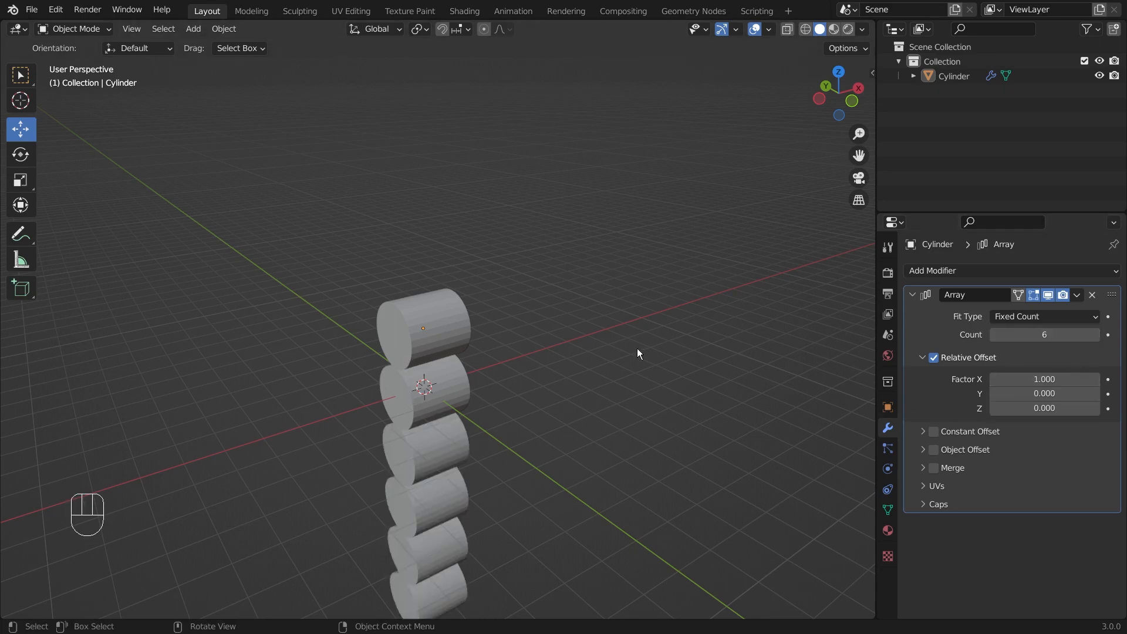
Enable the Axis option in the viewport display settings of the arrayed cylinder, and deselect the object
middle_drag(636, 347, 822, 376)
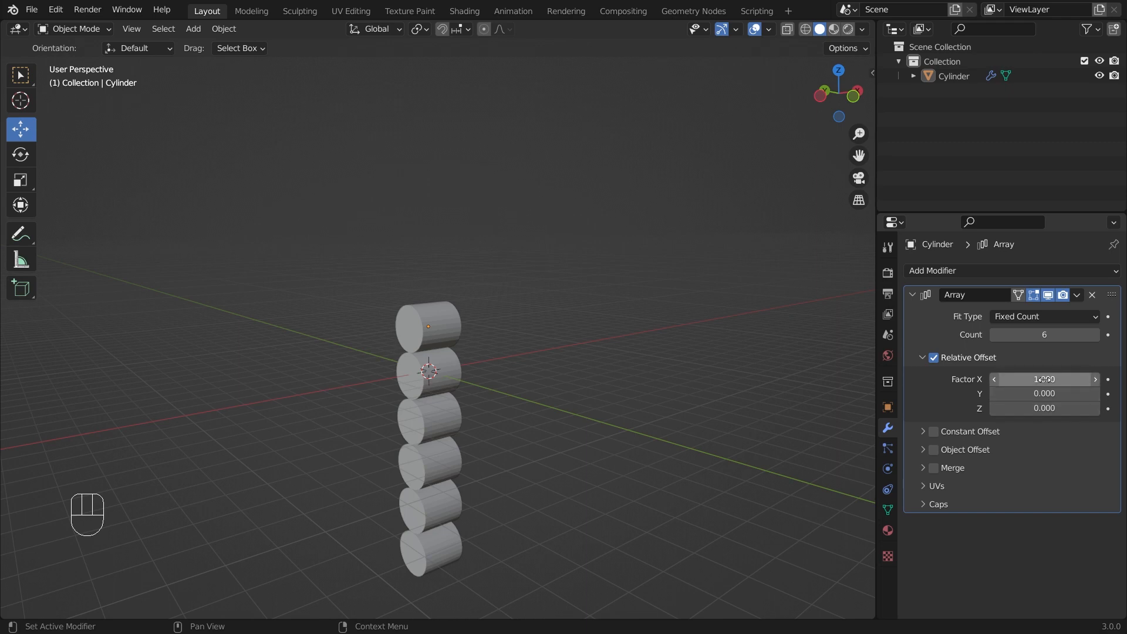
click(447, 324)
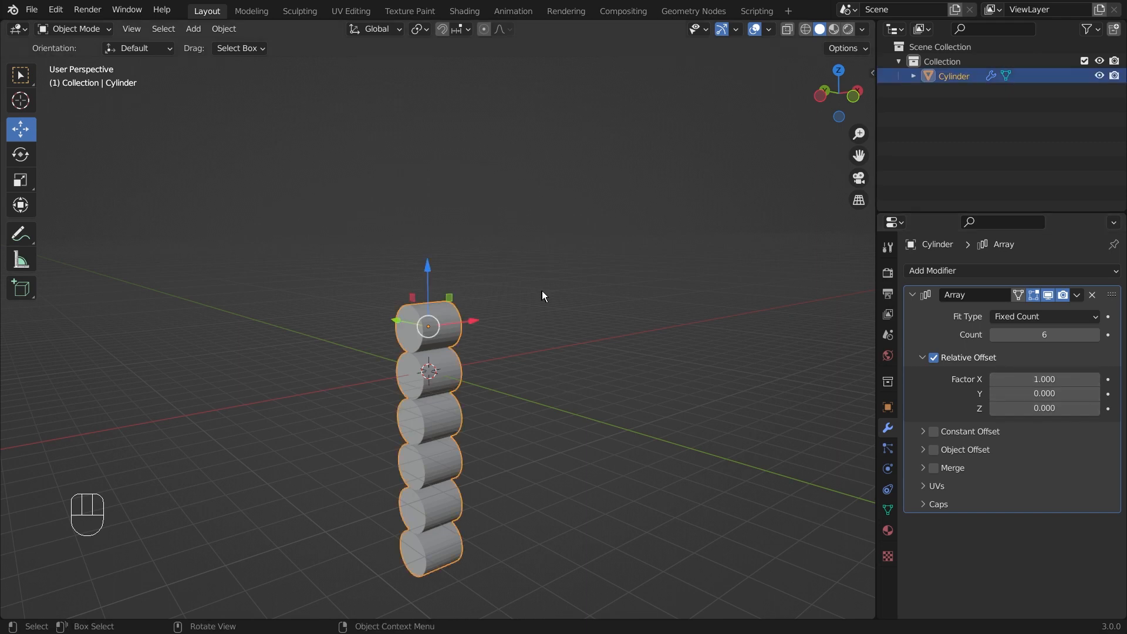
middle_drag(526, 313, 554, 289)
middle_drag(552, 284, 932, 455)
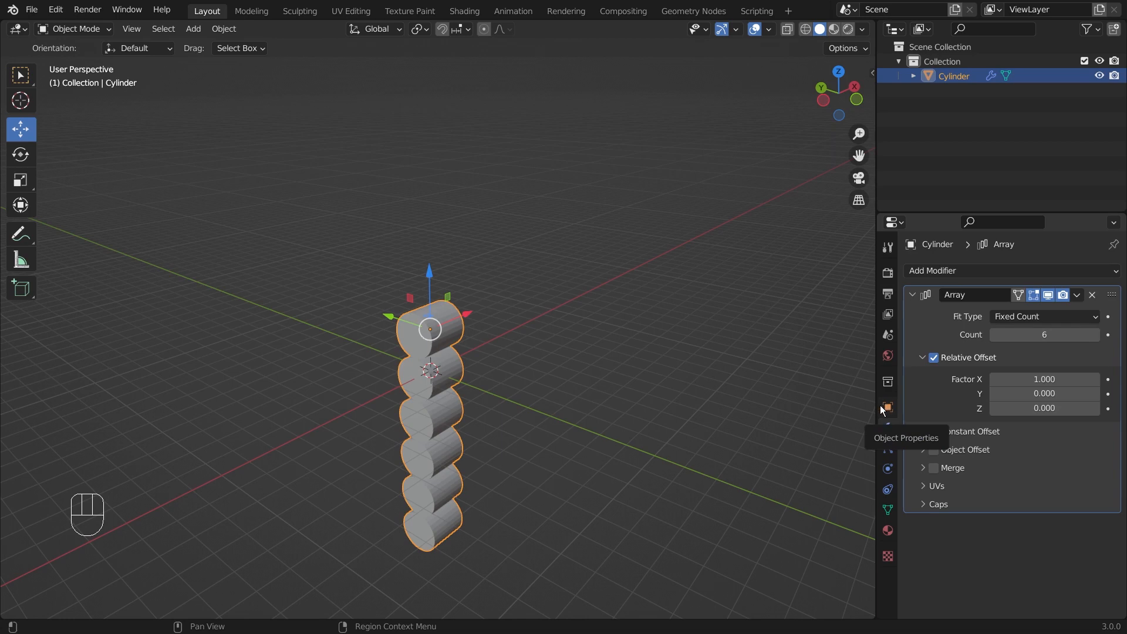
key(super)
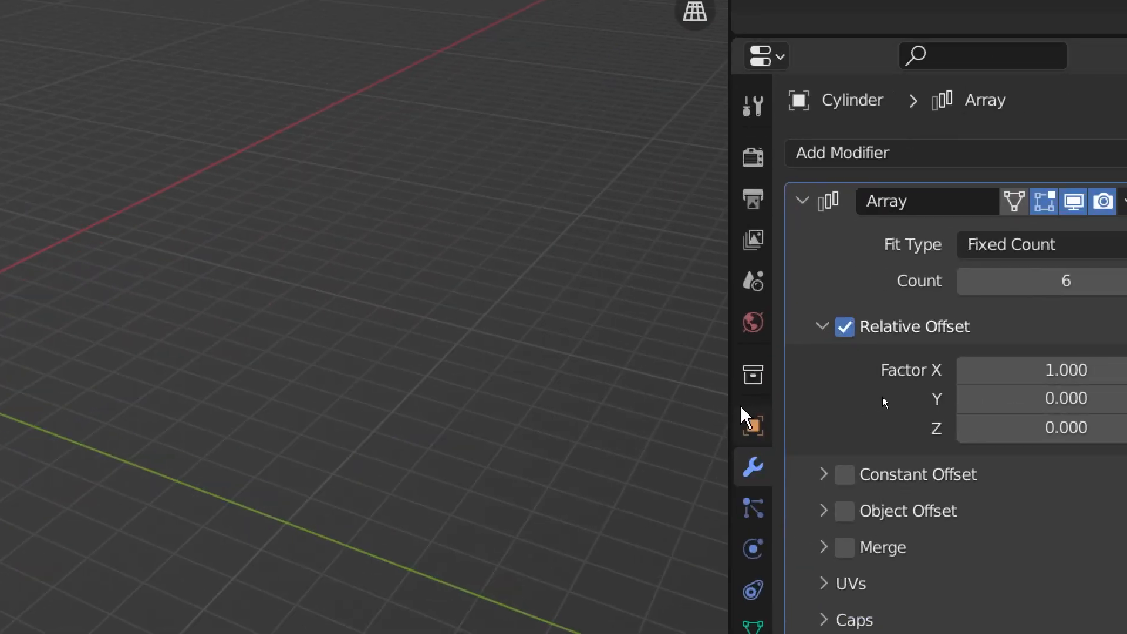
click(743, 411)
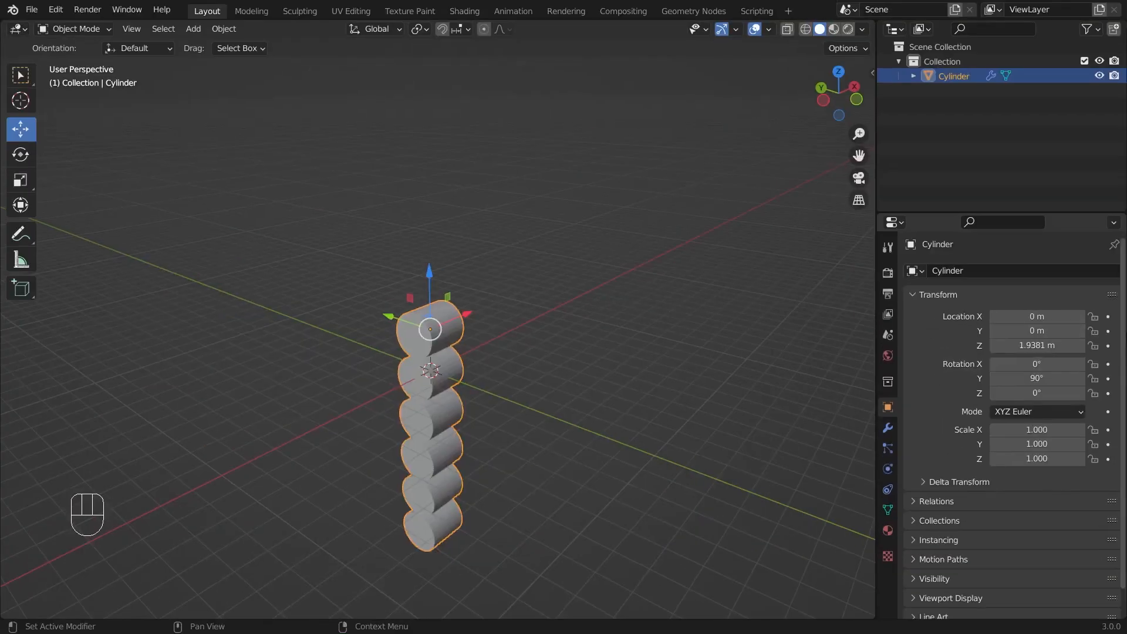
scroll(1101, 394, down, 2)
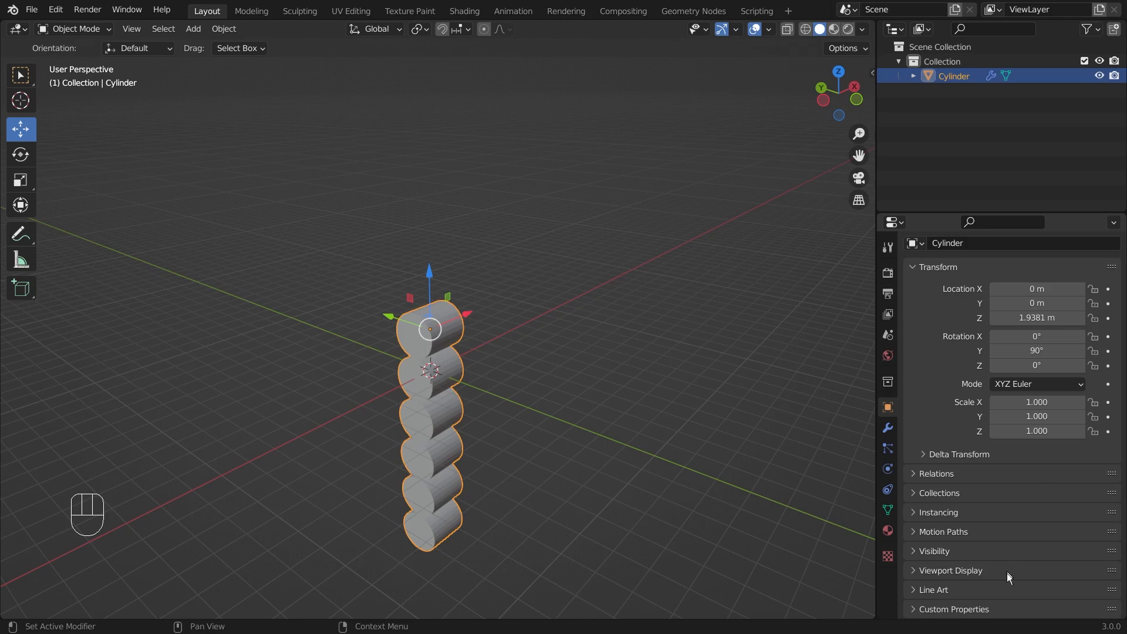
key(super)
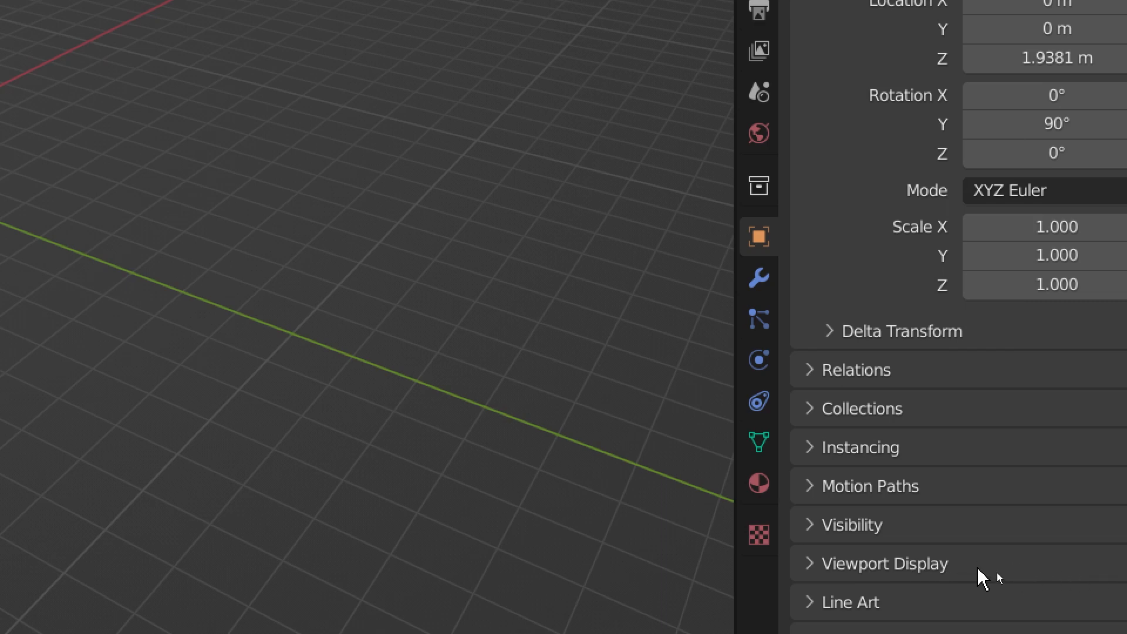
click(977, 567)
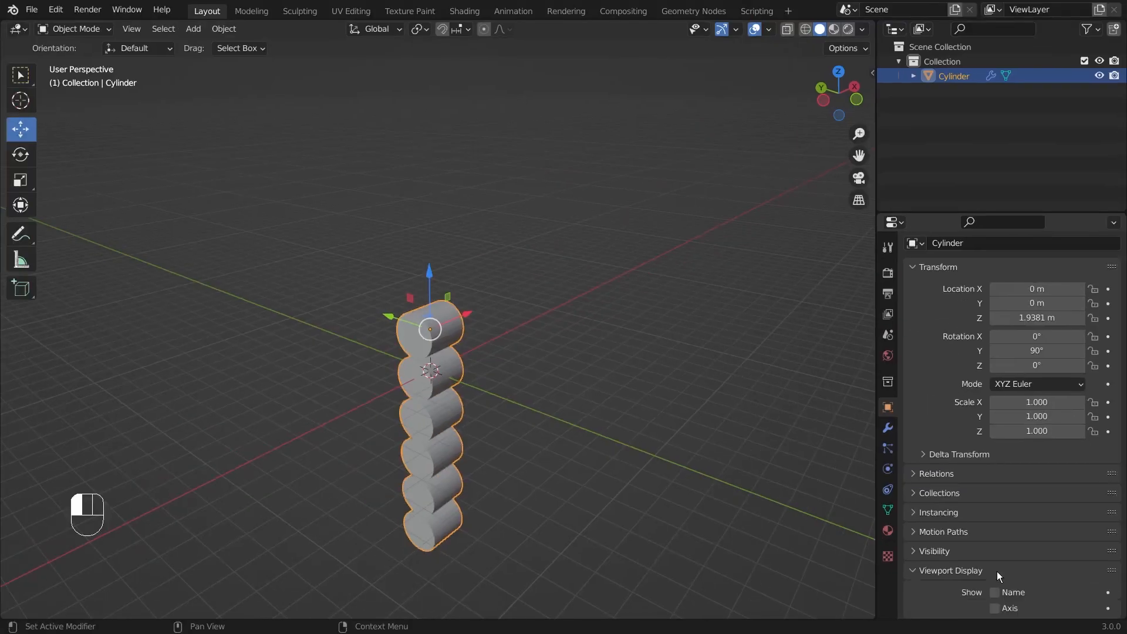
scroll(1000, 570, down, 5)
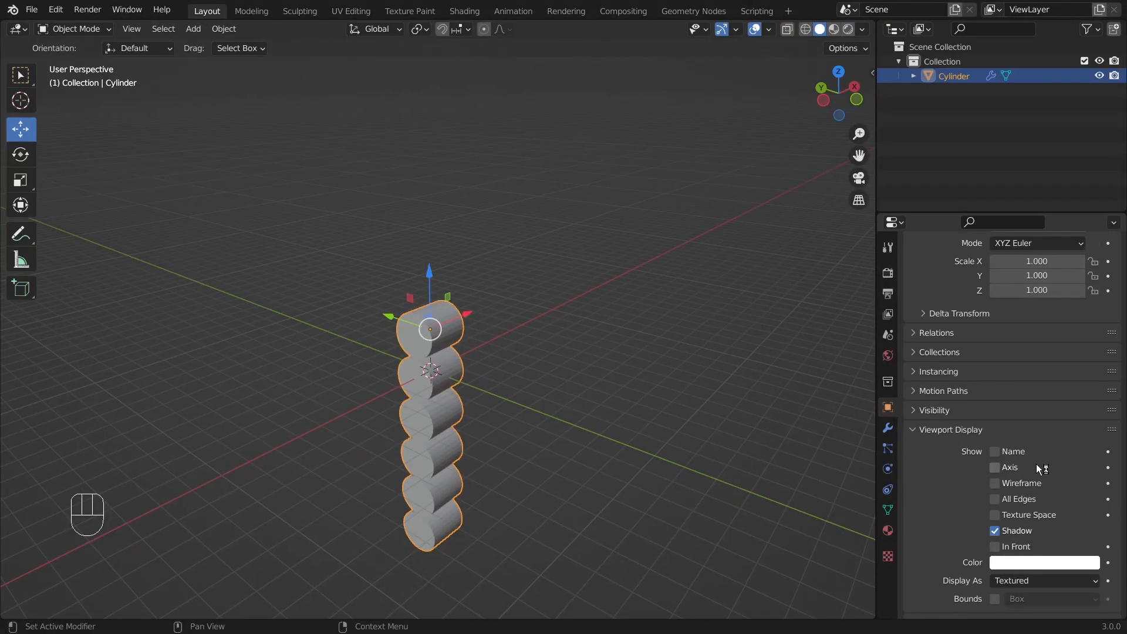
key(super)
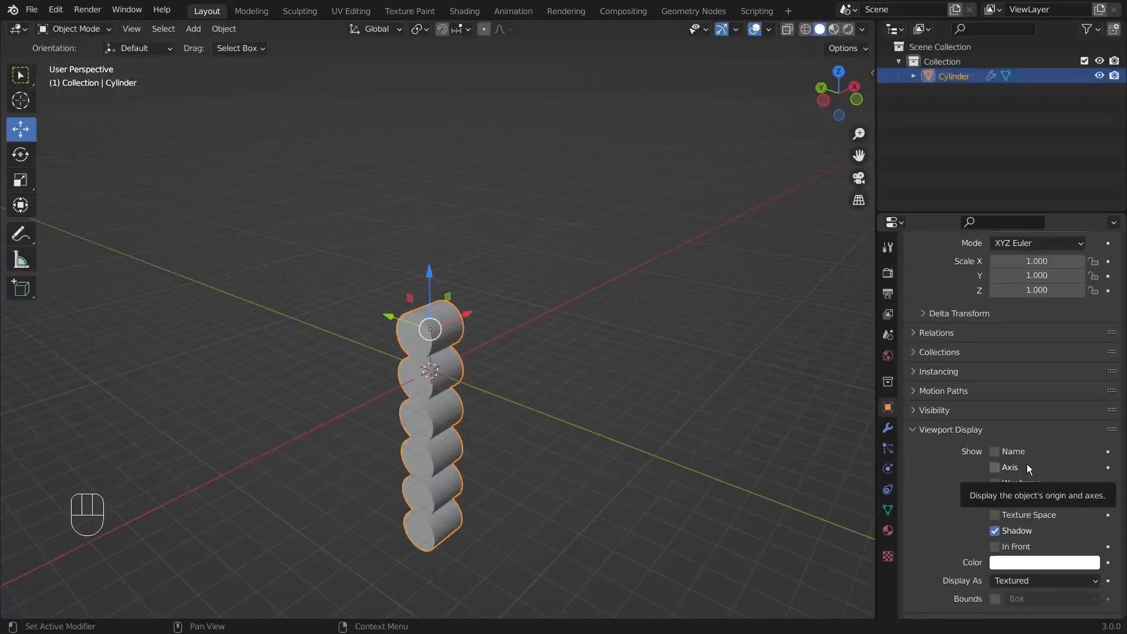
click(996, 470)
click(792, 518)
Examine the cylinder's displayed local axes up close, and return to its Array modifier settings
scroll(361, 237, up, 3)
middle_drag(505, 293, 481, 270)
scroll(472, 333, up, 2)
middle_drag(465, 370, 734, 412)
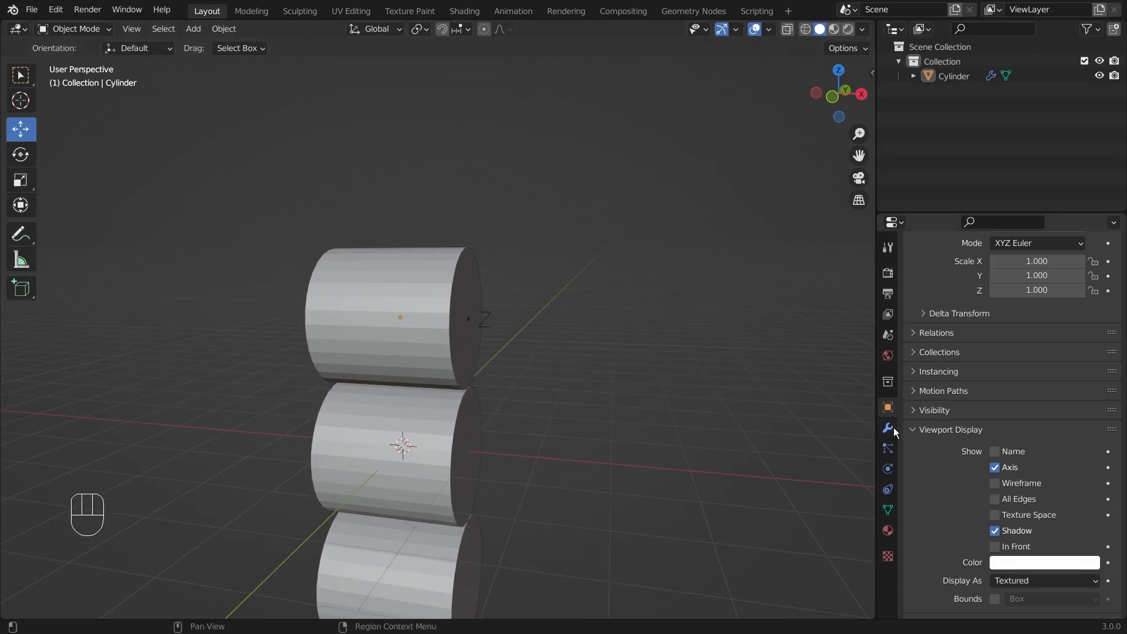
click(888, 428)
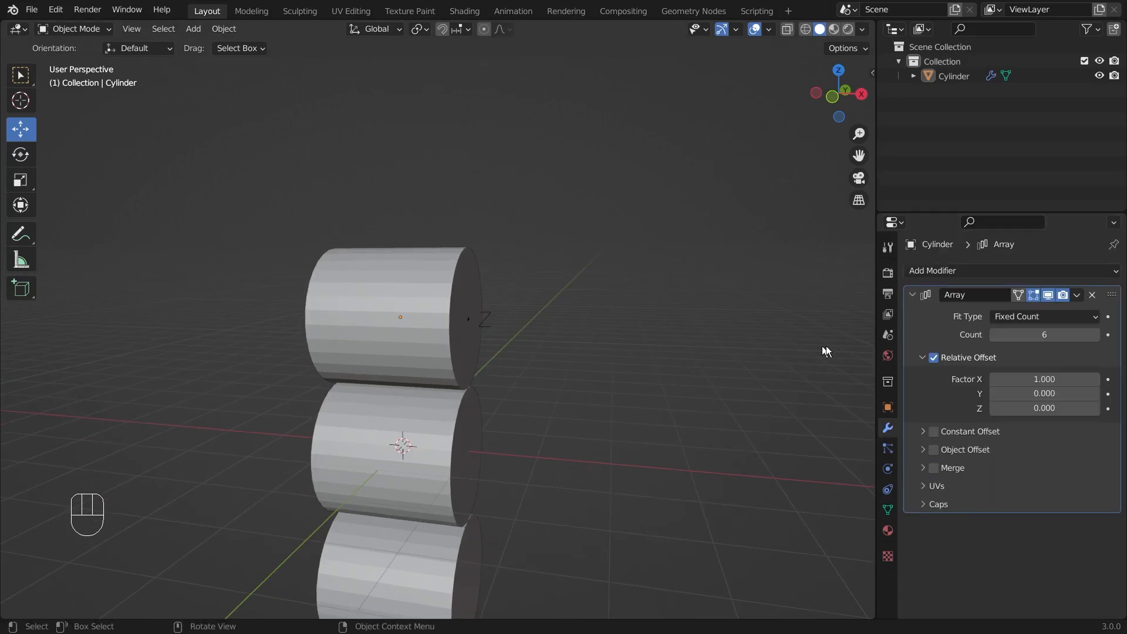
Turn off the array's relative offset to examine the single cylinder's local axes, and turn the offset back on
click(933, 357)
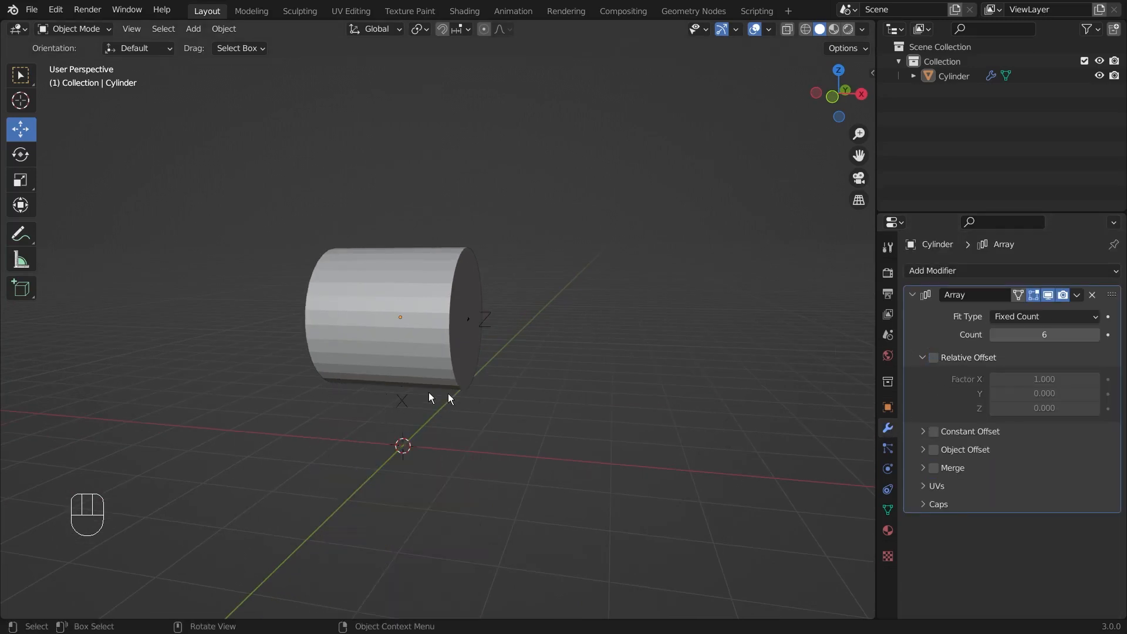
middle_drag(510, 318, 835, 329)
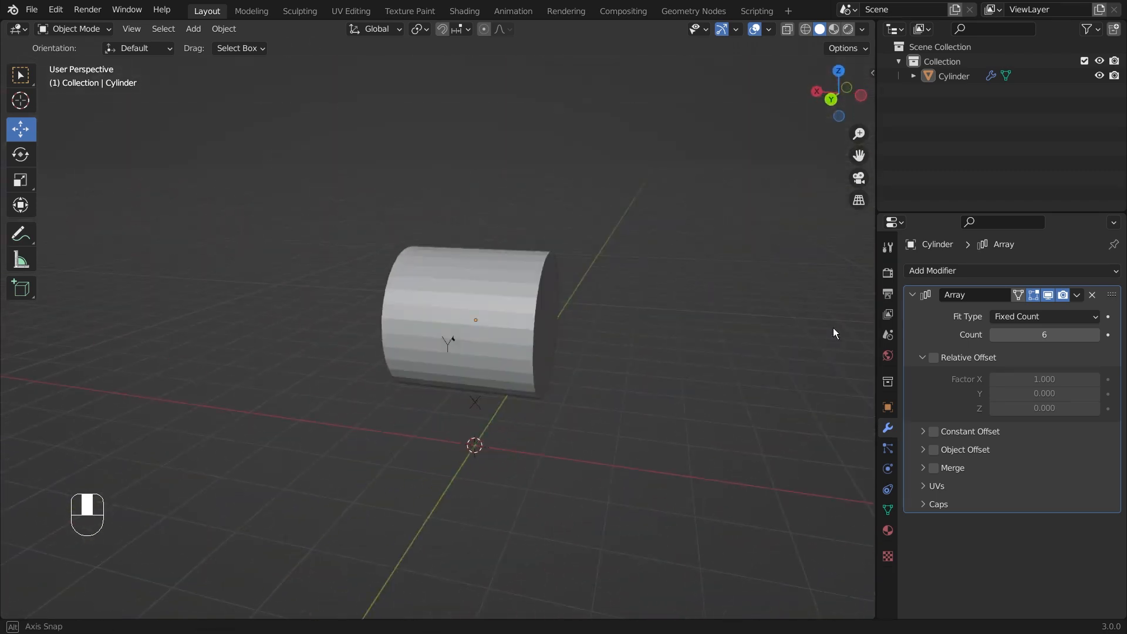
middle_drag(570, 351, 514, 348)
scroll(485, 375, down, 4)
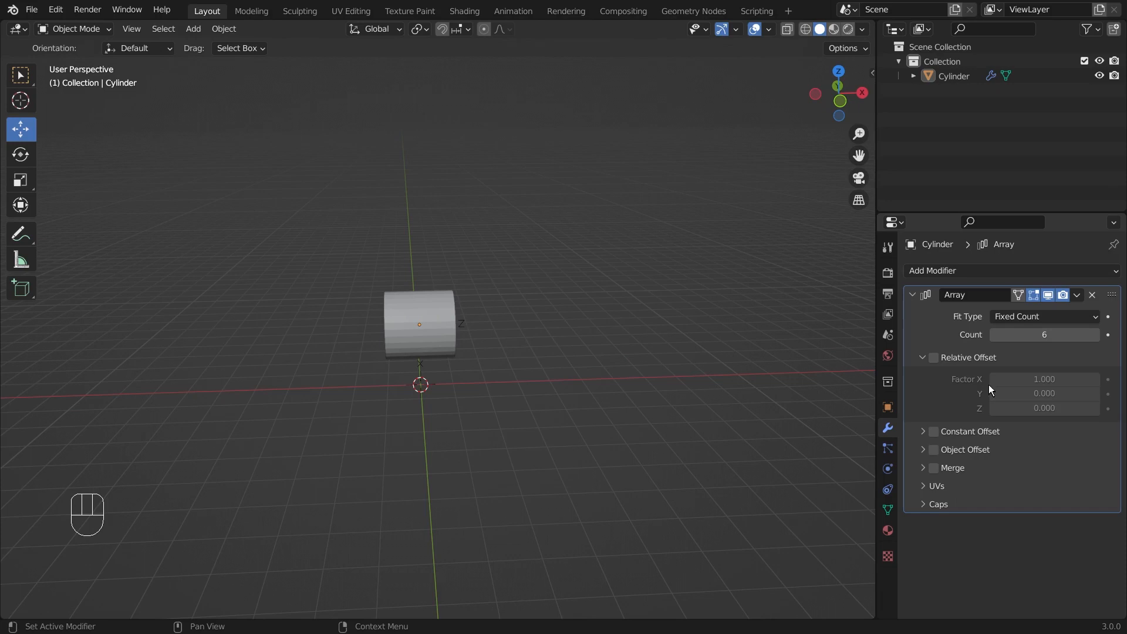
click(933, 358)
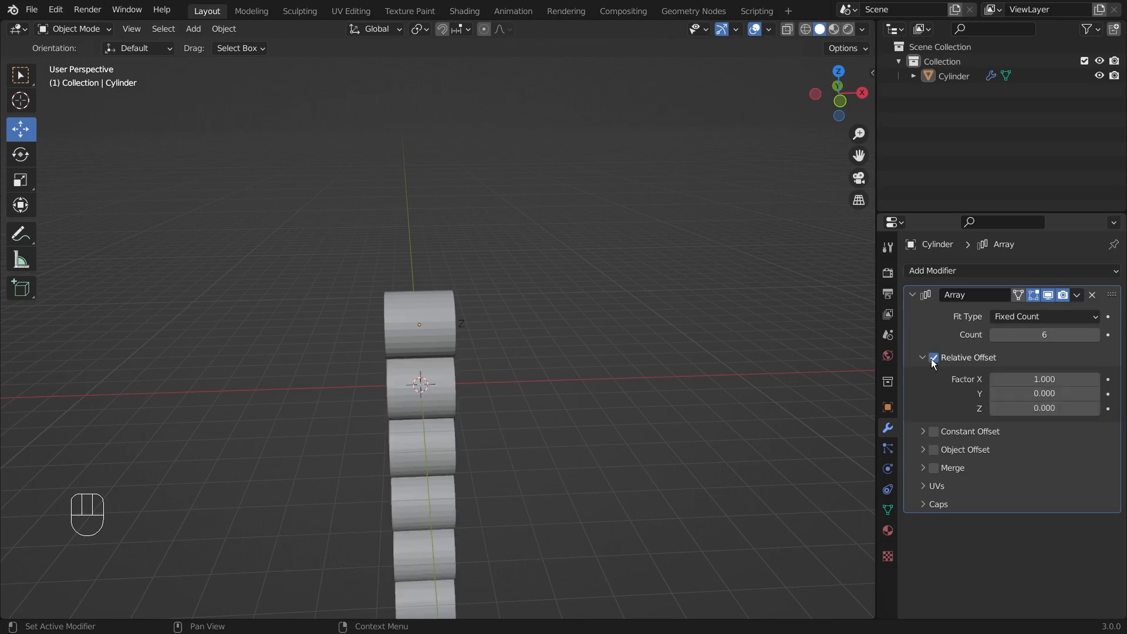
Set the array's relative offset factors to 0 on X and 1.7 on Z
click(1046, 380)
text(0)
key(Return)
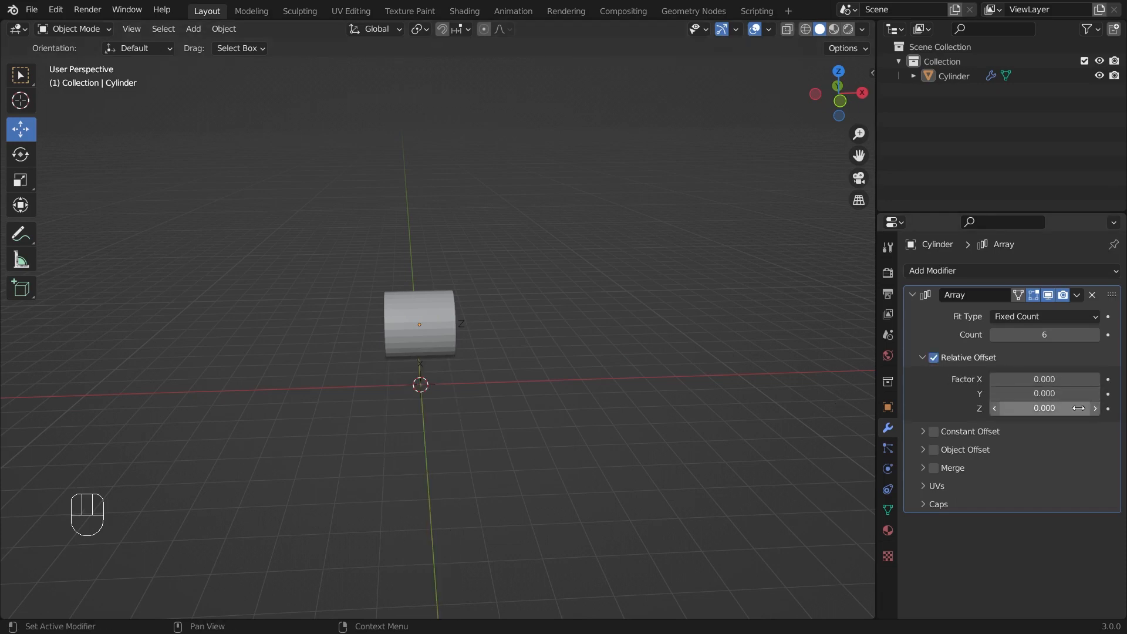
drag(1046, 408, 1092, 408)
middle_drag(786, 306, 680, 257)
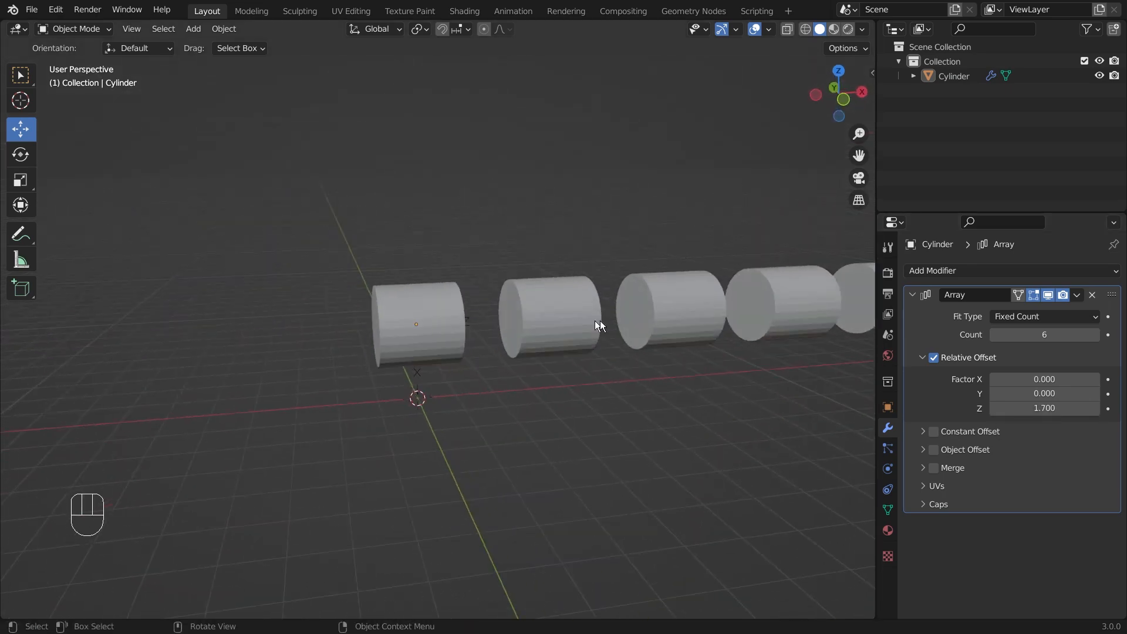
scroll(546, 333, down, 4)
middle_drag(544, 339, 450, 351)
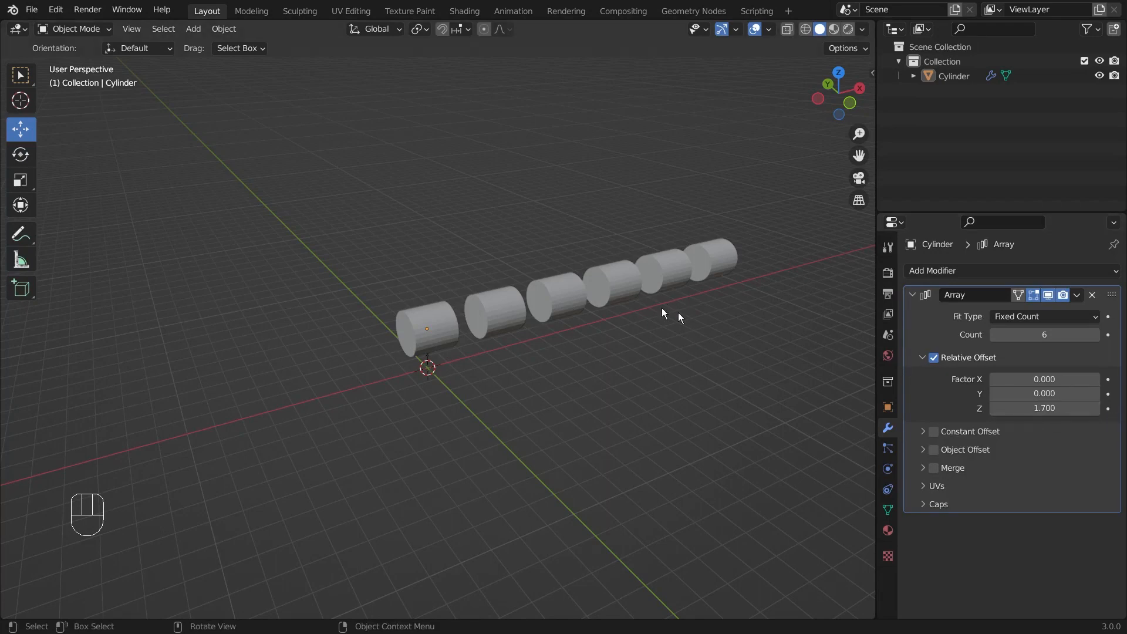
mouse_move(712, 267)
middle_down()
mouse_move(662, 237)
mouse_move(624, 281)
mouse_move(719, 276)
middle_up()
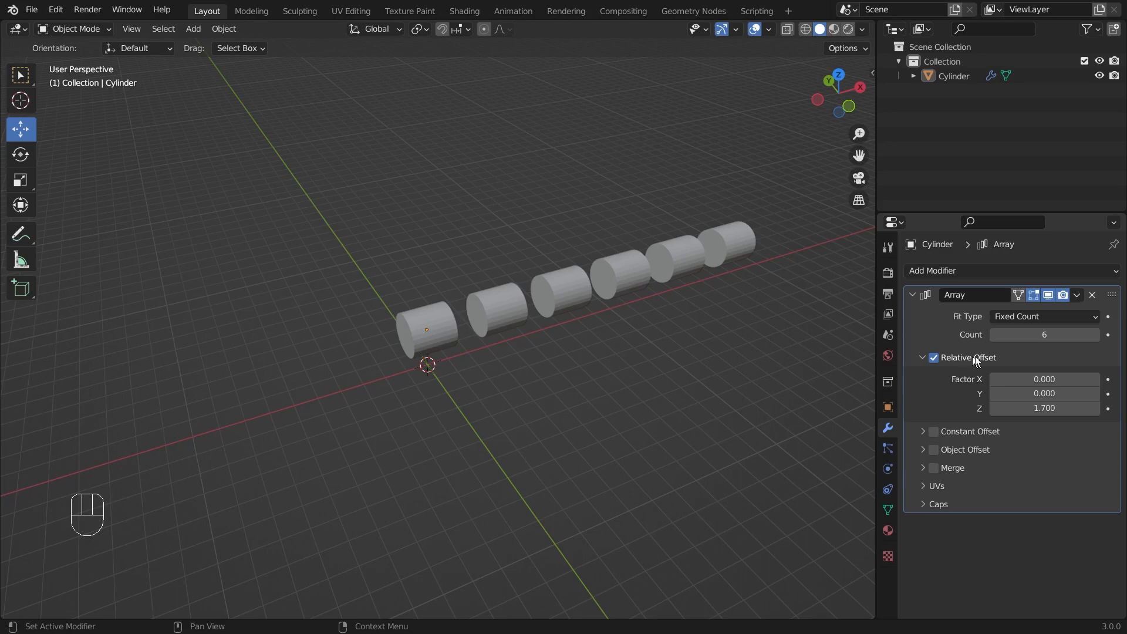
Set the array's relative offset Z factor to 1 and inspect the row from its end and side
click(1044, 406)
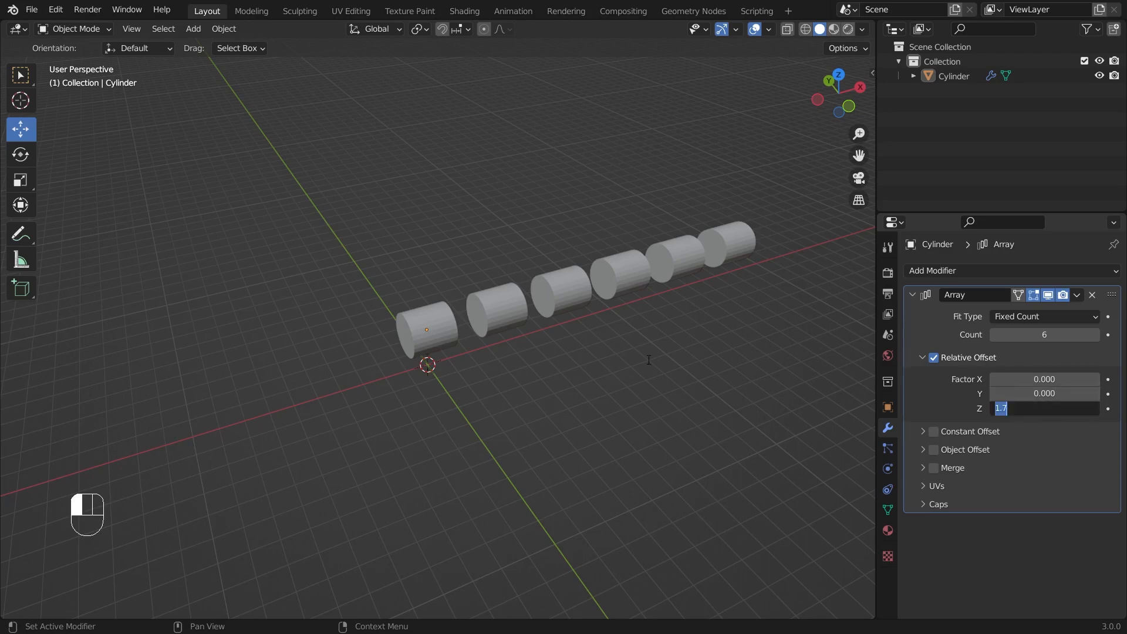
text(1)
key(Return)
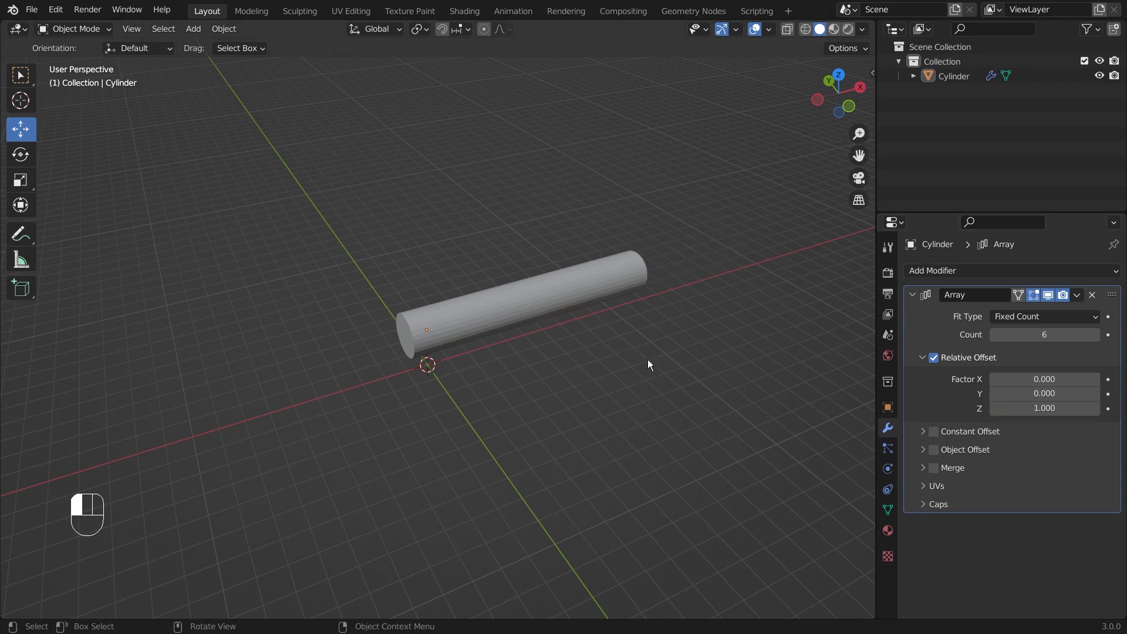
scroll(560, 227, up, 2)
middle_drag(560, 226, 561, 299)
middle_drag(524, 360, 400, 382)
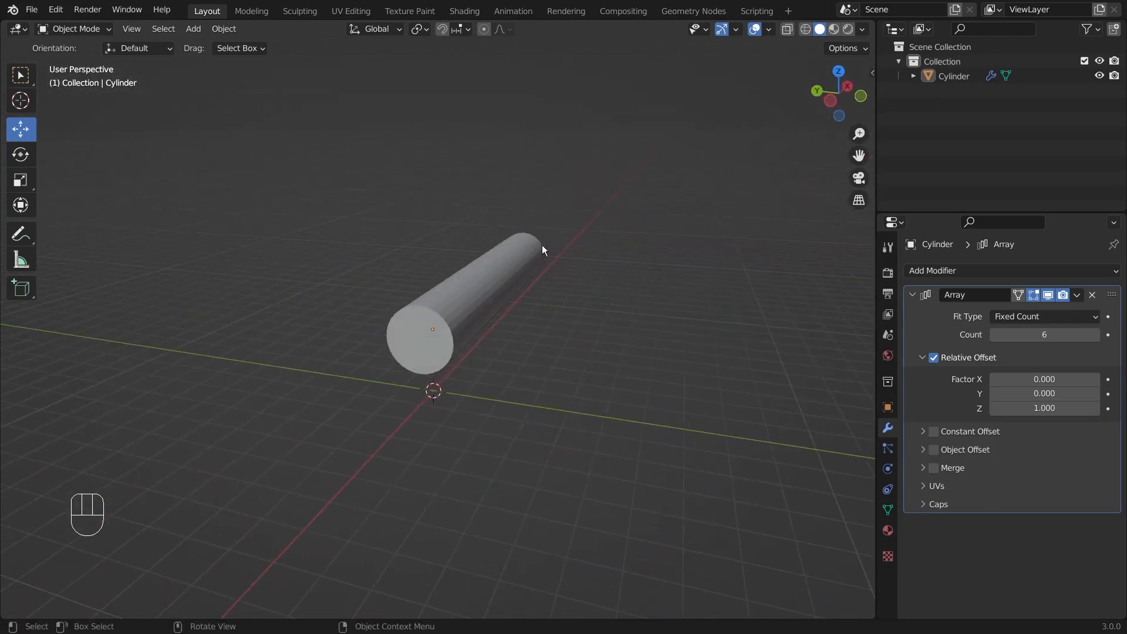
middle_drag(542, 248, 129, 258)
middle_drag(424, 351, 491, 336)
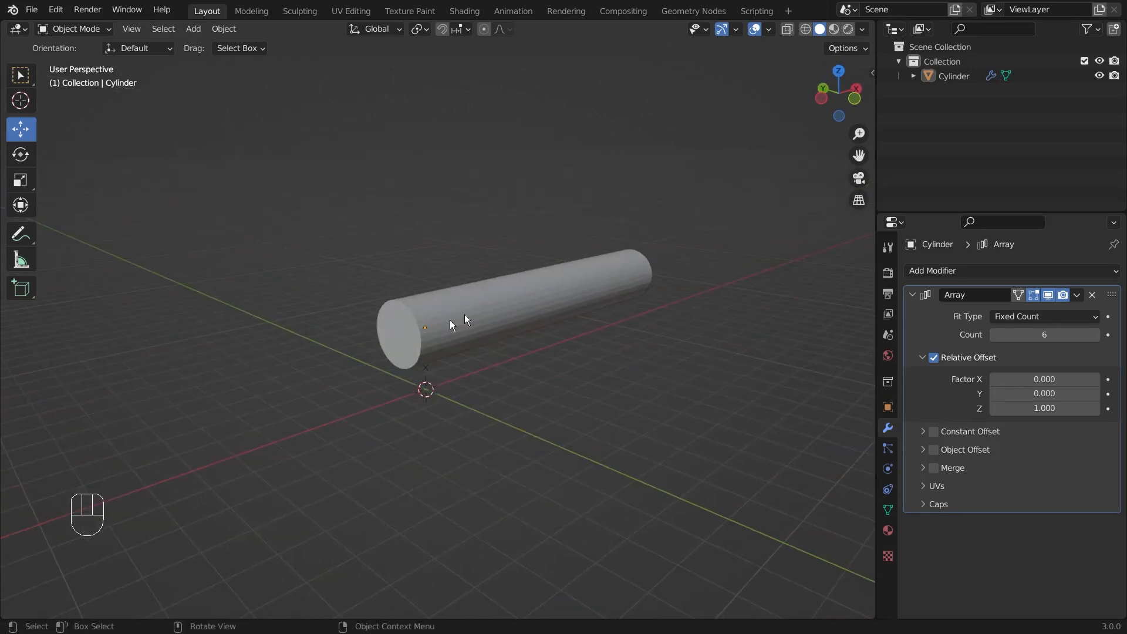
middle_drag(370, 305, 424, 303)
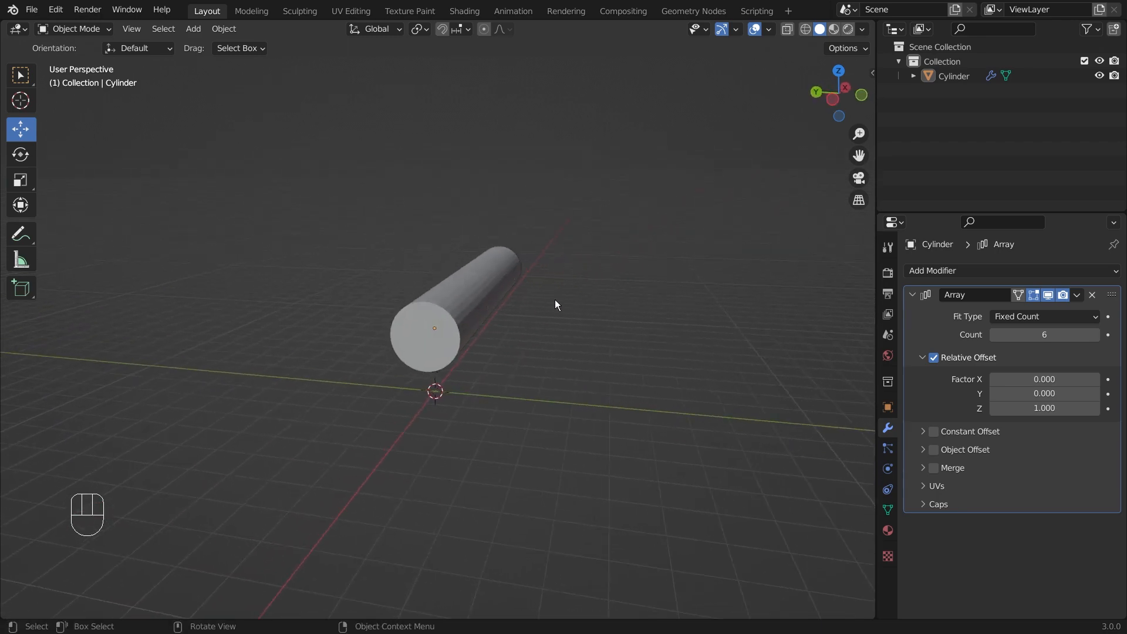
Enter Edit Mode on the cylinder and delete its near end cap as a face
middle_drag(555, 299, 466, 317)
click(466, 322)
key(Tab)
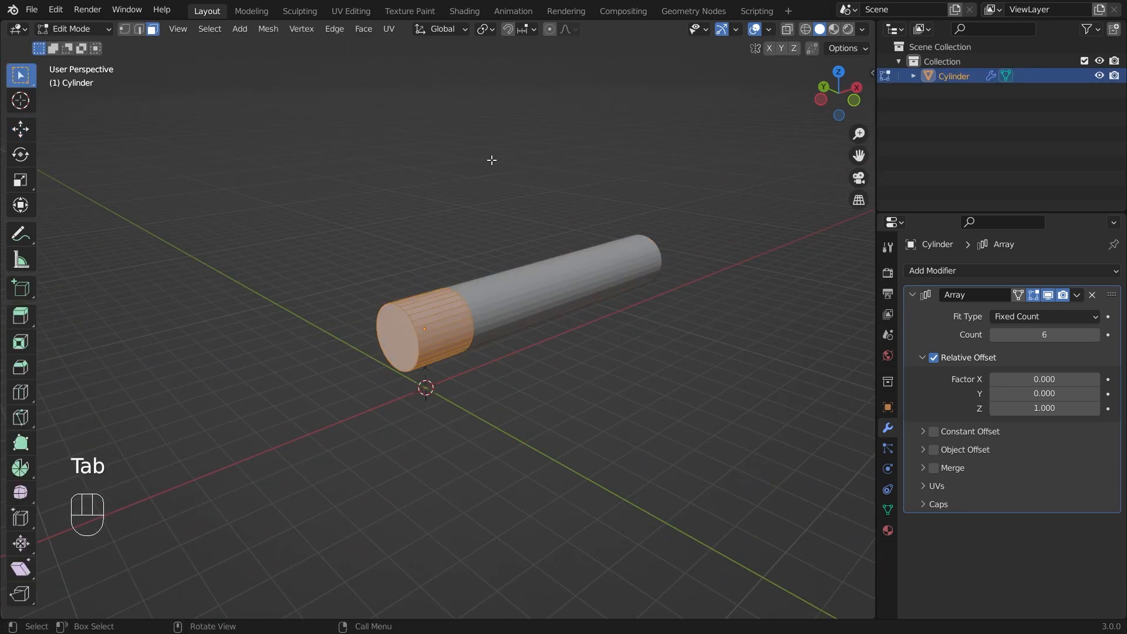
middle_drag(492, 161, 583, 307)
click(449, 333)
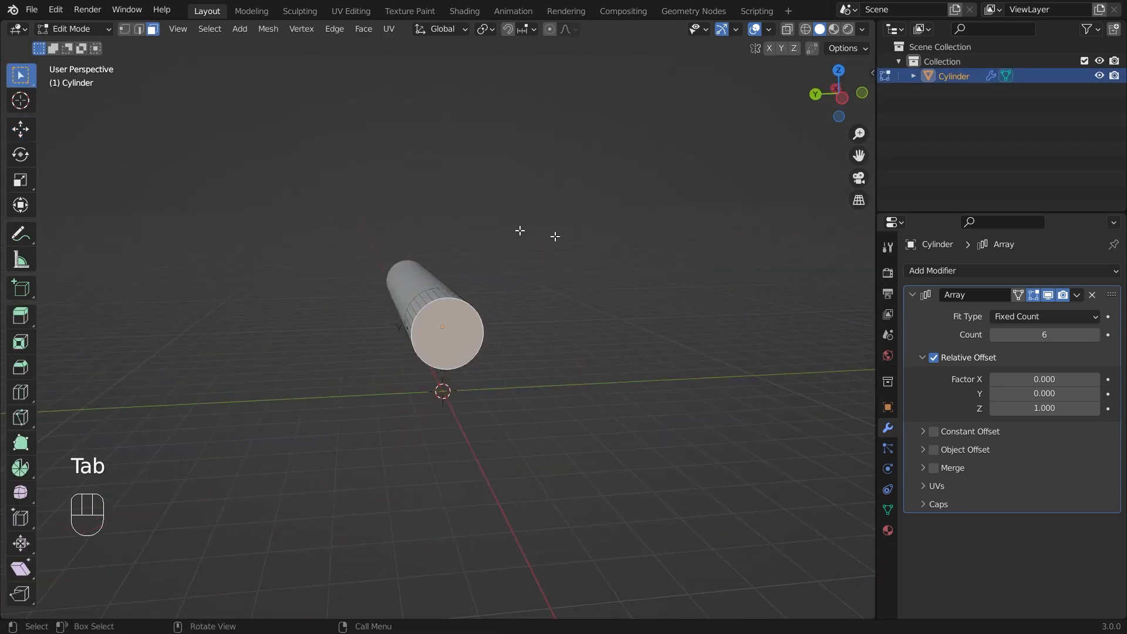
click(158, 34)
scroll(471, 363, up, 2)
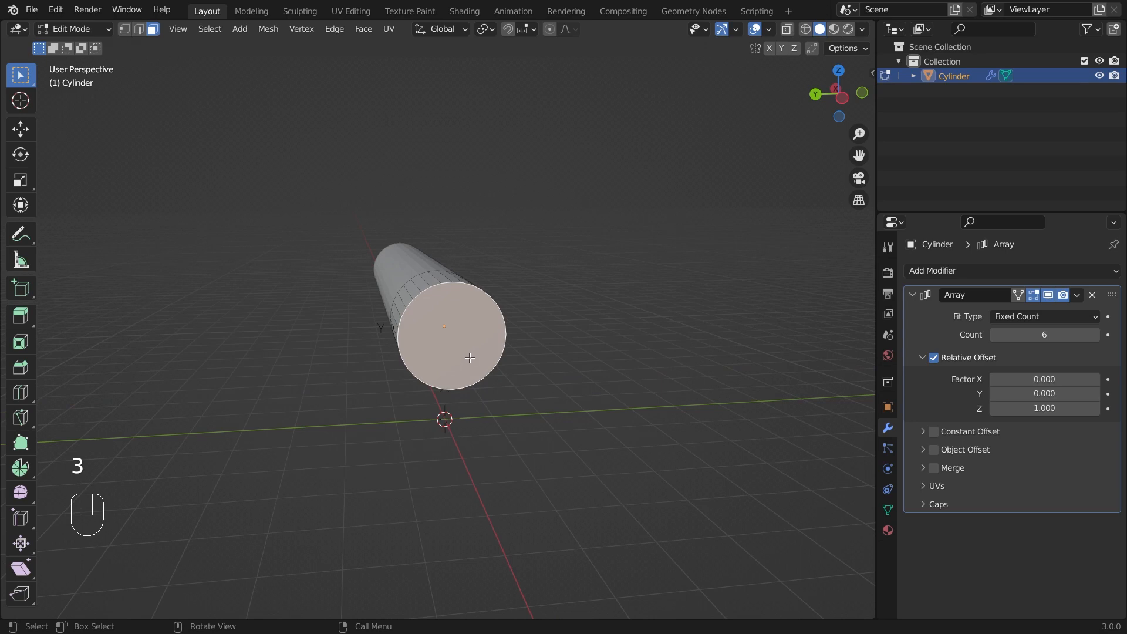
key(Delete)
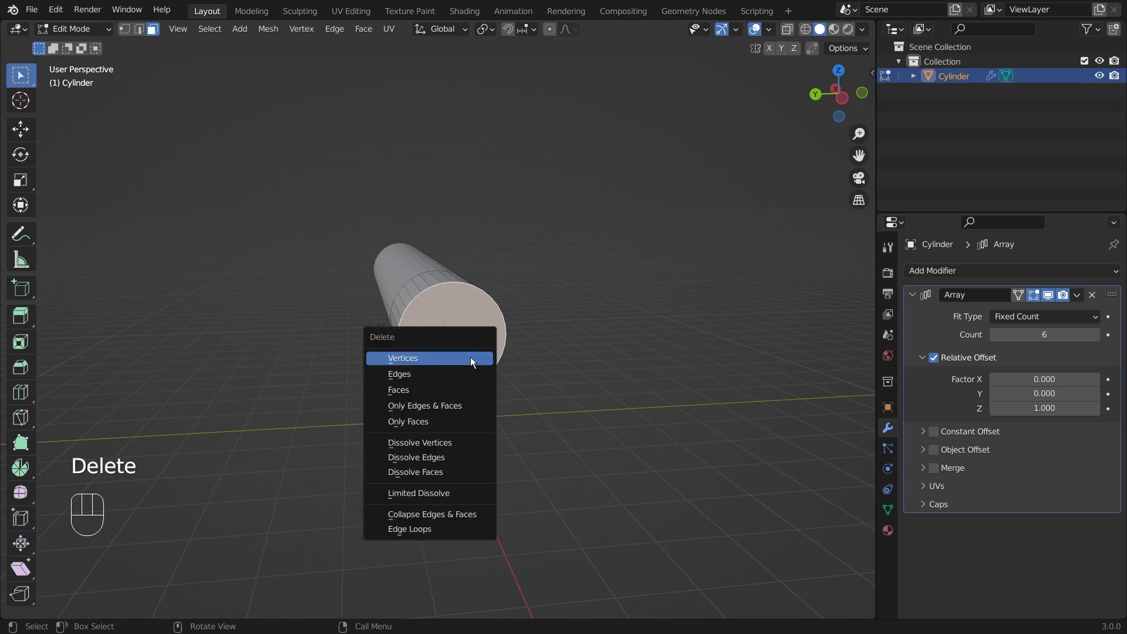
click(461, 390)
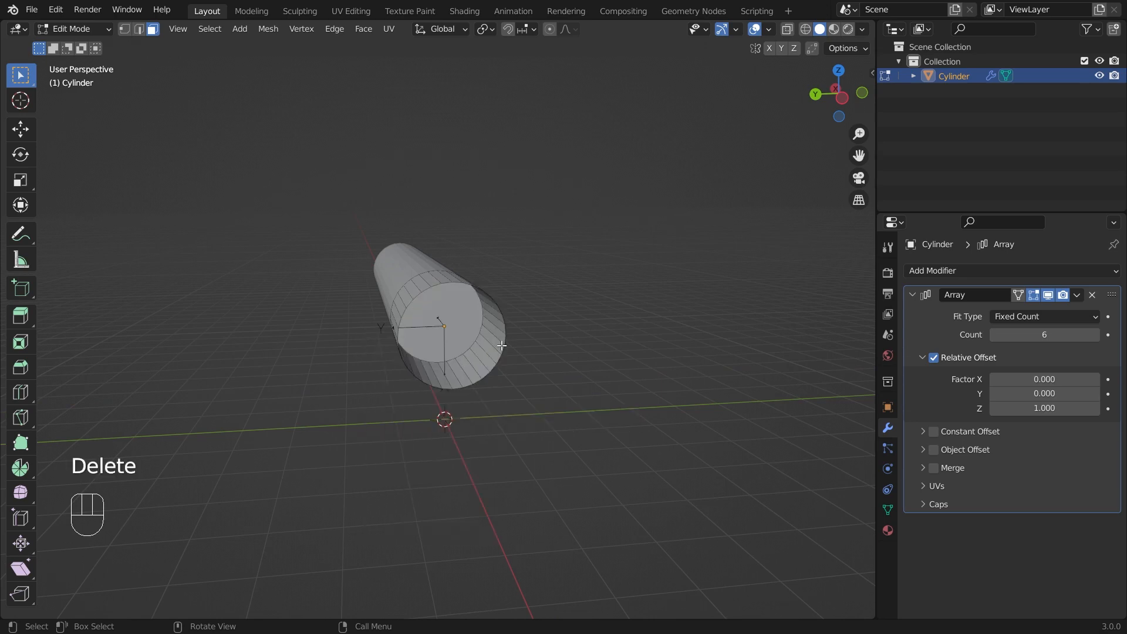
Delete the cylinder's opposite end cap face and return to Object Mode
middle_drag(464, 368, 468, 313)
key(Delete)
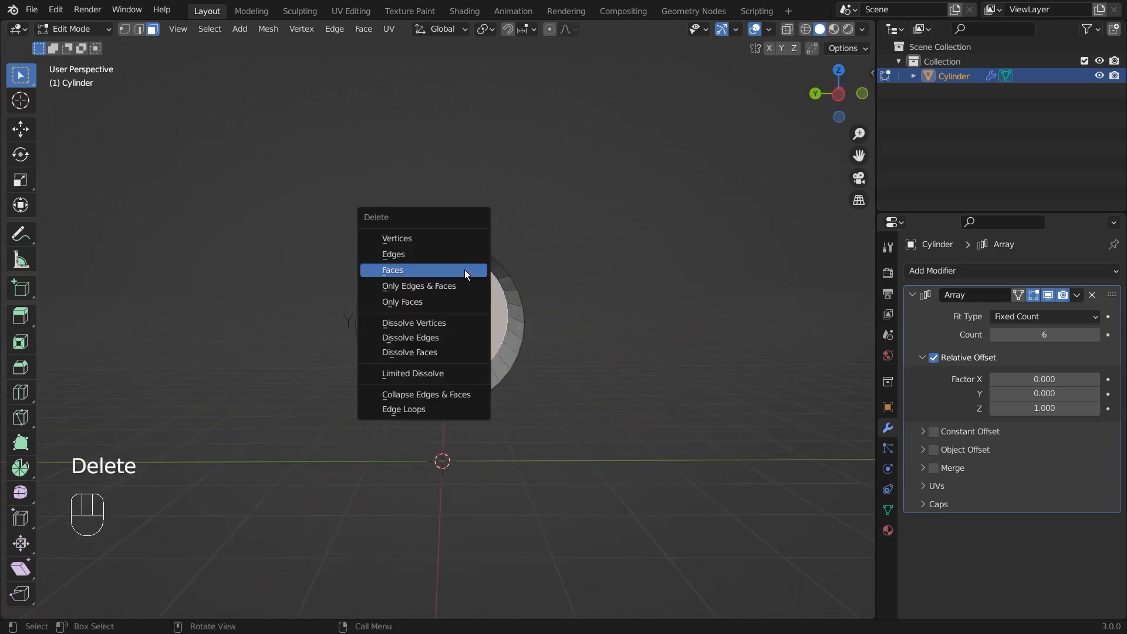
click(465, 271)
middle_drag(566, 279, 656, 323)
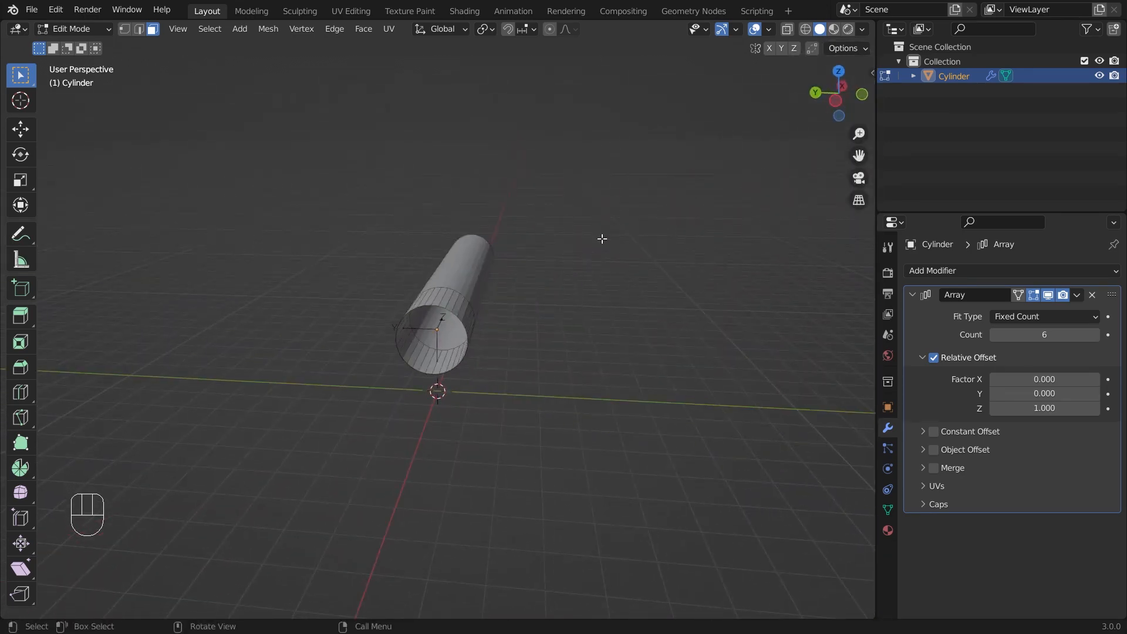
key(Tab)
middle_drag(603, 241, 529, 317)
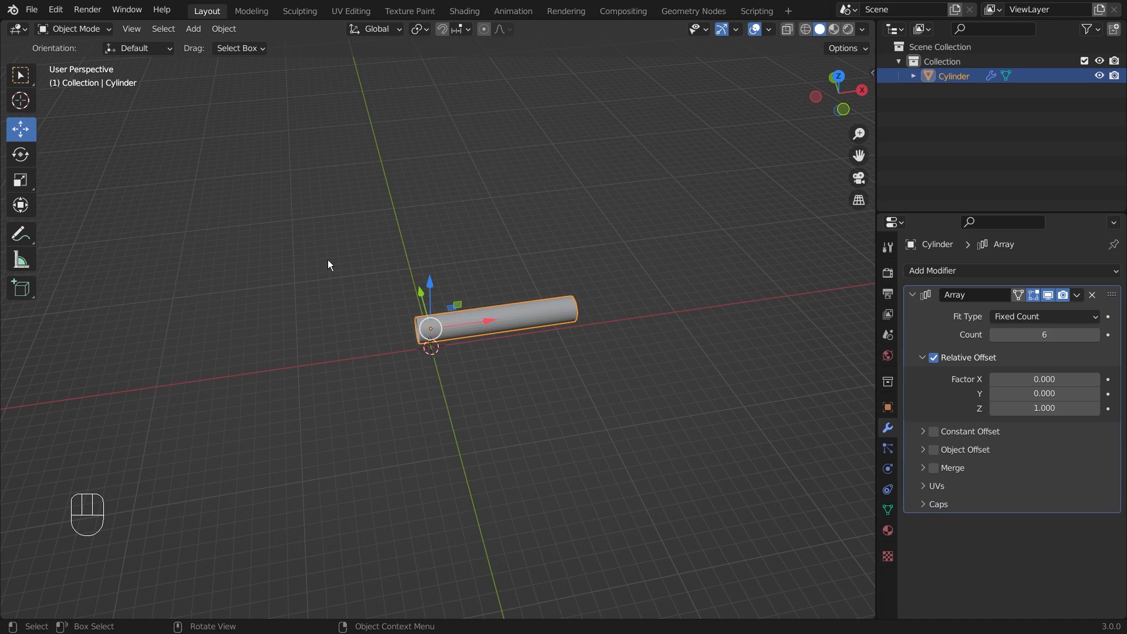
Move the arrayed cylinder along the positive Y axis, away from the world origin, and deselect it
scroll(634, 249, up, 3)
middle_drag(584, 217, 490, 262)
click(403, 295)
click(424, 314)
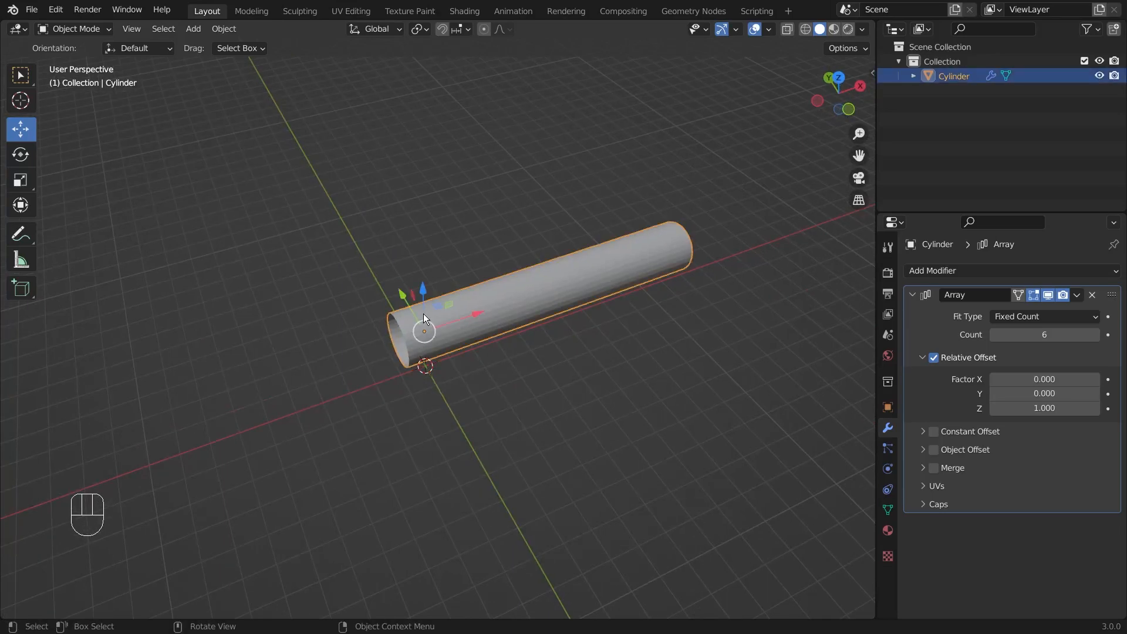
drag(405, 298, 343, 188)
drag(343, 189, 342, 188)
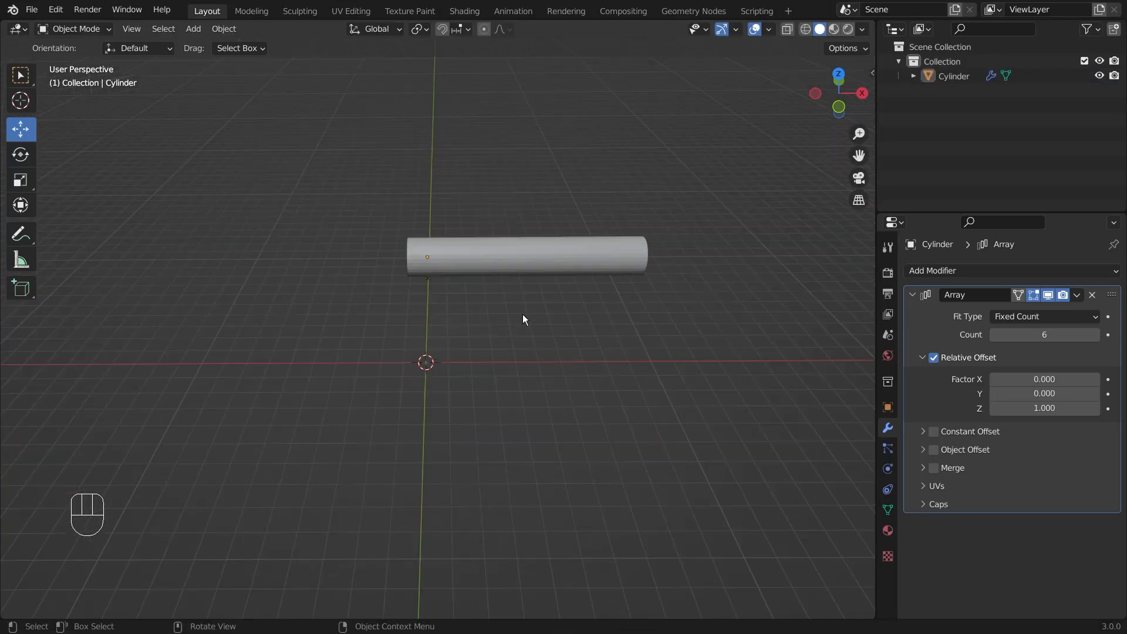
Add a Bezier curve at the world origin and scale it up well beyond the length of the cylinder row
key(shift+a)
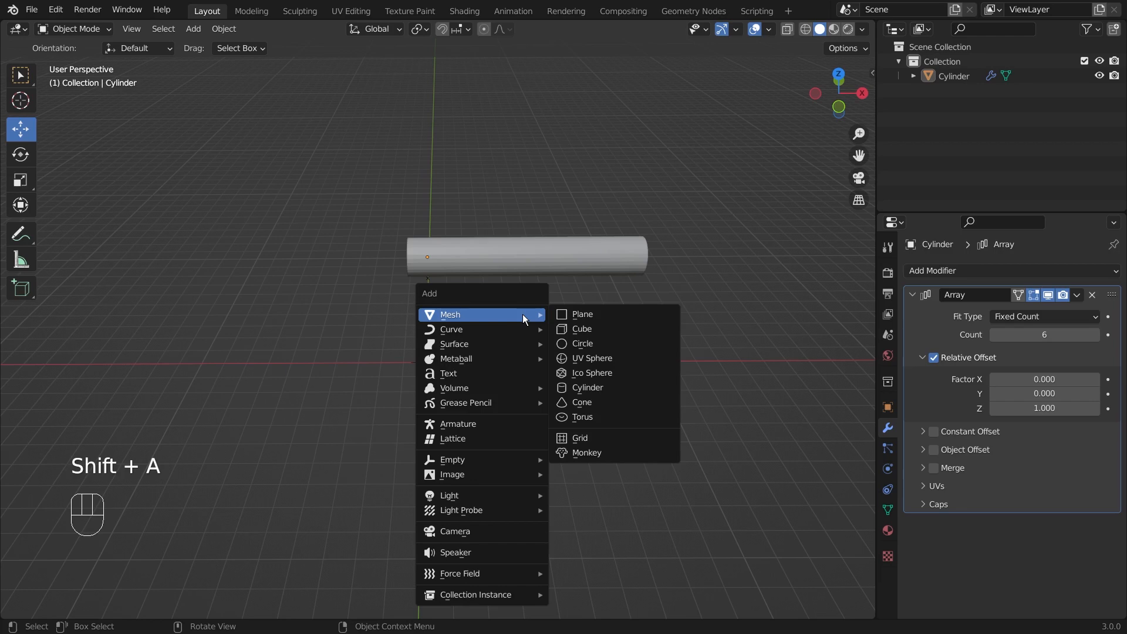
mouse_move(506, 329)
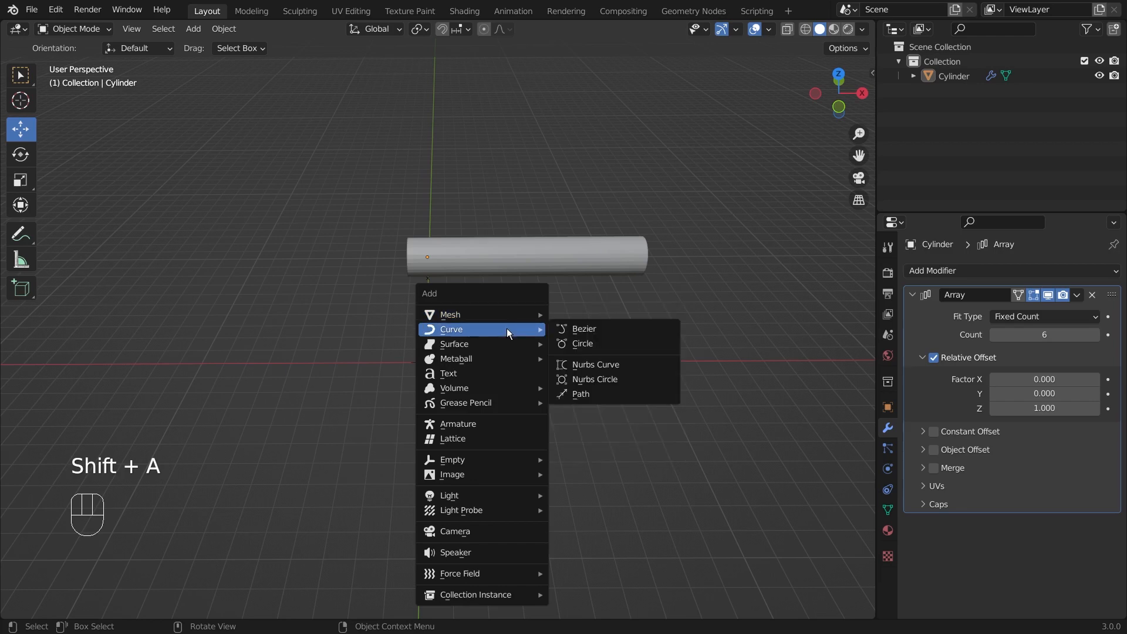
click(642, 326)
scroll(453, 354, up, 2)
scroll(453, 385, down, 3)
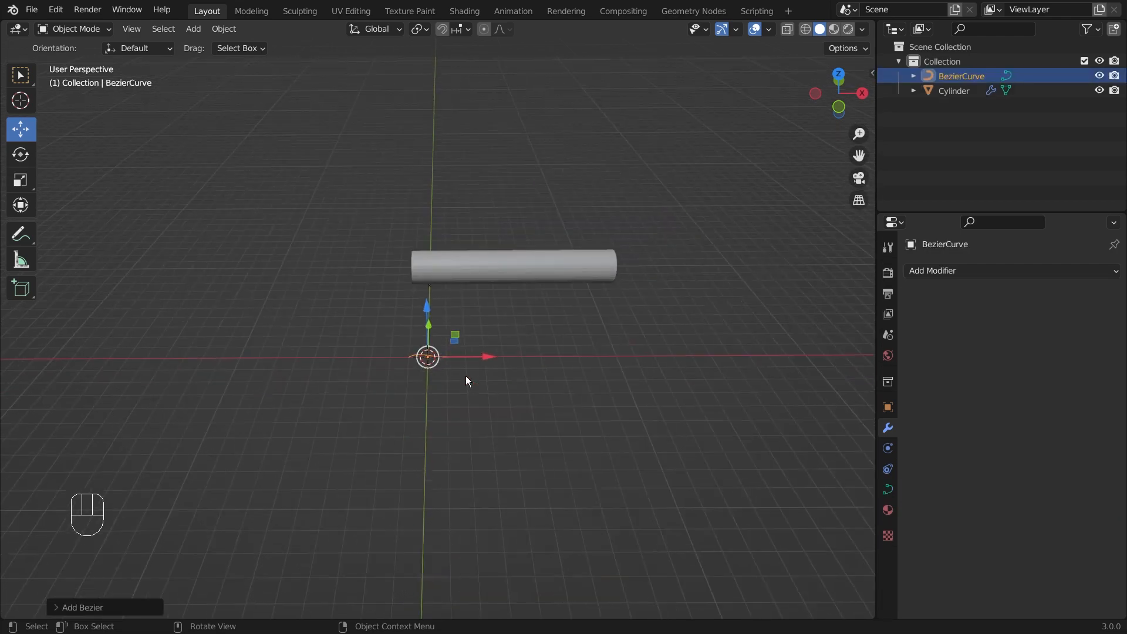
key(s)
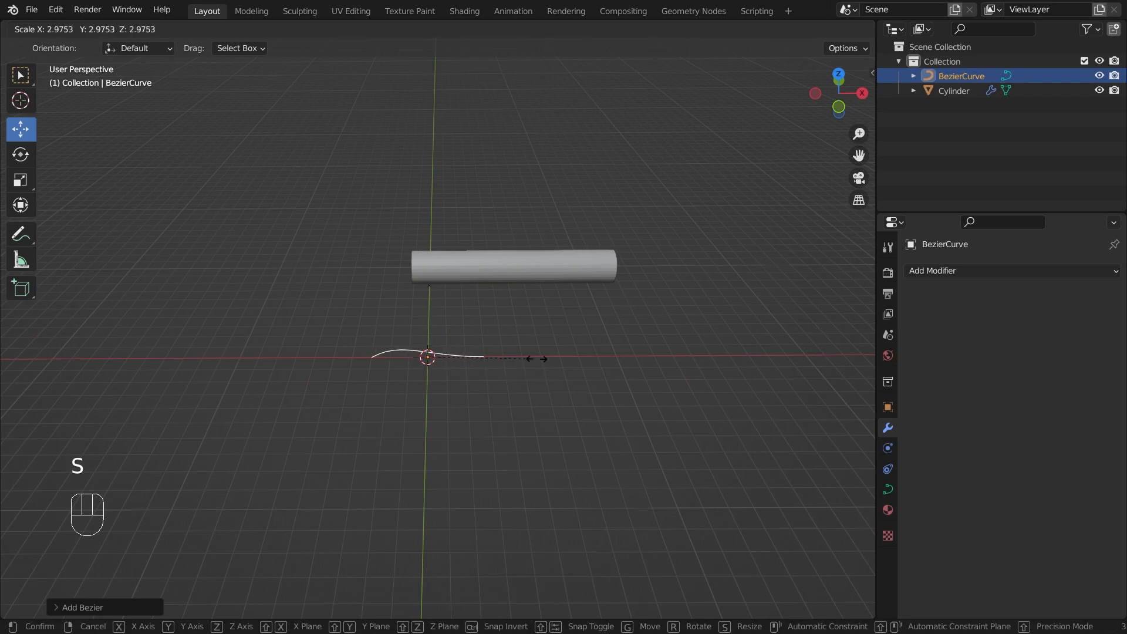
click(821, 351)
Rotate the Bezier curve about the X axis with the Transform tool so that its arch stands upright
middle_drag(821, 351, 390, 369)
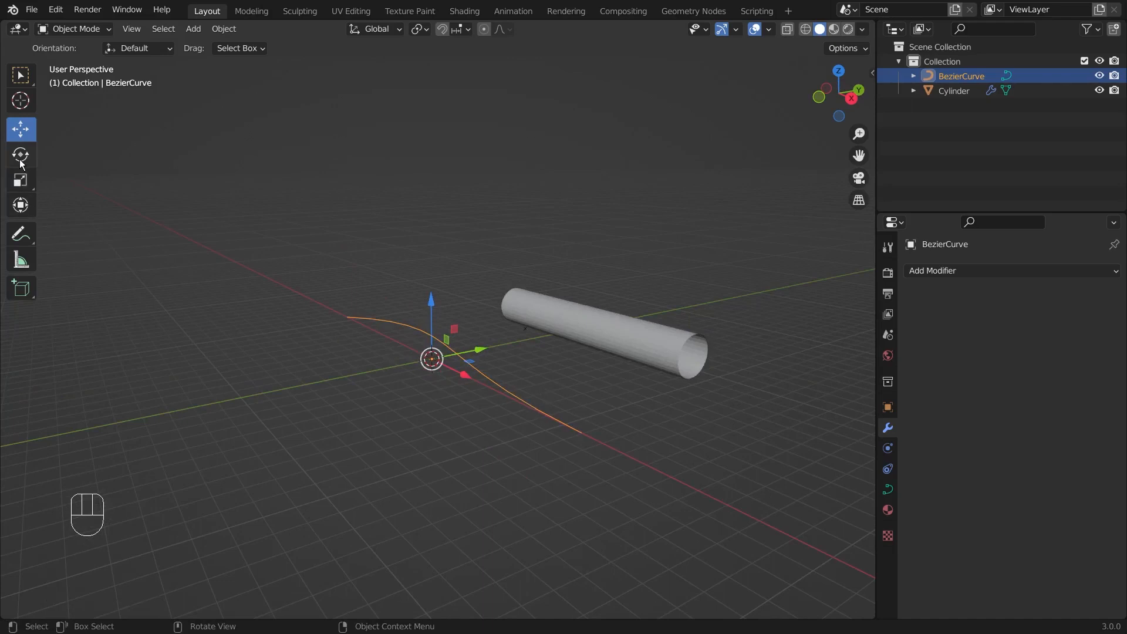
click(20, 204)
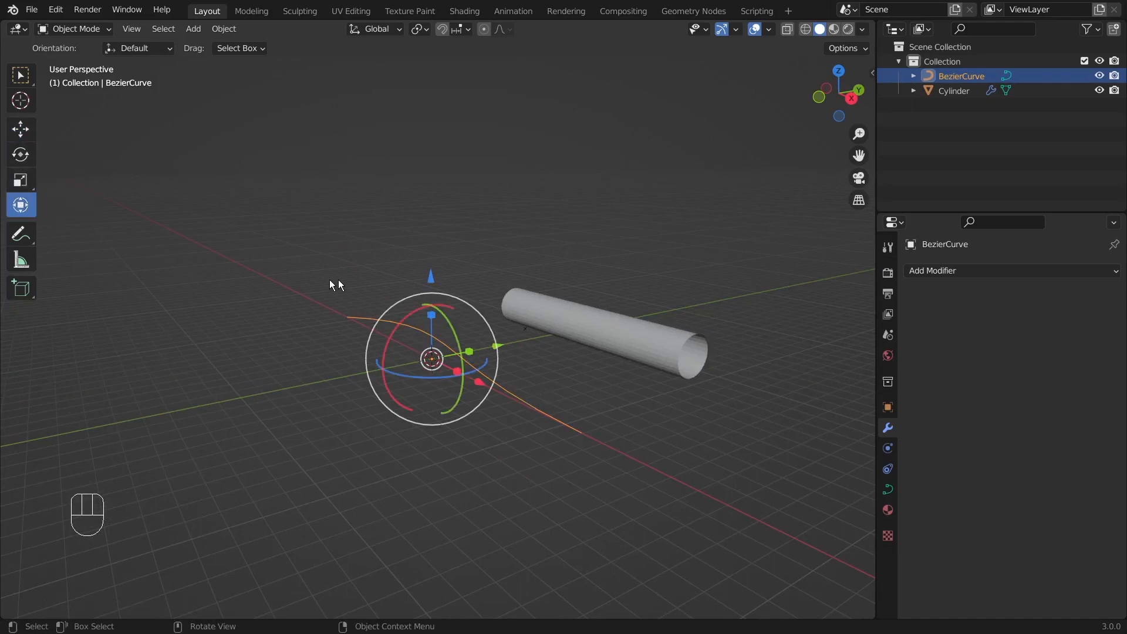
middle_drag(505, 308, 601, 410)
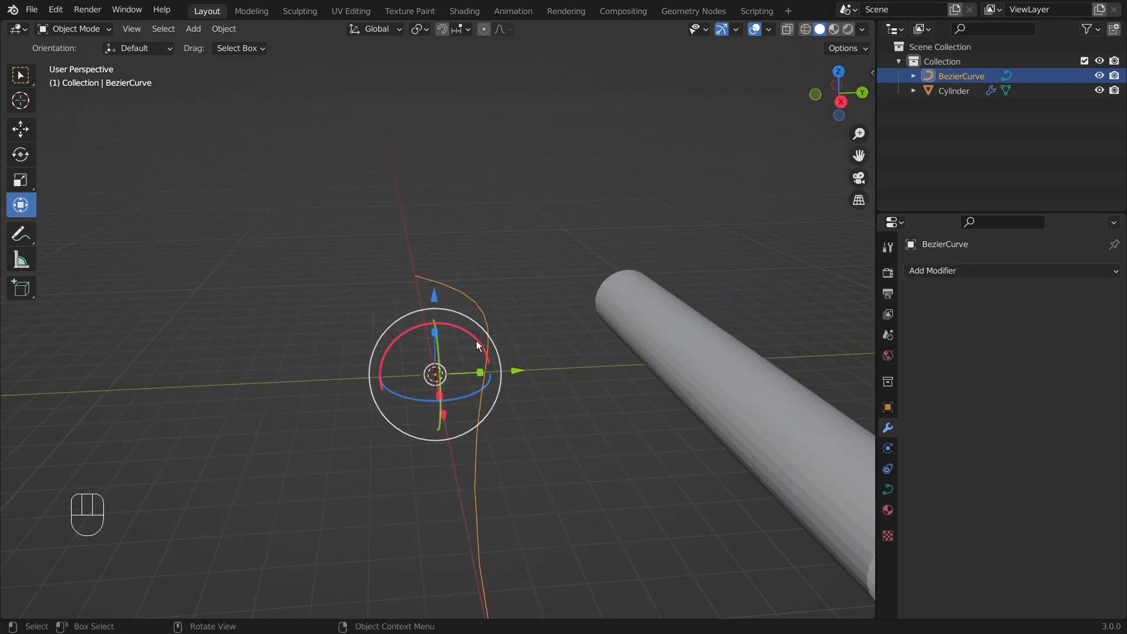
drag(475, 340, 405, 333)
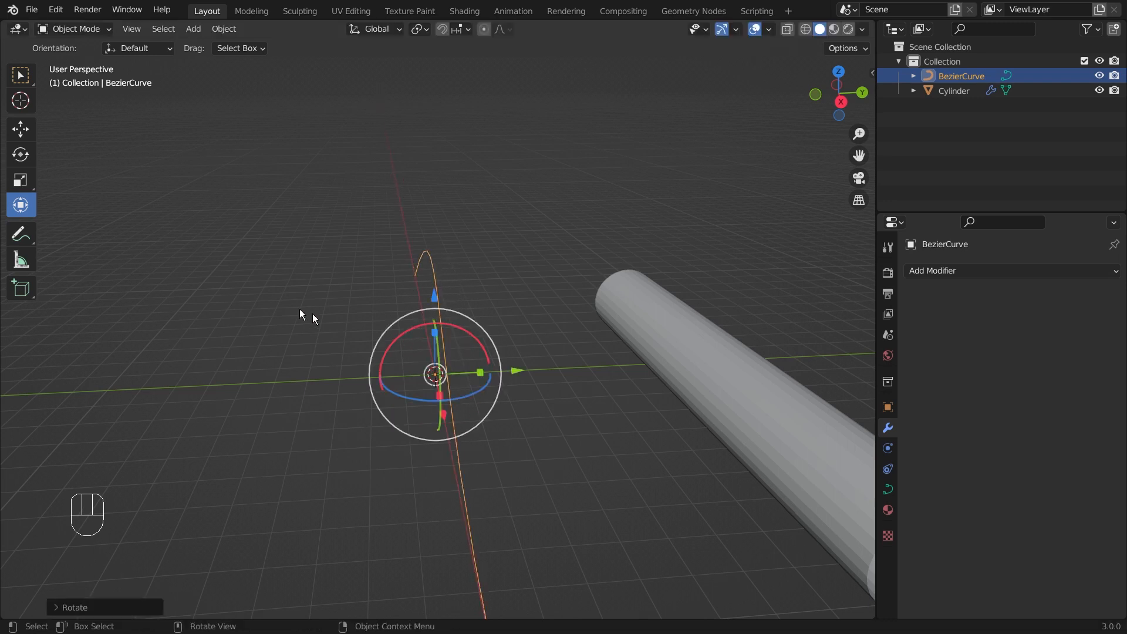
middle_drag(299, 314, 308, 346)
click(314, 320)
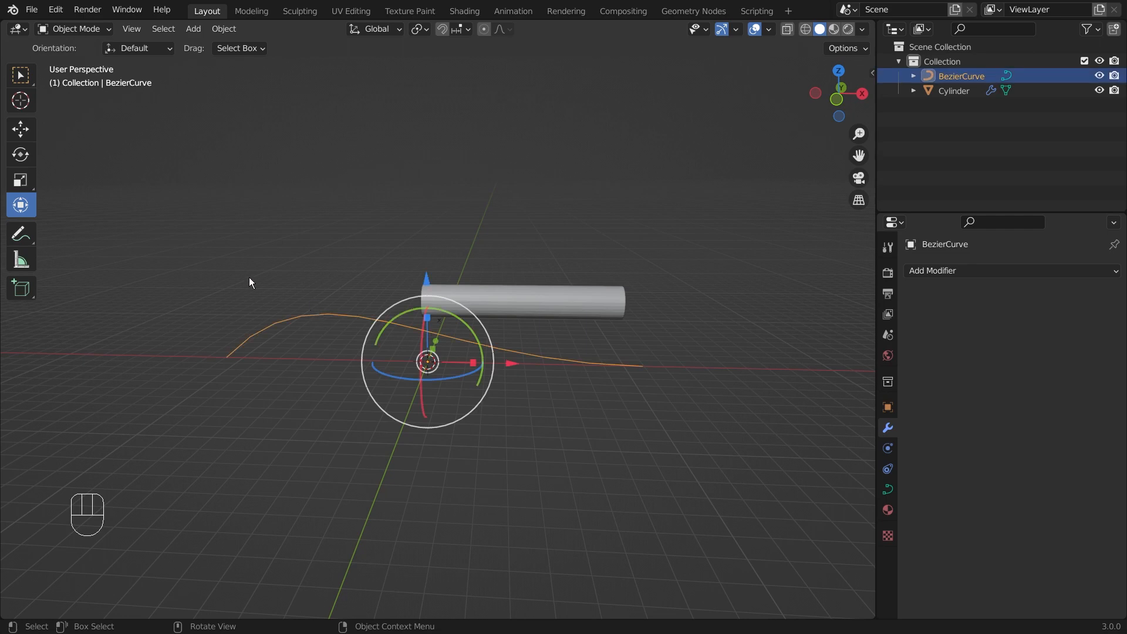
middle_drag(244, 282, 300, 282)
Extrude new control points outward from the Bezier curve's arched end in Edit Mode to lengthen it with further waves
key(Tab)
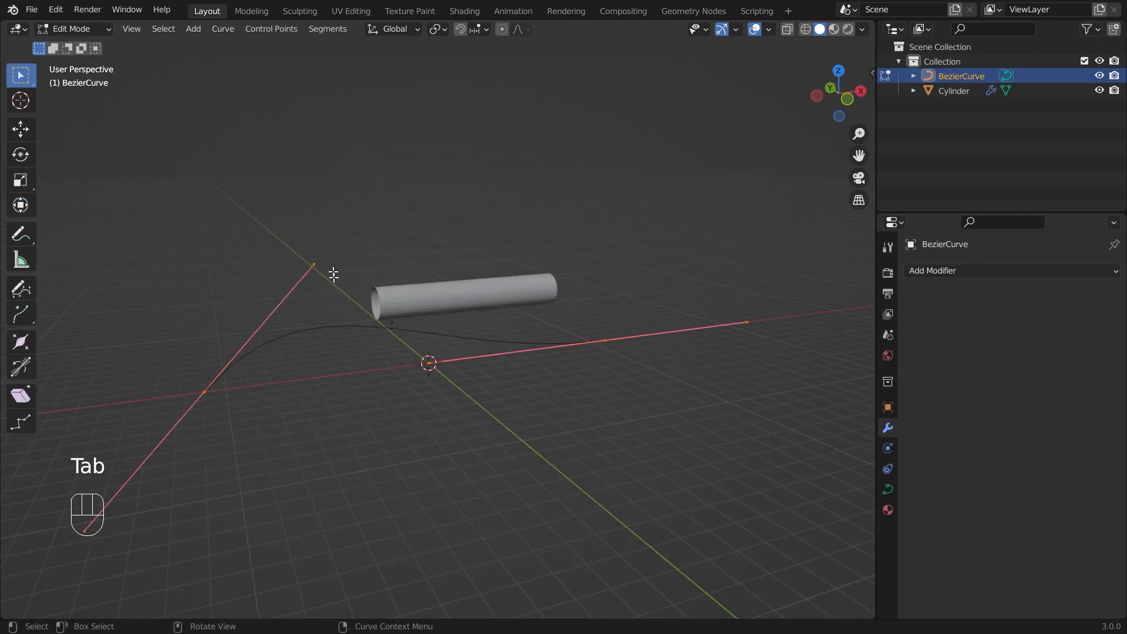
click(173, 355)
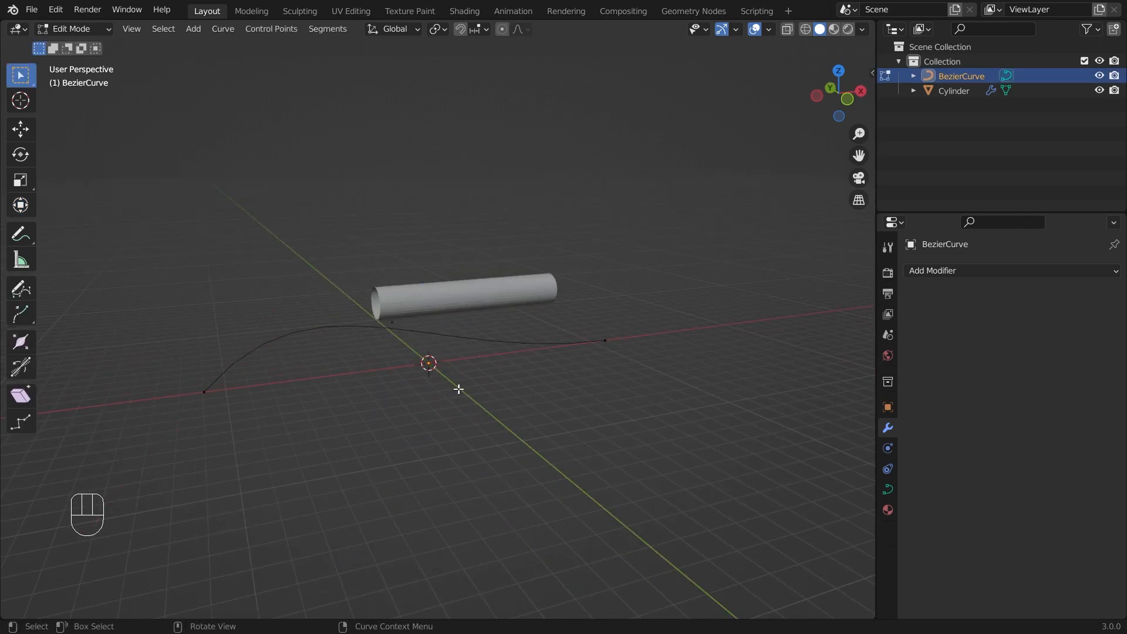
scroll(458, 387, down, 3)
drag(252, 339, 320, 386)
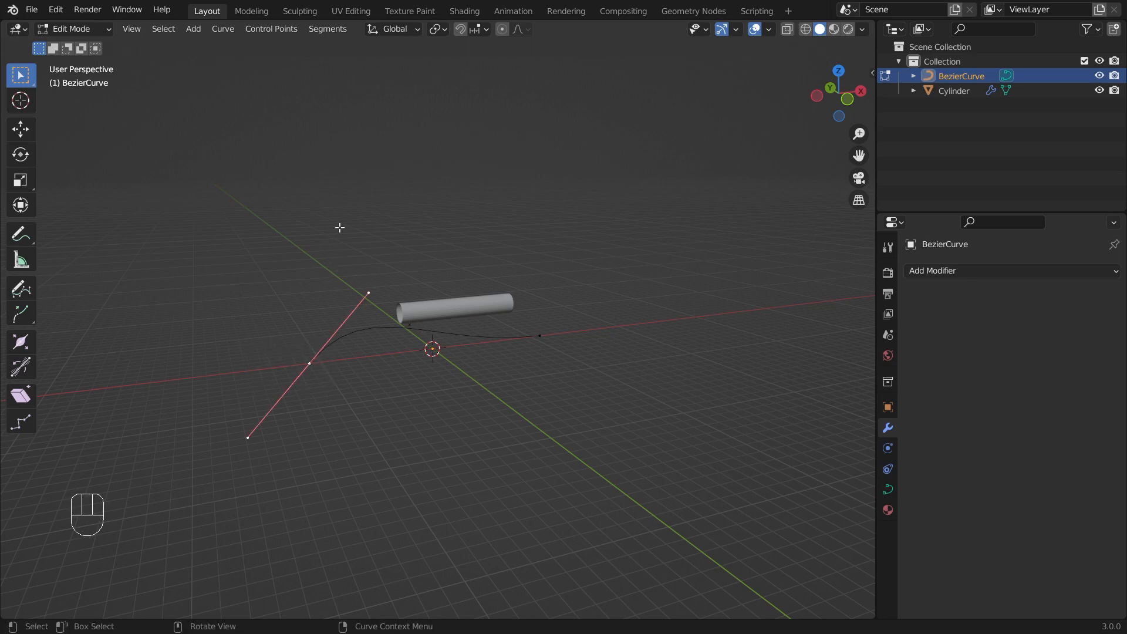
key(e)
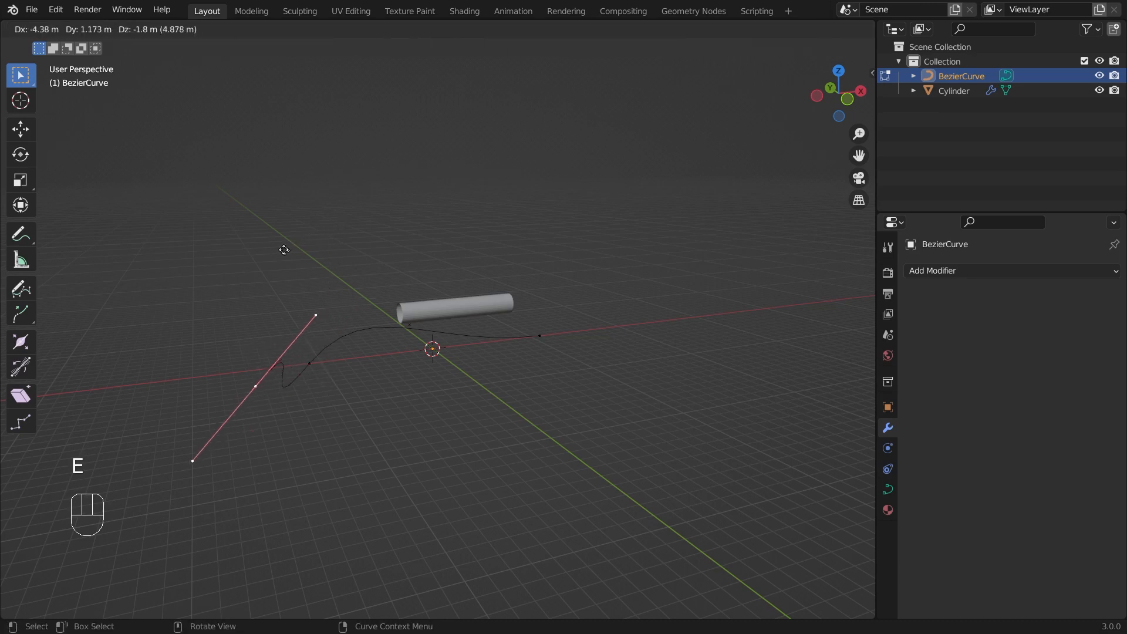
click(125, 213)
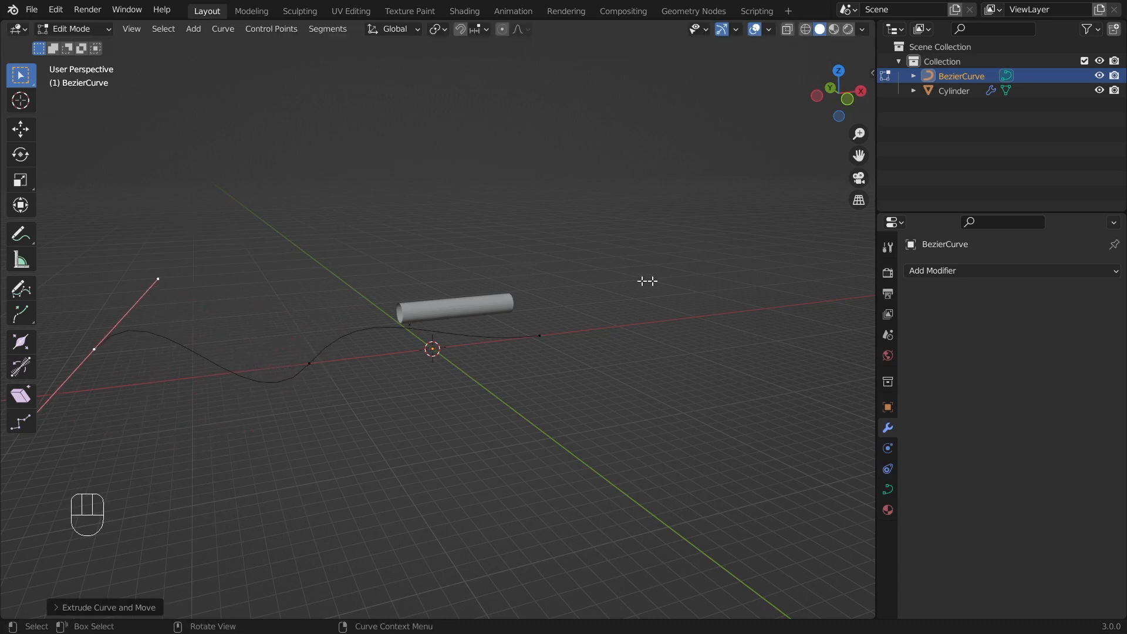
scroll(646, 282, down, 4)
key(e)
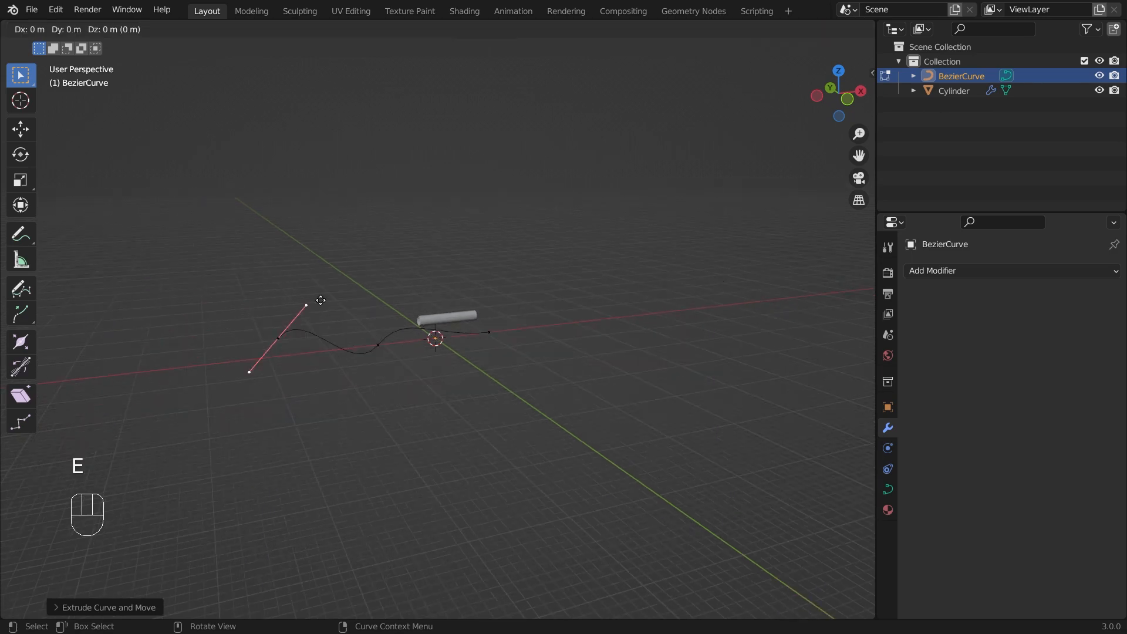
click(197, 296)
scroll(347, 297, up, 2)
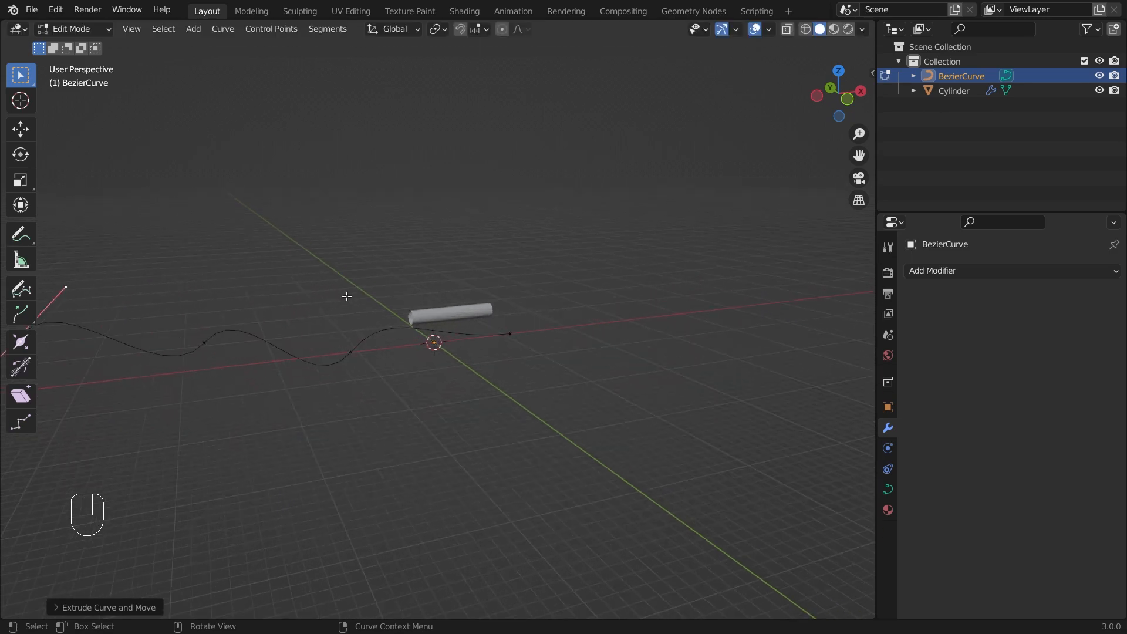
middle_drag(330, 269, 201, 345)
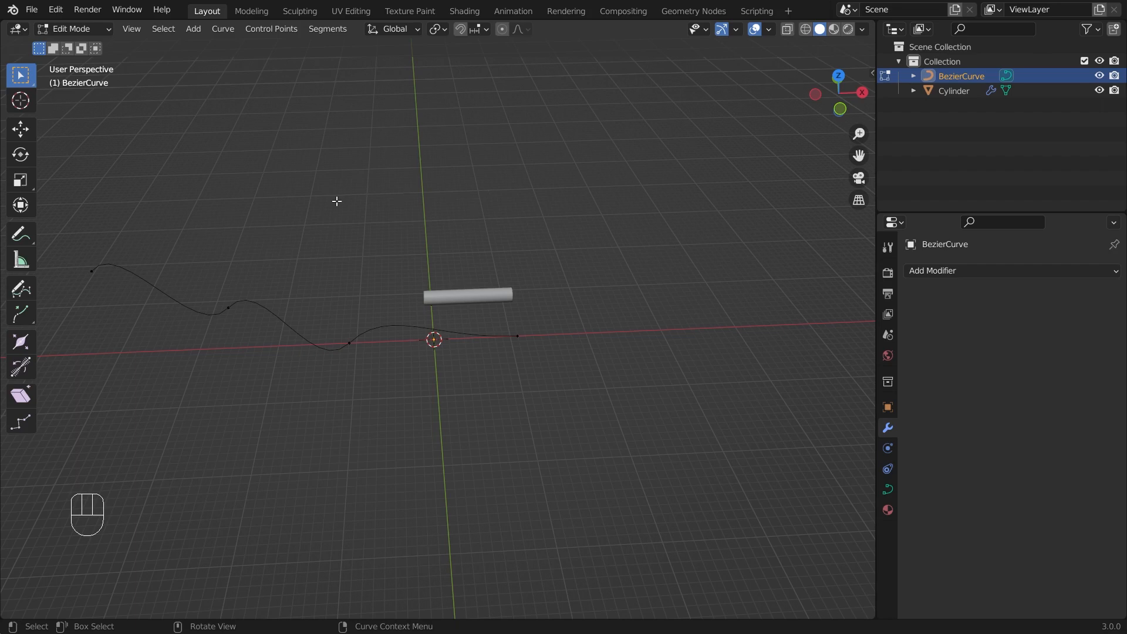
Undo the extruded curve points, return to Object Mode and deselect the curve
key(ctrl+z)
key(ctrl+z)
key(ctrl+z)
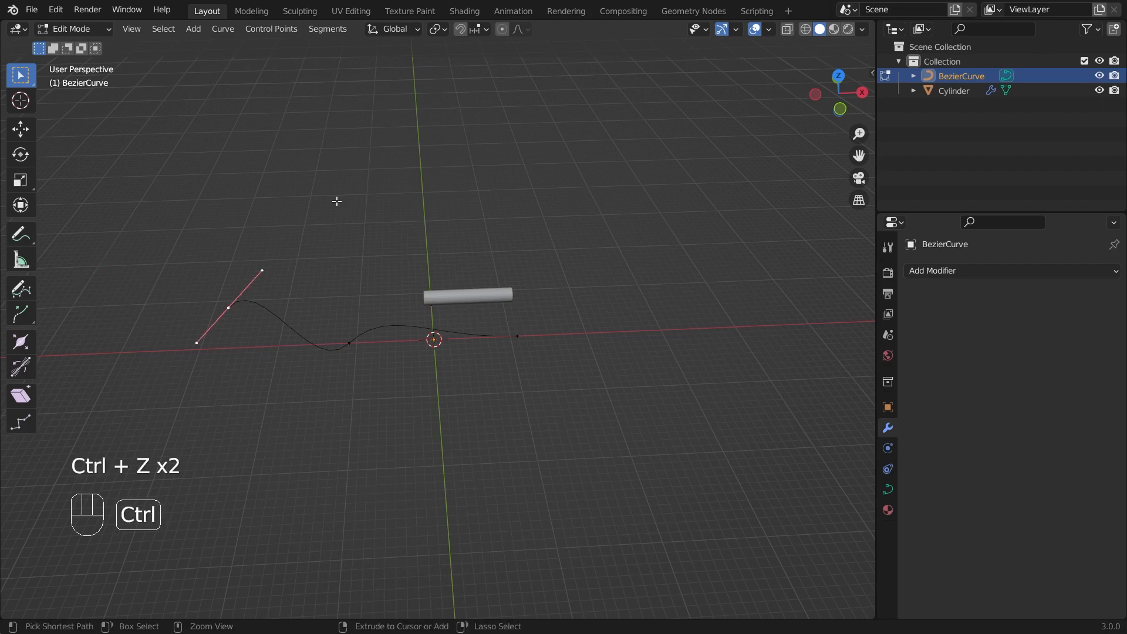
key(Tab)
click(590, 249)
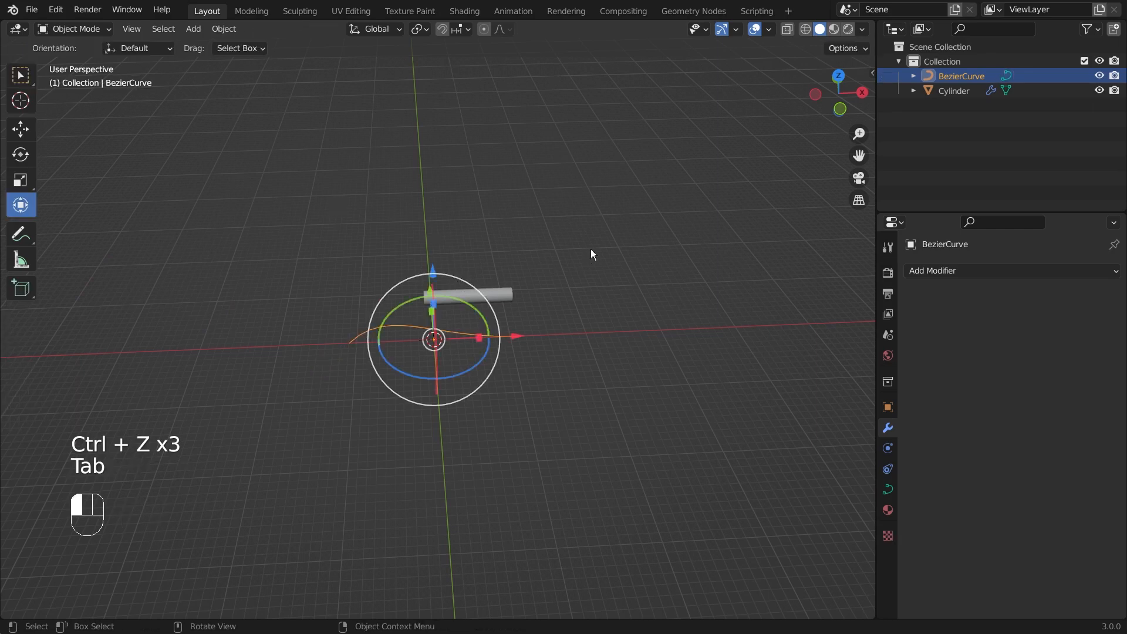
Collapse the cylinder's Array settings and add a Curve deform modifier below them
middle_drag(570, 300, 486, 220)
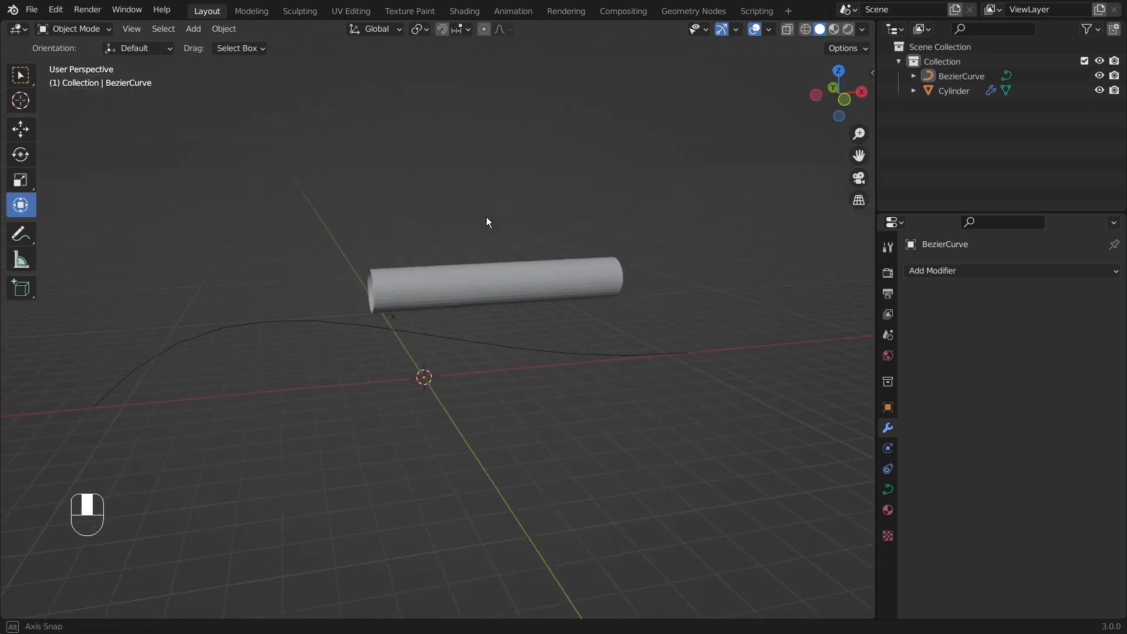
click(500, 293)
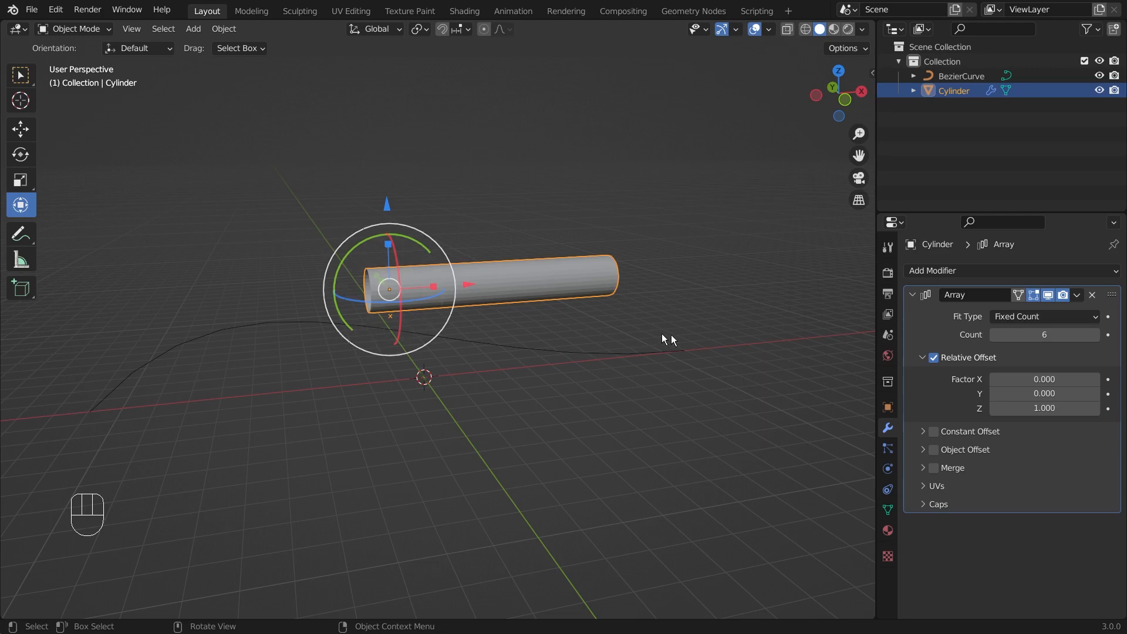
click(758, 158)
middle_drag(757, 158, 485, 201)
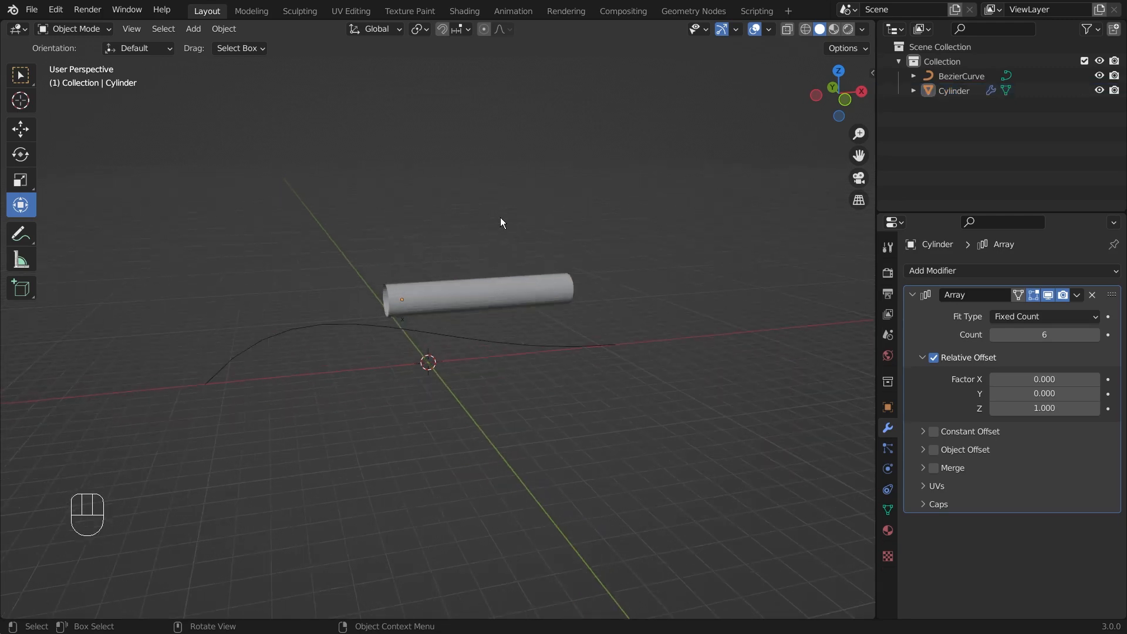
scroll(500, 222, up, 2)
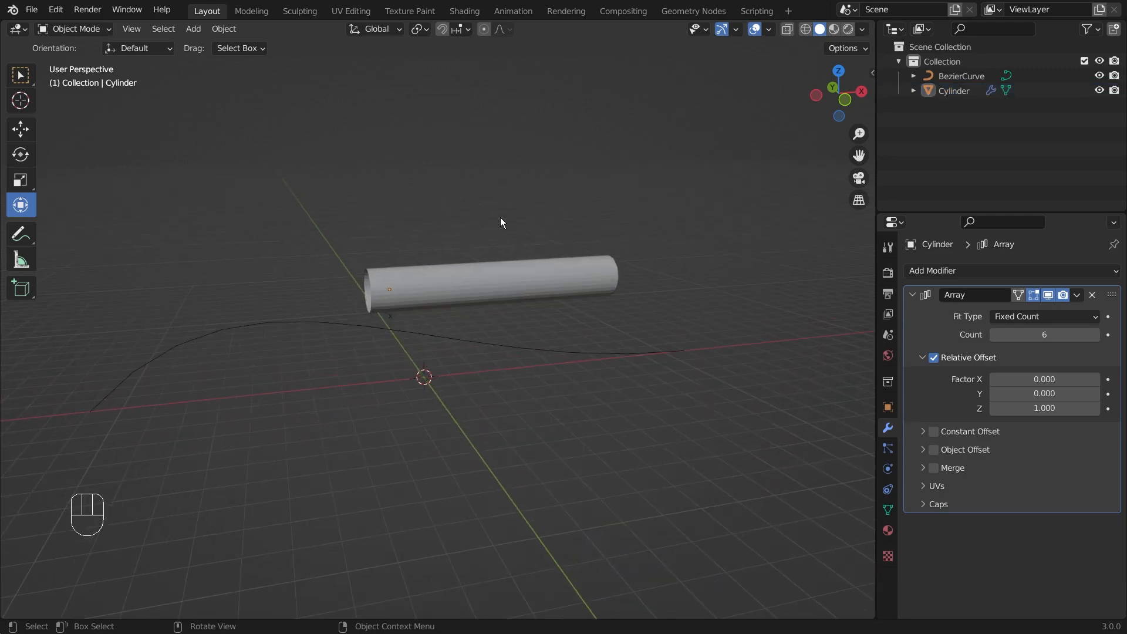
click(912, 295)
click(950, 270)
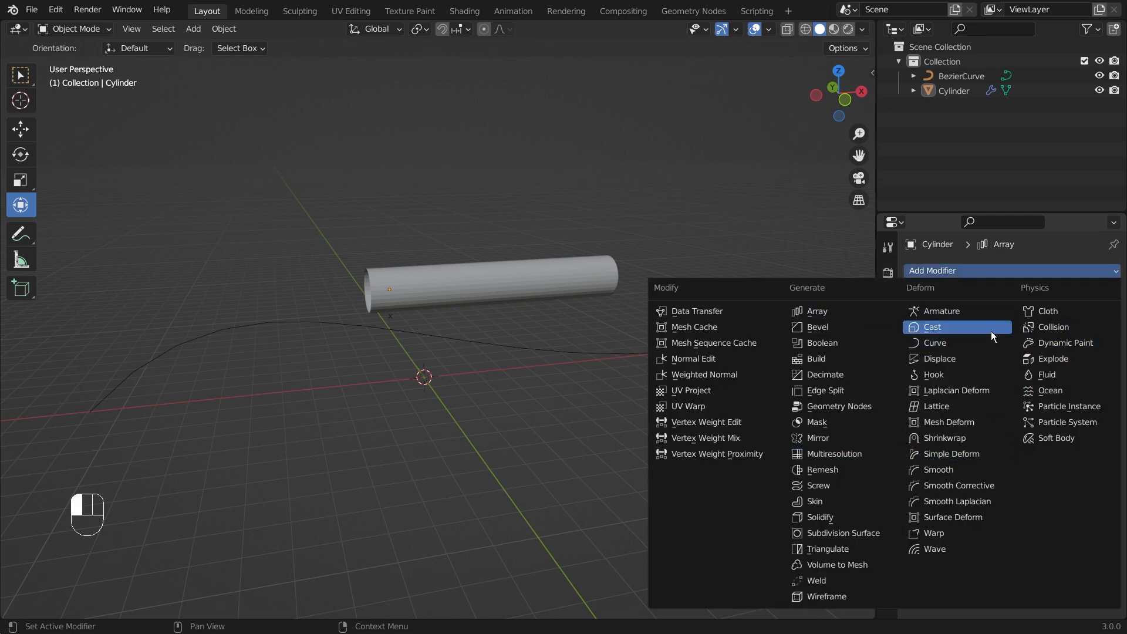
click(977, 342)
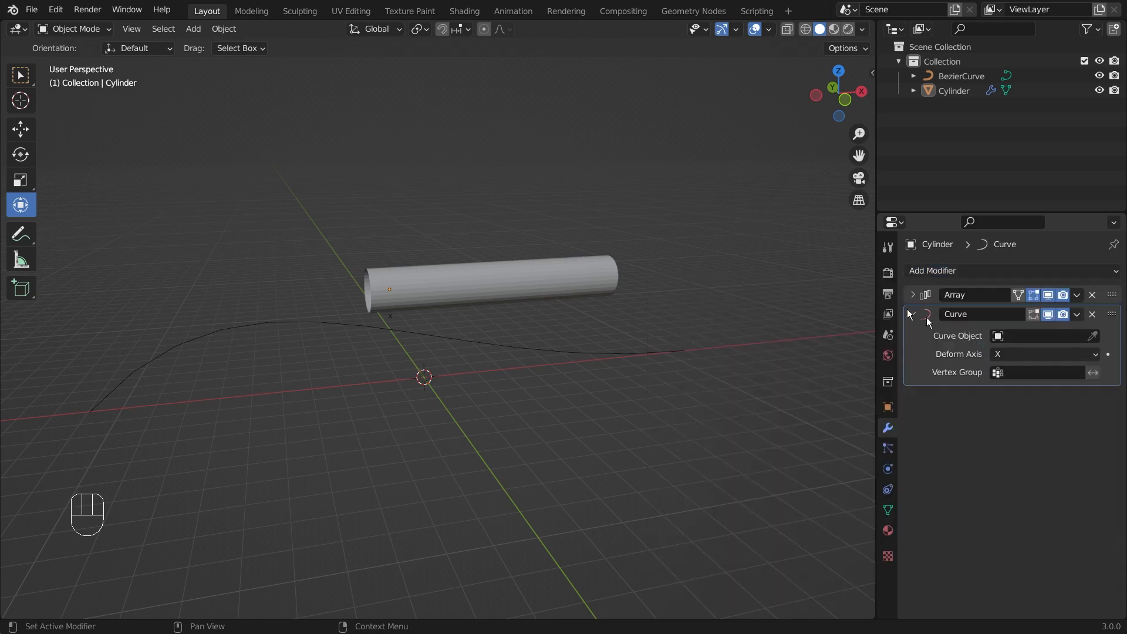
Set BezierCurve as the Curve modifier's curve object by picking it in the viewport
scroll(634, 436, down, 3)
scroll(634, 436, up, 3)
click(559, 279)
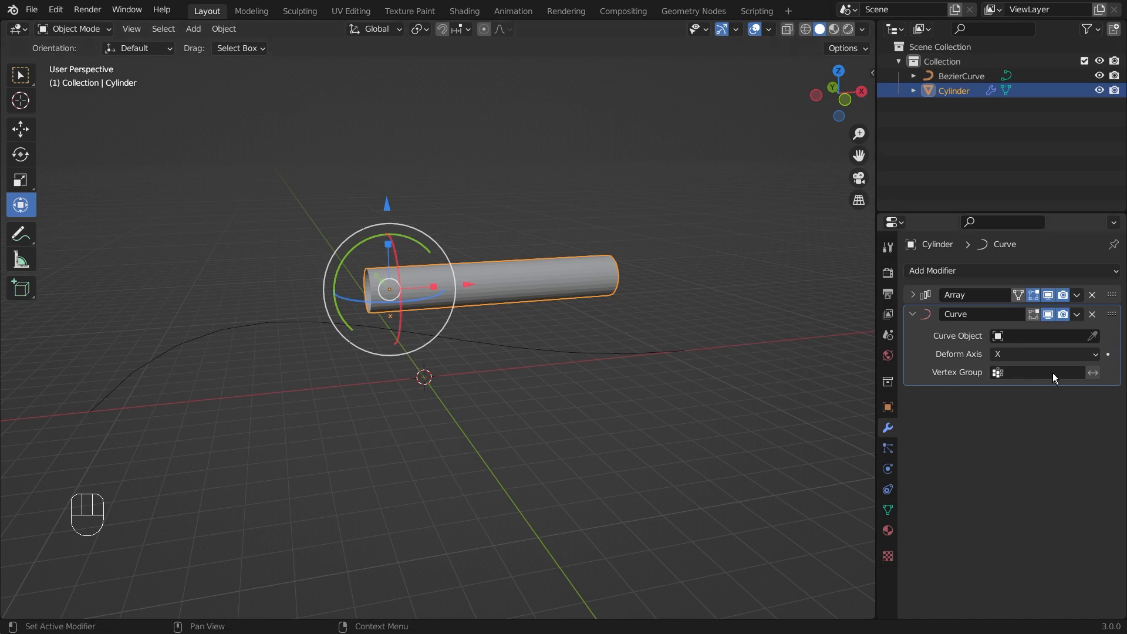
click(1048, 332)
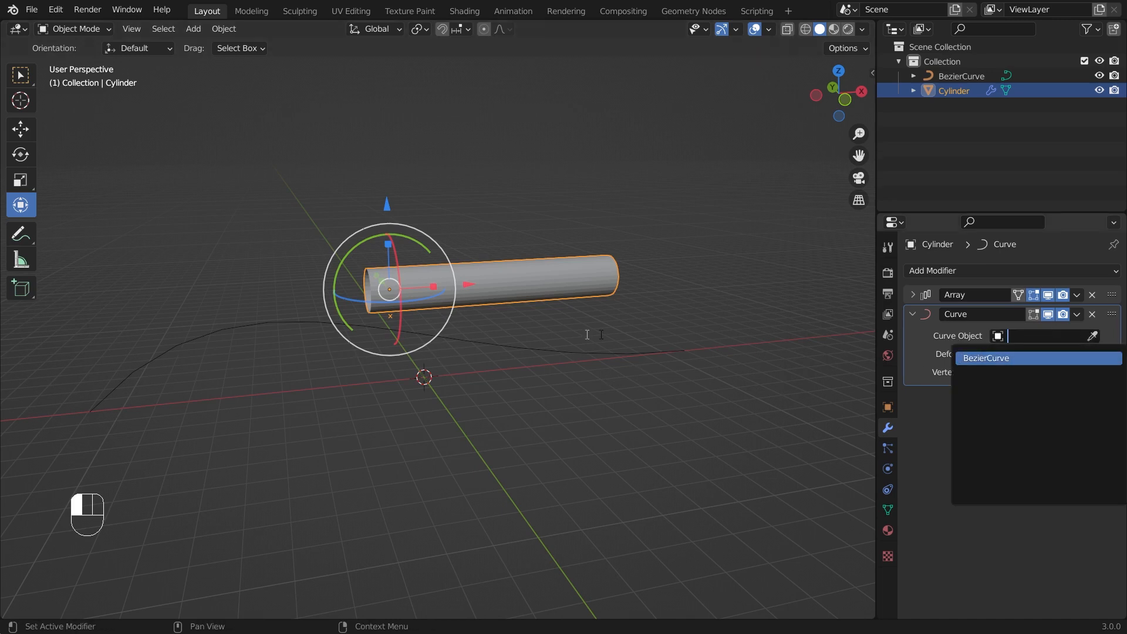
click(758, 414)
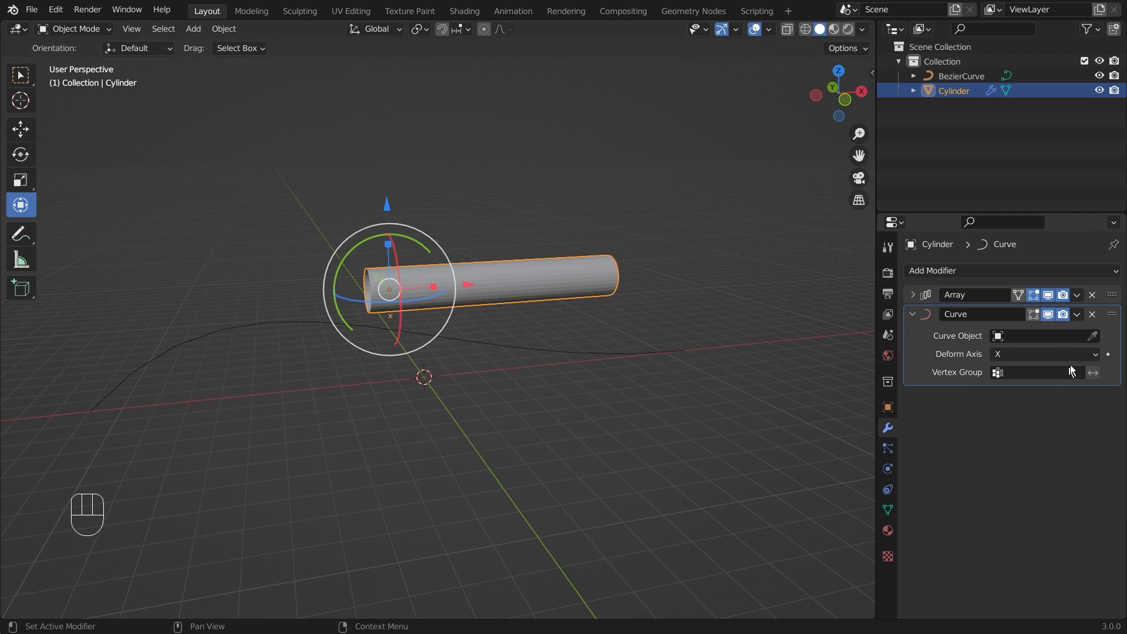
click(1093, 337)
click(666, 351)
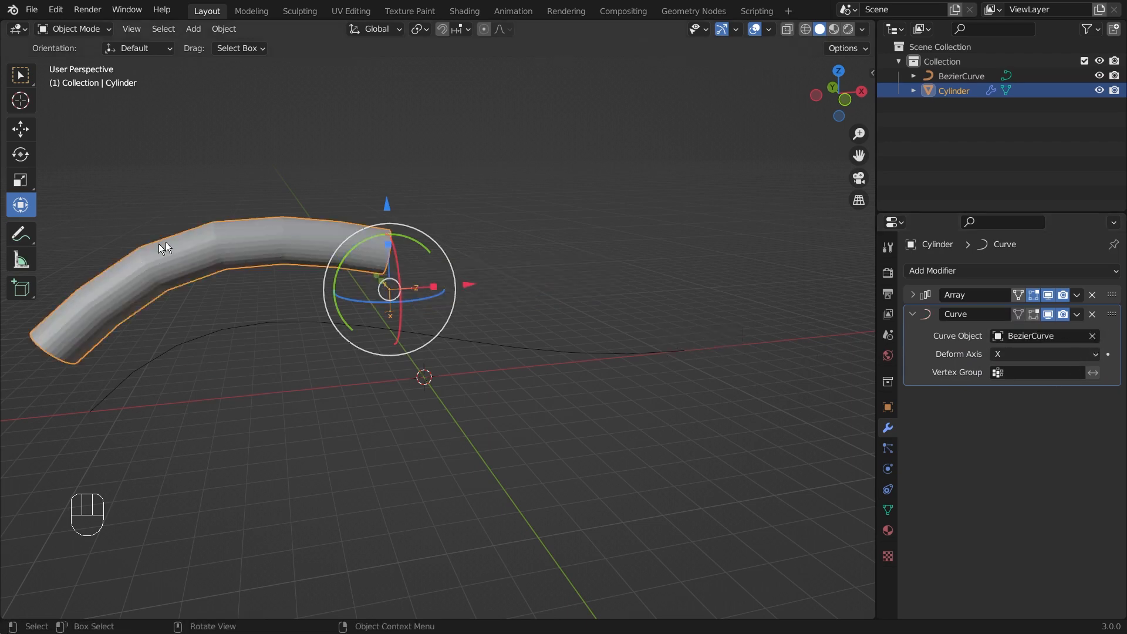
Expand the Array settings and raise the count to 17 so the tube extends along the curve
click(913, 294)
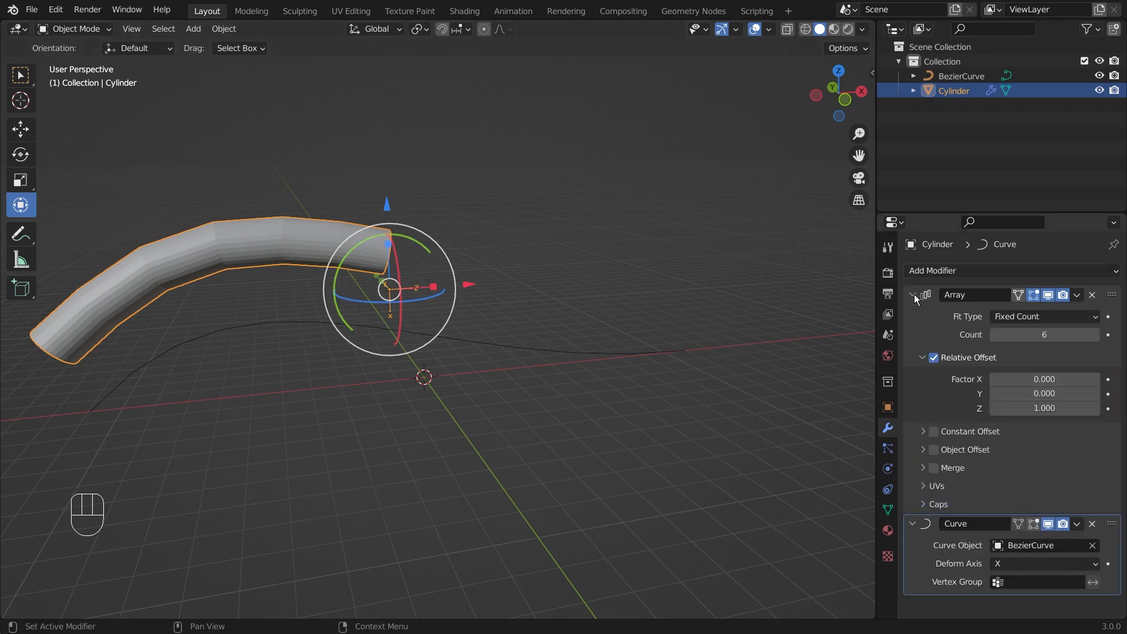
click(1099, 336)
click(1099, 336)
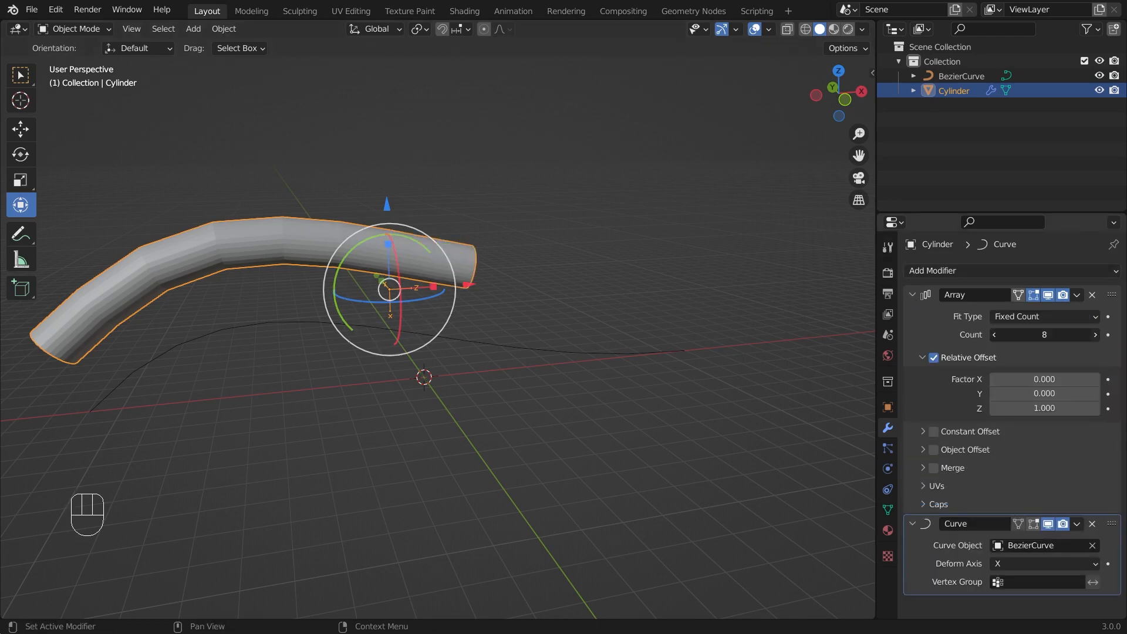
click(1098, 336)
click(1098, 336)
click(1099, 337)
click(1098, 336)
click(1098, 336)
click(1098, 337)
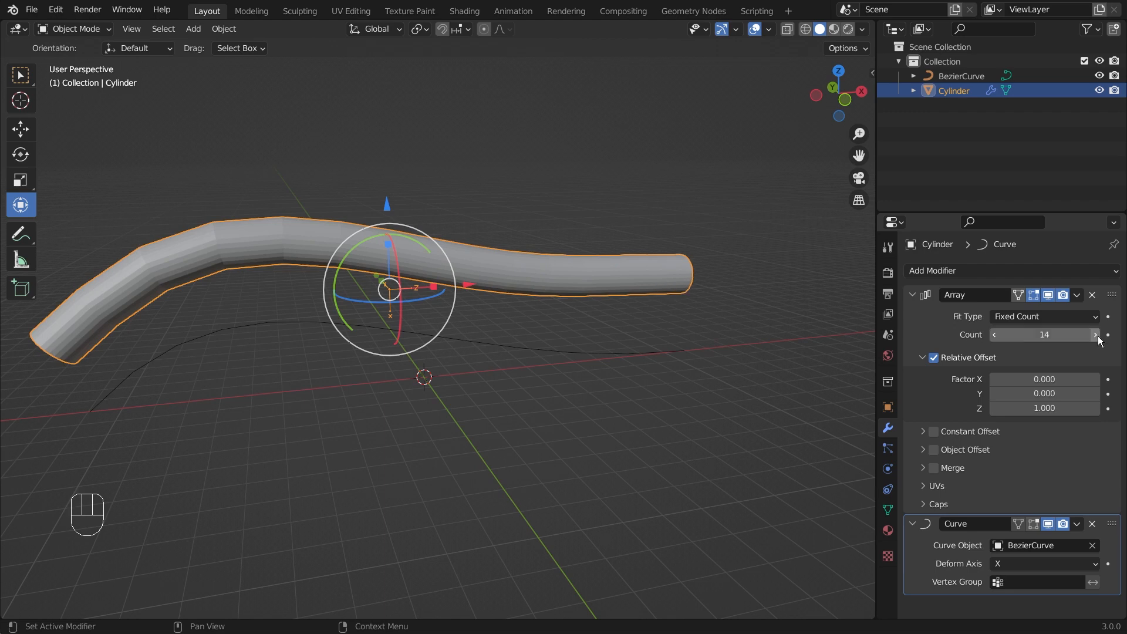
click(1098, 336)
click(1095, 335)
click(1096, 335)
Try extruding another control point from the Bezier curve's arched end while it deforms the tube
middle_drag(739, 399, 536, 358)
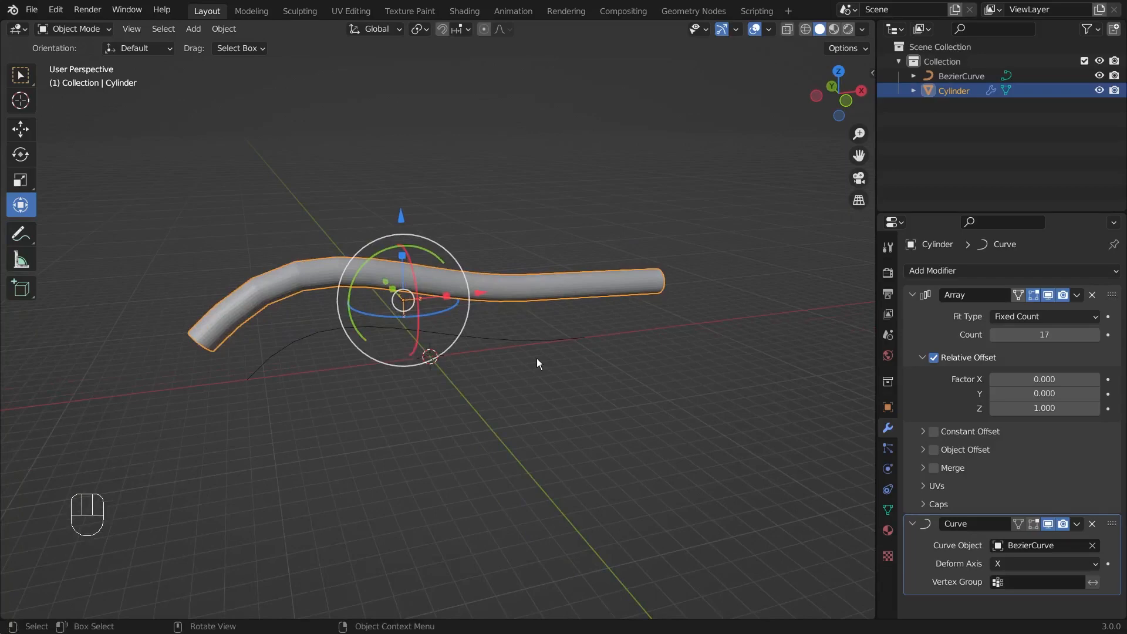
click(312, 335)
key(Tab)
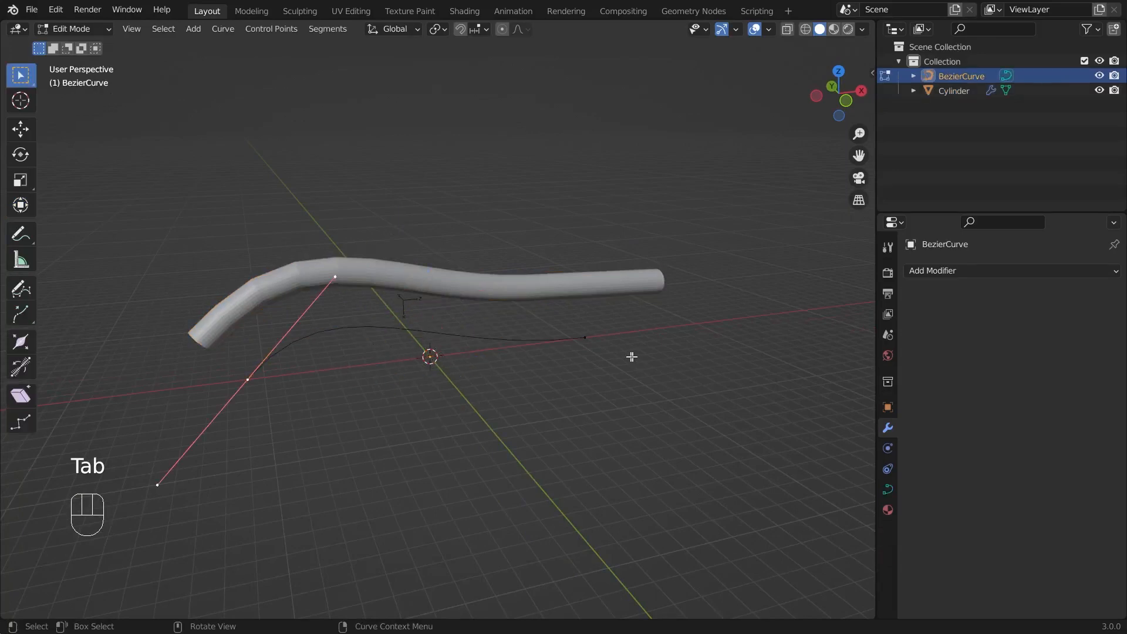
middle_drag(630, 355, 310, 365)
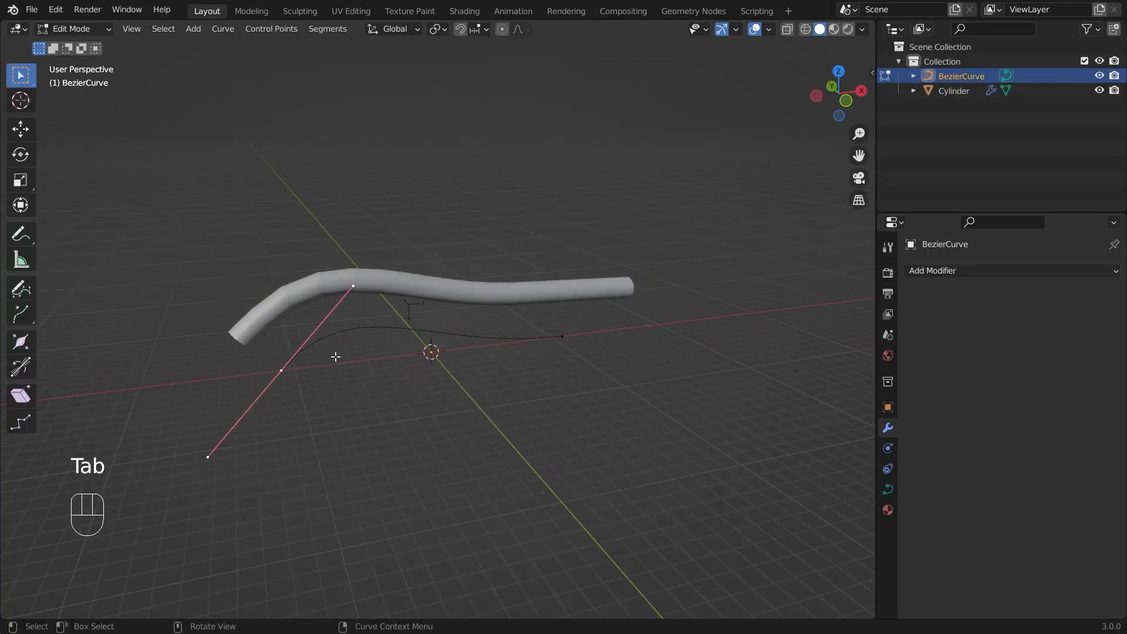
key(e)
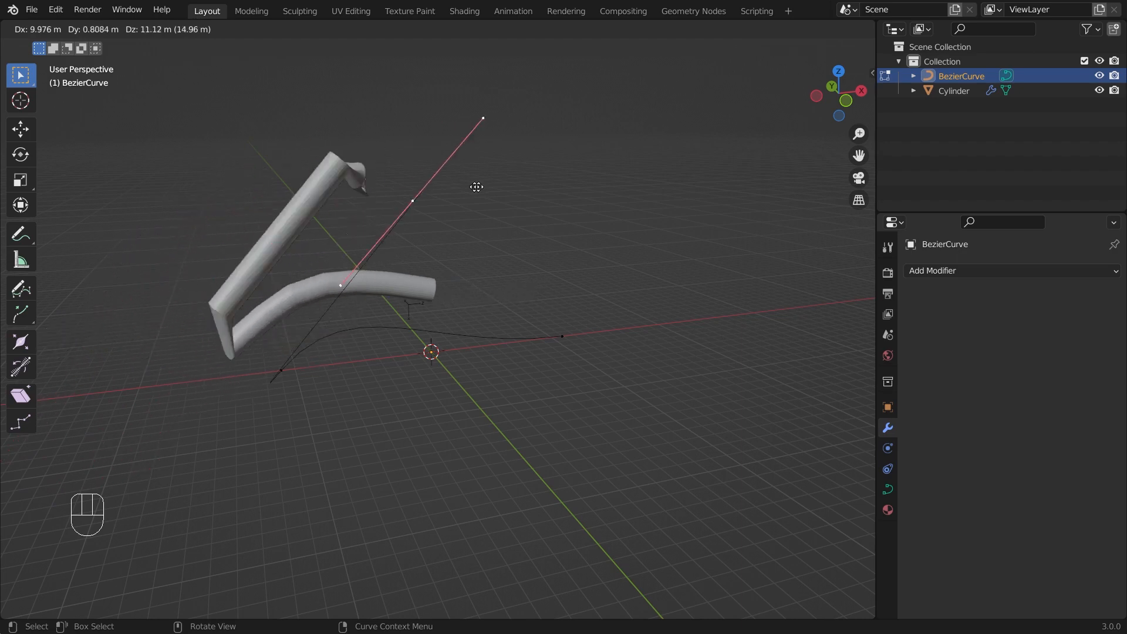
click(408, 310)
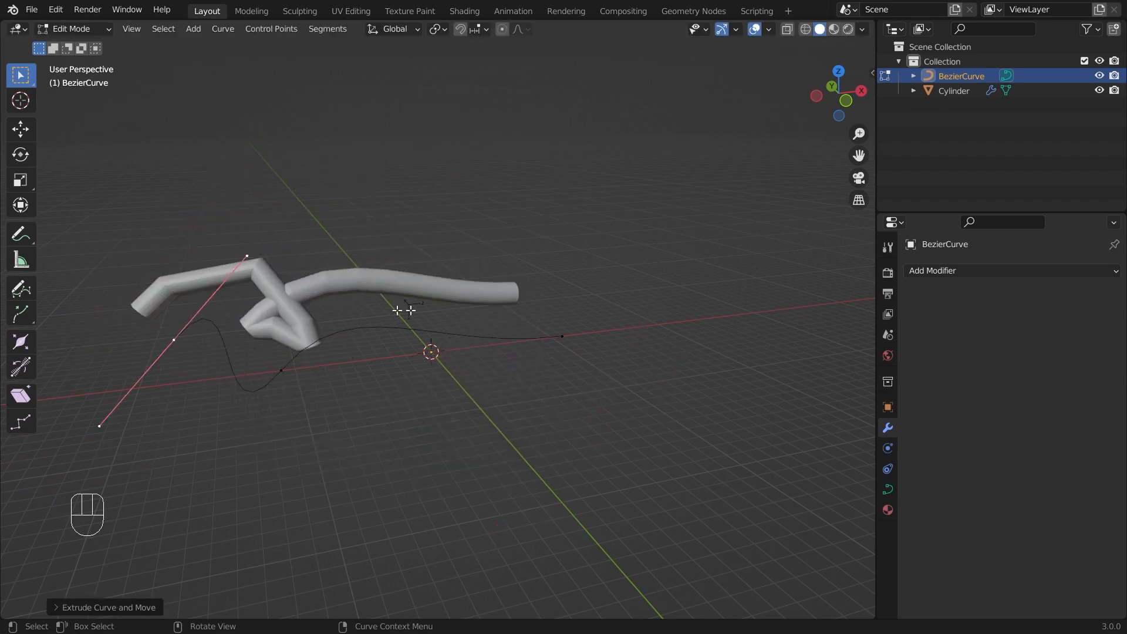
Undo the last control point extrusion, leave Edit Mode and clear the selection
key(ctrl+z)
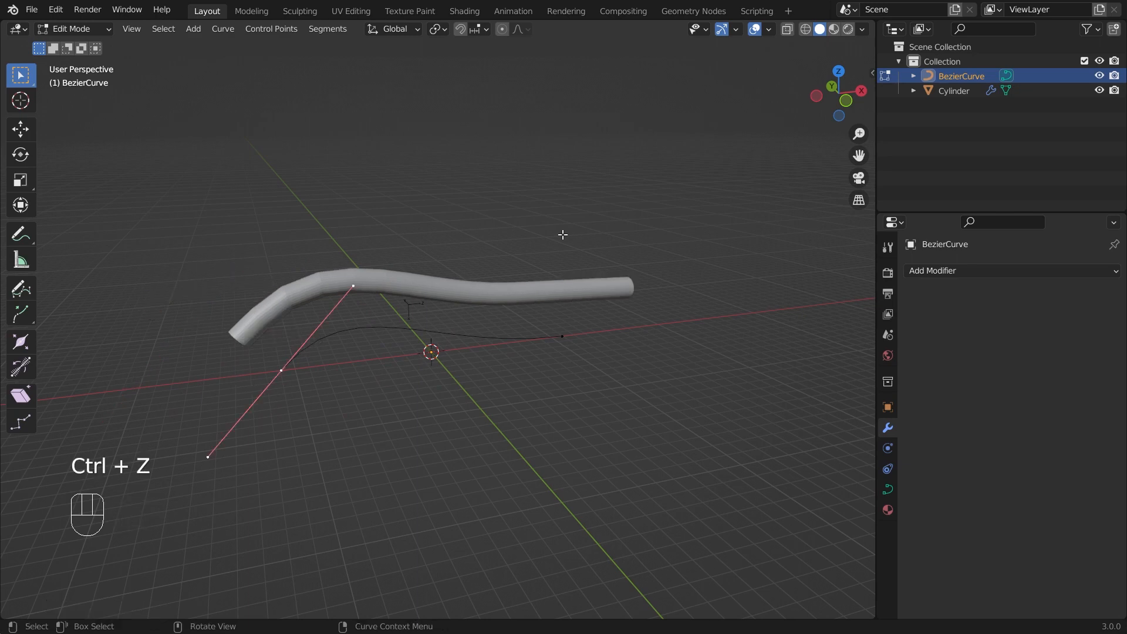
key(Tab)
click(316, 452)
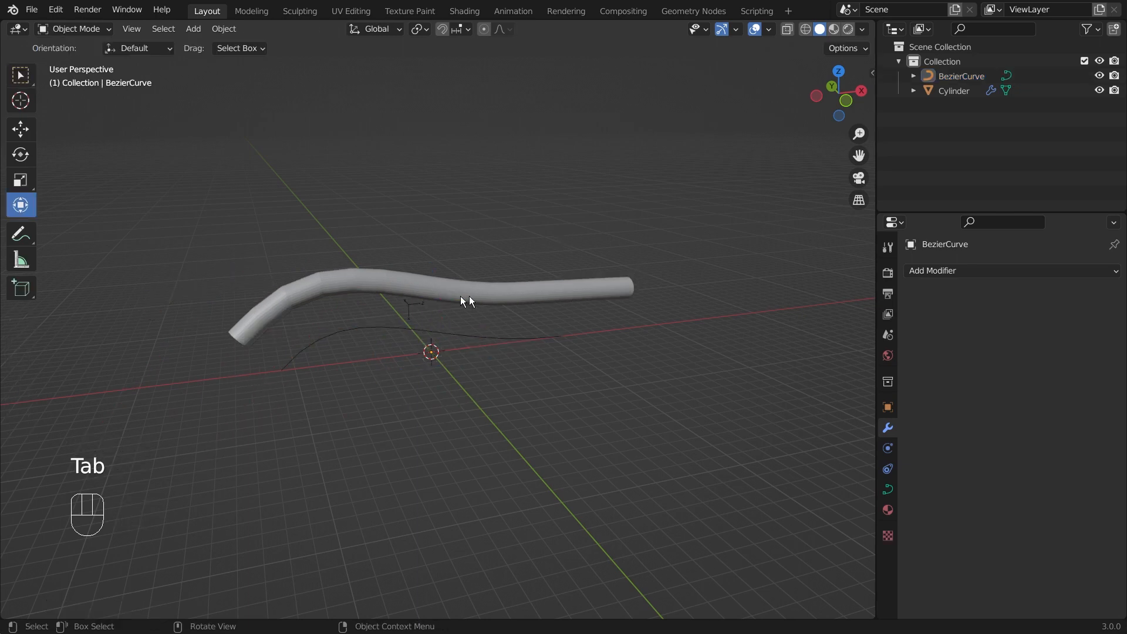
Select the curved tube and set its Array relative offset Z factor to 1.7 to separate the segments
middle_drag(241, 351, 538, 265)
click(537, 274)
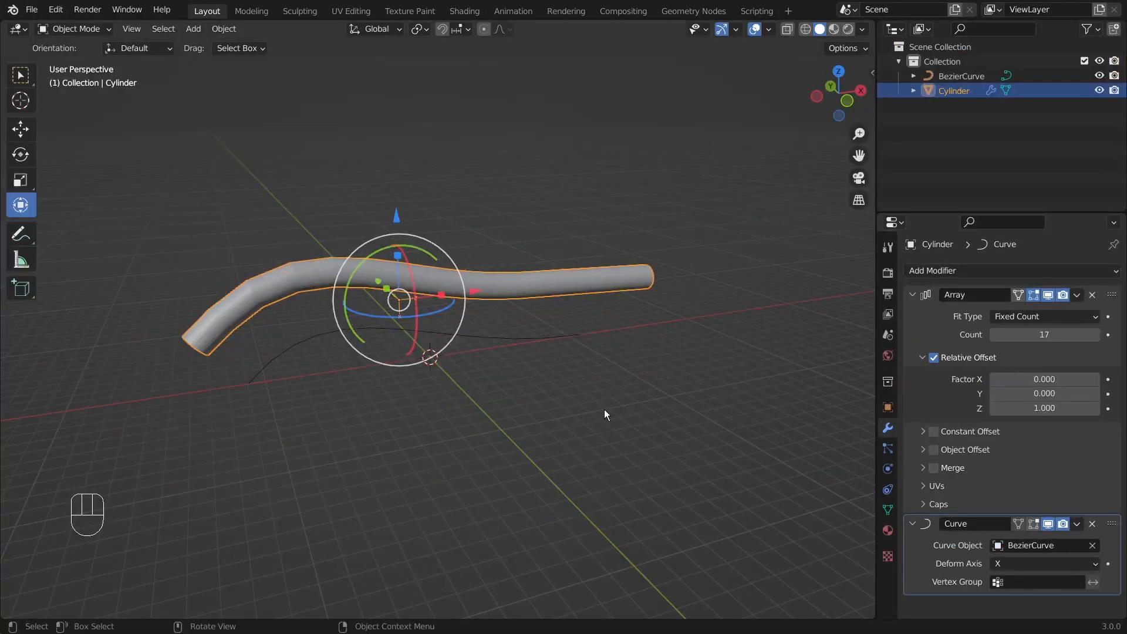
click(347, 374)
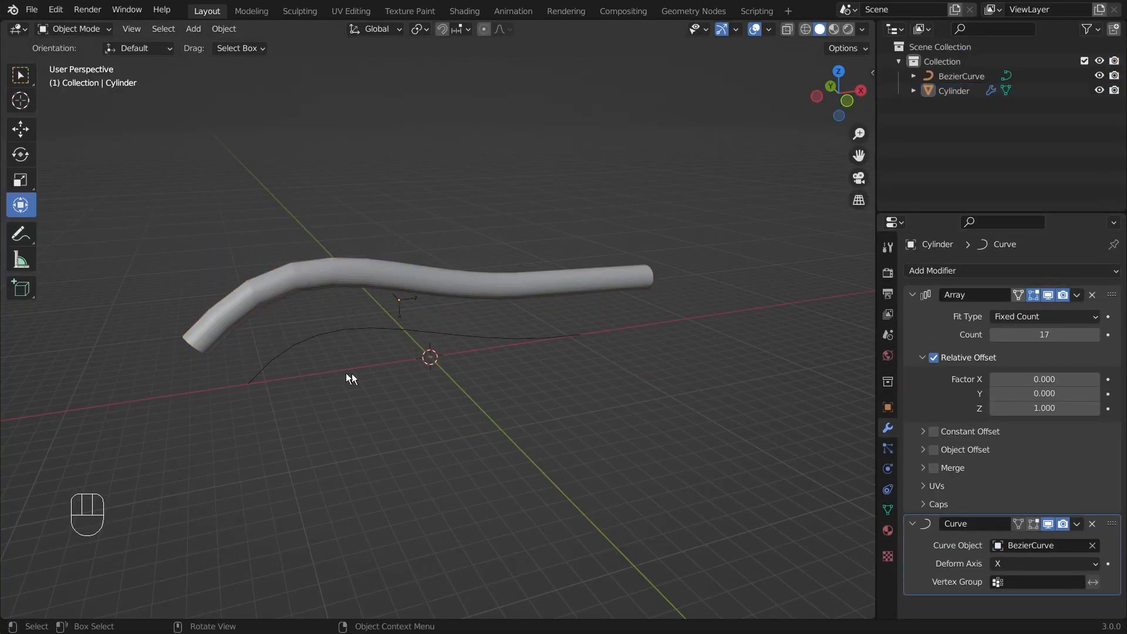
click(215, 336)
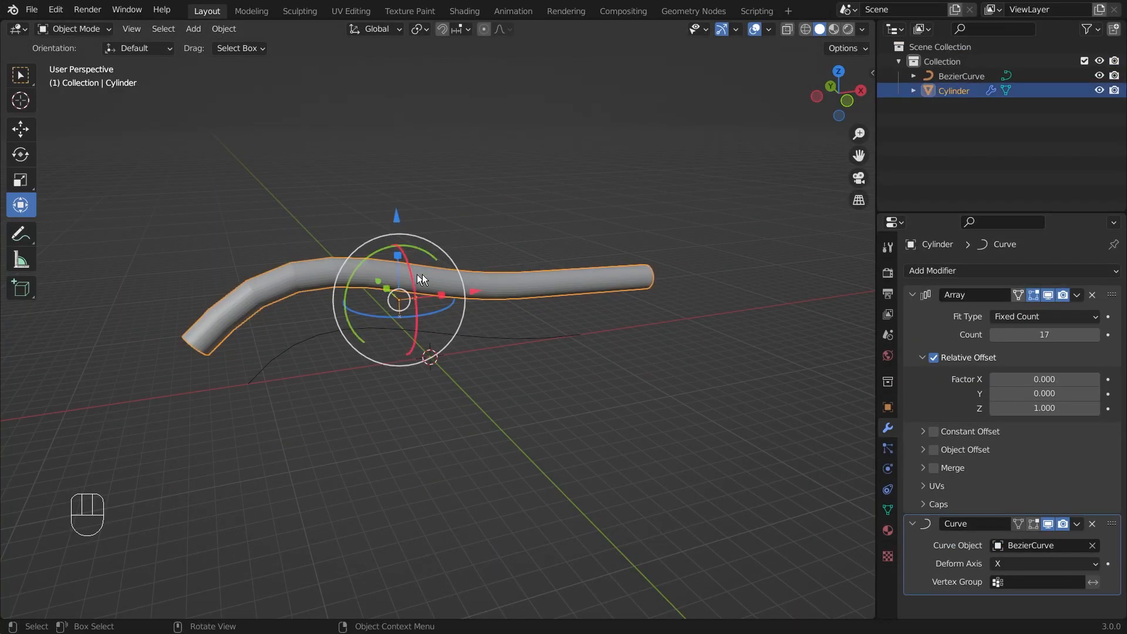
click(1041, 378)
click(1078, 445)
drag(1049, 409, 881, 407)
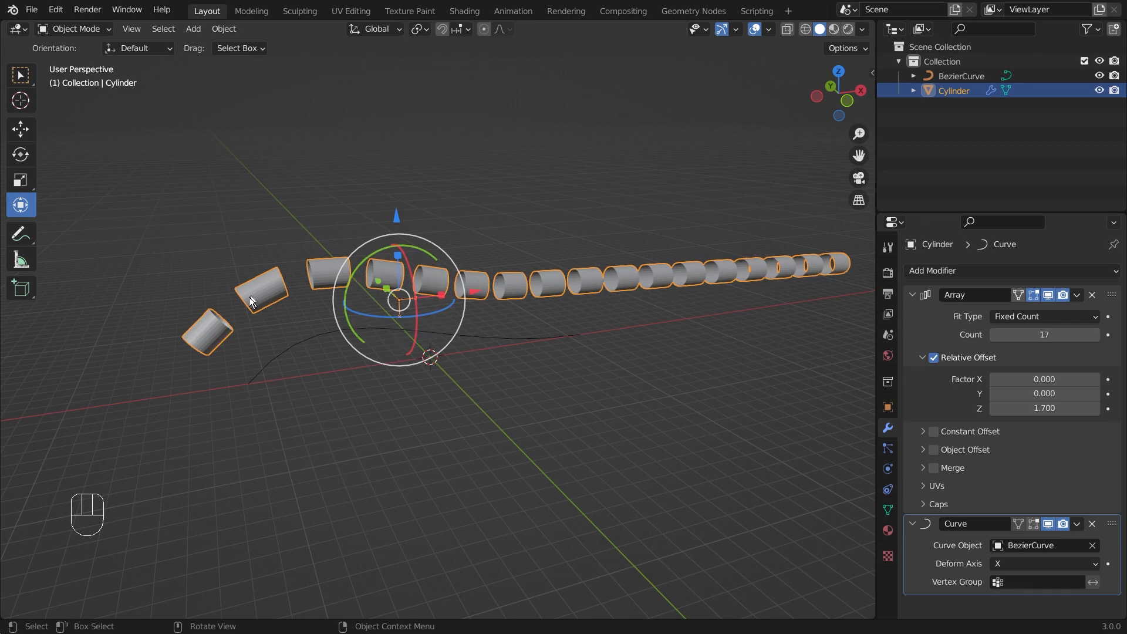
Set the Array relative offset Z factor back to 1 so the tube segments touch end to end
click(1103, 405)
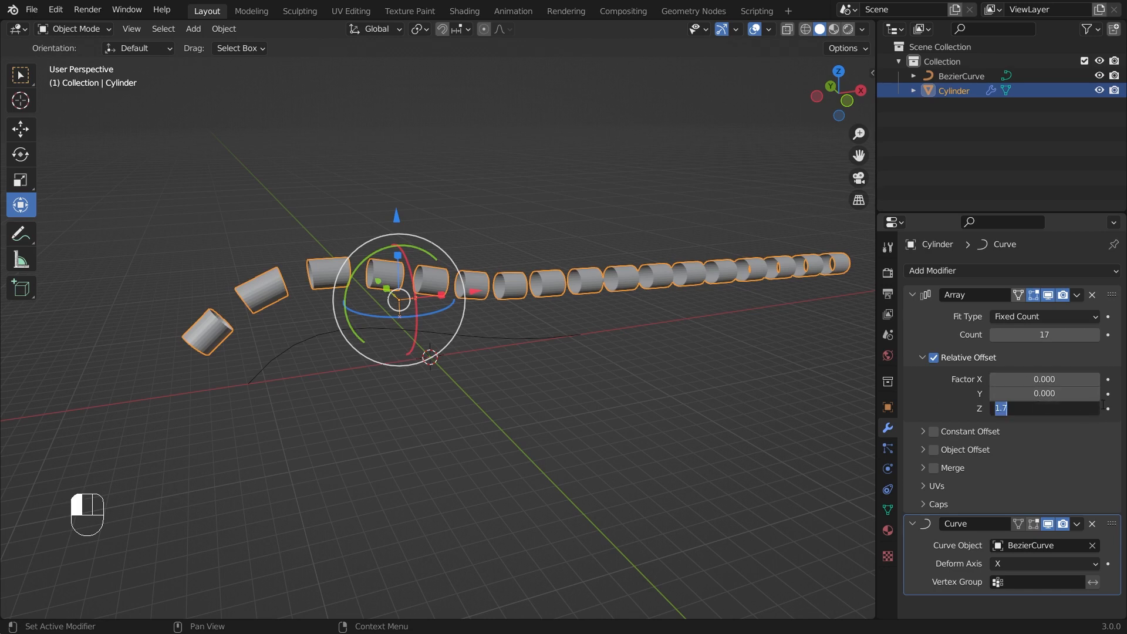
text(1)
key(Return)
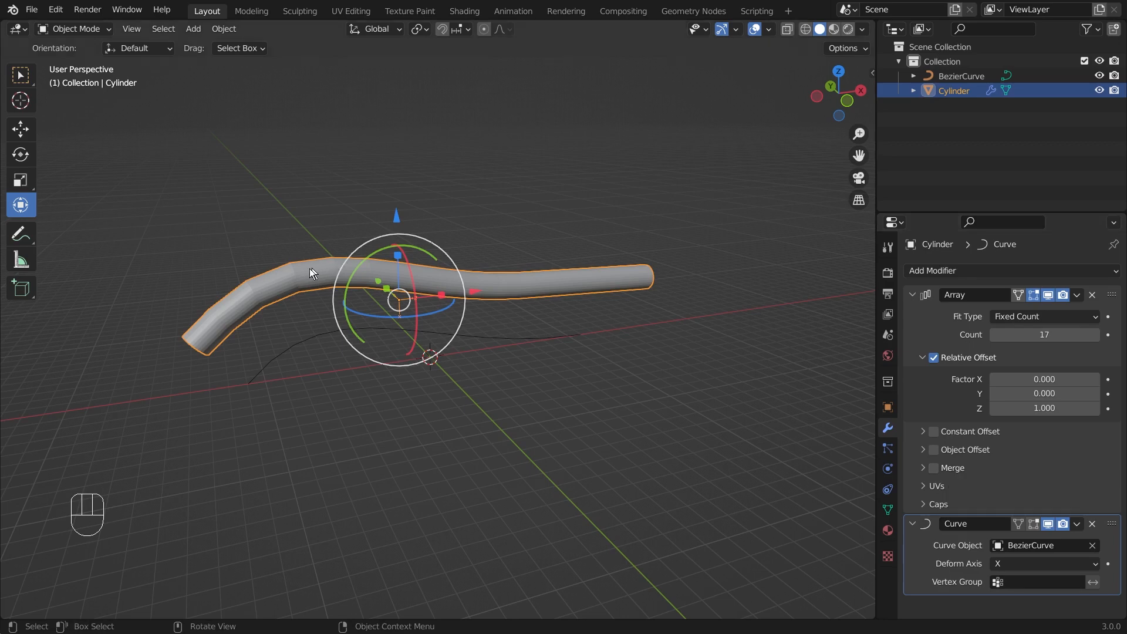
Enter Edit Mode on the tube and raise one rim edge of the first segment along Z, using edge selection
key(Tab)
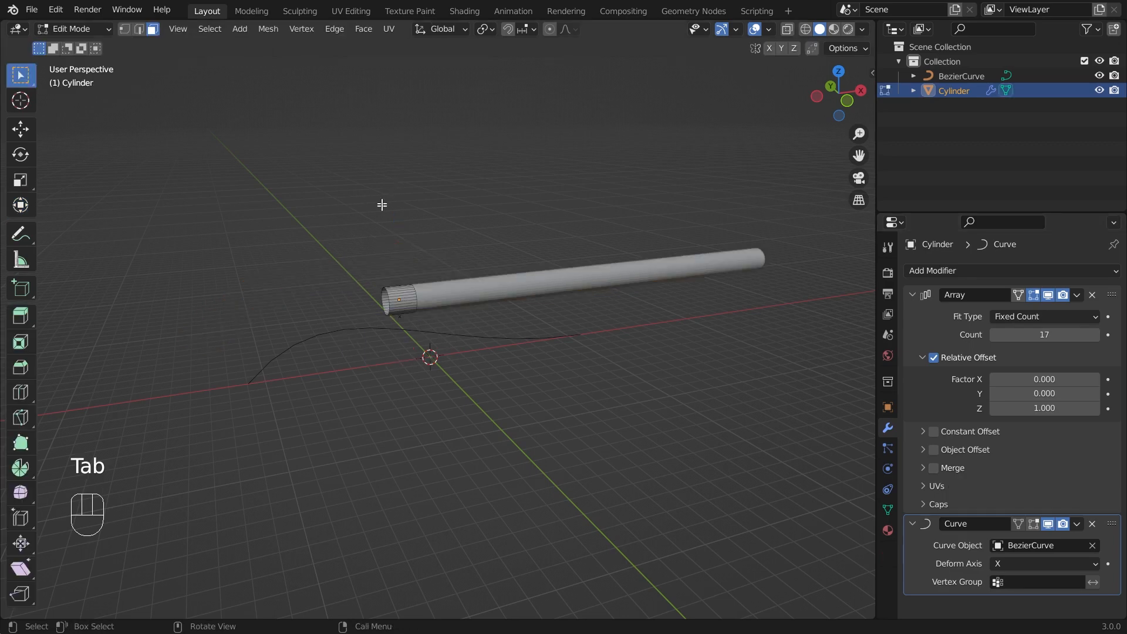
scroll(457, 247, up, 4)
middle_drag(522, 161, 591, 228)
middle_drag(680, 353, 509, 352)
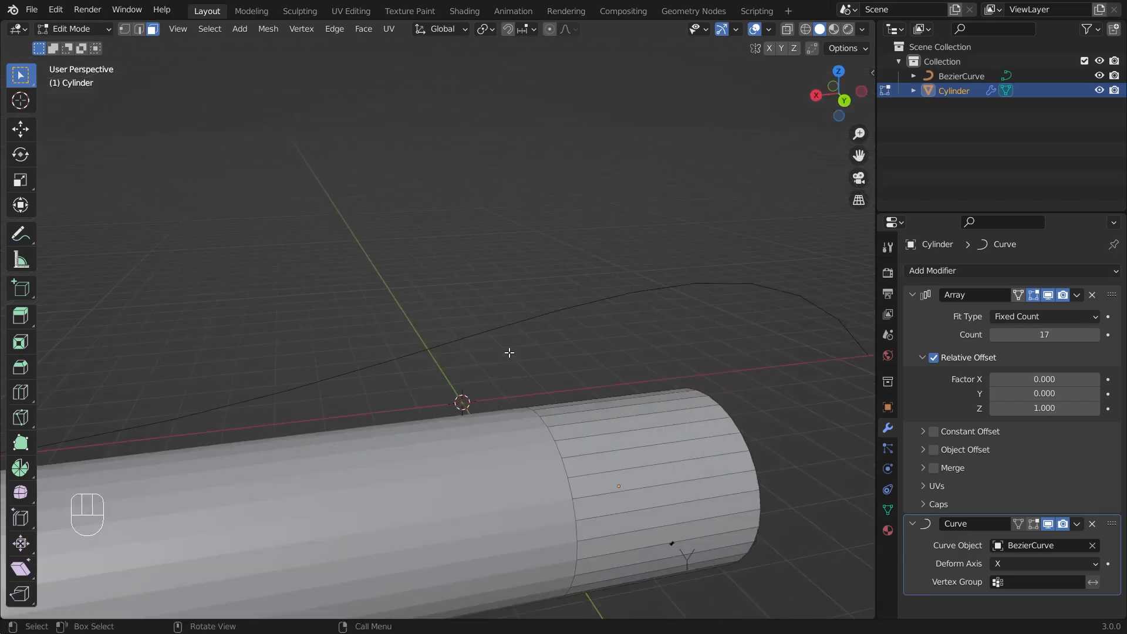
shift+middle_drag(595, 310, 562, 229)
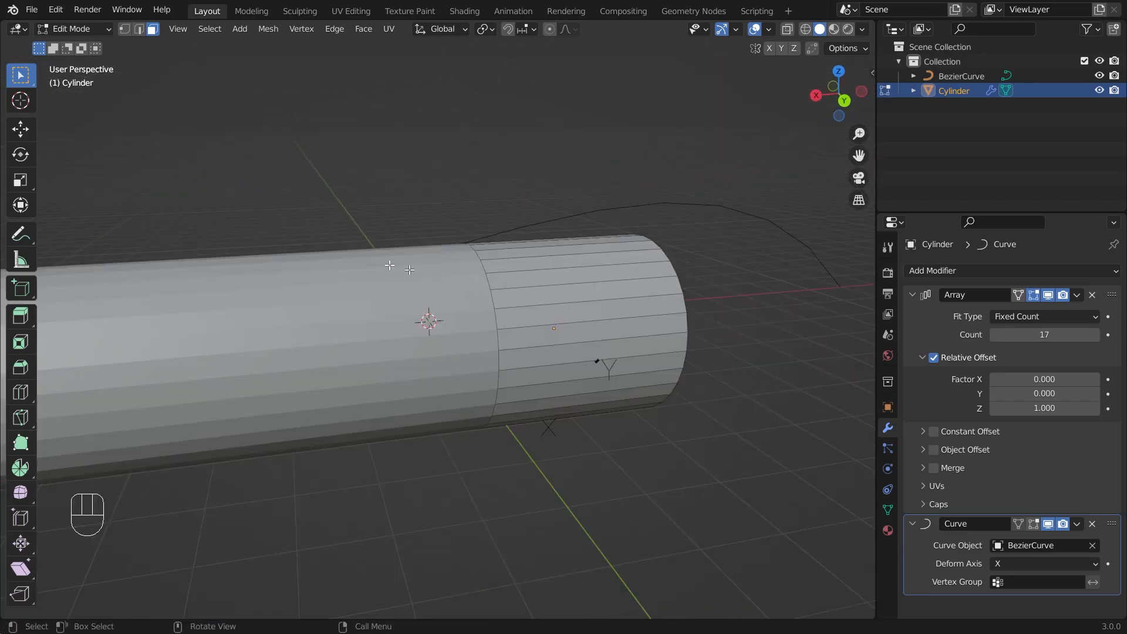
click(140, 30)
click(20, 129)
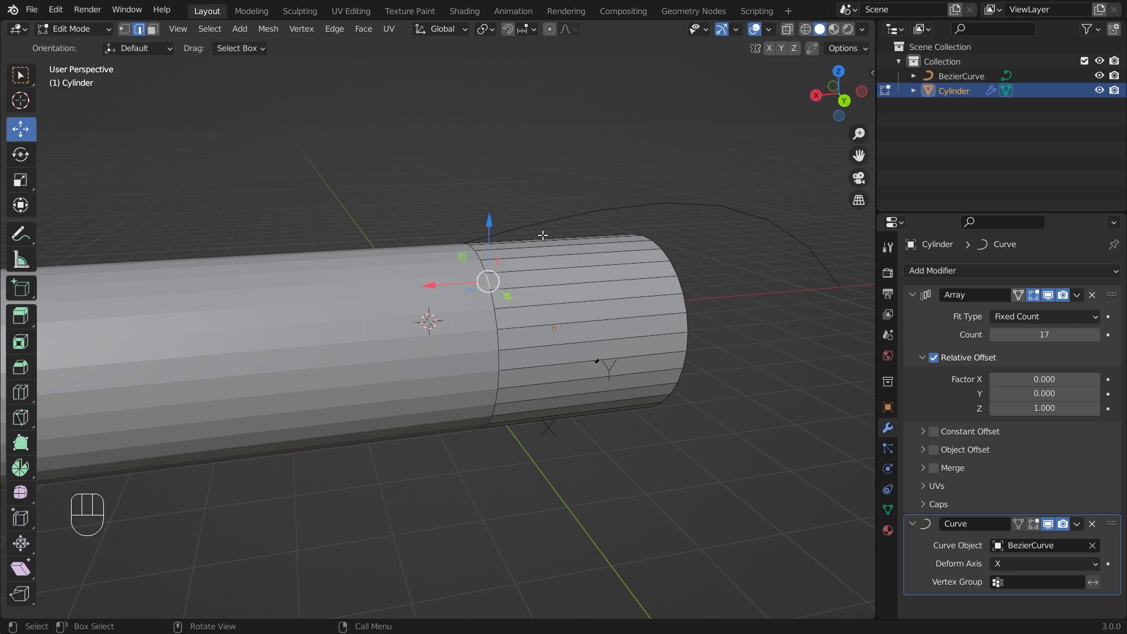
drag(488, 226, 495, 181)
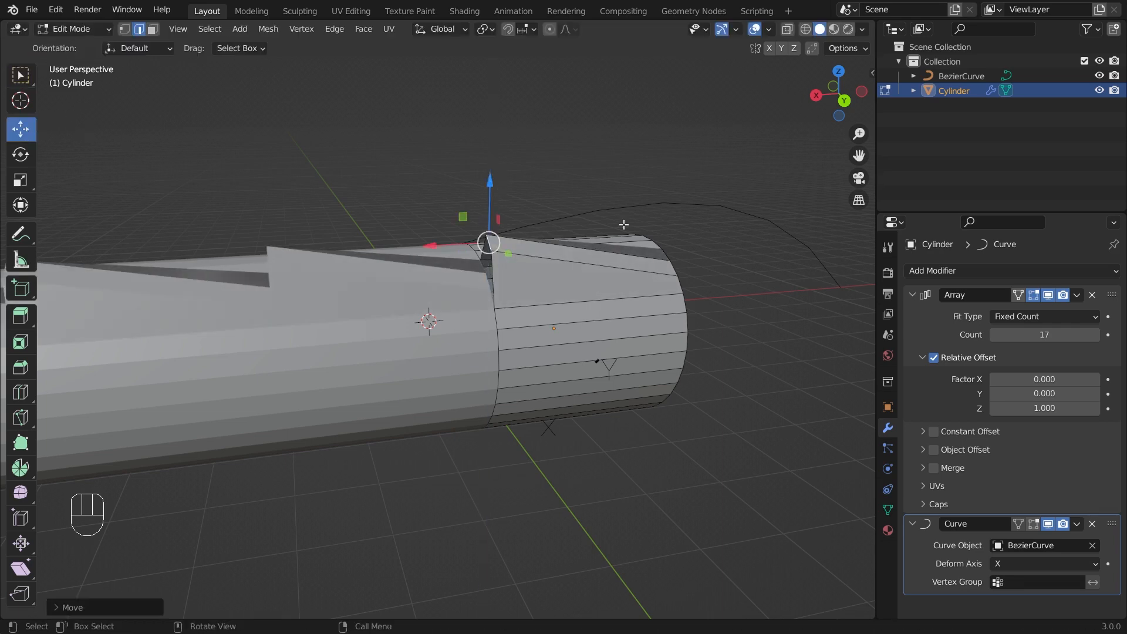
scroll(624, 225, down, 4)
middle_drag(226, 329, 327, 314)
scroll(328, 313, down, 4)
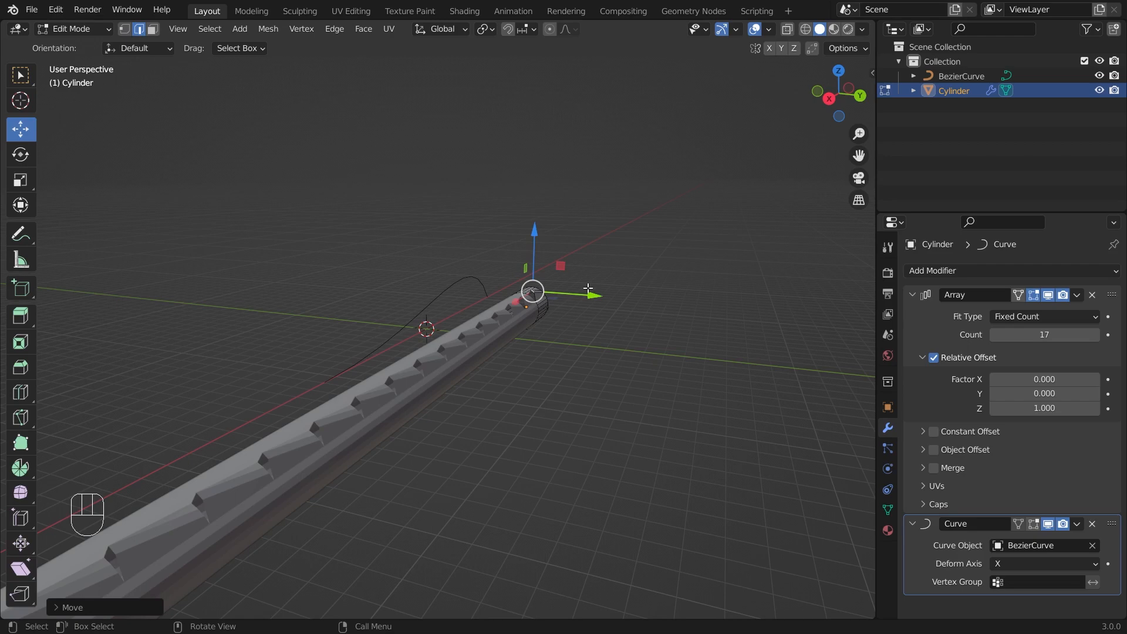
Undo the edge move, then return to Object Mode with nothing selected
key(ctrl+z)
key(Tab)
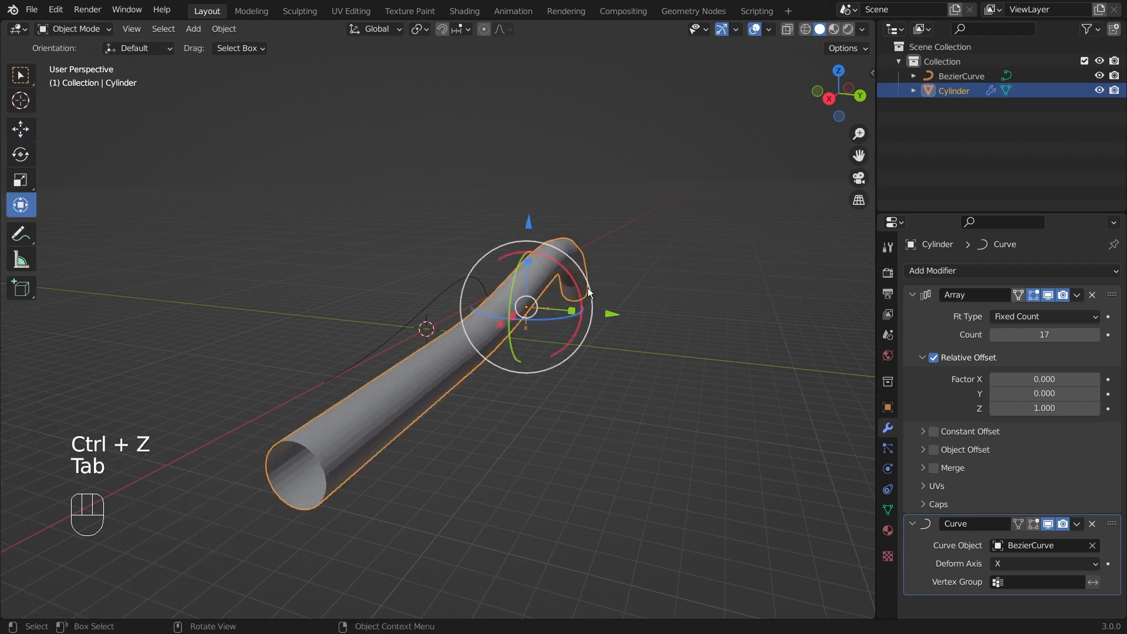
middle_drag(669, 395, 596, 325)
click(594, 243)
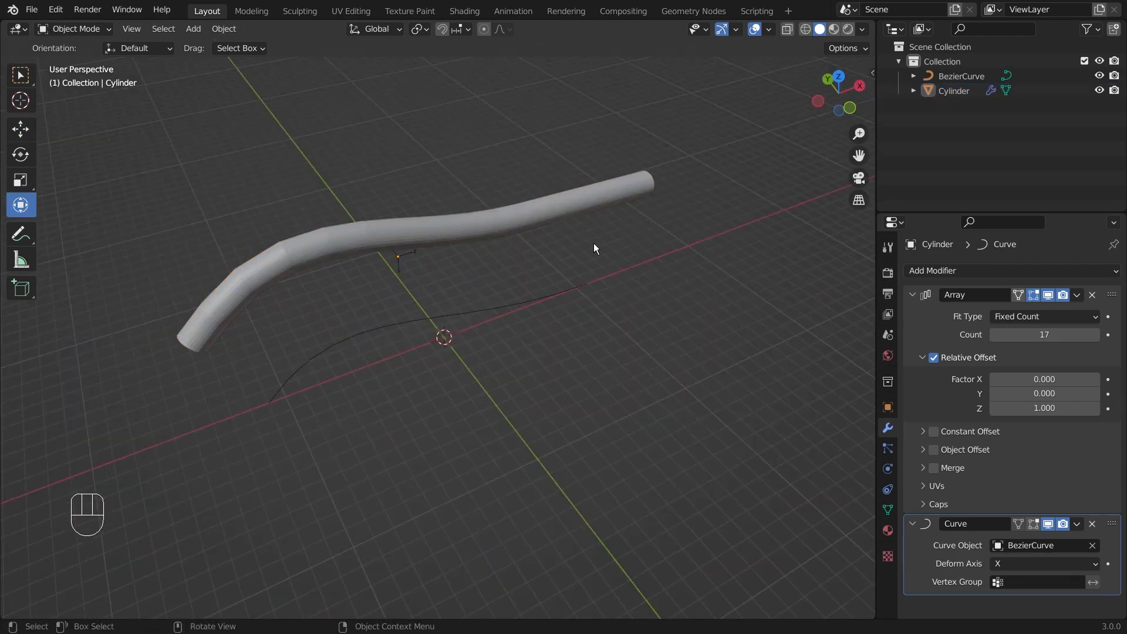
Select the curved tube and enable Merge in its Array modifier
click(559, 205)
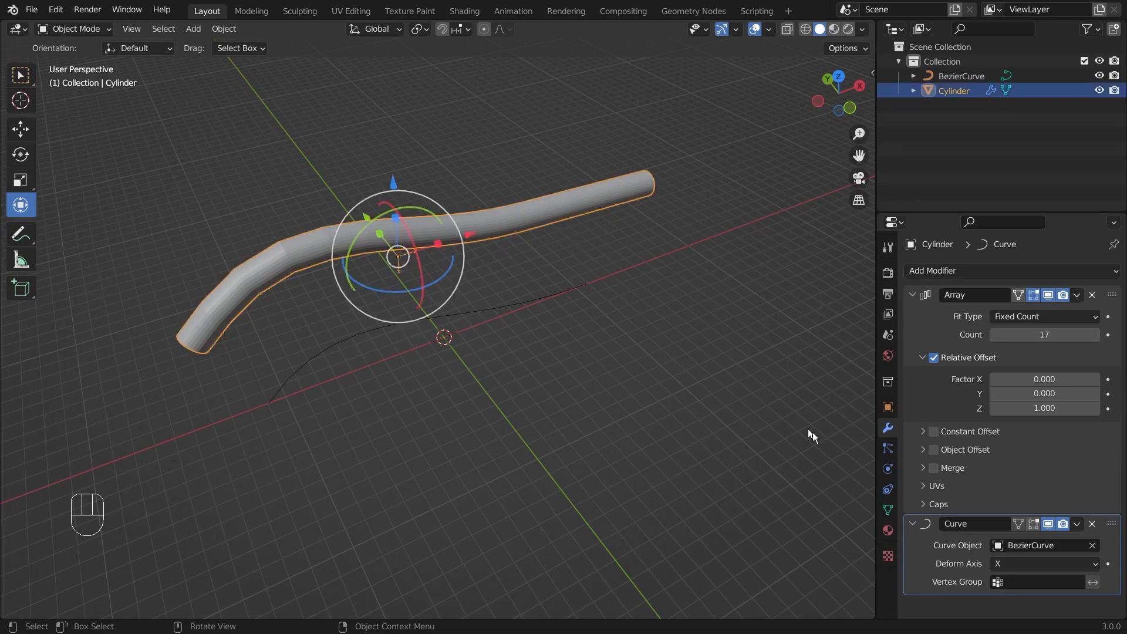
click(934, 468)
middle_drag(723, 199, 711, 164)
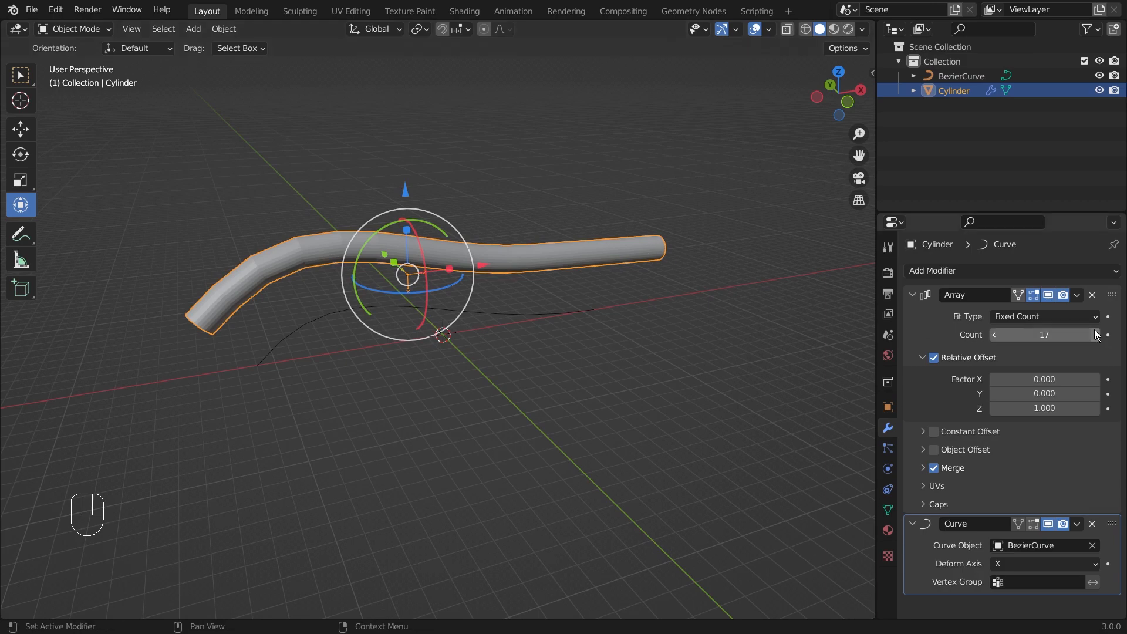
click(1077, 295)
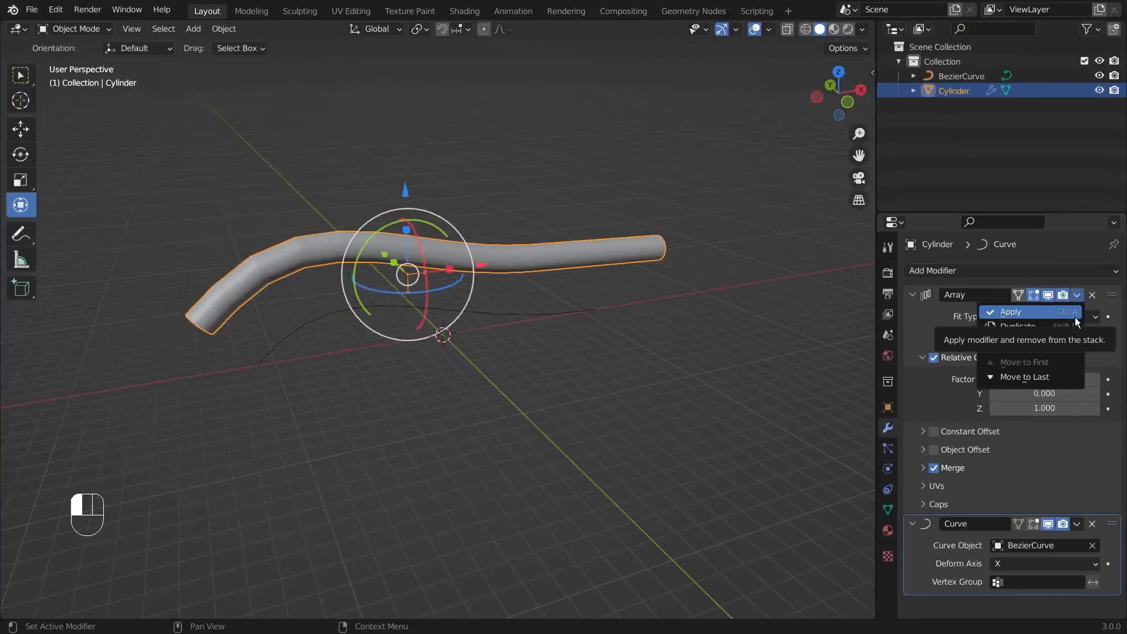
click(692, 306)
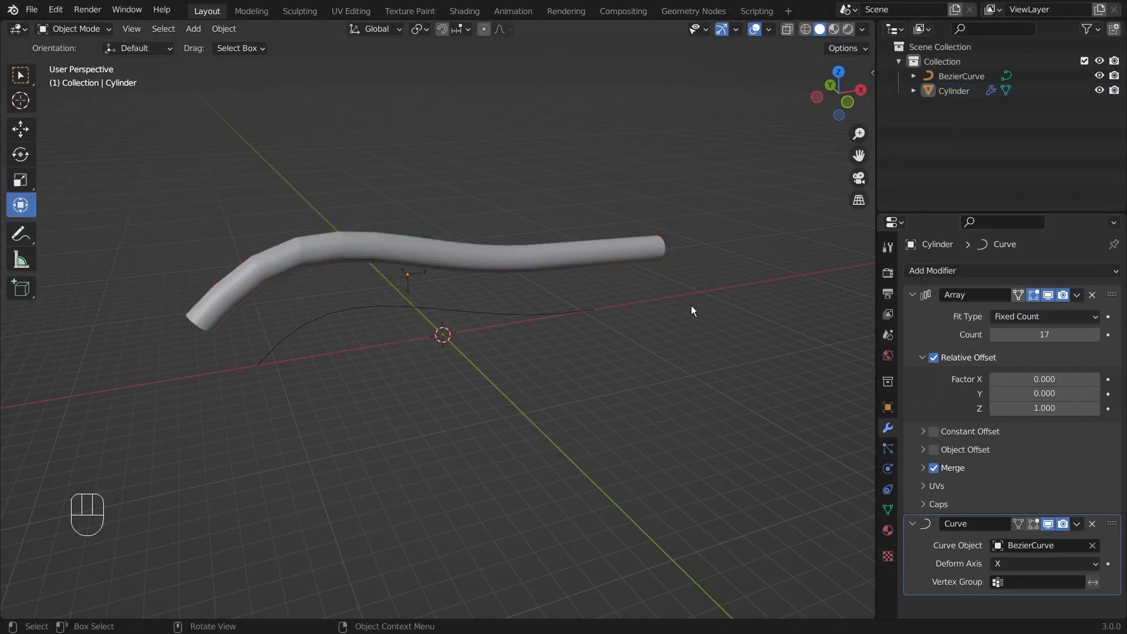
click(550, 264)
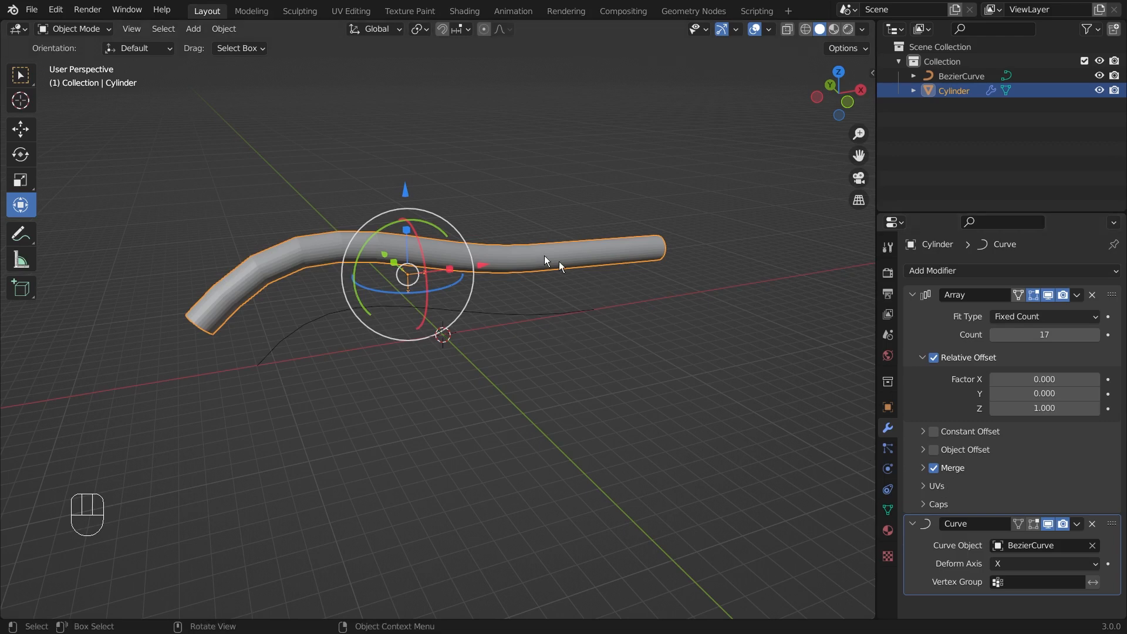
click(1076, 294)
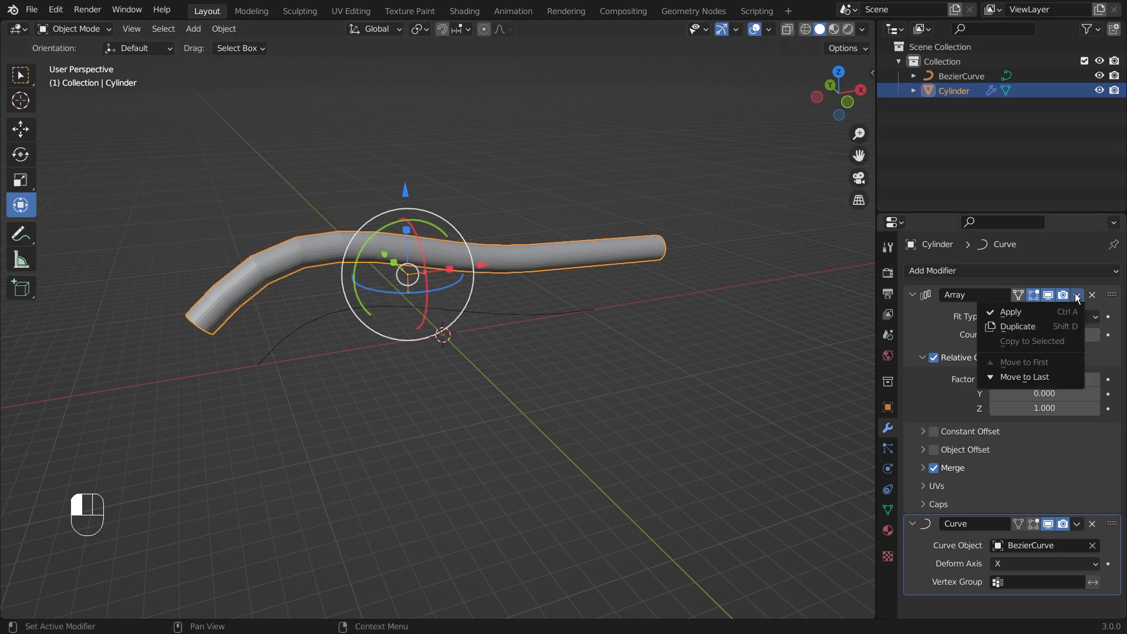
click(693, 338)
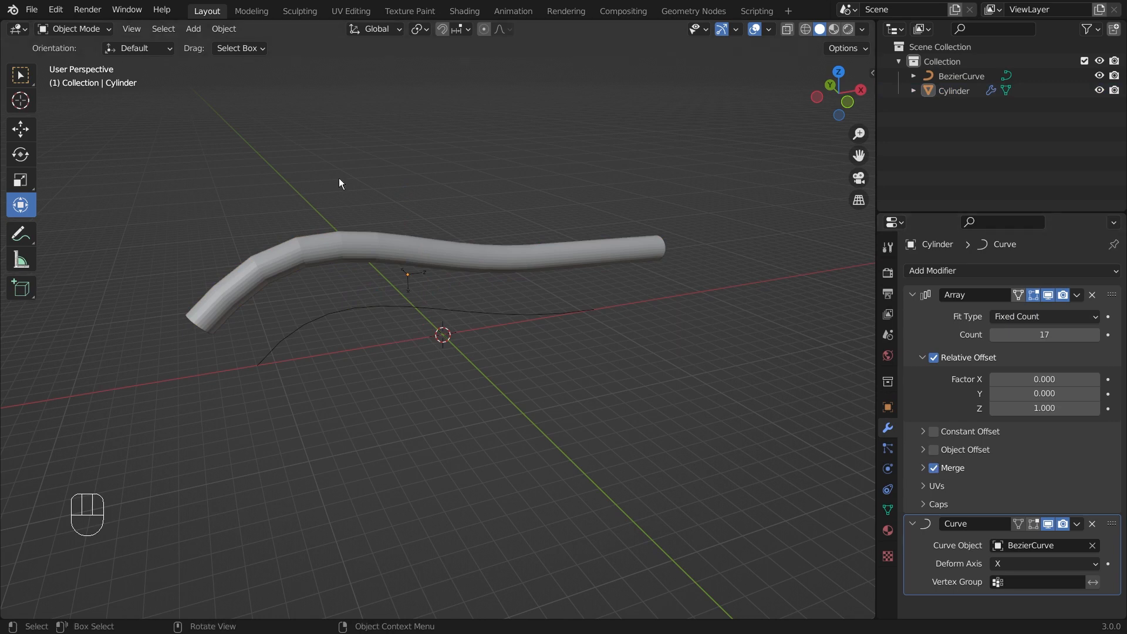
Test the merged segments by raising a rim edge of the first segment along Z in Edit Mode
key(Tab)
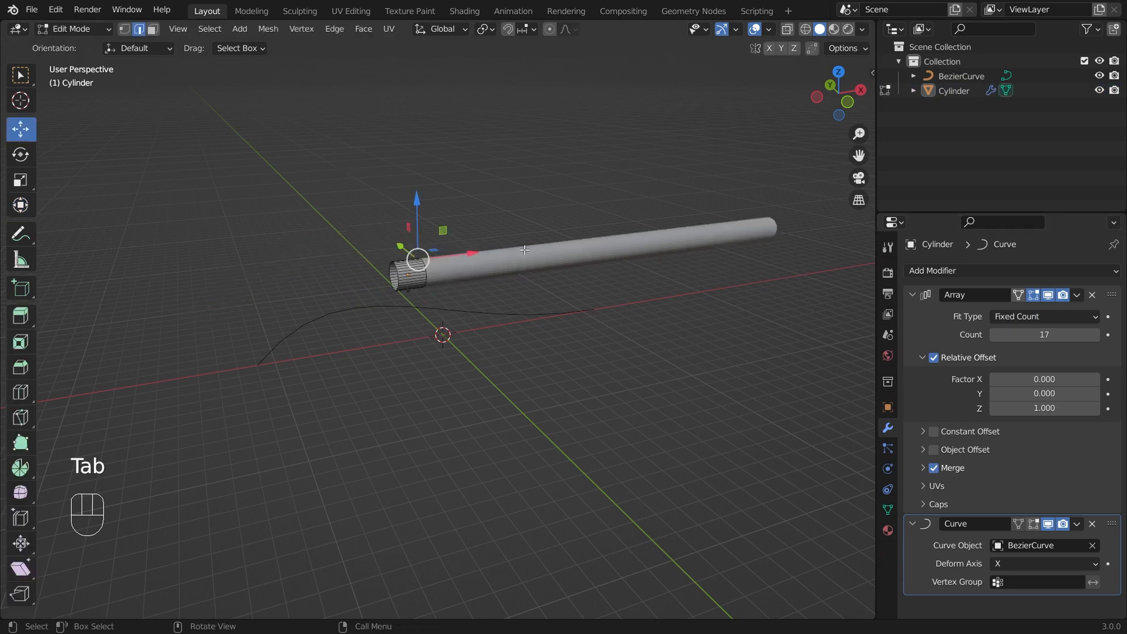
scroll(447, 153, up, 4)
scroll(447, 153, up, 1)
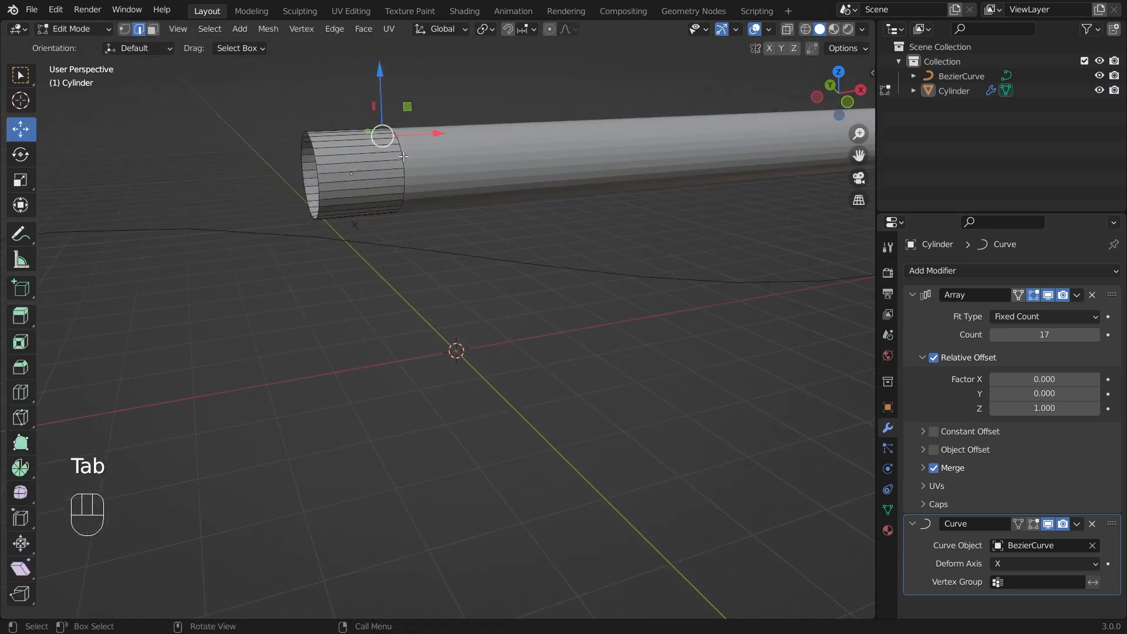
click(403, 159)
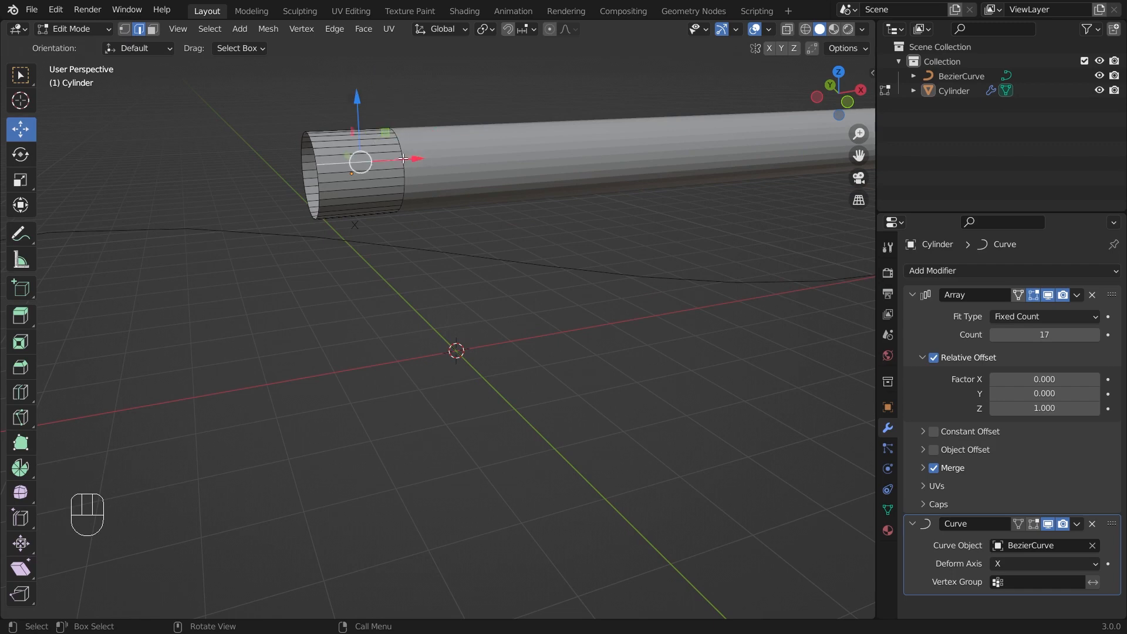
scroll(411, 161, up, 1)
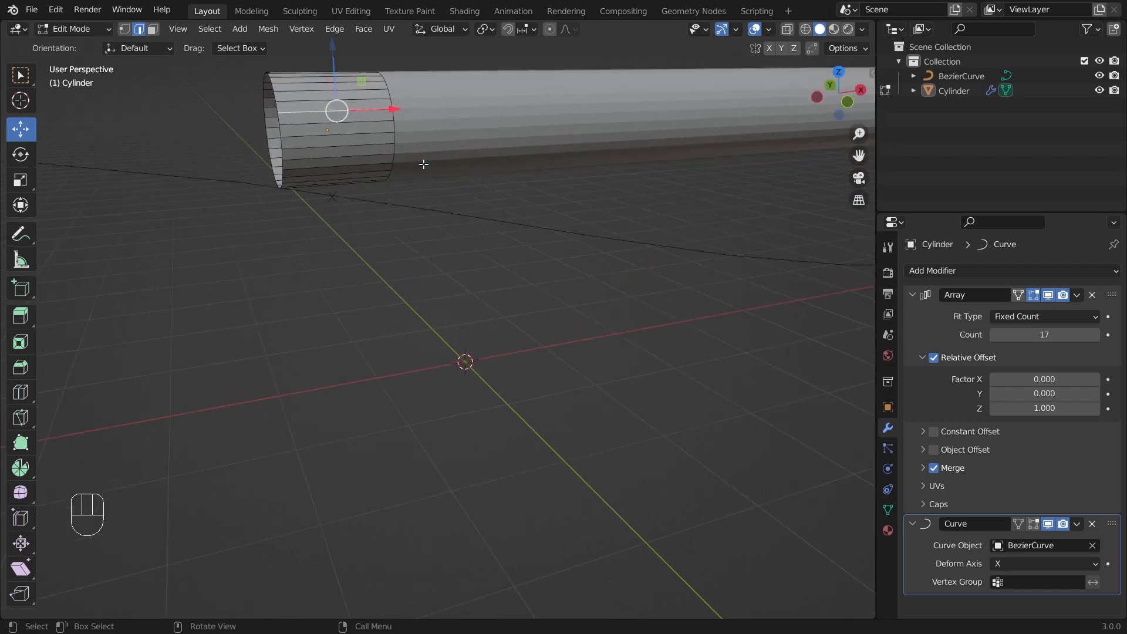
click(391, 114)
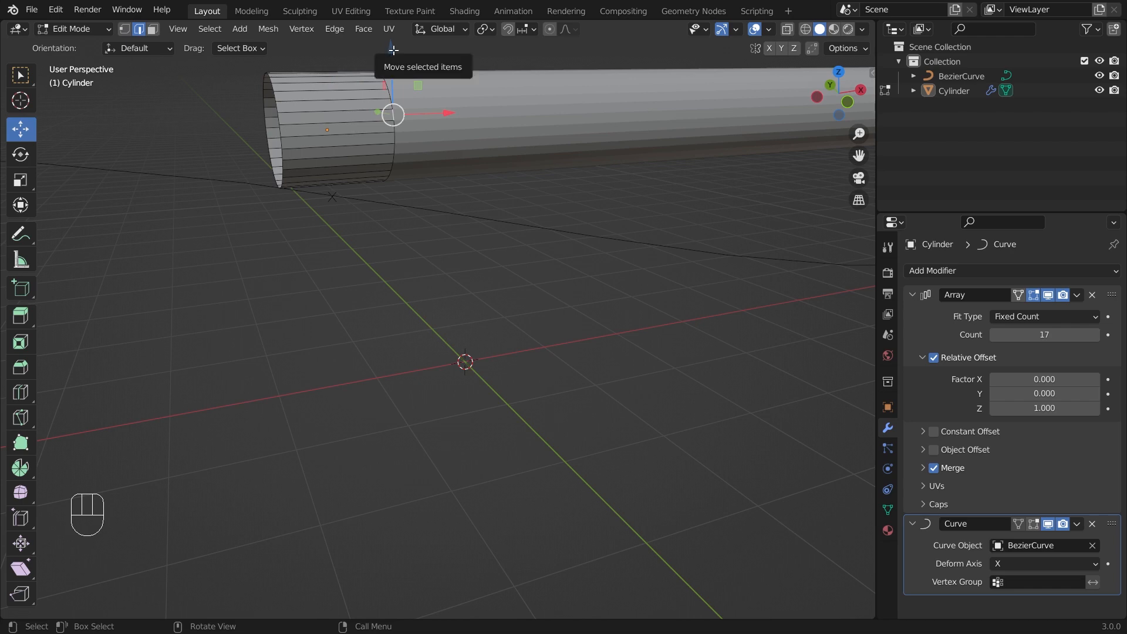
drag(393, 51, 393, 22)
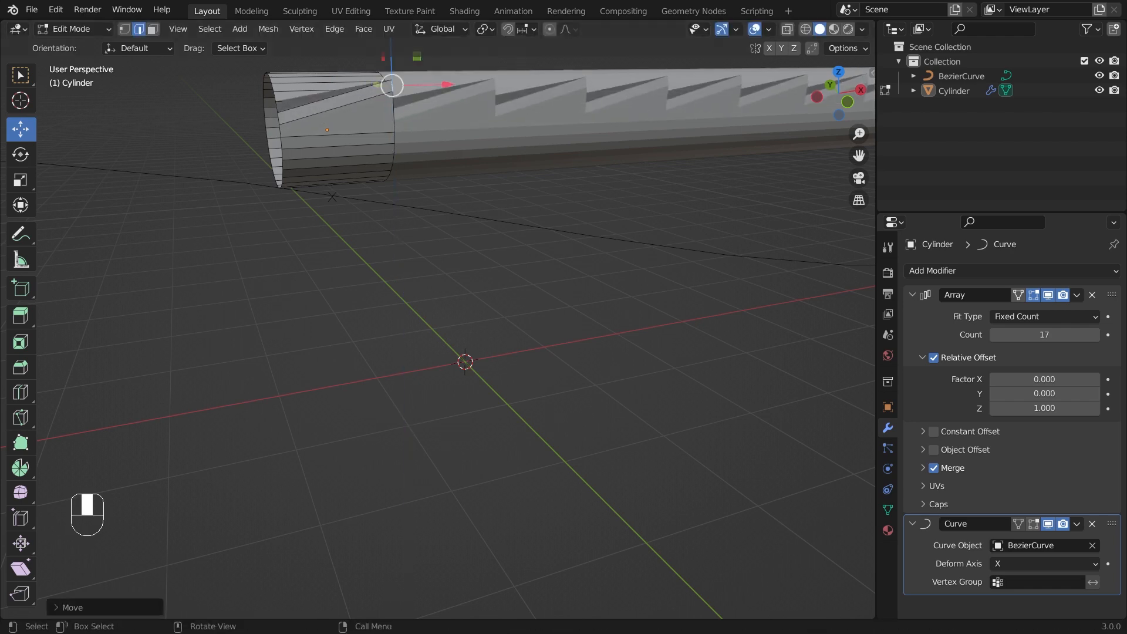
middle_drag(646, 269, 672, 325)
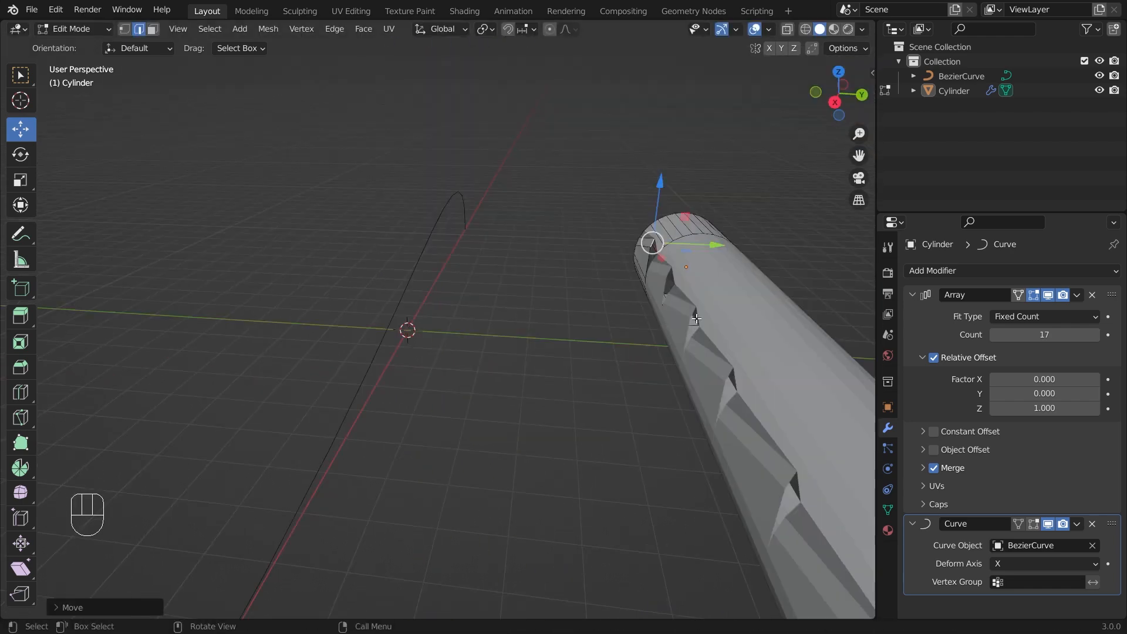
middle_drag(566, 358, 722, 325)
middle_drag(591, 288, 654, 297)
Undo the test edit on the merged tube and return to Object Mode
key(Tab)
key(ctrl+z)
key(ctrl+z)
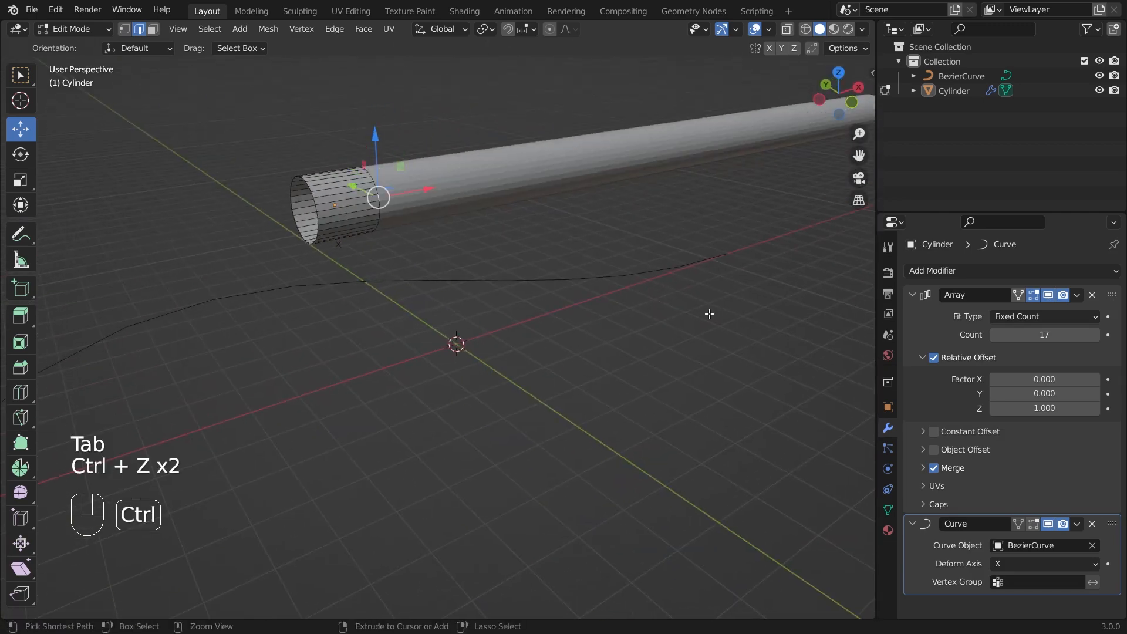
key(Tab)
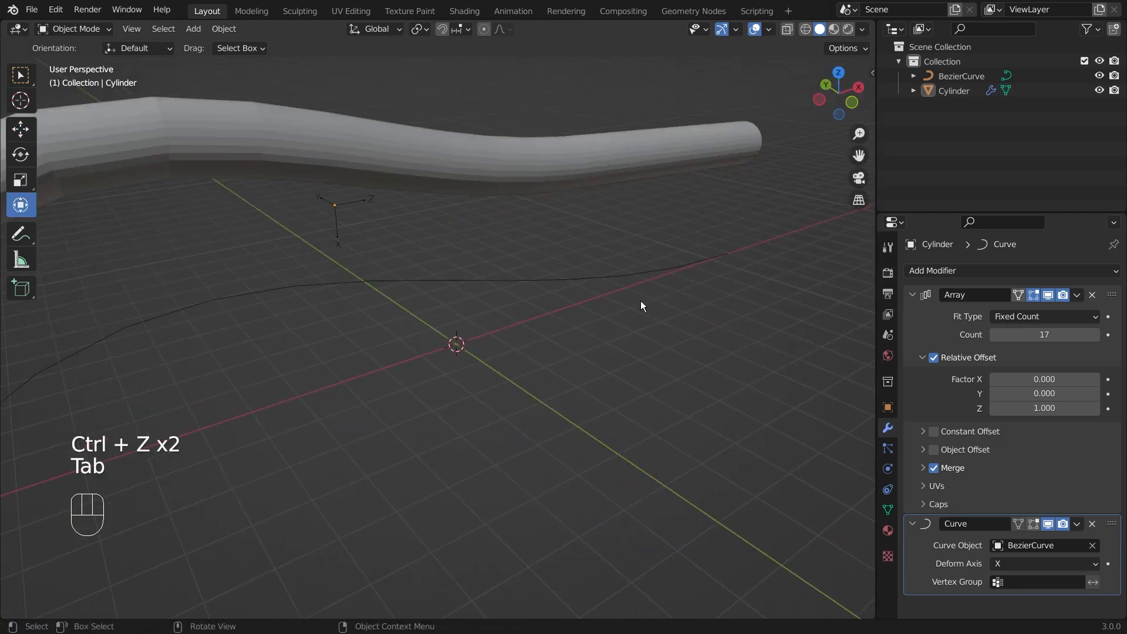
middle_drag(648, 389, 428, 361)
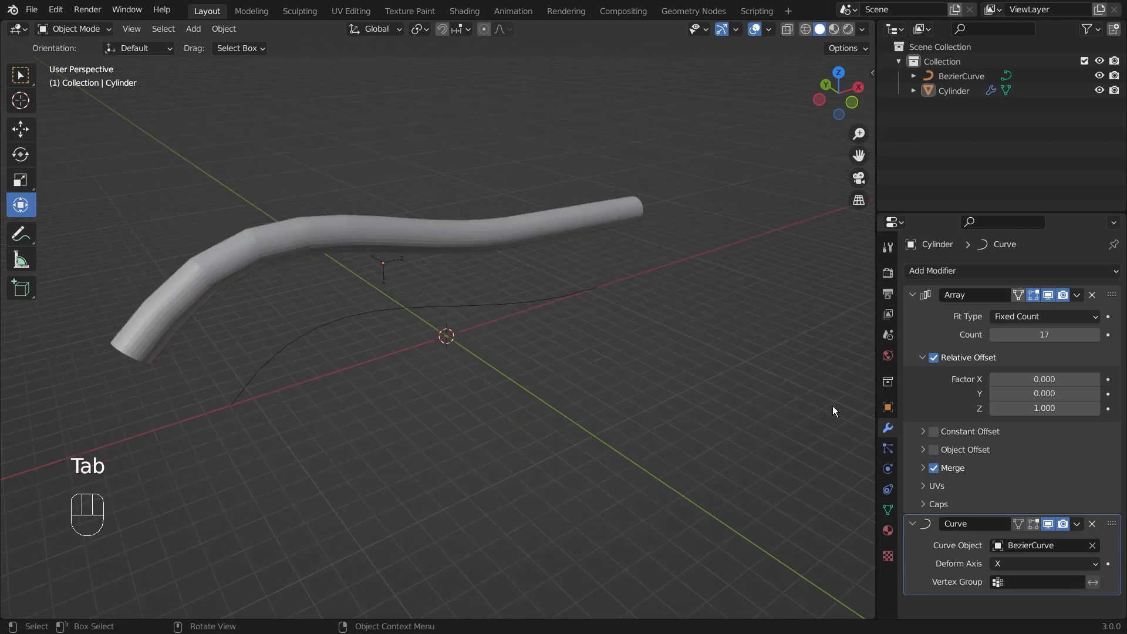
Try applying the Curve modifier before the Array modifier, then undo it
click(911, 294)
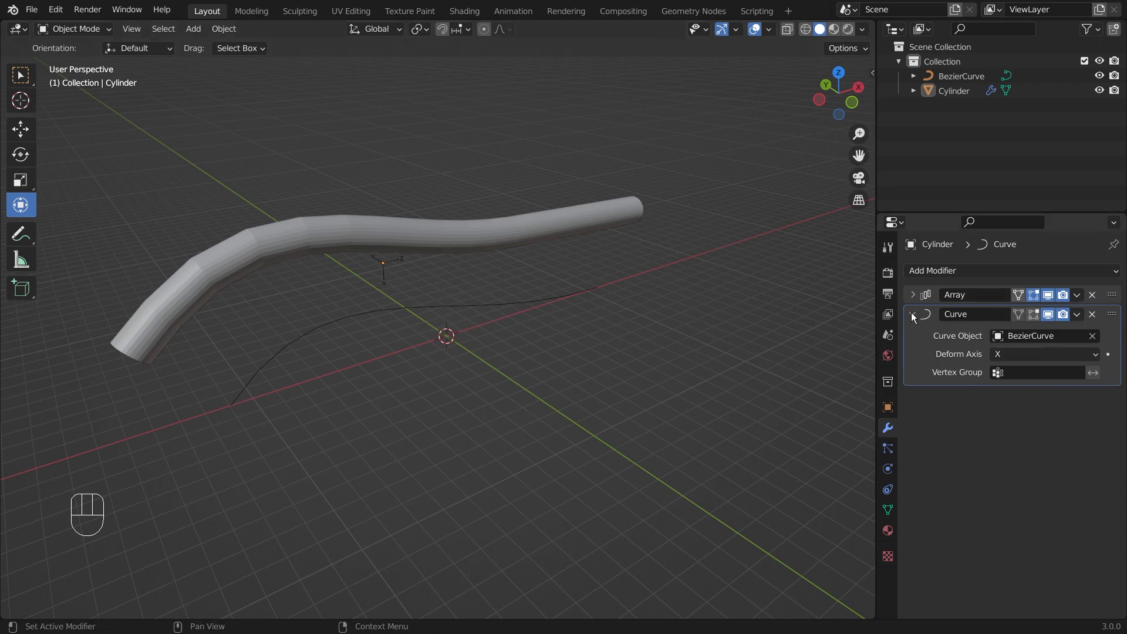
click(1077, 314)
click(1027, 336)
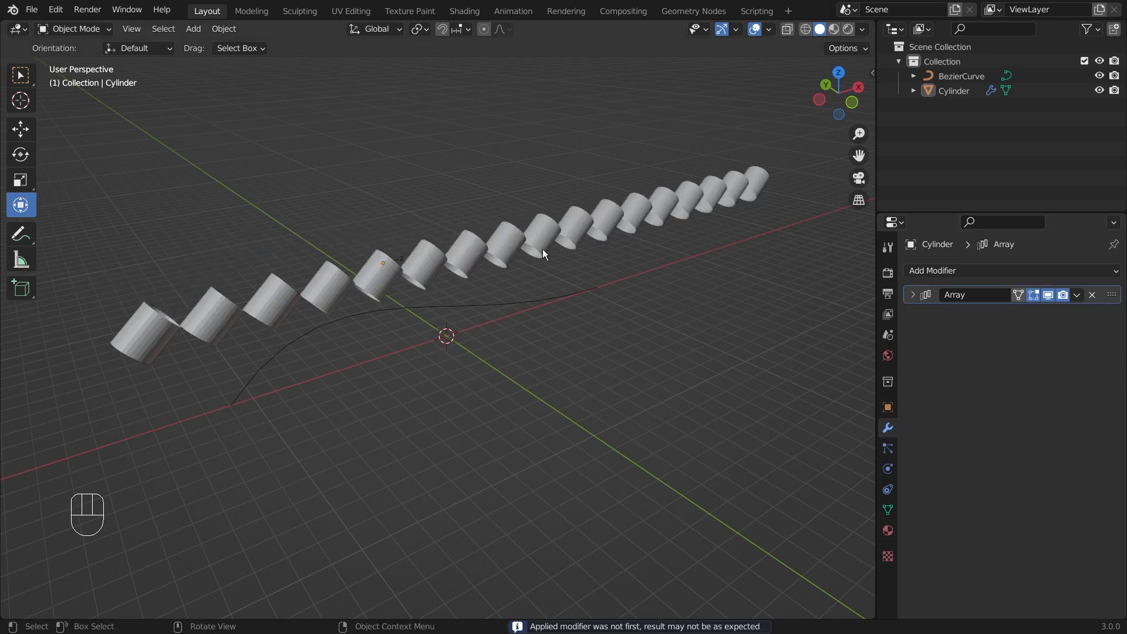
key(ctrl+z)
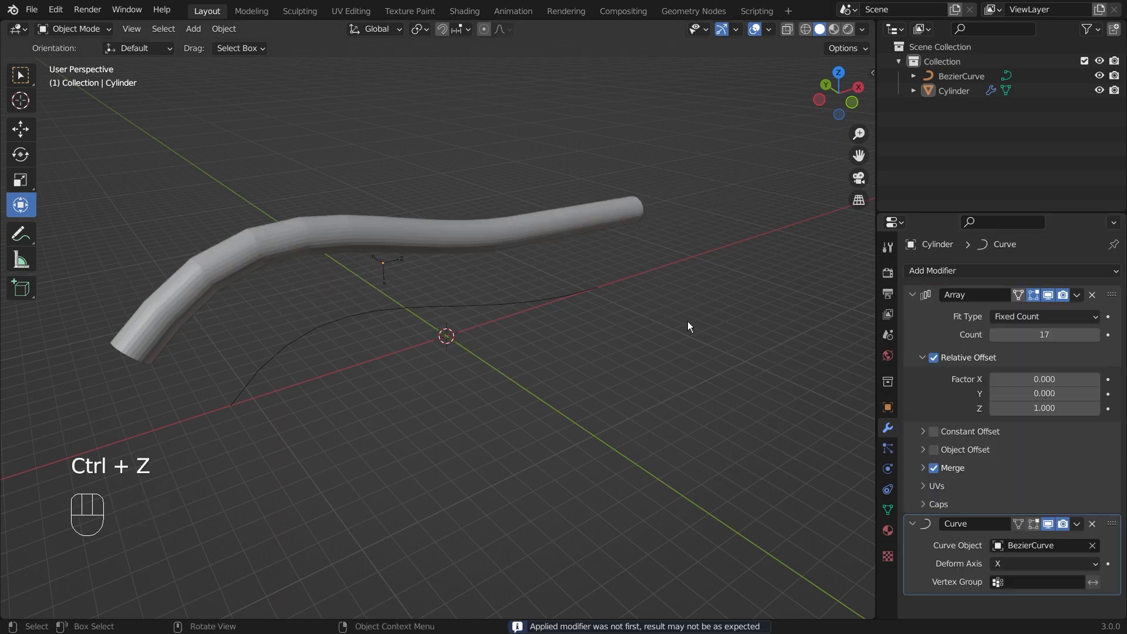
Apply the tube's modifiers in stack order, first the Array and then the Curve
click(912, 294)
click(1076, 294)
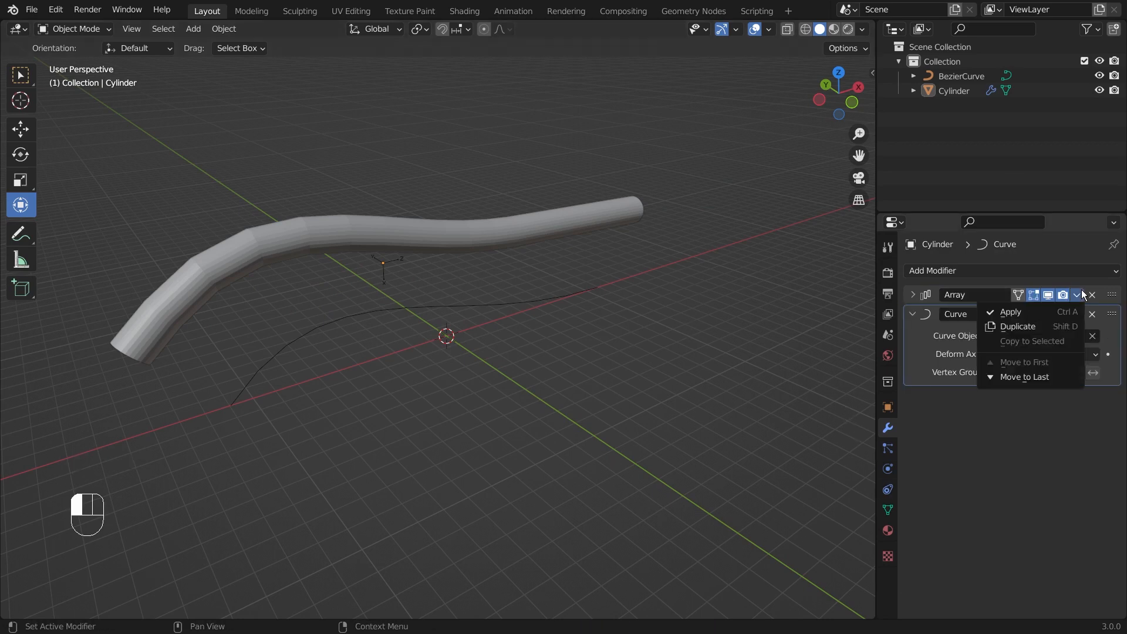
click(1048, 311)
click(1081, 295)
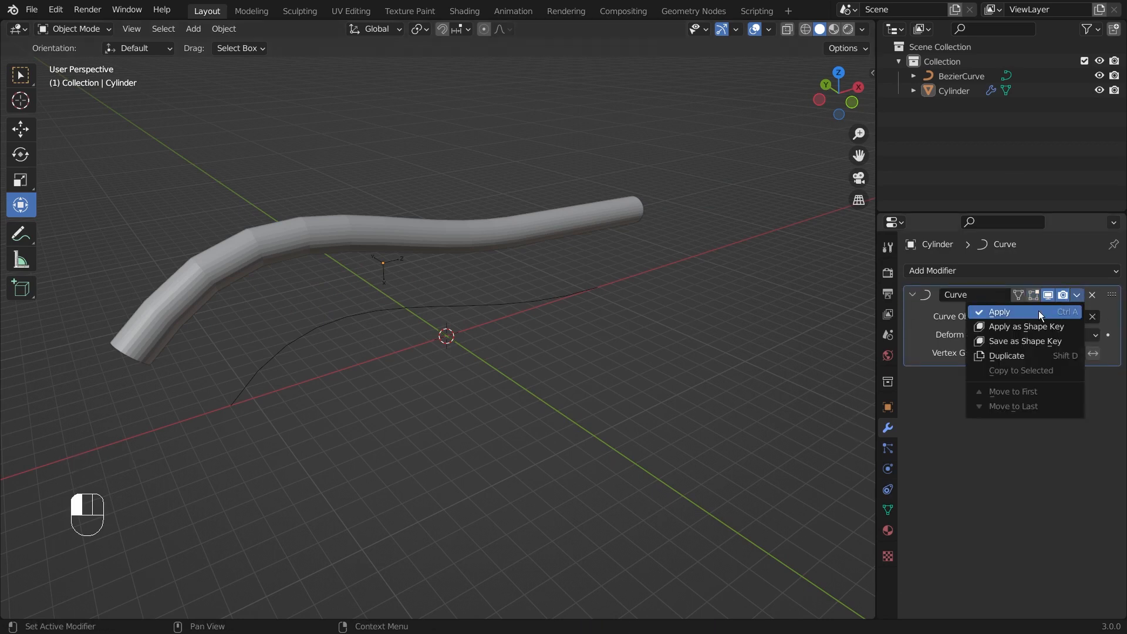
click(1038, 311)
scroll(393, 270, up, 2)
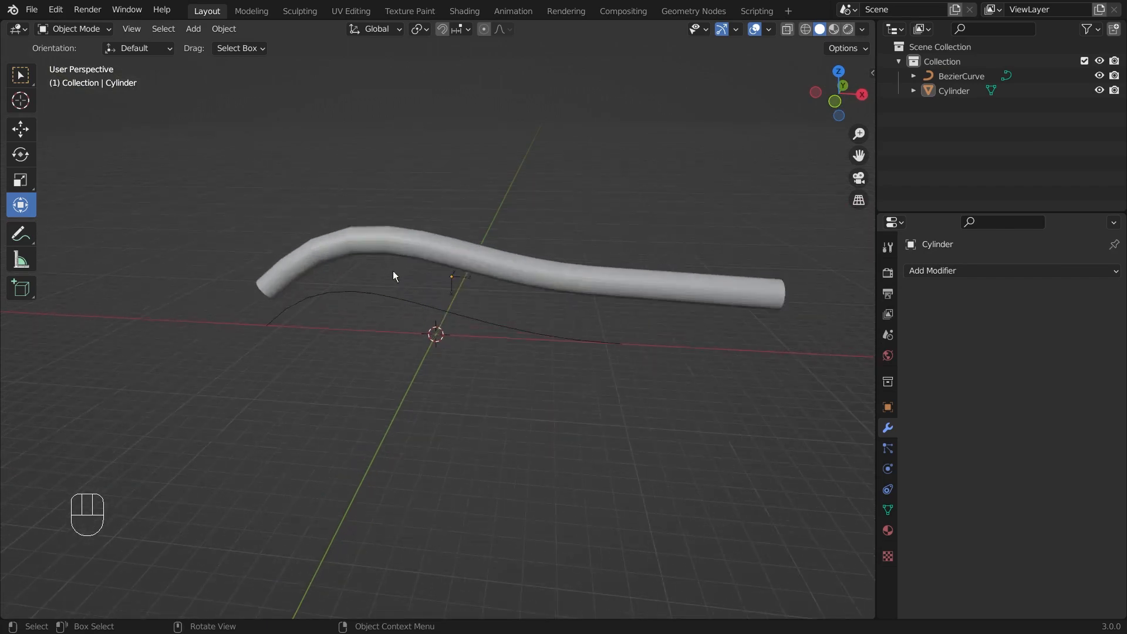
Select the Bezier curve and hide it in the viewport, leaving only the tube visible
click(408, 248)
middle_drag(409, 248, 470, 331)
click(426, 374)
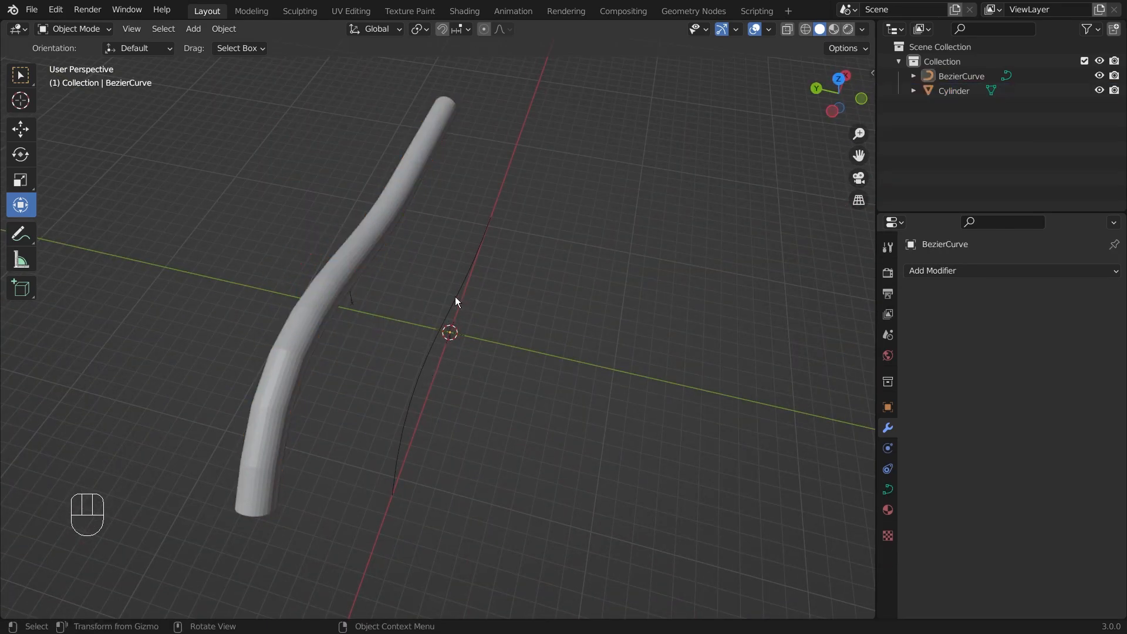
click(455, 297)
click(1099, 76)
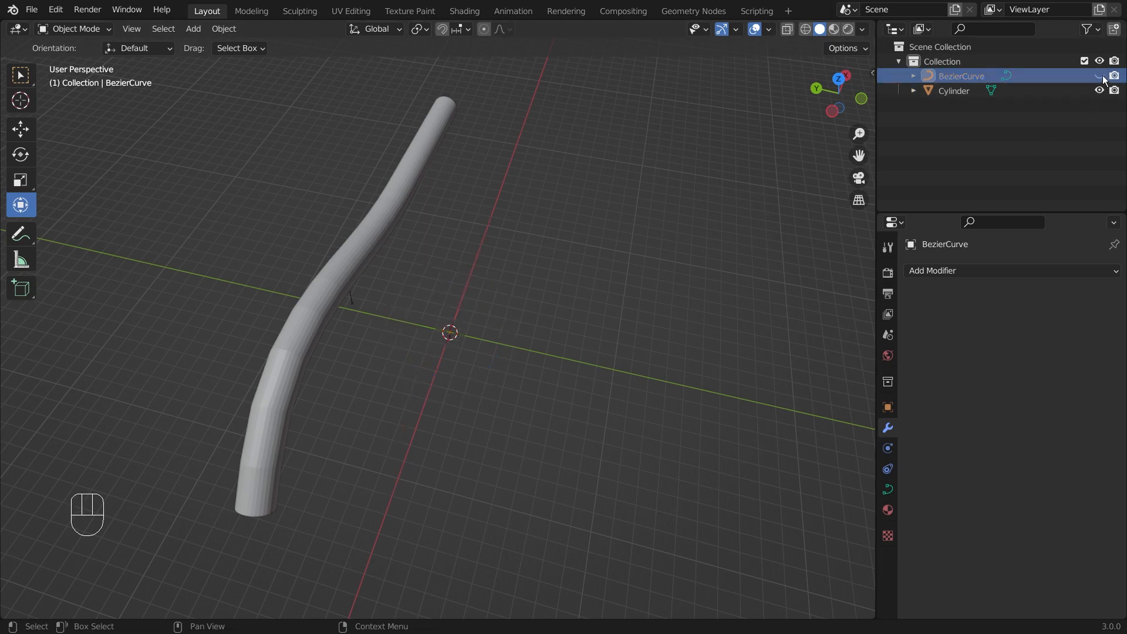
Try moving the selected lengthwise edges of the tube along Z in Edit Mode, then undo the move
middle_drag(516, 246, 484, 215)
scroll(469, 217, down, 2)
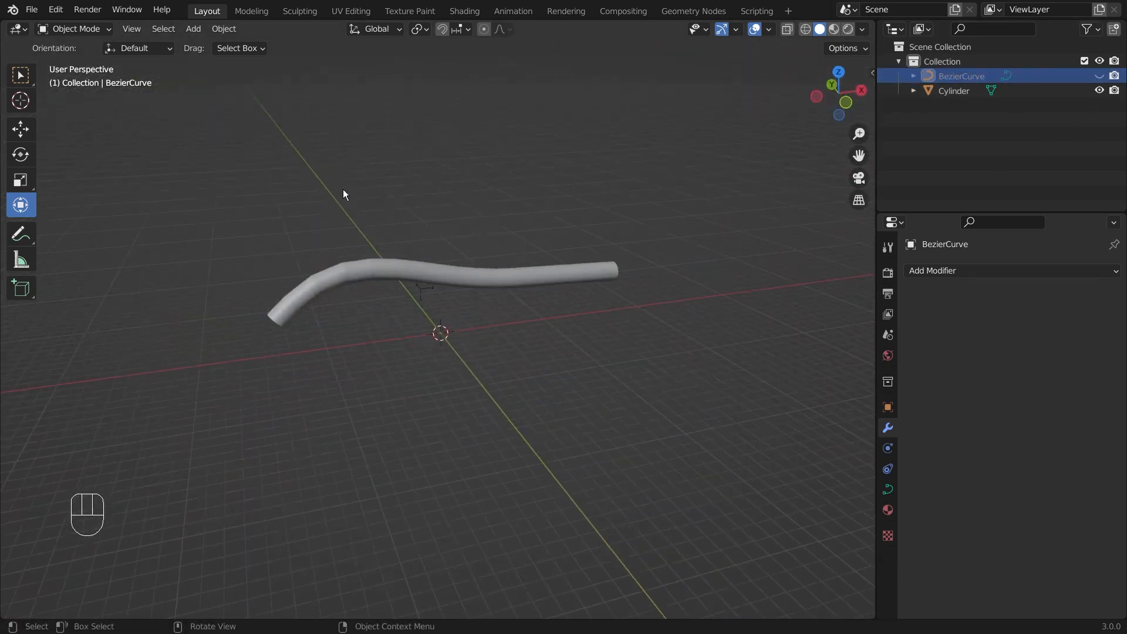
scroll(341, 194, up, 3)
click(332, 226)
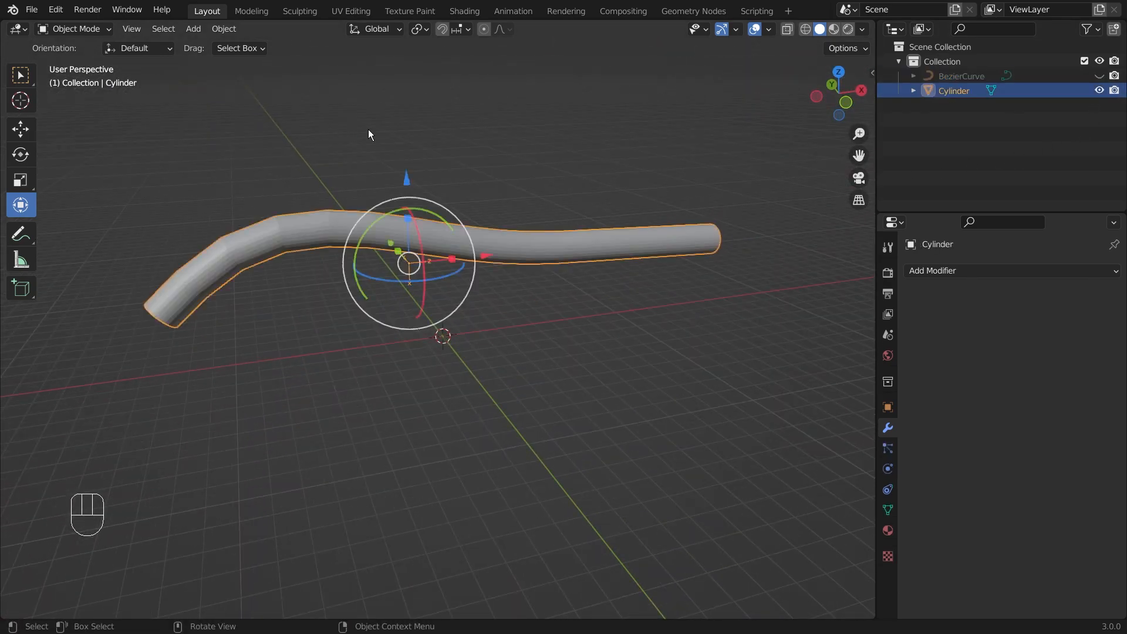
key(Tab)
scroll(376, 206, up, 3)
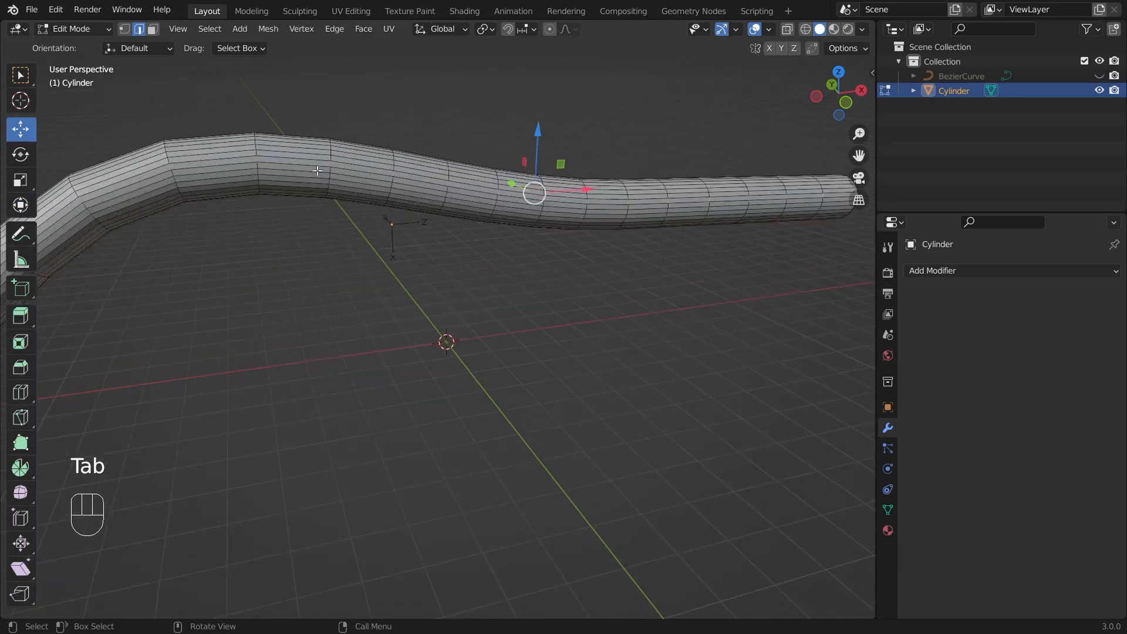
middle_drag(317, 170, 453, 201)
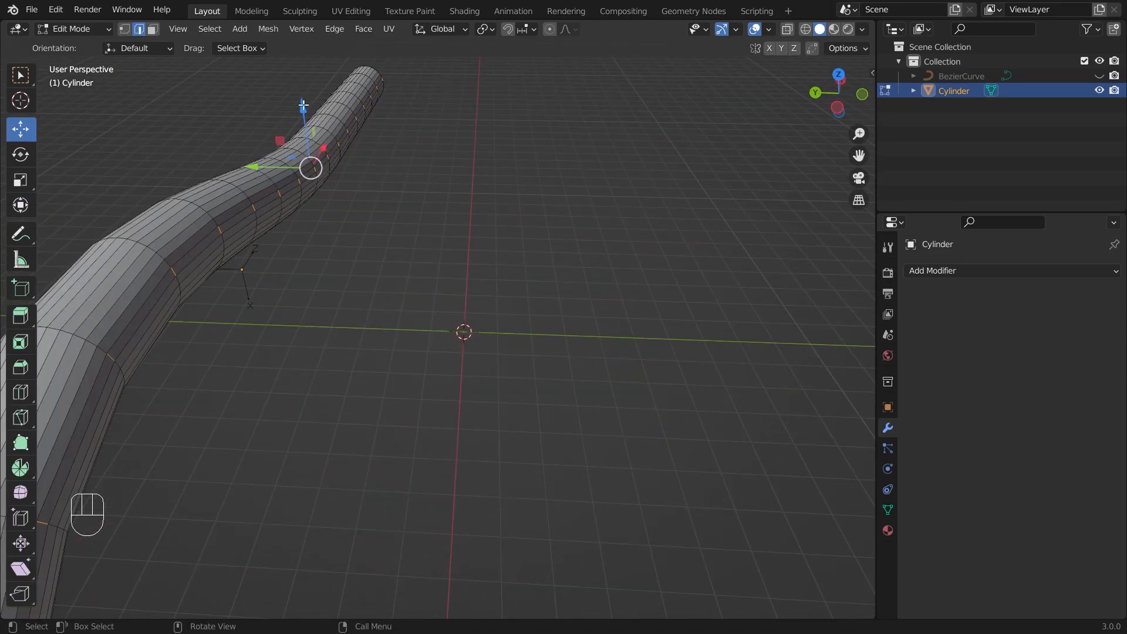
drag(303, 102, 321, 99)
middle_drag(423, 169, 566, 271)
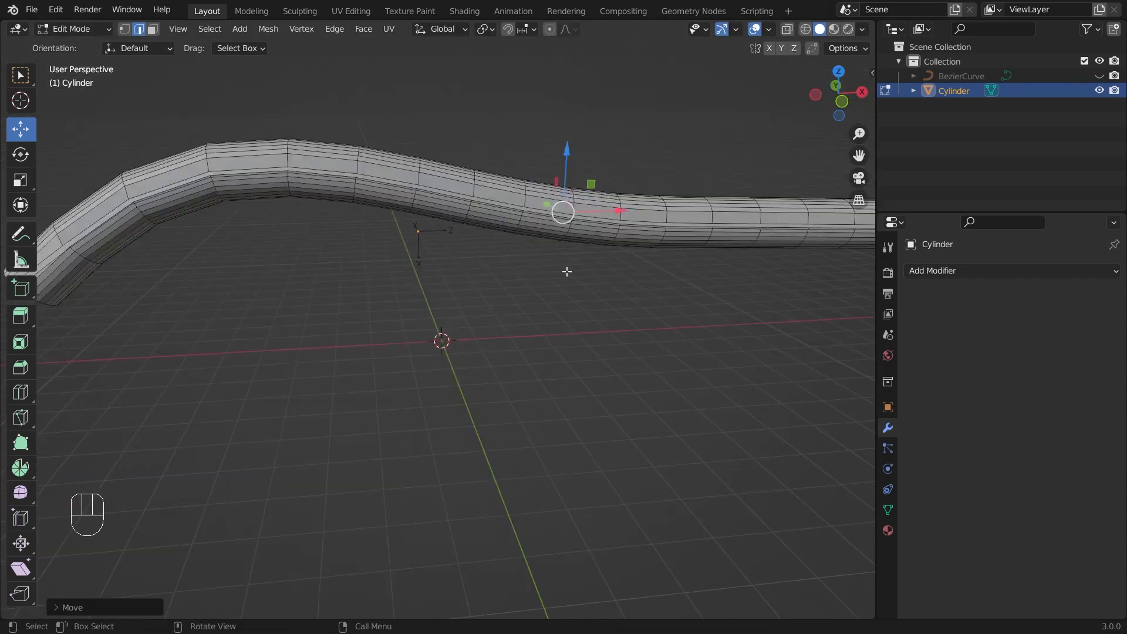
key(ctrl+z)
Try raising a single ring edge on the upper side of the tube along Z
scroll(664, 310, down, 2)
click(619, 303)
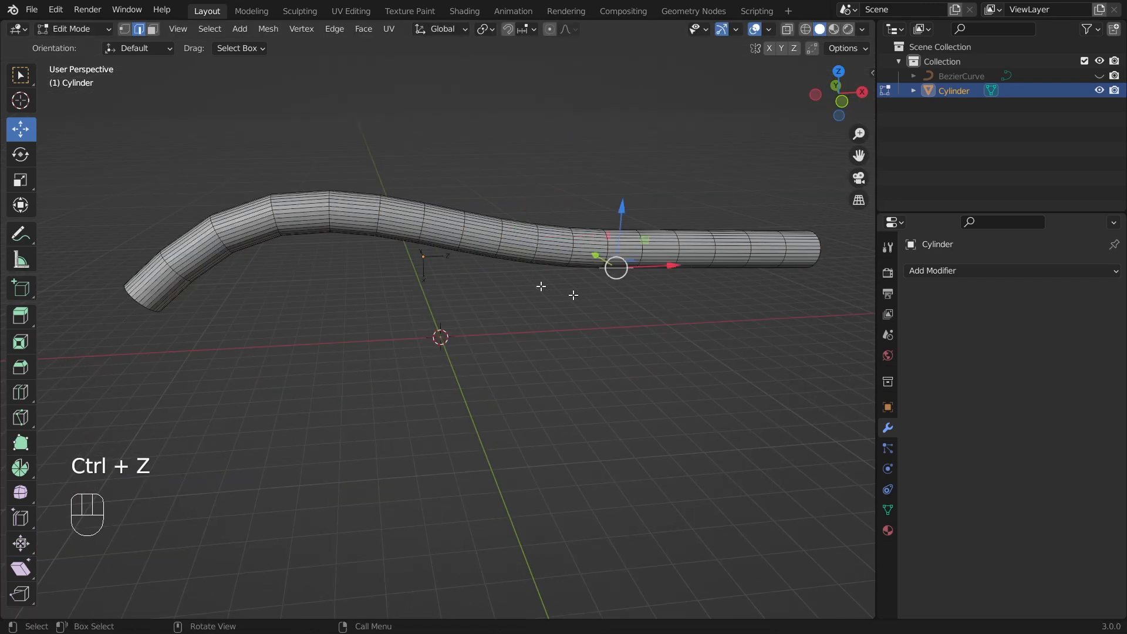
middle_drag(261, 368, 383, 388)
scroll(383, 388, up, 4)
scroll(383, 389, up, 1)
click(260, 403)
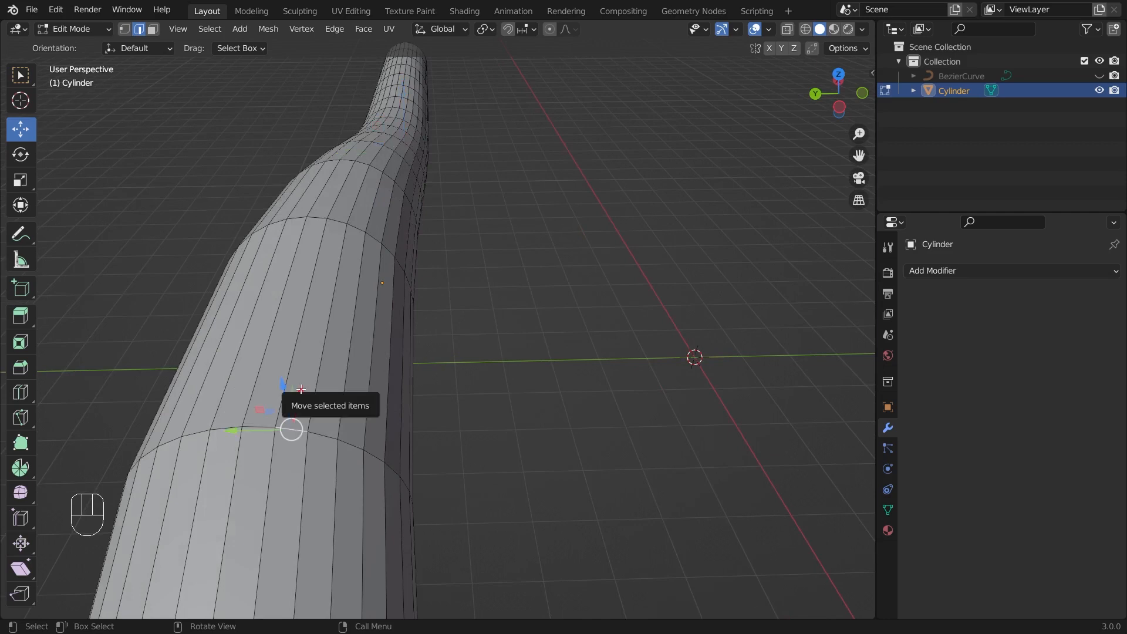
drag(301, 390, 286, 372)
Try raising a second ring edge on the tube's side along Z, then undo the test edge moves
middle_drag(468, 403, 435, 391)
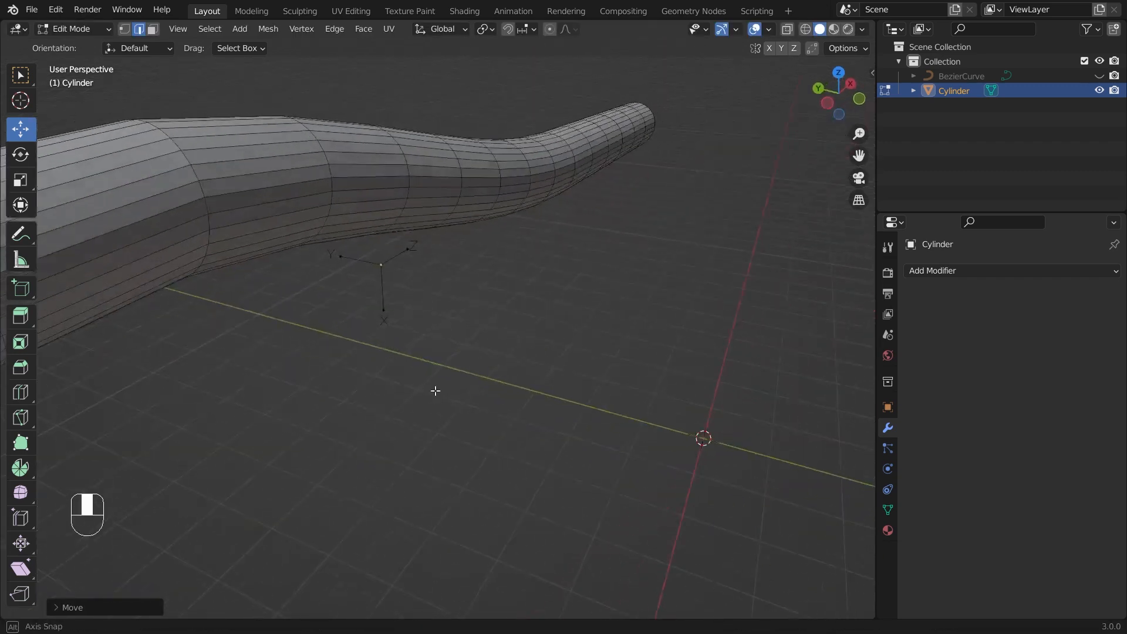
click(194, 172)
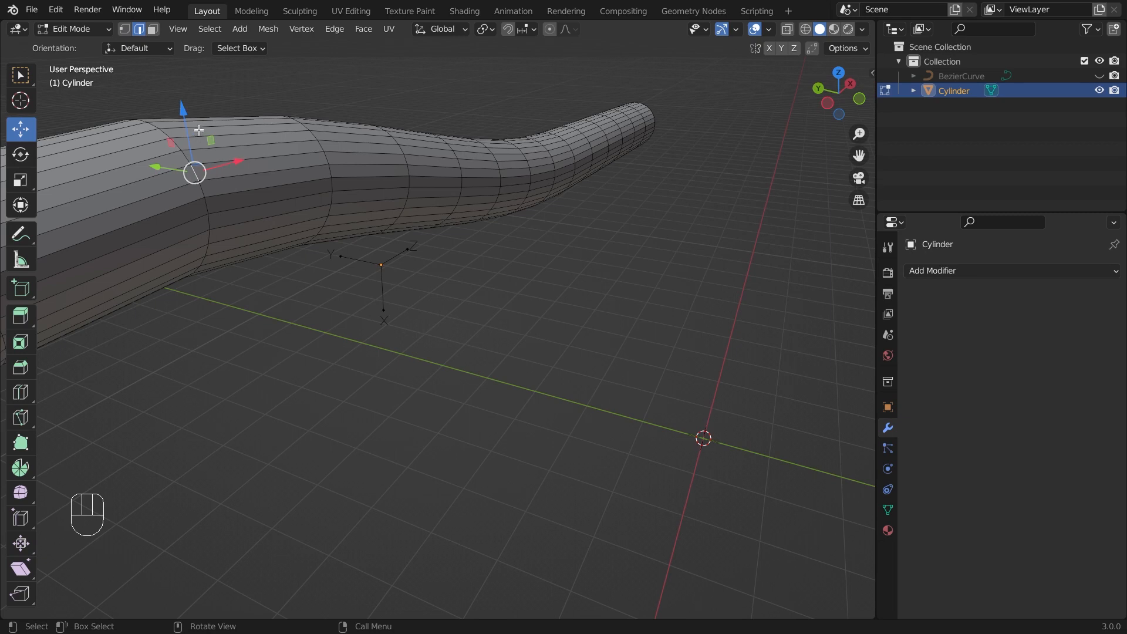
drag(184, 111, 178, 78)
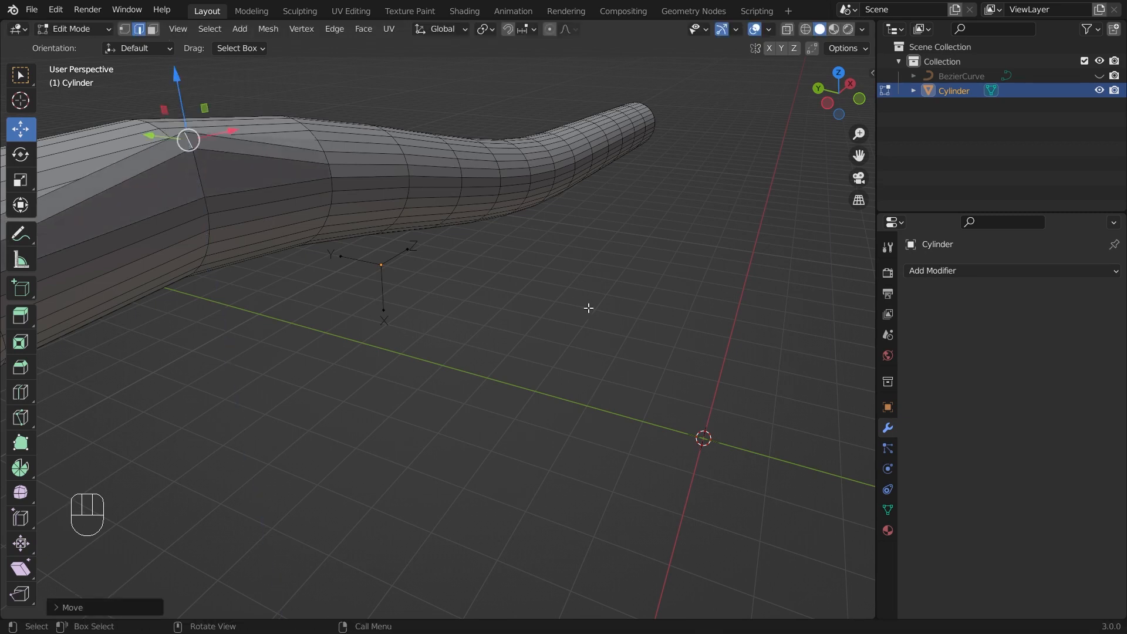
scroll(589, 308, down, 4)
key(ctrl+z)
key(ctrl+z)
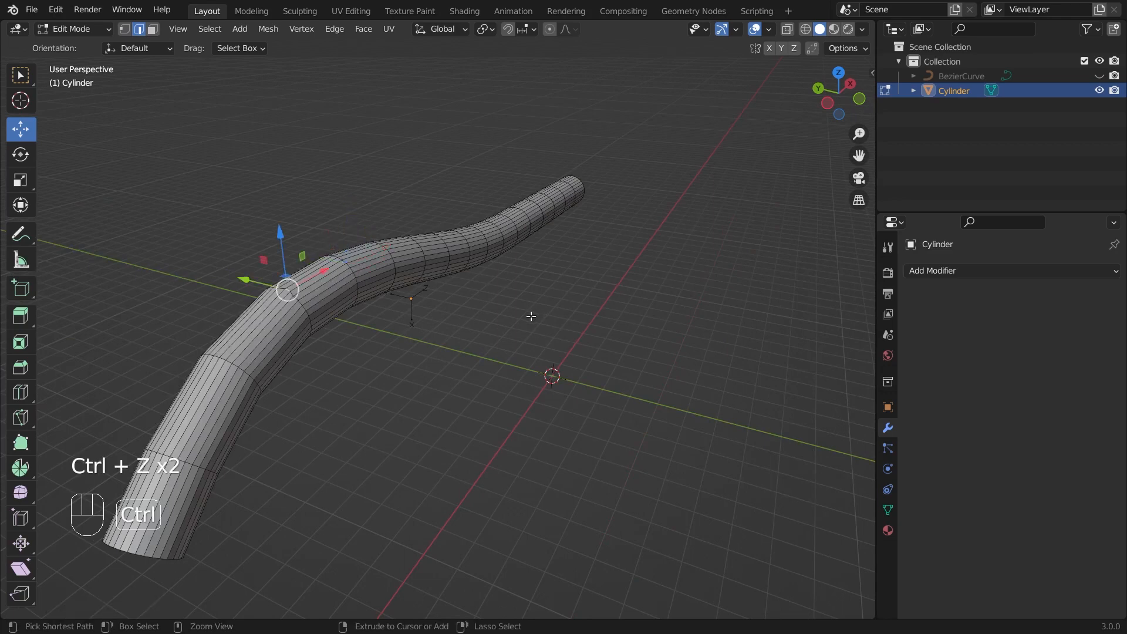
key(ctrl+z)
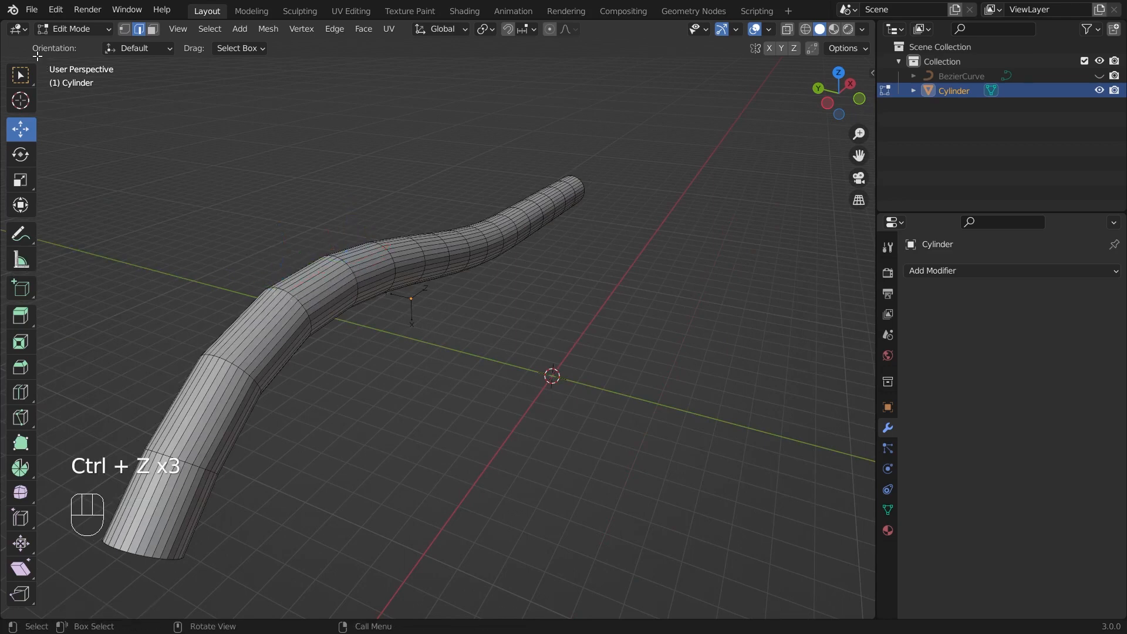
Return to Object Mode and delete the tube from the scene
key(Tab)
click(657, 336)
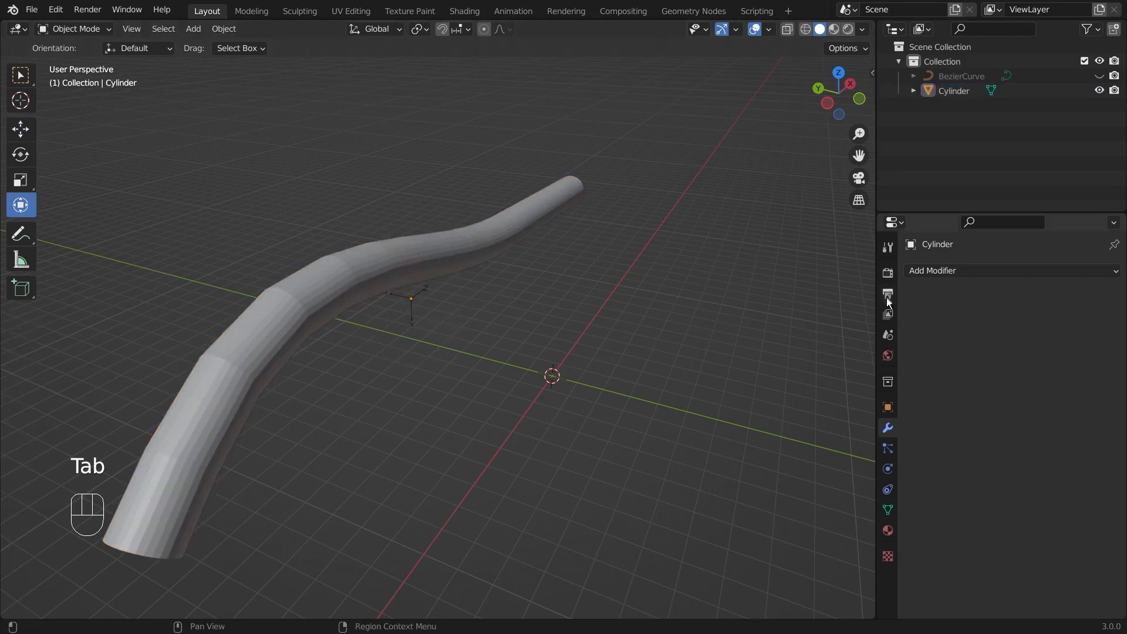
mouse_move(637, 286)
middle_down()
mouse_move(573, 243)
mouse_move(554, 251)
mouse_move(628, 299)
middle_up()
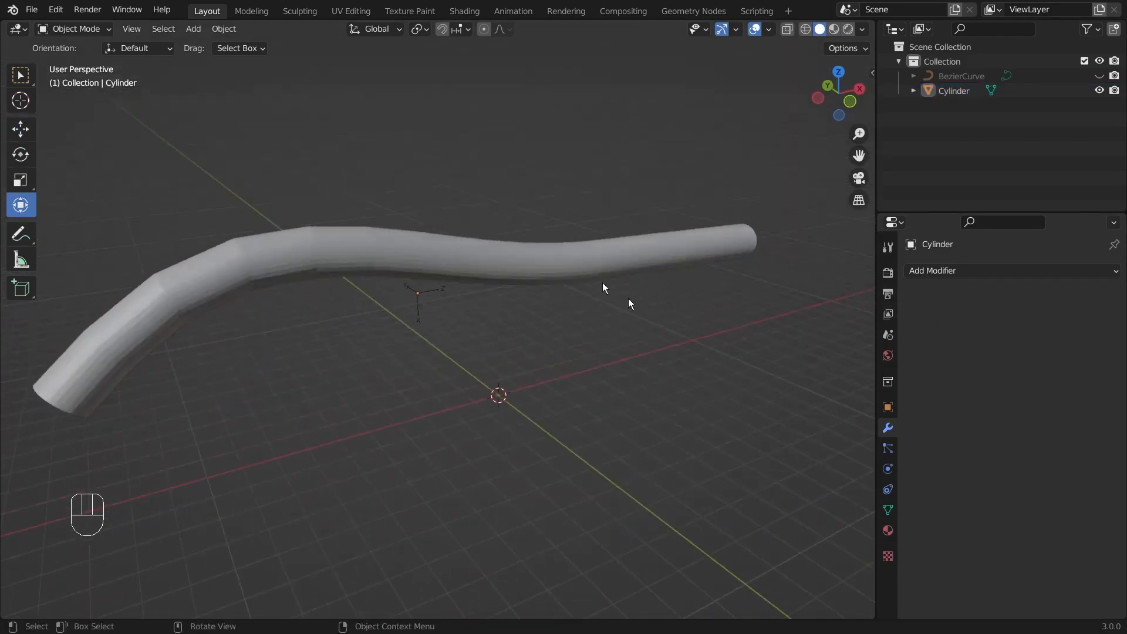
scroll(595, 362, down, 3)
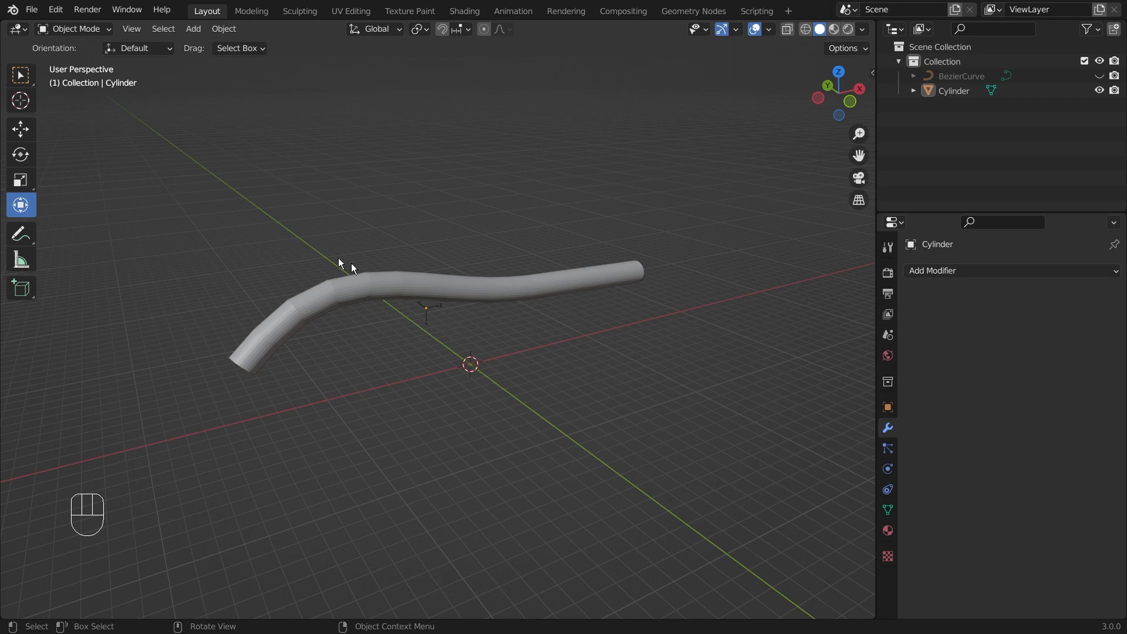
drag(231, 182, 770, 463)
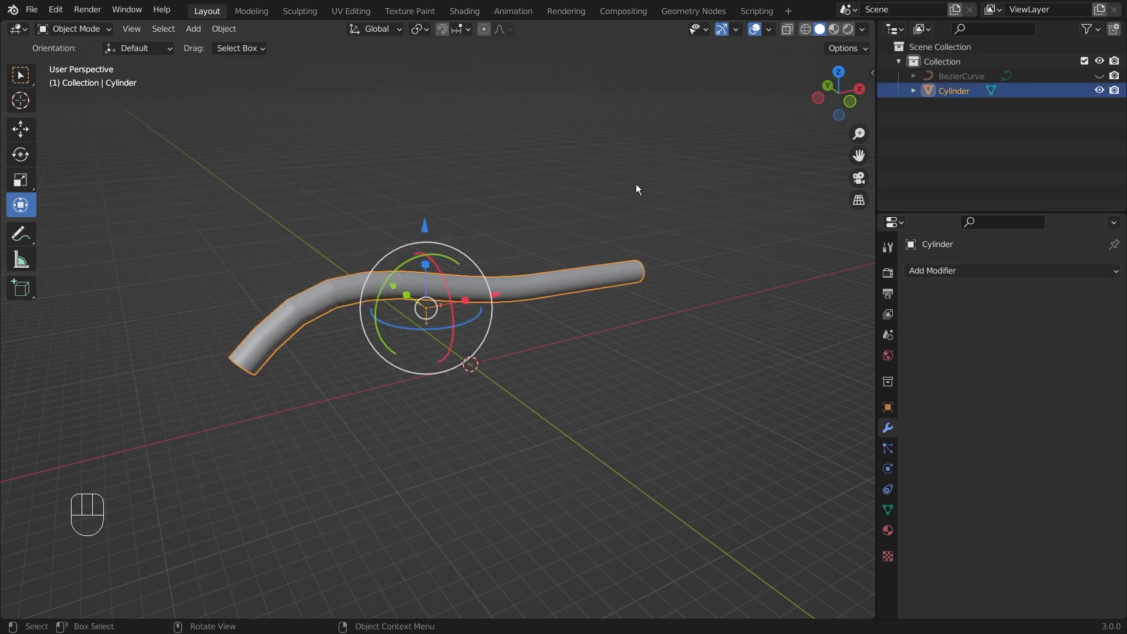
key(Delete)
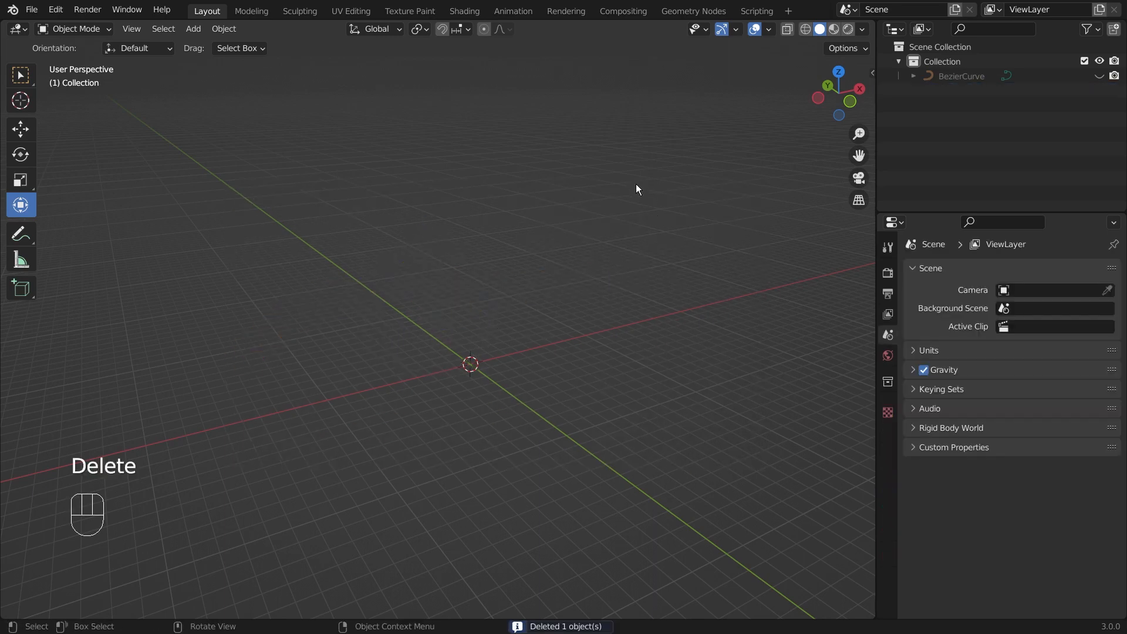
Add a mesh cube at the world origin, keep it selected and switch to the Select Box tool
key(shift)
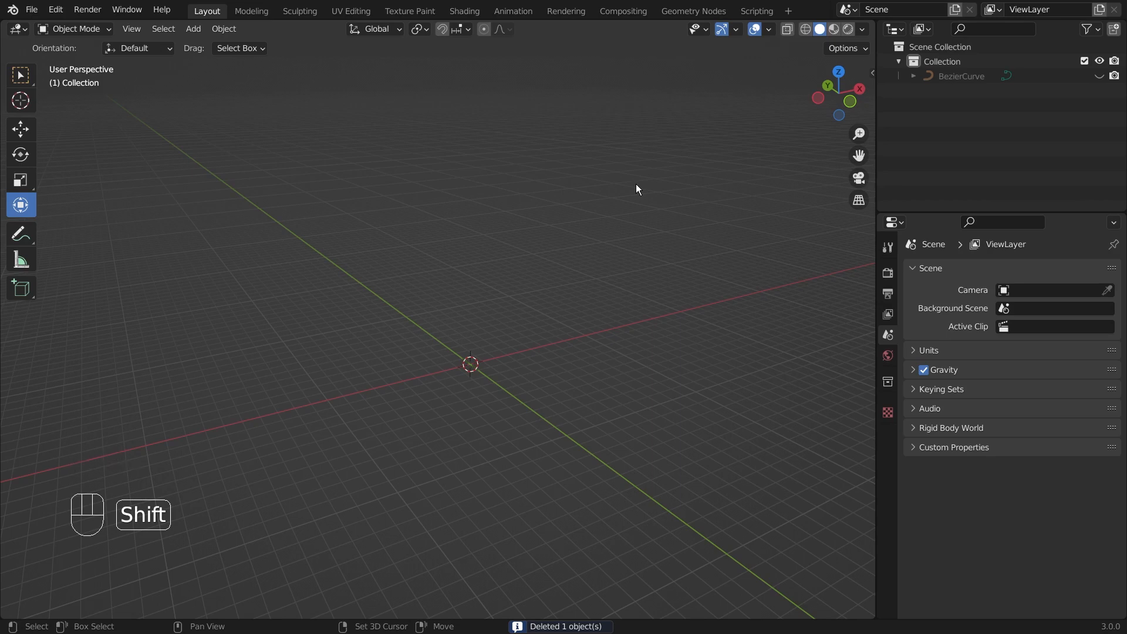
key(shift+a)
click(698, 182)
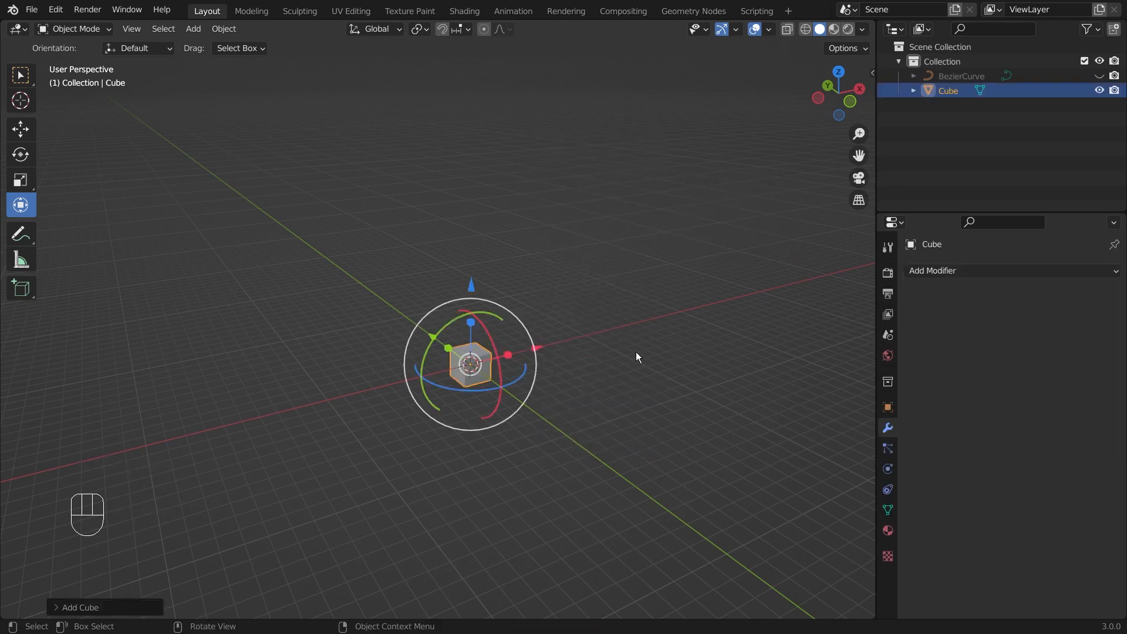
scroll(657, 357, up, 3)
click(717, 427)
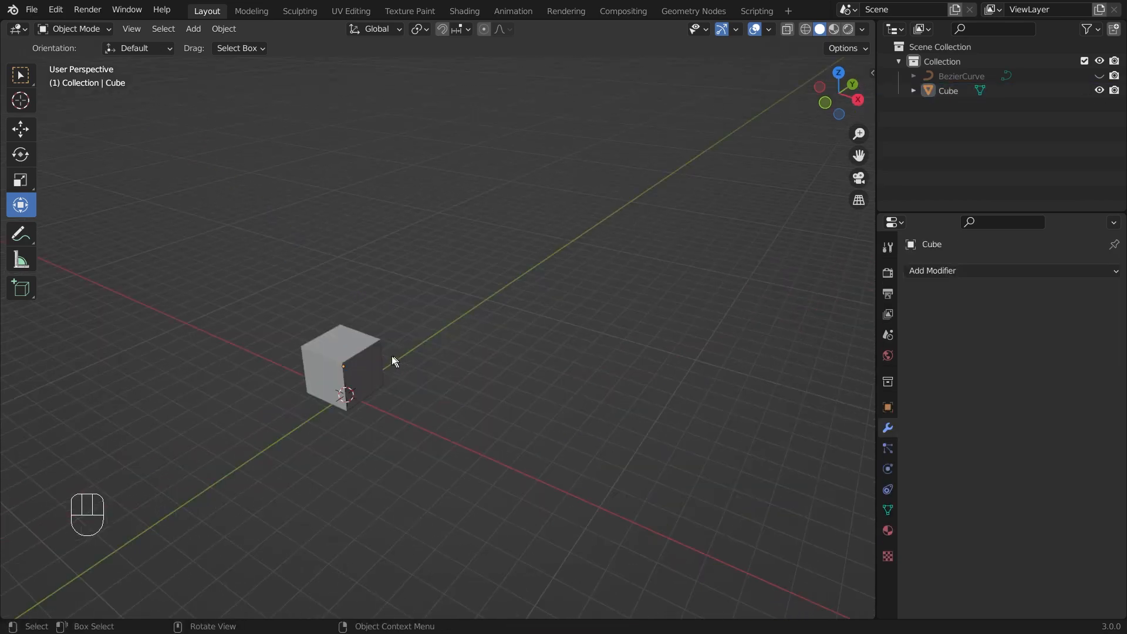
click(373, 357)
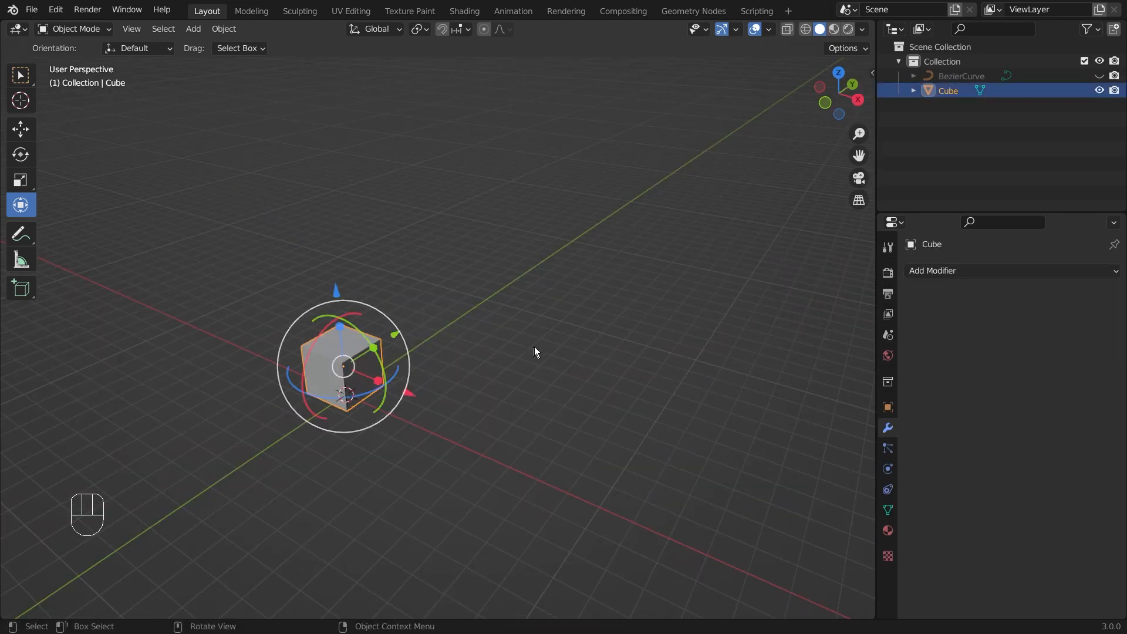
middle_drag(534, 346, 639, 321)
click(28, 84)
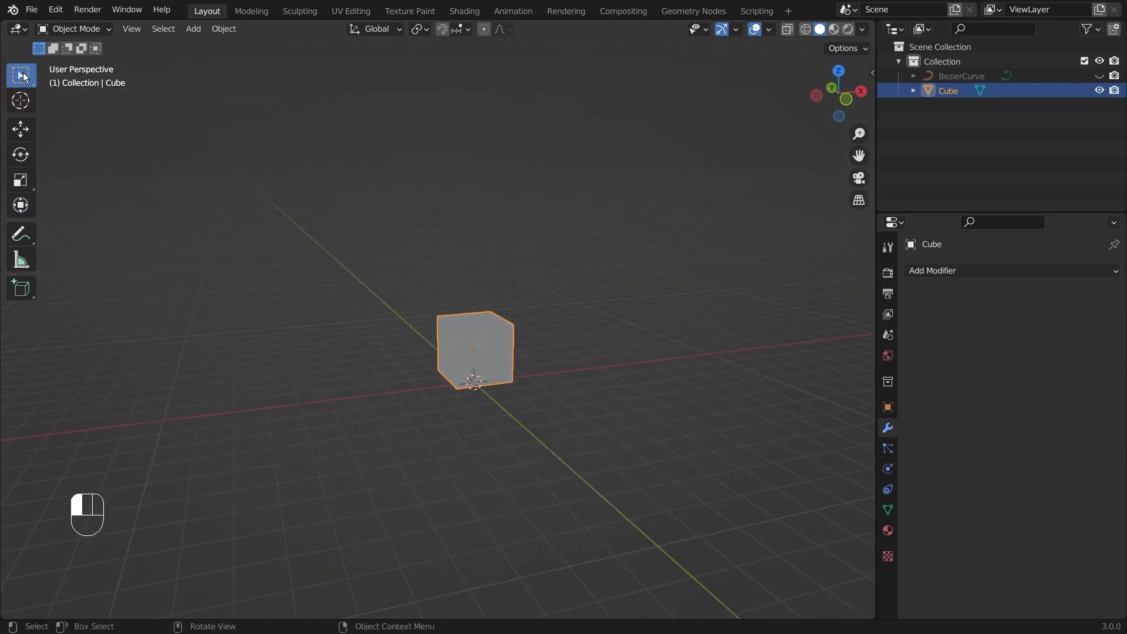
Add an Array modifier to the cube with a fixed count of 6
click(971, 274)
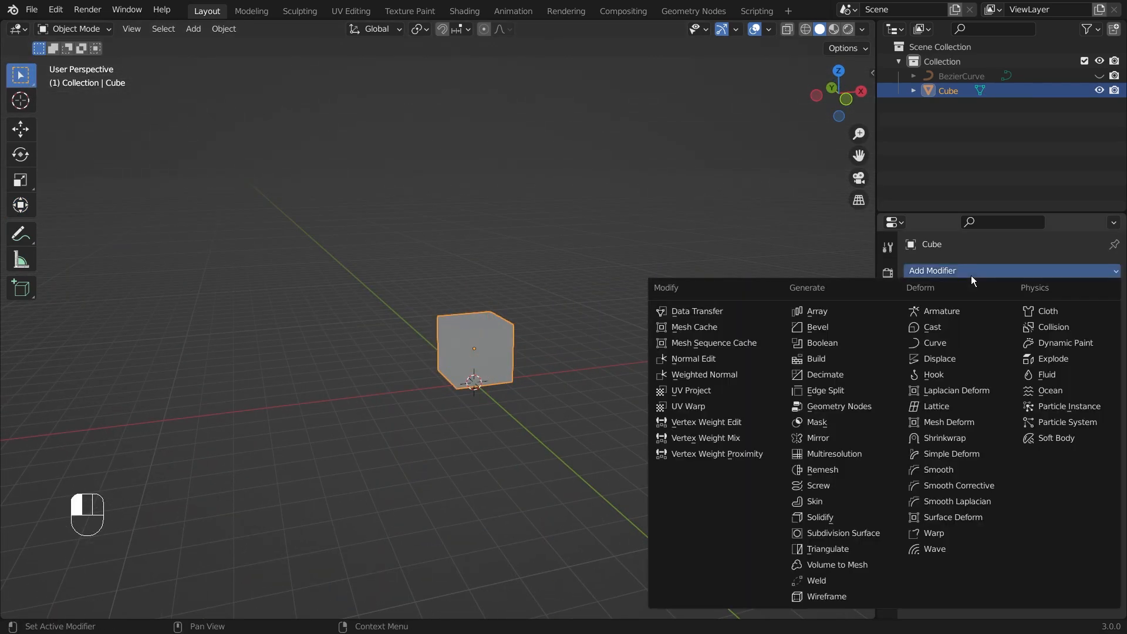
click(827, 312)
middle_drag(537, 322, 759, 353)
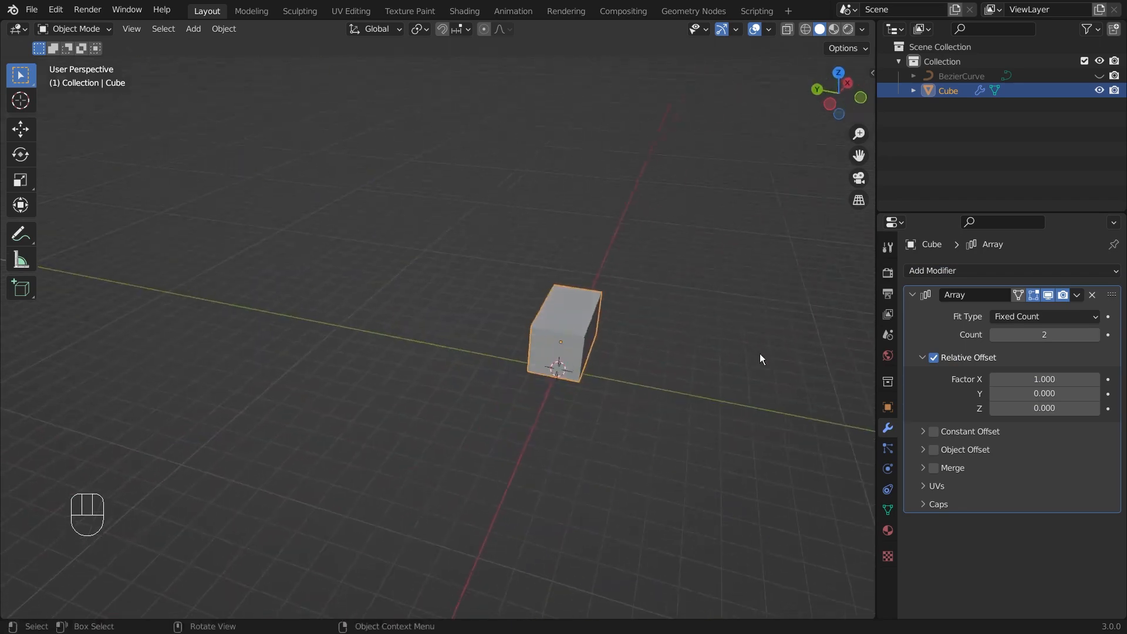
middle_drag(682, 304, 931, 382)
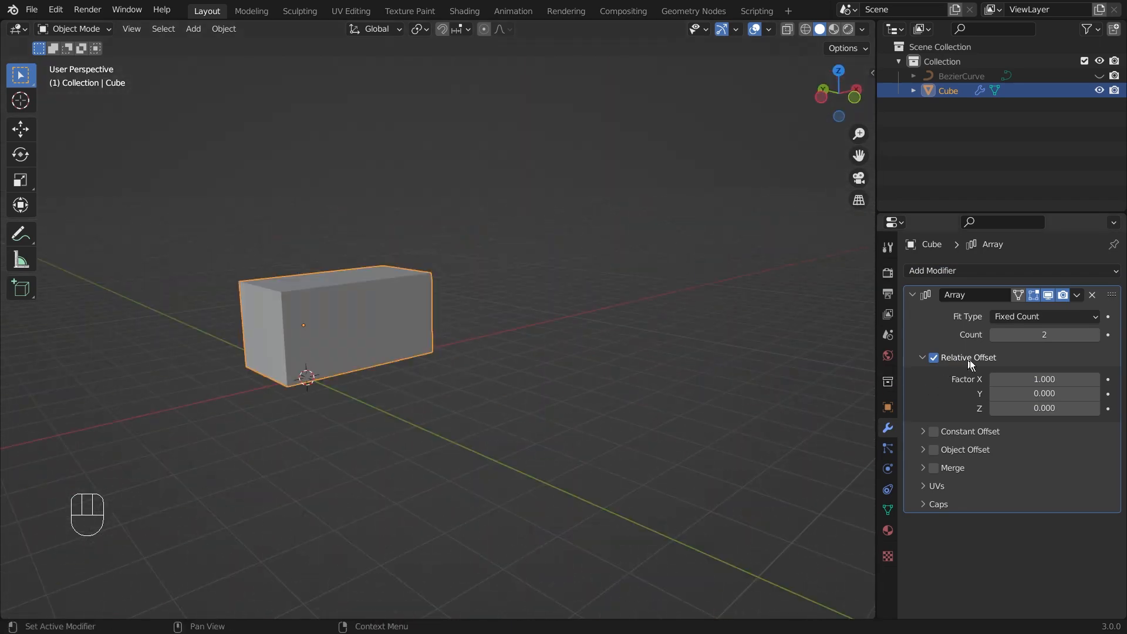
click(1095, 335)
click(1095, 335)
click(1094, 334)
click(1094, 335)
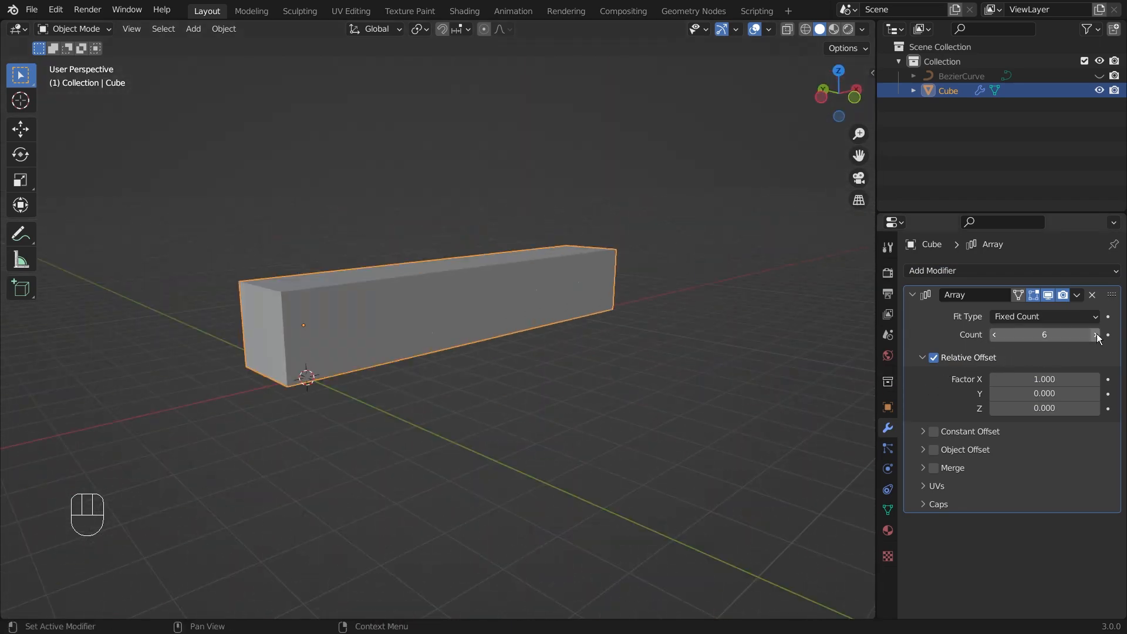
scroll(663, 333, down, 3)
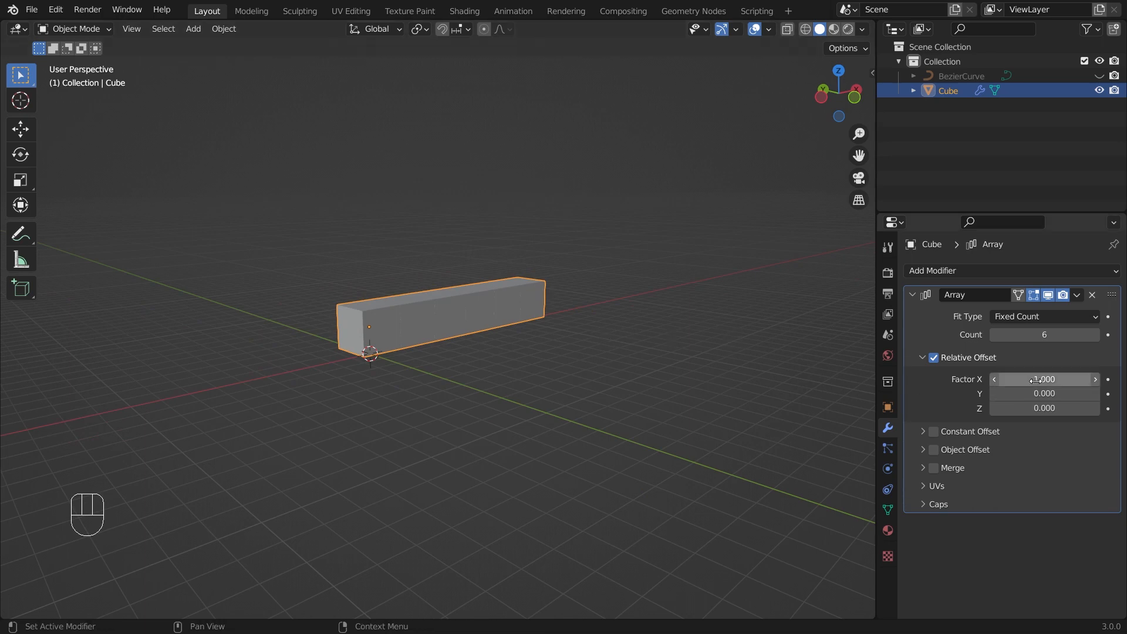
Set the array's relative offset Factor X to 1.600 and expand its Caps settings
drag(1036, 380, 1072, 380)
click(585, 387)
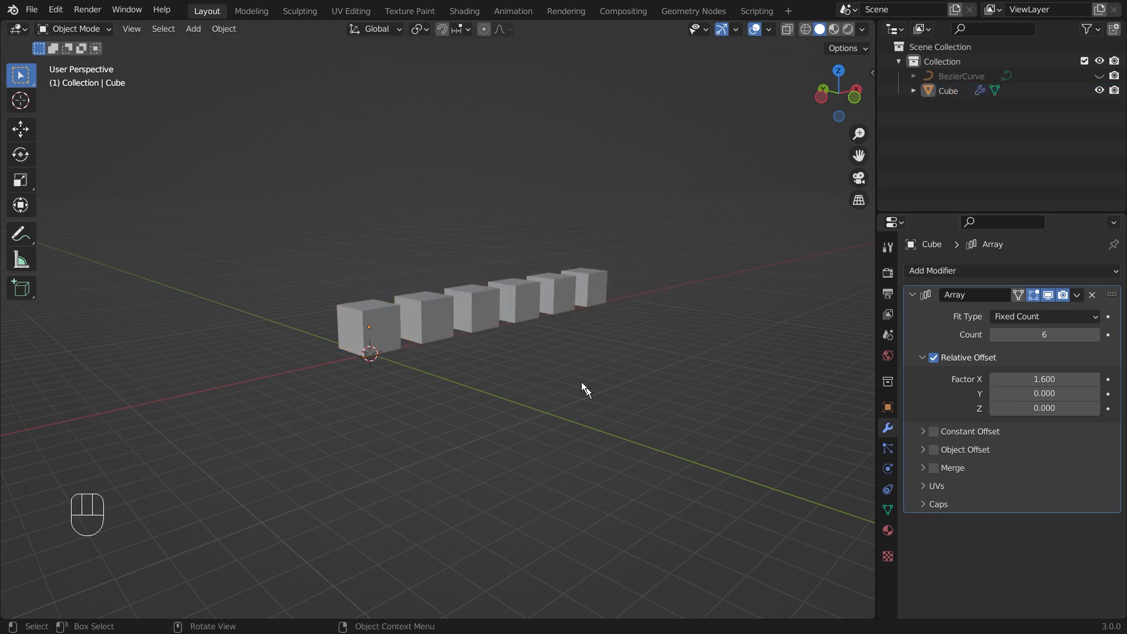
middle_drag(581, 382, 523, 369)
scroll(522, 369, down, 3)
scroll(534, 366, up, 2)
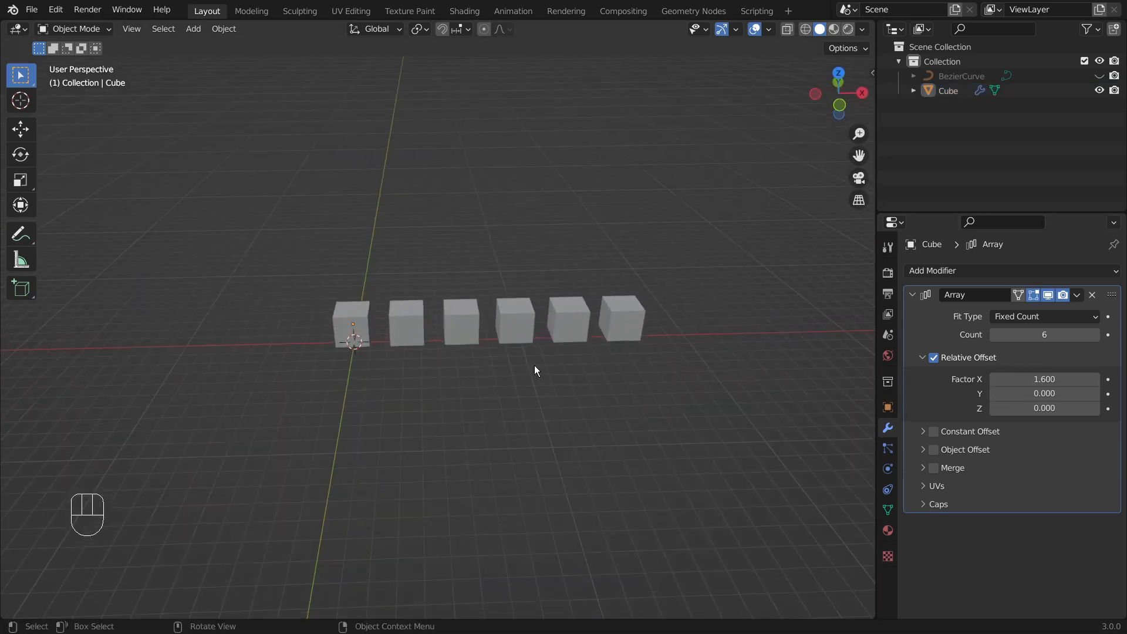
scroll(534, 365, up, 1)
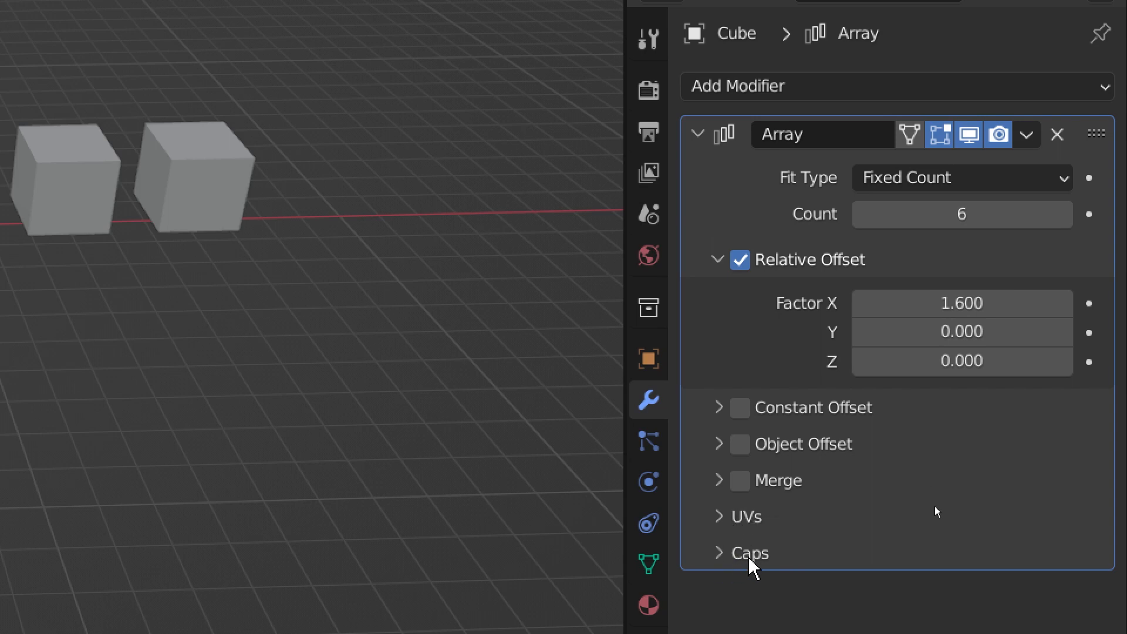
click(717, 552)
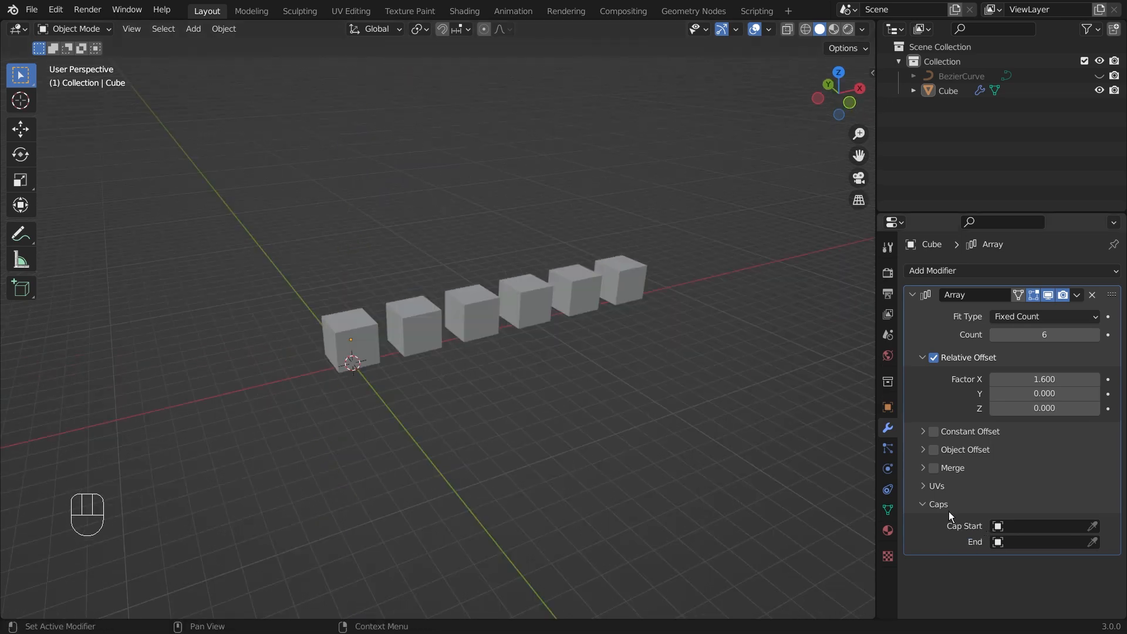
Add a UV sphere and move it along the positive Y axis, away from the first cube, then deselect it
key(shift+a)
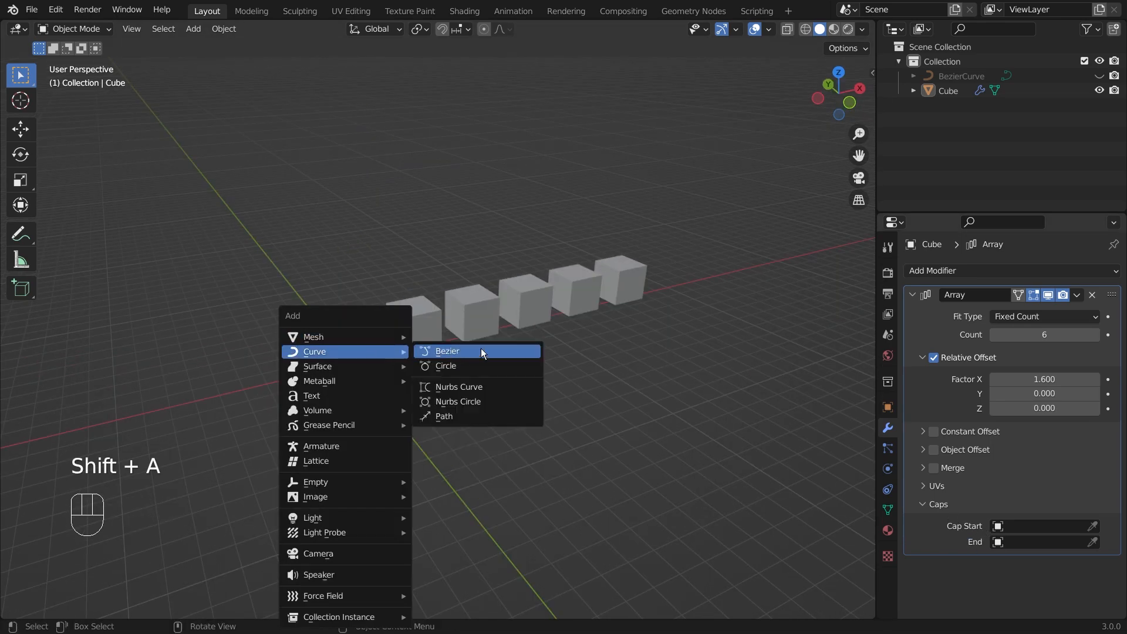
mouse_move(375, 340)
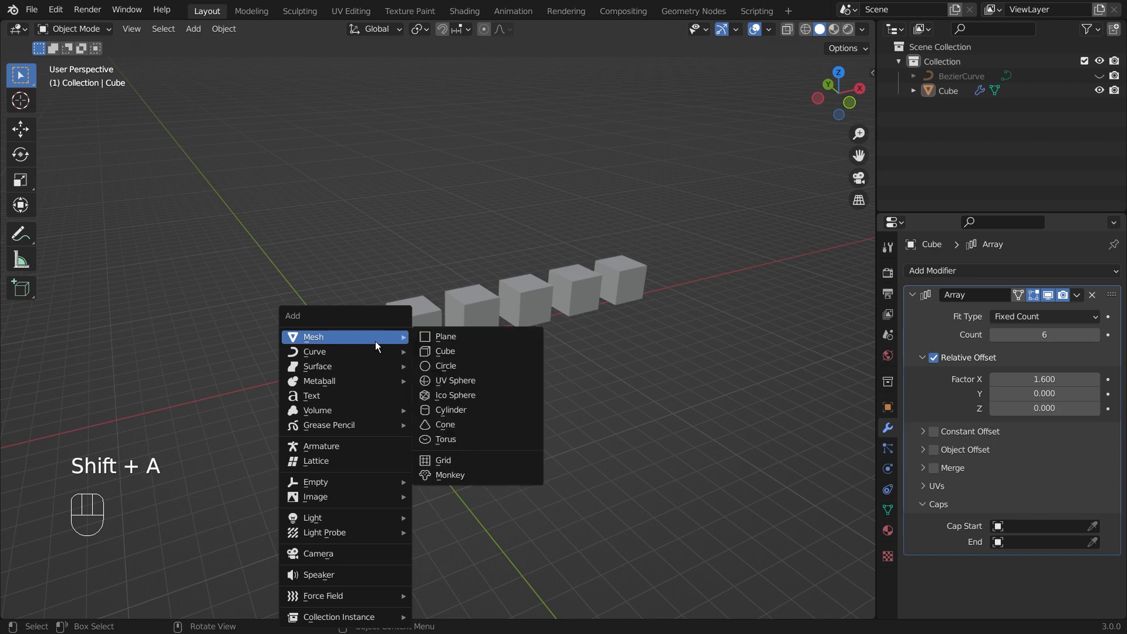
click(494, 381)
click(21, 138)
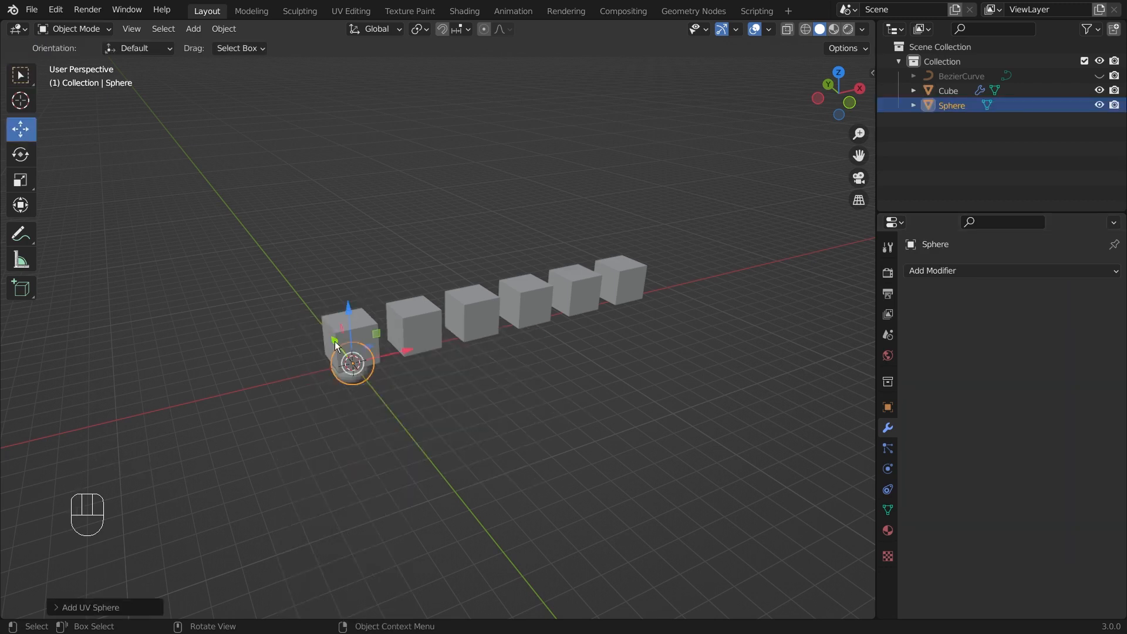
drag(335, 341, 313, 232)
click(582, 387)
middle_drag(585, 388, 755, 359)
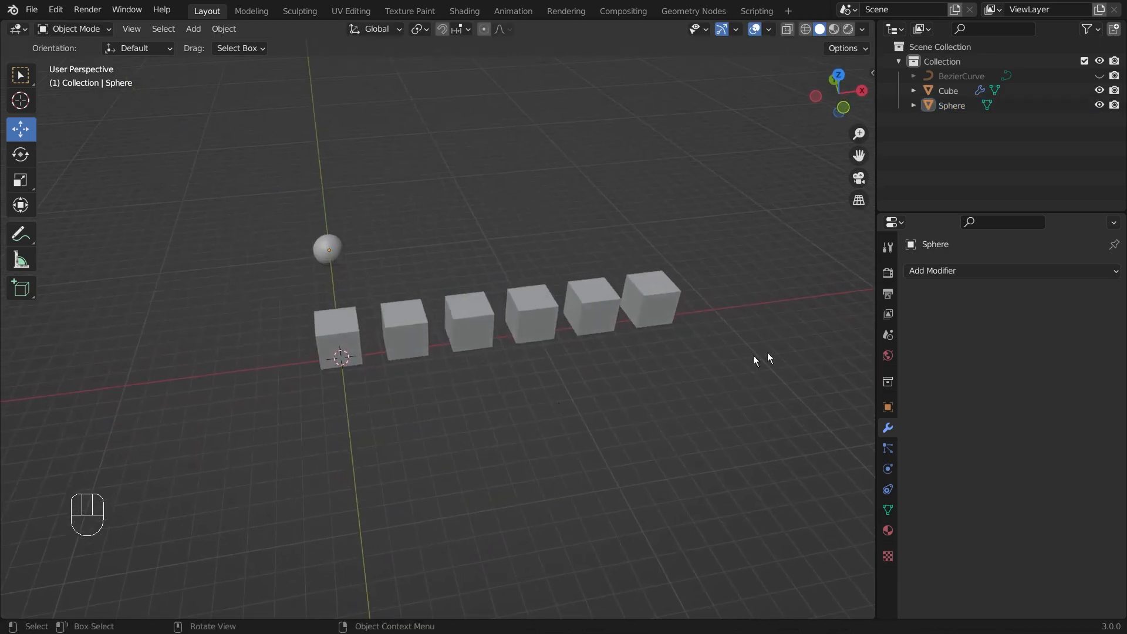
click(623, 308)
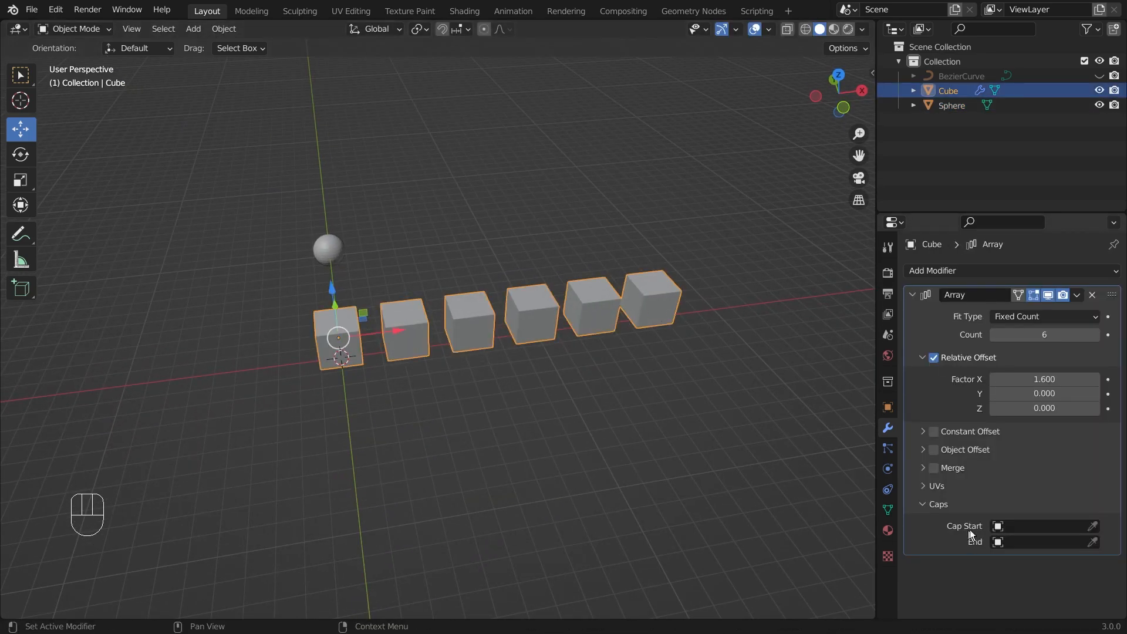
click(566, 459)
click(322, 242)
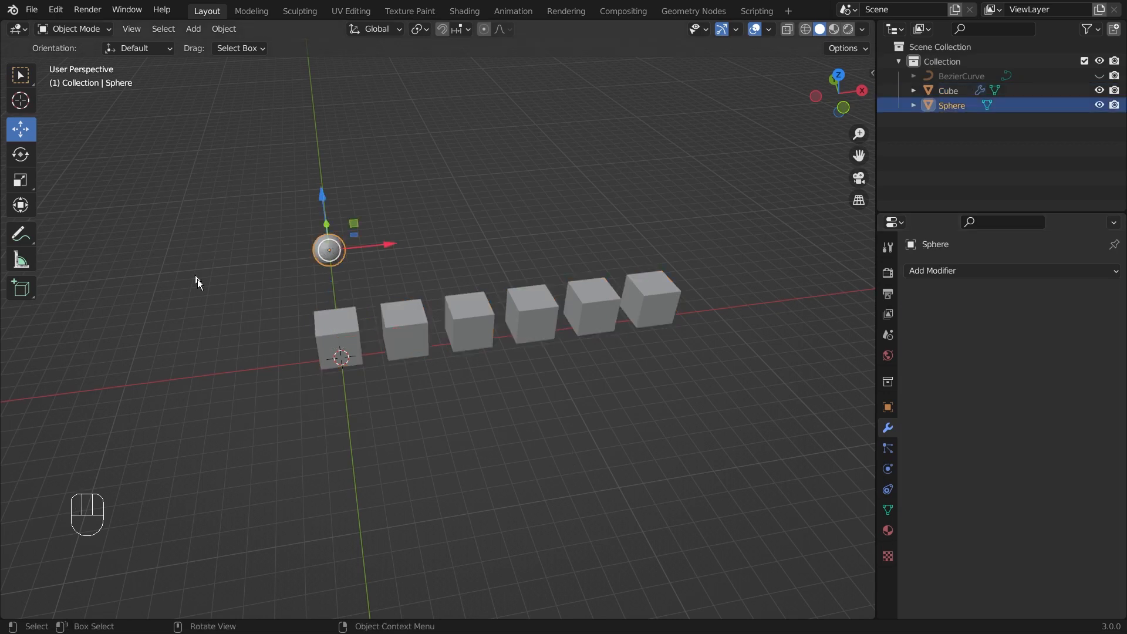
click(520, 395)
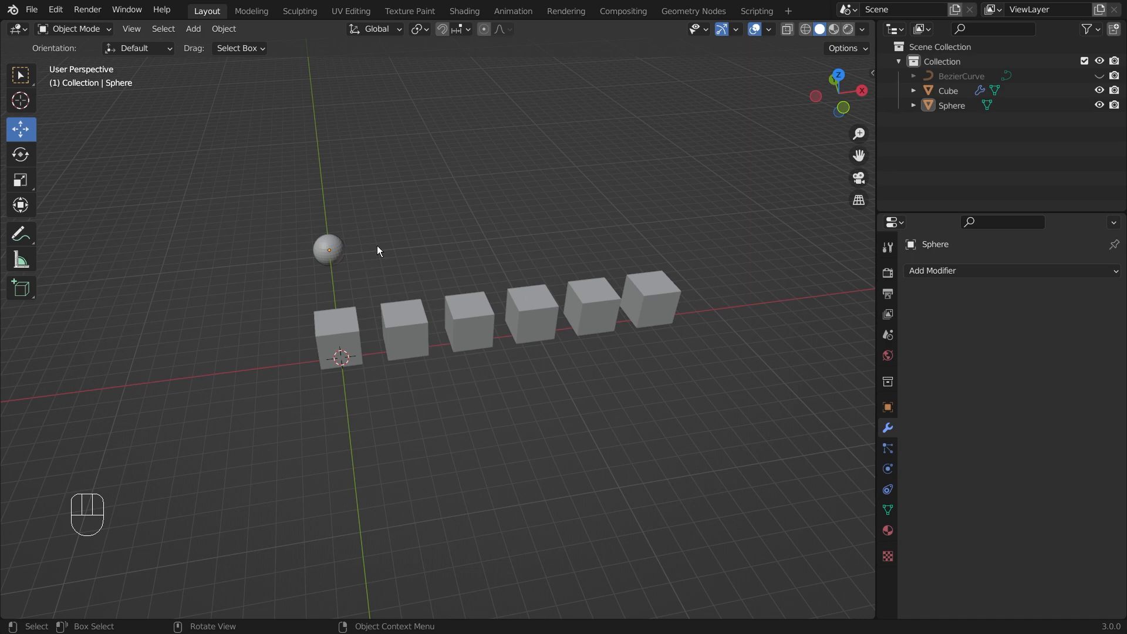
click(327, 250)
click(529, 253)
Select the arrayed cubes and assign the sphere as both the start cap and the end cap of their Array modifier
click(534, 320)
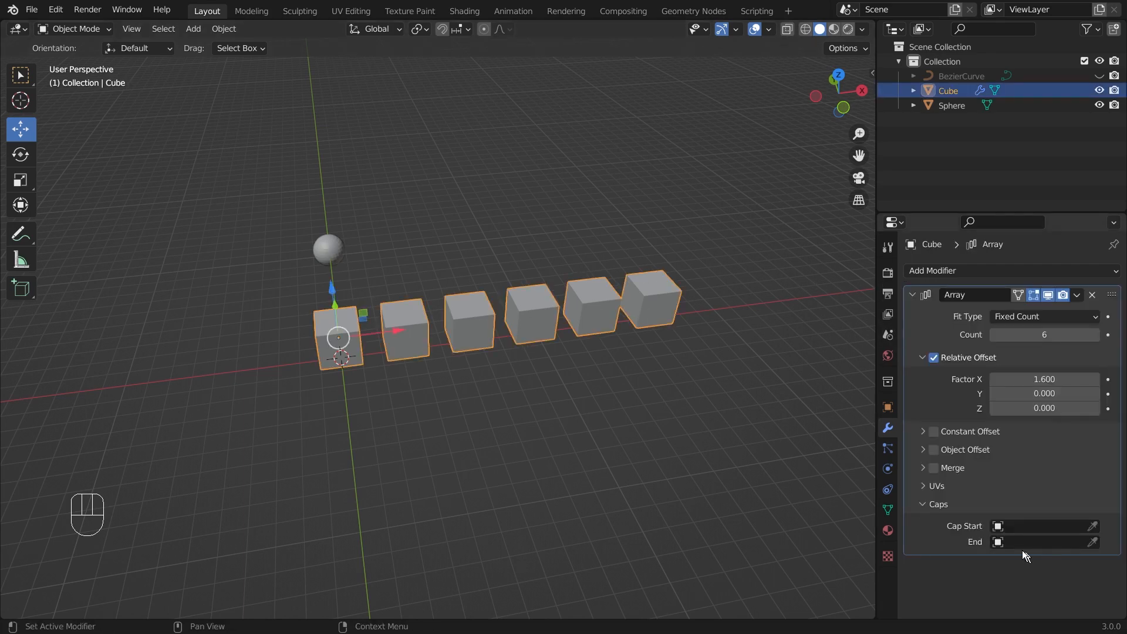
click(1076, 526)
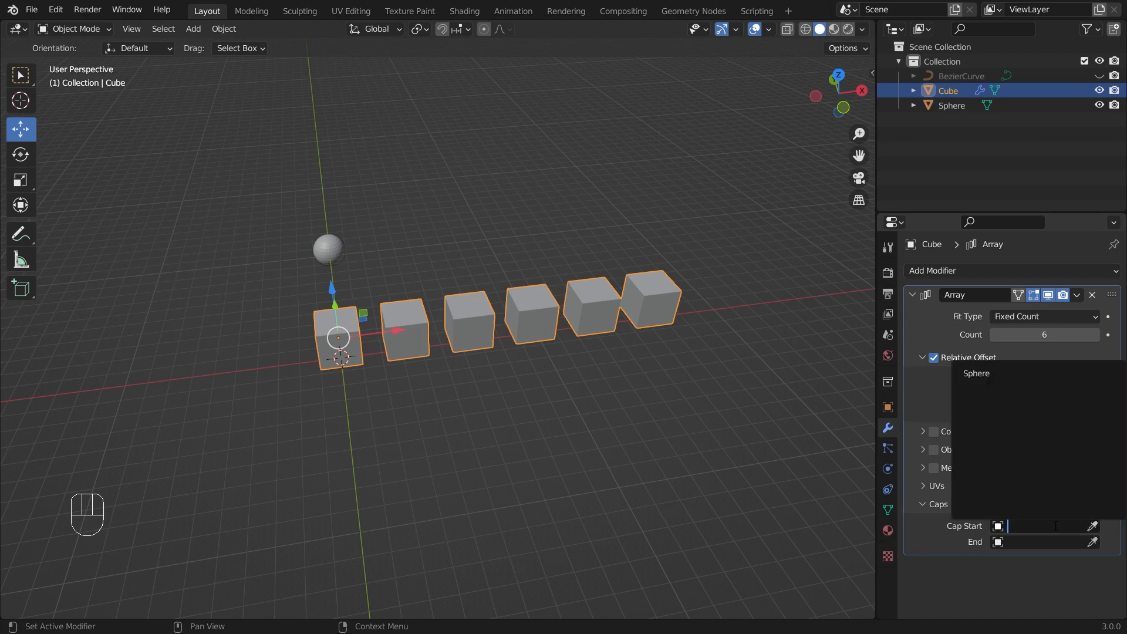
click(1092, 525)
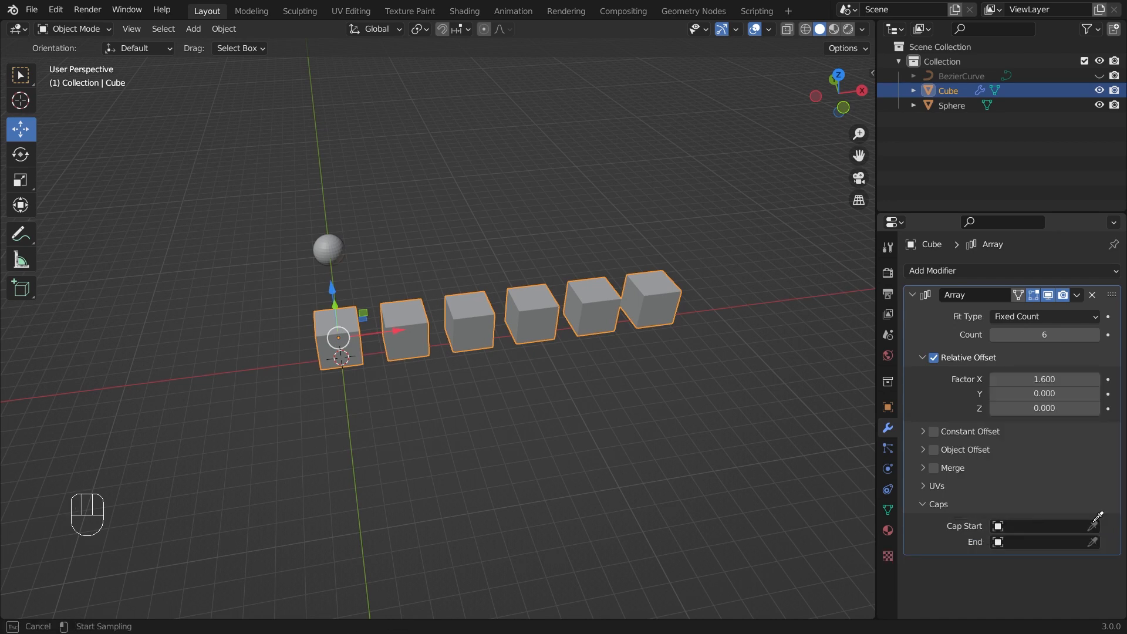
click(326, 251)
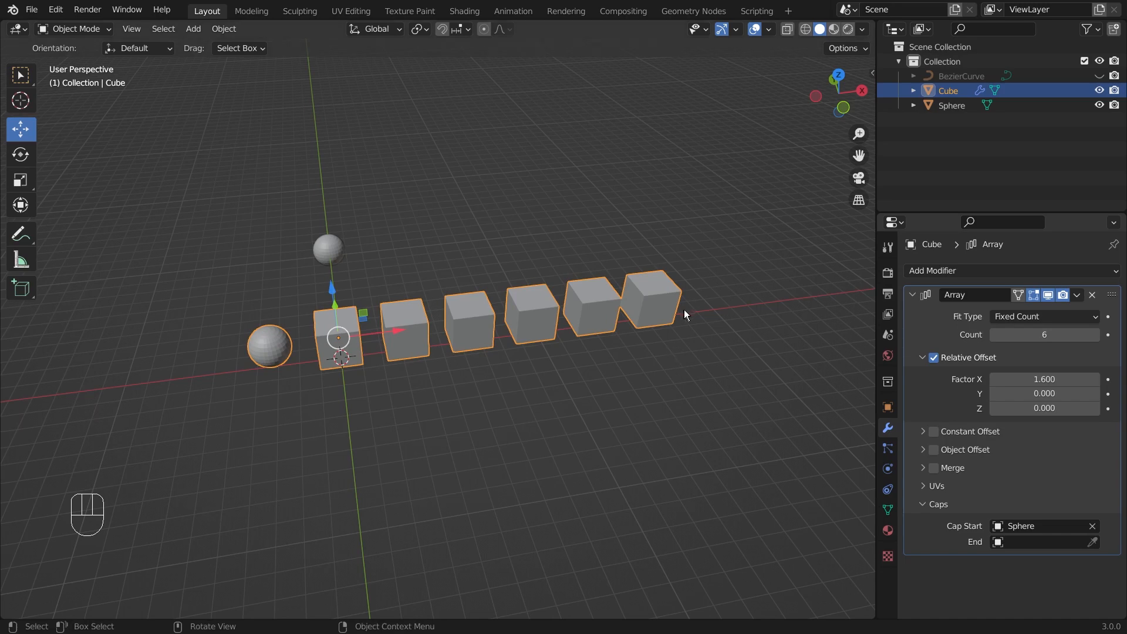
click(1093, 542)
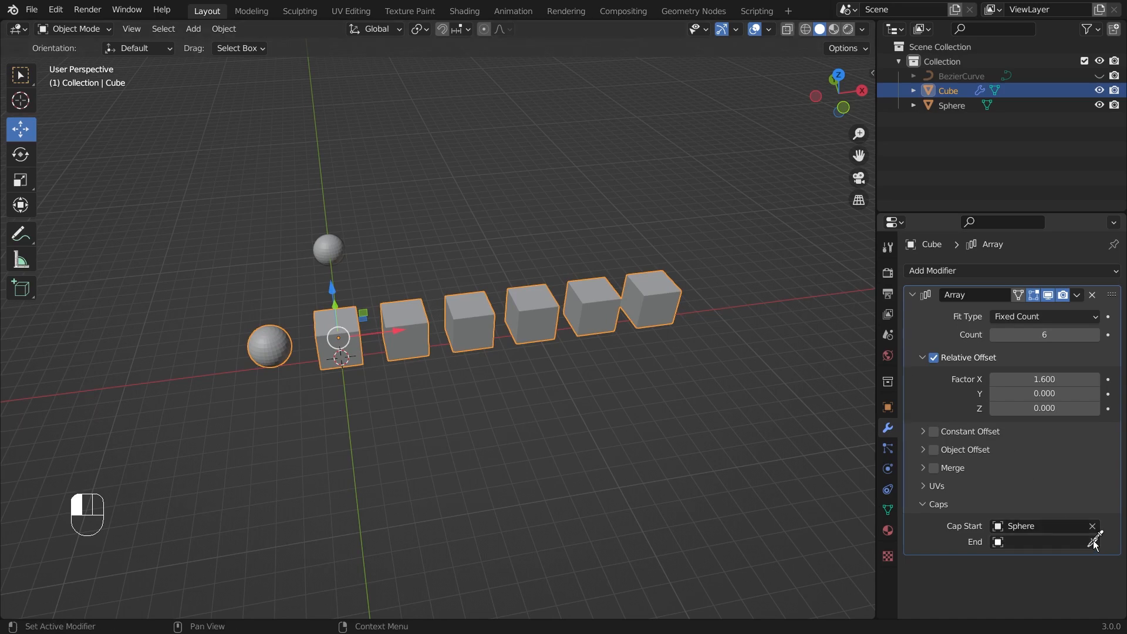
click(330, 246)
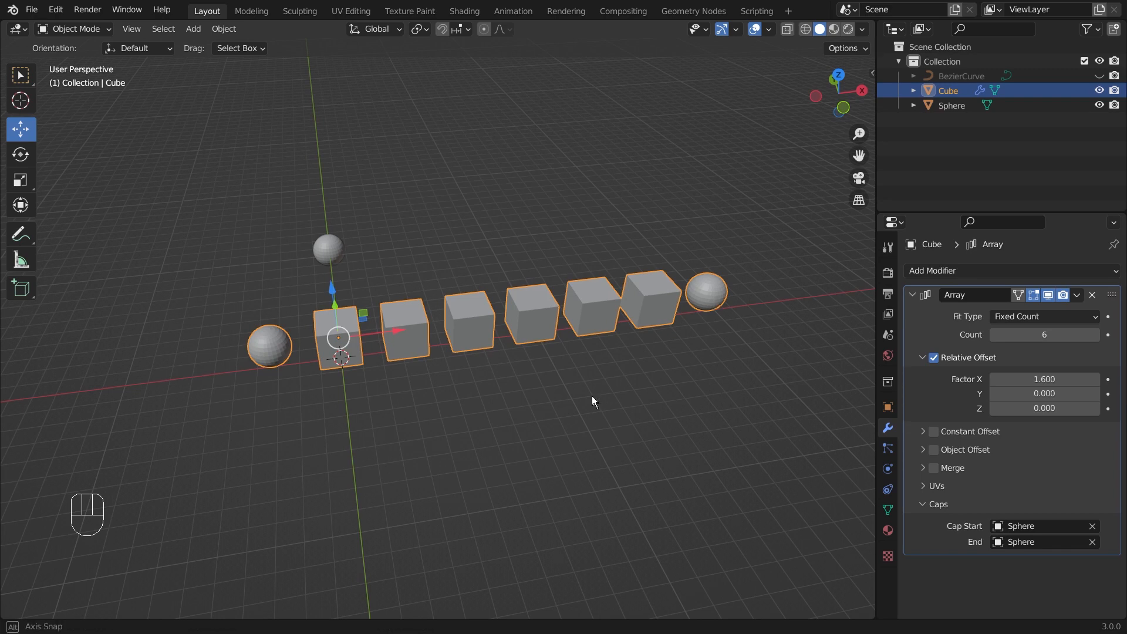
Add a mesh cone, move it behind the row of cubes near the original sphere, and deselect it
mouse_move(592, 396)
middle_down()
mouse_move(514, 387)
mouse_move(594, 389)
middle_up()
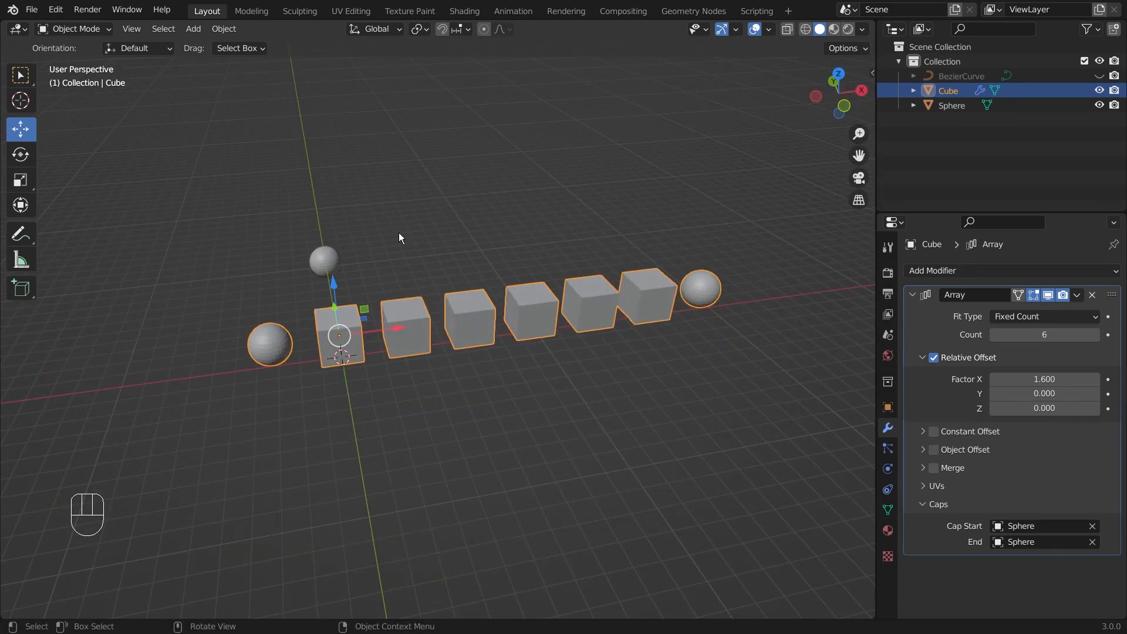
key(shift+a)
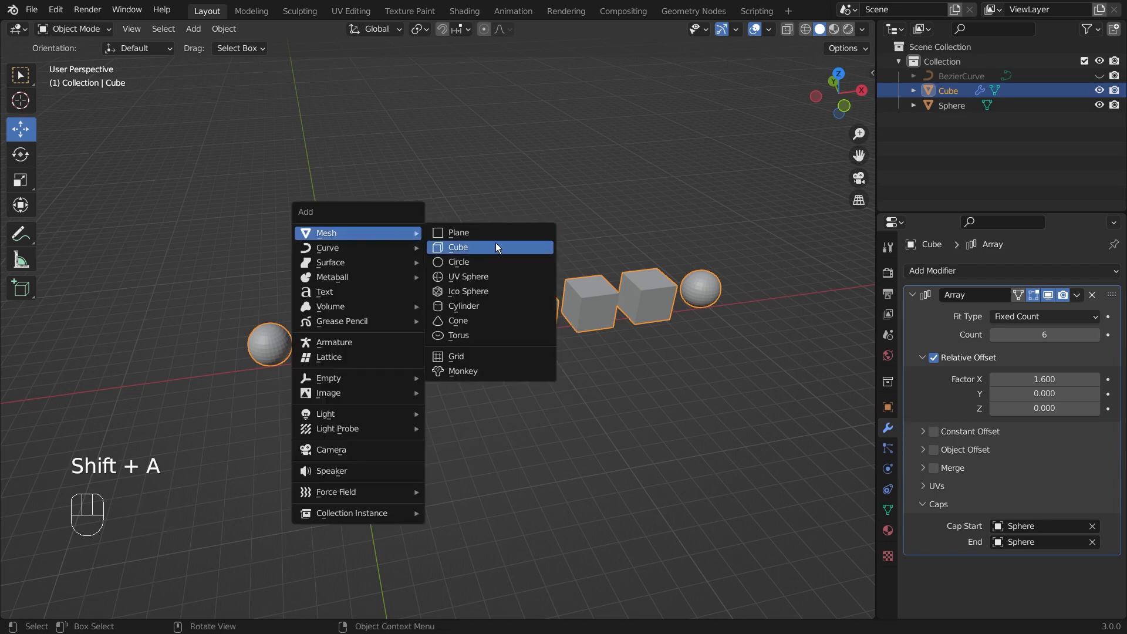
click(490, 316)
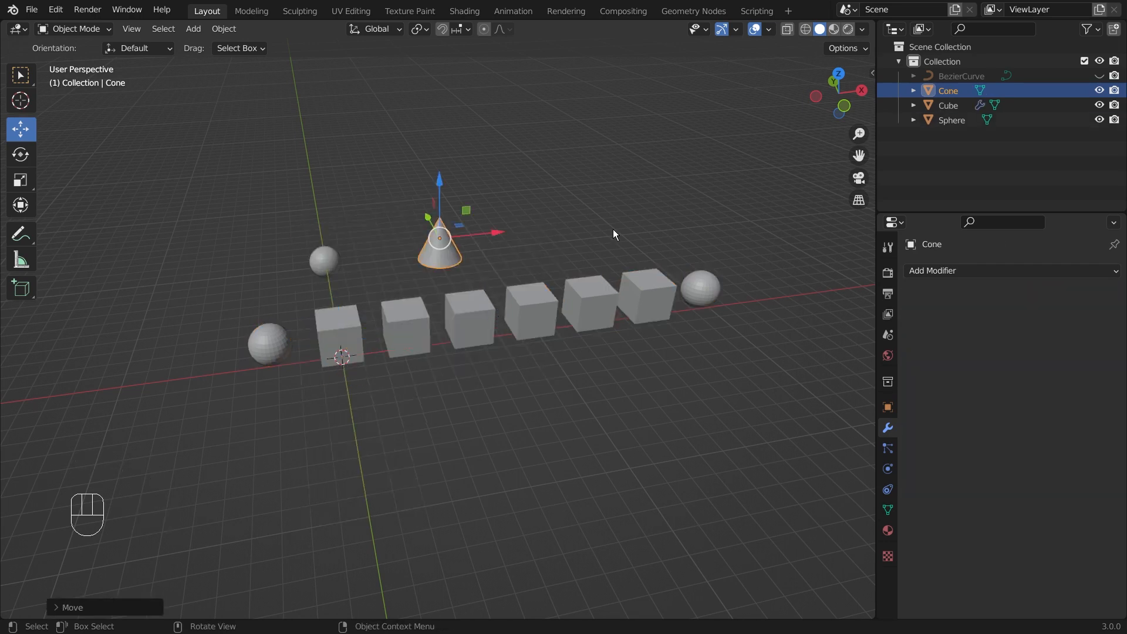
click(614, 230)
scroll(614, 229, up, 1)
scroll(614, 229, up, 1)
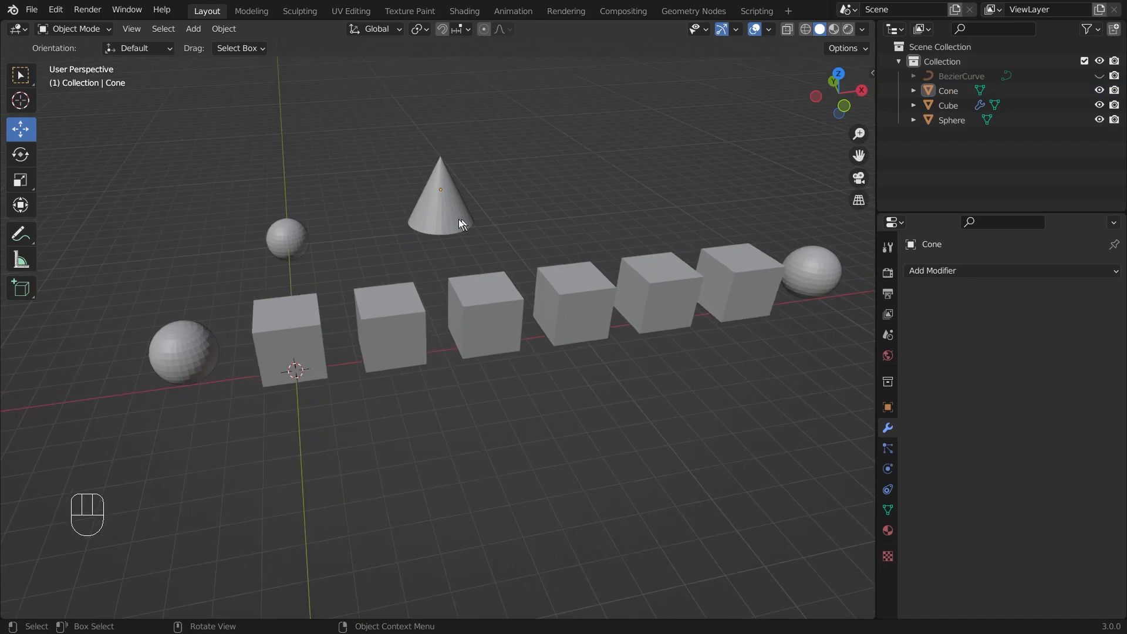
scroll(197, 340, down, 2)
click(607, 403)
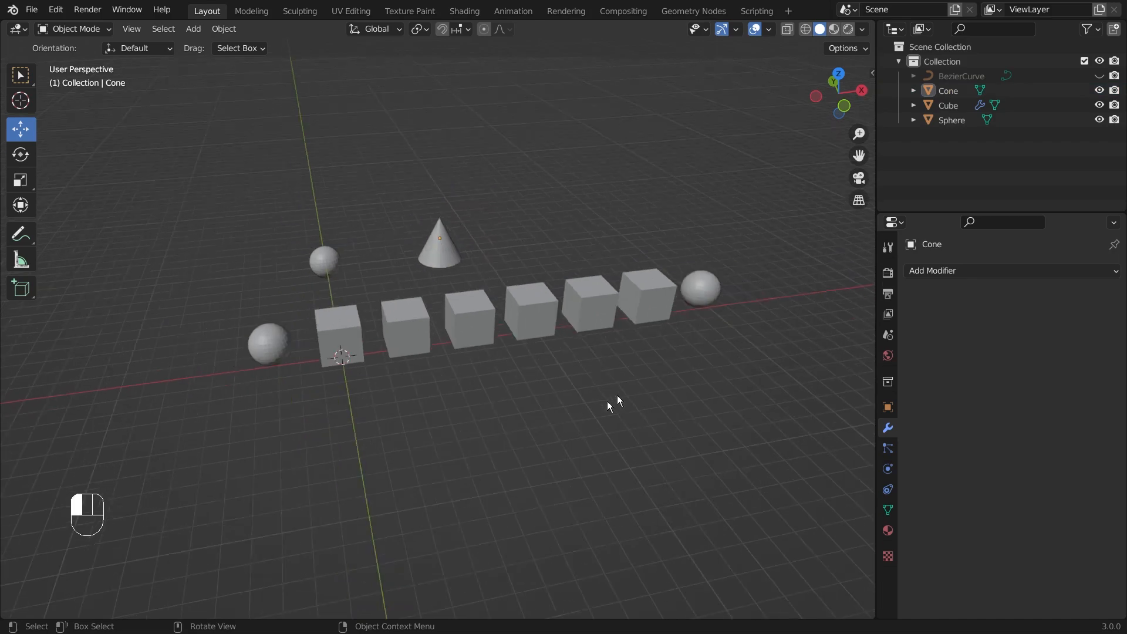
Replace the end cap of the cubes' Array modifier with the cone
click(701, 290)
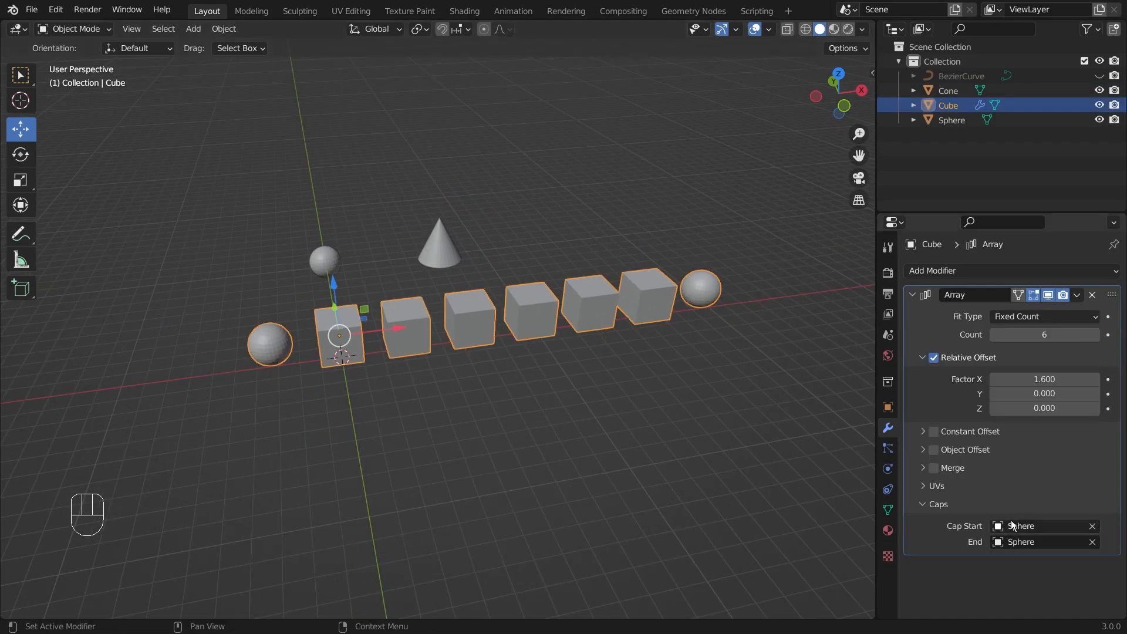
click(1093, 542)
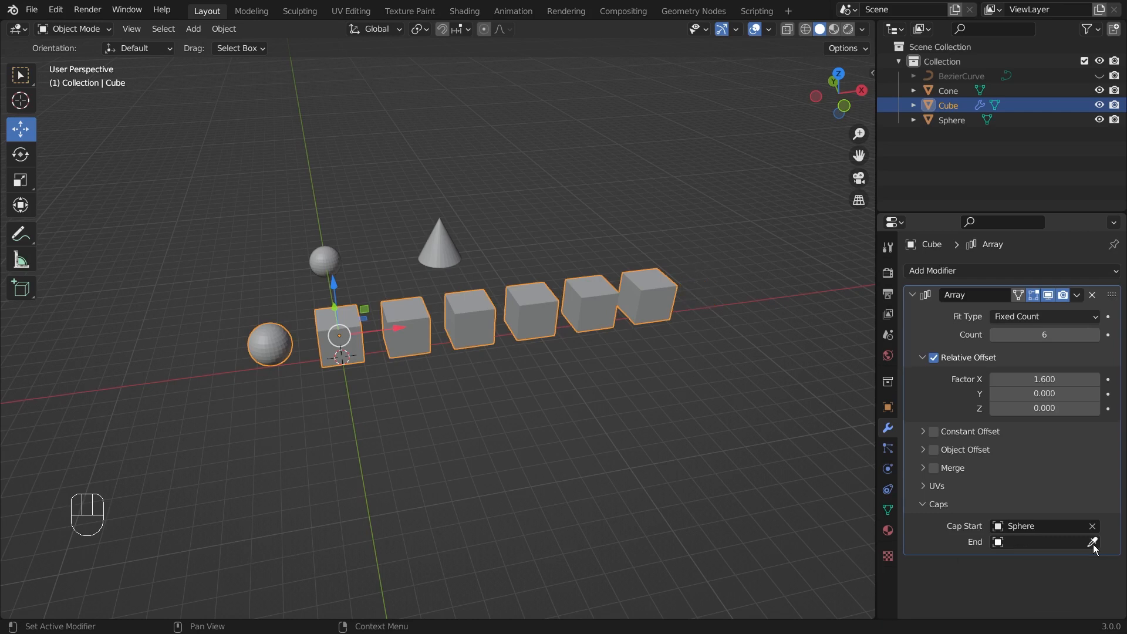
click(1092, 541)
click(449, 256)
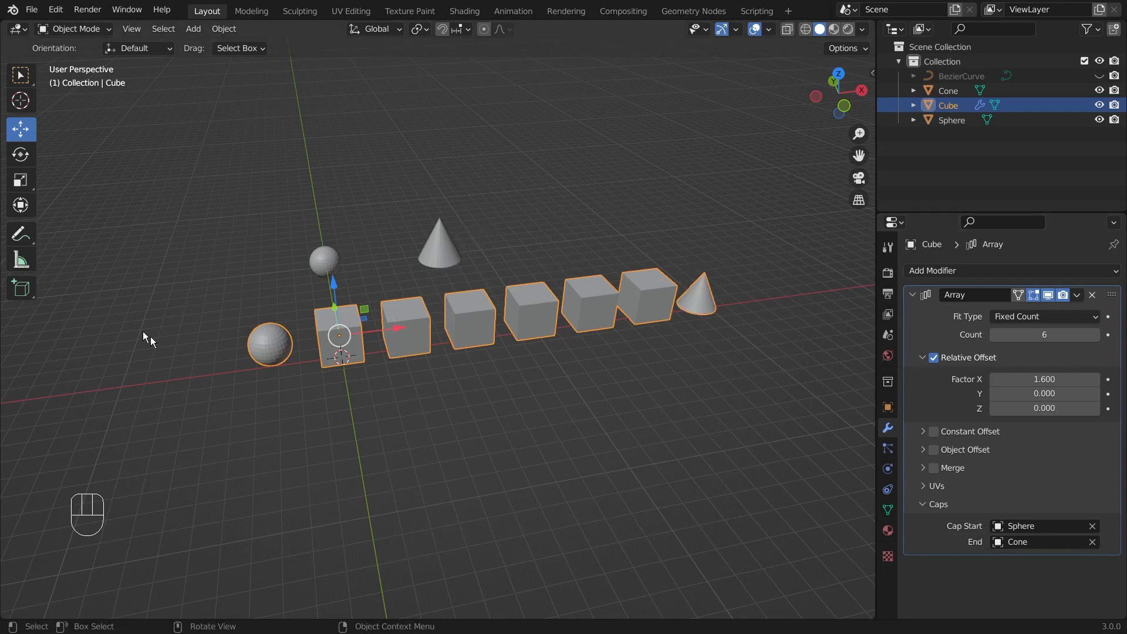
Switch to the Select Box tool and deselect the capped array
click(21, 77)
scroll(547, 361, down, 4)
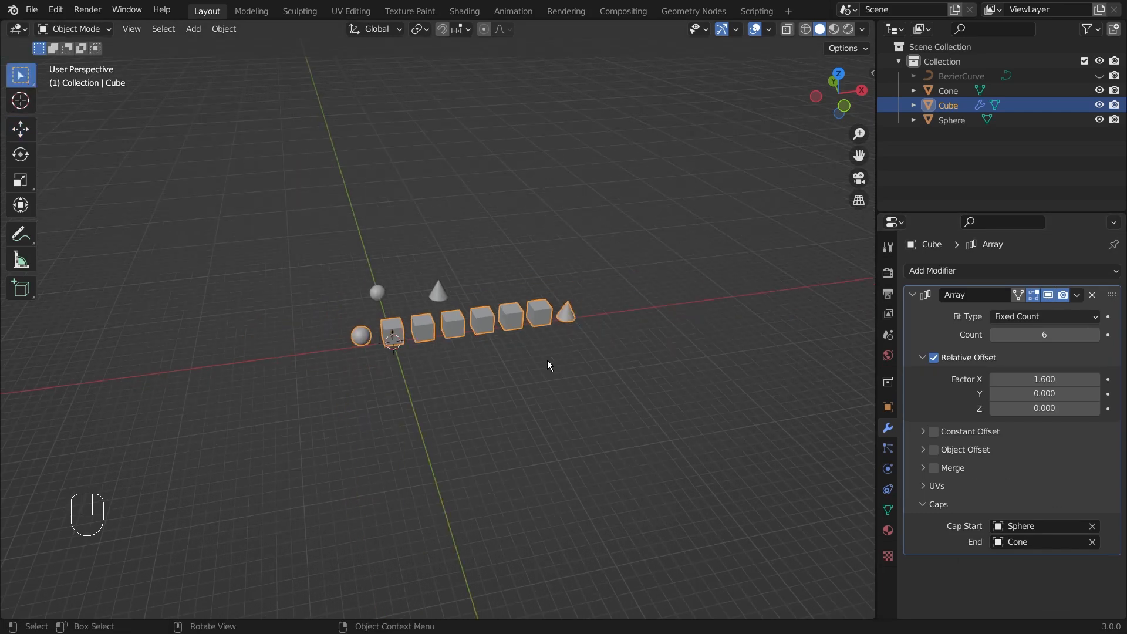
click(580, 374)
scroll(541, 280, up, 2)
click(314, 337)
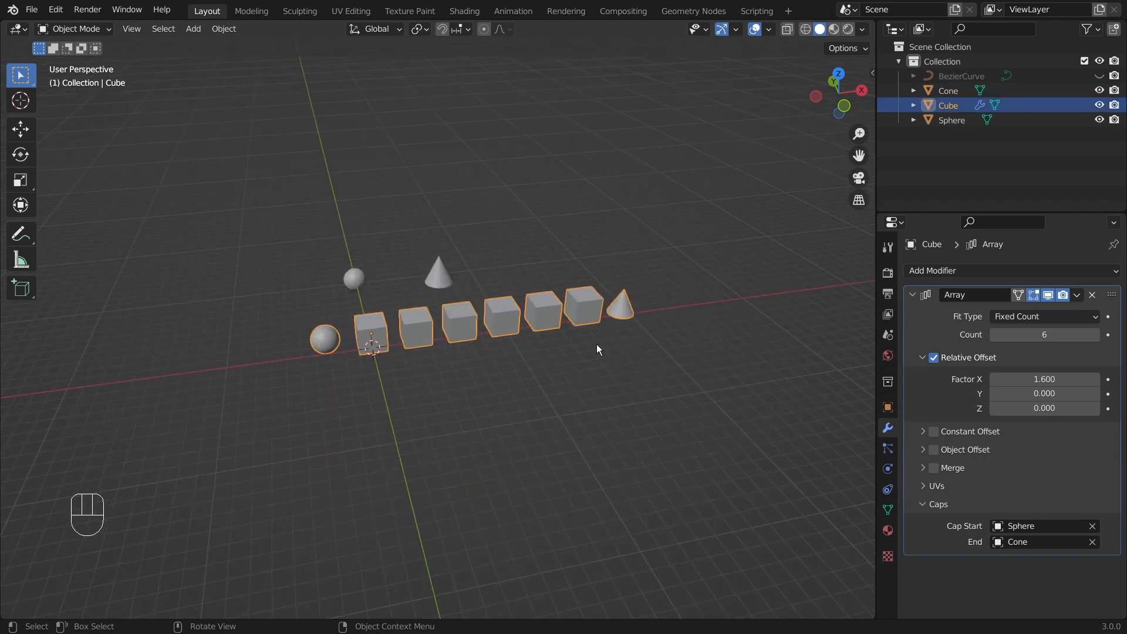
click(496, 415)
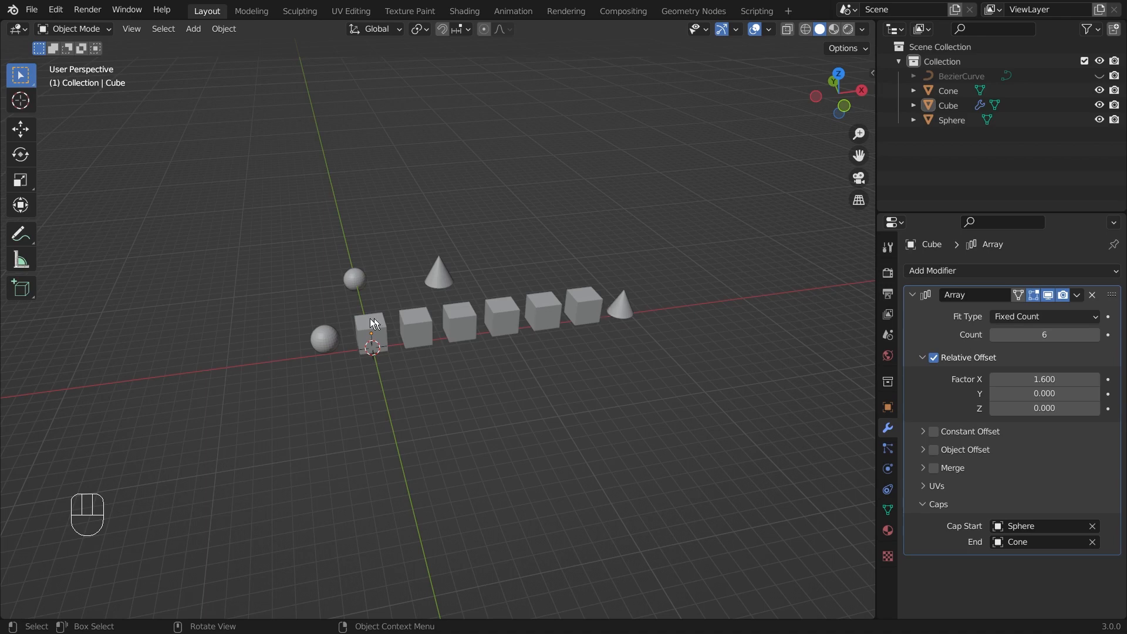
Set the cube array's count to 7 and its relative offset Factor X to 2.400
click(1095, 334)
click(1095, 334)
click(1095, 334)
click(1095, 334)
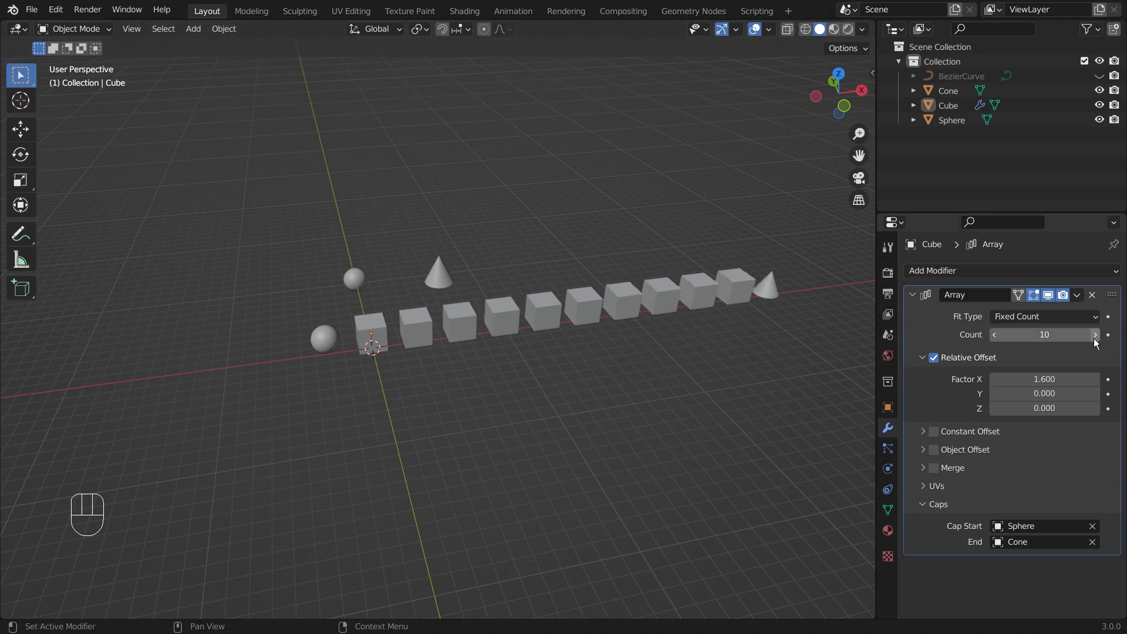
click(994, 334)
click(994, 334)
click(994, 335)
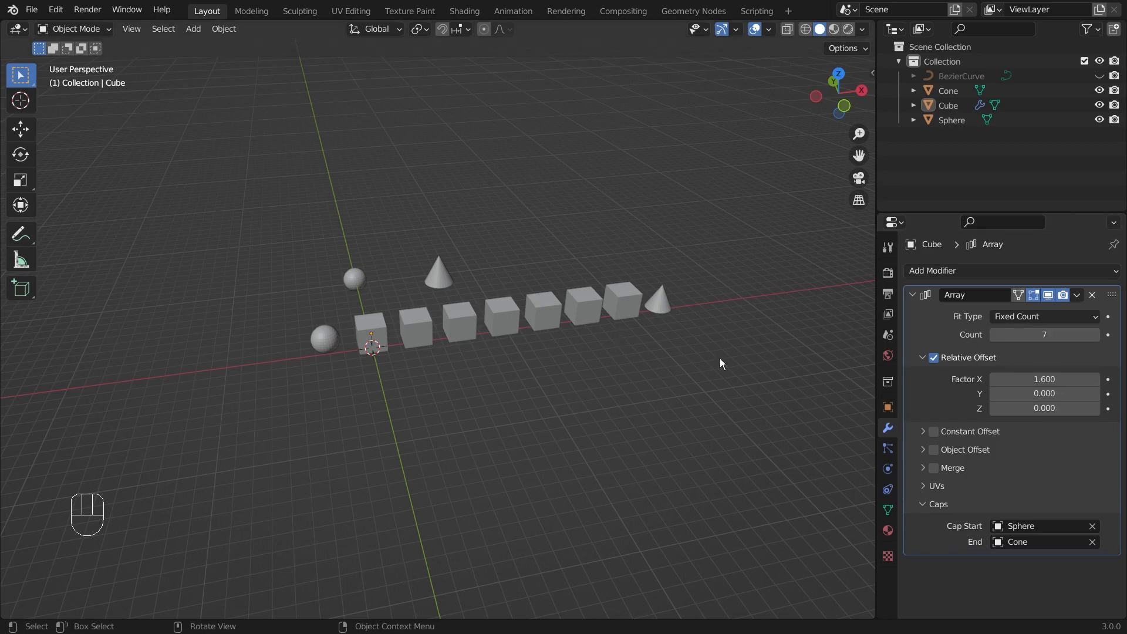
drag(1044, 379, 1063, 379)
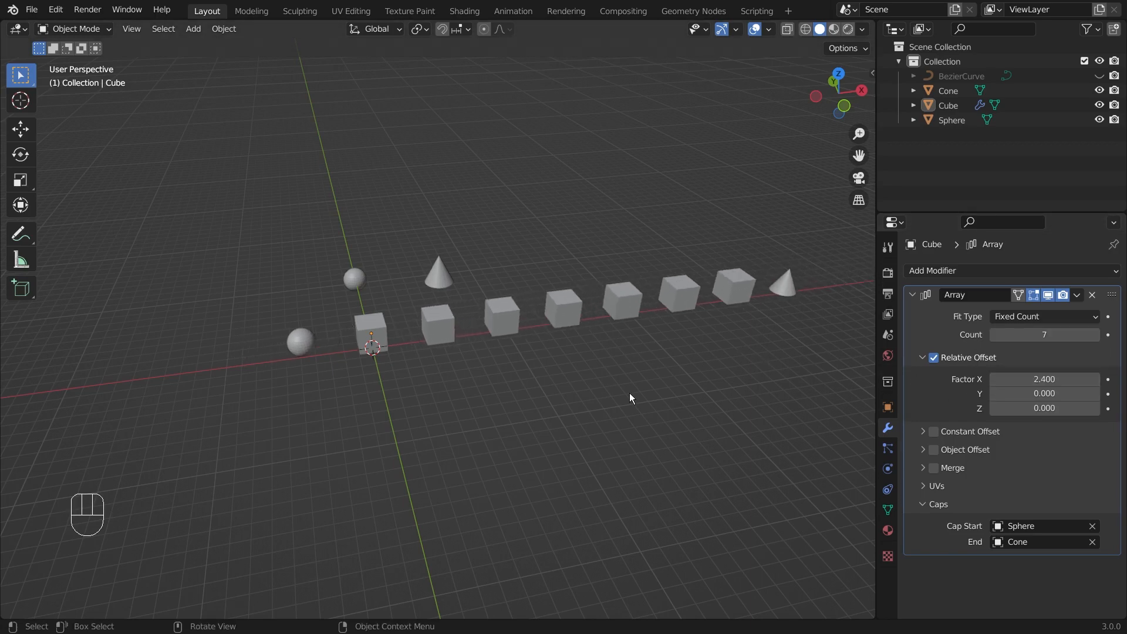
Move the original cone farther from the cubes along the positive Y axis, lower it along Z, and deselect it
middle_drag(629, 393, 528, 341)
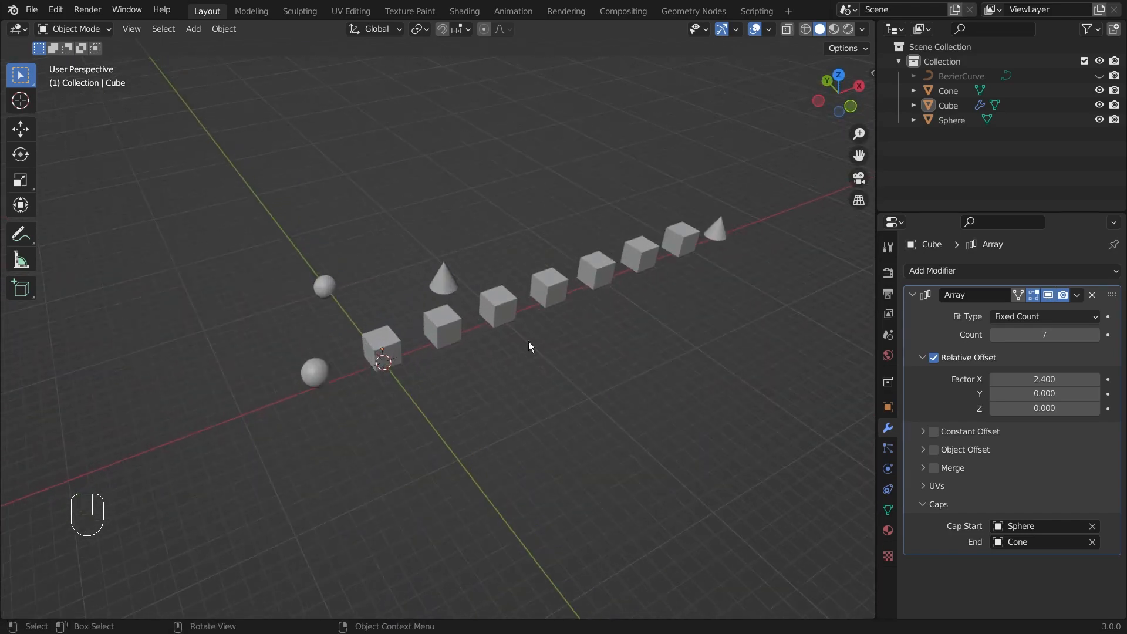
click(445, 277)
click(21, 129)
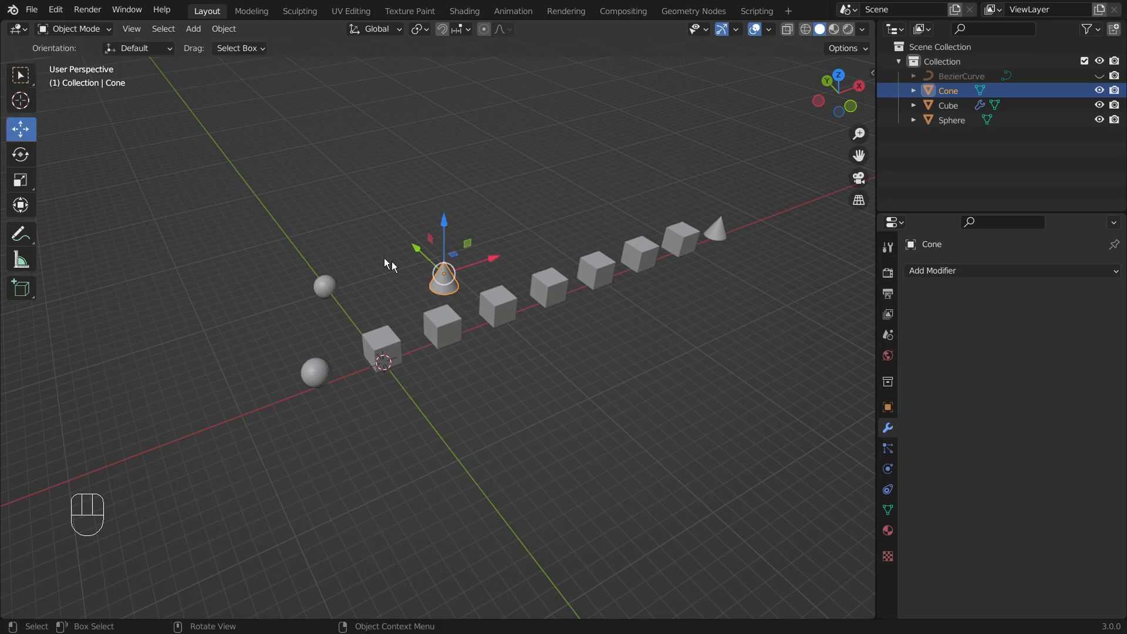
drag(438, 255, 374, 195)
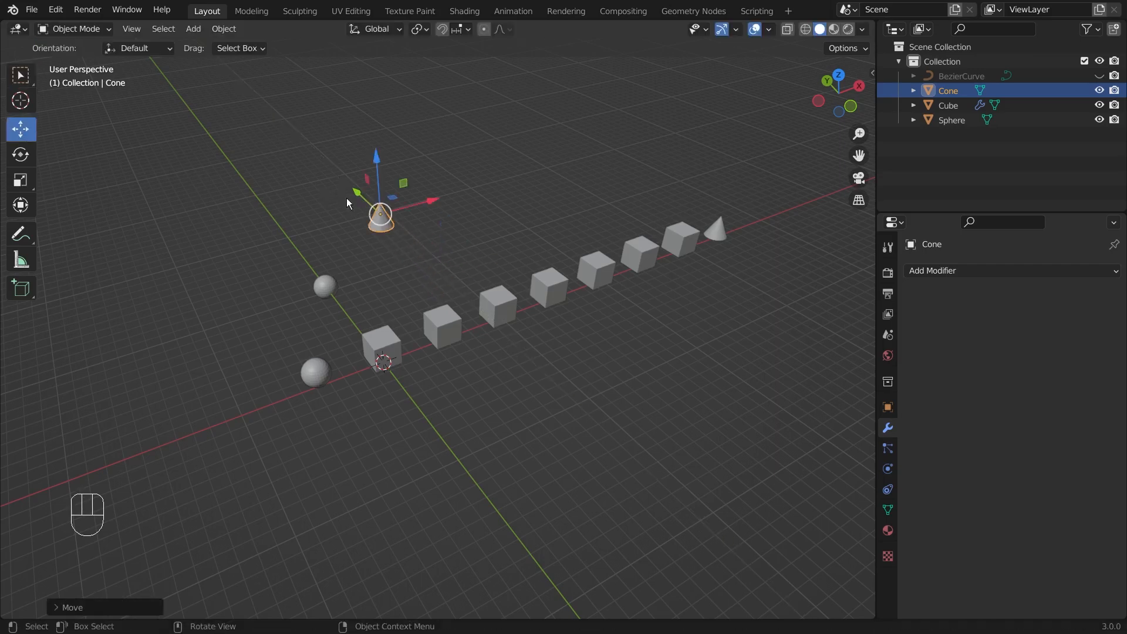
drag(371, 157, 389, 197)
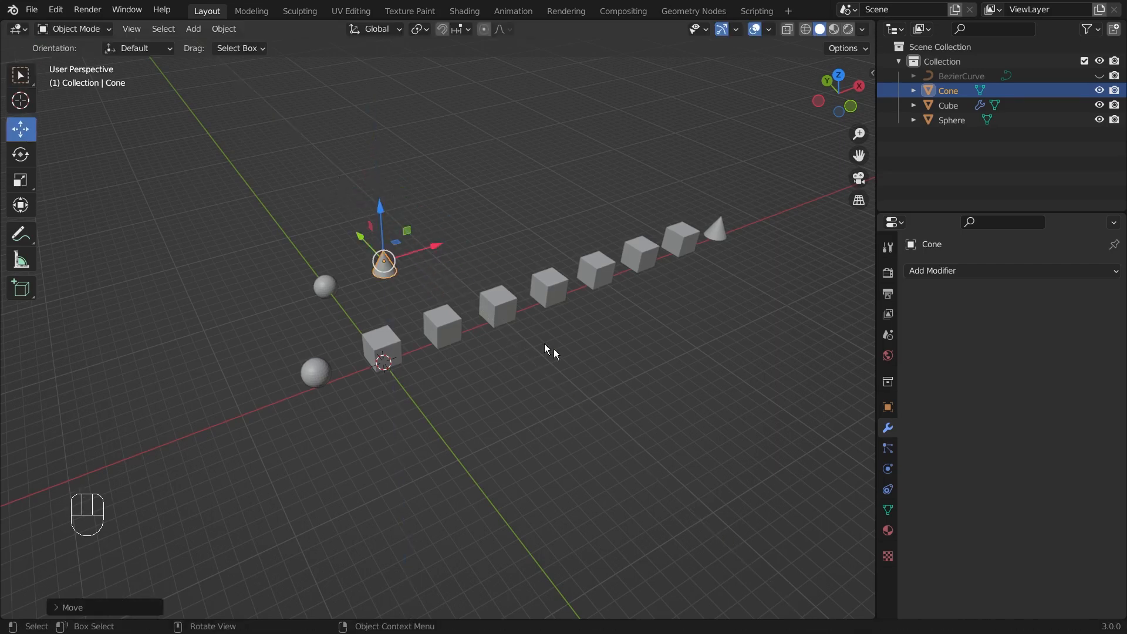
click(765, 336)
middle_drag(763, 333, 566, 359)
scroll(567, 359, up, 3)
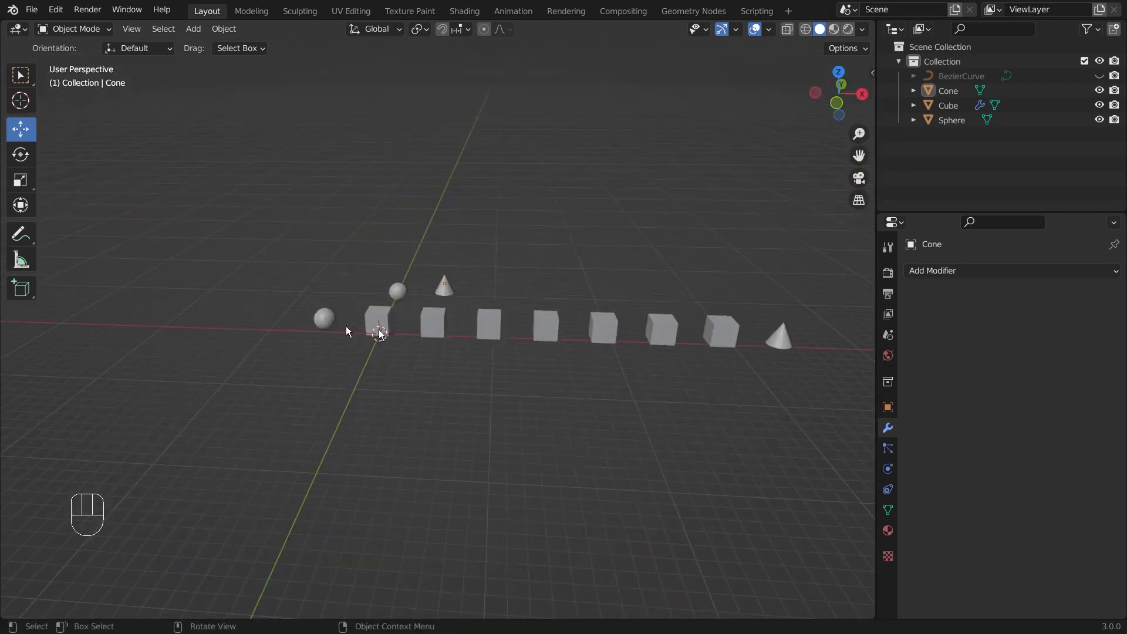
click(662, 331)
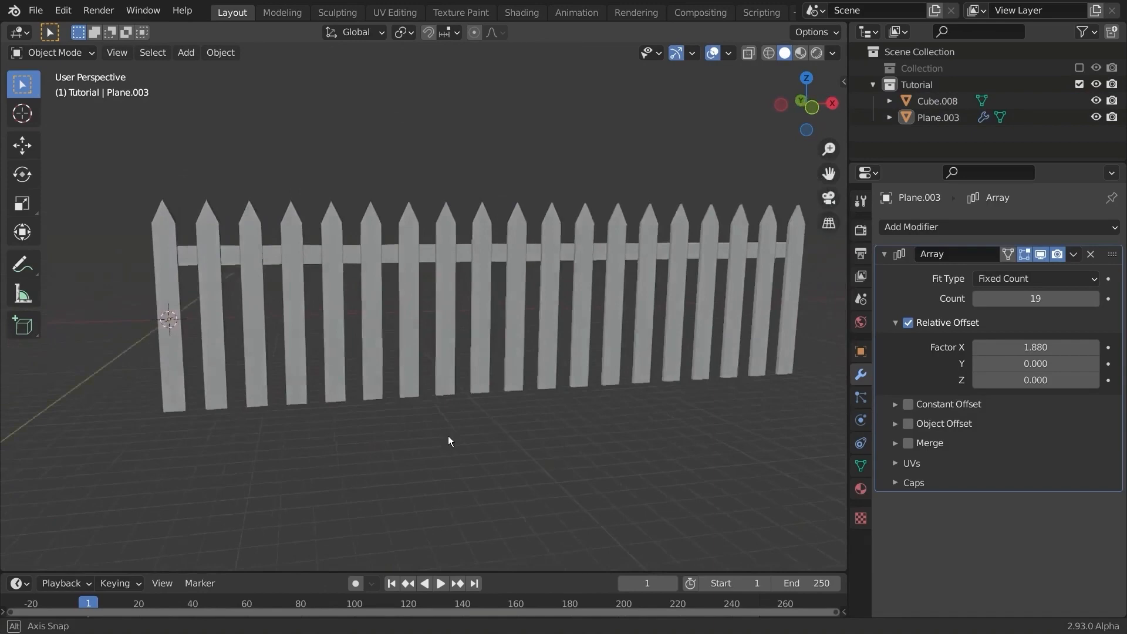
Adjust the Z relative offset of the fence's arrayed horizontal rails, and view the arrayed chain and brick wall examples from other angles
middle_drag(448, 443, 244, 304)
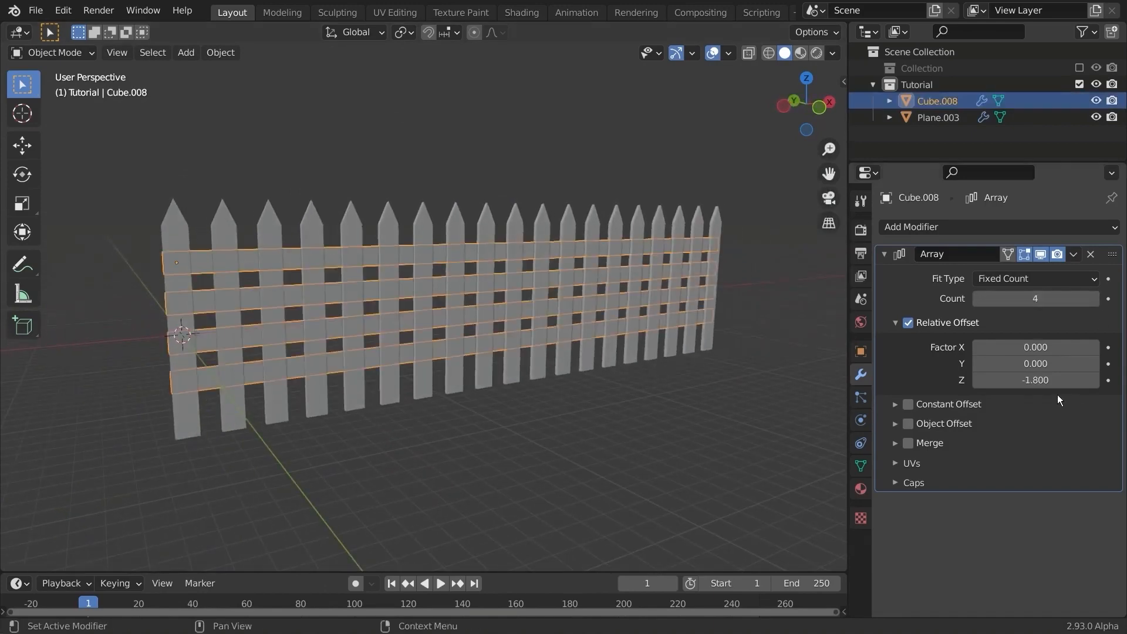
drag(1050, 379, 1068, 380)
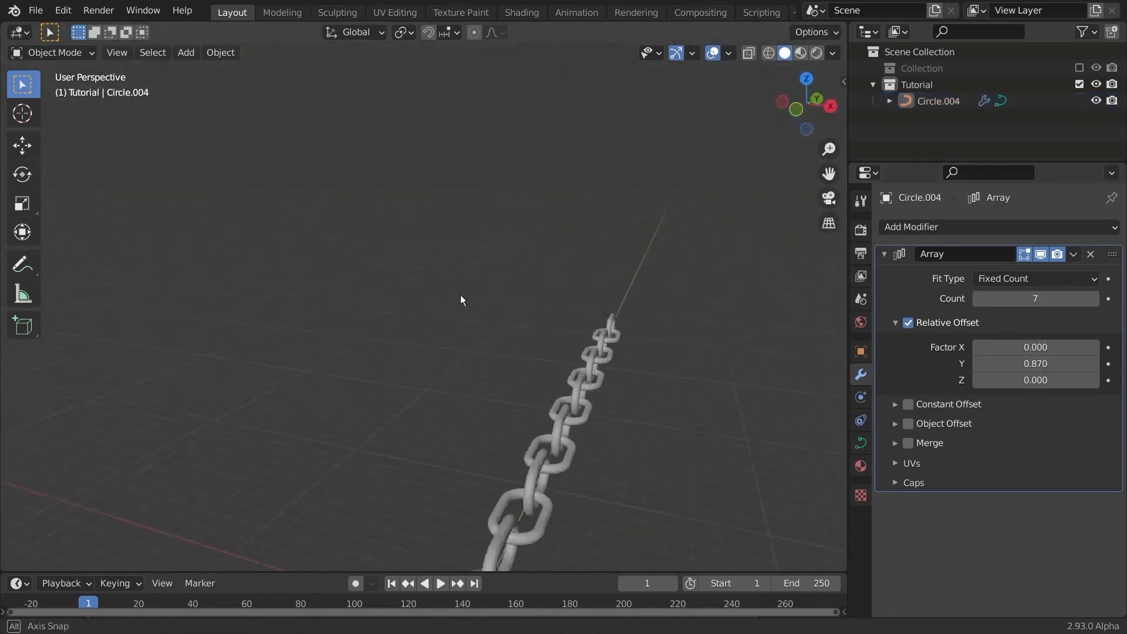
middle_drag(461, 300, 399, 265)
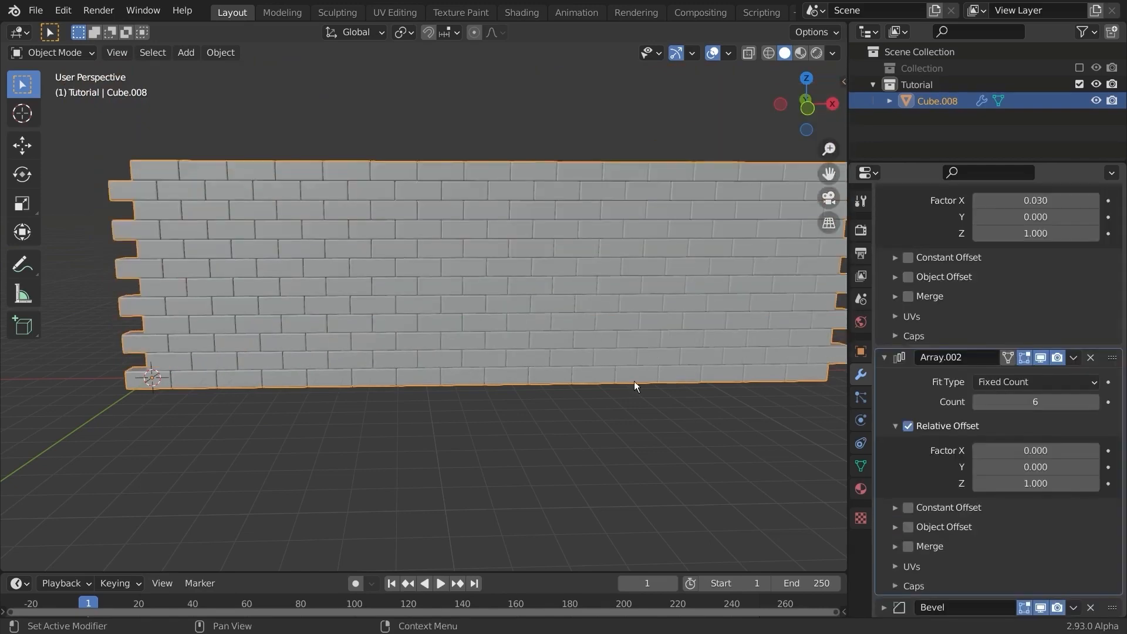
middle_drag(636, 385, 555, 427)
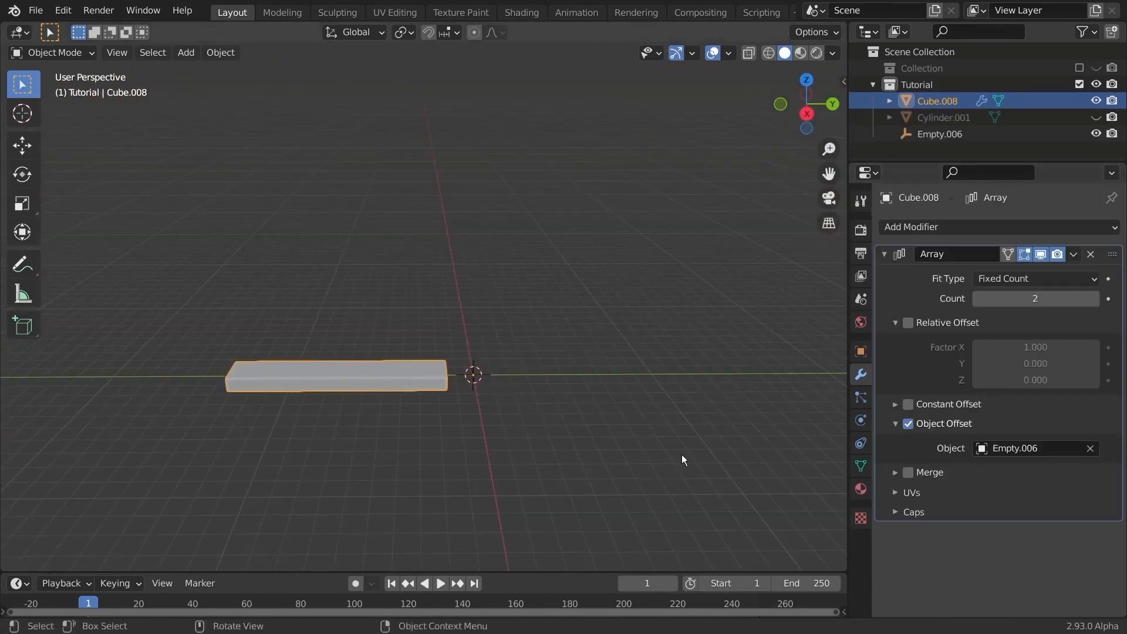
Rotate the object-offset empty about the Z axis to fan out the stair planks, and set the plank array's count to 28
click(481, 386)
key(r)
key(z)
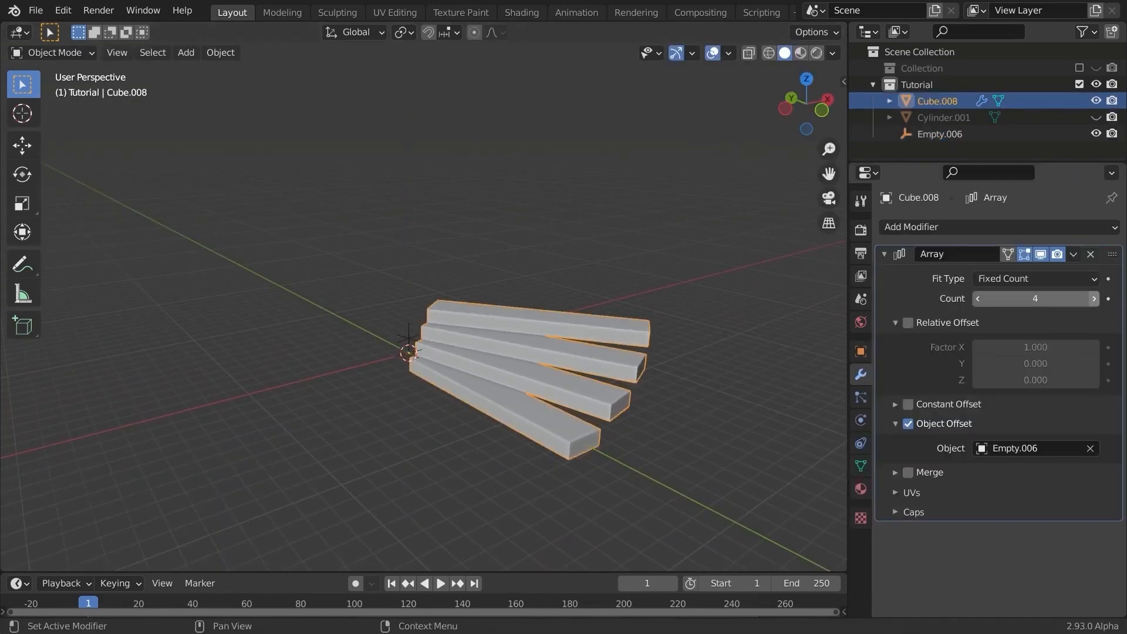
click(1095, 298)
drag(1099, 301, 1100, 301)
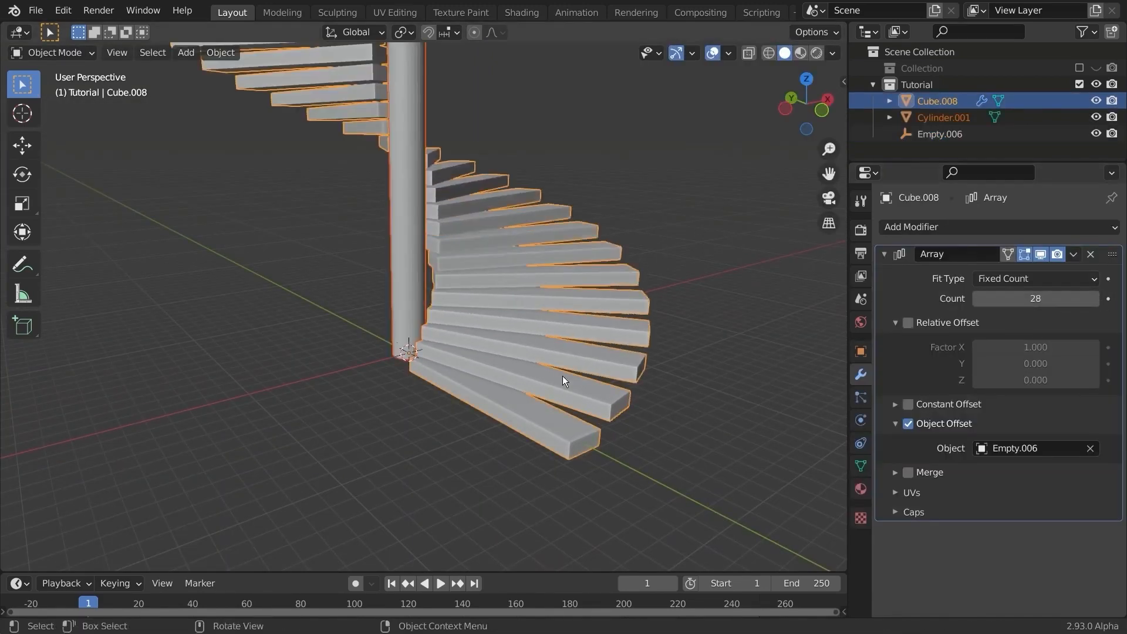
Select the arrayed cube together with the sphere and the cone, and delete all three objects
middle_drag(562, 376, 249, 357)
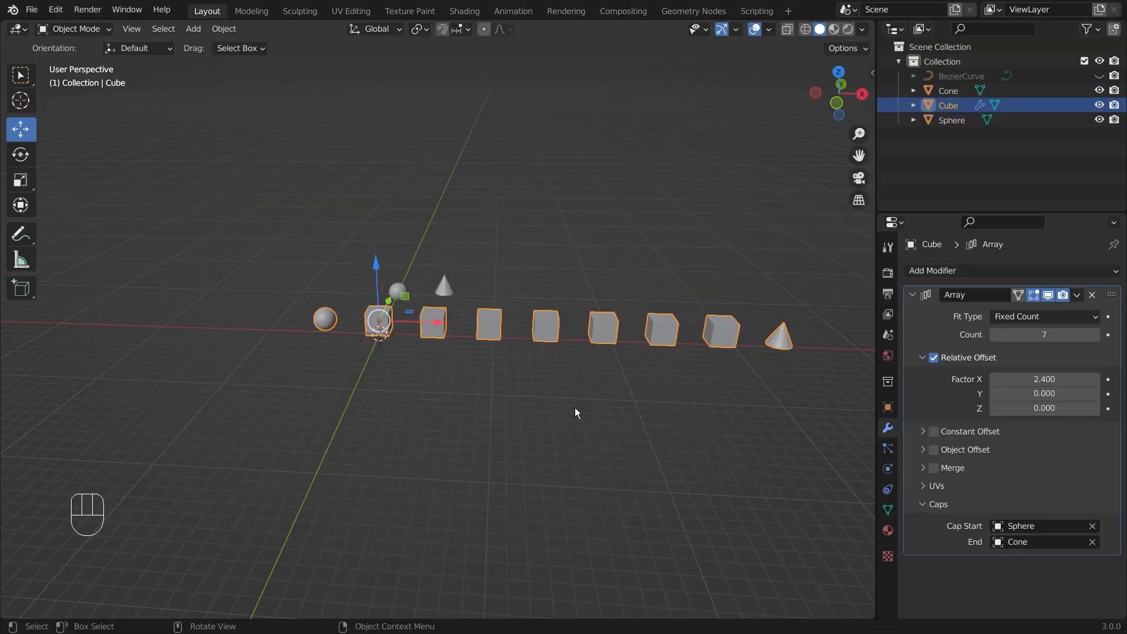
click(551, 405)
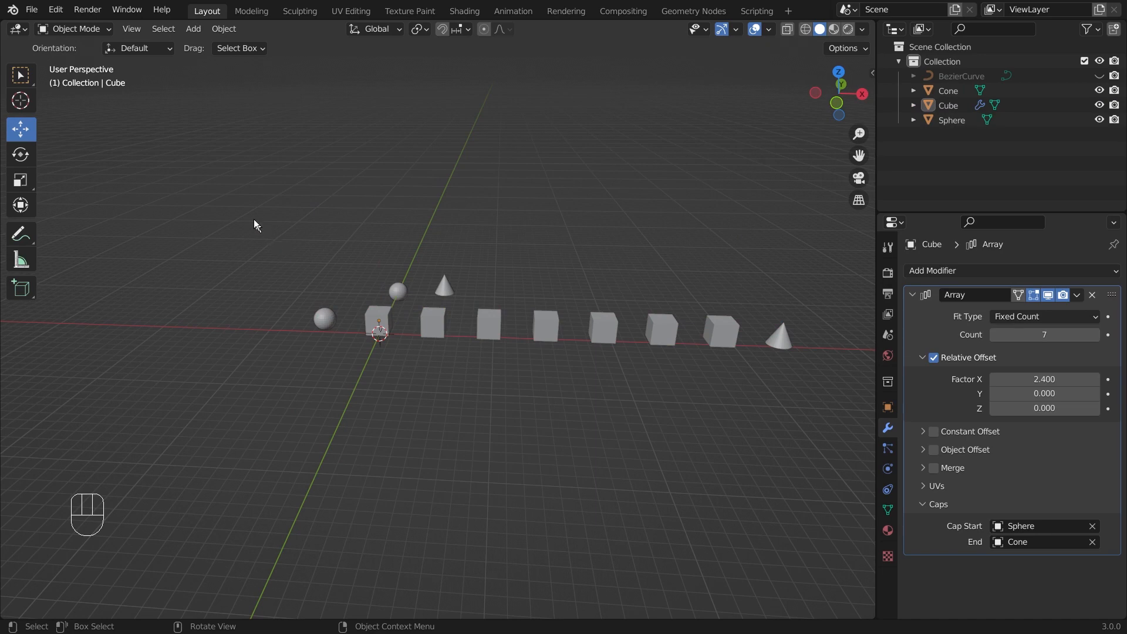
drag(253, 217, 816, 389)
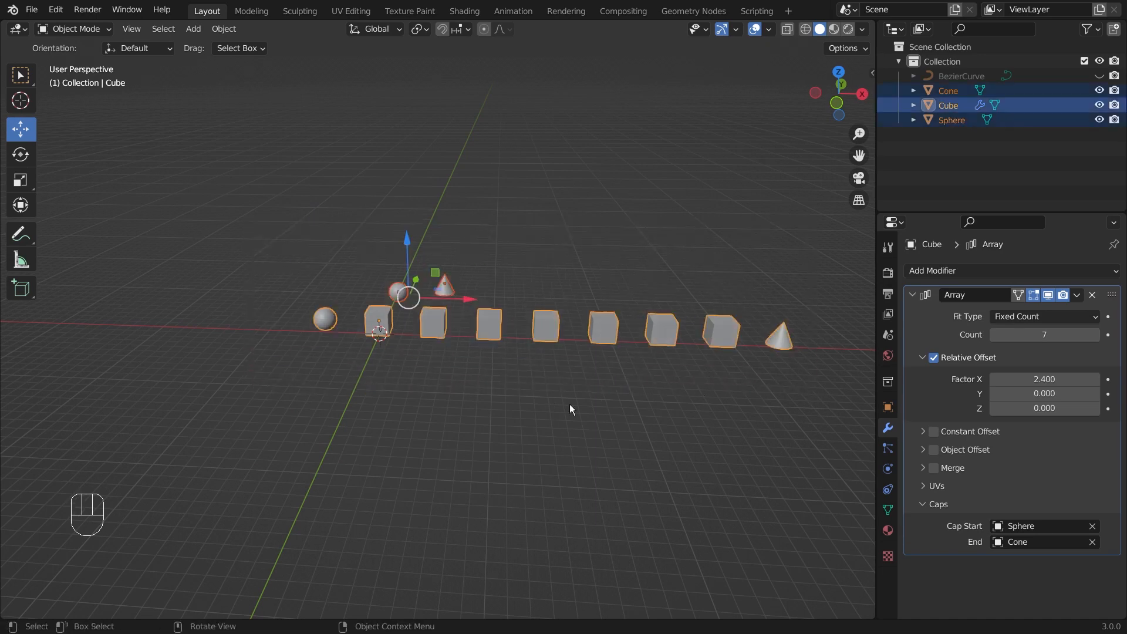
click(696, 401)
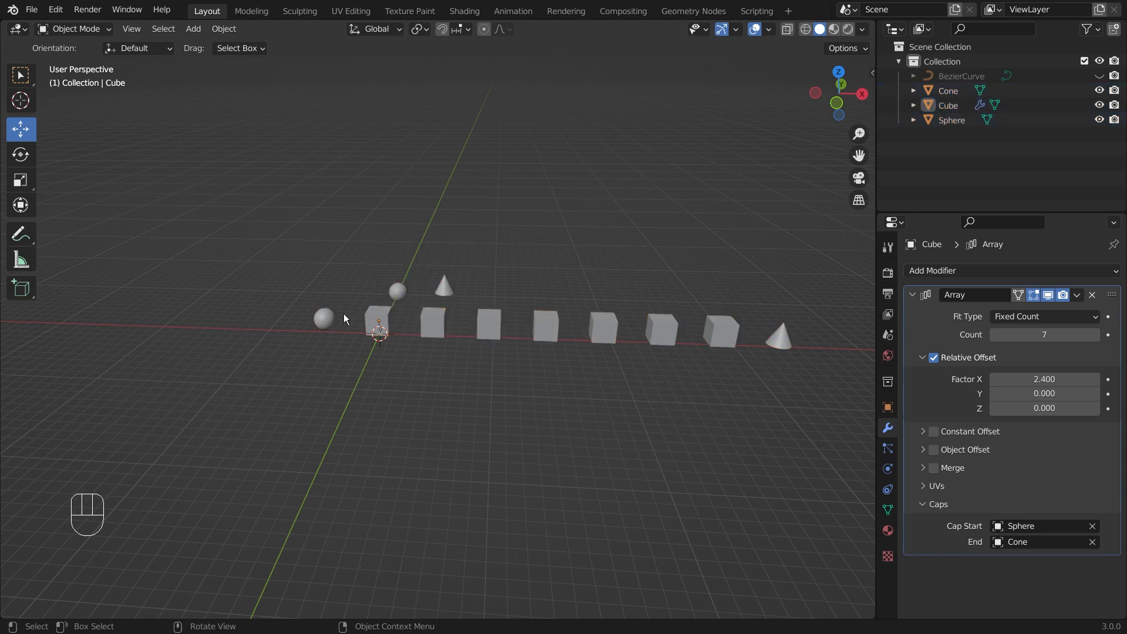
drag(283, 233, 822, 383)
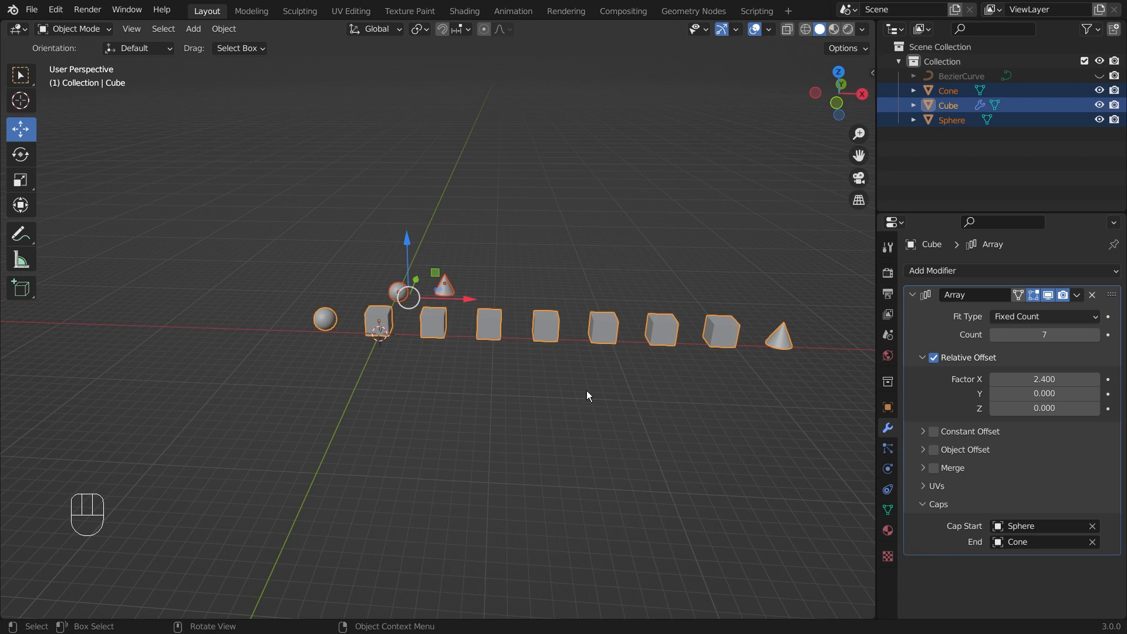
key(Delete)
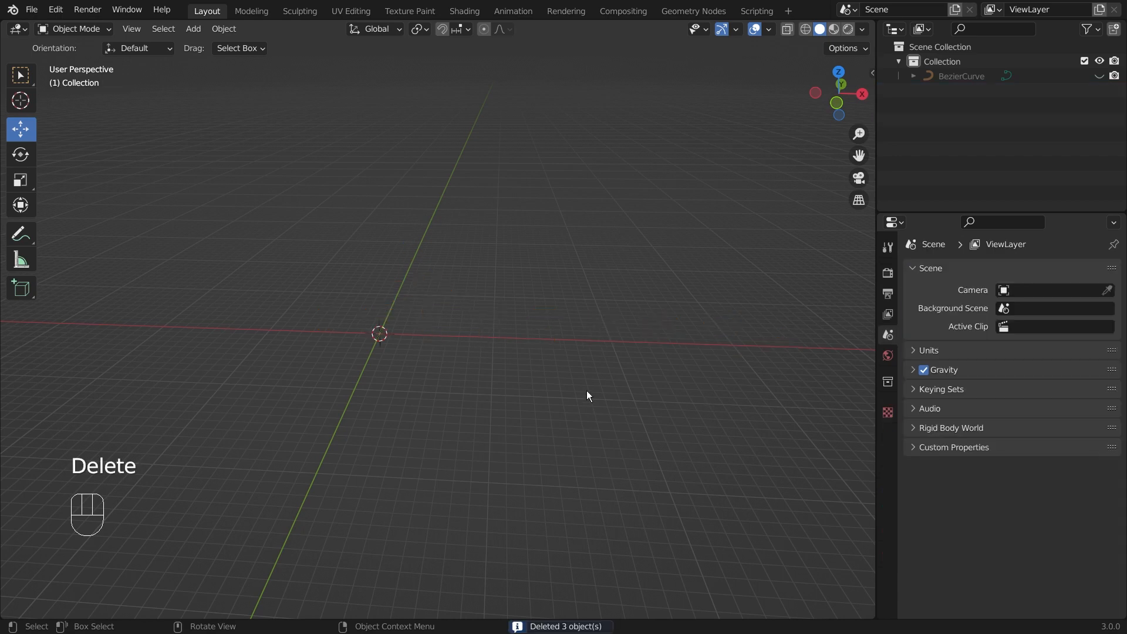
Add a new cube at the origin and apply an Array modifier to it
key(shift+a)
mouse_move(470, 287)
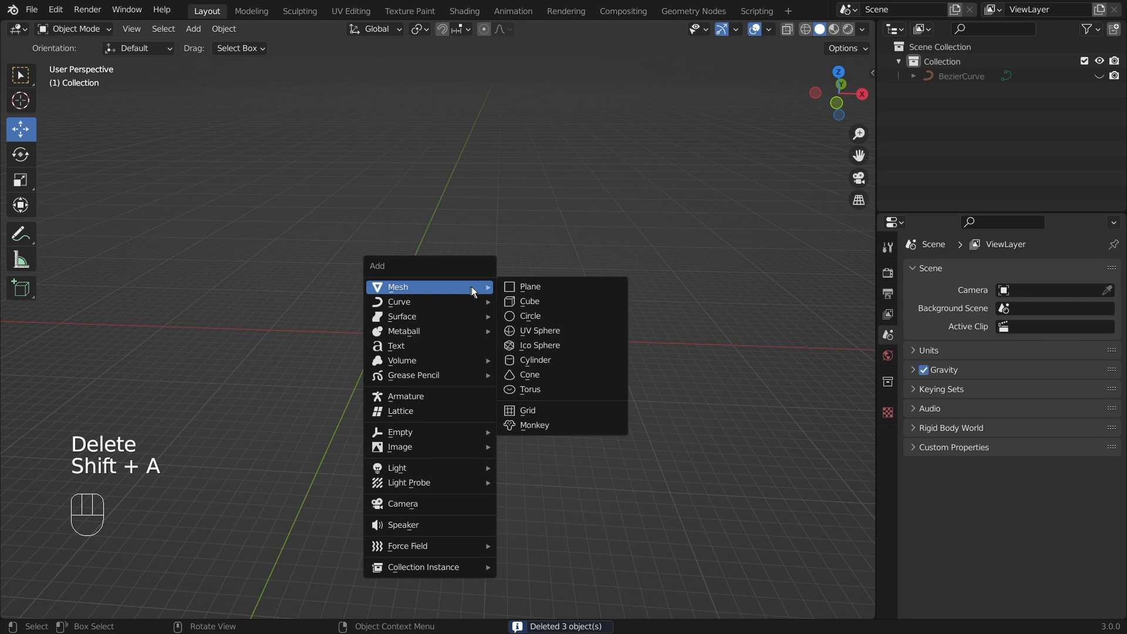
click(564, 302)
scroll(466, 371, up, 2)
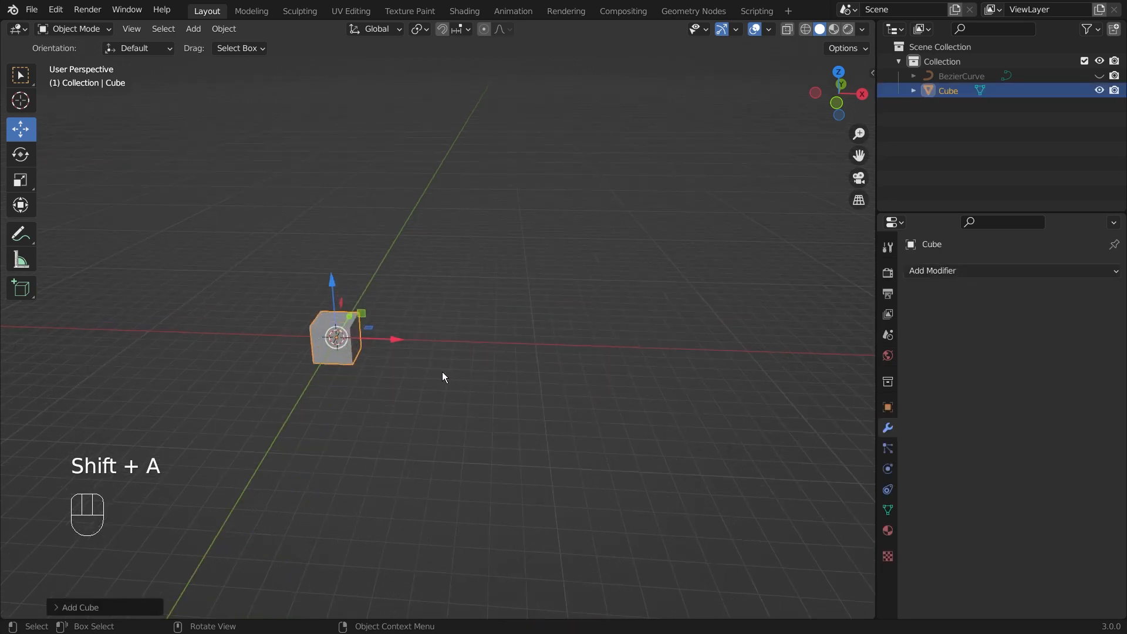
middle_drag(442, 372, 526, 370)
click(945, 272)
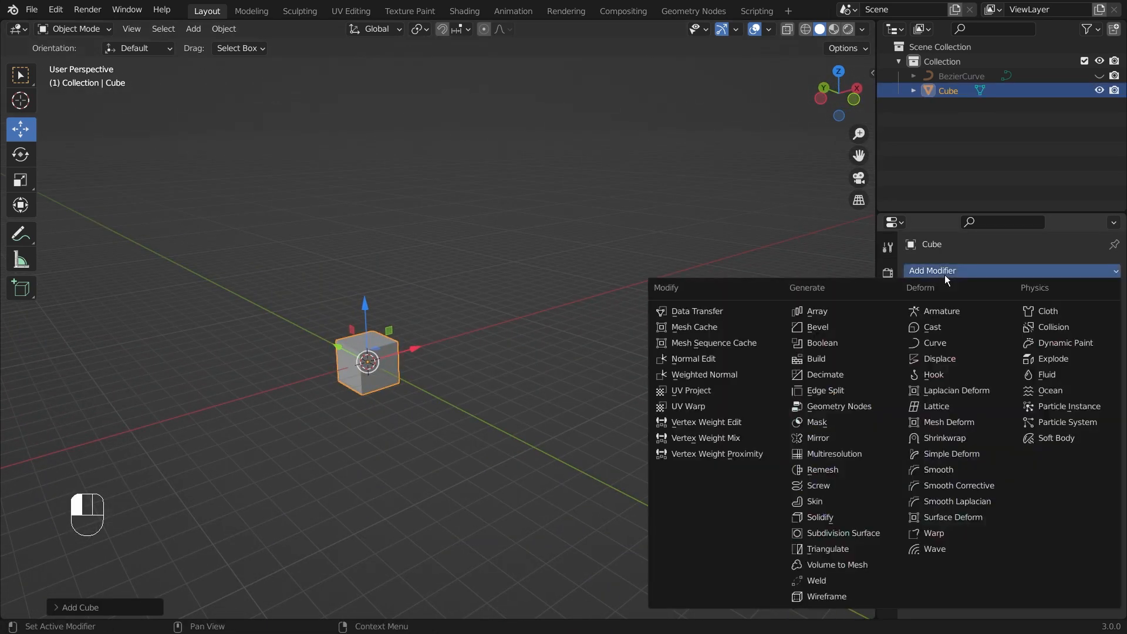
click(853, 312)
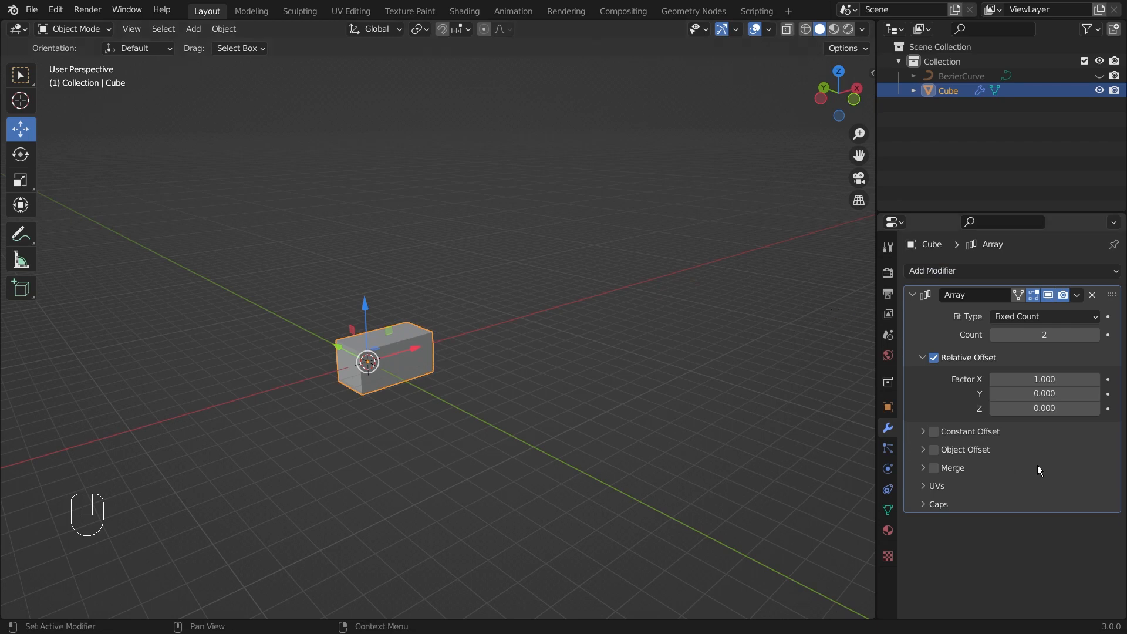
Expand the UVs section of the Array modifier to examine its U and V offset options
key(super+plus)
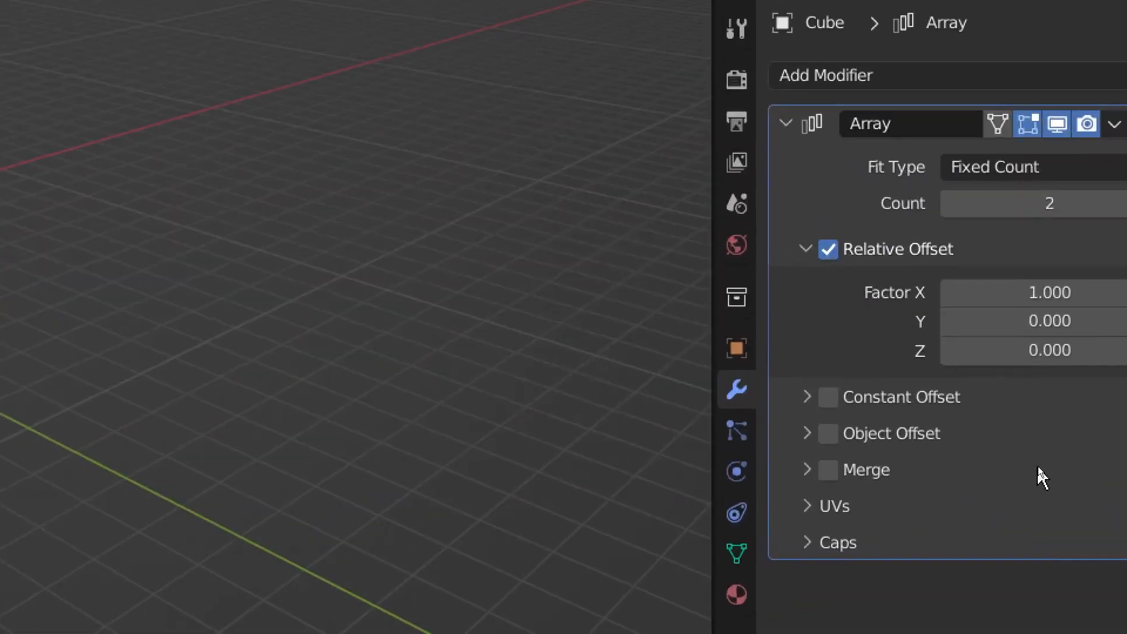
click(833, 508)
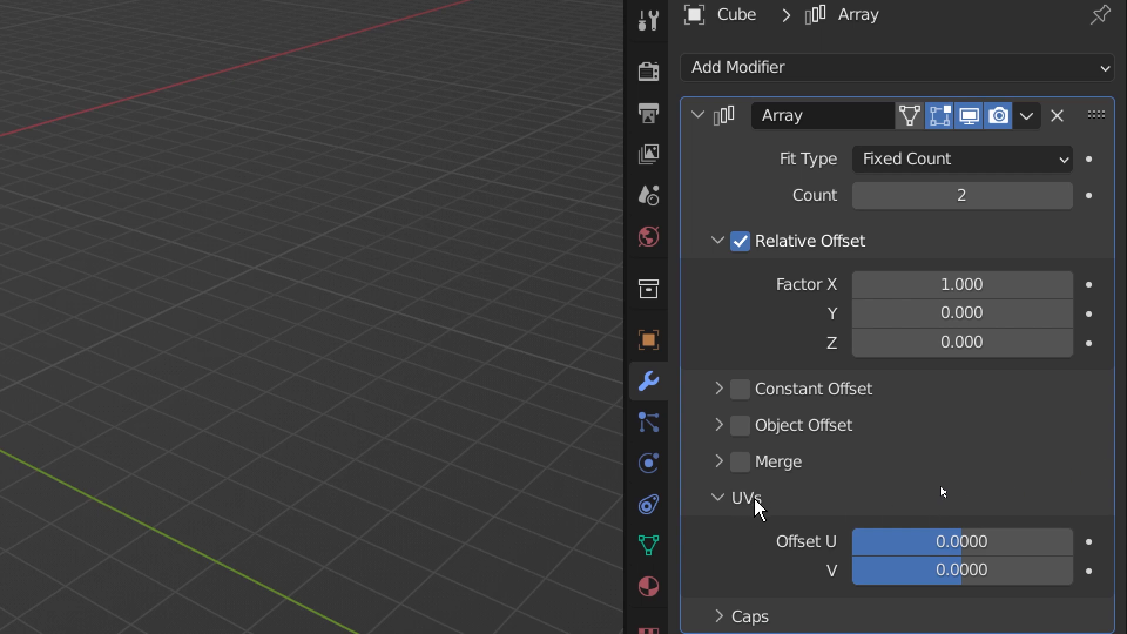
key(super+minus)
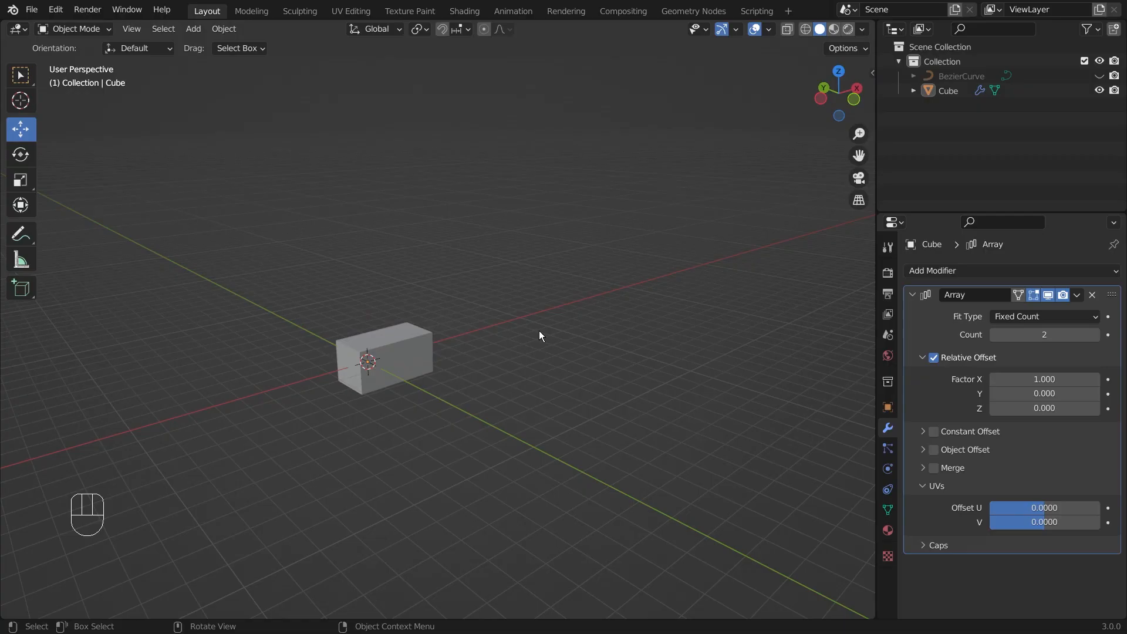
Set the cube array's relative offset Factor X to 1.200 and its count to 6
click(409, 357)
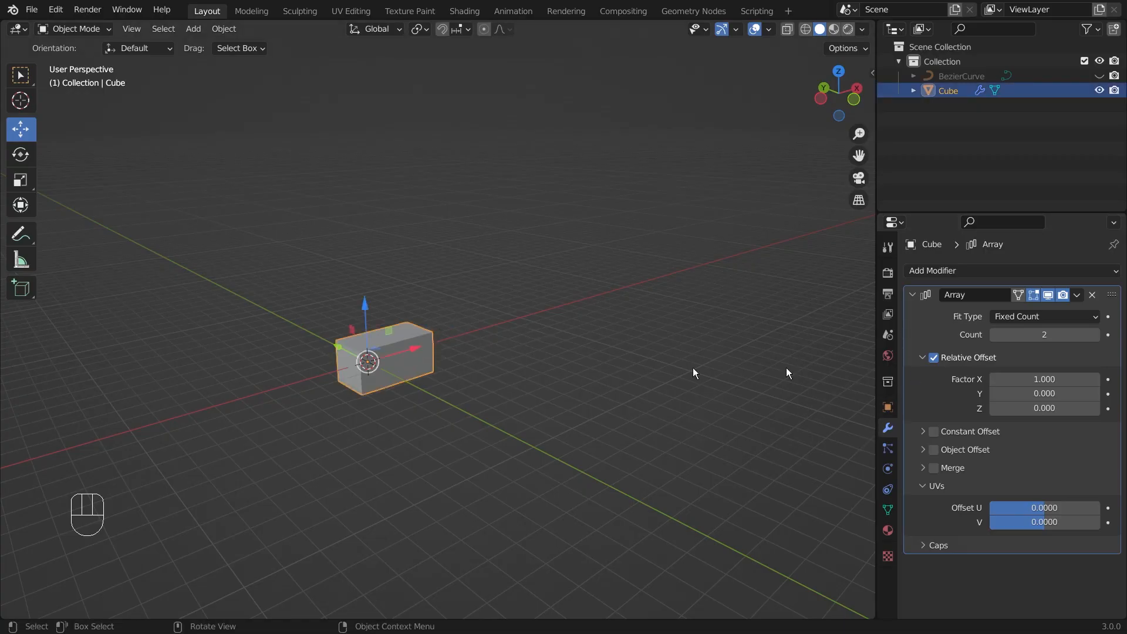
double_click(1096, 381)
click(1095, 334)
click(1095, 334)
click(1095, 335)
click(1096, 334)
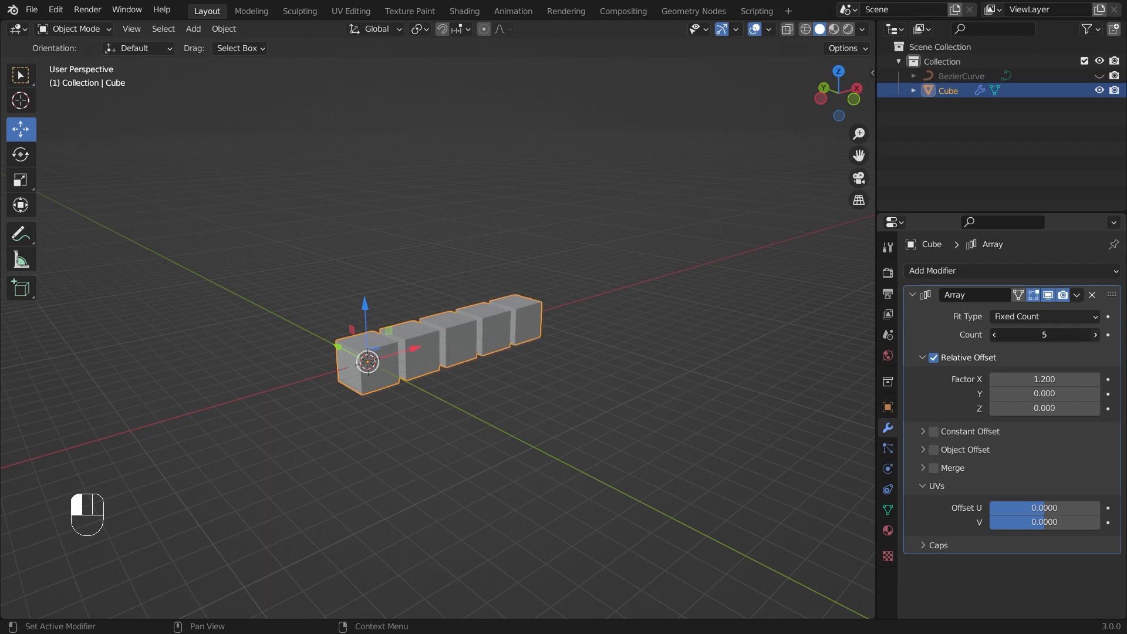
middle_drag(720, 288, 651, 270)
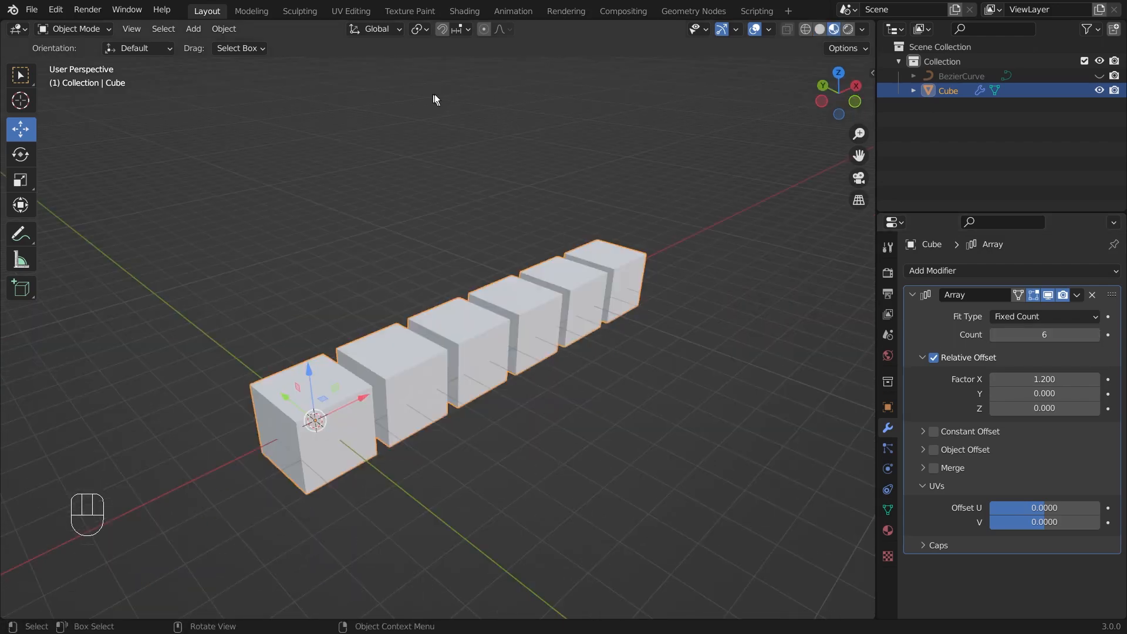
Switch to the Shading workspace and create a new material for the cube array
click(464, 11)
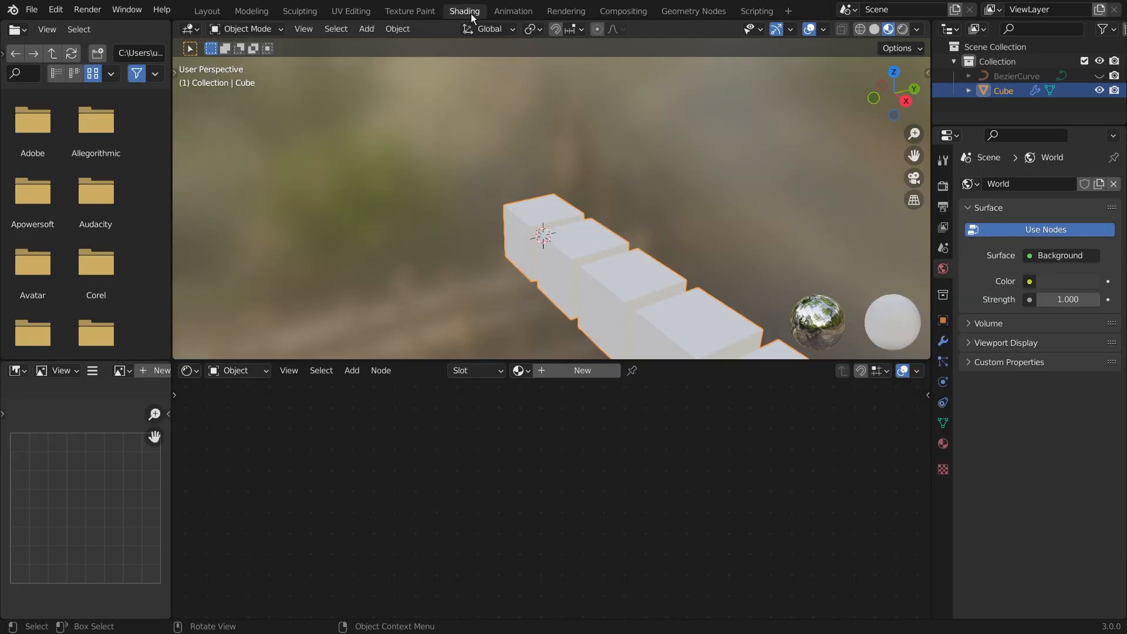
middle_drag(621, 256, 572, 251)
scroll(584, 255, down, 4)
shift+middle_drag(645, 248, 596, 241)
scroll(596, 241, up, 2)
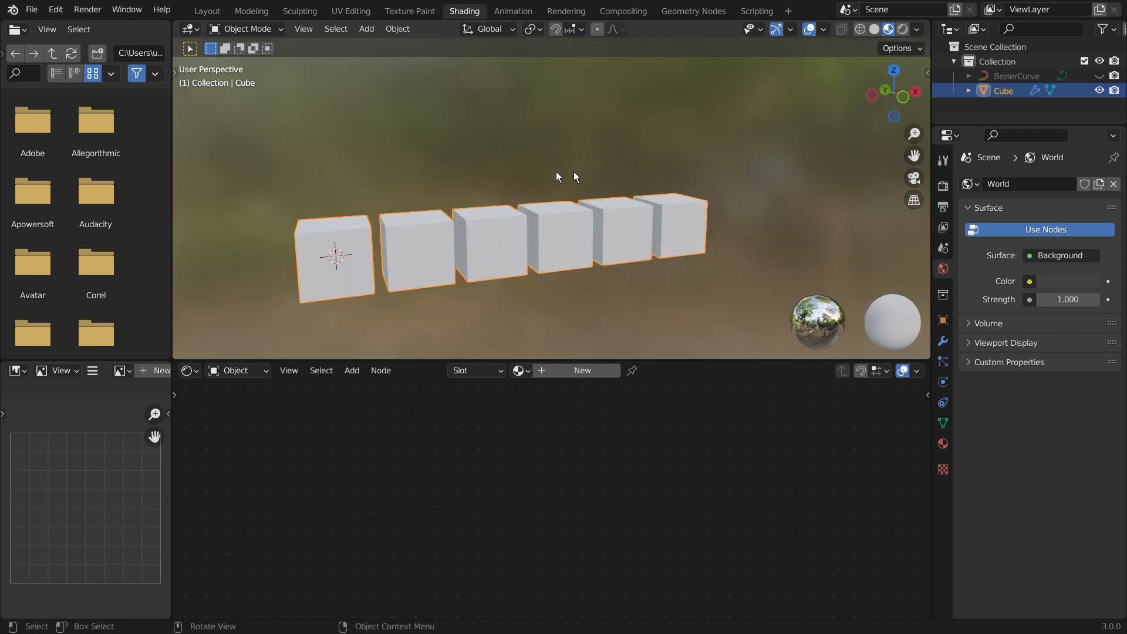
click(589, 371)
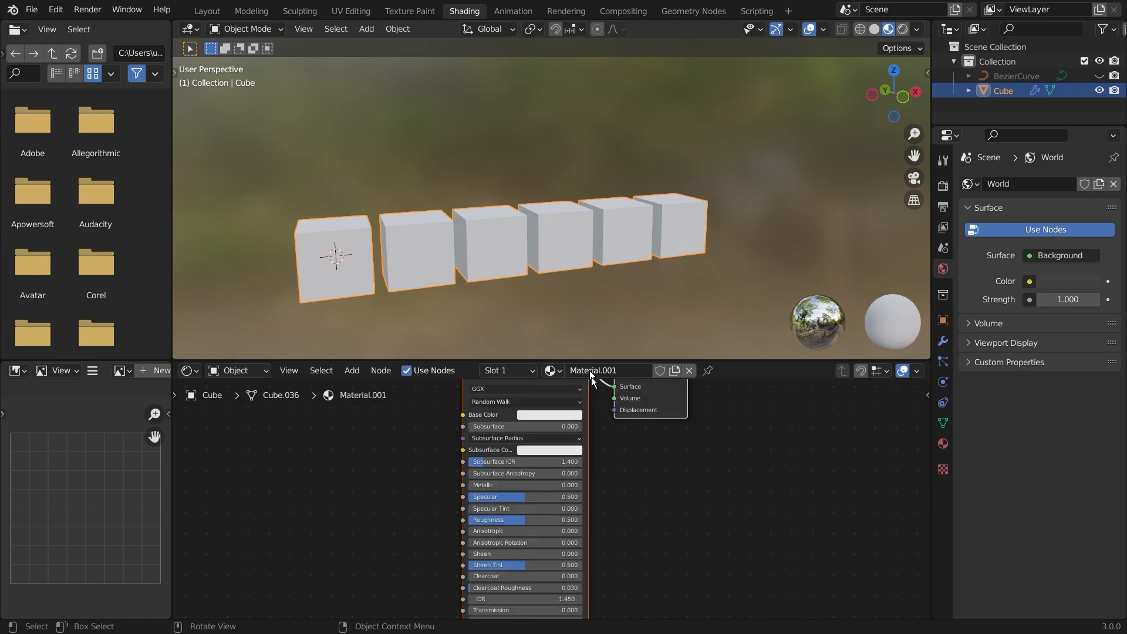
scroll(713, 473, down, 3)
middle_drag(714, 473, 654, 455)
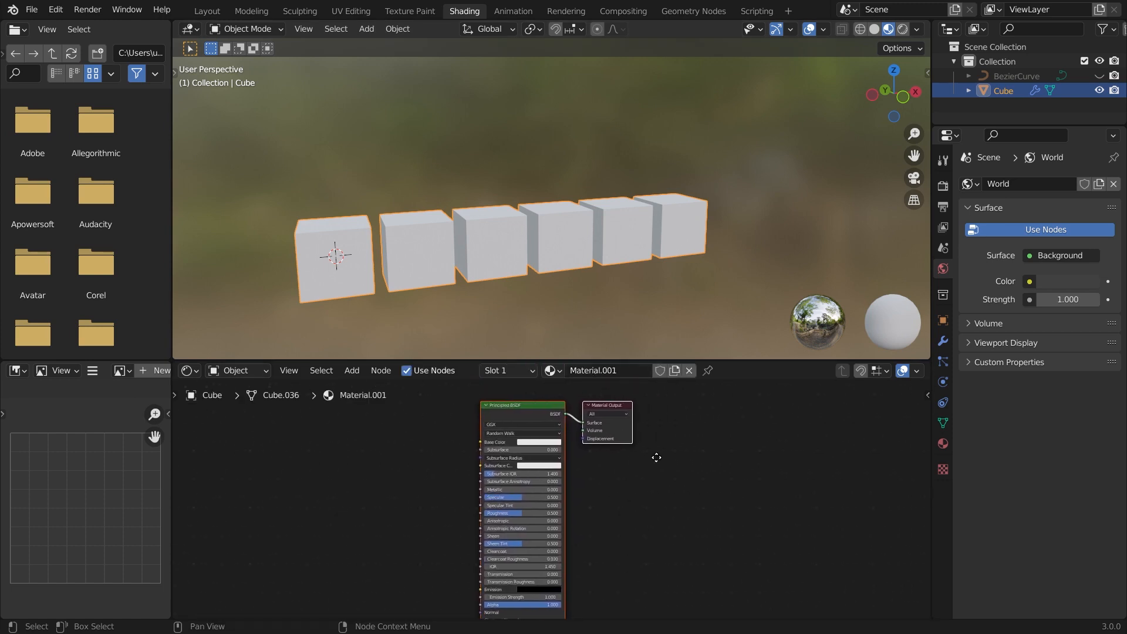
In the Modeling workspace, return to Object Mode, show the cubes in material preview, and display their material properties in a wider properties area
click(252, 12)
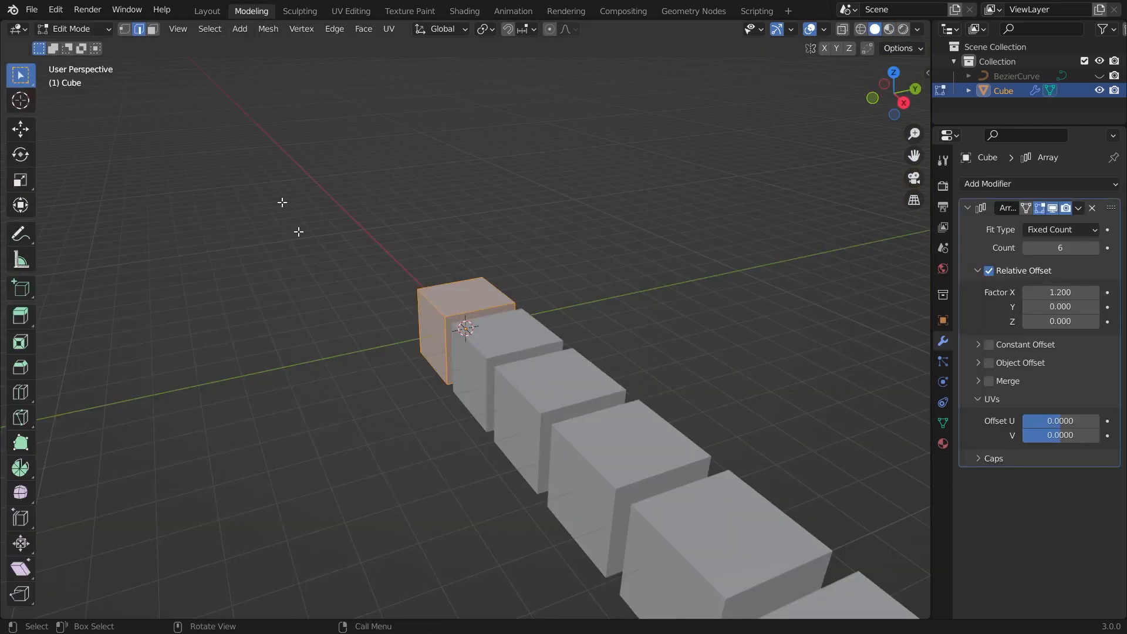
middle_drag(431, 384, 676, 416)
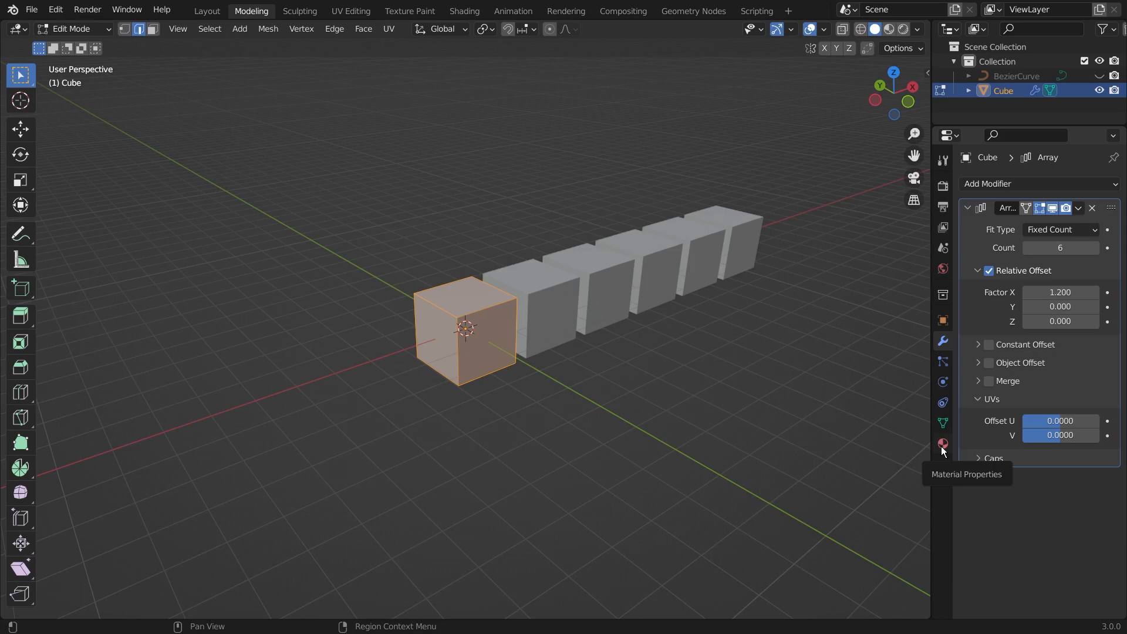
key(Tab)
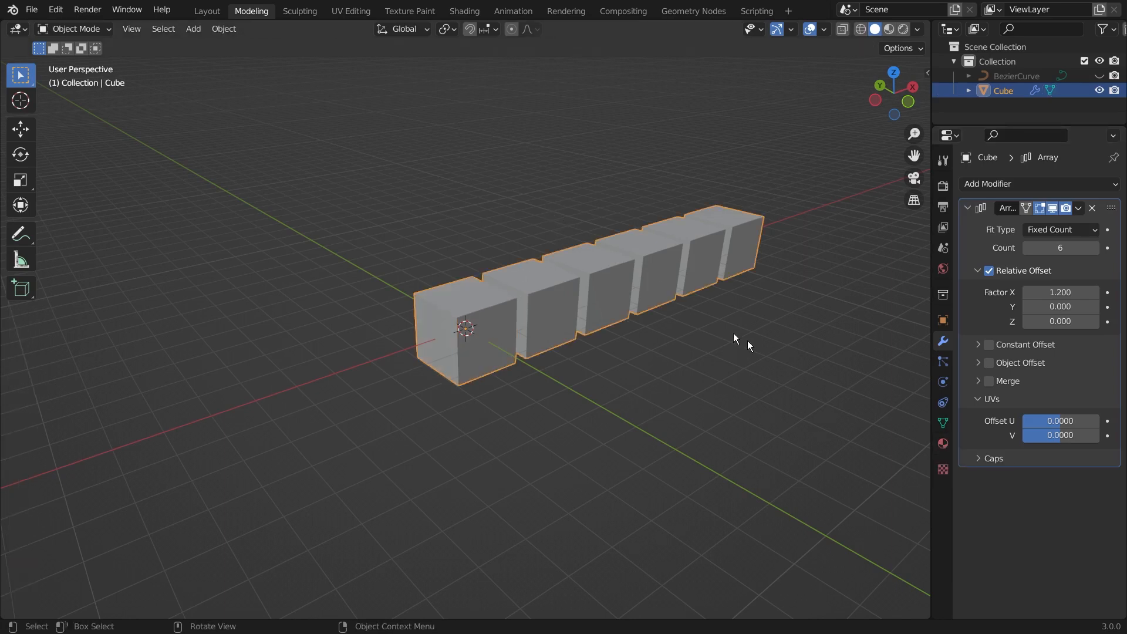
click(888, 29)
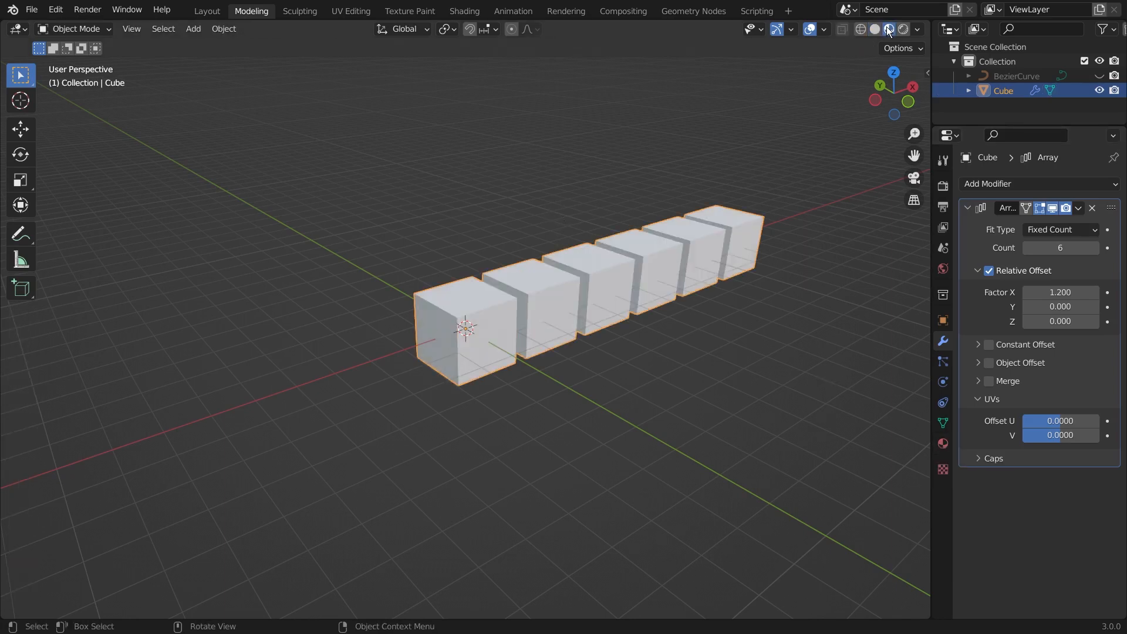
click(943, 444)
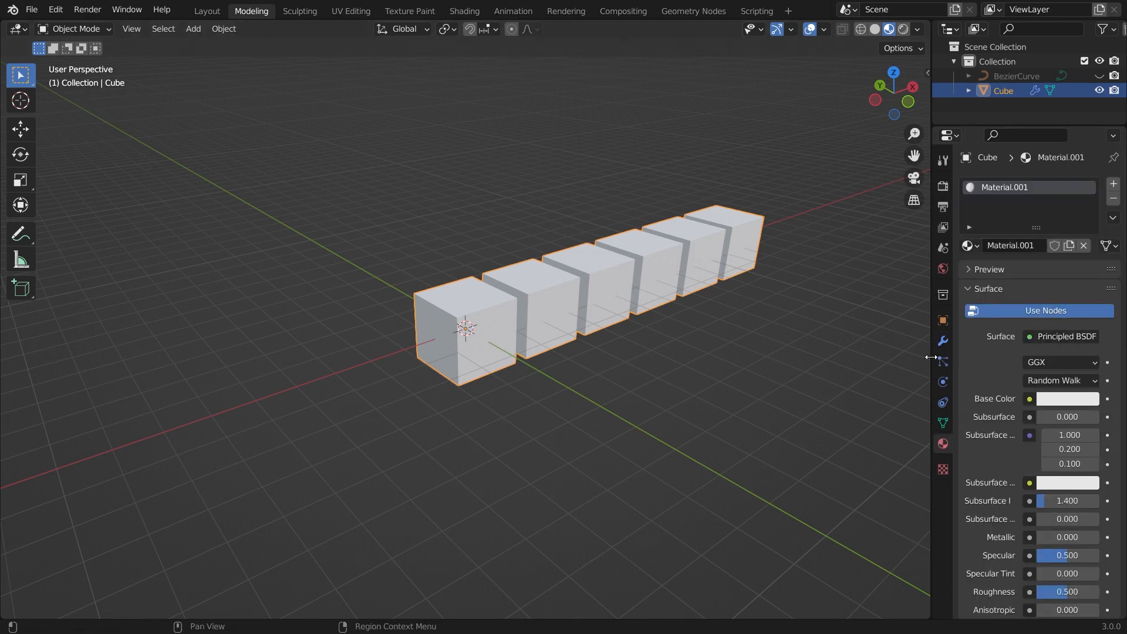
drag(932, 359, 854, 358)
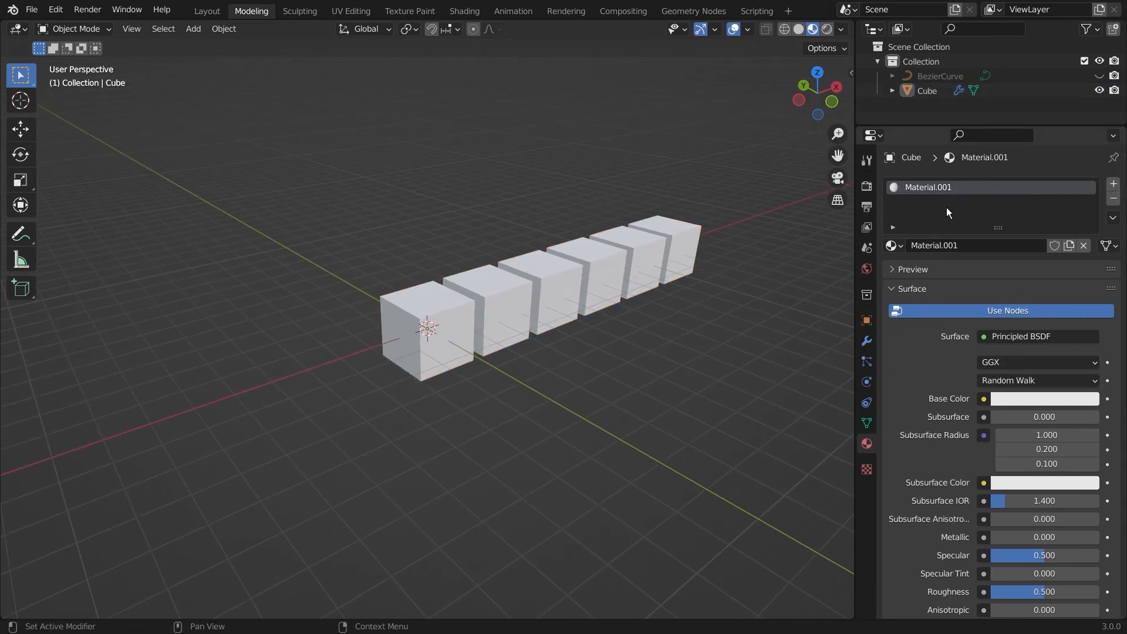
Unlink the cube's material, create a new one in its place, and give it a faint bluish base color
click(1083, 245)
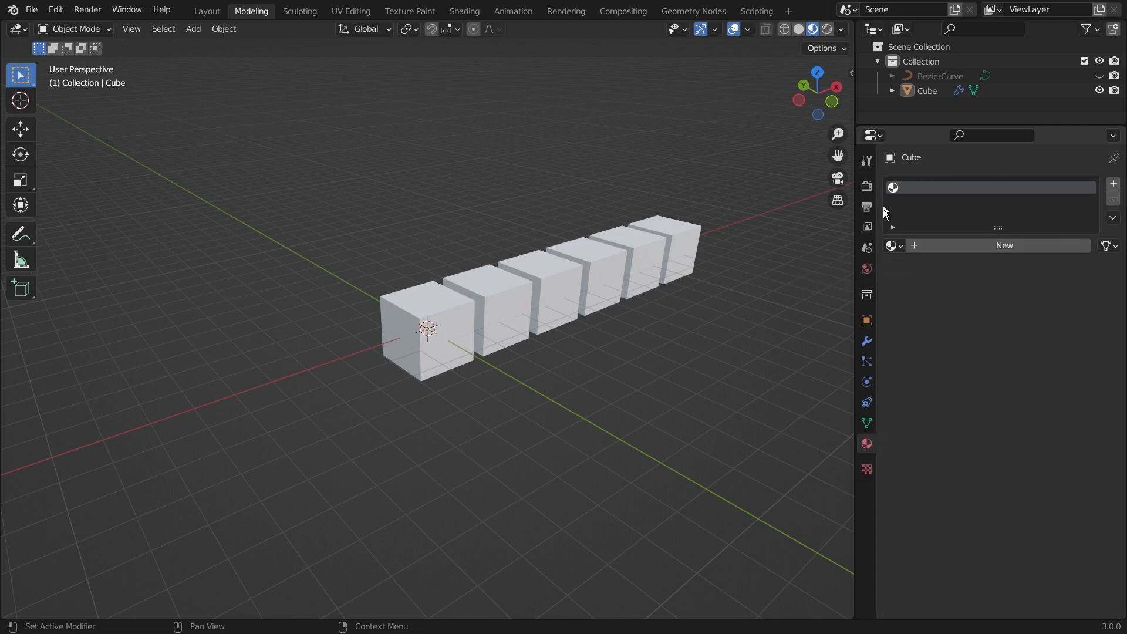
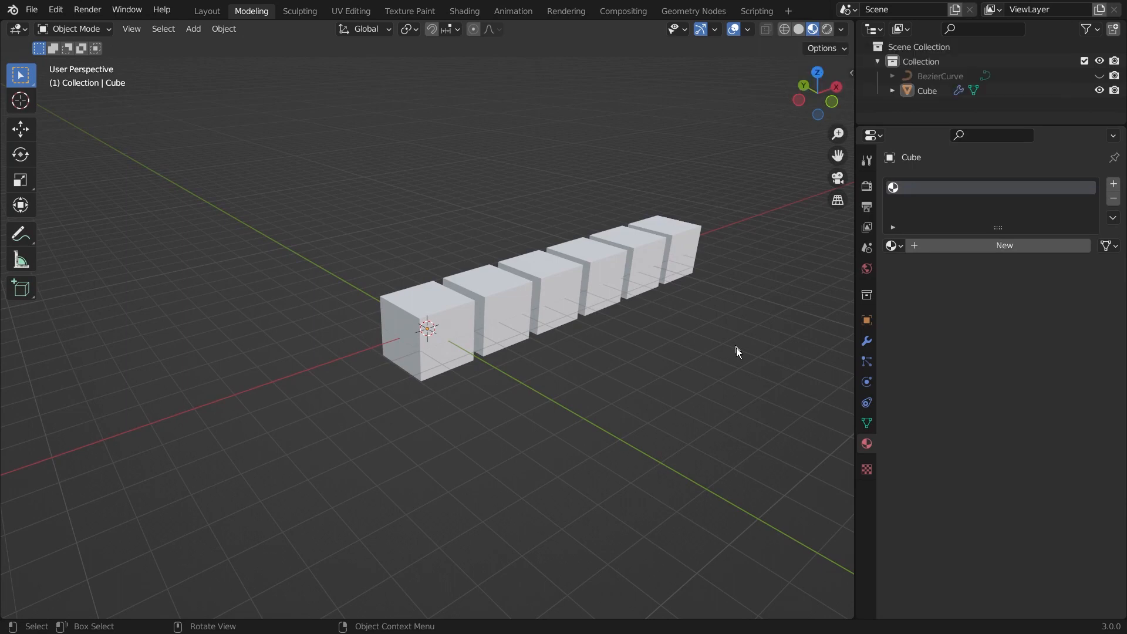
click(997, 246)
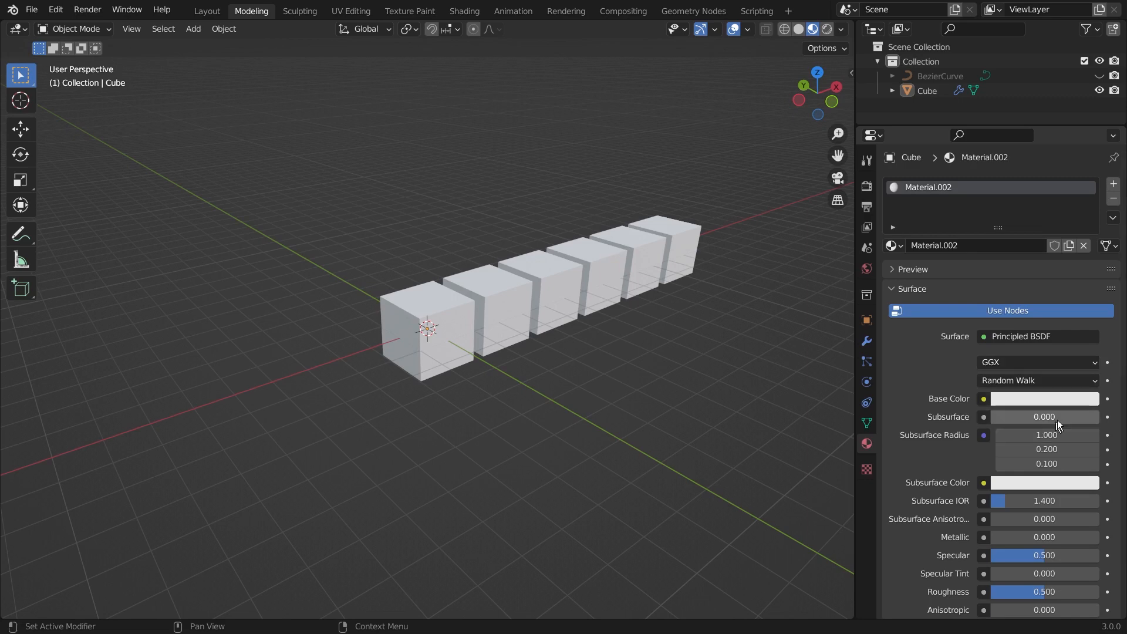
click(1059, 397)
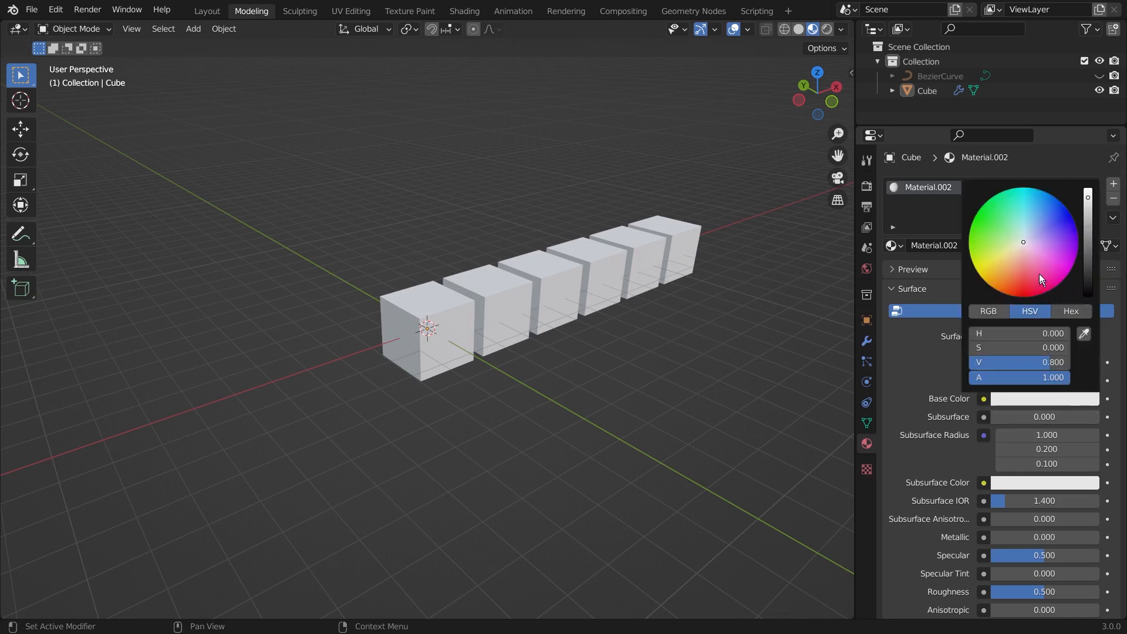
mouse_move(1023, 240)
mouse_down()
mouse_move(1014, 207)
mouse_move(1024, 240)
mouse_up()
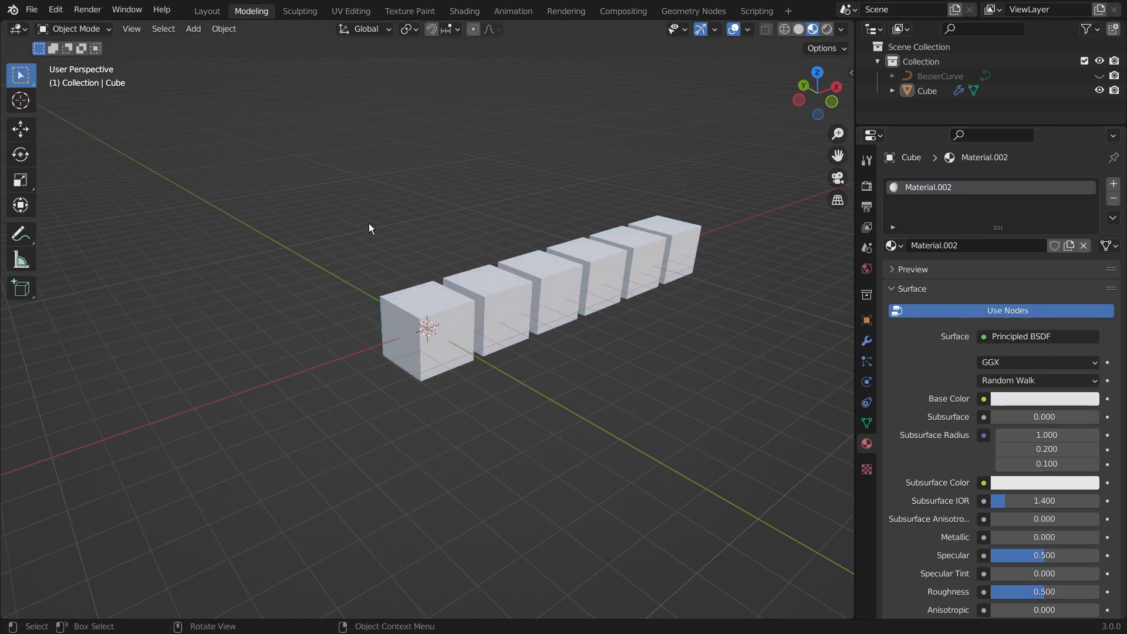
mouse_move(369, 223)
middle_down()
mouse_move(421, 215)
mouse_move(386, 211)
middle_up()
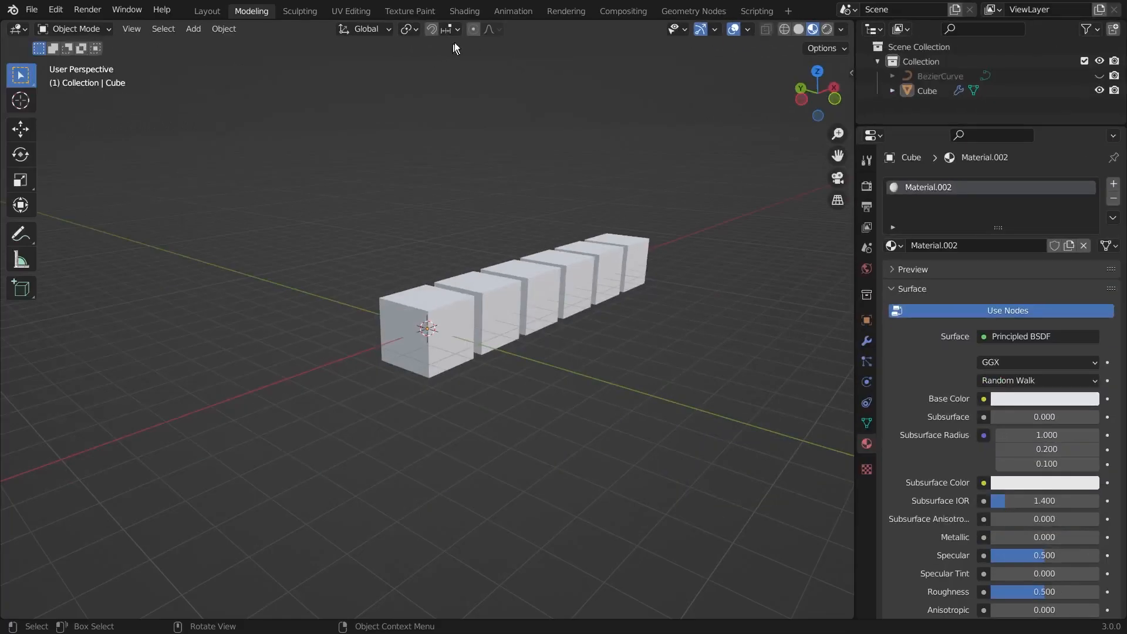
Return to the Shading workspace and replace the cube's current material with a newly created one
click(446, 22)
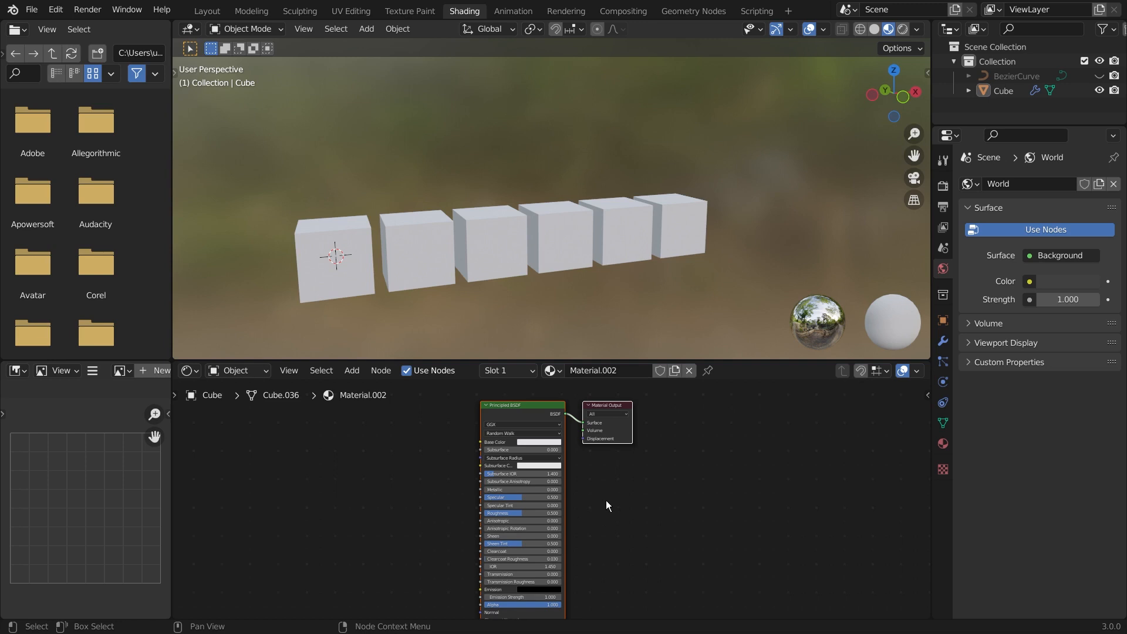
click(687, 373)
click(589, 372)
Add a Checker Texture node to the cube material and connect its Color output to the Principled BSDF's Base Color
drag(530, 406, 668, 395)
key(shift+a)
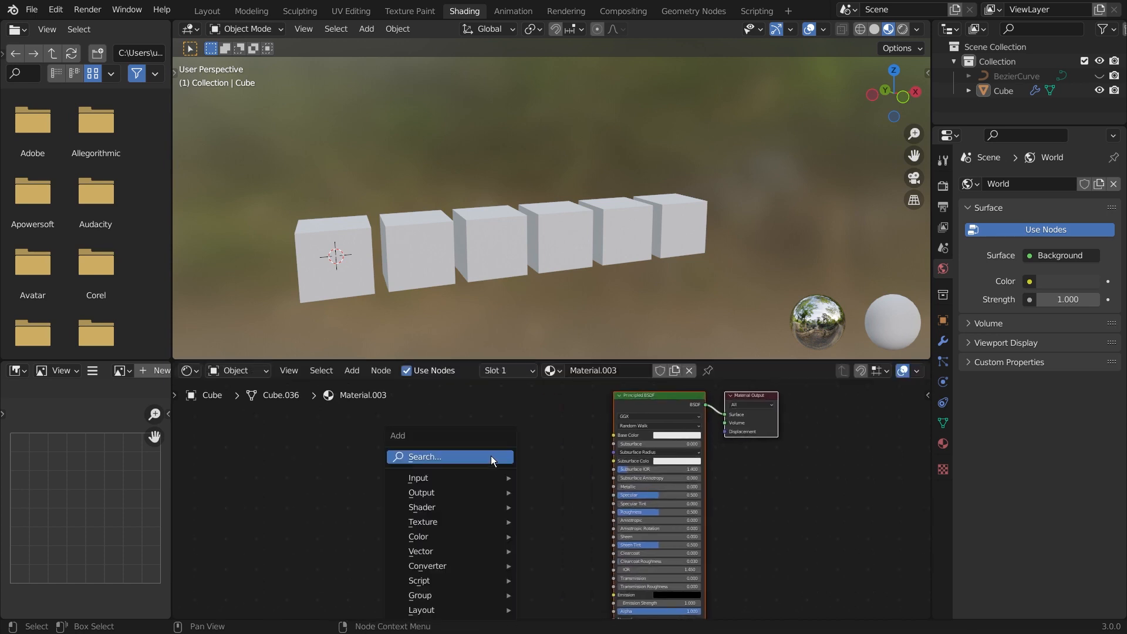
click(491, 455)
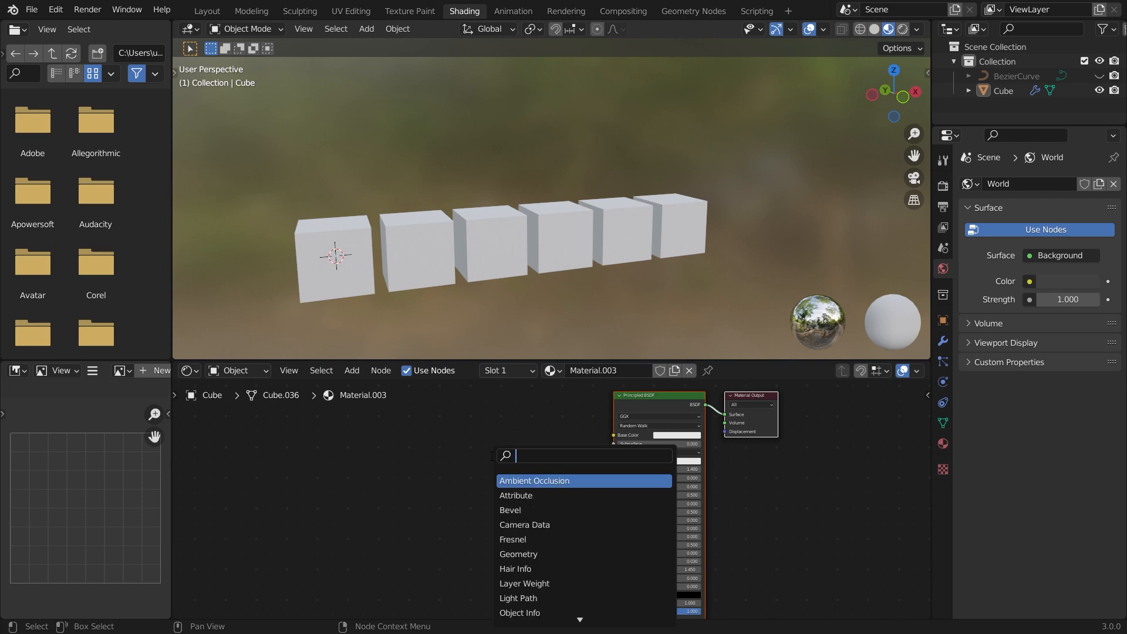
text(che)
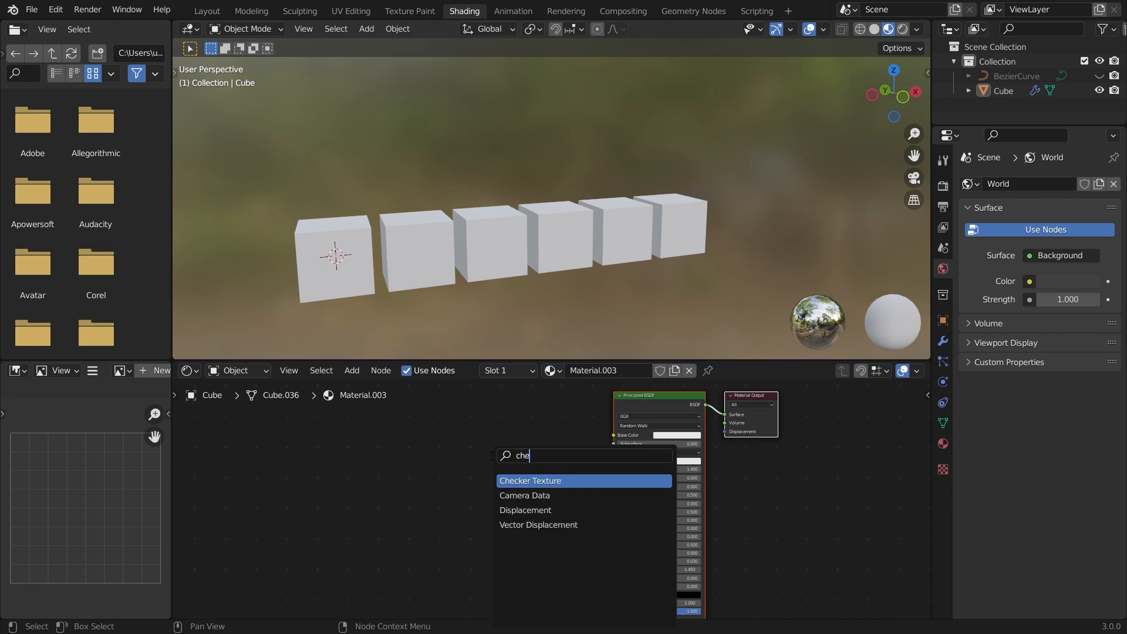
click(555, 480)
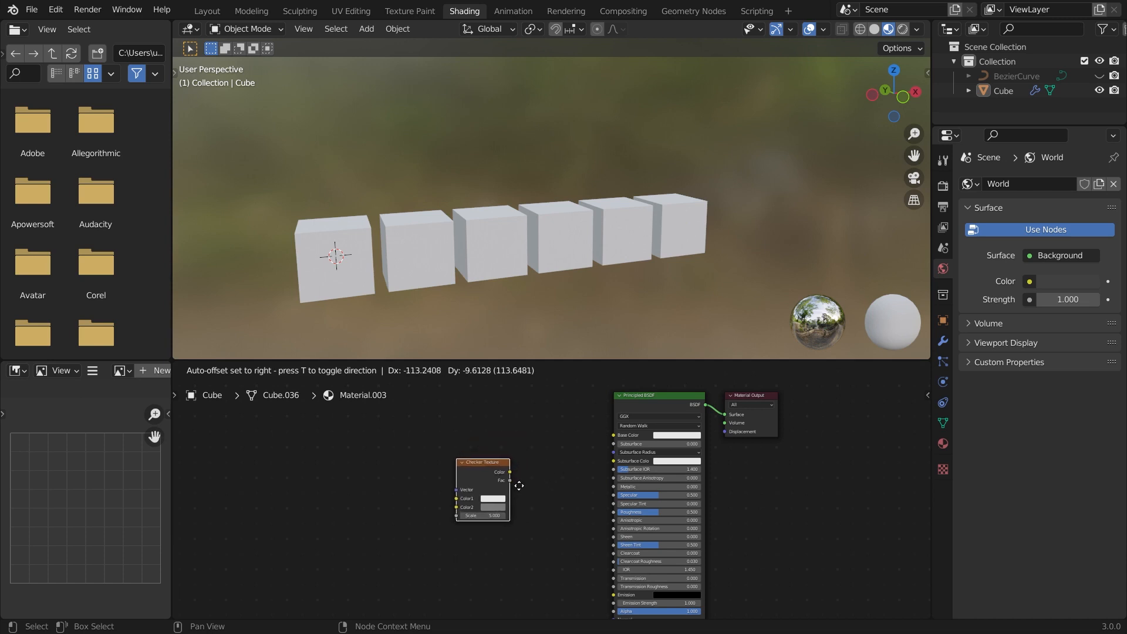
click(518, 477)
drag(513, 473, 519, 466)
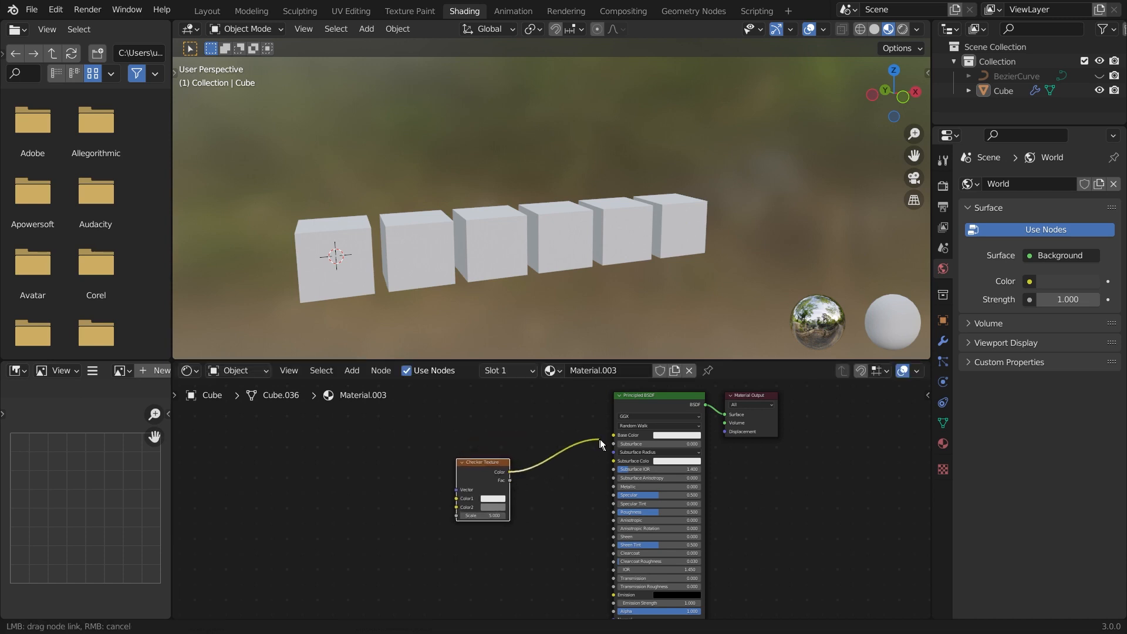
drag(600, 439, 614, 435)
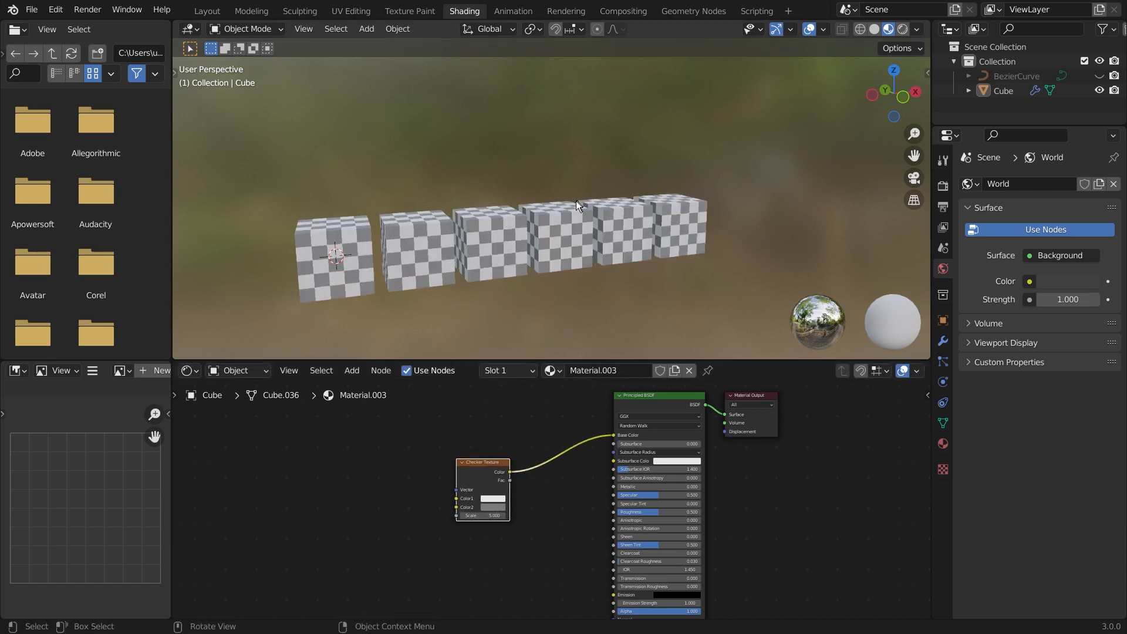
Add a Texture Coordinate node and connect its UV output to the Checker Texture's Vector input
middle_drag(410, 255, 315, 294)
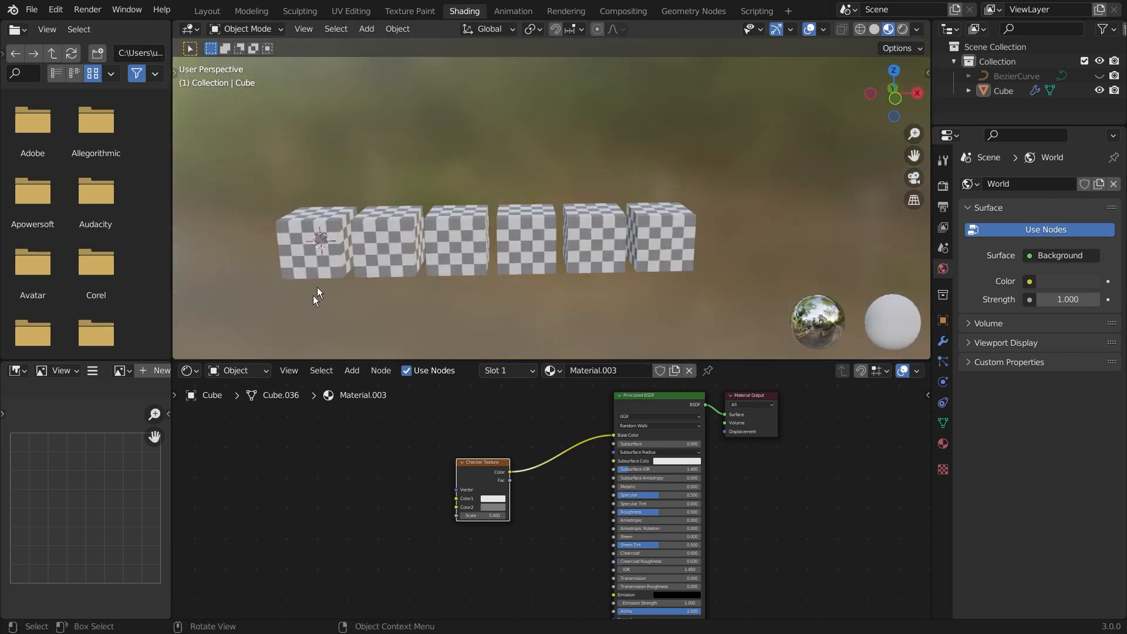
click(653, 221)
key(shift+a)
click(406, 441)
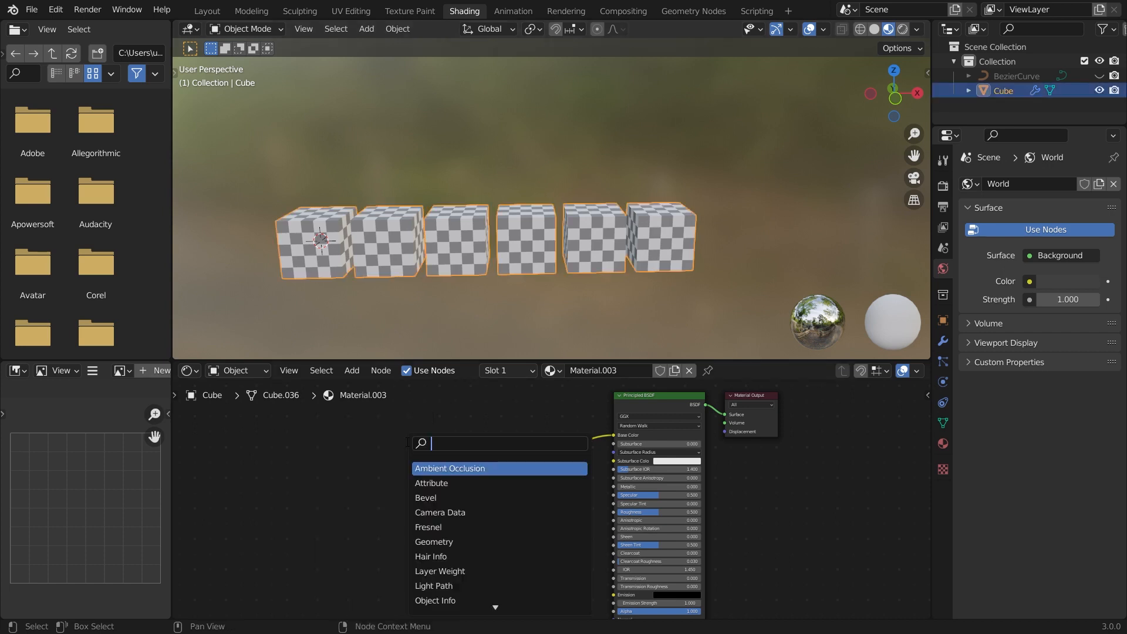
text(cord)
drag(374, 481, 414, 499)
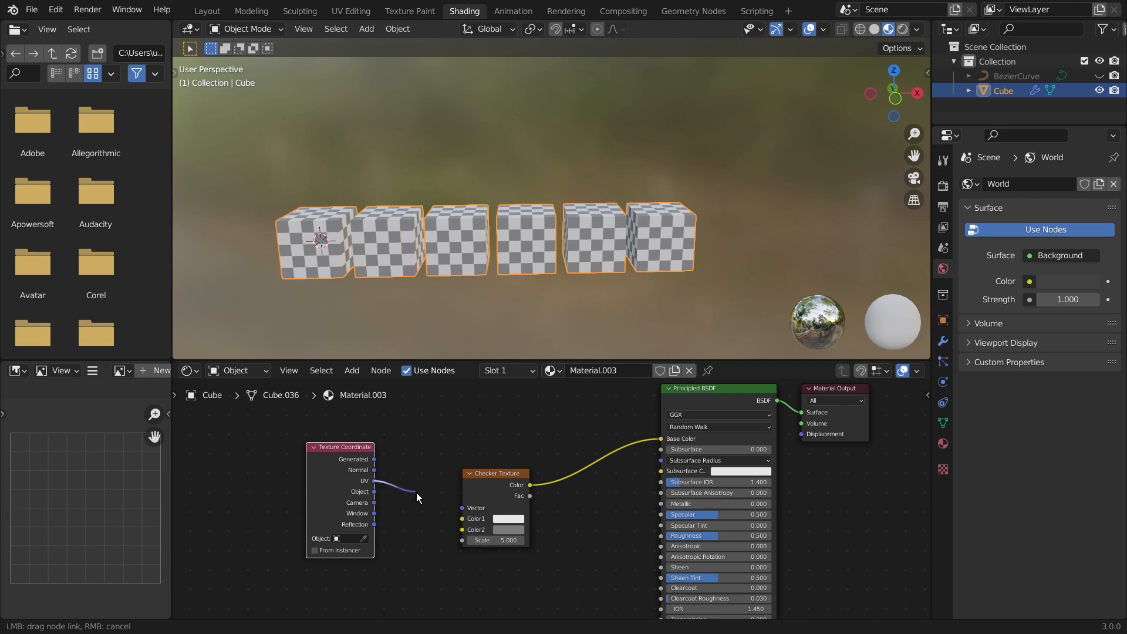
drag(435, 516, 468, 511)
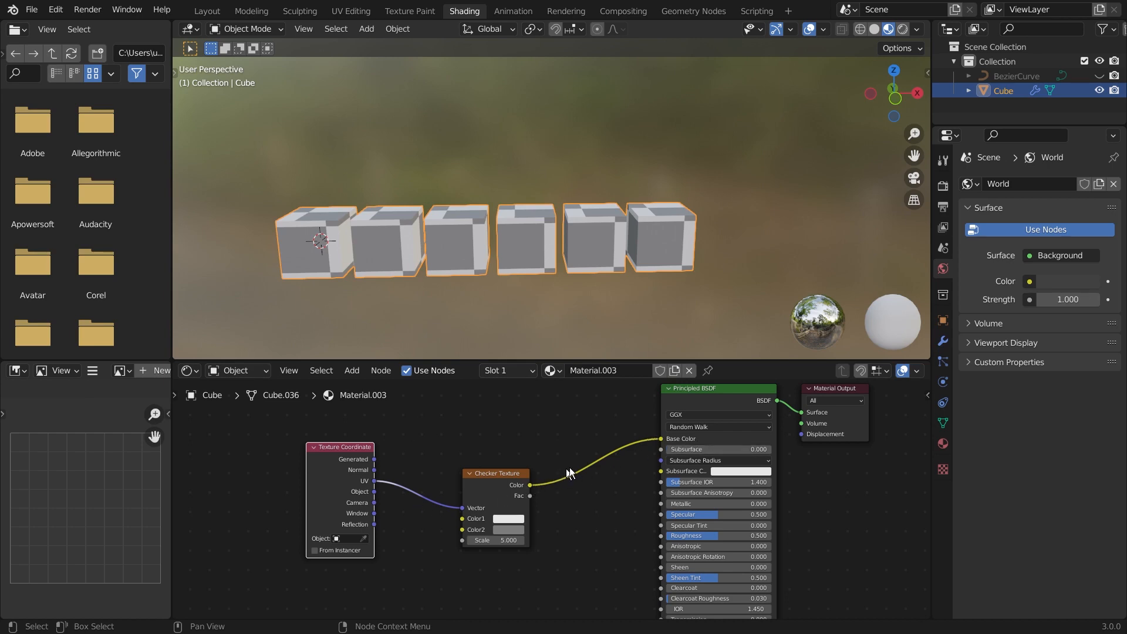
In the Modeling workspace, return to Object Mode and set the array's UV offsets to U 0.2275 and V -0.4360
click(254, 12)
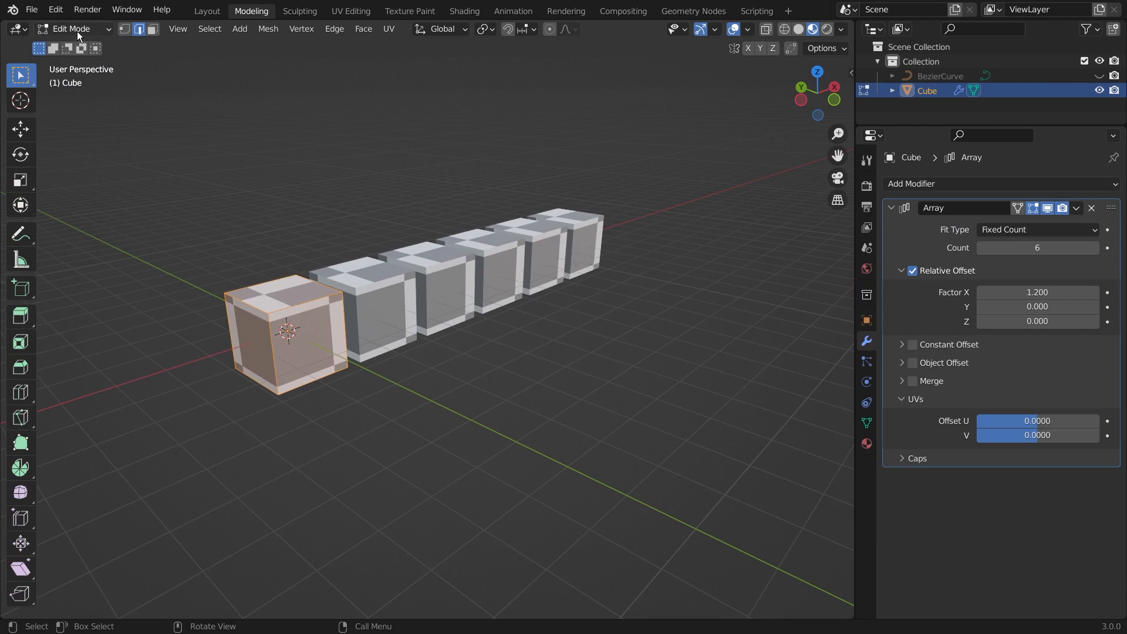
key(Tab)
click(525, 205)
click(373, 319)
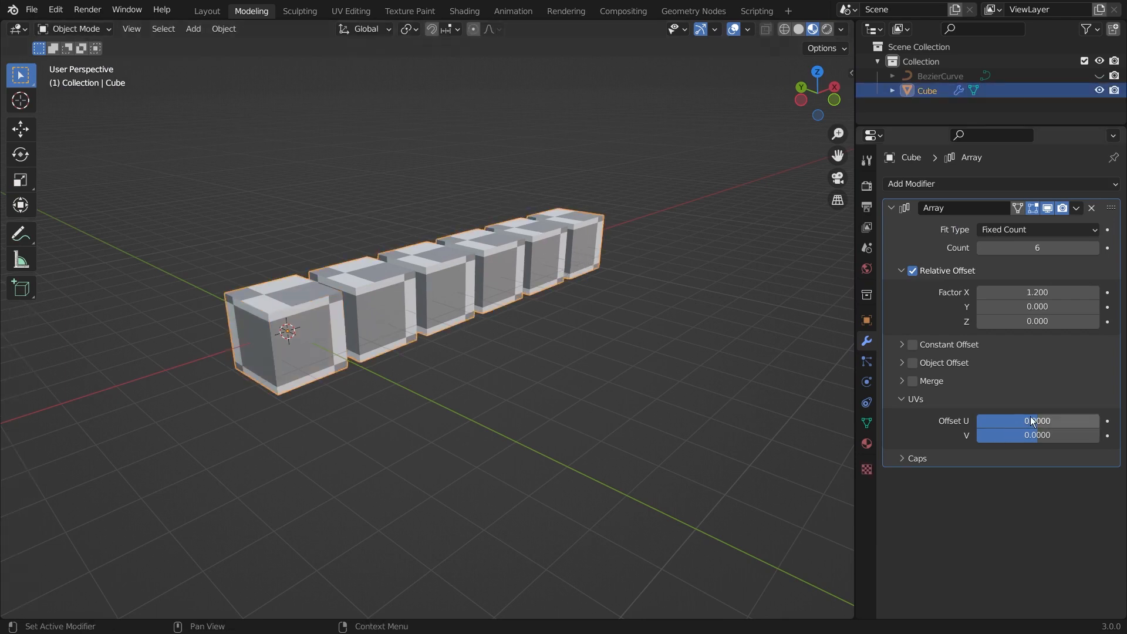
drag(1032, 419, 1014, 437)
middle_drag(576, 357, 453, 302)
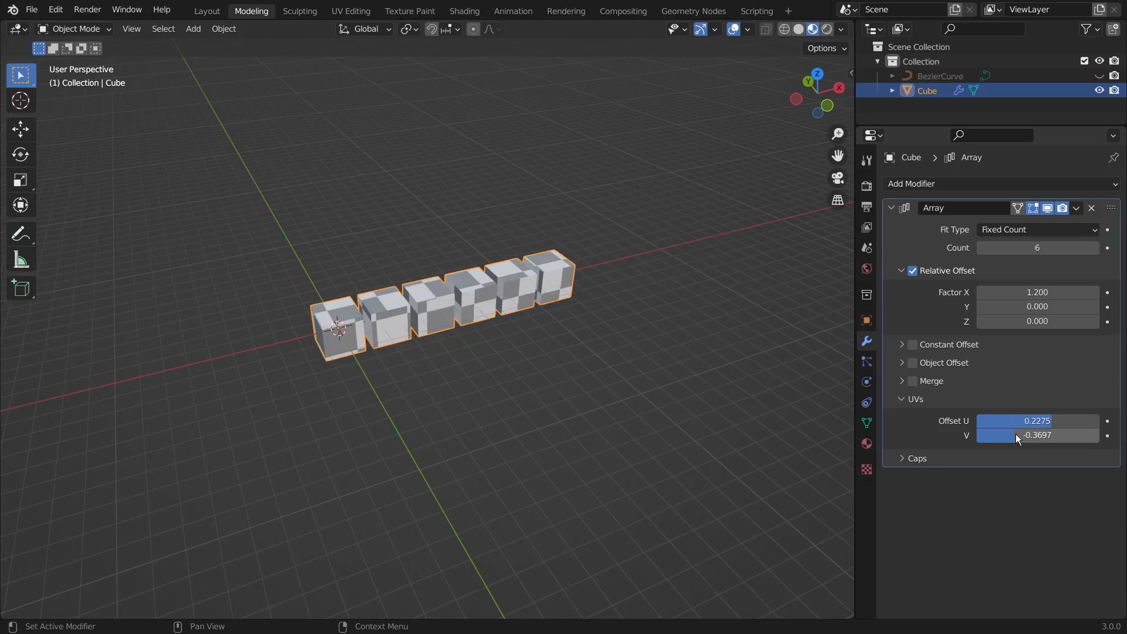
drag(1016, 435, 996, 434)
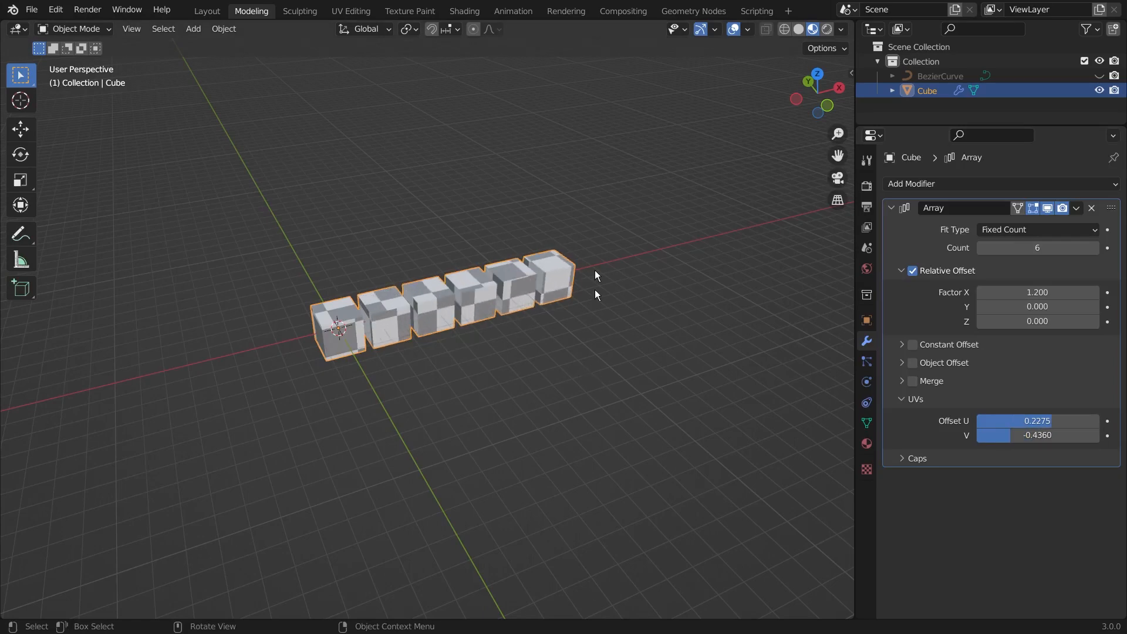
Return to the Shading workspace and set the Checker Texture's Color1 to bright green and Color2 to dark purple
click(464, 11)
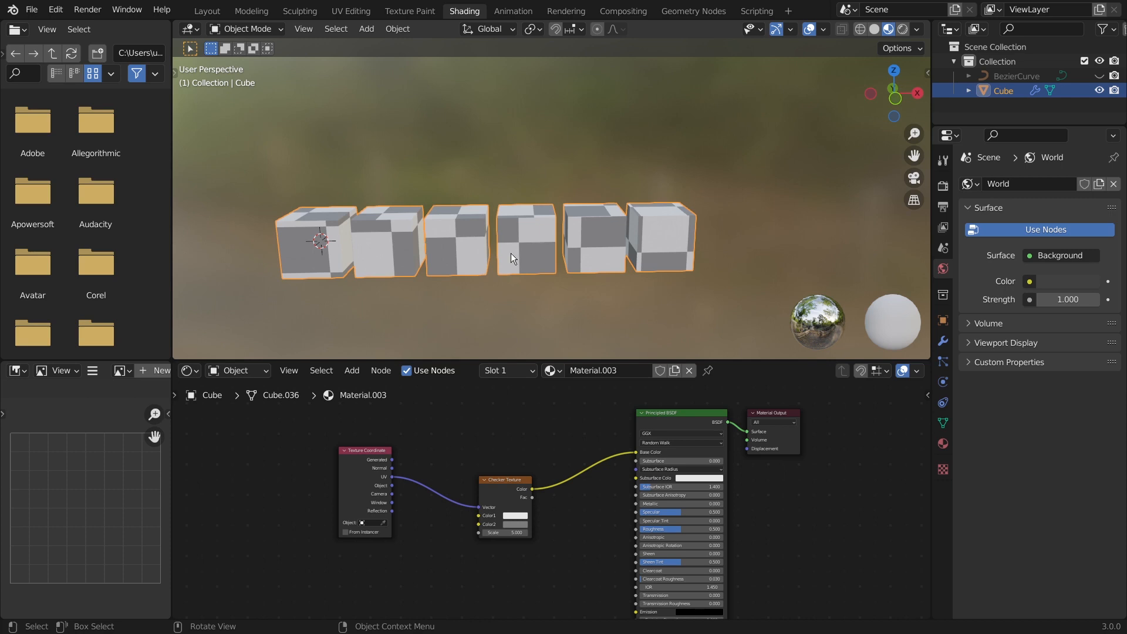
middle_drag(511, 252, 547, 235)
scroll(561, 236, down, 4)
scroll(563, 232, up, 4)
scroll(547, 224, down, 4)
scroll(586, 223, up, 3)
scroll(547, 235, down, 3)
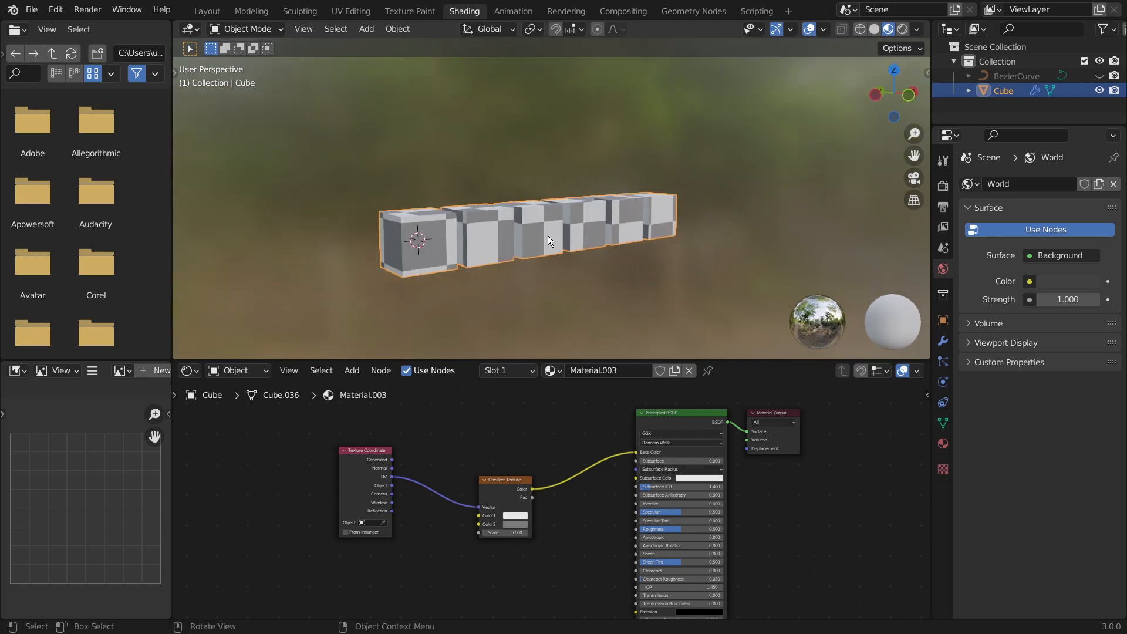
scroll(566, 230, up, 3)
click(516, 516)
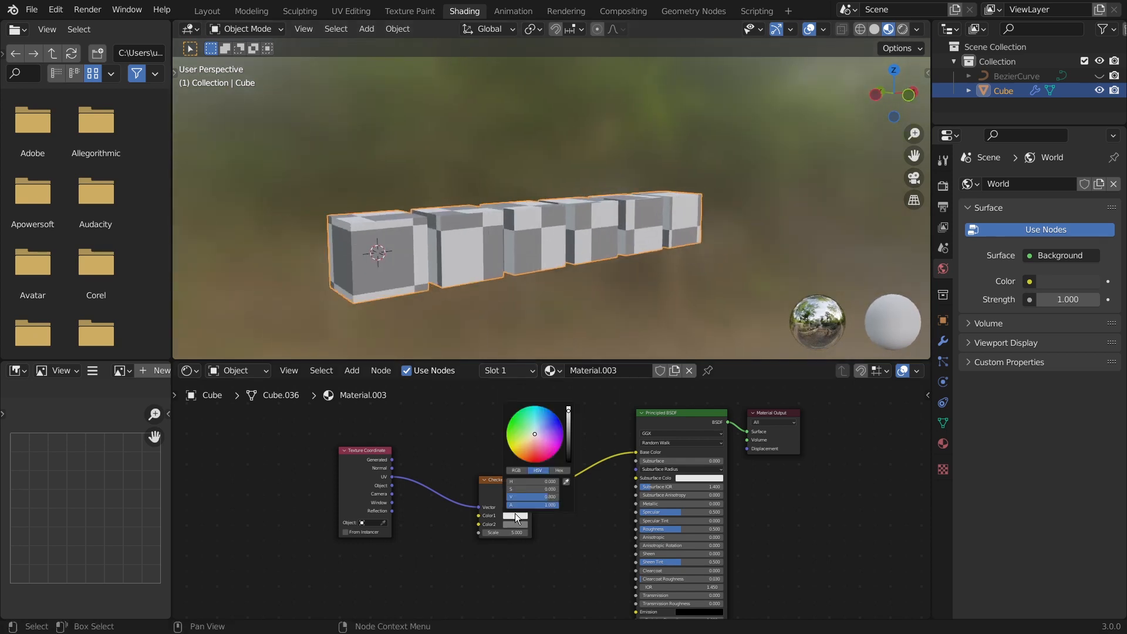
drag(535, 434, 509, 423)
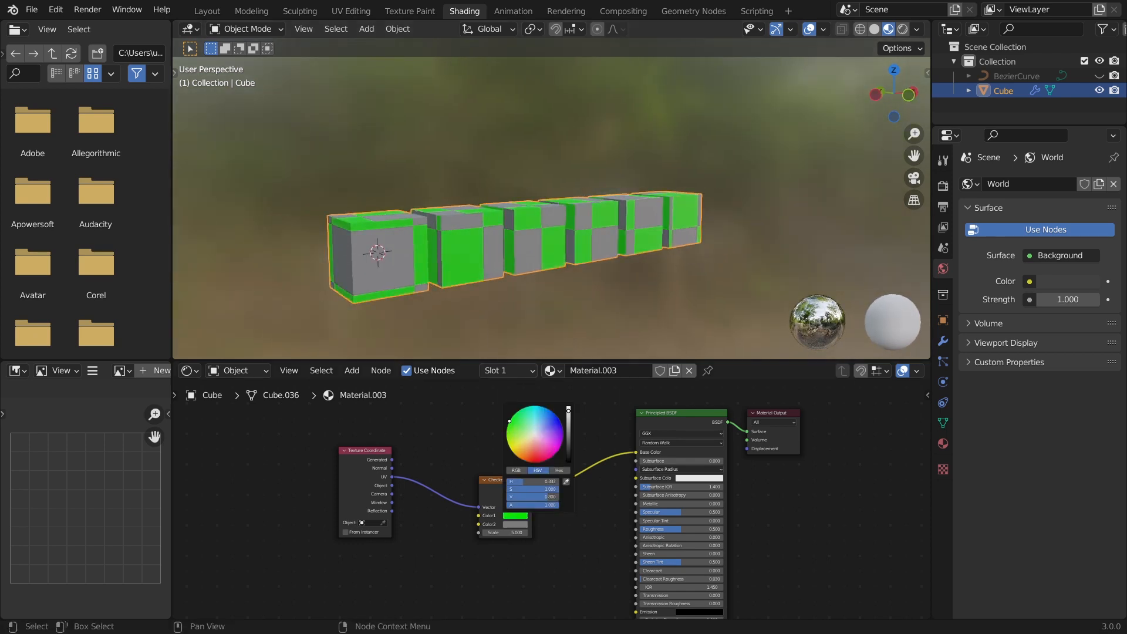
drag(510, 423, 507, 429)
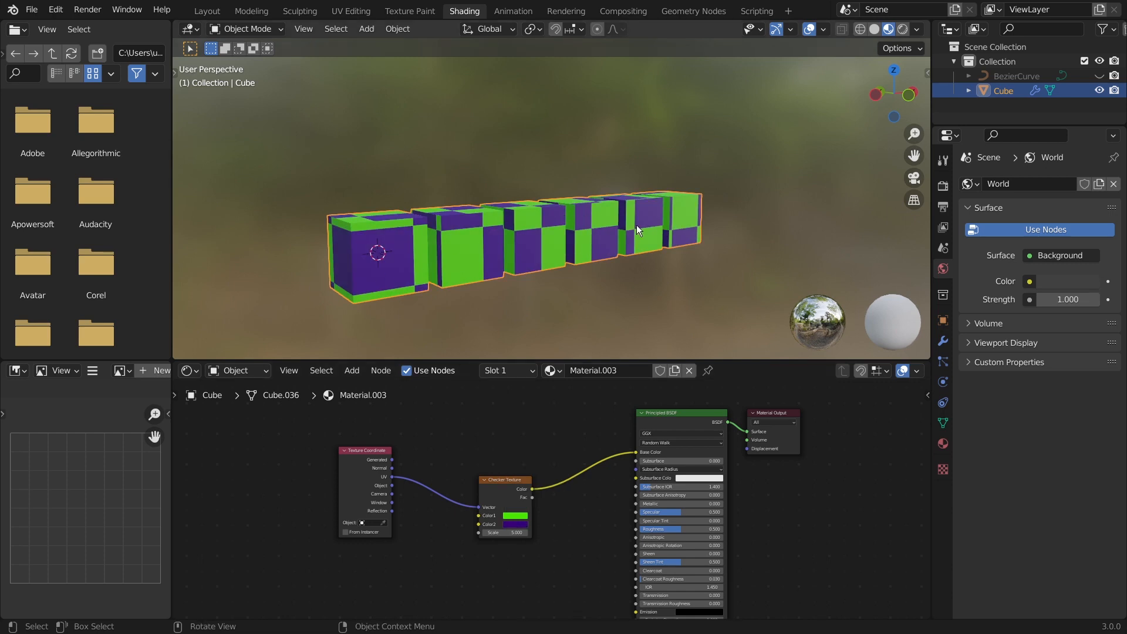
Add a Mapping node, placing it in the empty space beside the Texture Coordinate node
middle_drag(636, 224, 565, 234)
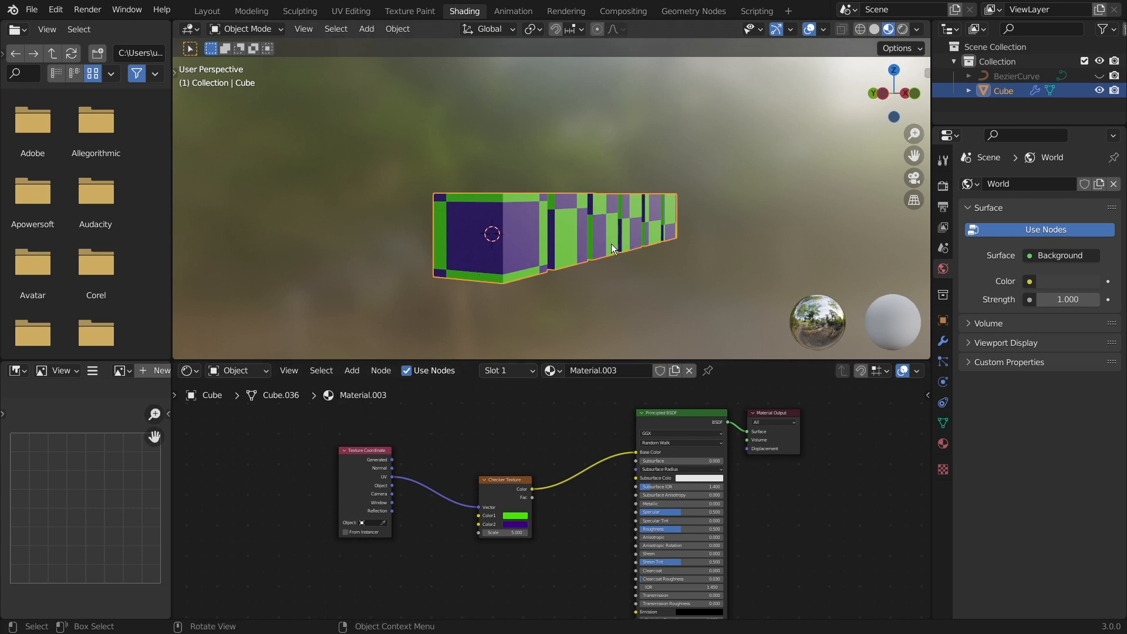
middle_drag(611, 244, 343, 234)
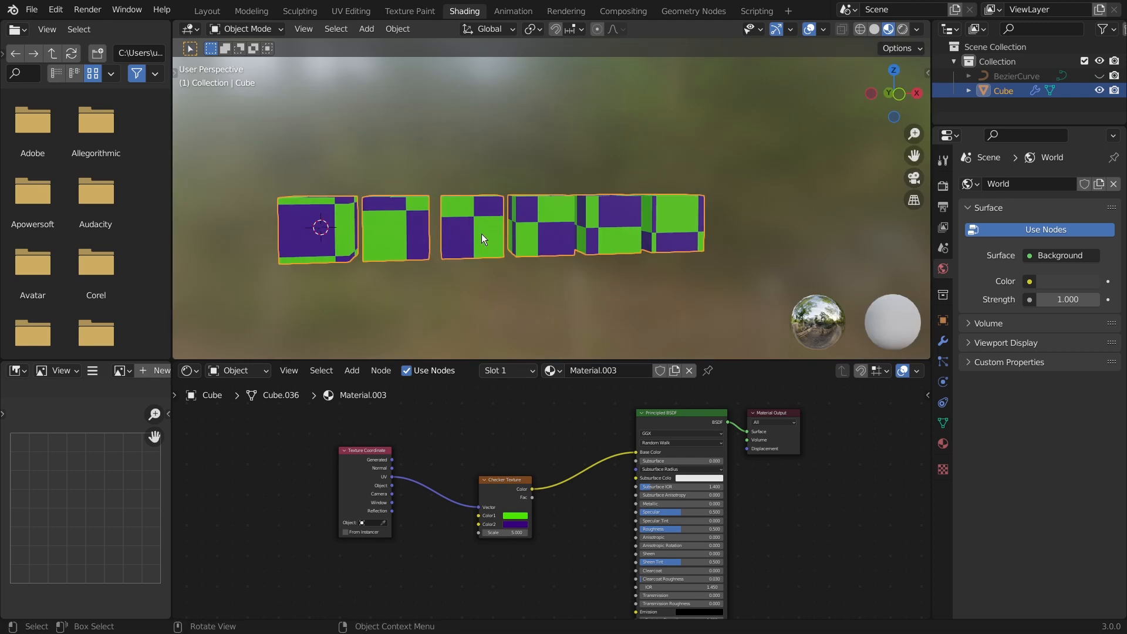
middle_drag(481, 233, 594, 161)
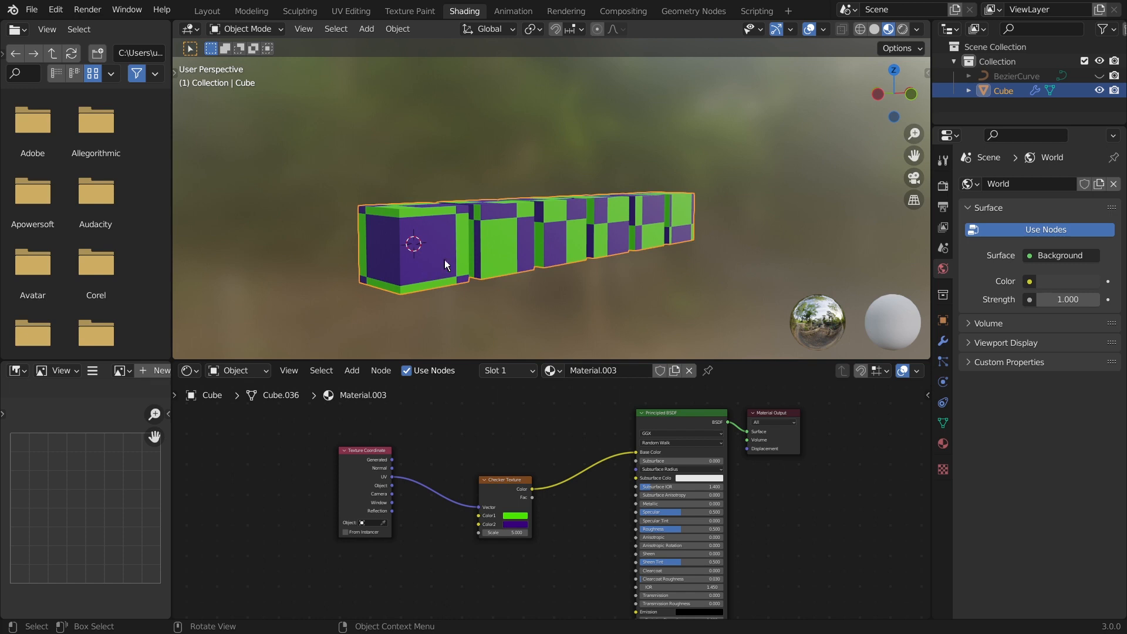
key(shift+a)
click(484, 445)
text(map)
key(Return)
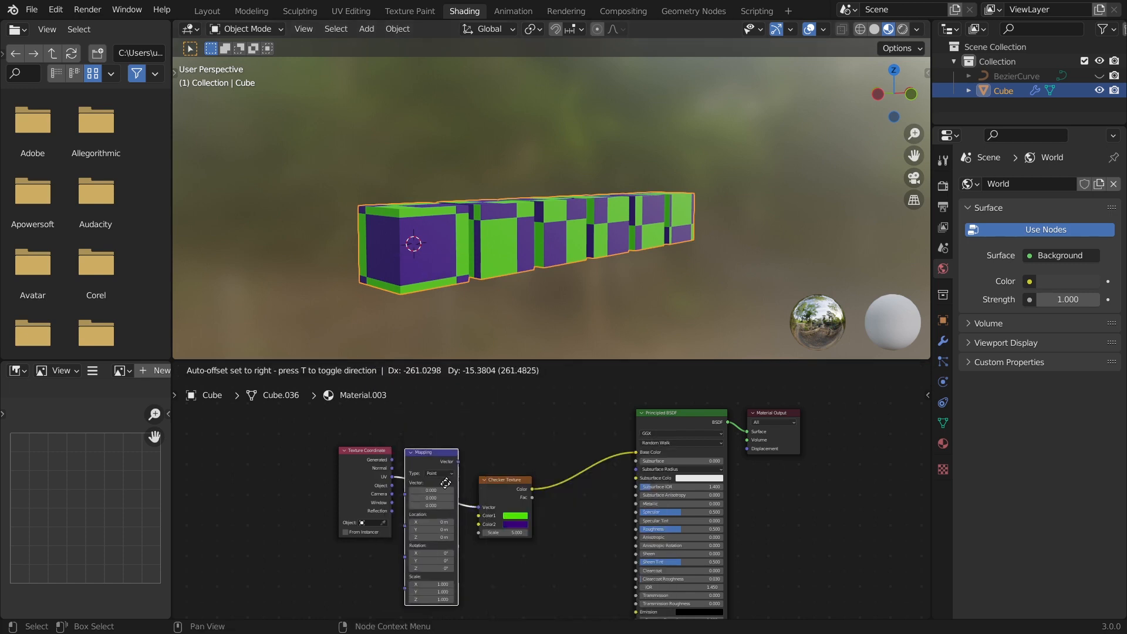
click(262, 458)
scroll(427, 466, up, 1)
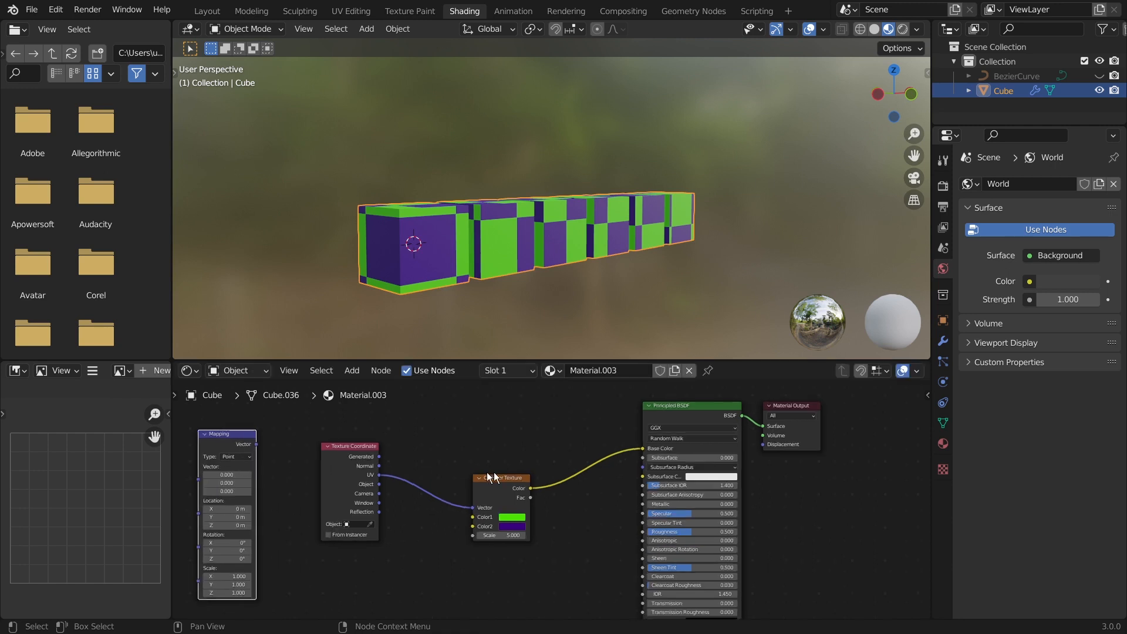
Insert the Mapping node between the Checker Texture and the Principled BSDF, and set its Location X to 0.6 m
drag(236, 433, 594, 435)
middle_drag(602, 465, 604, 510)
scroll(610, 514, down, 1)
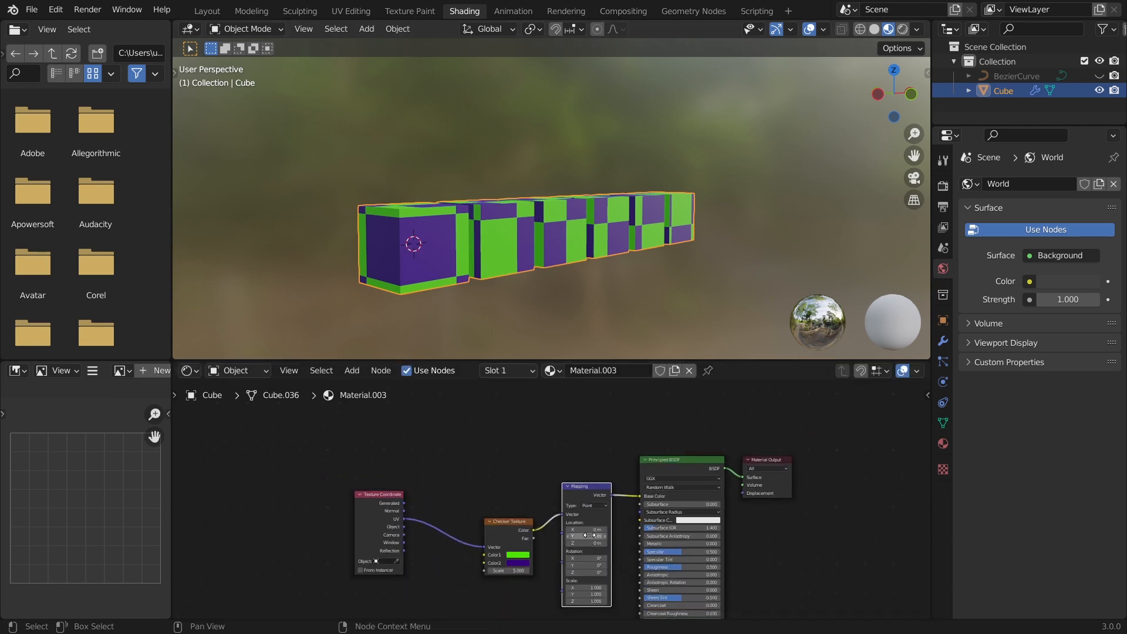
mouse_move(588, 530)
mouse_down()
mouse_move(616, 530)
mouse_move(570, 529)
mouse_move(633, 530)
mouse_move(587, 530)
mouse_up()
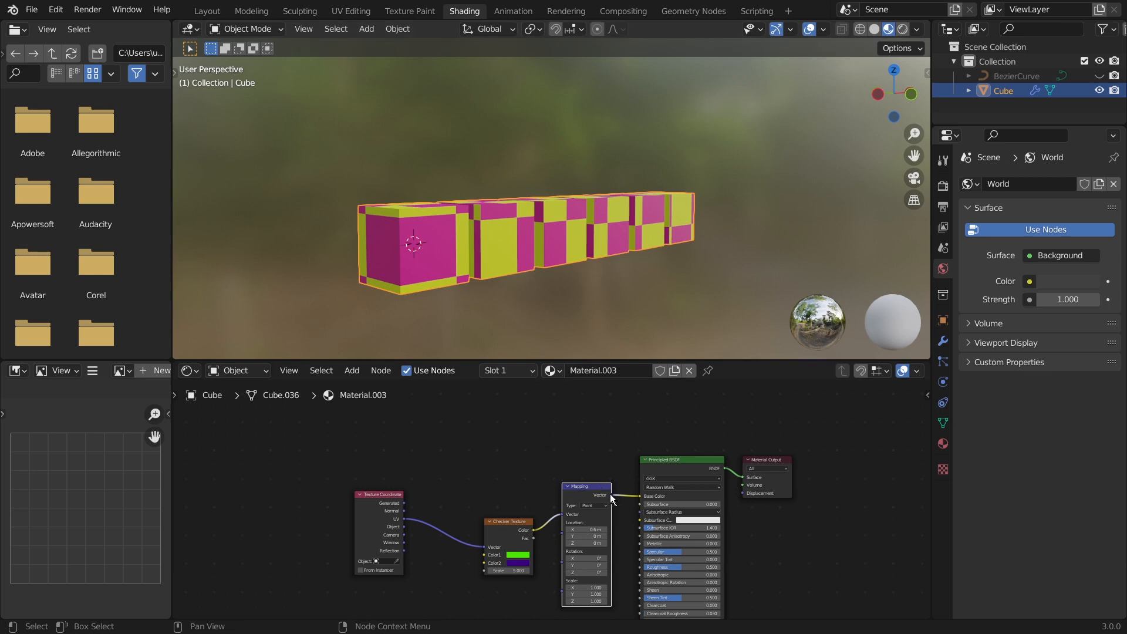
Move the Mapping node between Texture Coordinate and Checker Texture, and reconnect the checker's Color output to Base Color
drag(638, 495, 560, 515)
drag(560, 515, 444, 474)
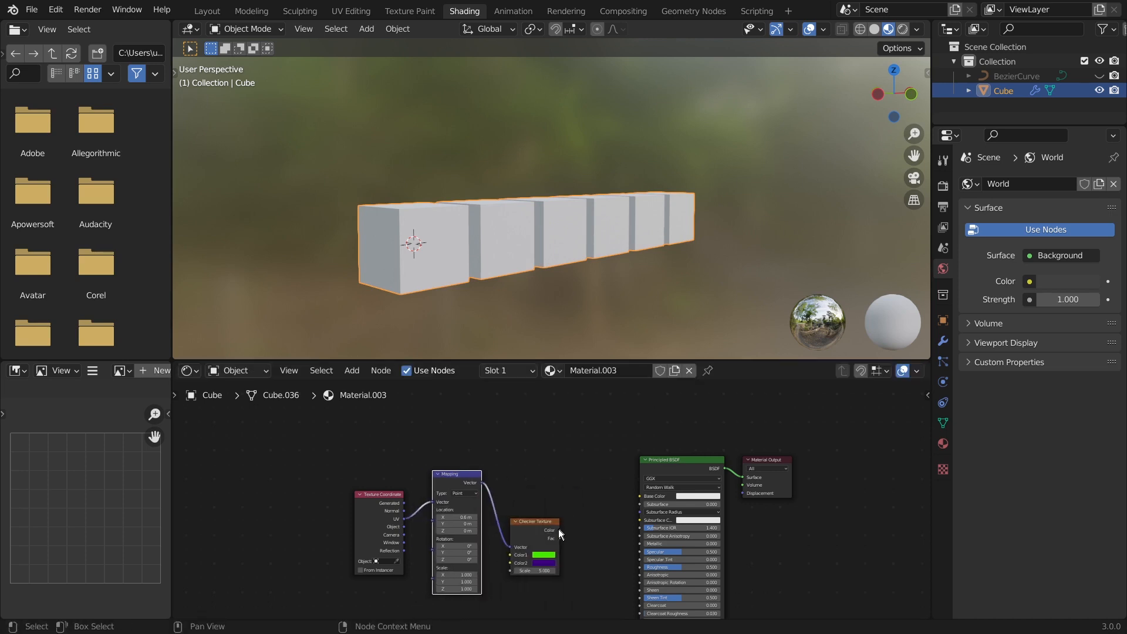
drag(559, 530, 642, 494)
Detach the UV link from the Mapping node's Vector input and reconnect it there
scroll(549, 508, up, 3)
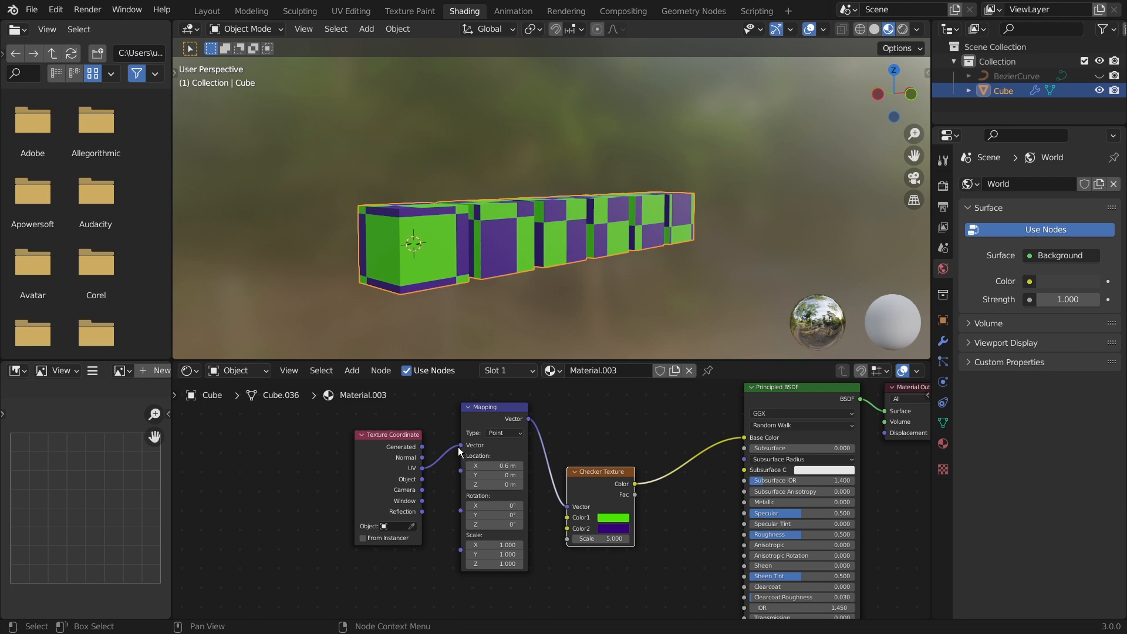
drag(459, 445, 438, 450)
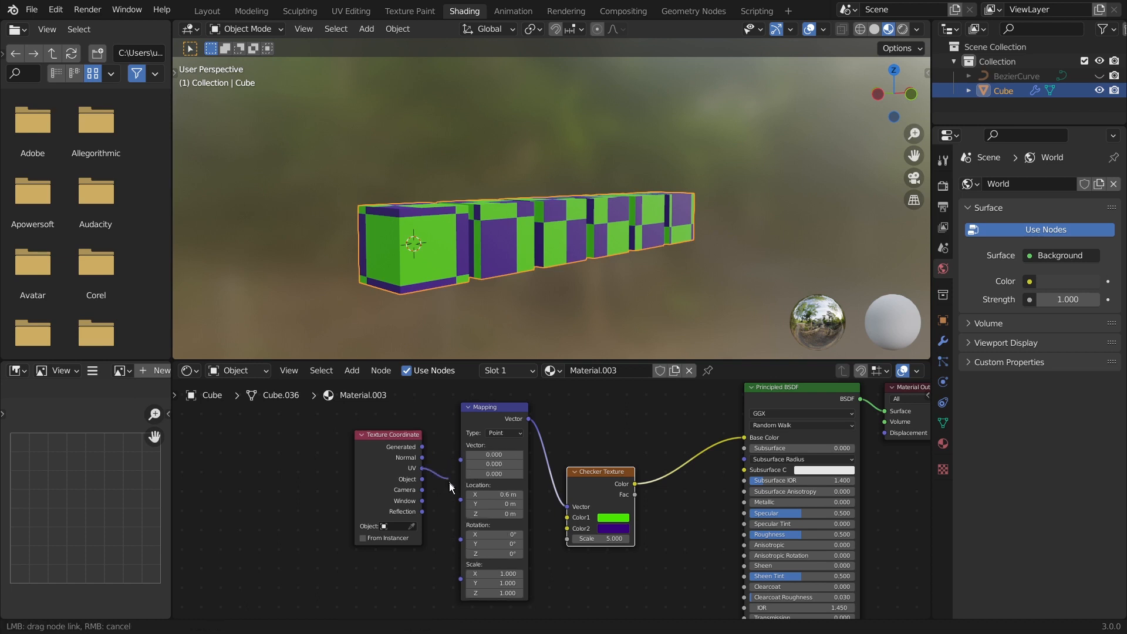
drag(445, 547, 460, 457)
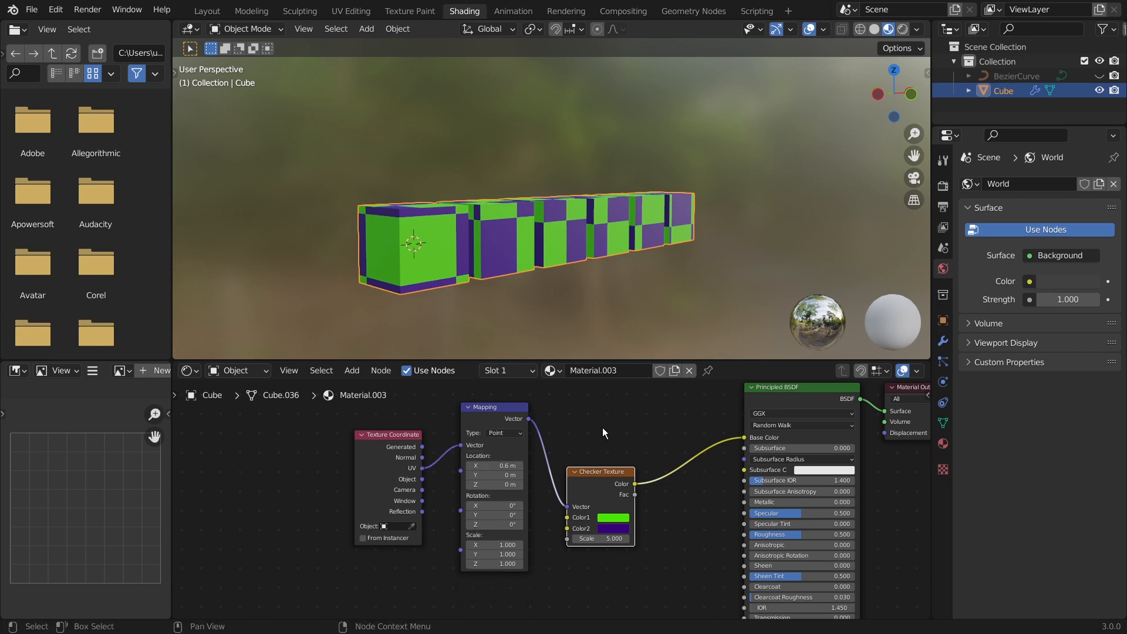
click(400, 458)
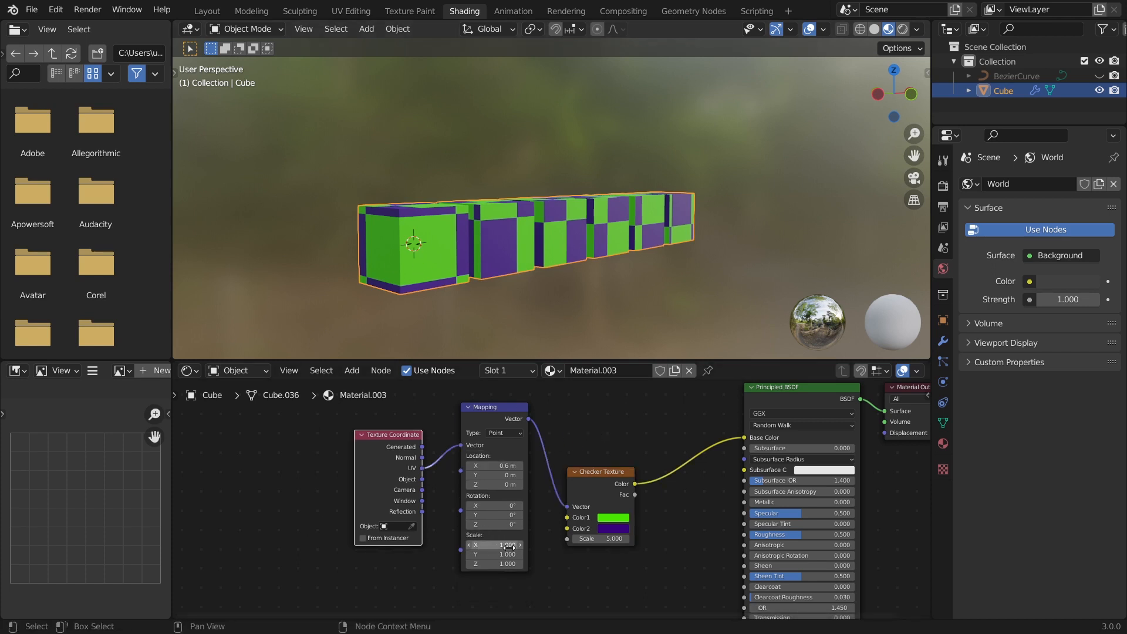
Set the Mapping node's Scale X to -10.6 and Y to 5.9, Rotation X to -2.7°, and Location Y to 2.9 m
drag(494, 546, 461, 560)
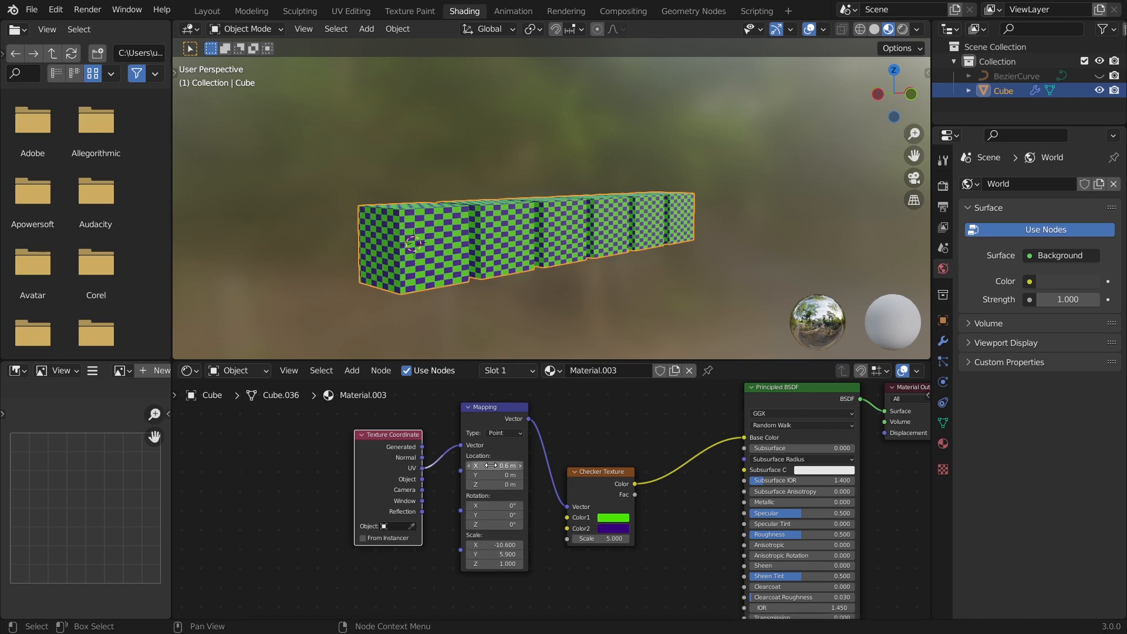
drag(508, 508, 492, 509)
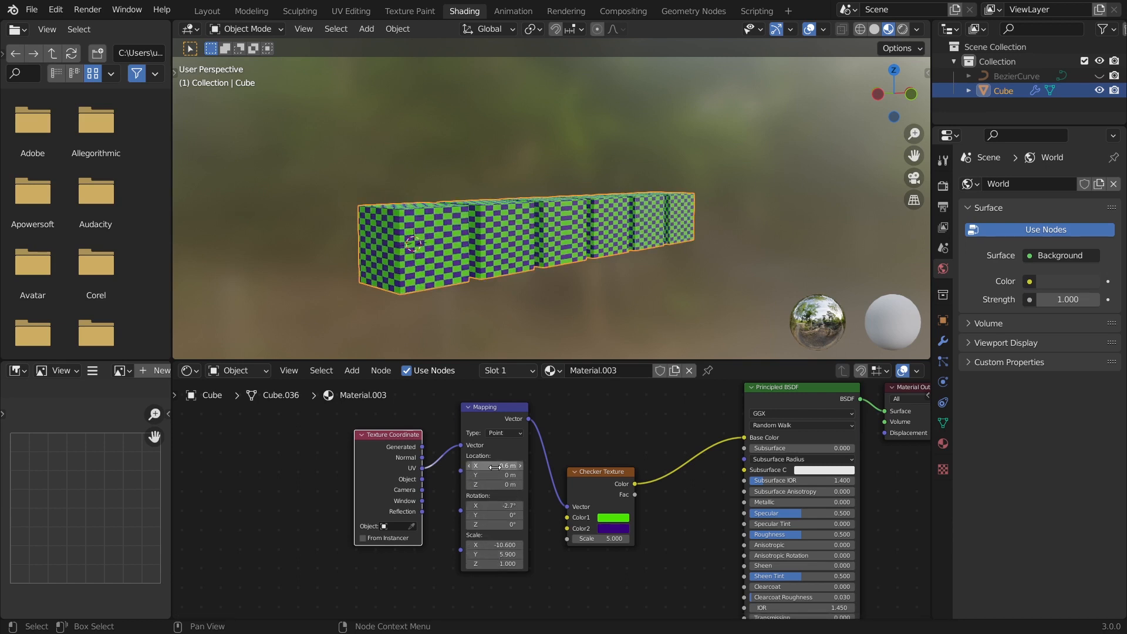
drag(494, 474, 538, 460)
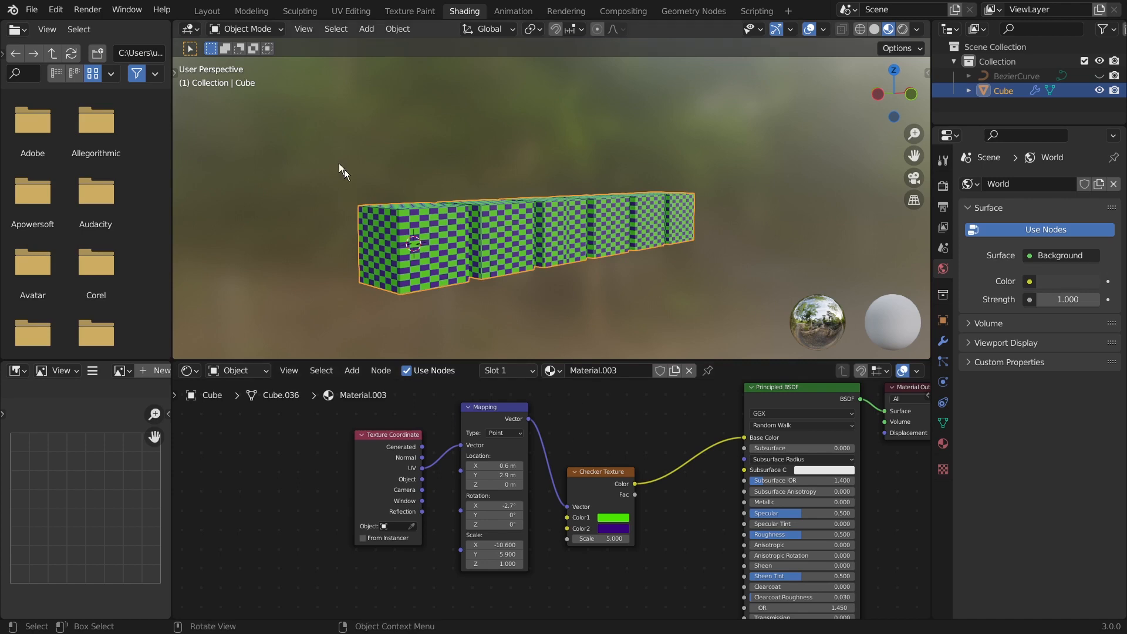
Return to the Modeling workspace and switch the cube array from Edit Mode to Object Mode
click(250, 17)
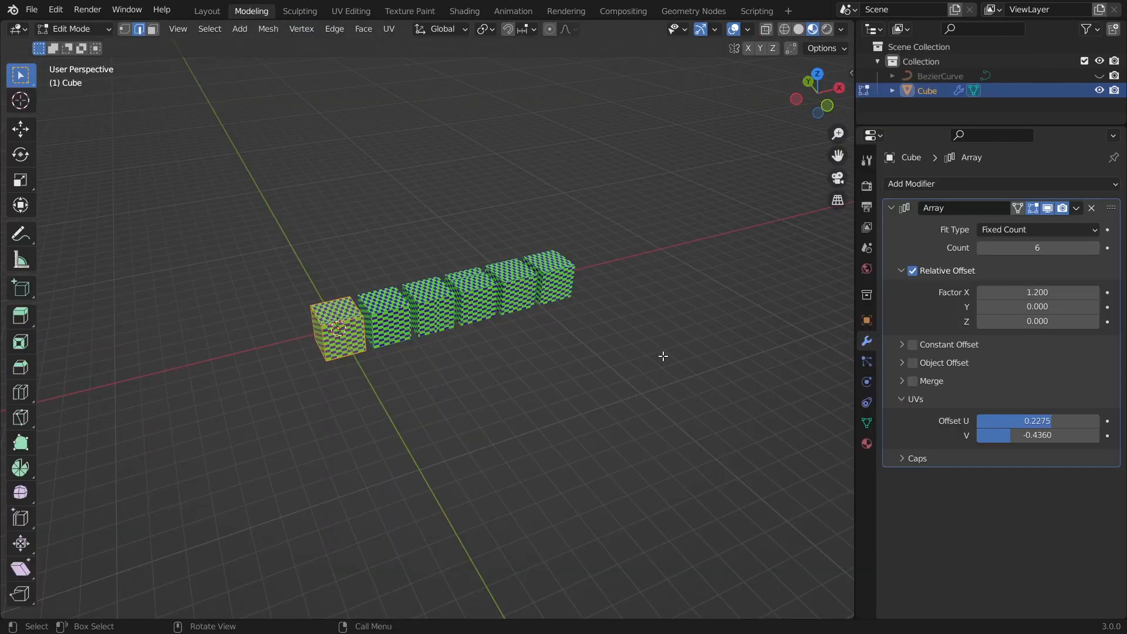
key(Tab)
scroll(610, 262, up, 4)
middle_drag(544, 279, 550, 244)
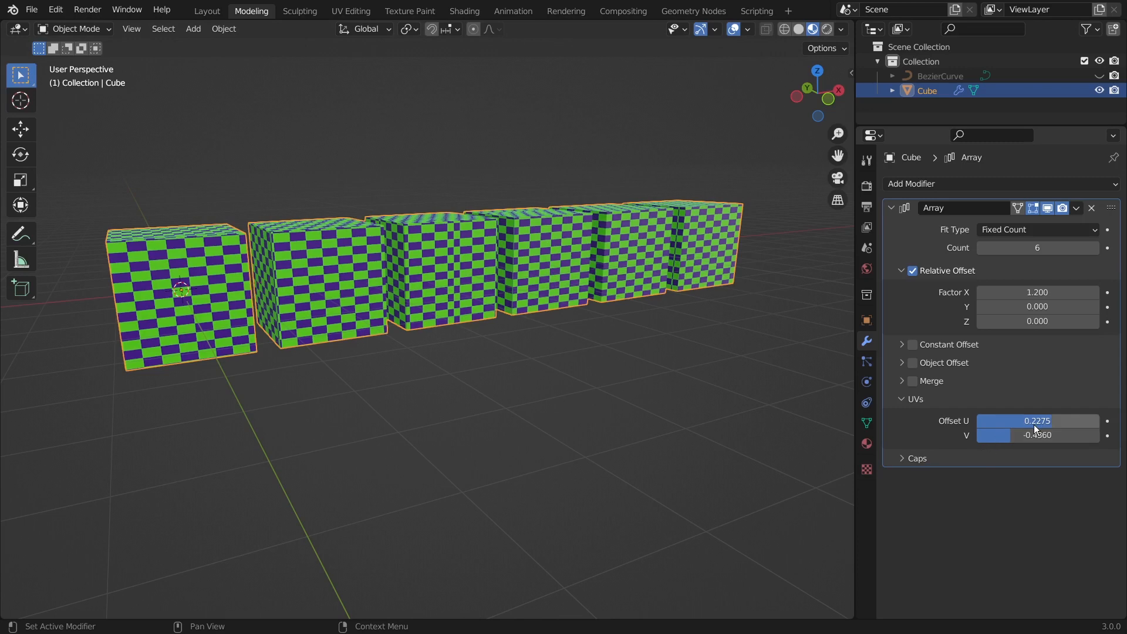
Set the Array's UV offset to U 0.3128 and V 0.0569, and inspect the checker pattern across the cubes
mouse_move(1034, 425)
mouse_down()
mouse_move(1027, 436)
mouse_move(1054, 436)
mouse_move(1045, 436)
mouse_up()
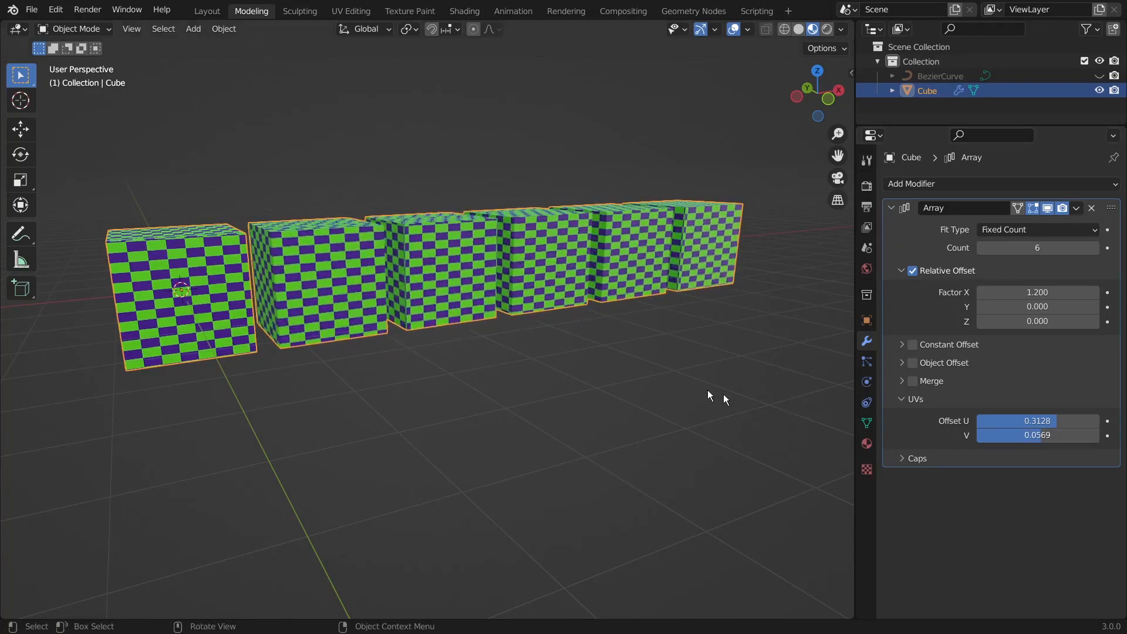
middle_drag(723, 397, 947, 394)
middle_drag(512, 349, 202, 292)
middle_drag(699, 283, 583, 329)
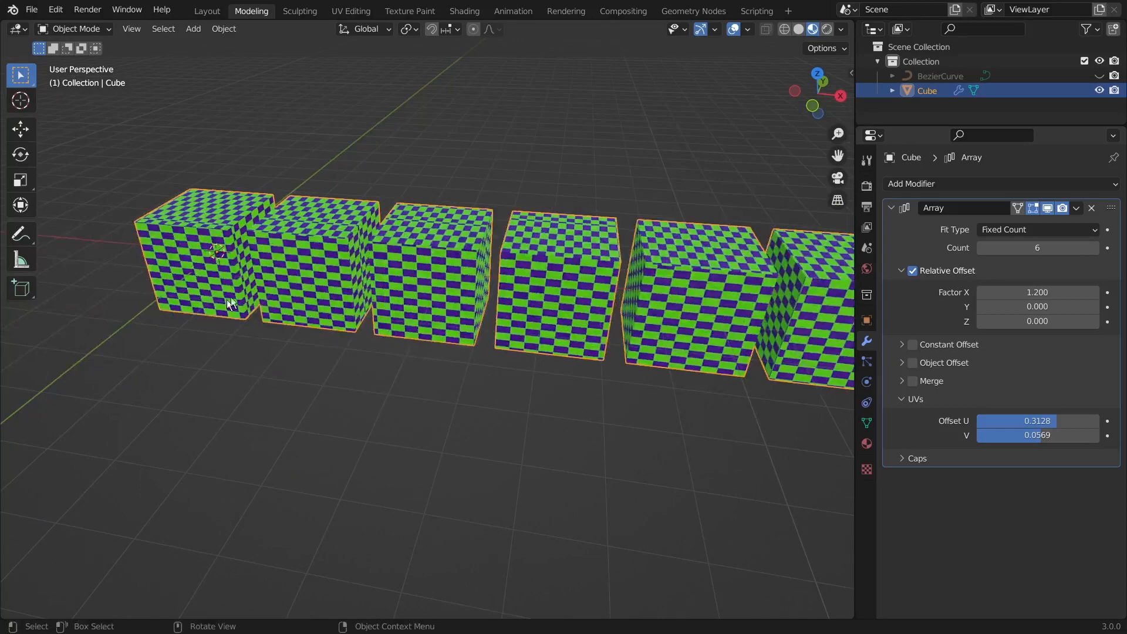
middle_drag(435, 290, 436, 290)
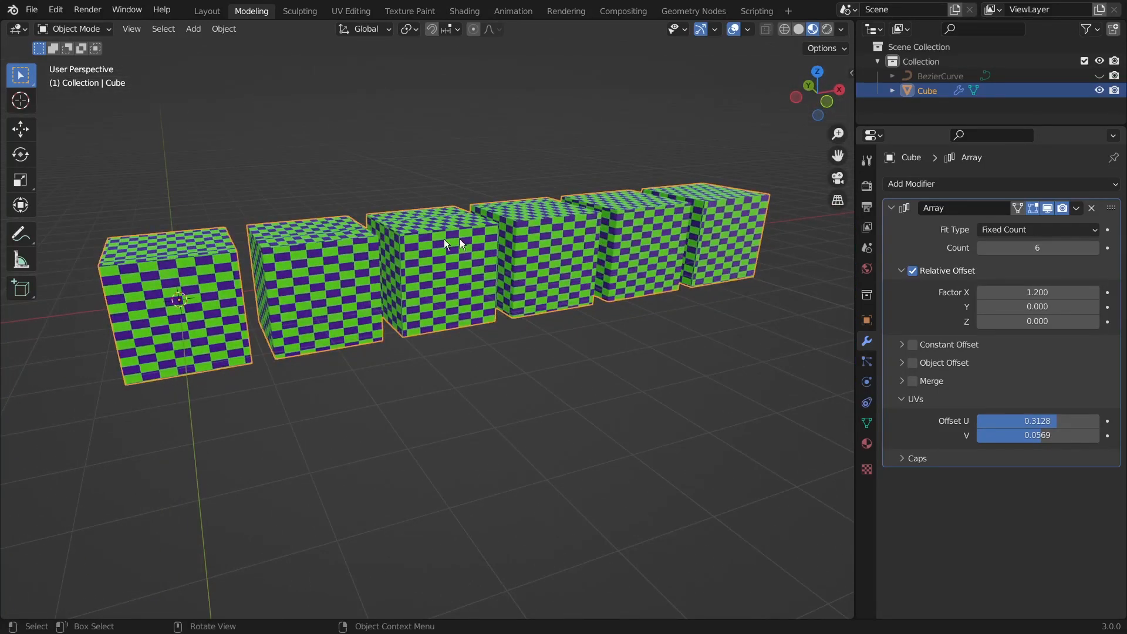
Set the Array's UV offset to U -0.0190 and V 0.2227, and deselect the cube array
drag(1066, 435, 1094, 435)
click(533, 431)
scroll(533, 431, down, 3)
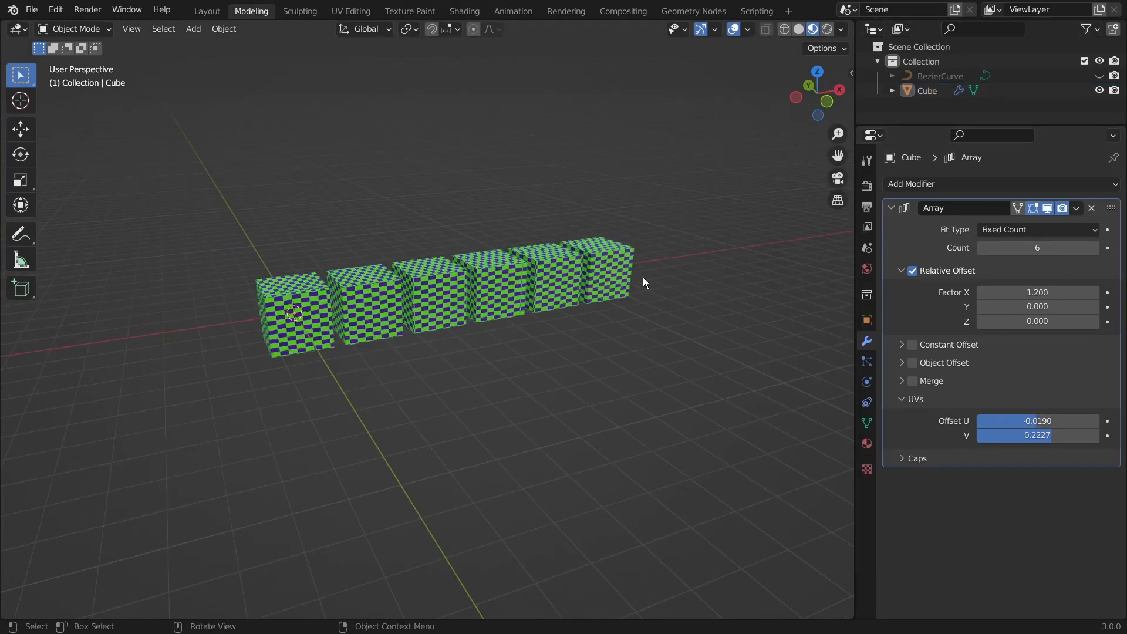
middle_drag(642, 282, 816, 301)
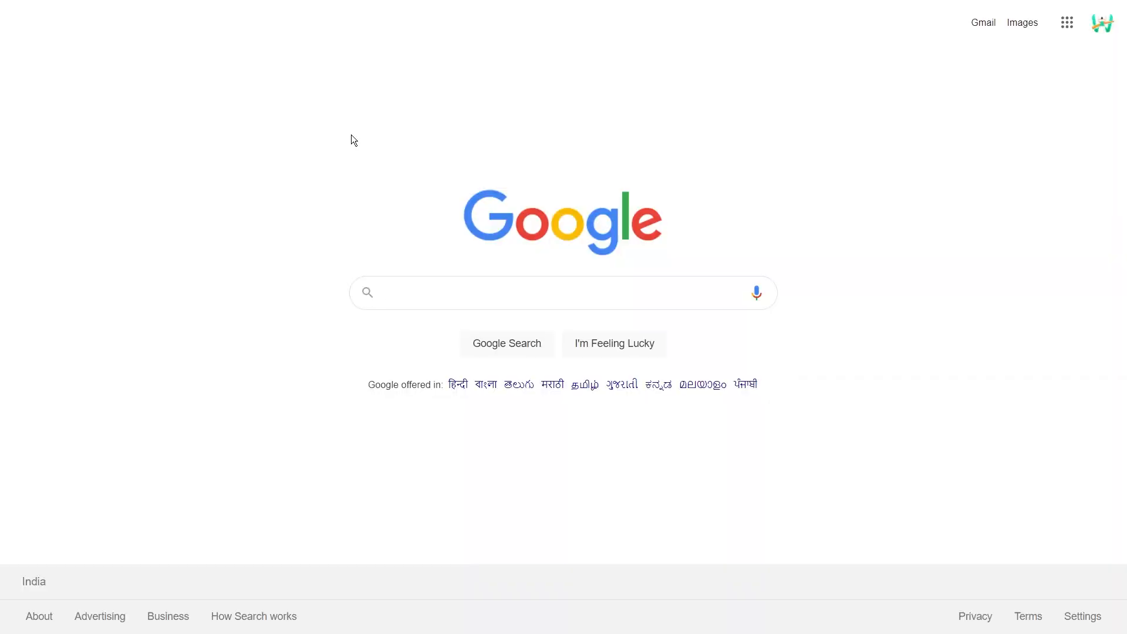
In the browser, search Google for web4click and play the Blender Full Course in Hindi playlist from its YouTube channel
text(web4click)
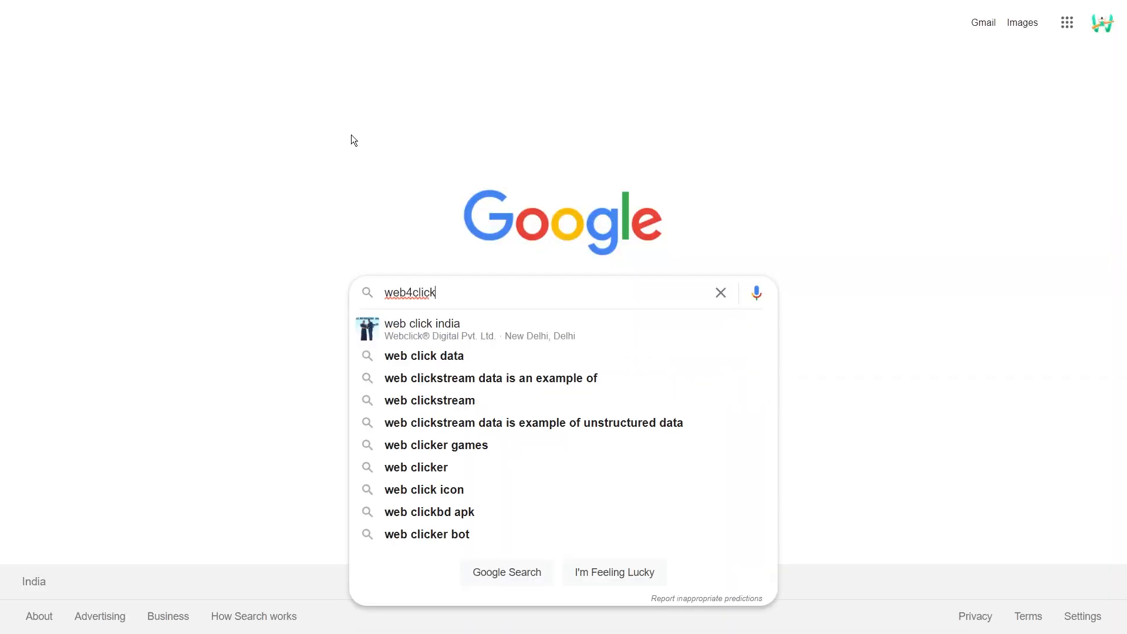
key(Return)
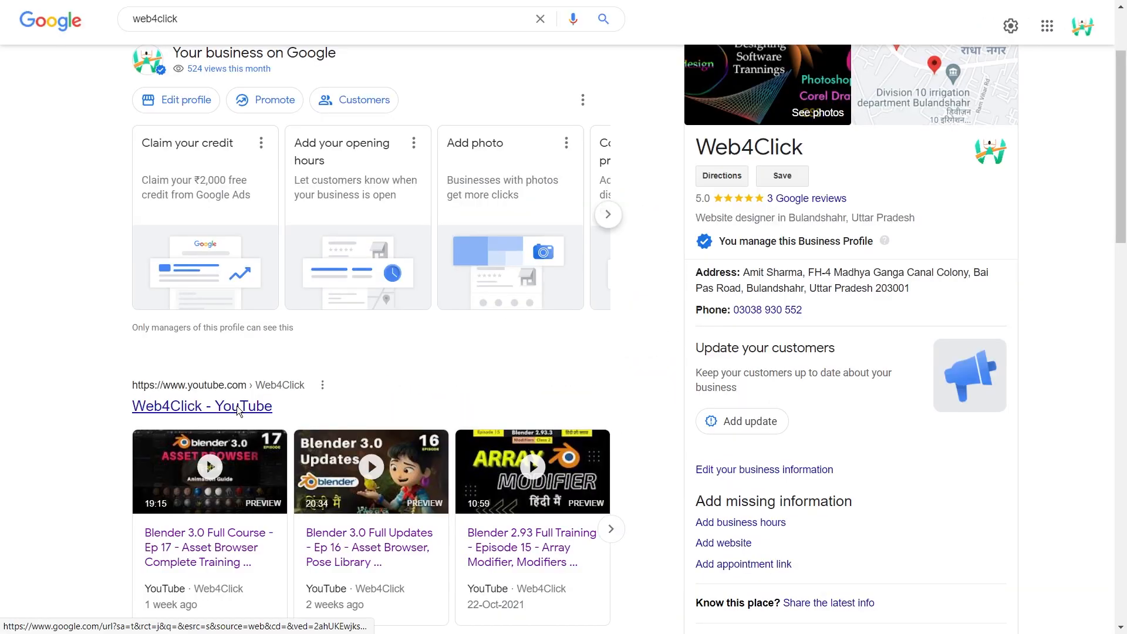
click(237, 406)
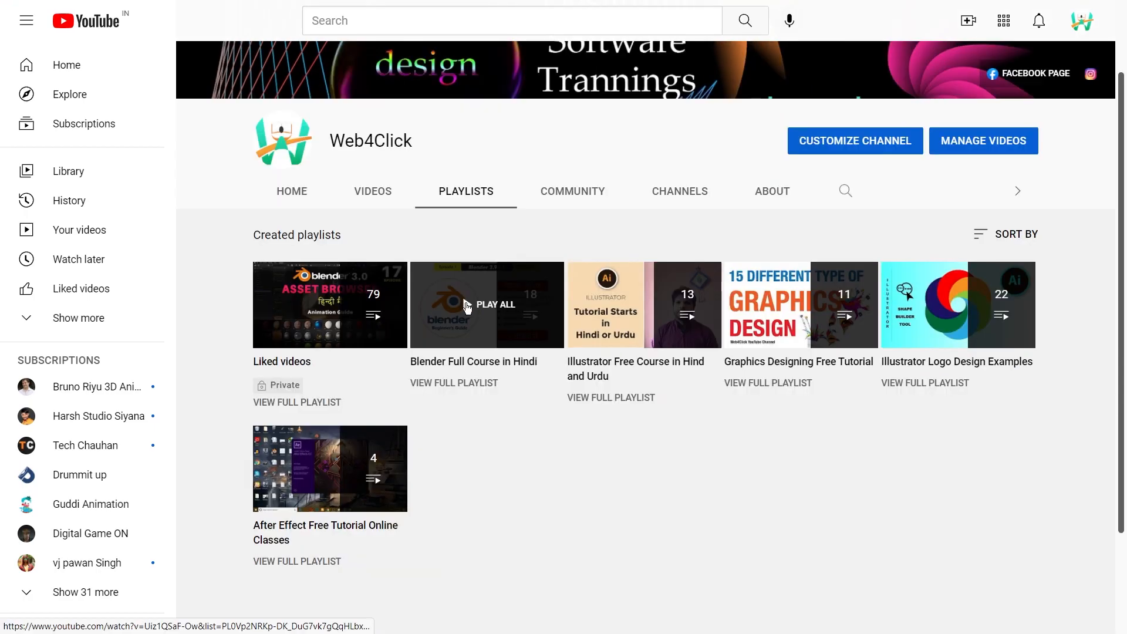
click(477, 305)
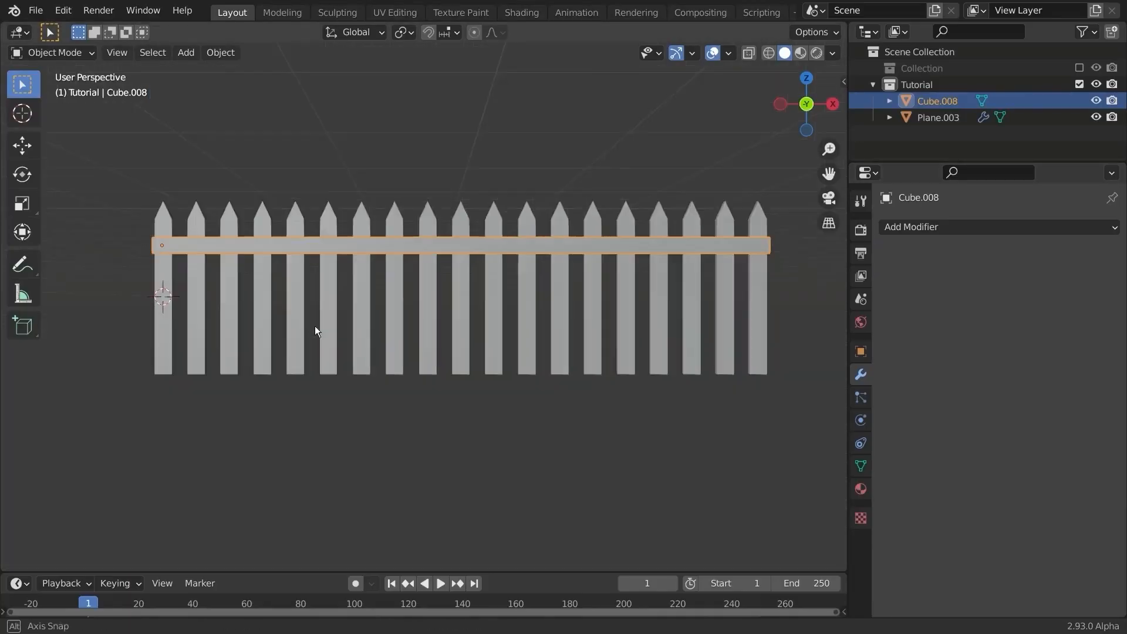
middle_drag(314, 325, 392, 335)
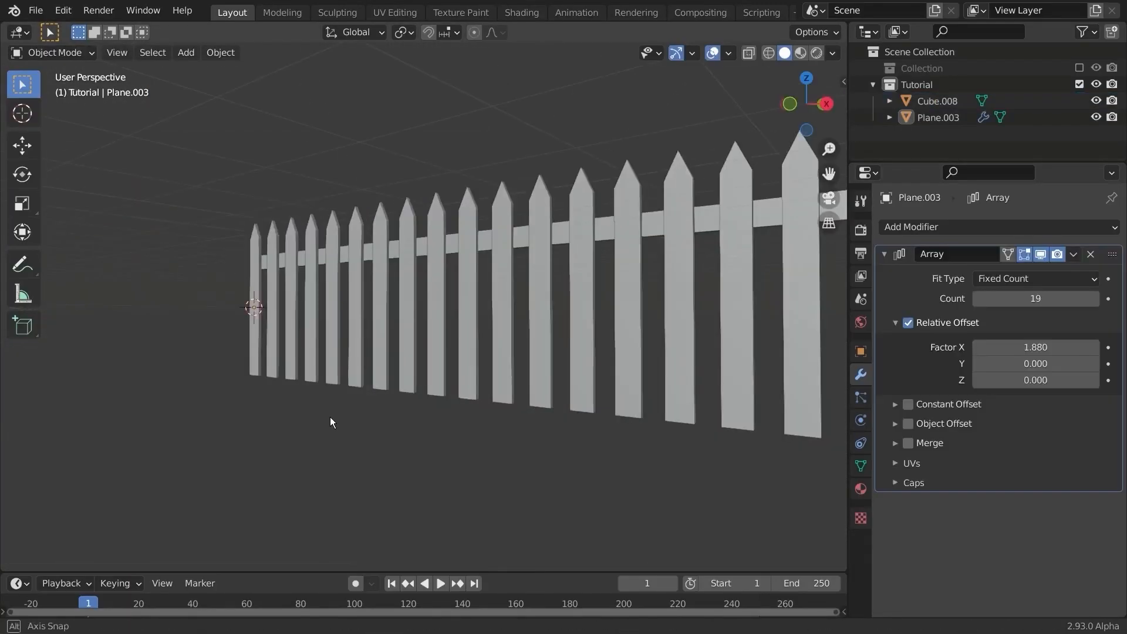
middle_drag(330, 417, 284, 346)
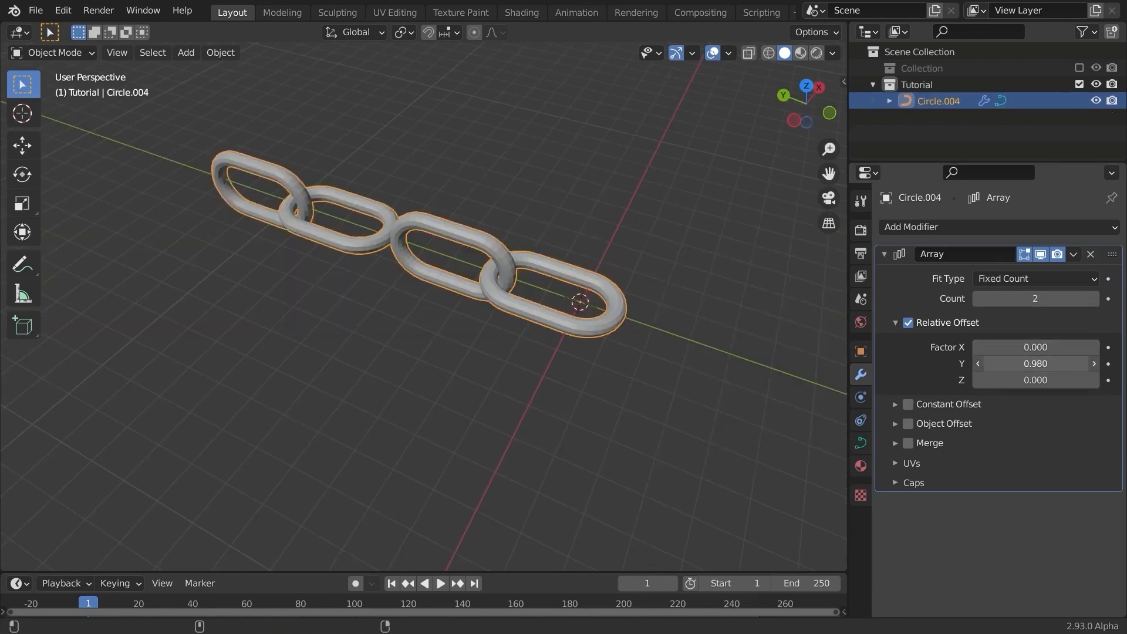
Set the chain's Array relative offset Y factor to 0.870 and raise its Count to lengthen the chain
scroll(573, 353, down, 5)
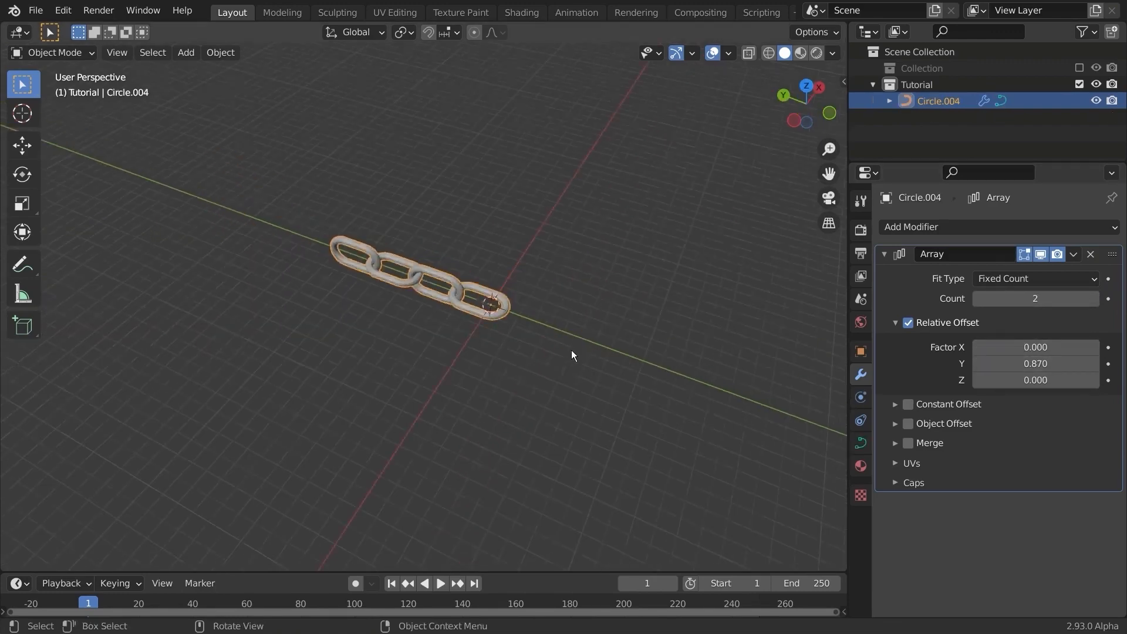
scroll(574, 352, up, 3)
drag(1045, 298, 1098, 300)
middle_drag(646, 329, 425, 284)
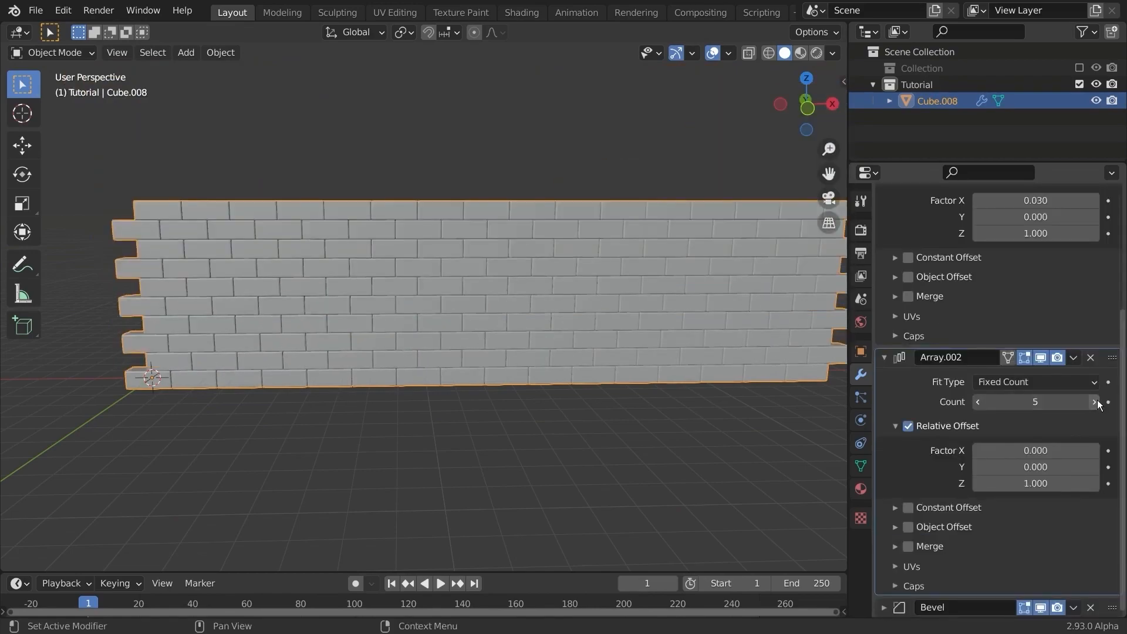
middle_drag(605, 387, 565, 427)
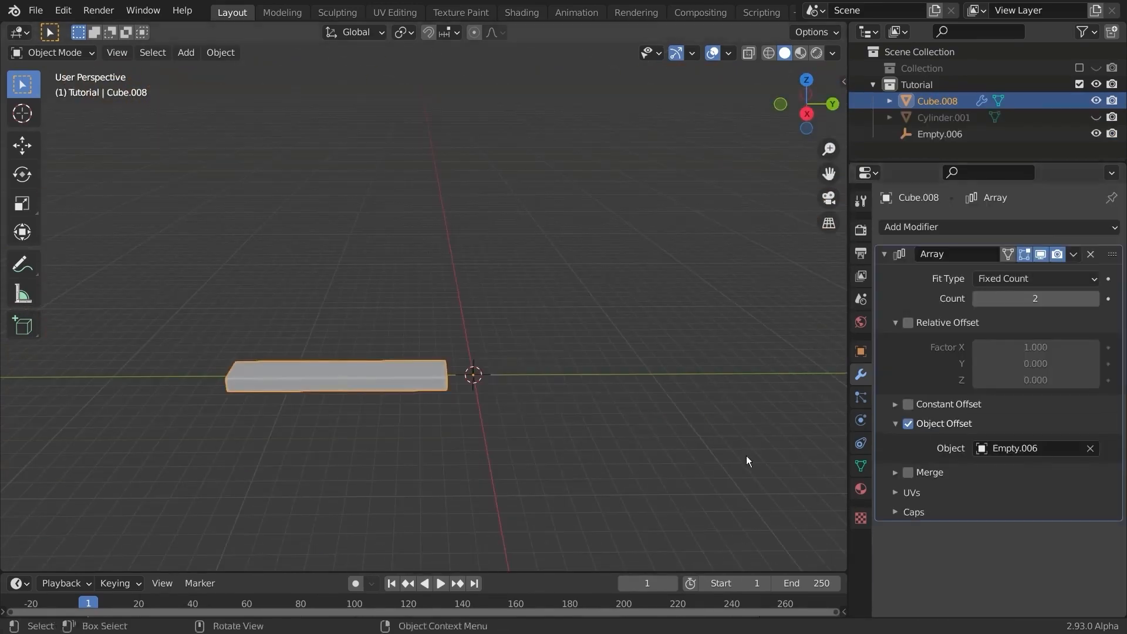
Rotate the Empty that drives the plank's Object Offset about the Z axis, and raise it along Z
click(474, 376)
key(r)
key(z)
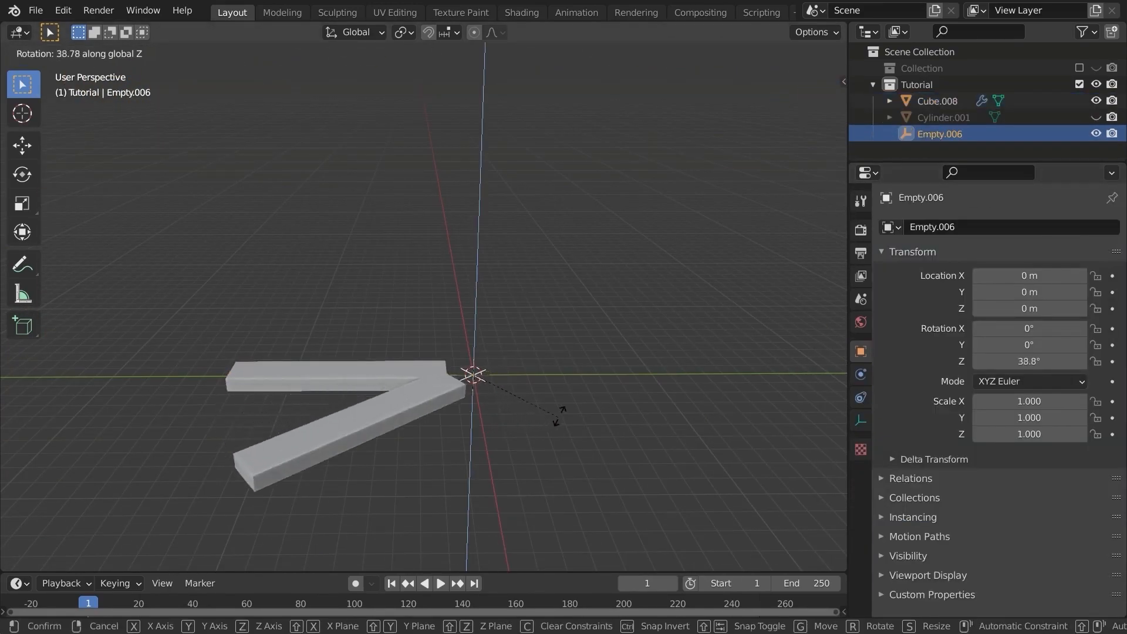
click(499, 401)
key(g)
key(z)
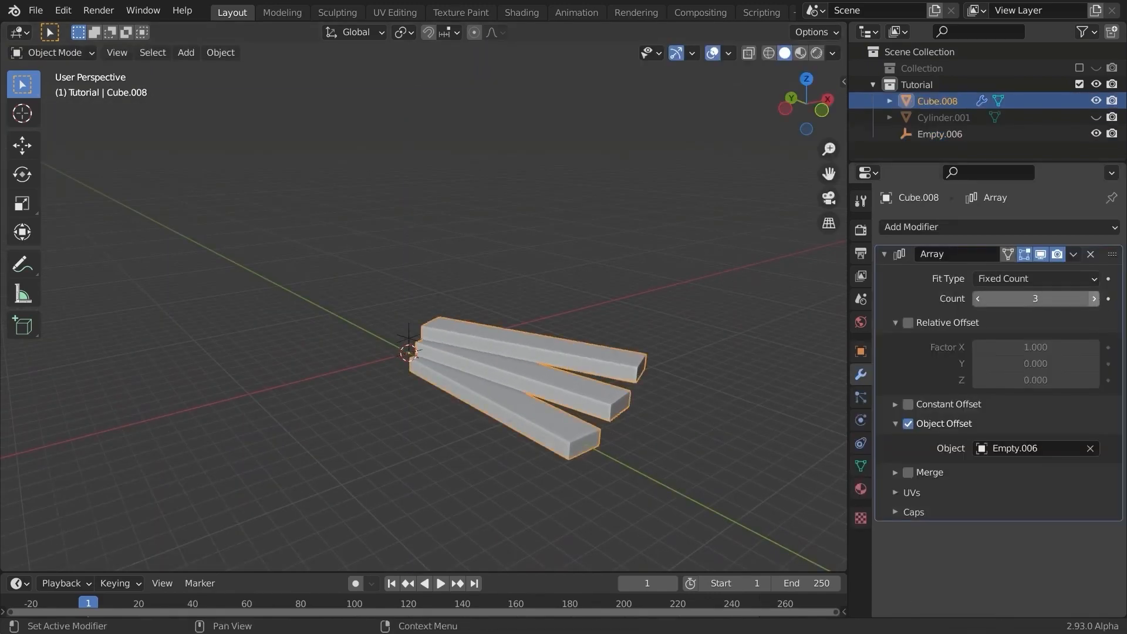
Raise the plank's Array Count to 28 to form a spiral staircase around the central cylinder, and deselect everything
drag(1035, 298, 1083, 298)
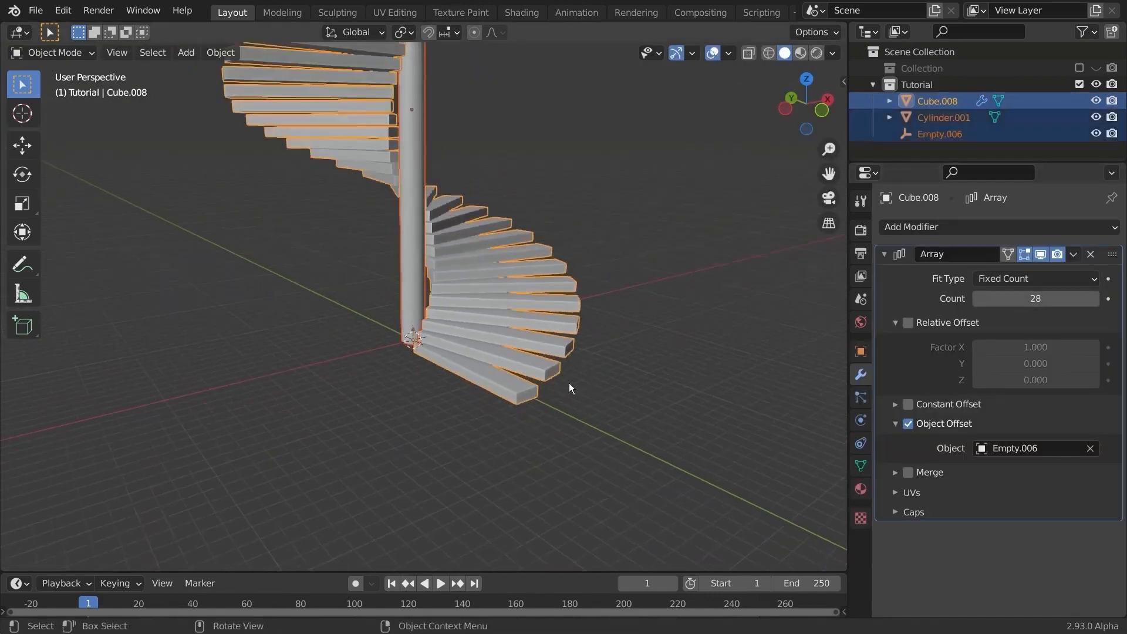
click(569, 383)
middle_drag(569, 383, 389, 371)
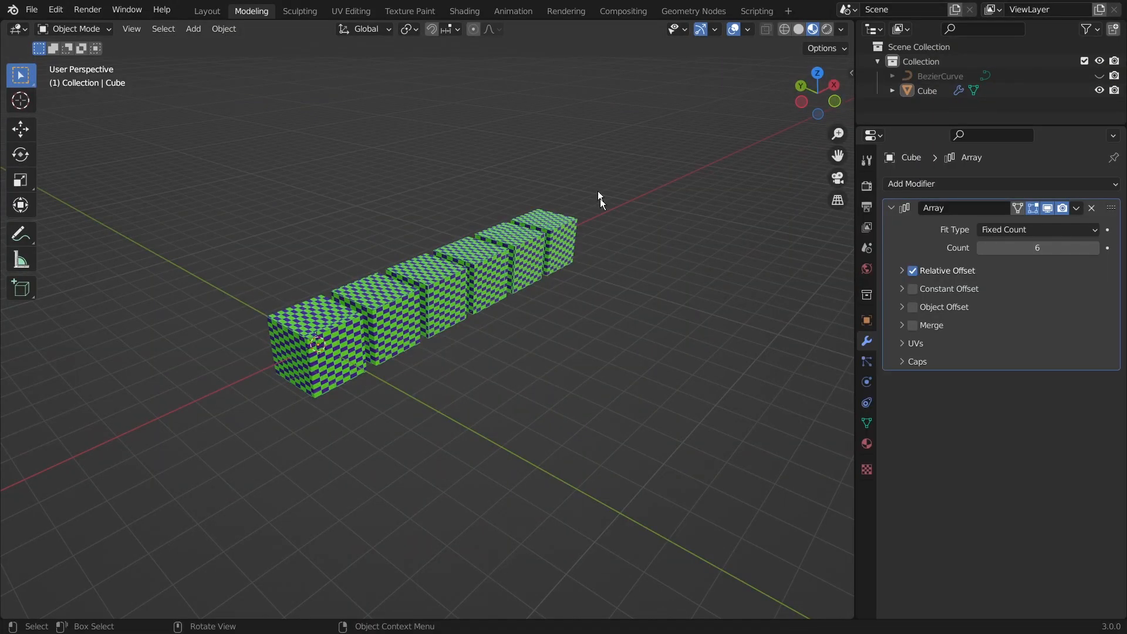